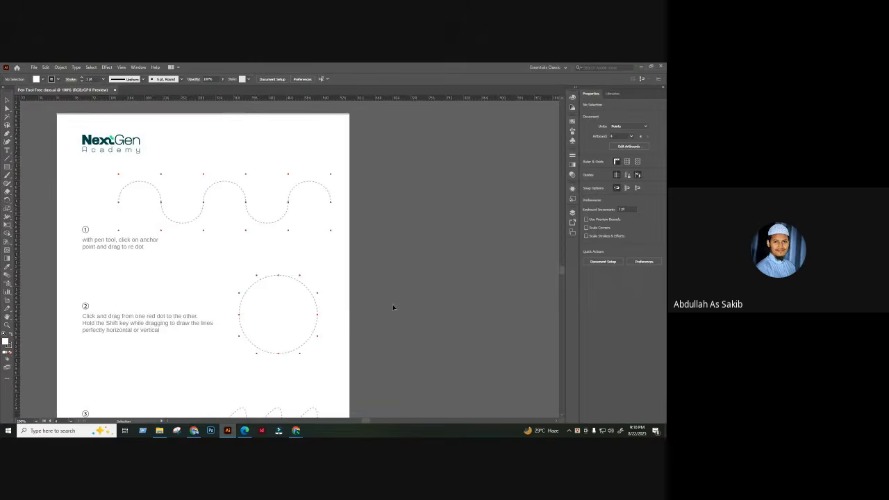
- Copy the dashed wave and its guide dots from exercise 1 onto the blank artboard
drag(342, 161, 119, 236)
click(371, 201)
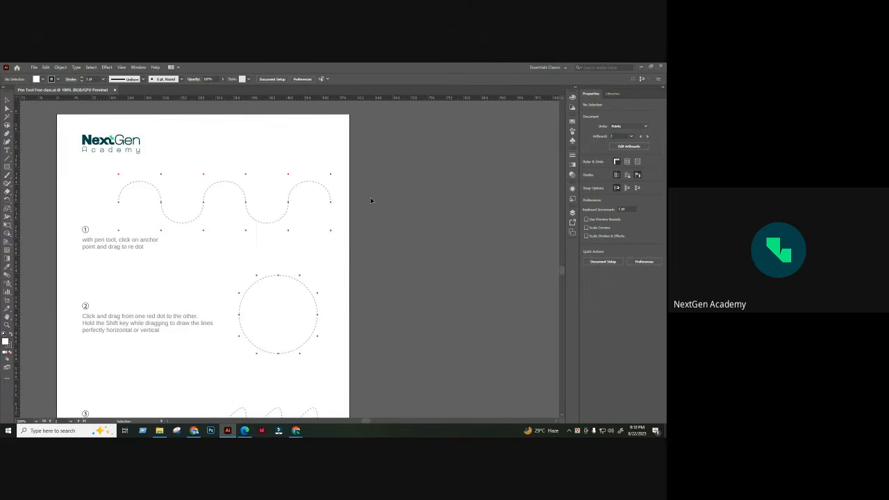
drag(201, 247, 200, 248)
click(202, 254)
- Draw a straight horizontal line with the Pen tool along the wave template's upper row of dots, extending slightly past the last dot
key(p)
key(ctrl+equal)
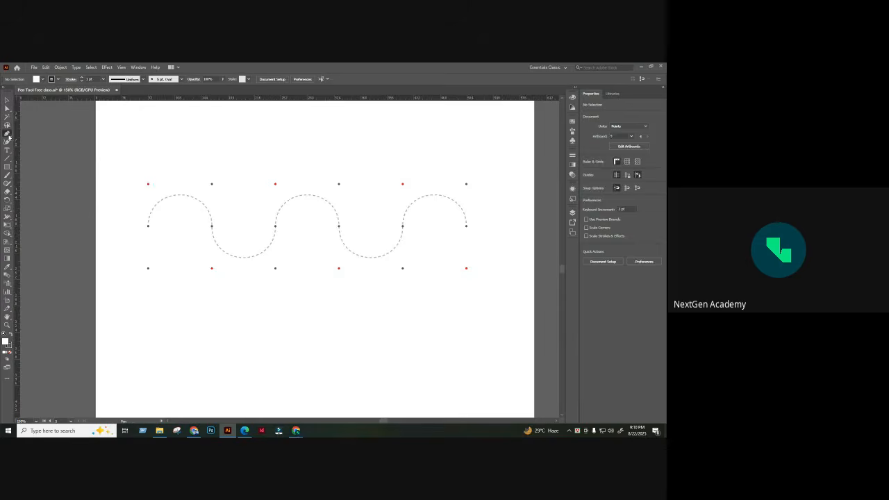
click(148, 184)
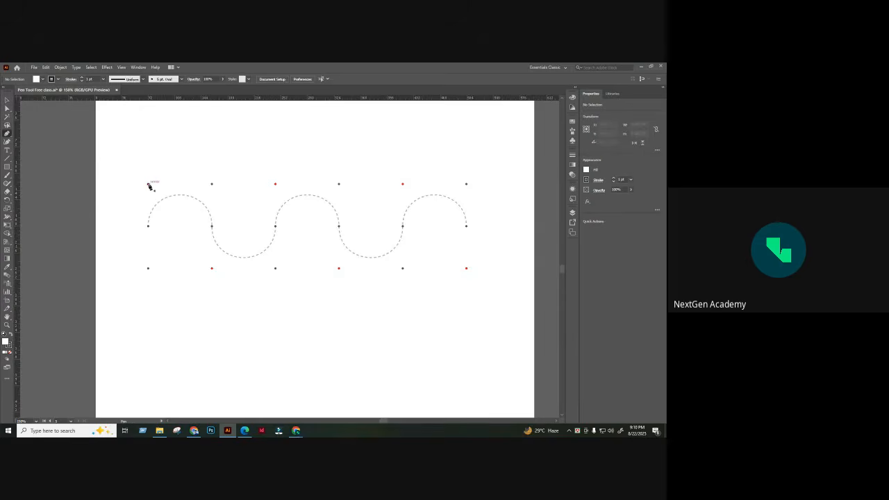
click(483, 185)
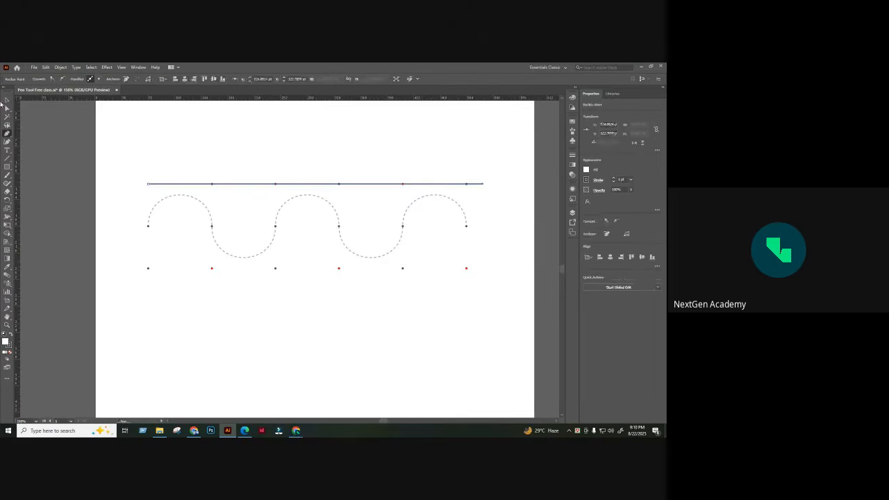
key(v)
click(197, 127)
- Duplicate the horizontal line onto the lower row of dots and again onto the wave's middle row
drag(224, 186, 226, 271)
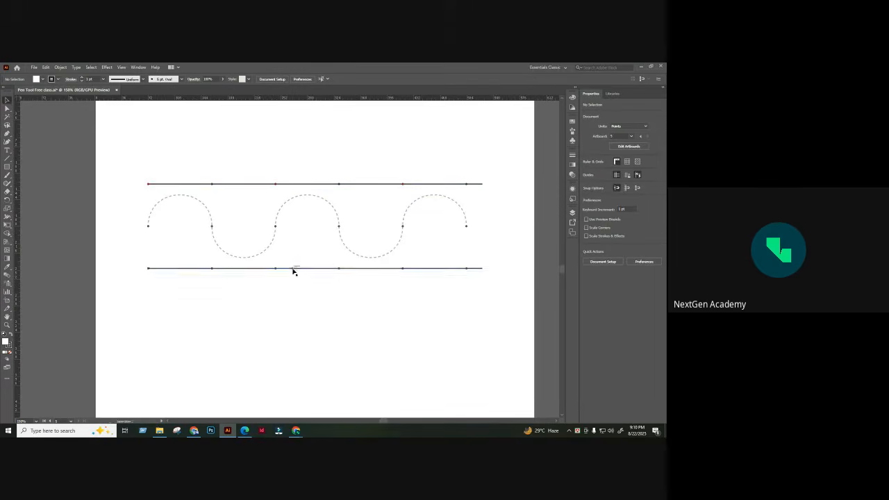
drag(294, 270, 291, 228)
click(288, 165)
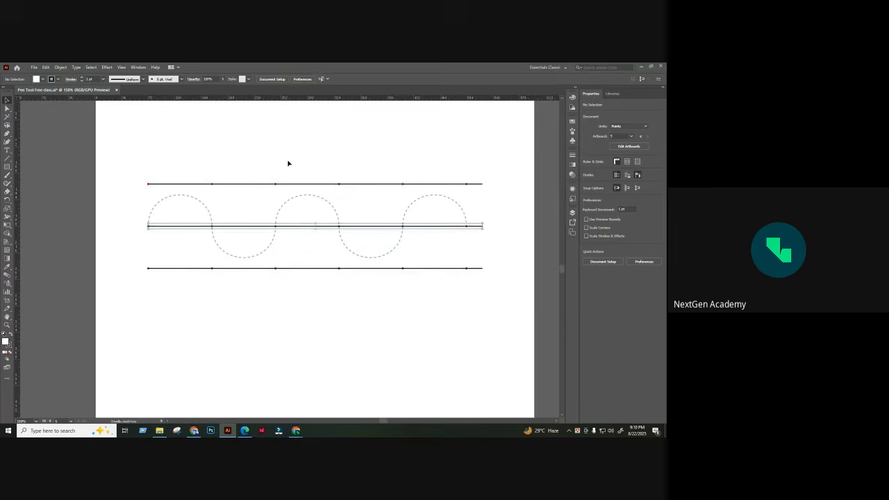
- Delete the copied dashed wave and its dots, keeping the three horizontal lines
click(284, 203)
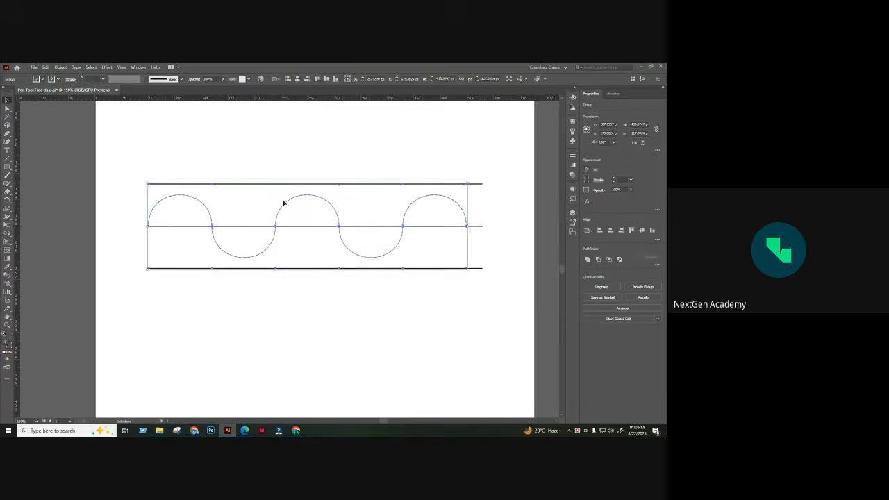
key(a)
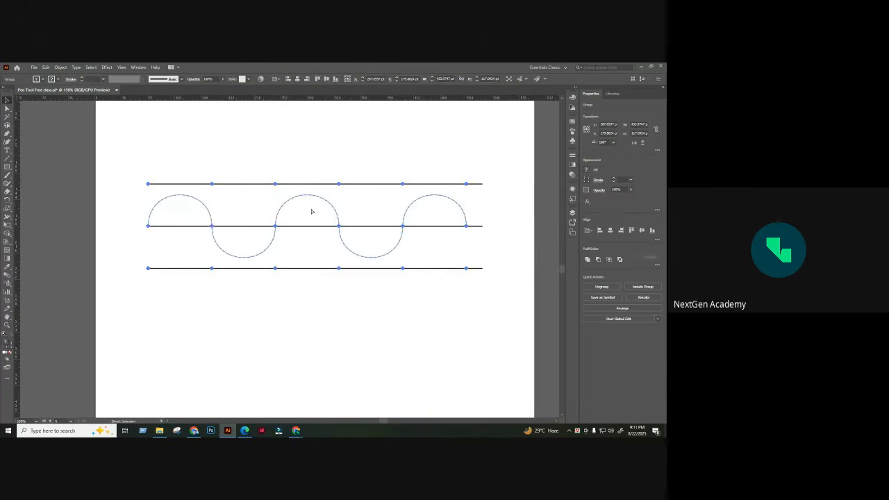
key(Delete)
- Select all three horizontal lines and reduce their opacity to 22%
key(ctrl+a)
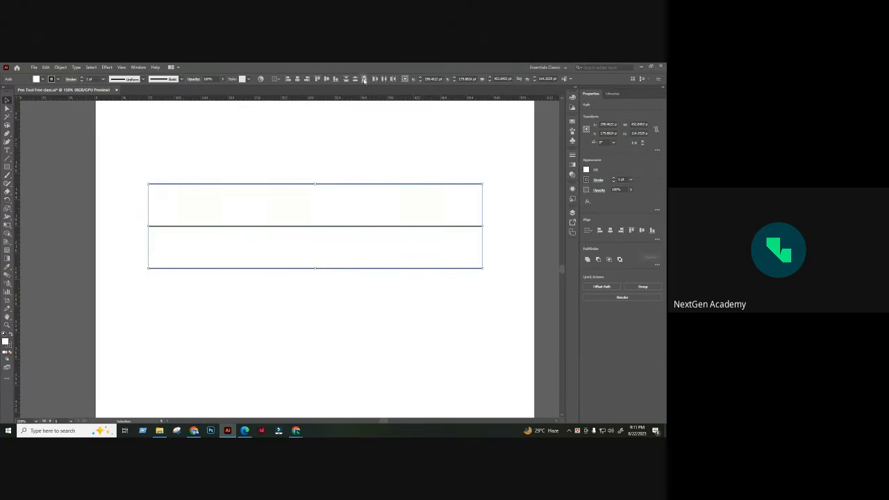
click(371, 154)
drag(371, 154, 290, 281)
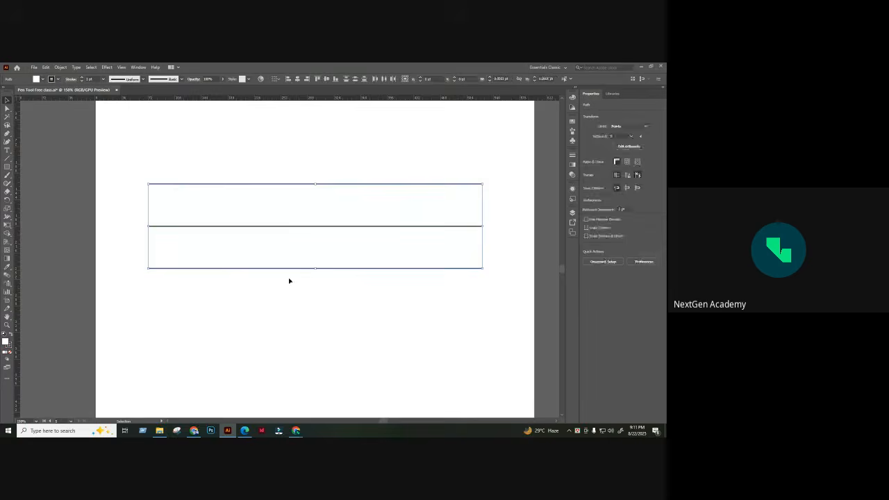
click(223, 79)
drag(221, 88, 202, 89)
click(222, 131)
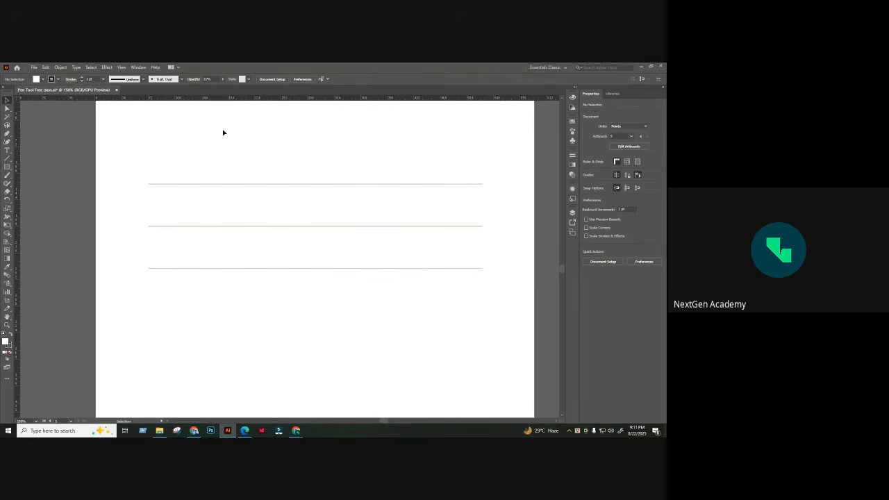
- Try placing a Pen tool anchor point with long horizontal direction handles above the three lines
click(7, 133)
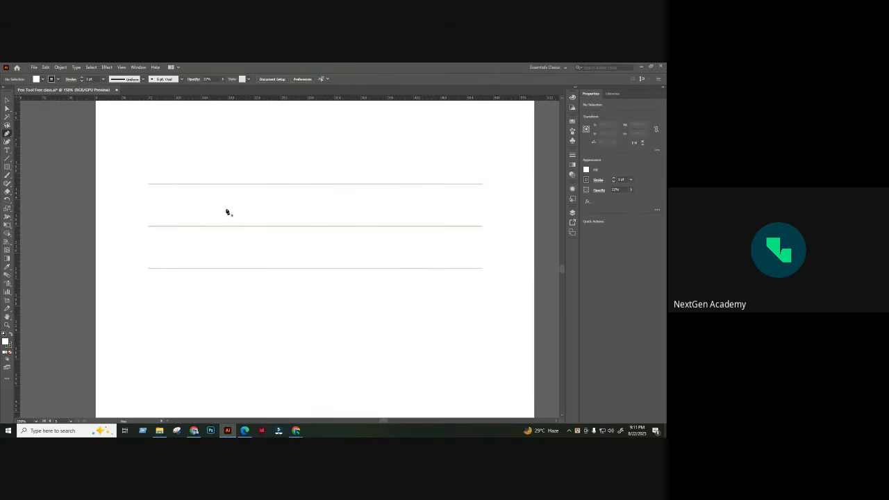
scroll(178, 276, left, 5)
scroll(178, 276, left, 4)
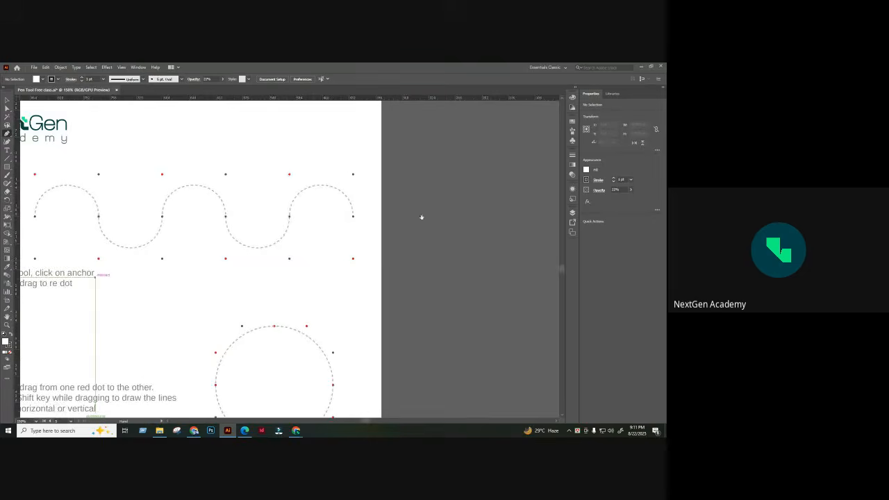
scroll(129, 276, right, 10)
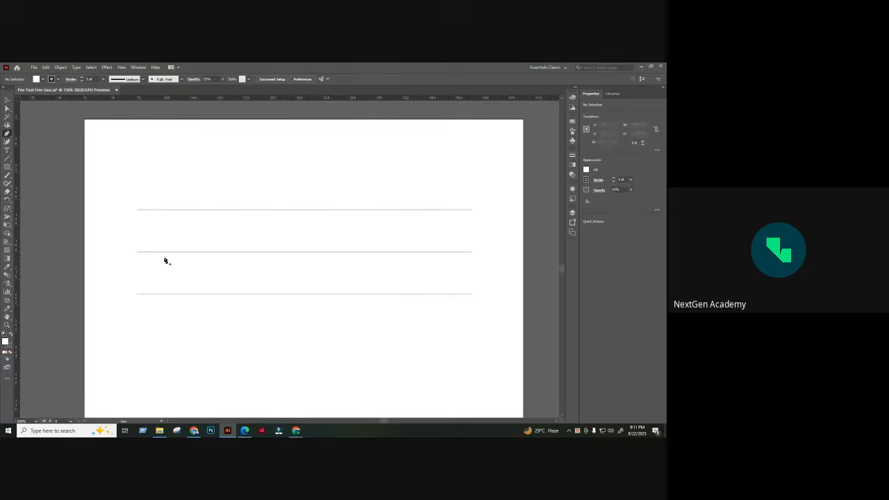
scroll(165, 261, up, 2)
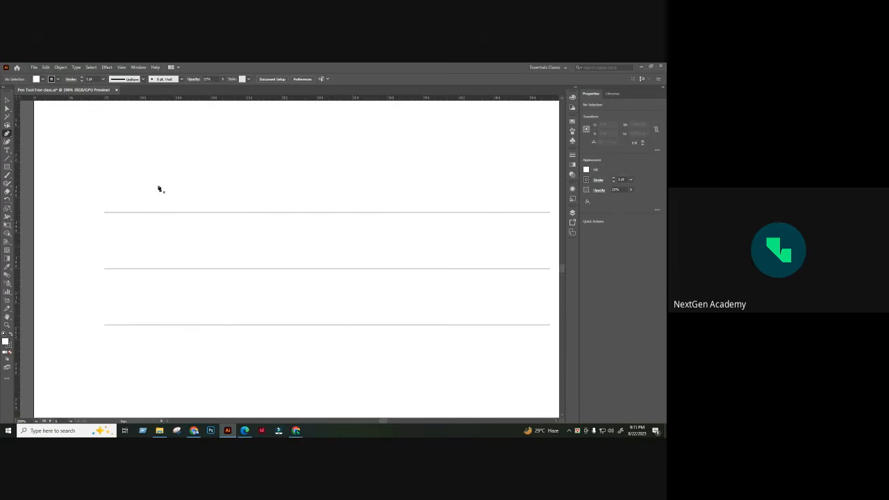
drag(152, 167, 246, 170)
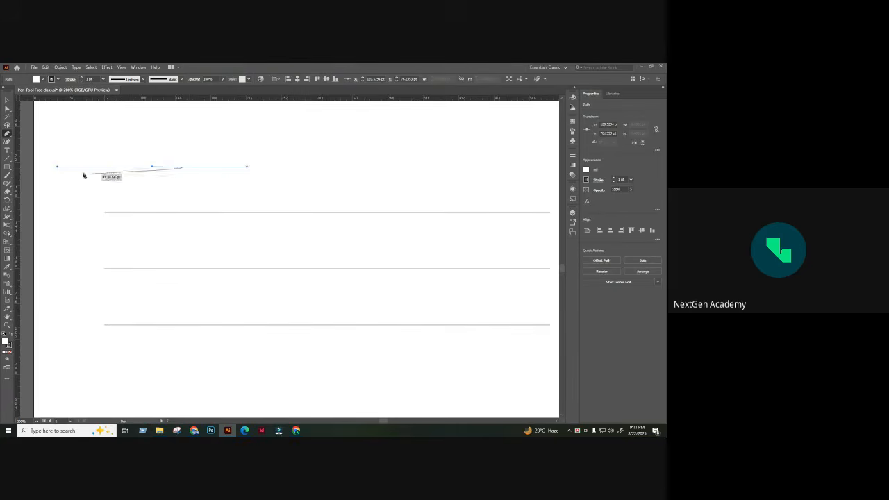
key(Escape)
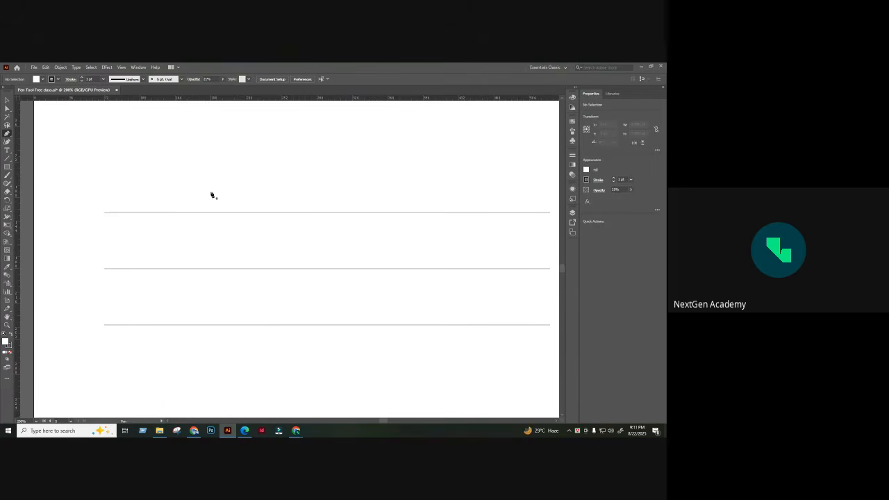
- Draw an arch about 77 pt wide on the middle line with the Pen tool, its start handle reaching the upper line and end handle the lower line
scroll(210, 245, down, 1)
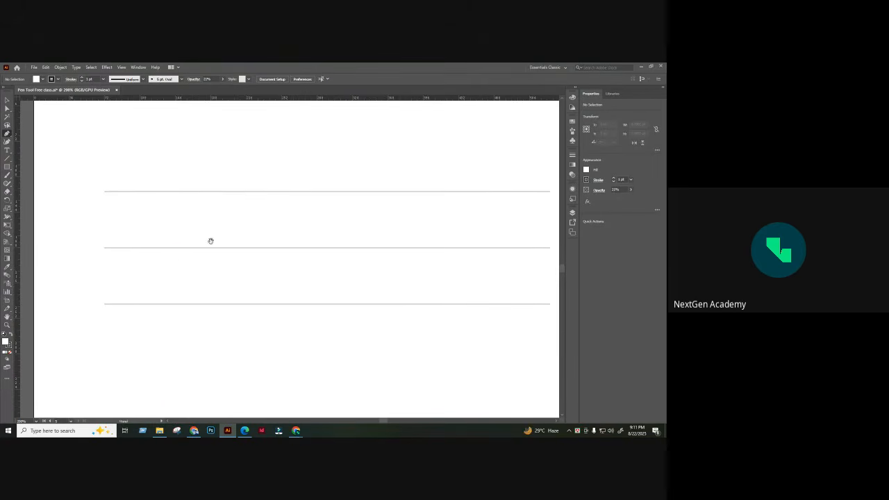
click(173, 248)
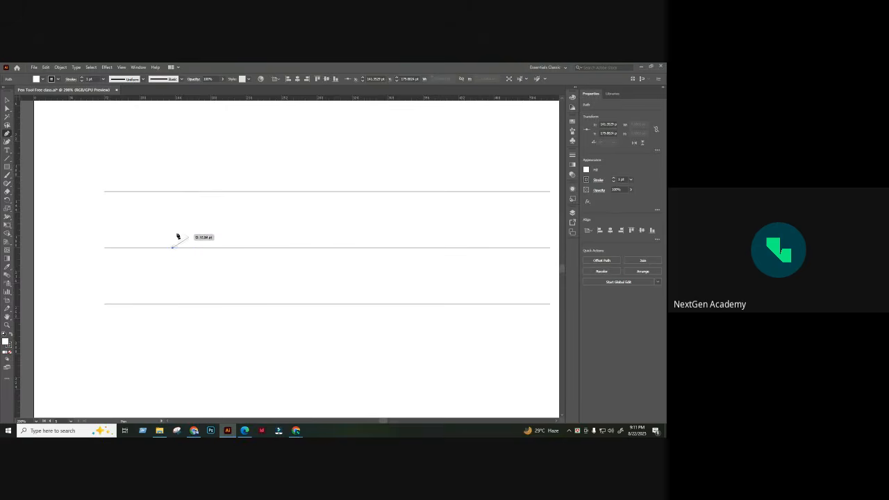
drag(182, 256, 174, 193)
key(ctrl+z)
drag(173, 248, 185, 196)
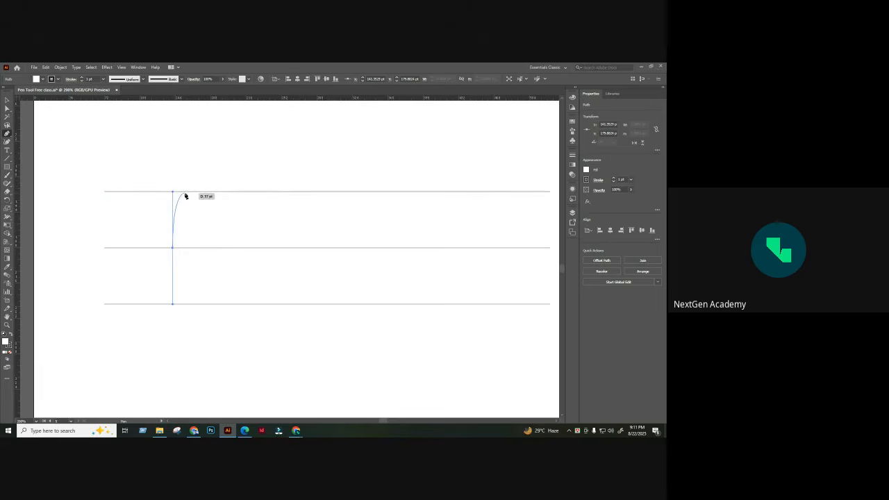
key(space)
drag(260, 210, 221, 205)
drag(209, 244, 215, 302)
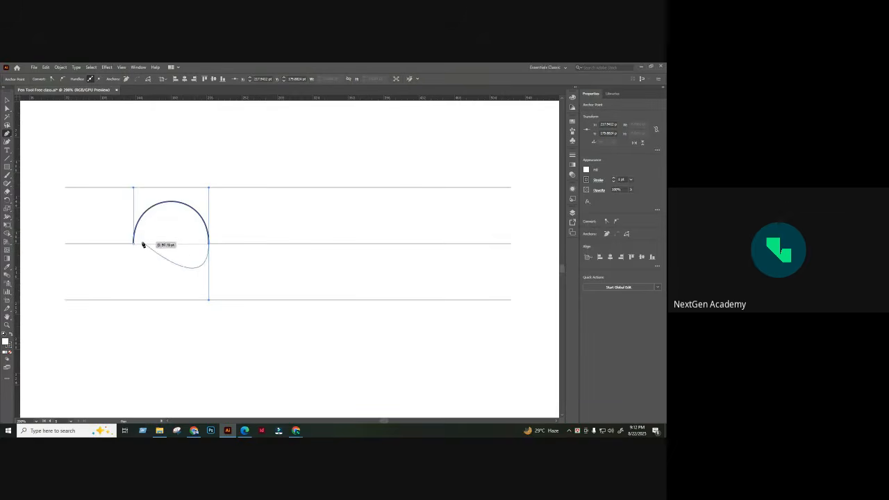
- Try stretching the arch's left direction handle above the upper line with Direct Selection, and undo the change
click(7, 109)
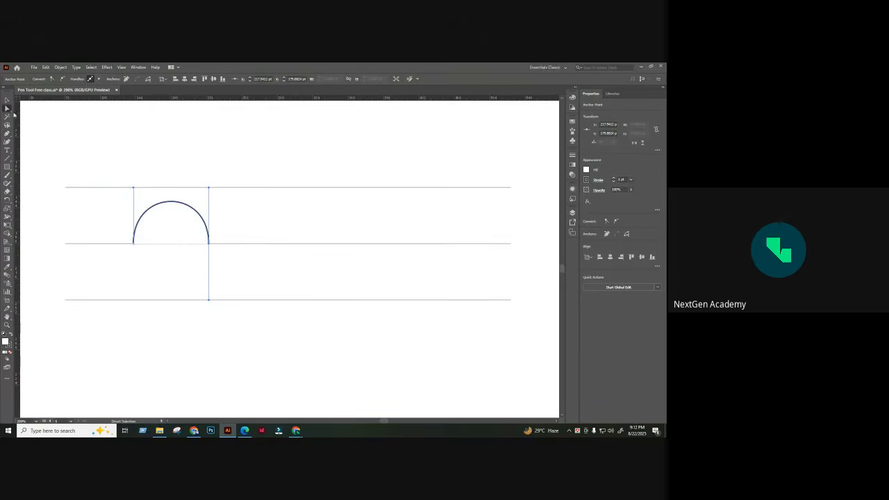
click(113, 201)
click(151, 205)
drag(135, 188, 134, 162)
click(177, 173)
click(137, 223)
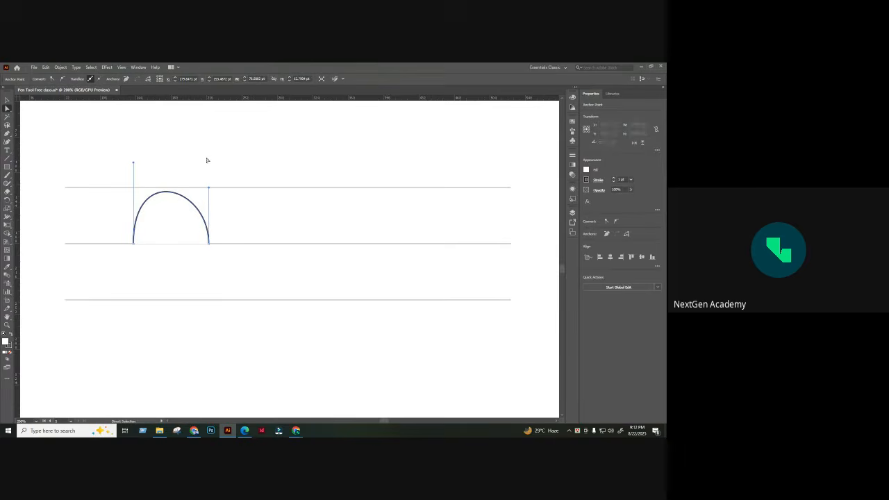
key(ctrl+z)
key(ctrl+z)
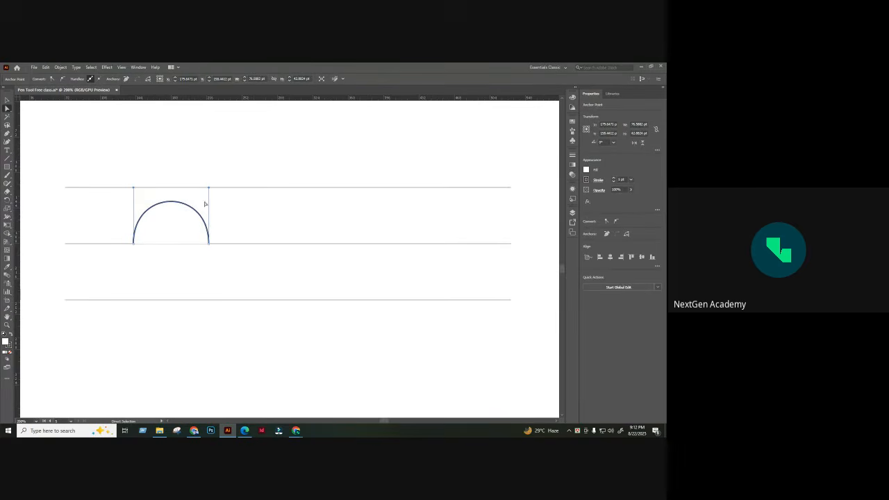
- Try stretching the arch's right direction handle above the upper line, and undo the change
drag(209, 187, 208, 171)
click(220, 163)
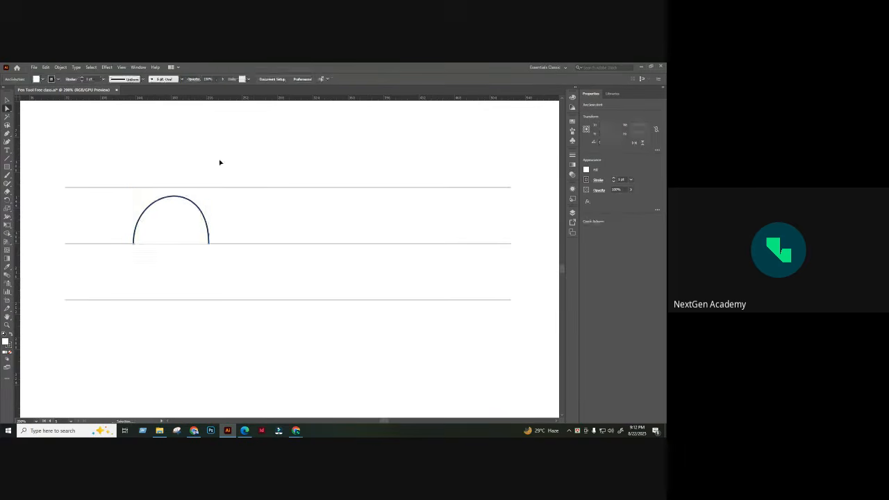
key(ctrl+z)
click(230, 212)
click(166, 233)
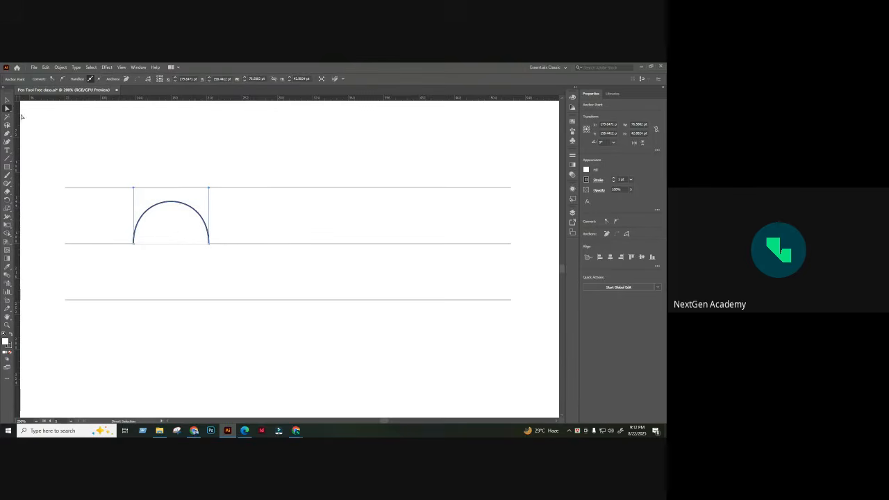
- Set the arch's fill to none, keeping only its black stroke
click(7, 133)
click(7, 101)
click(133, 221)
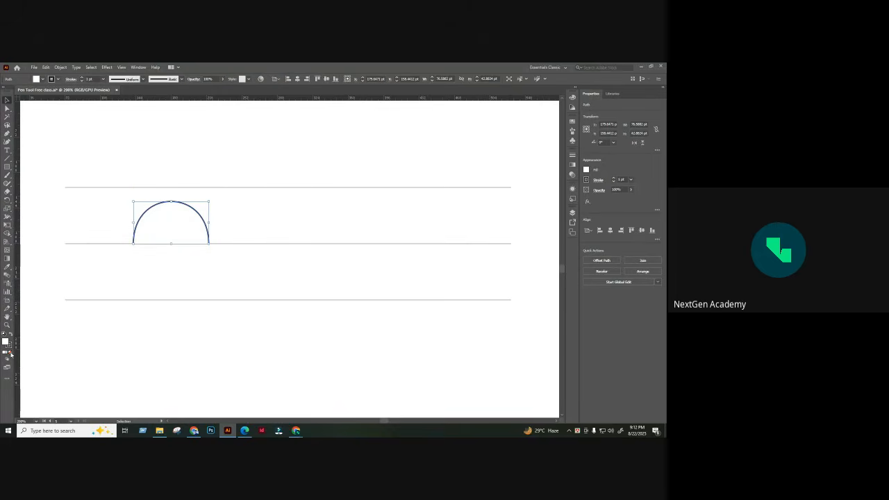
click(10, 353)
click(221, 154)
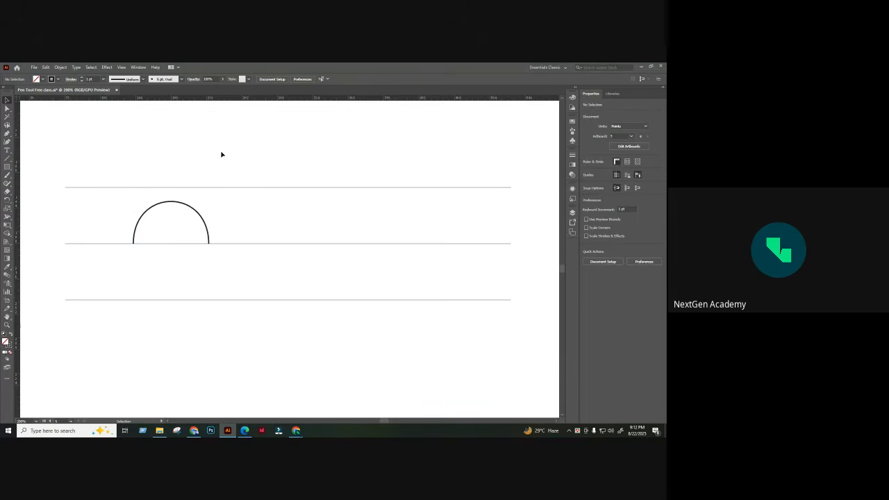
- Duplicate the arch to its right so the copy starts at the first arch's right end on the middle line
drag(209, 221, 279, 220)
click(307, 169)
click(276, 228)
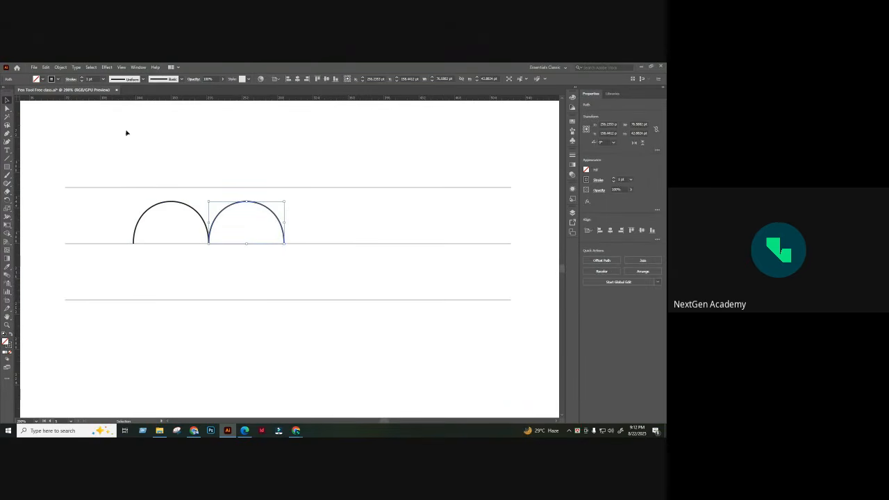
click(288, 264)
- Lower the opacity of the duplicated right arch to make it a faint guide
click(170, 217)
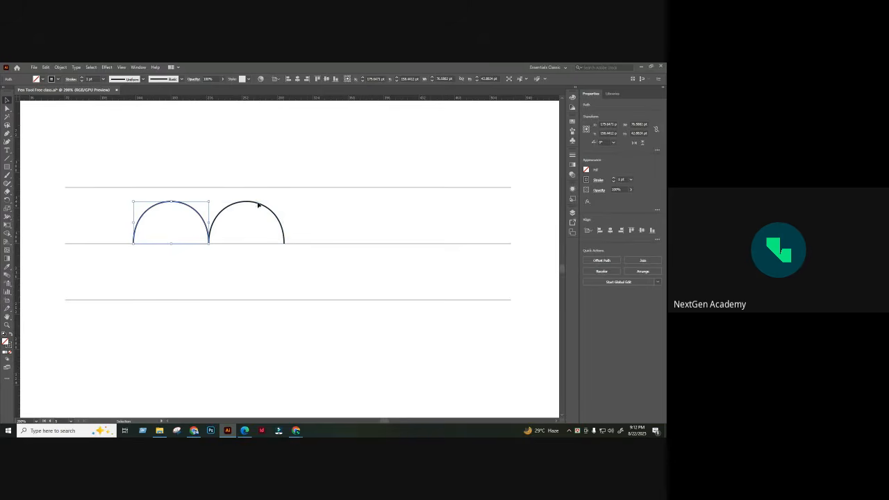
click(259, 206)
click(222, 80)
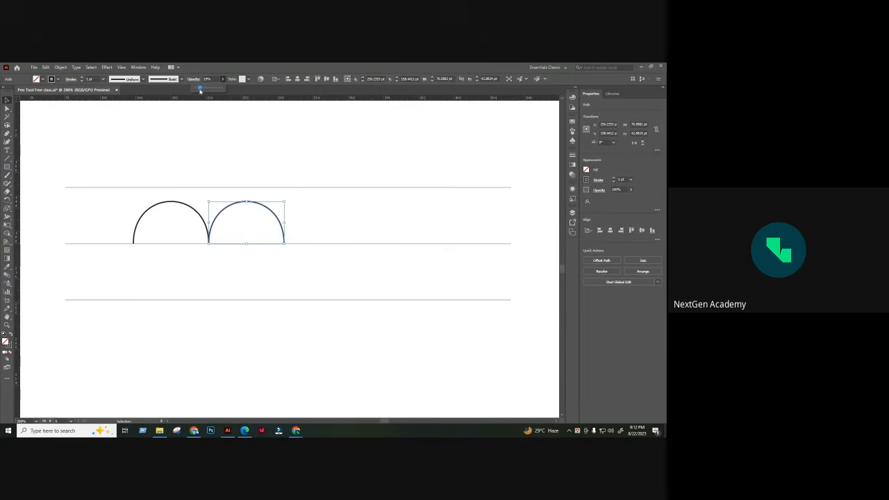
click(222, 169)
- Draw a downward half-curve beneath the faint arch with the Pen tool, pulling the start handle to the lower line and the end handle to the upper line
click(175, 223)
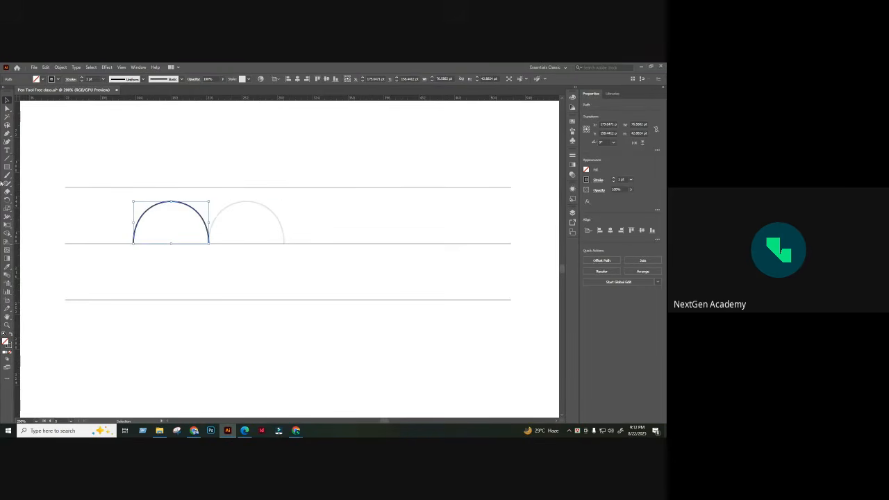
click(8, 133)
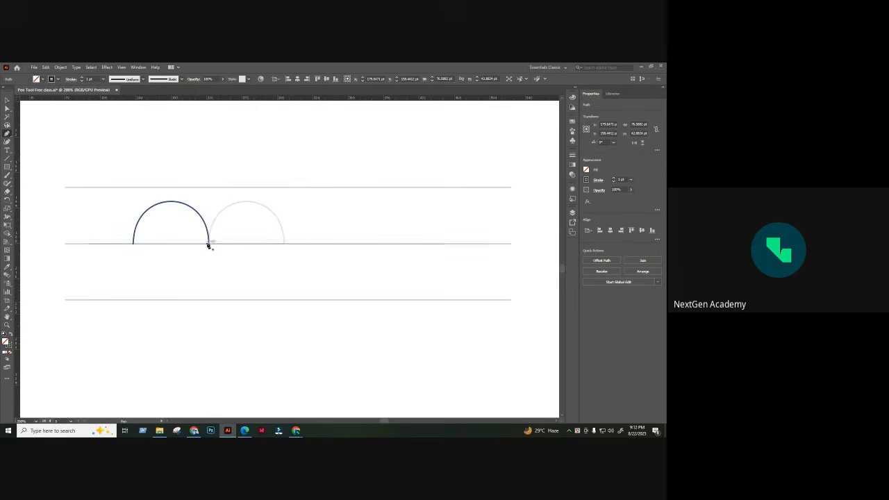
drag(209, 244, 209, 300)
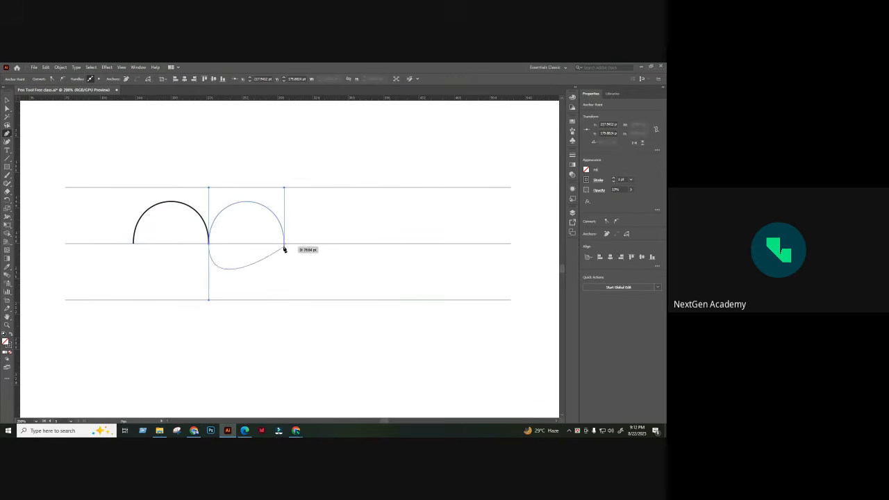
drag(284, 244, 285, 187)
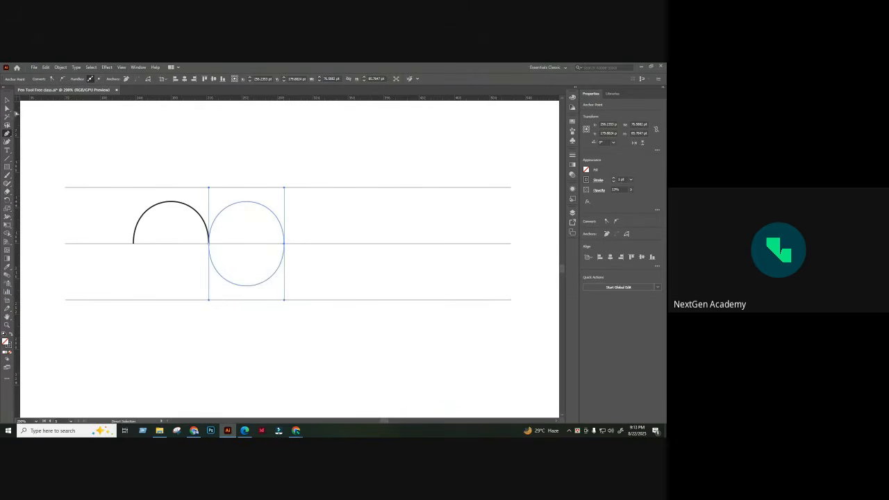
- Try to move the faint upper arch away to the right of the half-curve beneath it, and undo the move
click(7, 109)
click(36, 116)
click(257, 204)
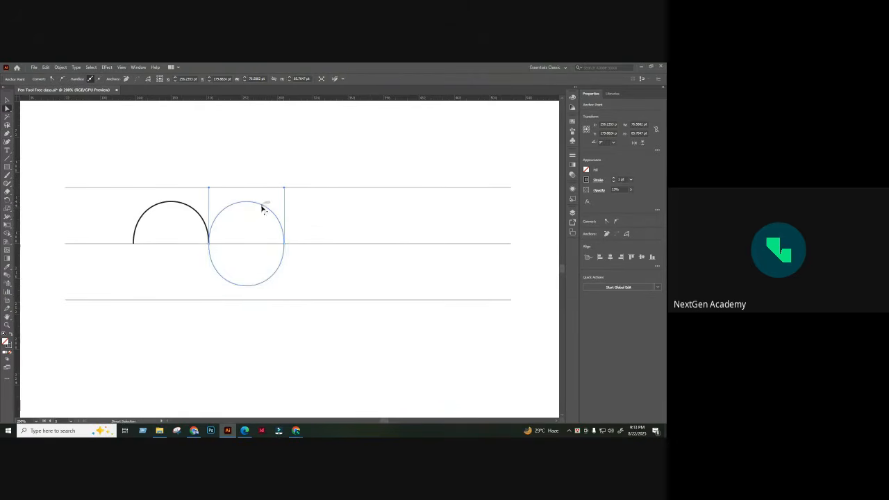
drag(264, 206, 367, 204)
key(ctrl+z)
- Select the black arch and the faint half-curves in turn to examine the direction handles at their shared middle-line points
click(334, 151)
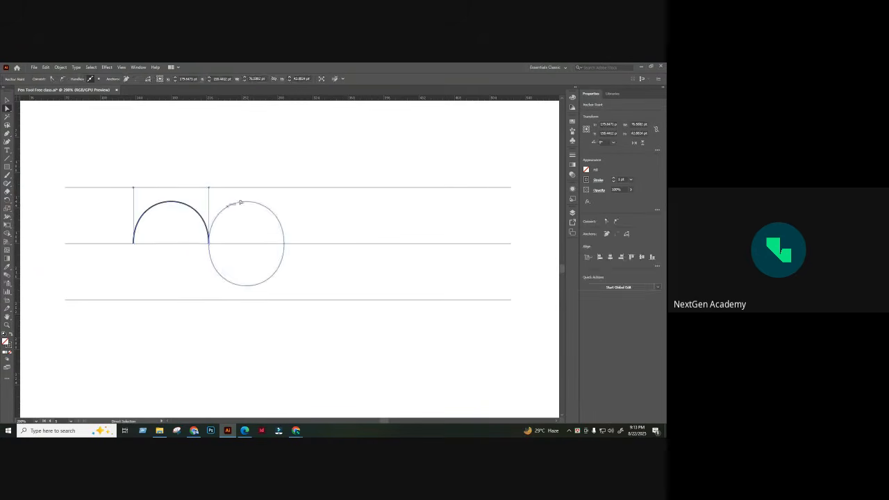
click(278, 173)
click(138, 209)
click(194, 167)
click(167, 208)
click(216, 243)
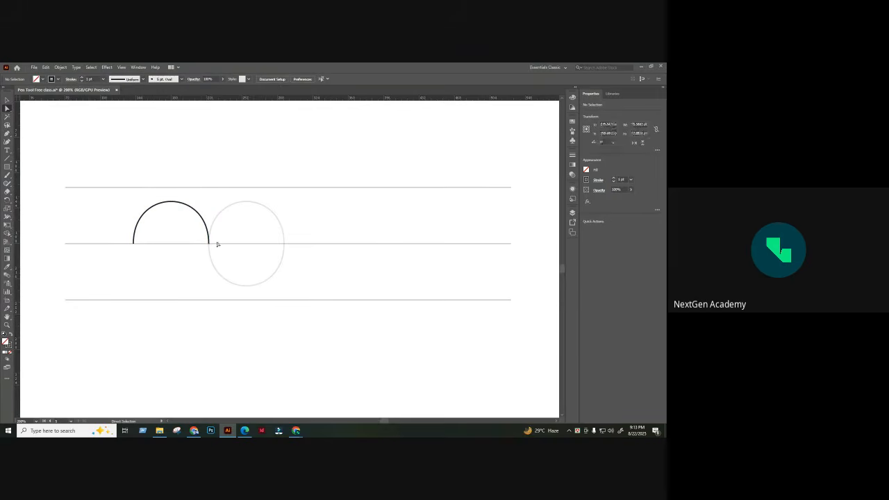
drag(198, 269, 317, 281)
click(316, 279)
click(264, 205)
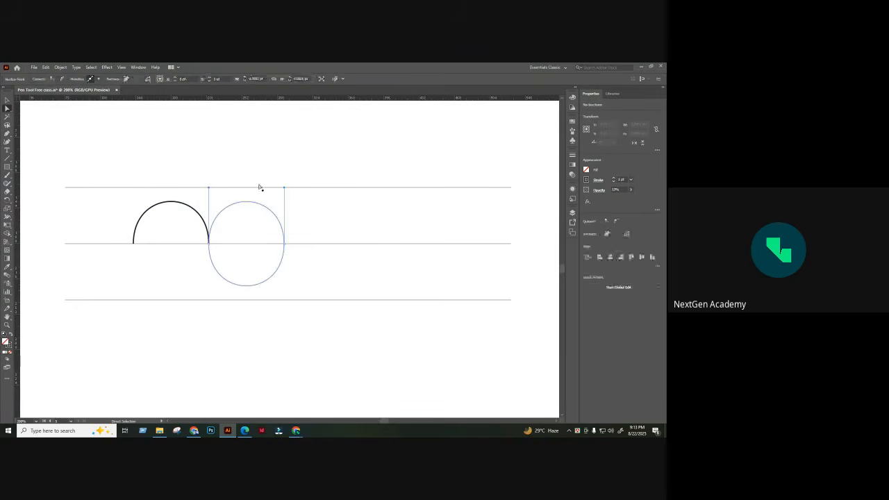
click(288, 173)
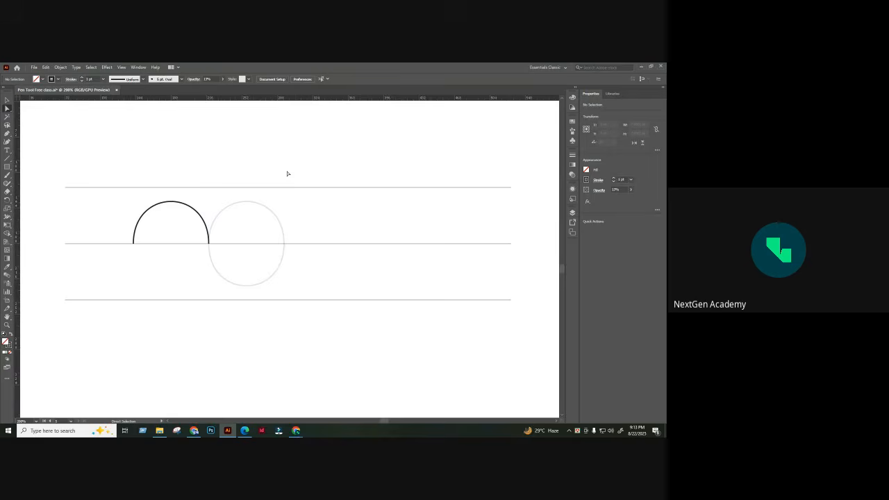
- Delete the faint upper arch and the half-curve beneath it, keeping only the black arch and the guide lines
click(284, 212)
key(Delete)
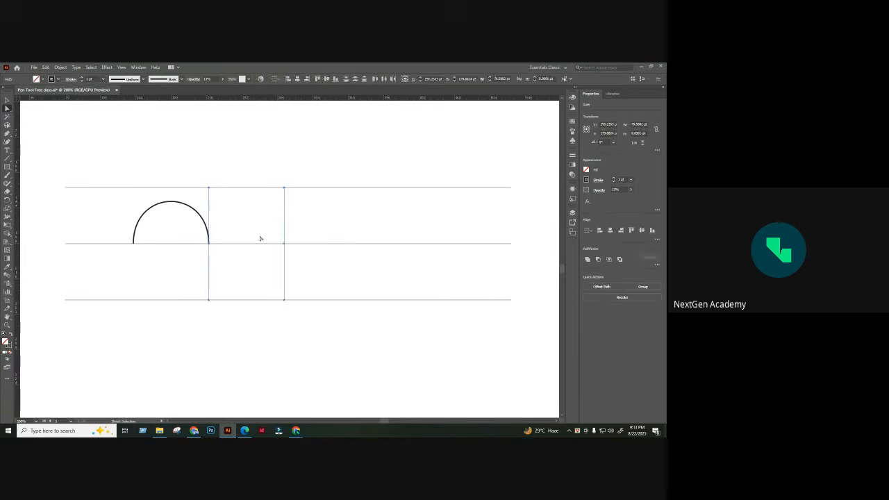
key(Delete)
- Continue the arch with the Pen tool into four alternating half-curves along the middle line, pulling handles to the upper and lower lines
click(7, 134)
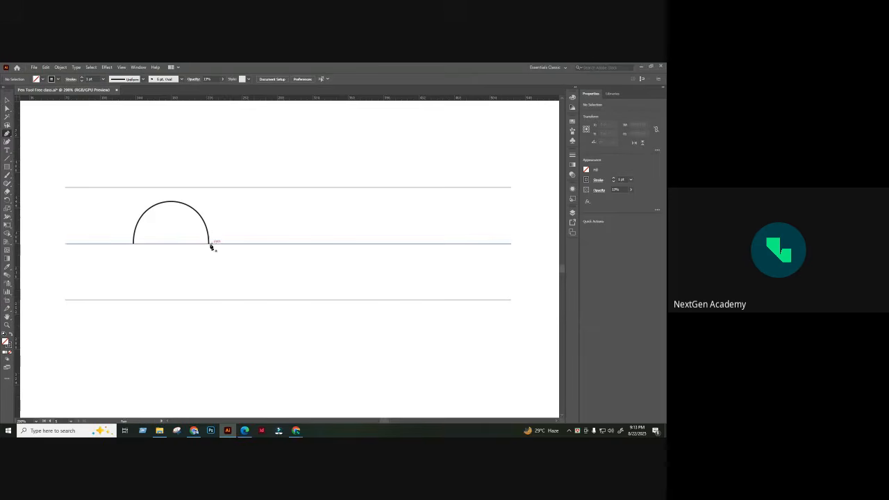
drag(208, 243, 210, 291)
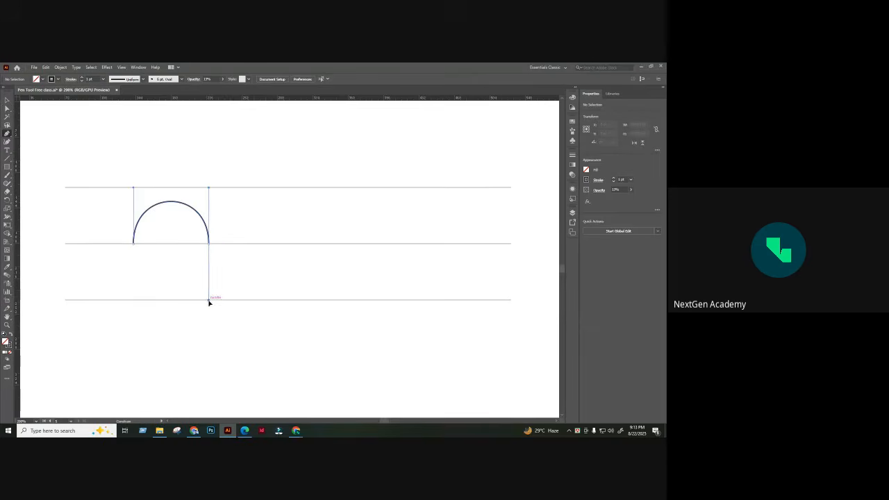
drag(271, 244, 288, 189)
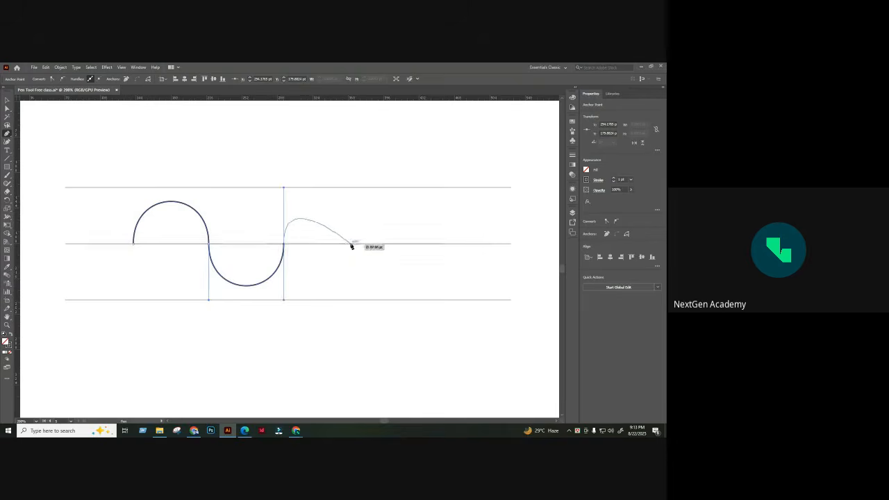
drag(350, 244, 347, 287)
drag(374, 249, 373, 195)
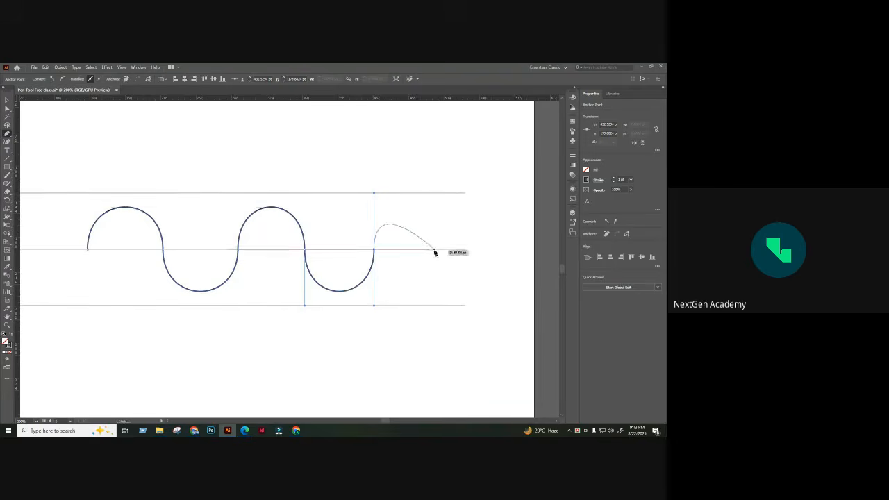
drag(435, 249, 436, 308)
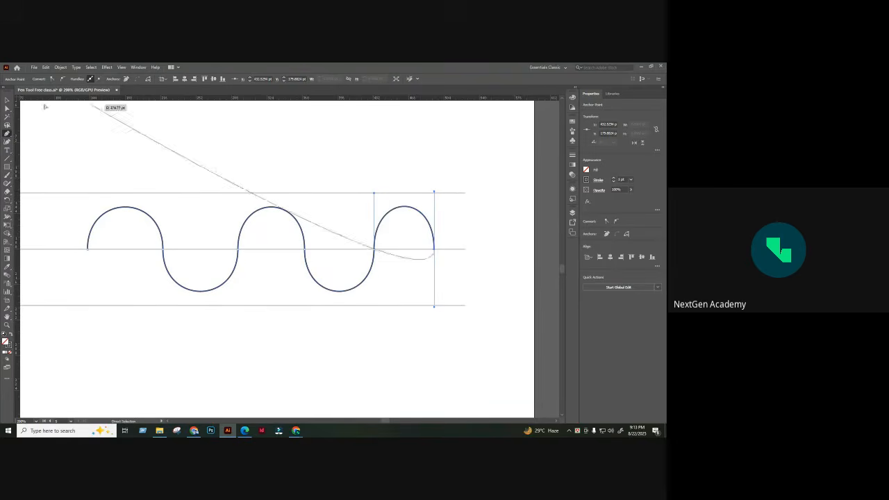
- Move the wave's right end point further right along the middle line to widen the last arch
ctrl+click(367, 222)
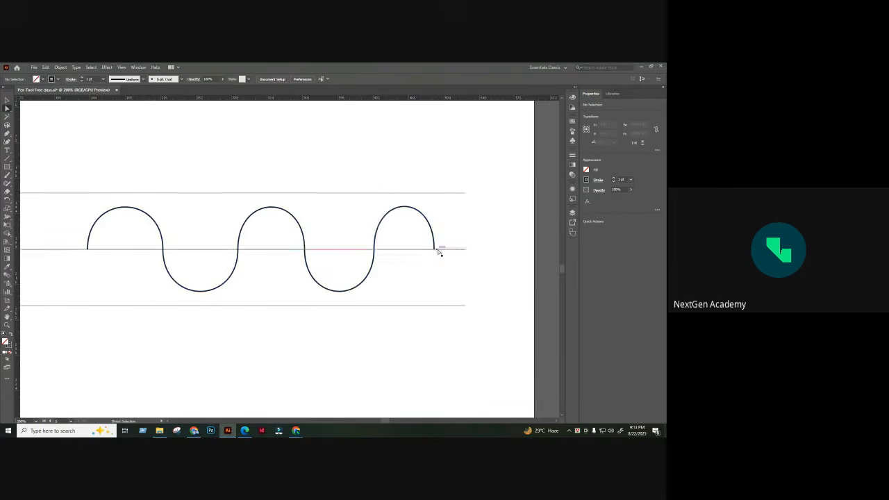
drag(436, 250, 446, 248)
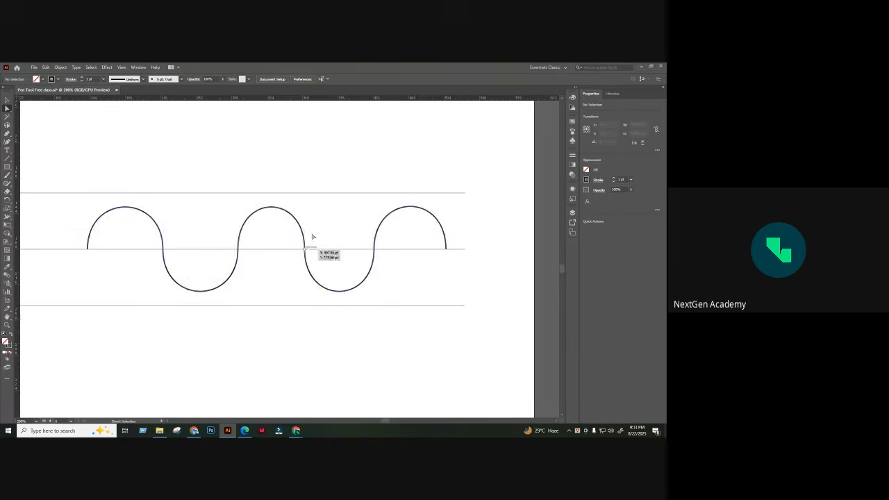
drag(312, 161, 327, 165)
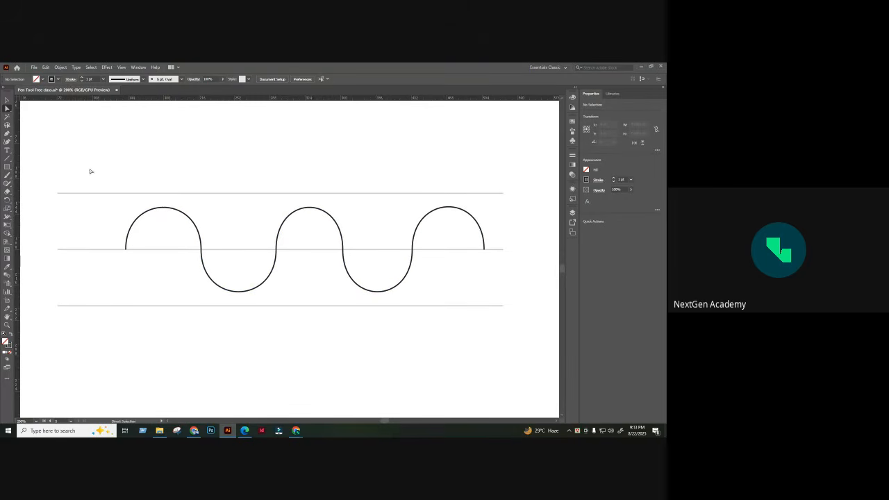
- Unlock the three horizontal guide lines and delete them, leaving only the wave
drag(87, 170, 51, 344)
key(ctrl+2)
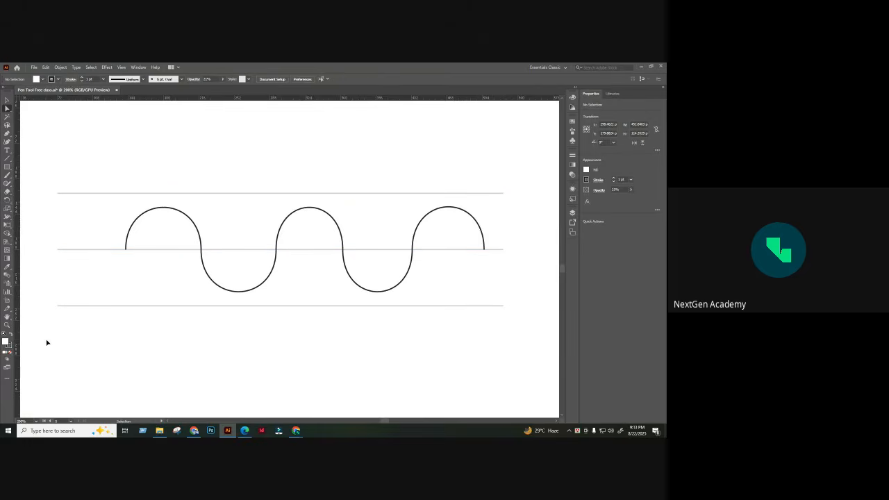
key(ctrl+alt+2)
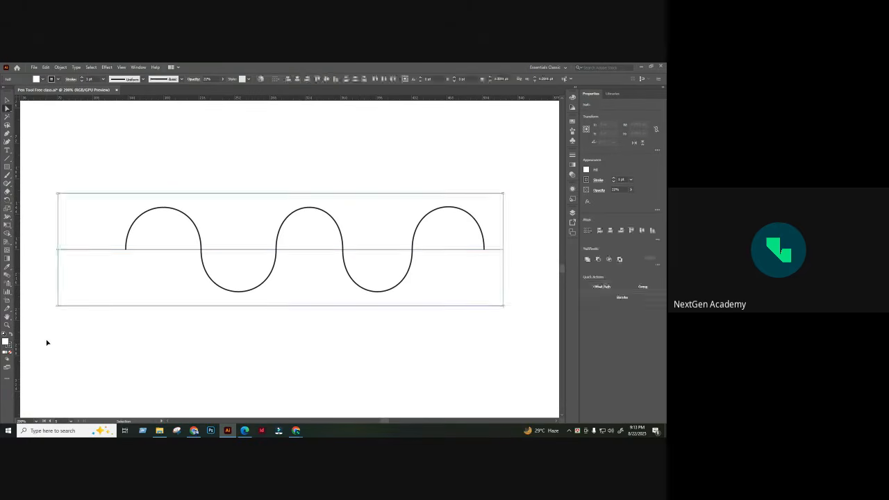
key(Delete)
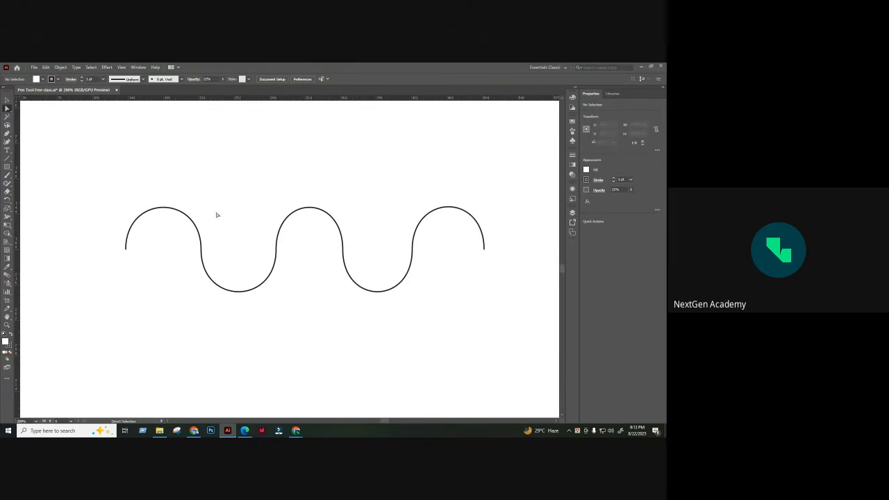
click(202, 221)
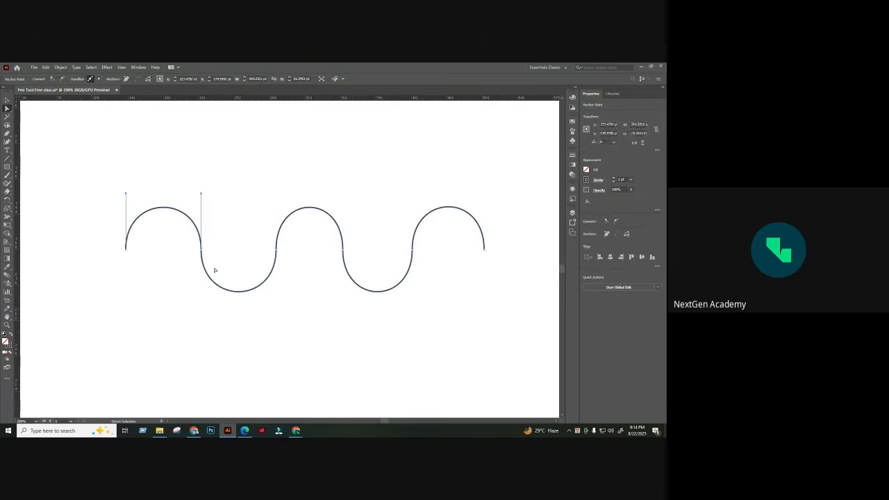
click(267, 258)
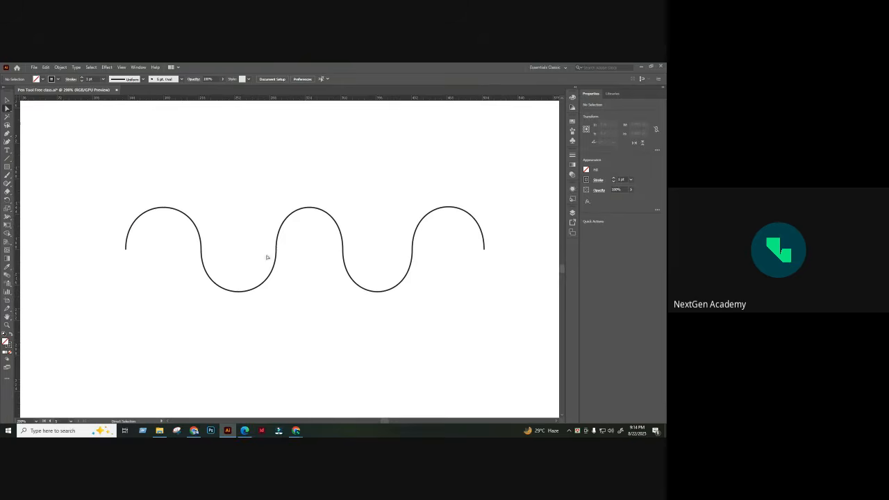
- Draw a path of three uneven humps above the wave with the Pen tool, breaking the handles at the sharp points between them
click(7, 132)
scroll(160, 180, up, 2)
click(178, 196)
click(255, 173)
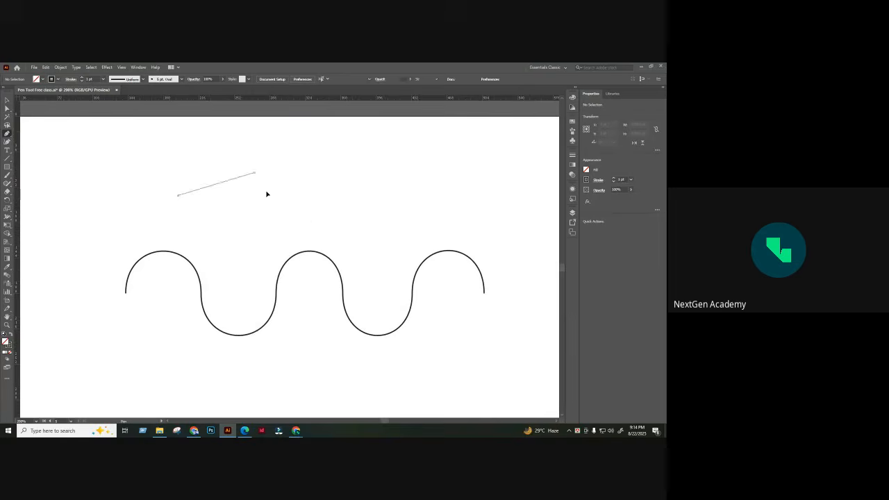
drag(255, 172, 269, 264)
key(ctrl+z)
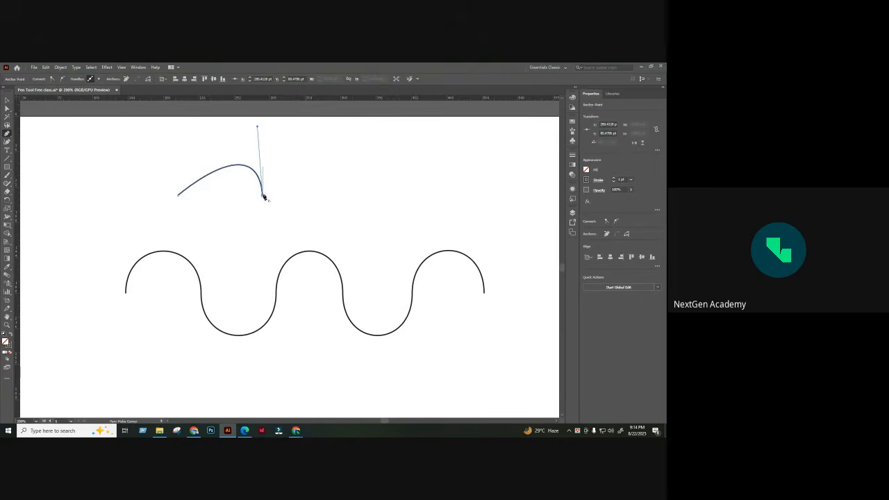
click(264, 198)
drag(340, 179, 344, 258)
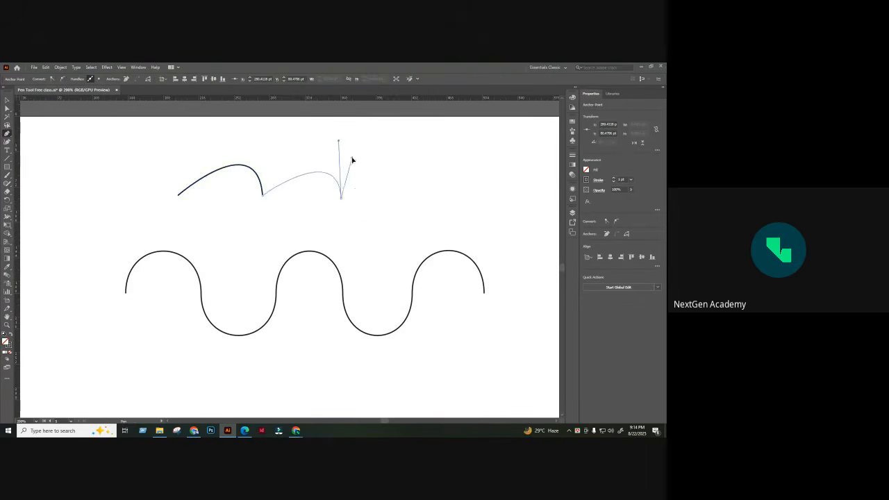
drag(353, 161, 352, 160)
drag(401, 199, 405, 227)
- Lengthen both direction handles of the third hump upward to make it taller, and deselect the path
click(7, 109)
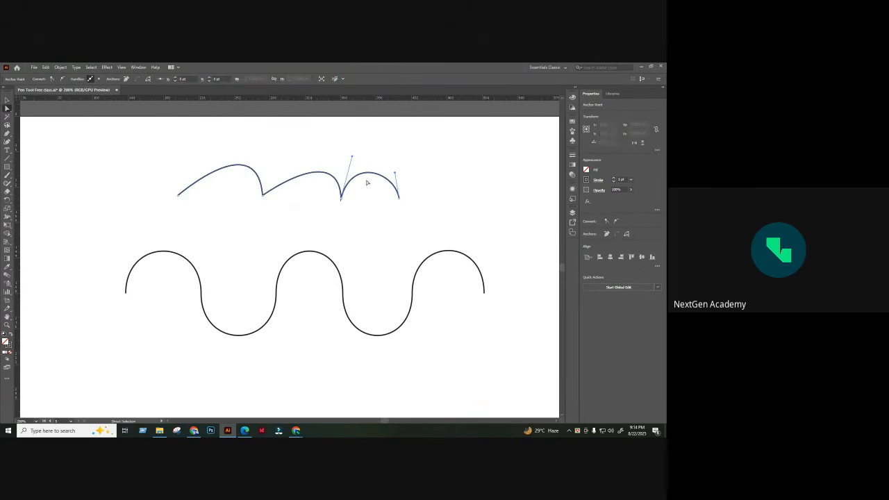
drag(352, 157, 359, 141)
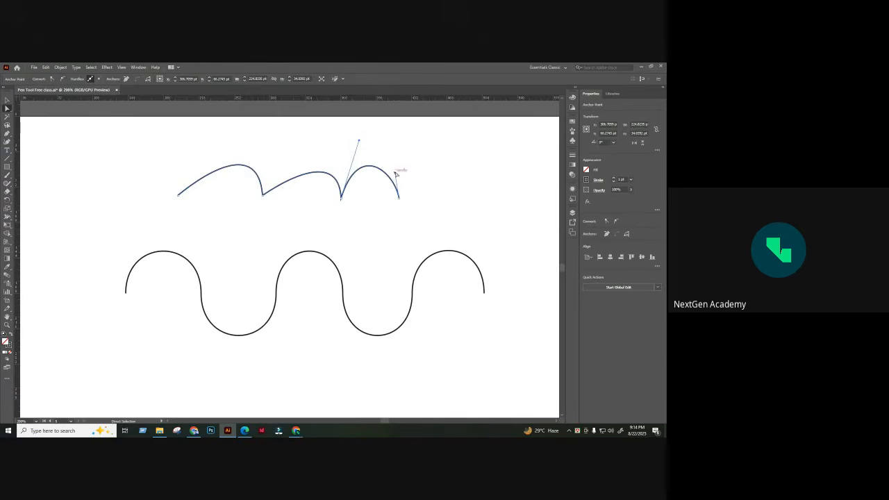
drag(395, 173, 388, 155)
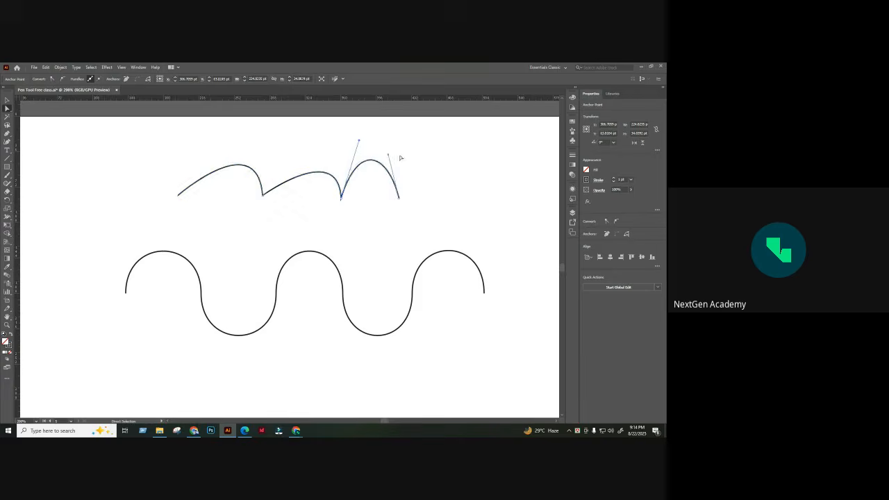
click(400, 158)
click(383, 168)
click(377, 214)
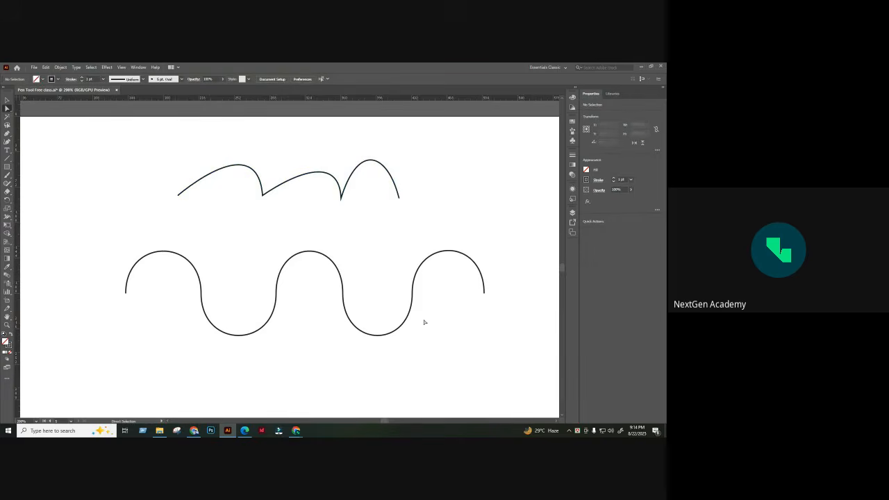
- Move the wave's three rightmost anchor points together slightly to the right to widen the second upper arch
click(447, 251)
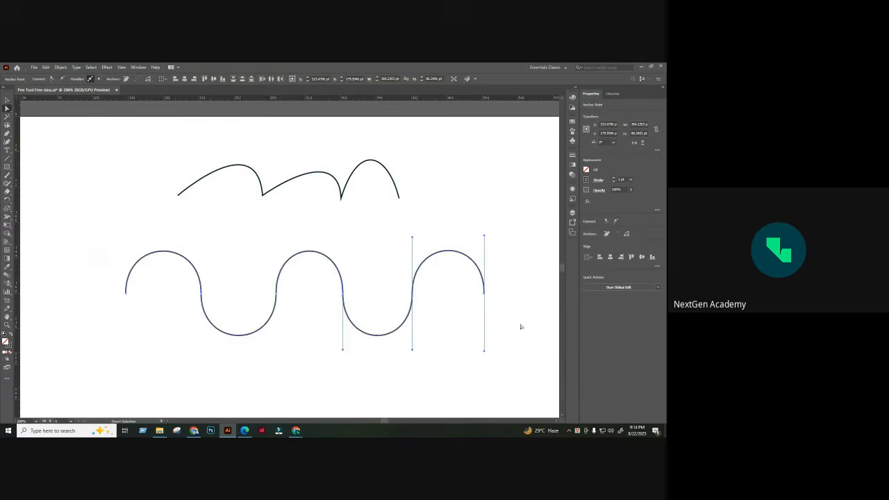
drag(522, 327, 541, 348)
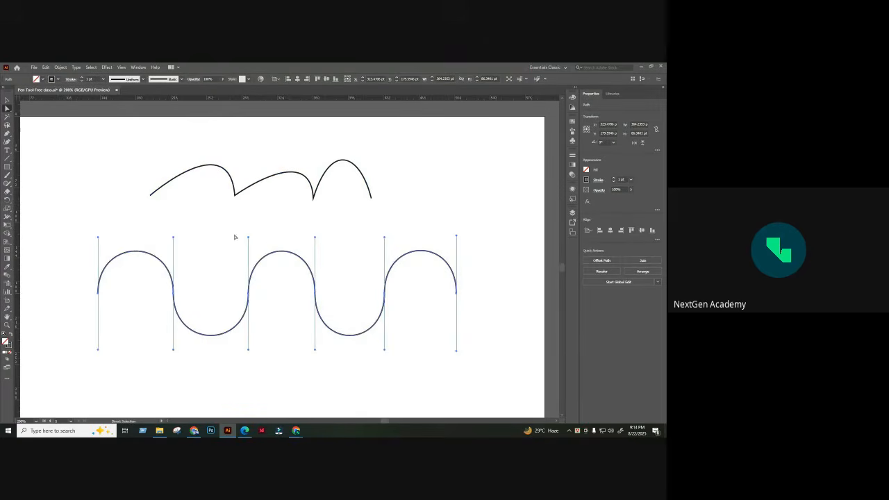
click(275, 237)
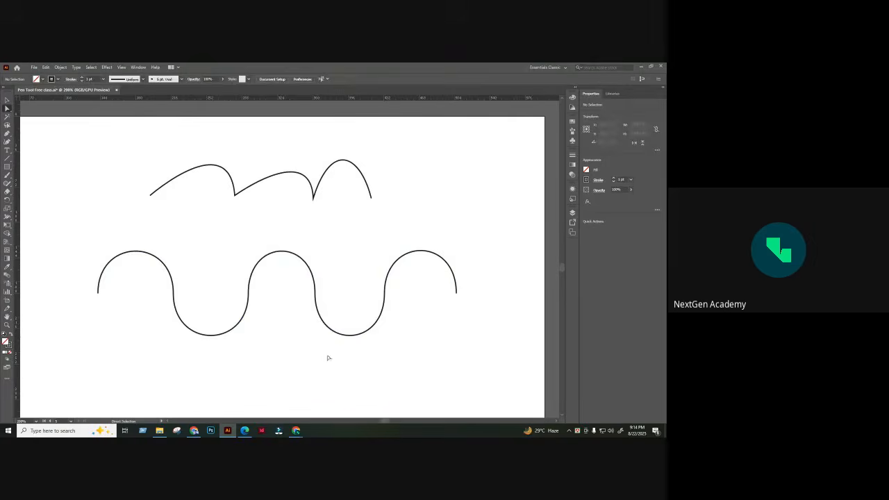
drag(310, 364, 469, 282)
drag(314, 293, 328, 295)
click(340, 259)
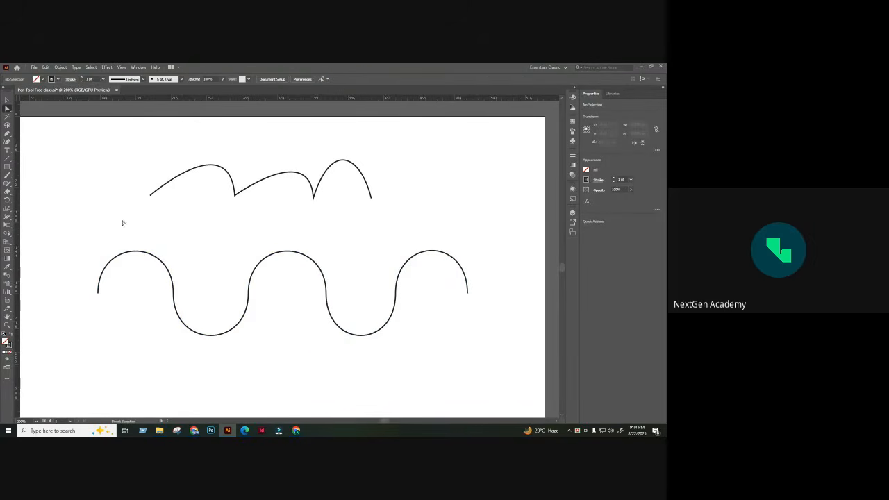
- Select all of the wave's anchor points to examine the vertical direction handles along its length
drag(79, 224, 510, 355)
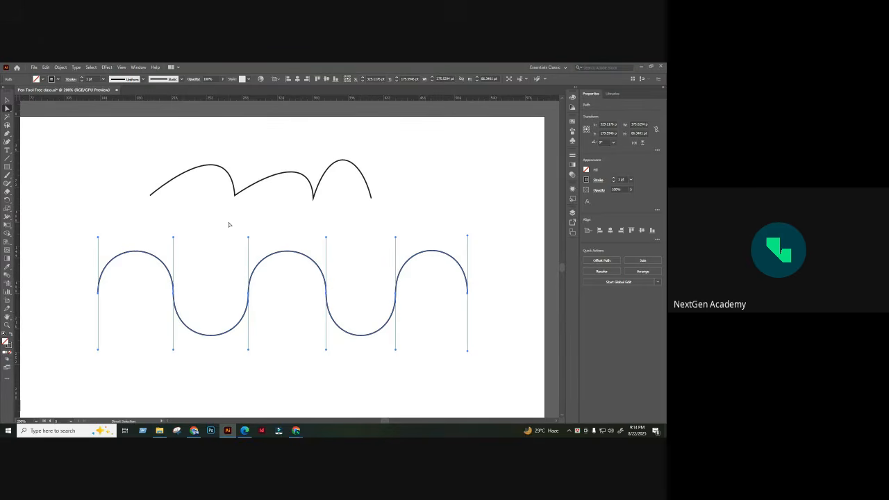
click(229, 225)
drag(135, 215, 167, 221)
drag(167, 151, 430, 333)
click(441, 279)
- Delete the uneven three-hump path above the wave
drag(435, 175, 163, 194)
key(Delete)
key(Delete)
- Bring the practice sheet with the numbered dashed wave and circle exercises into view at 100% zoom
drag(128, 220, 383, 224)
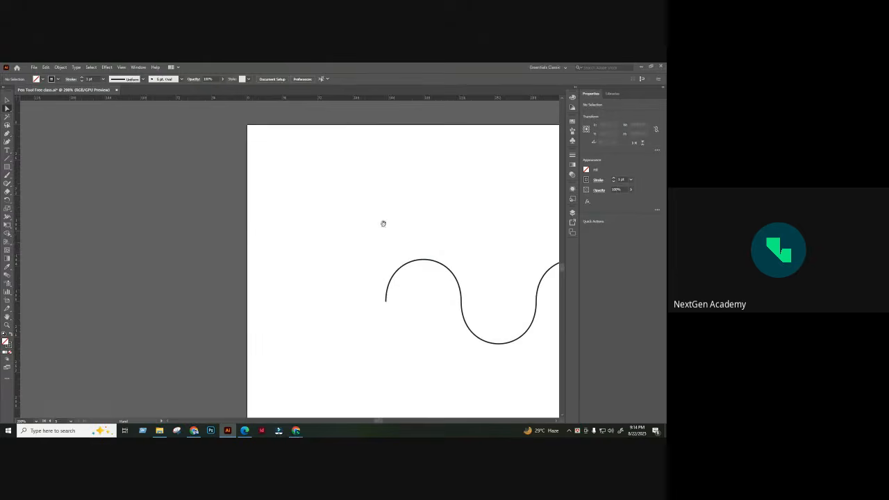
drag(324, 232, 167, 248)
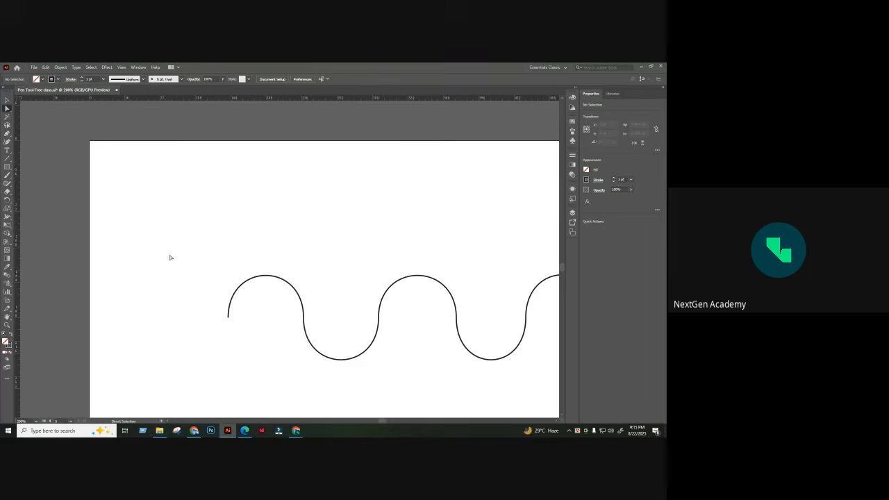
key(ctrl+1)
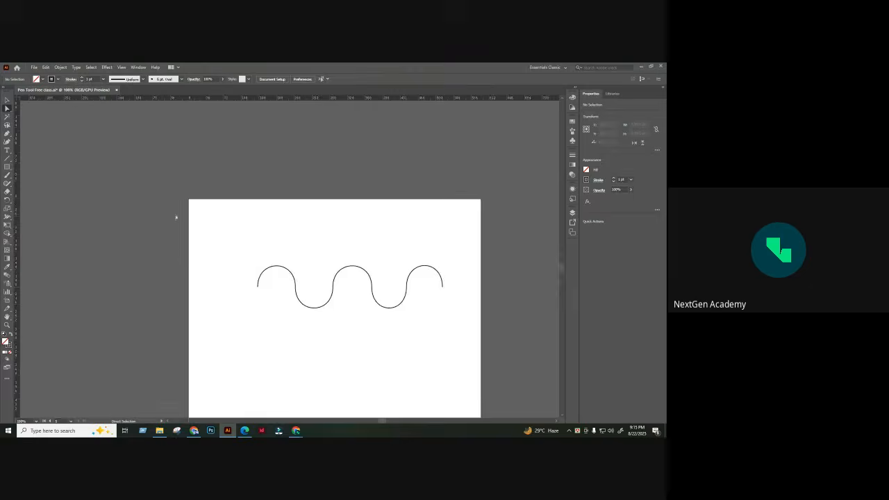
drag(154, 243, 419, 191)
drag(245, 246, 337, 173)
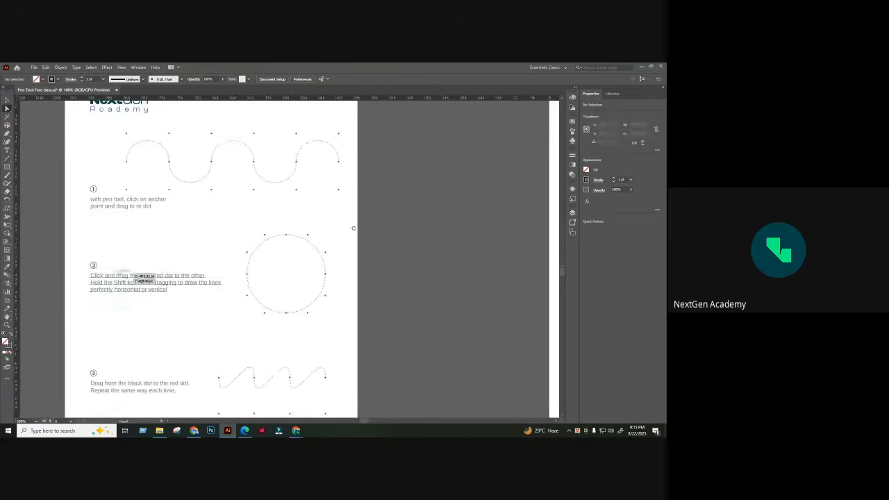
- Examine the dashed circle of exercise 2 and its surrounding guide dots at 200% zoom
drag(353, 230, 340, 198)
key(ctrl+plus)
key(ctrl+plus)
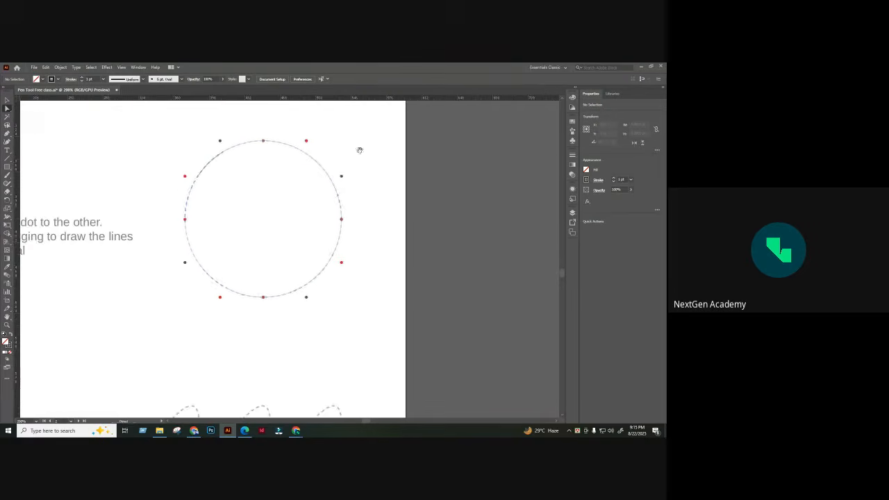
drag(359, 149, 319, 197)
click(7, 101)
drag(115, 182, 163, 180)
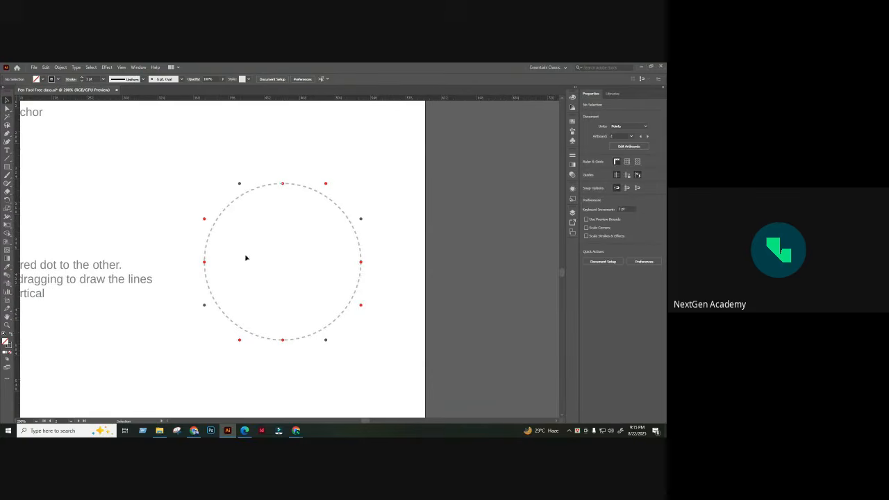
- Switch to the Pen Tool Free class PDF in Edge and look through its pages of numbered exercises
click(251, 432)
scroll(326, 219, down, 15)
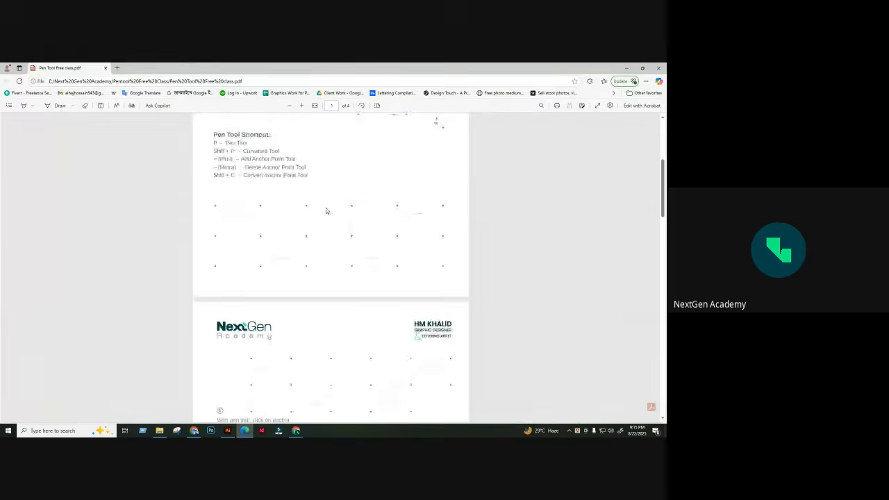
scroll(326, 223, down, 15)
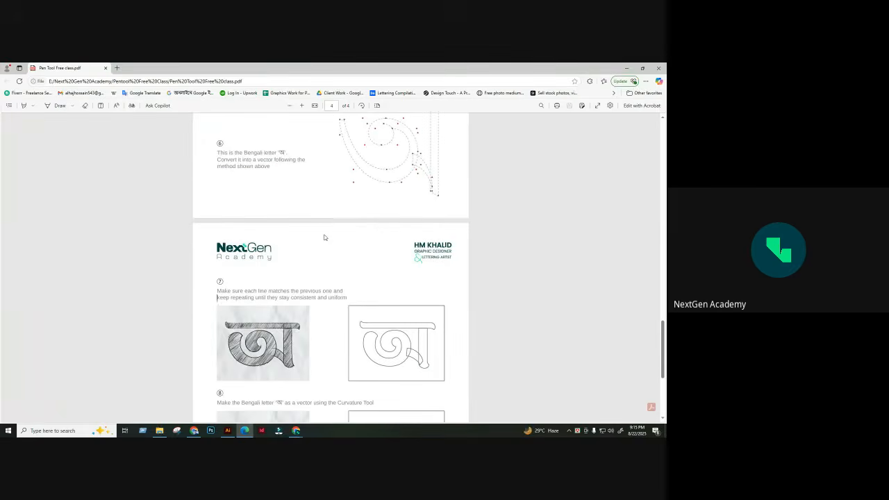
scroll(323, 238, down, 2)
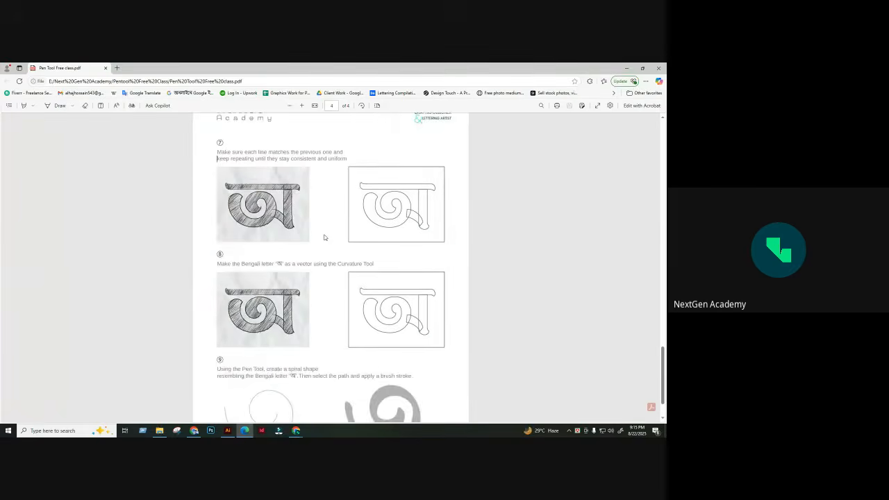
scroll(324, 238, up, 10)
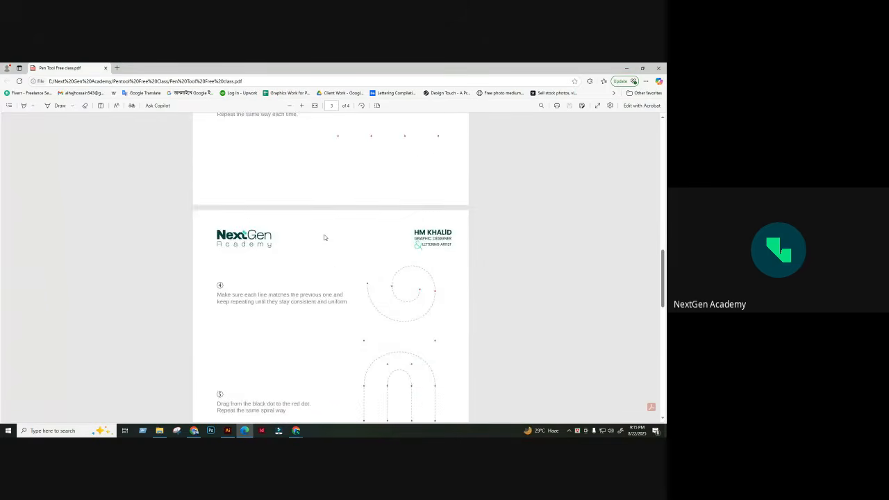
scroll(324, 238, up, 3)
scroll(324, 238, up, 10)
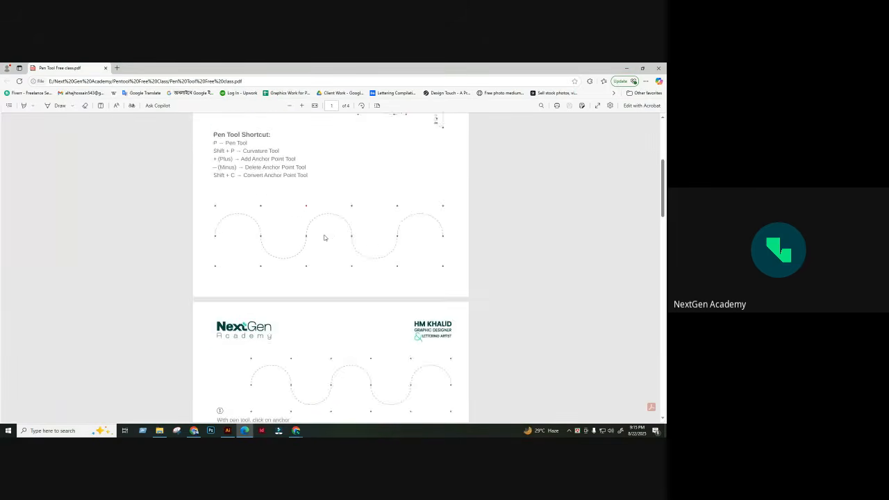
scroll(323, 237, up, 1)
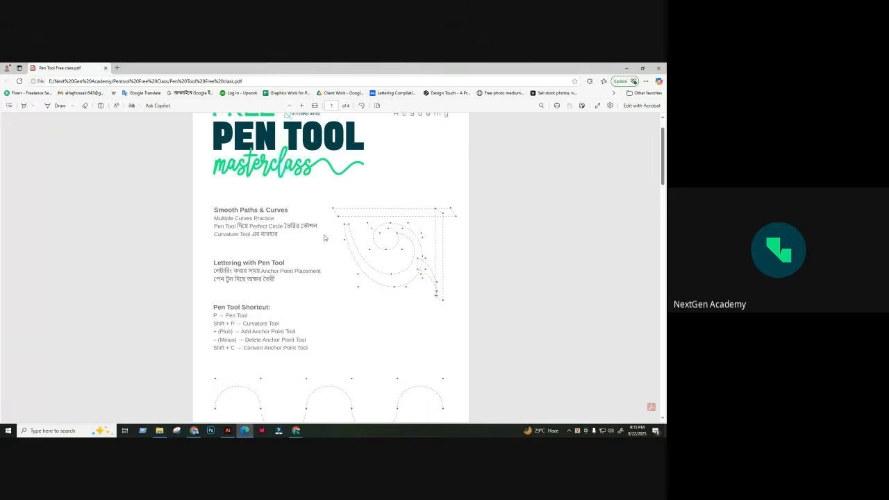
- Switch to the Google Meet call and admit everyone waiting to join
mouse_move(296, 432)
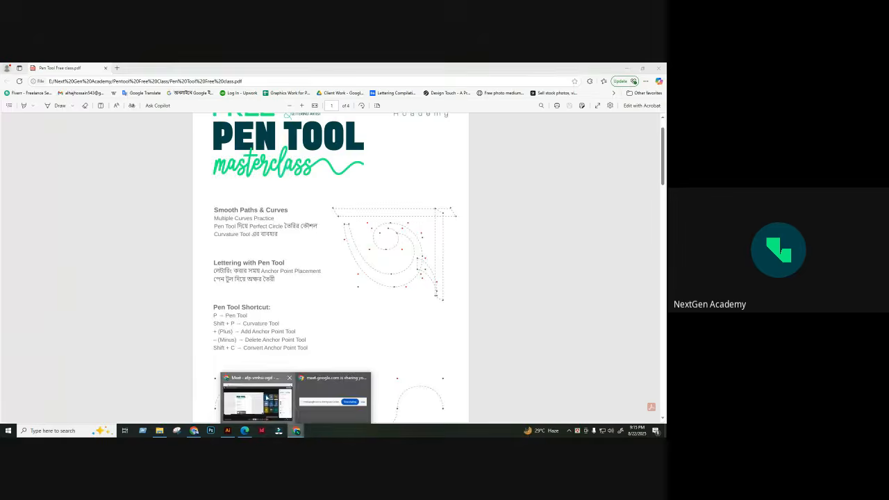
click(254, 397)
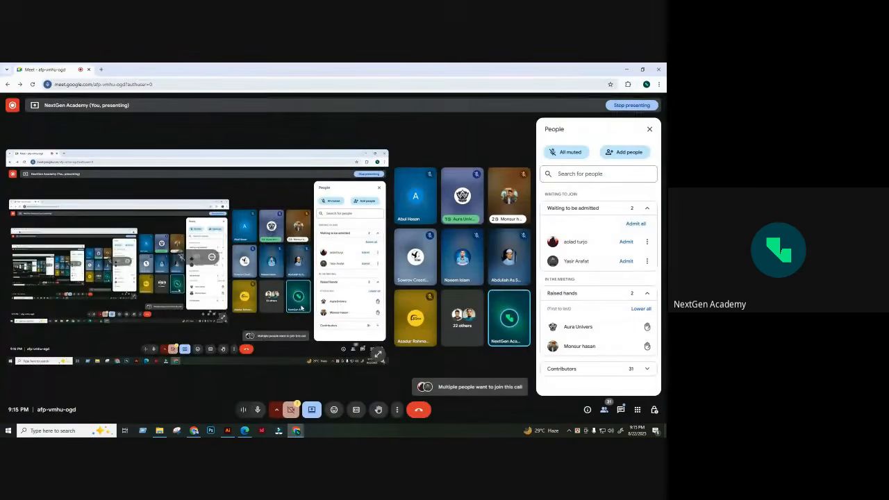
click(636, 223)
click(358, 276)
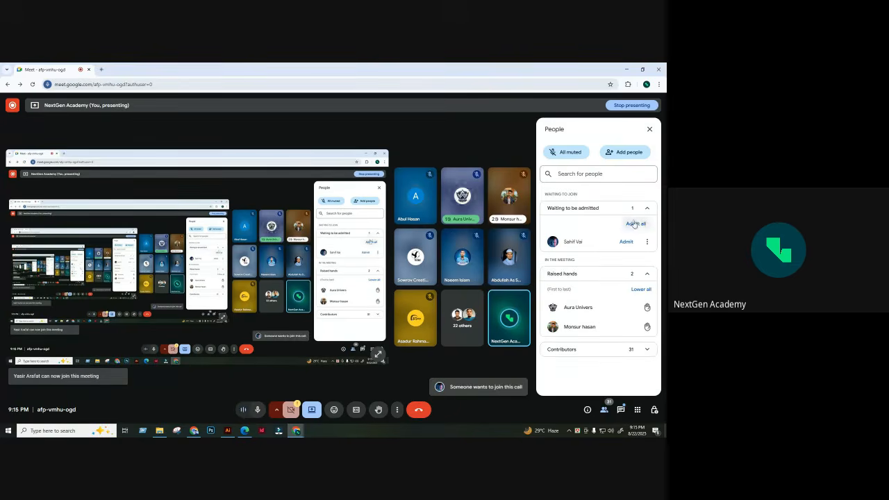
click(635, 224)
click(361, 276)
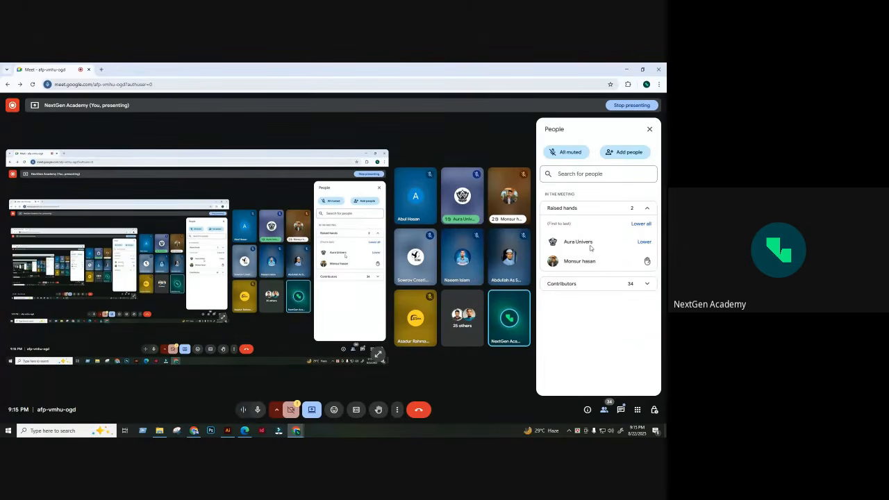
- Switch to Illustrator and copy the dashed circle exercise with its guide dots onto the artboard holding the drawn wave
click(229, 430)
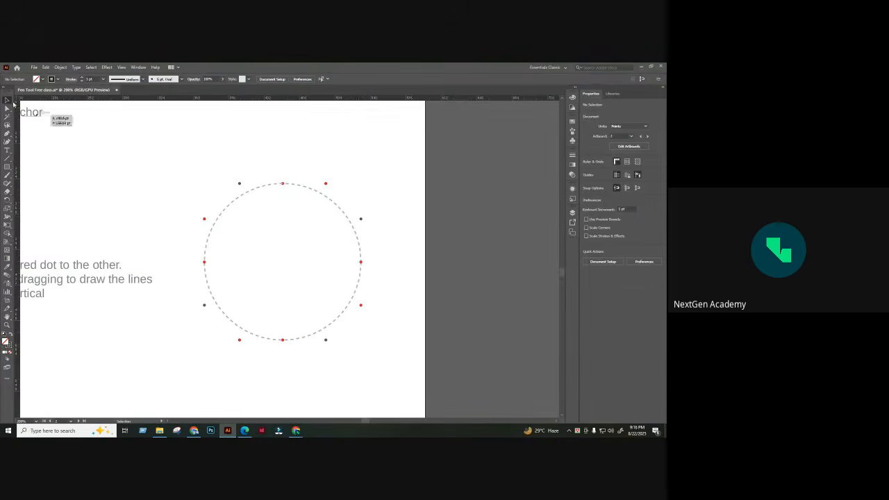
drag(361, 378, 425, 358)
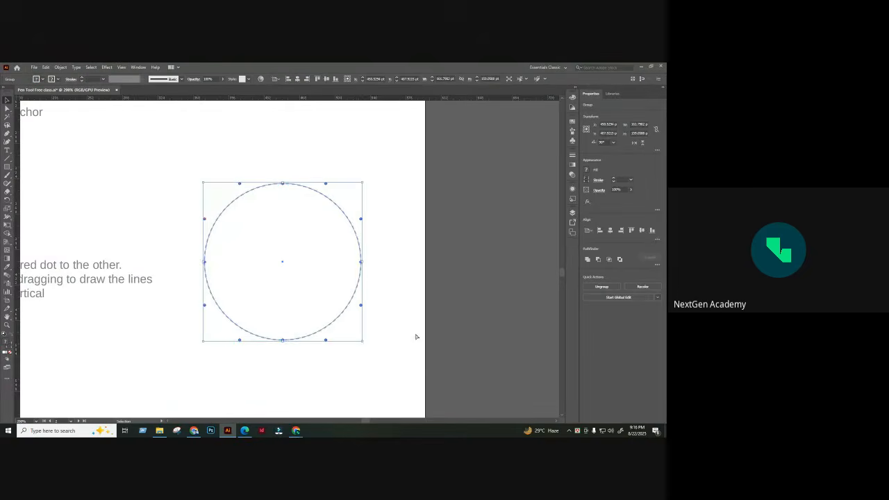
key(ctrl+x)
scroll(185, 296, right, 10)
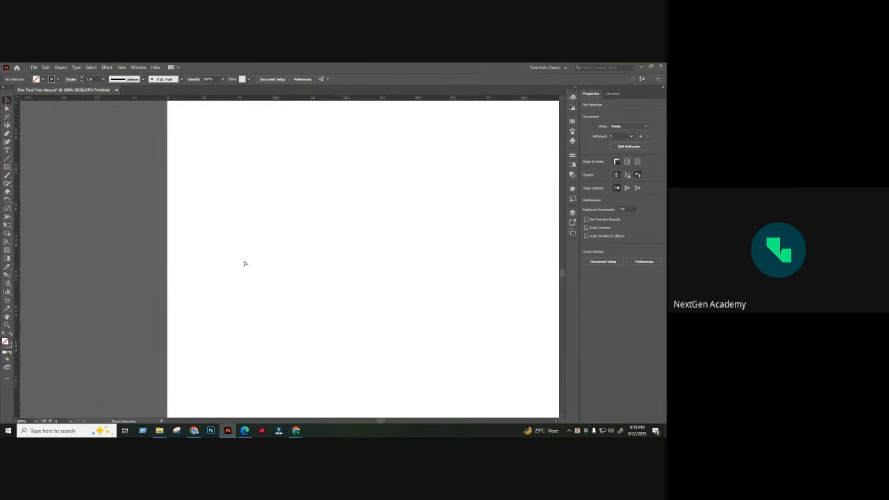
scroll(310, 244, down, 3)
key(ctrl+v)
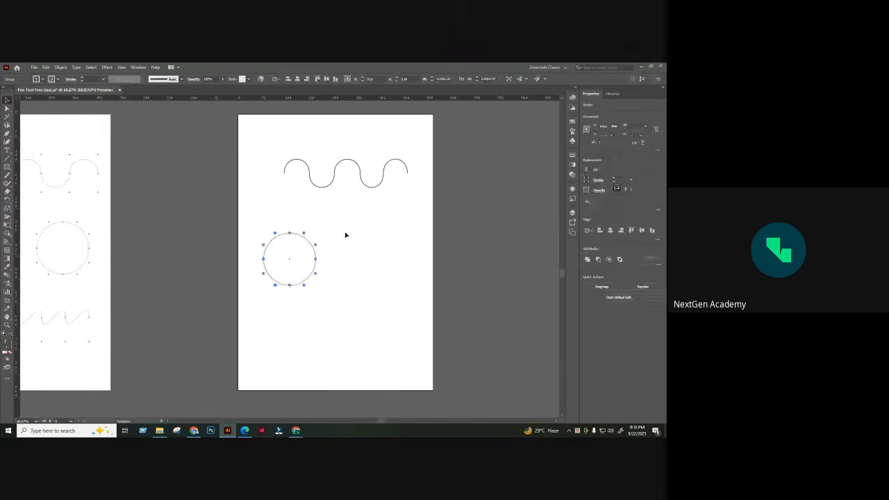
- Duplicate the pasted circle exercise horizontally so the copy sits beside the original on the same artboard
scroll(347, 233, up, 3)
scroll(361, 233, right, 5)
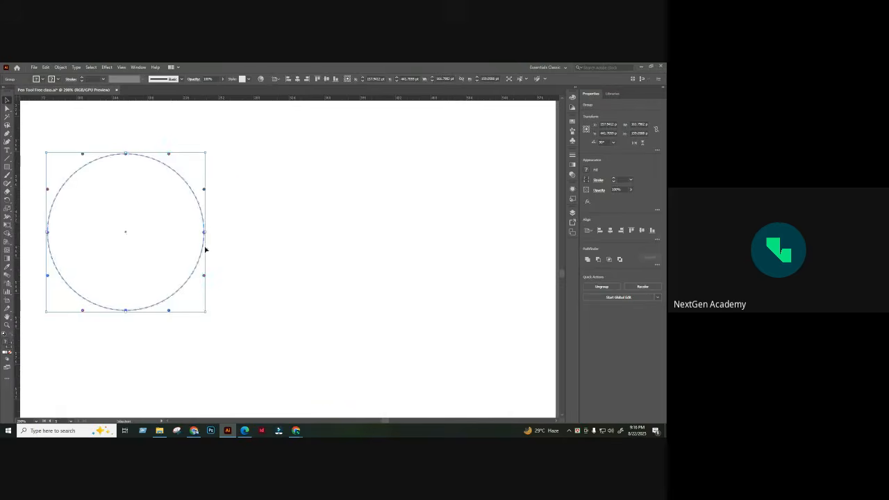
drag(204, 246, 464, 244)
scroll(431, 191, right, 2)
scroll(431, 191, up, 1)
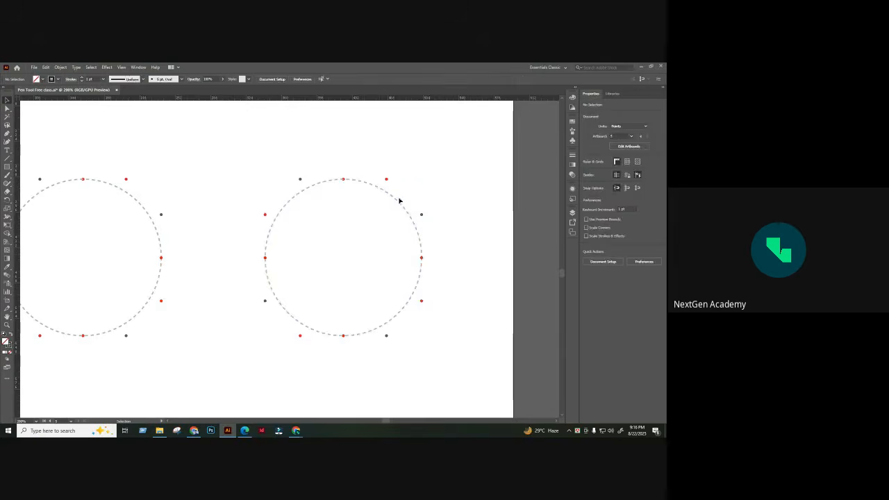
- Ungroup the duplicated circle exercise, undoing the accidental deletion of the whole group
click(381, 254)
key(Delete)
key(ctrl+z)
right_click(409, 200)
click(432, 254)
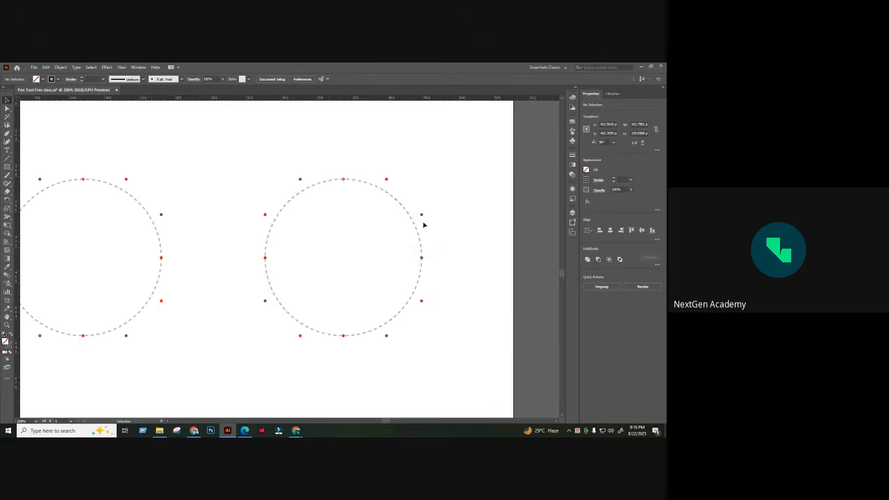
- Ungroup the duplicate's remaining nested group and delete only its dashed circle, keeping the guide dots
click(384, 237)
key(Delete)
scroll(434, 202, right, 1)
key(ctrl+z)
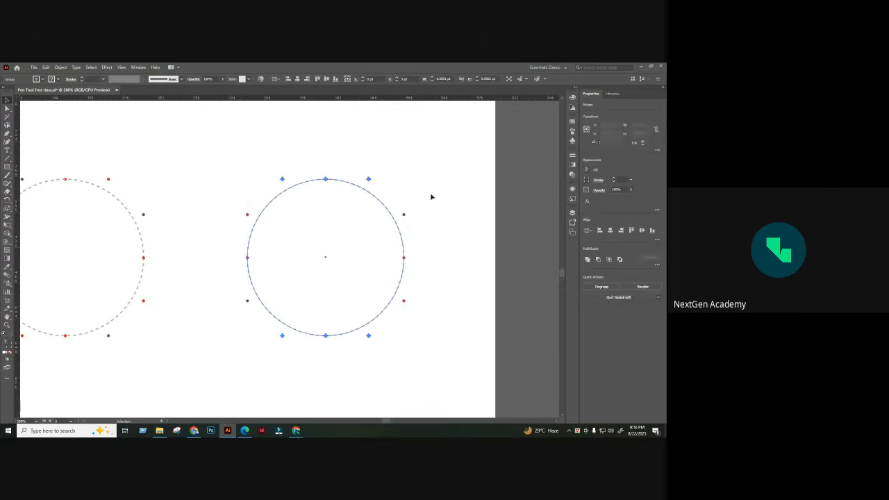
right_click(431, 197)
click(459, 255)
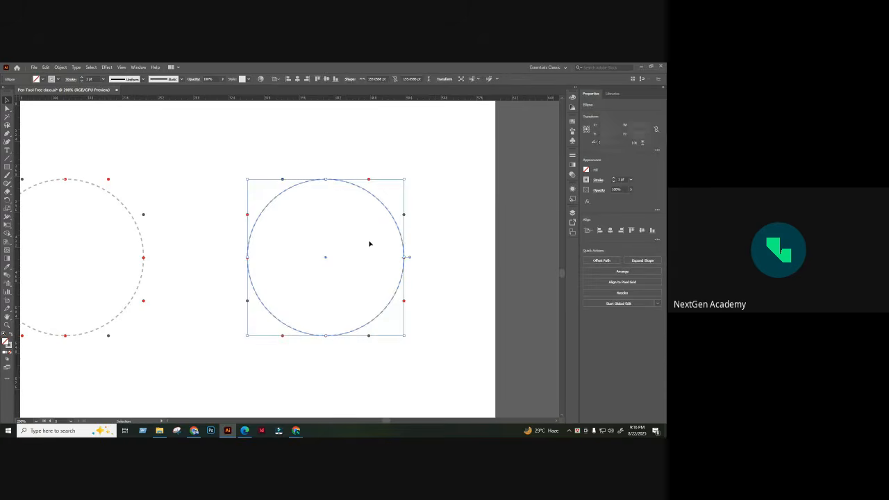
key(Delete)
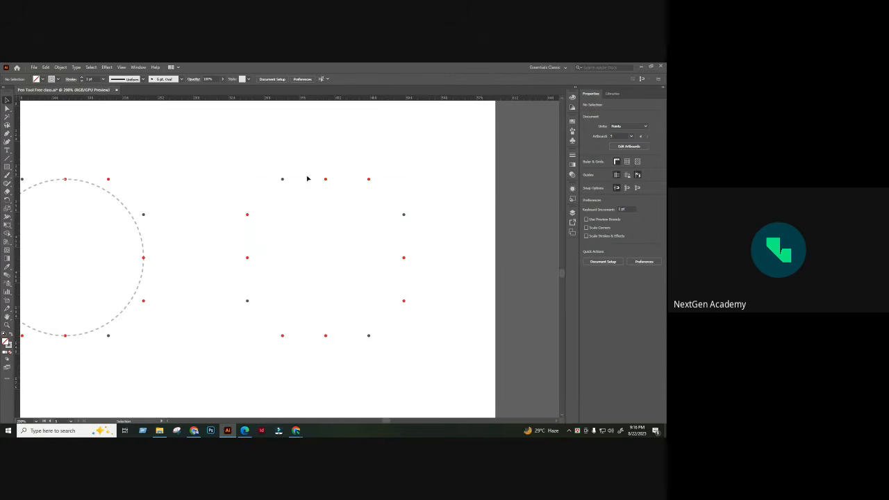
- Switch to the Google Meet call and admit the participant waiting to join
mouse_move(296, 431)
click(264, 407)
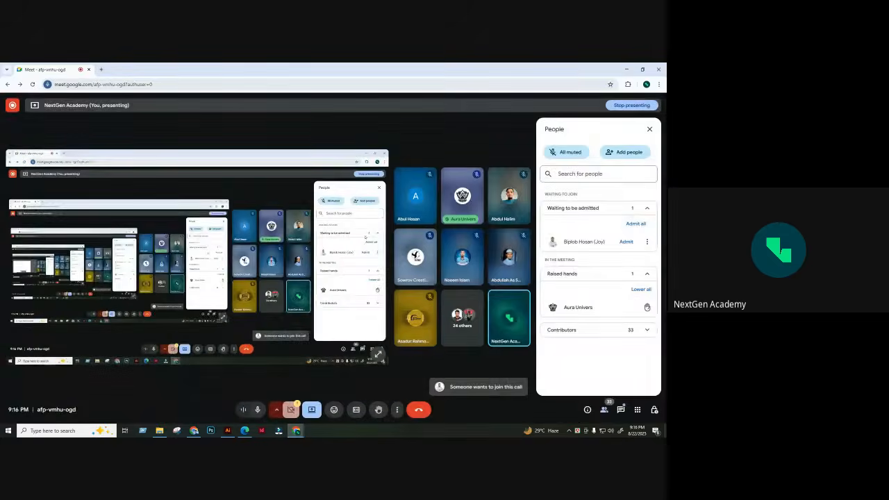
click(635, 223)
click(361, 276)
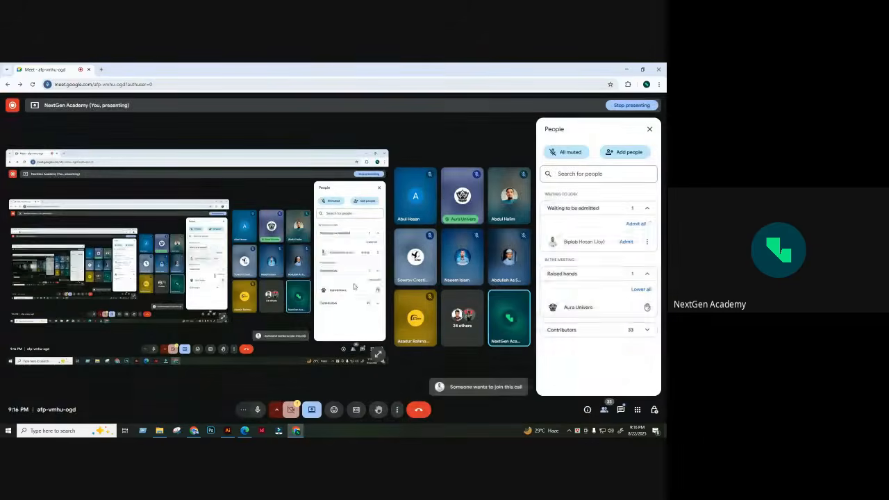
- Switch to Illustrator, draw a trial circle around the duplicated guide dots with the Ellipse tool, and undo it
click(227, 432)
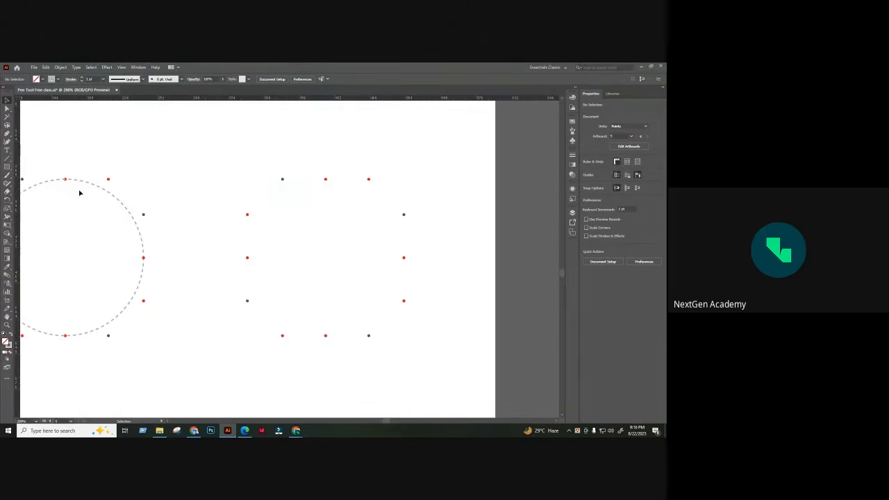
click(7, 166)
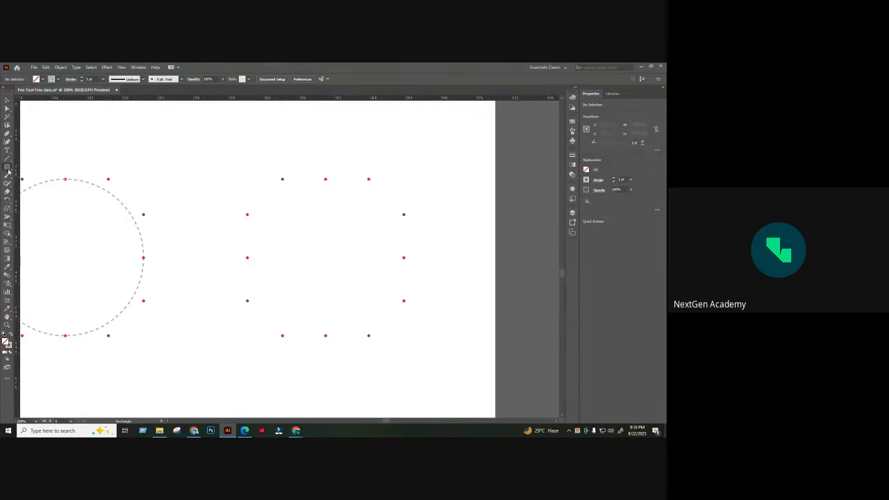
click(27, 185)
drag(225, 148, 424, 346)
key(ctrl+z)
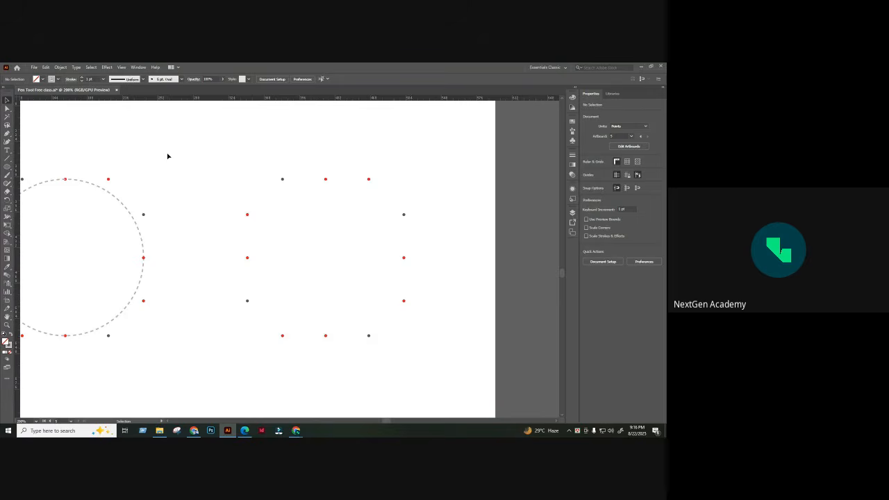
- Switch to the Google Meet call and admit all newly waiting participants
mouse_move(296, 431)
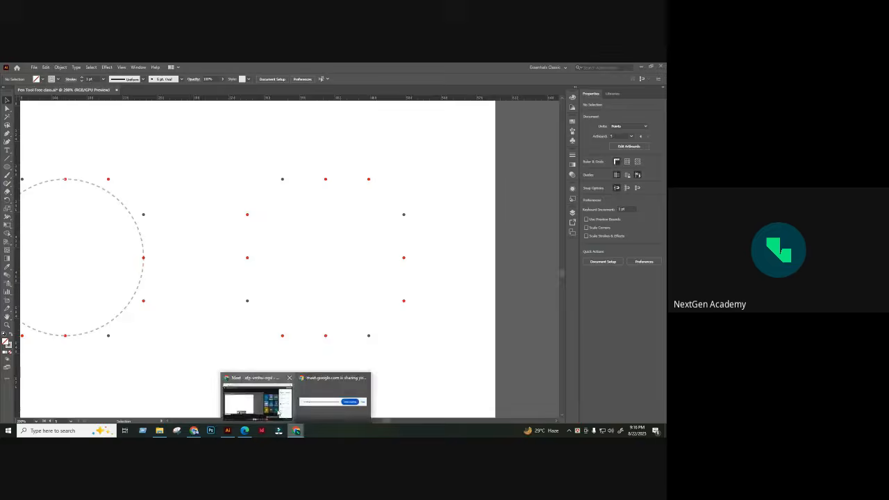
click(254, 402)
click(636, 223)
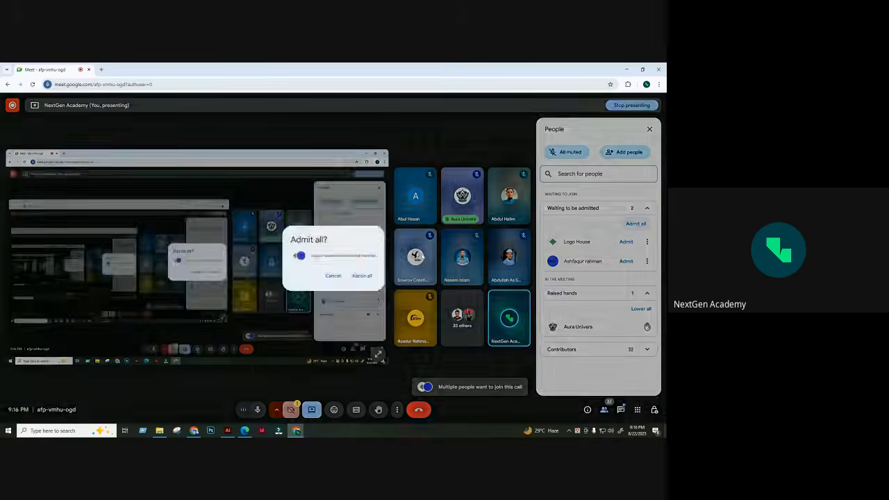
click(367, 277)
- Switch to Illustrator and draw a rough closed circle freehand over the guide dots with the Pen tool, using nine anchor points
mouse_move(227, 431)
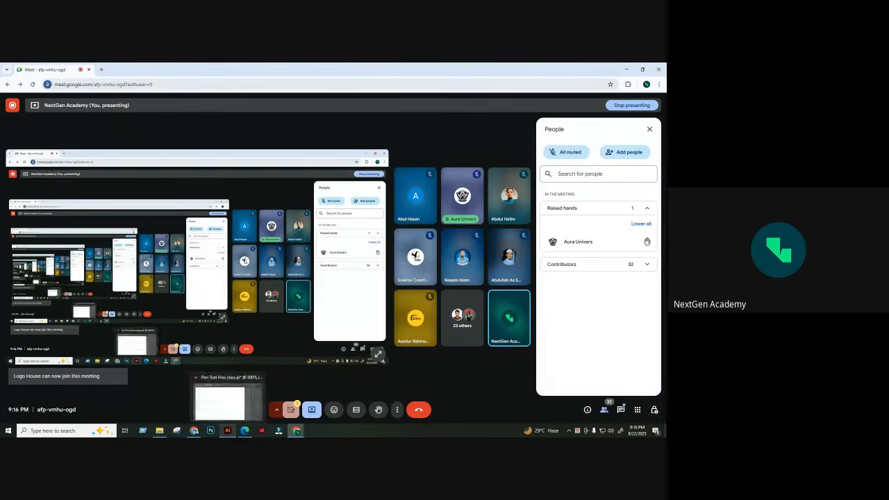
click(234, 396)
drag(365, 220, 307, 213)
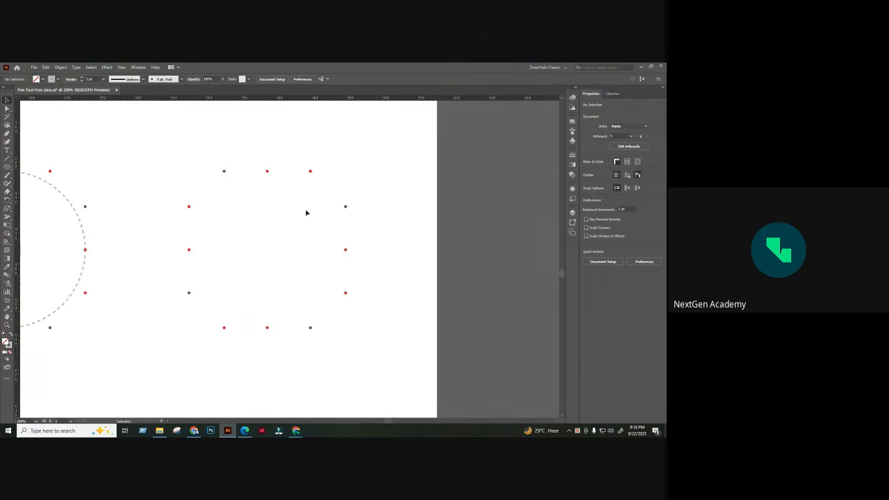
drag(382, 356, 382, 350)
click(382, 350)
click(7, 133)
drag(188, 146, 195, 211)
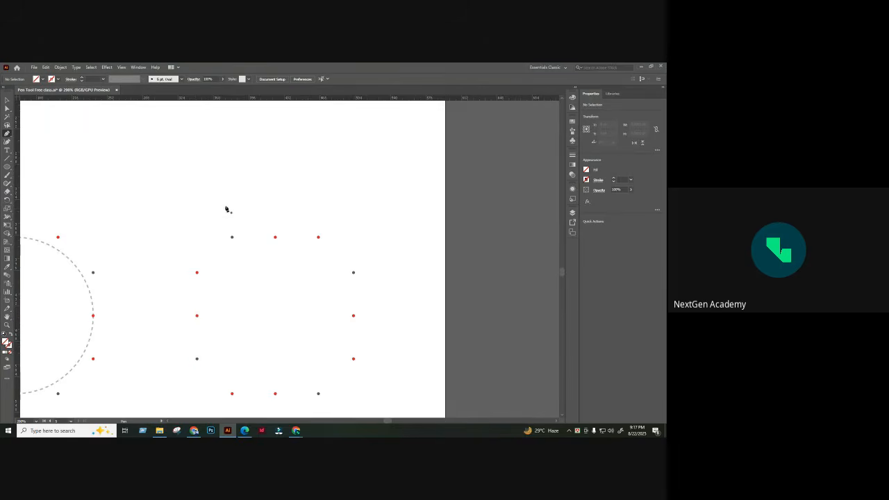
mouse_move(172, 191)
mouse_down()
mouse_move(208, 158)
mouse_move(275, 145)
mouse_up()
drag(337, 146, 366, 165)
drag(396, 206, 400, 227)
drag(402, 273, 402, 286)
drag(387, 318, 380, 326)
drag(337, 349, 308, 352)
drag(251, 353, 244, 345)
click(226, 326)
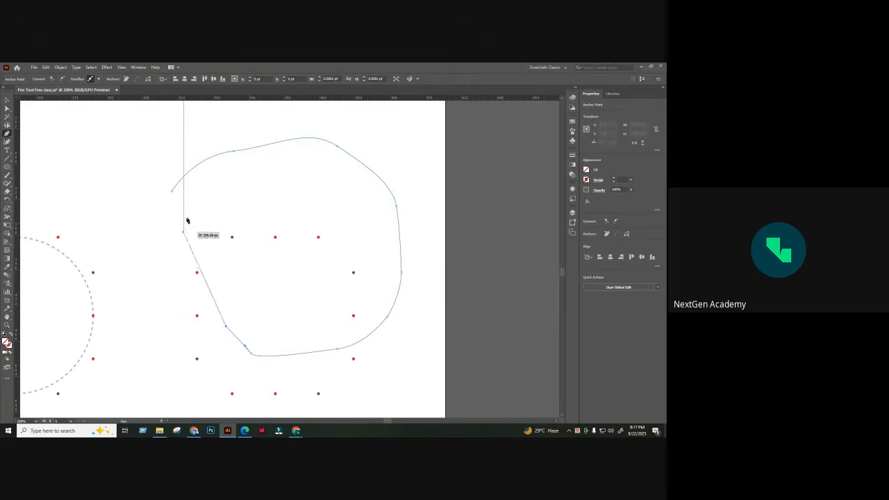
drag(175, 193, 193, 154)
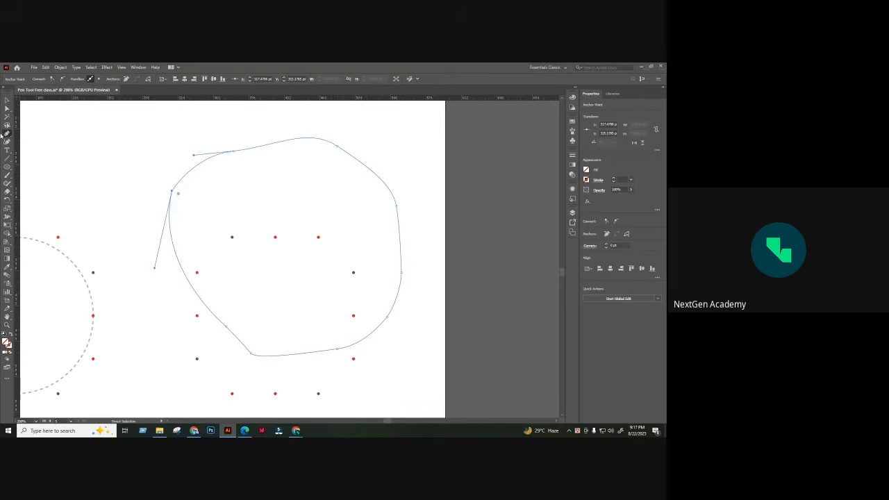
- Select the rough freehand circle by its anchor points and delete the whole path
click(7, 109)
drag(209, 137, 260, 167)
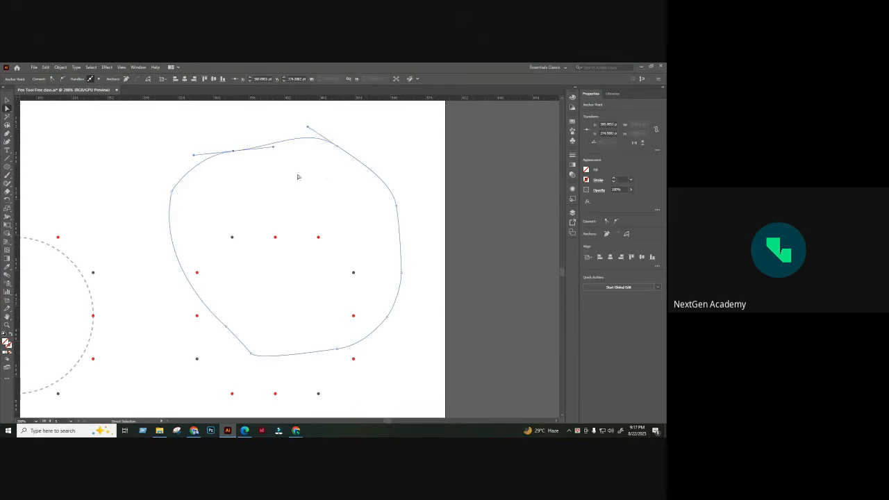
key(Delete)
key(Delete)
- Draw a trial circle with the Ellipse tool in the empty area above the duplicated guide dots
click(7, 168)
drag(201, 171, 258, 223)
scroll(303, 202, up, 2)
click(7, 108)
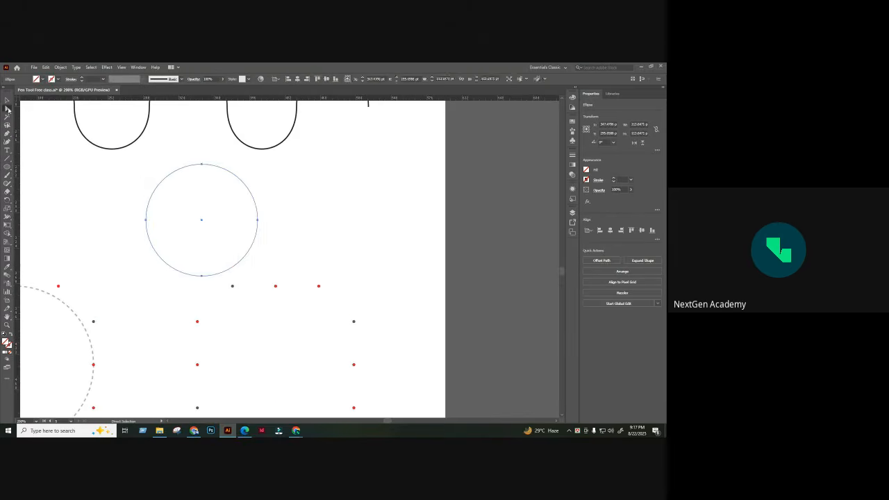
- Examine the direction handles at the trial circle's four anchor points with the Direct Selection tool
drag(144, 189, 237, 156)
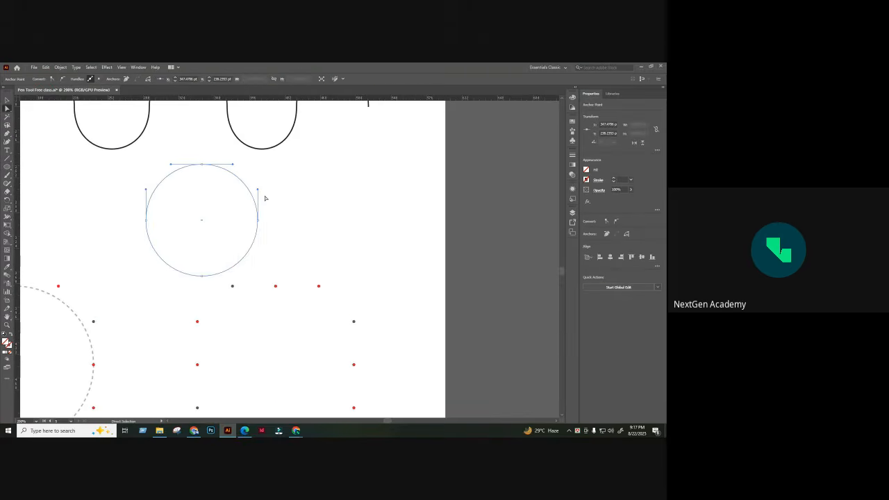
drag(264, 199, 239, 241)
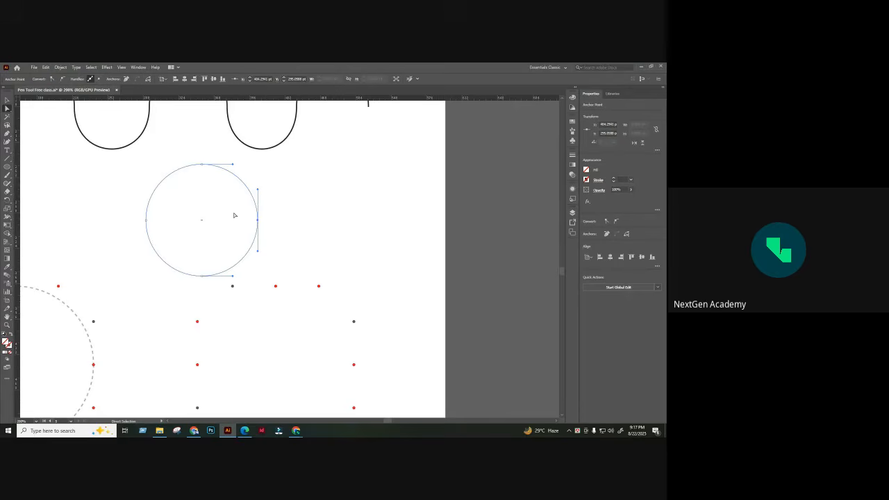
click(264, 221)
click(258, 221)
click(201, 276)
click(146, 220)
drag(275, 201, 251, 241)
drag(207, 163, 193, 195)
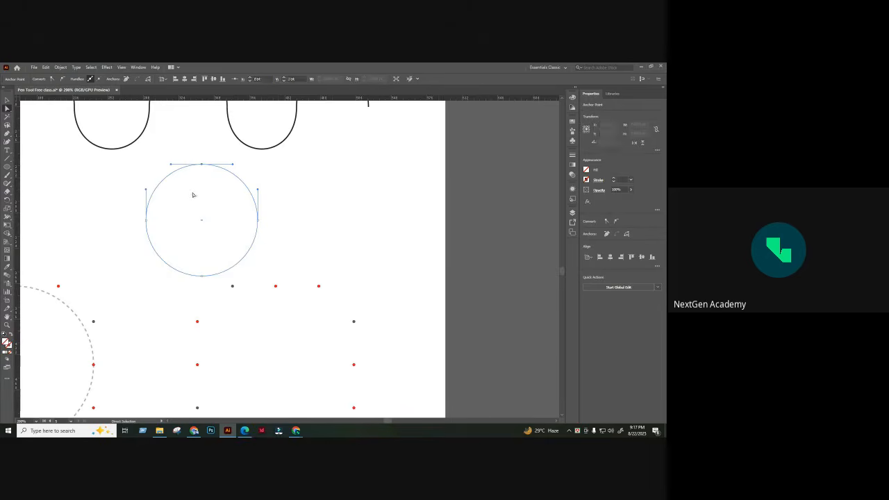
click(201, 276)
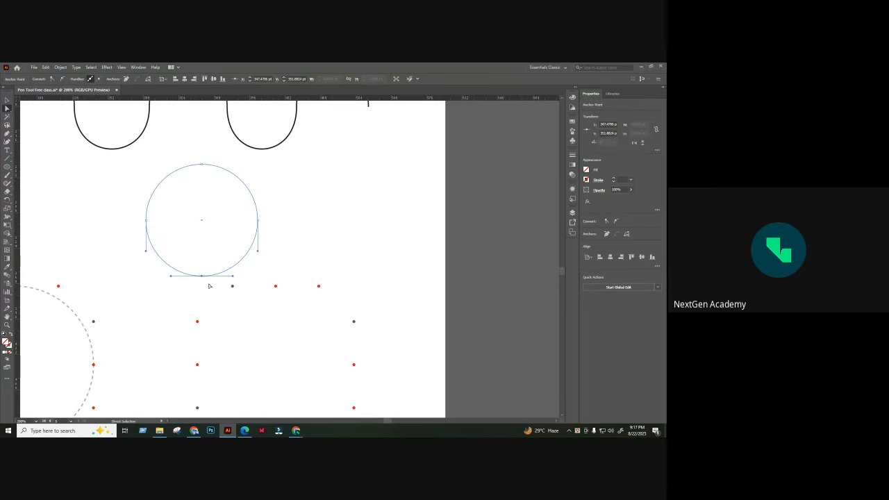
drag(278, 212, 136, 230)
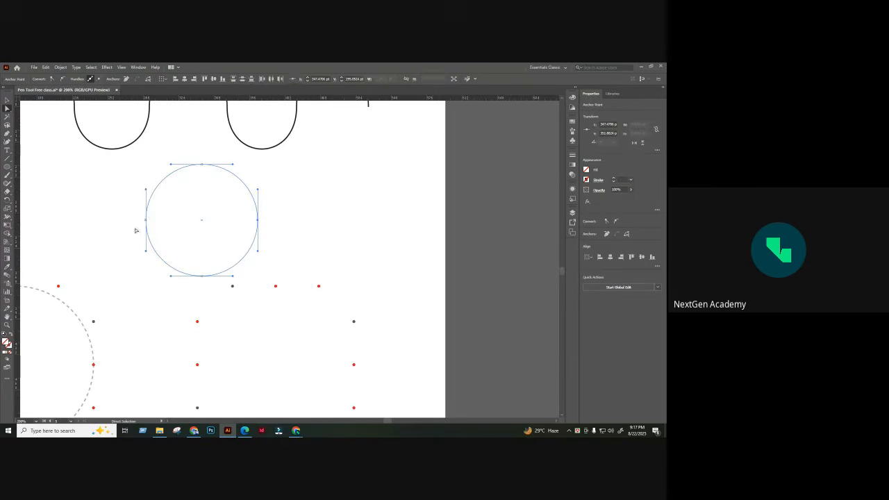
- Try to stretch the trial circle by moving its right anchor point about 18 pt outward, and undo the change
click(310, 208)
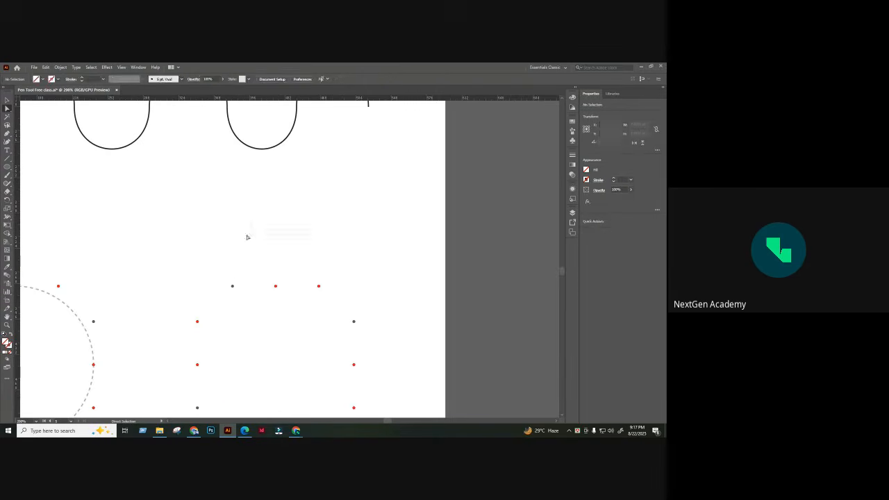
click(259, 221)
drag(260, 221, 276, 220)
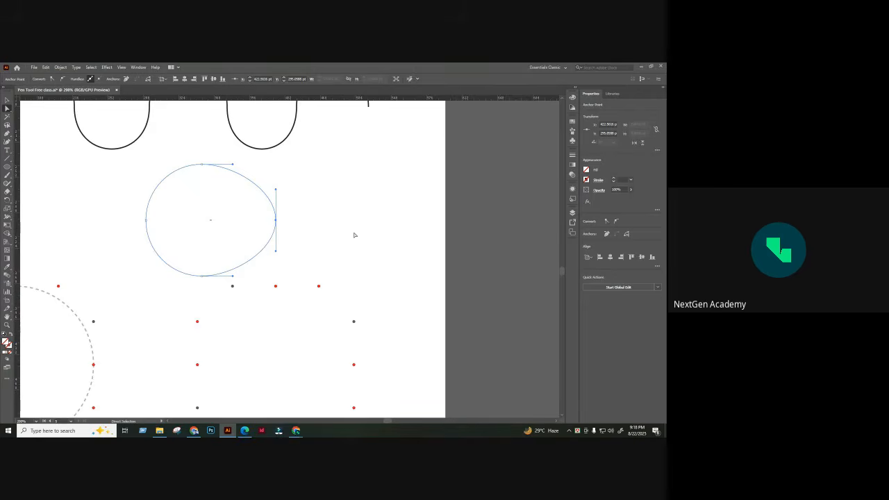
key(ctrl+z)
key(ctrl+z)
key(ctrl+shift+z)
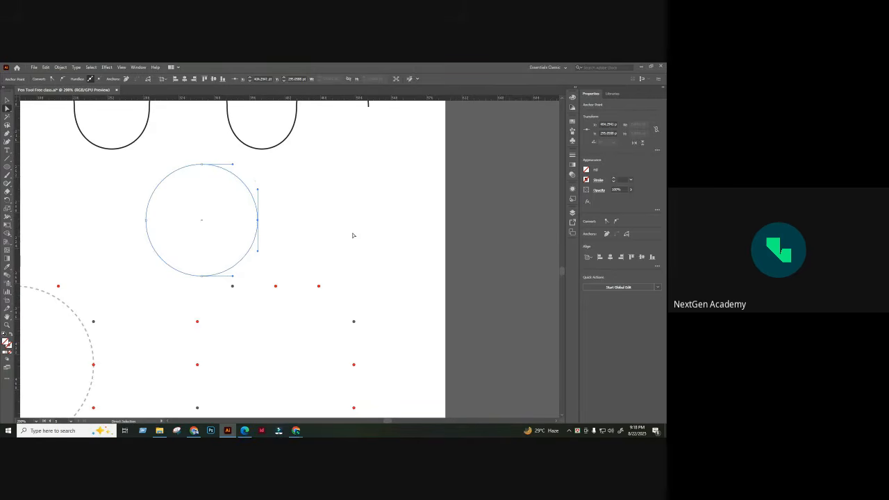
key(ctrl+z)
- Select all anchor points of the trial circle and delete it
drag(300, 185, 115, 245)
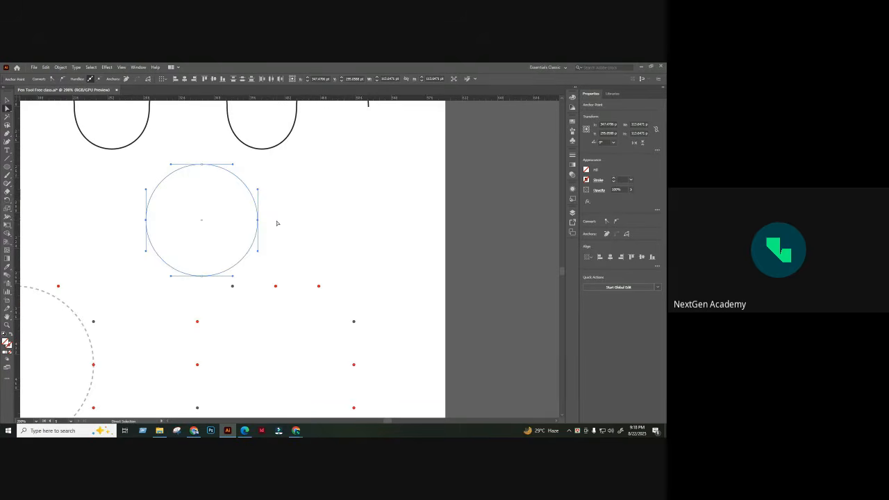
key(Delete)
key(Delete)
scroll(310, 232, down, 3)
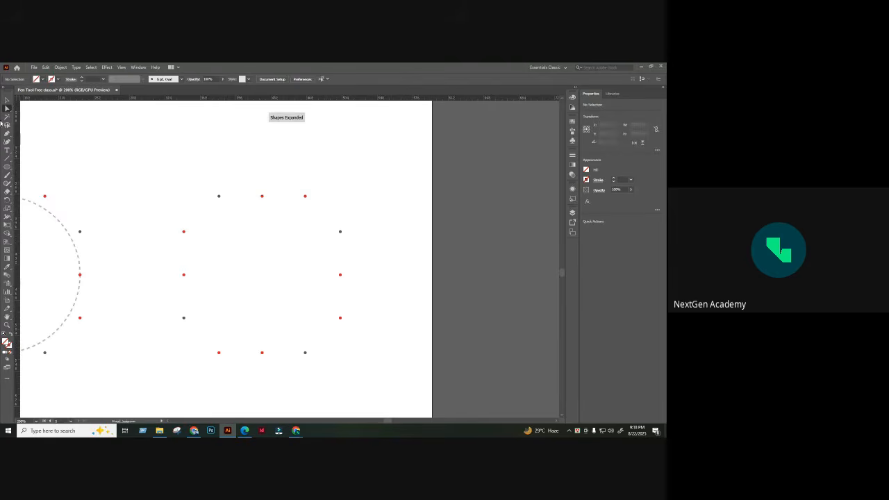
- Examine the duplicated guide dots by selecting their group and deselecting it
click(7, 100)
click(264, 194)
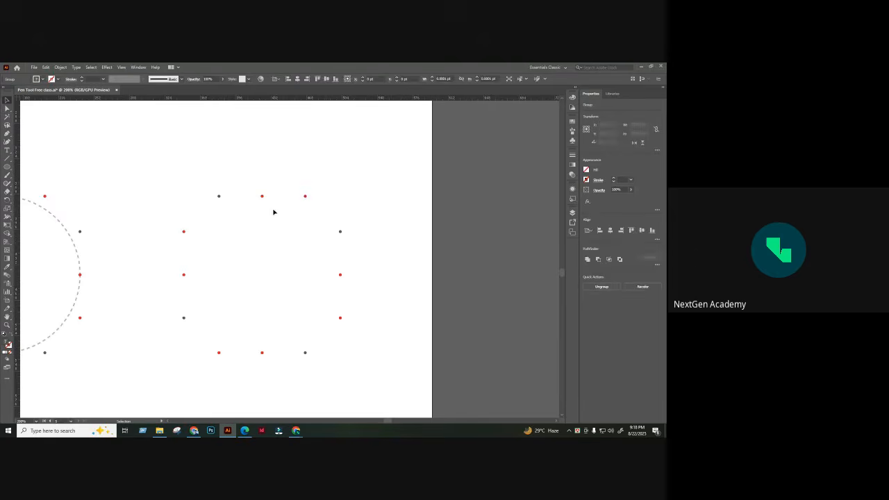
click(273, 212)
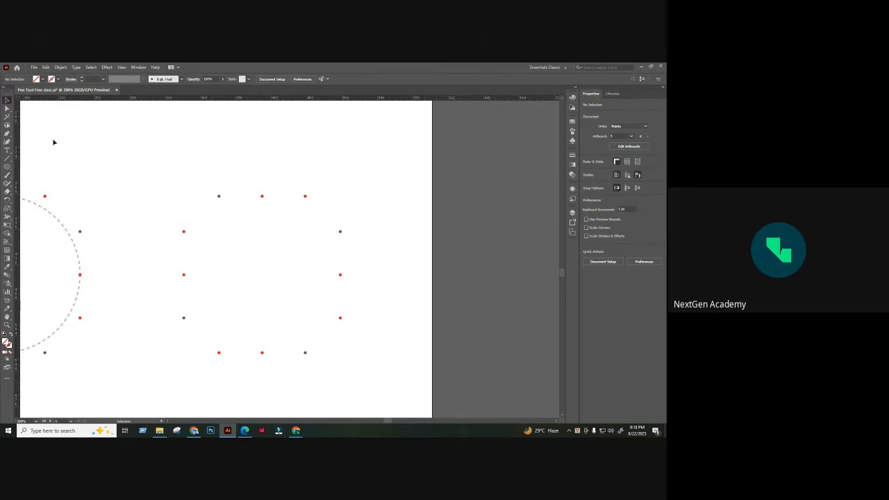
click(7, 109)
drag(142, 155, 385, 366)
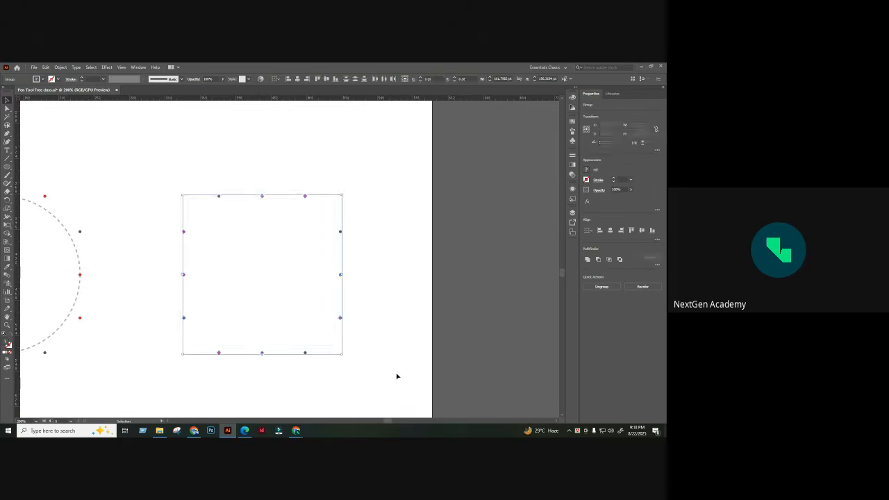
click(397, 377)
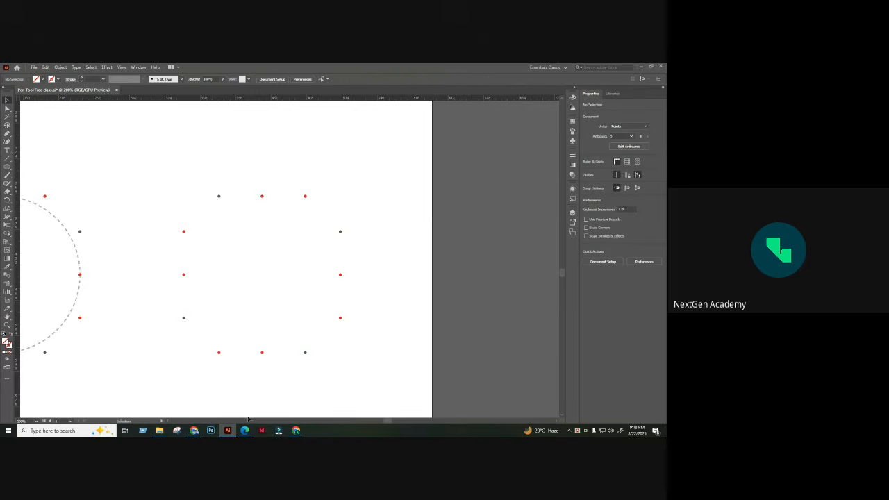
- Switch to the Google Meet call and admit everyone waiting to join
mouse_move(296, 431)
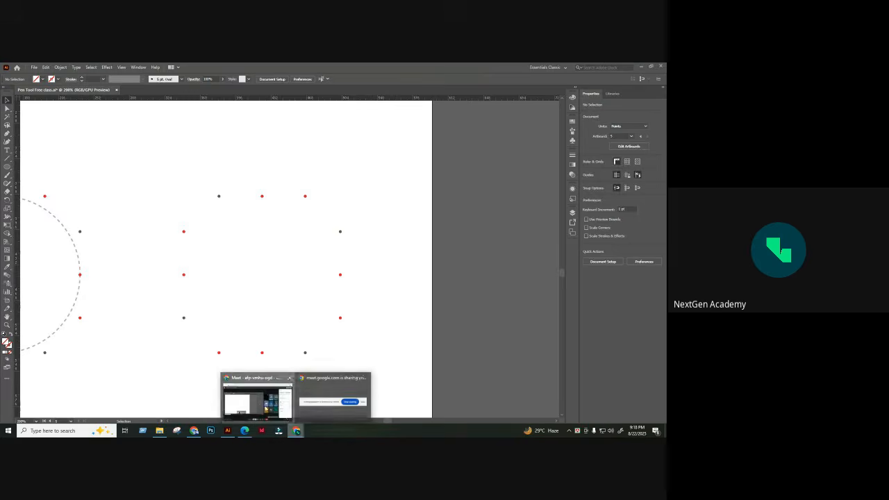
click(257, 396)
click(636, 224)
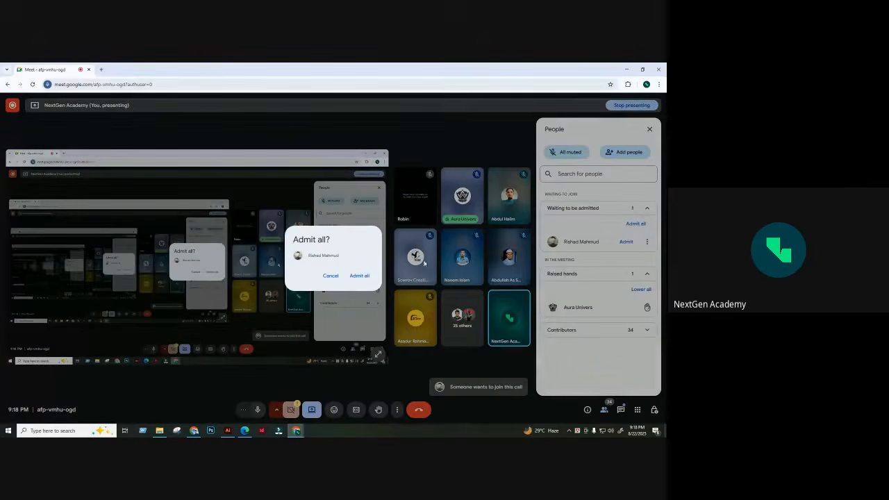
click(359, 276)
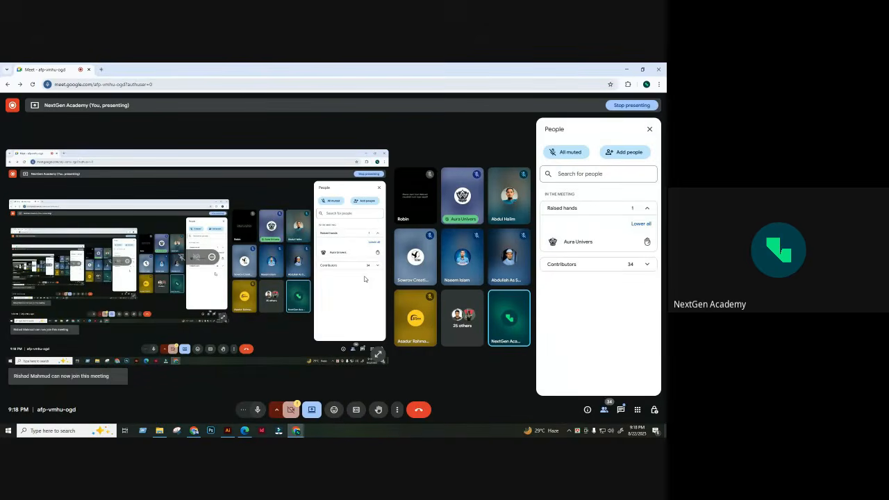
- Switch to Illustrator and start a Pen tool path on the upper middle guide dot, extending its handles to the adjacent dots
click(228, 431)
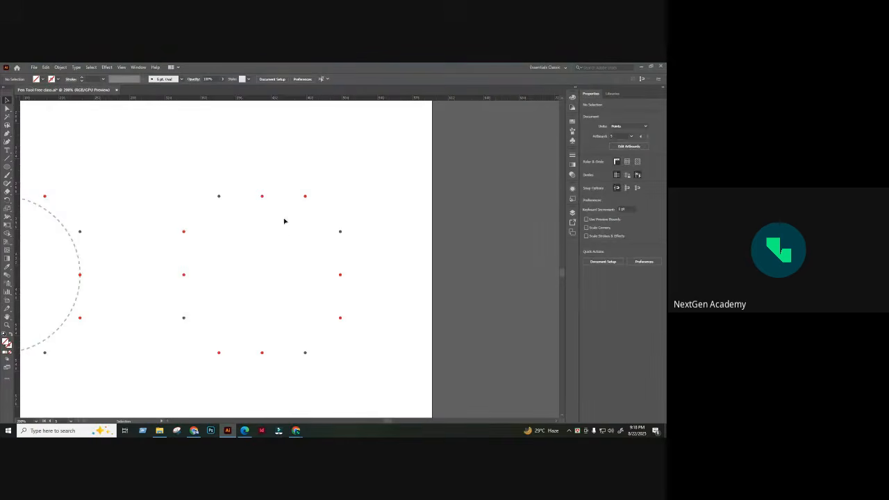
click(7, 134)
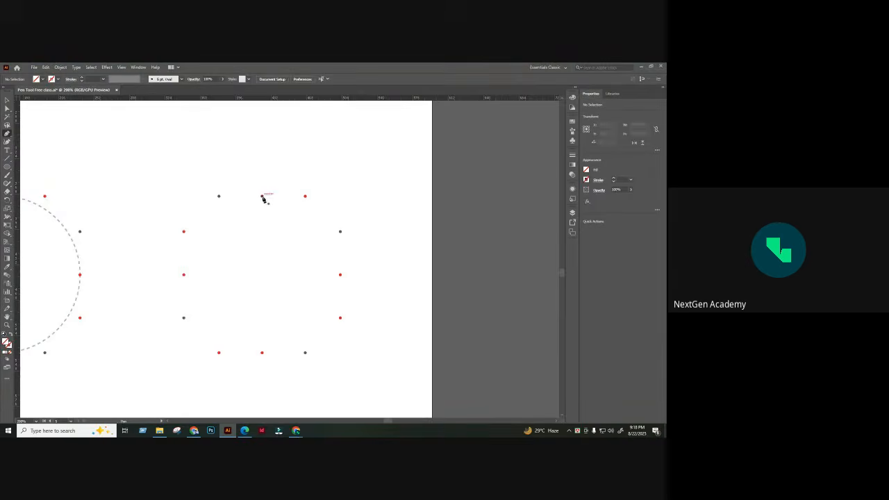
drag(263, 197, 306, 197)
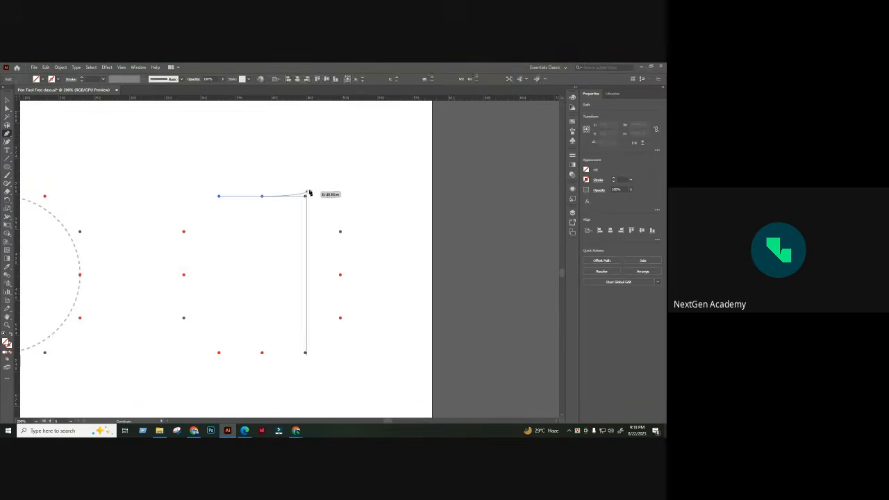
key(ctrl+equal)
key(ctrl+equal)
key(ctrl+equal)
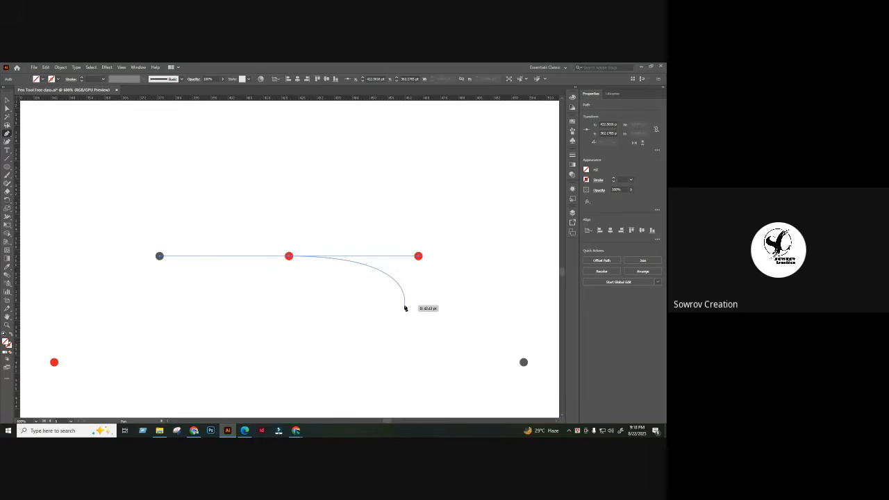
- Check the participants' raised hands in the Google Meet call and return to Illustrator
mouse_move(297, 431)
click(278, 412)
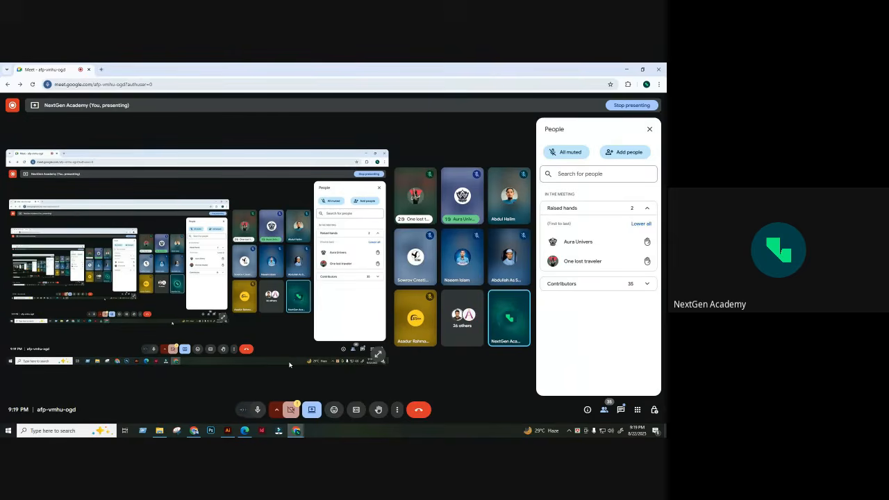
click(227, 431)
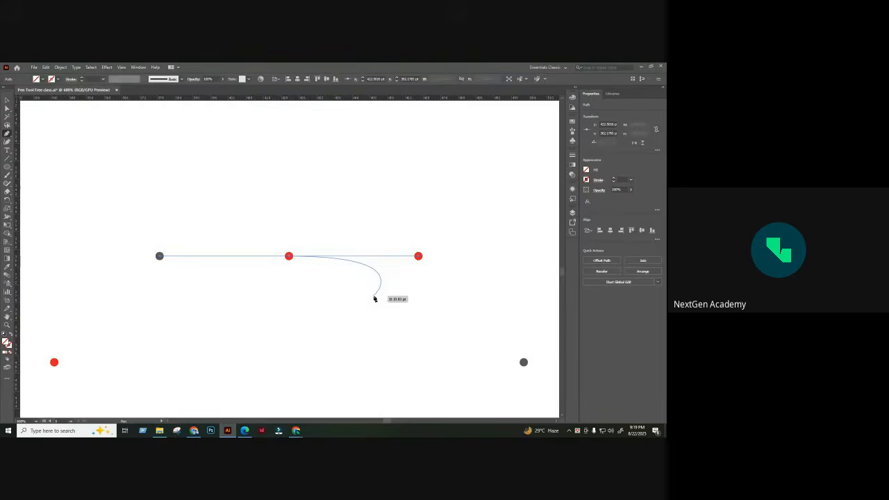
- Undo the starting anchor point of the Pen path on the duplicated guide dots
key(ctrl+minus)
key(ctrl+minus)
key(ctrl+minus)
scroll(379, 273, down, 2)
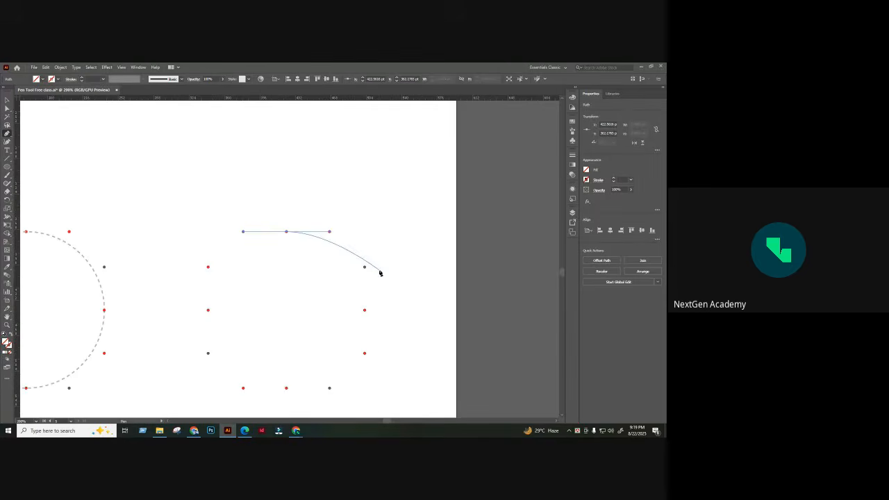
scroll(382, 284, down, 1)
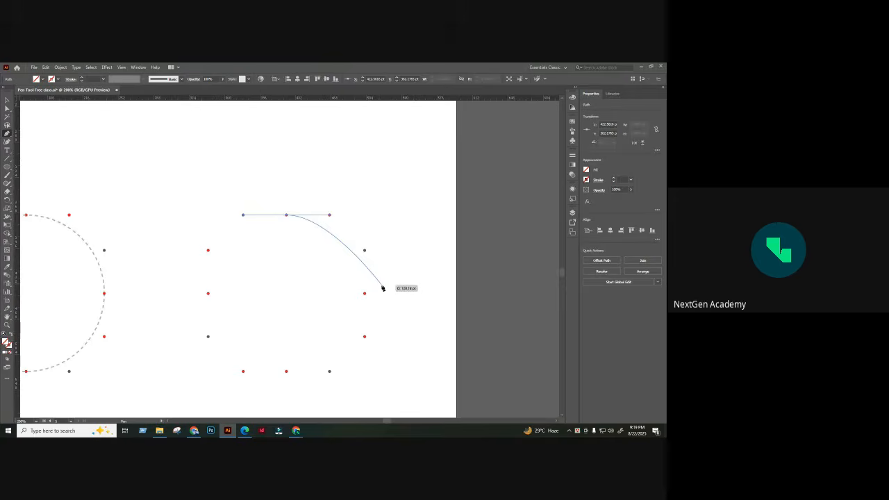
scroll(383, 289, down, 1)
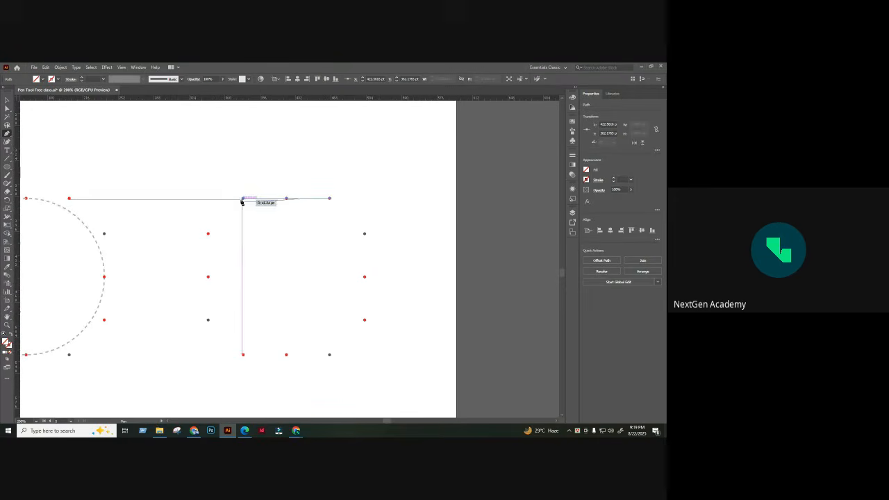
key(ctrl+z)
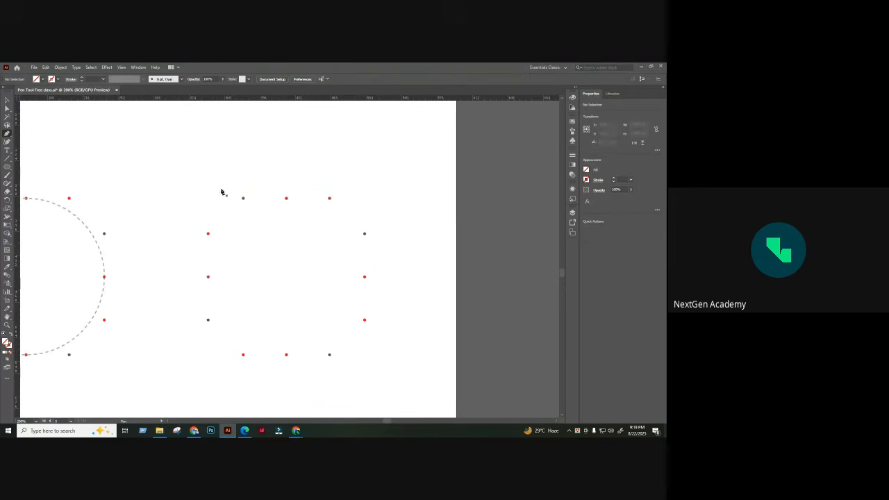
- Start a Pen path with a smooth anchor on the upper middle guide dot, its horizontal handles reaching the neighbouring dots
key(a)
drag(239, 191, 354, 204)
key(p)
click(287, 199)
click(329, 199)
drag(329, 199, 330, 199)
drag(362, 287, 346, 256)
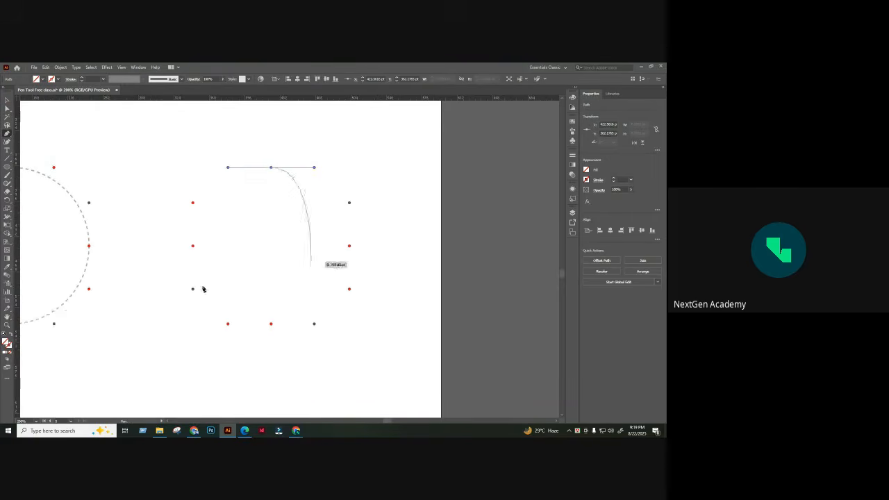
- Give the started path a blue stroke and set its weight to 2 pt
double_click(8, 343)
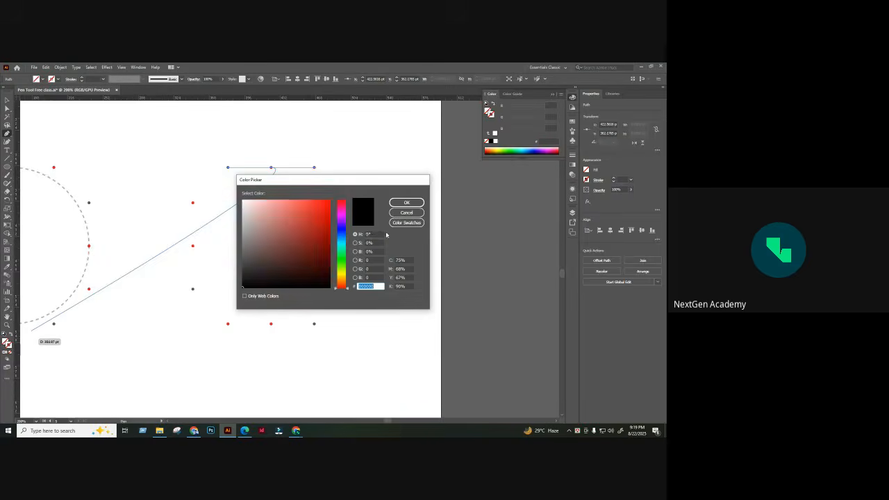
click(343, 238)
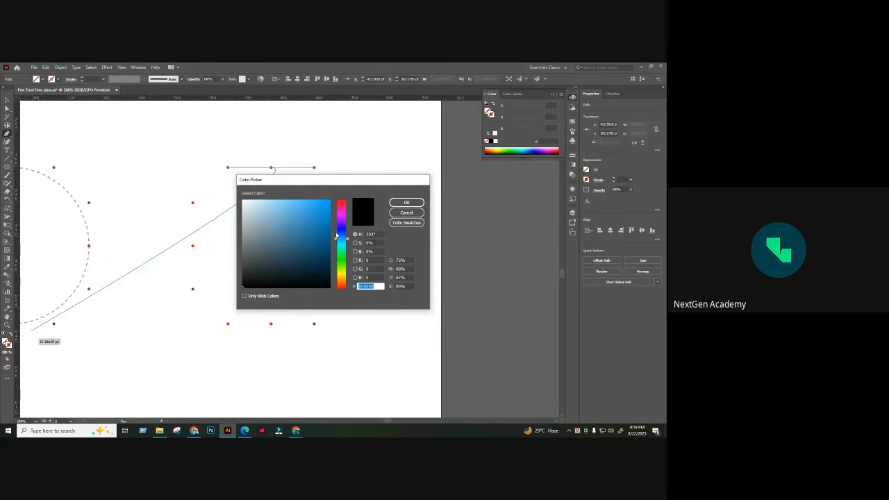
click(329, 225)
click(329, 231)
click(405, 204)
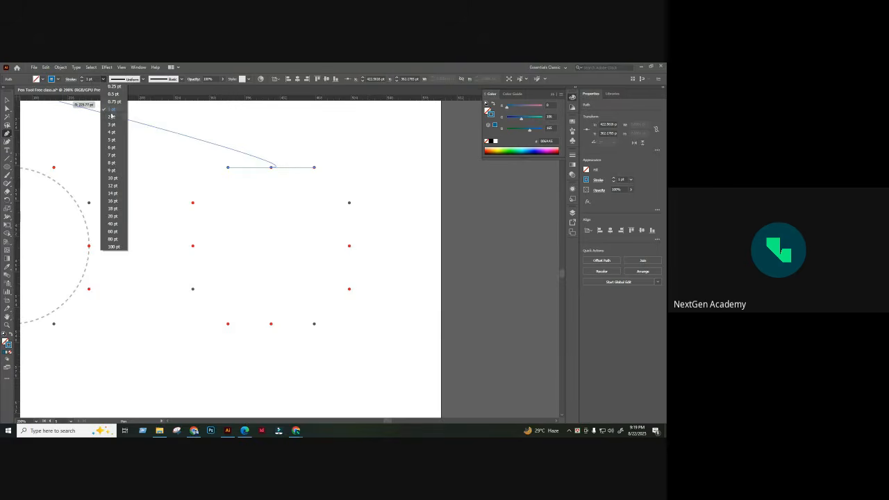
click(113, 118)
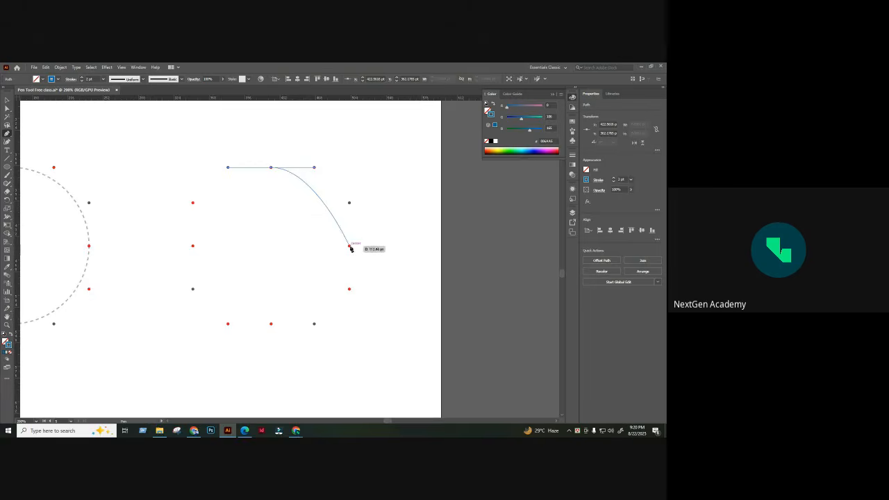
- Complete the circle with smooth anchors on the right, bottom and left guide dots, closing the path on its starting anchor
drag(351, 249, 353, 292)
scroll(354, 264, down, 3)
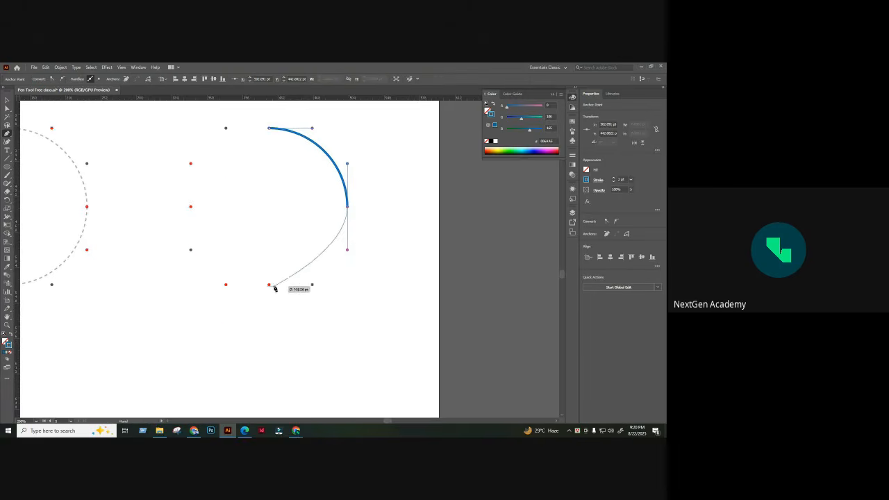
drag(270, 286, 226, 287)
drag(234, 263, 278, 339)
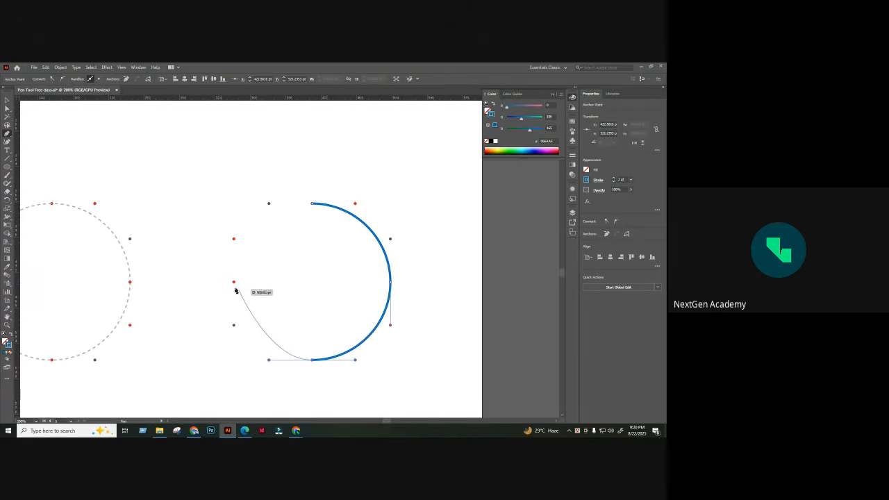
drag(235, 283, 236, 239)
drag(312, 204, 355, 212)
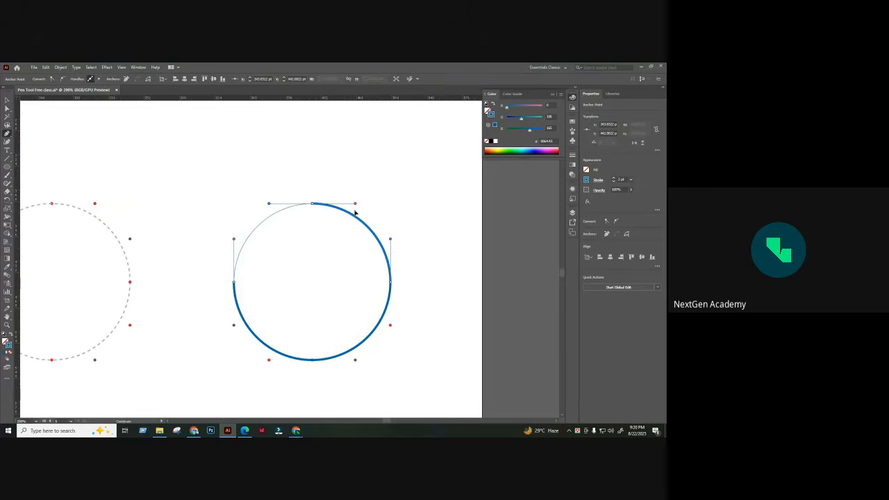
drag(355, 212, 355, 212)
click(6, 100)
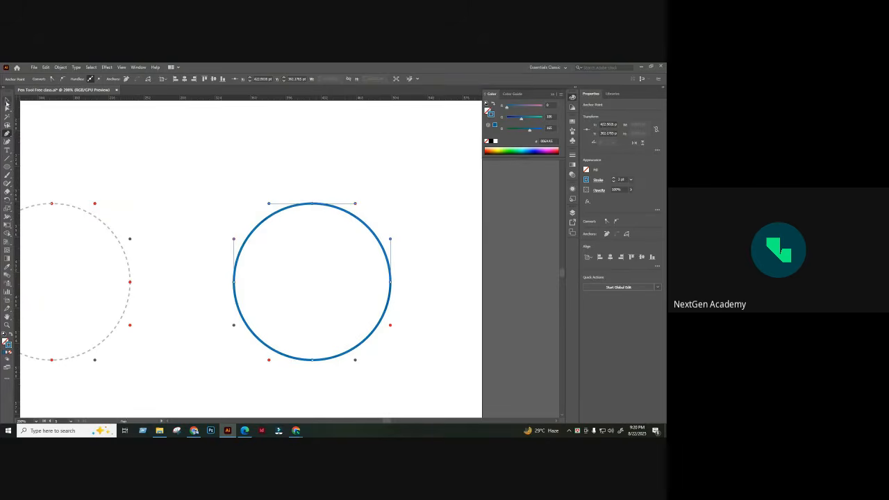
click(314, 166)
- Move the finished blue circle off its guide dots, up toward the right edge of the artboard
key(ctrl+minus)
key(ctrl+minus)
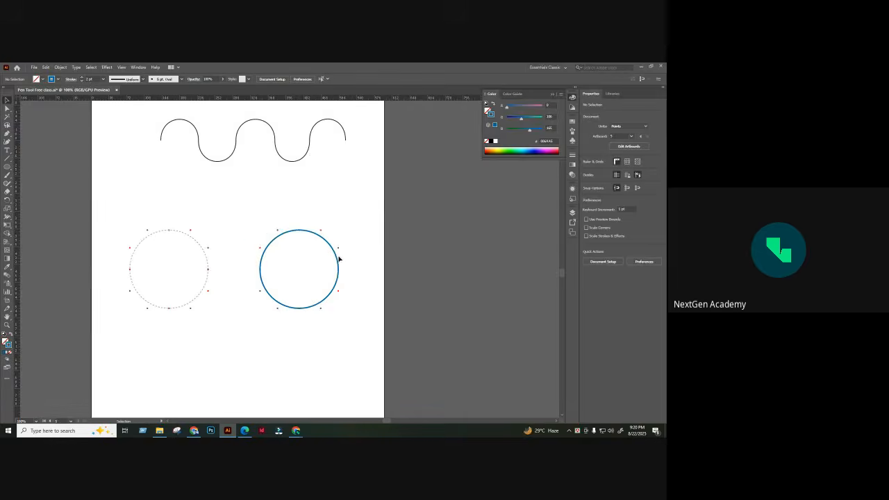
mouse_move(338, 260)
mouse_down()
mouse_move(361, 179)
mouse_move(379, 183)
mouse_up()
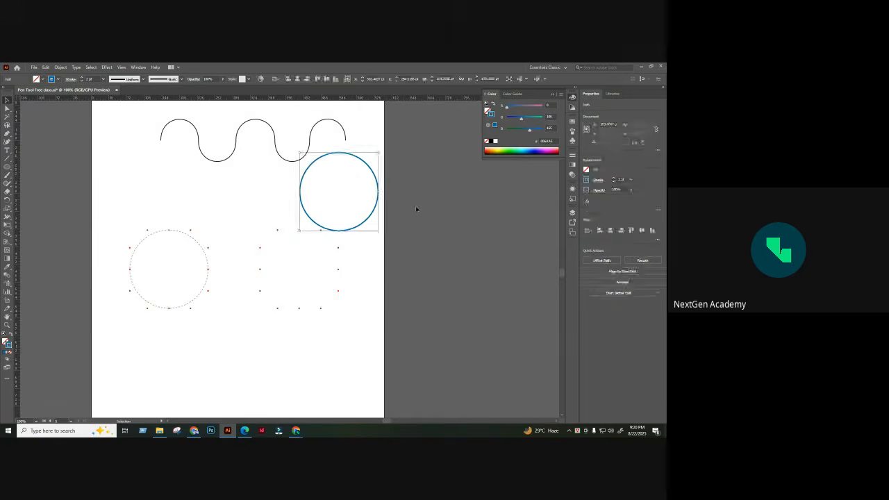
click(416, 209)
drag(418, 211, 407, 250)
- Draw a spiral about 120 by 150 pt with the Spiral tool, just left of the blue circle
key(ctrl+plus)
key(ctrl+plus)
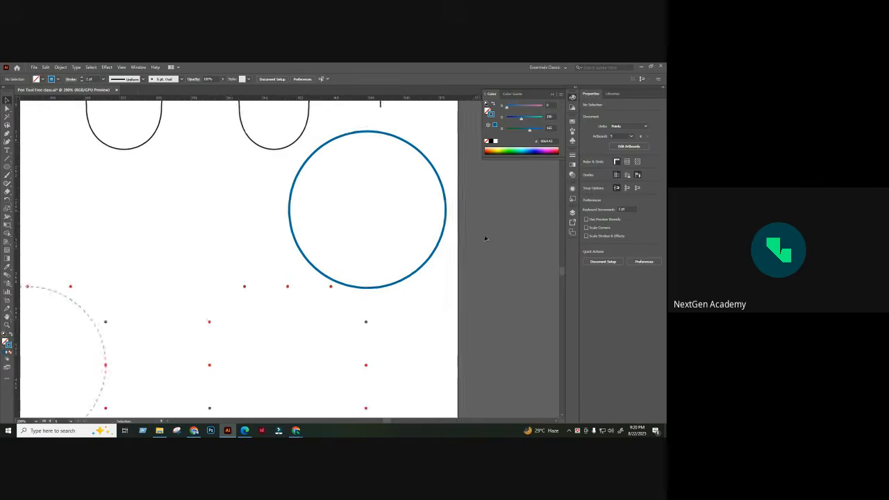
drag(485, 226, 398, 225)
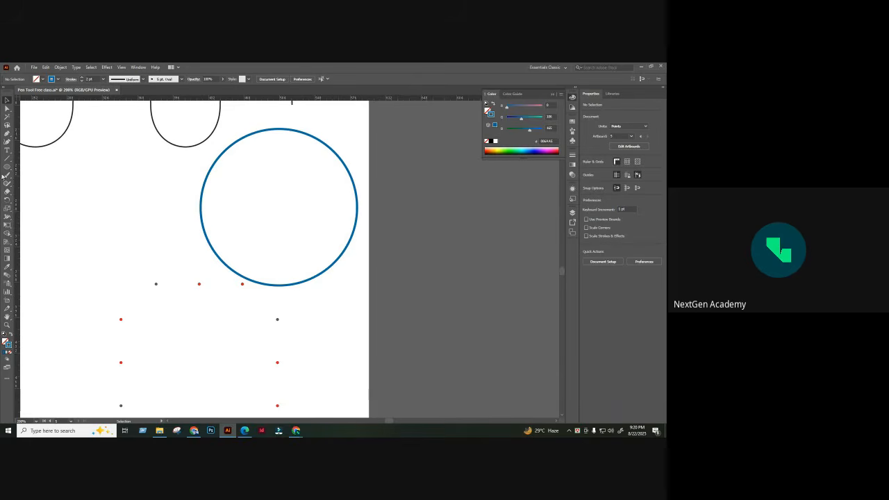
drag(8, 167, 42, 175)
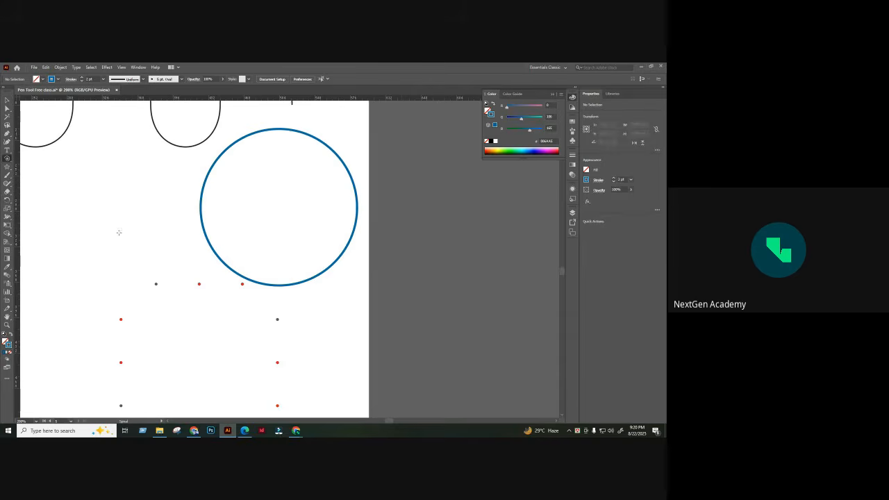
drag(126, 274, 127, 192)
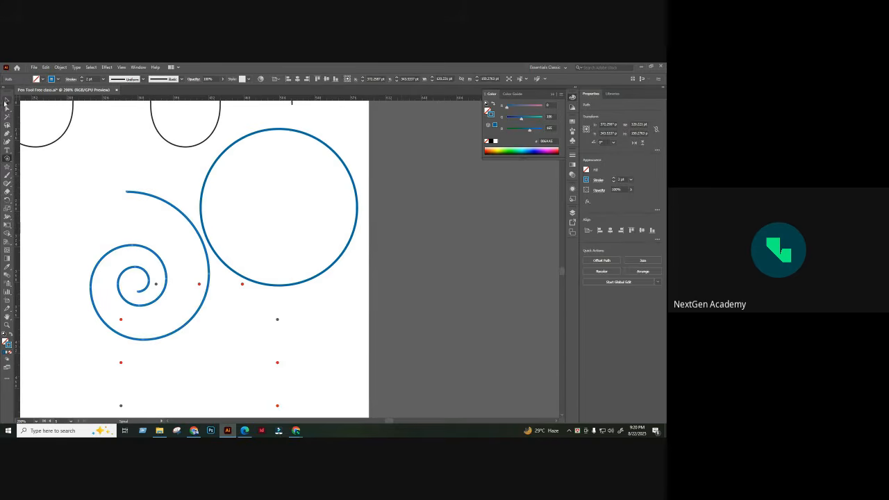
- Move the spiral up and left, clear of the circle, and rotate it 90° clockwise
key(v)
click(70, 147)
drag(132, 246, 191, 187)
click(111, 197)
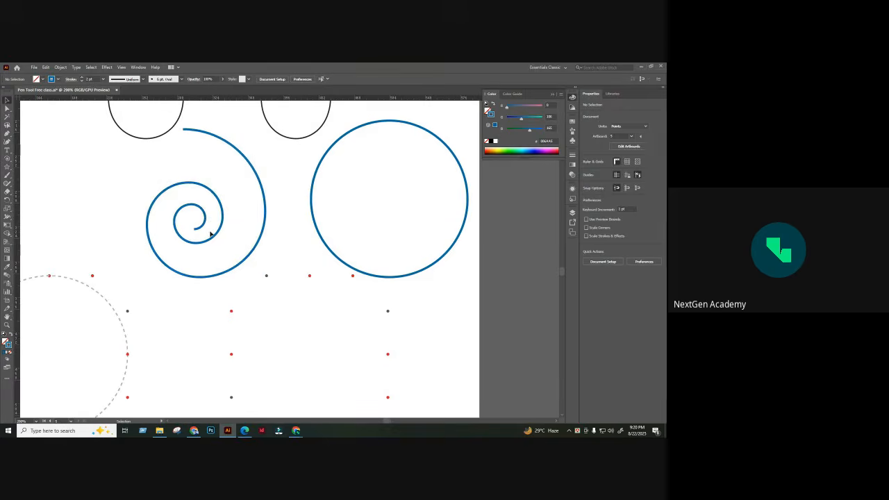
click(259, 198)
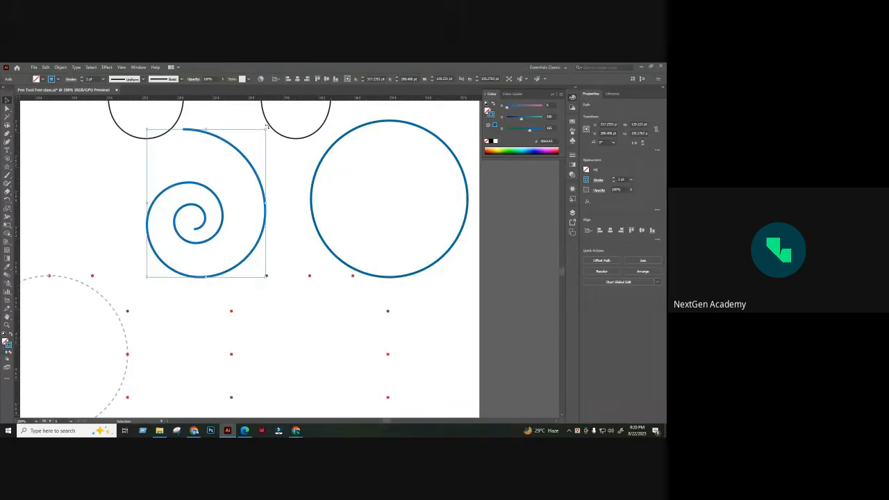
drag(266, 127, 286, 255)
click(293, 255)
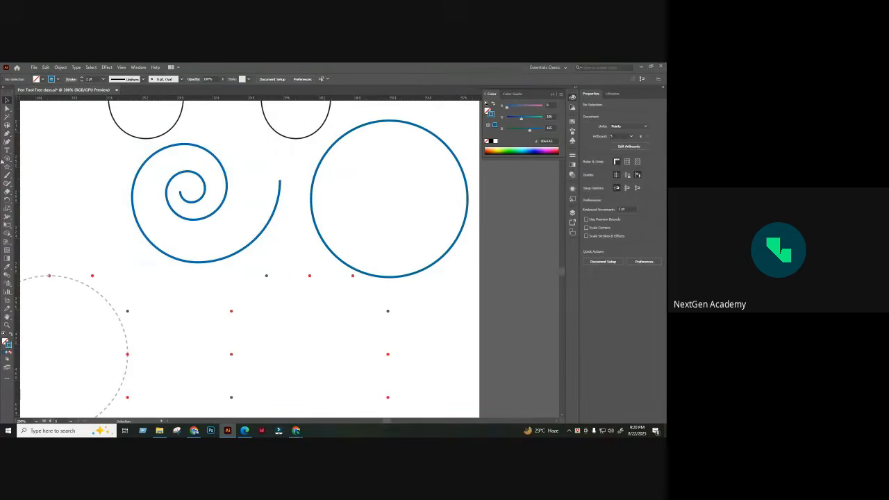
- Paint a freehand curl with the Paintbrush on the empty canvas right of the artboard, and undo it
click(8, 176)
drag(341, 262, 119, 284)
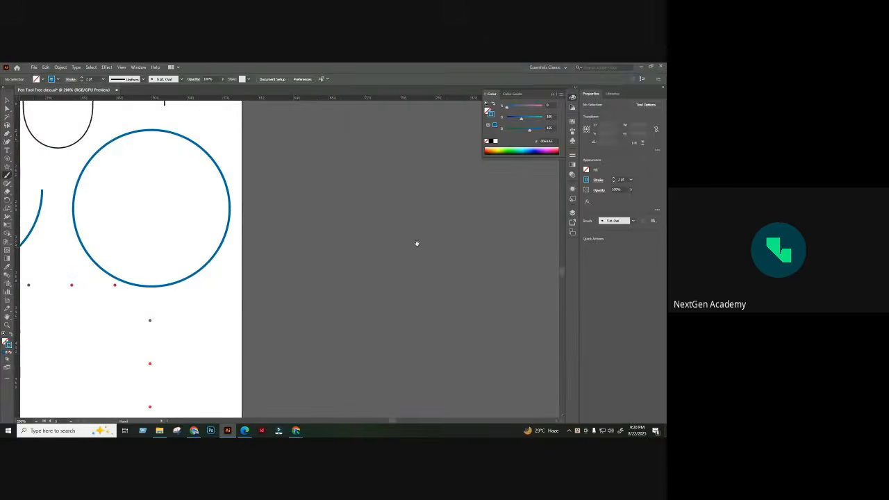
mouse_move(417, 244)
mouse_down()
mouse_move(261, 276)
mouse_move(299, 300)
mouse_move(298, 224)
mouse_move(185, 297)
mouse_move(287, 264)
mouse_move(327, 204)
mouse_move(380, 273)
mouse_move(299, 364)
mouse_move(154, 383)
mouse_up()
key(ctrl+z)
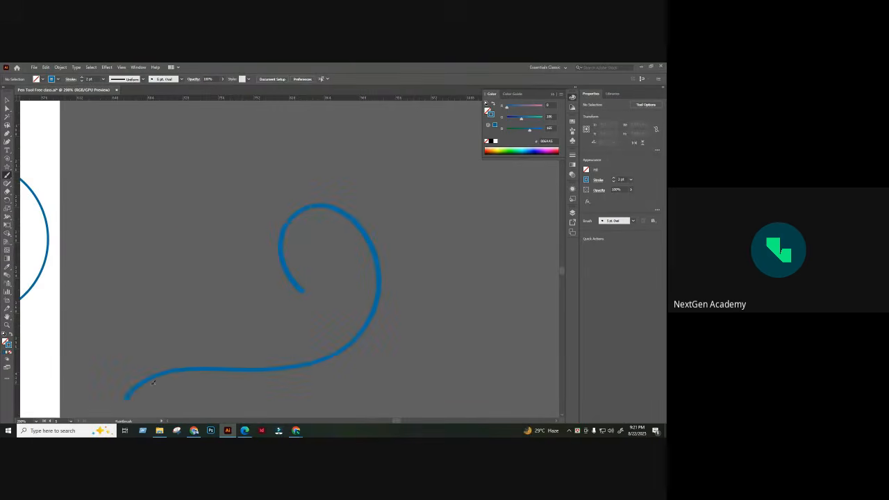
key(ctrl+z)
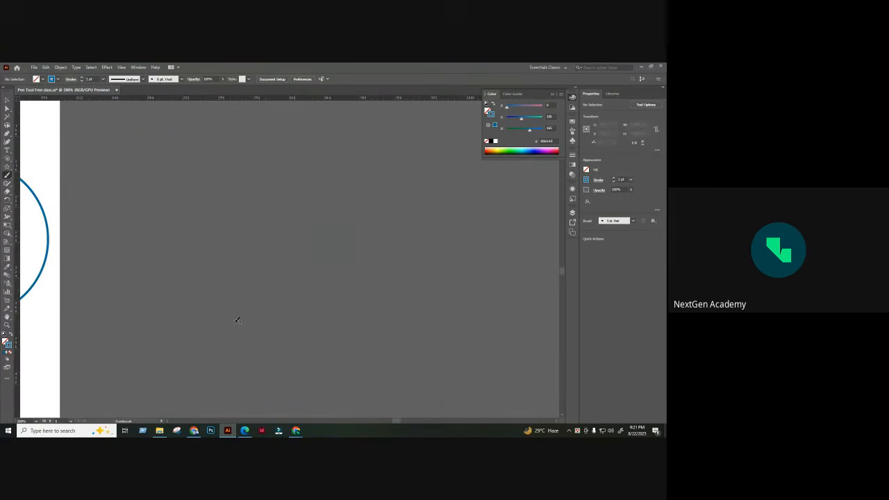
- Examine the anchor points and handles of the spiral and the circle with the Direct Selection tool
scroll(245, 135, left, 10)
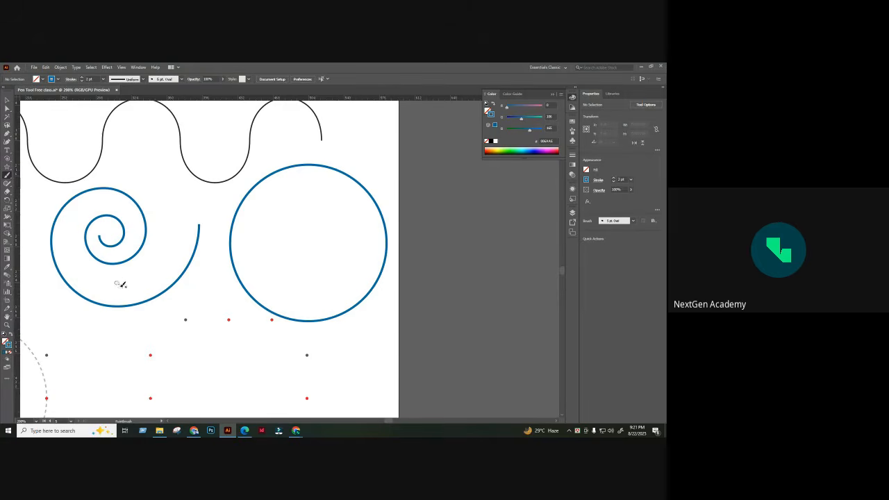
click(7, 109)
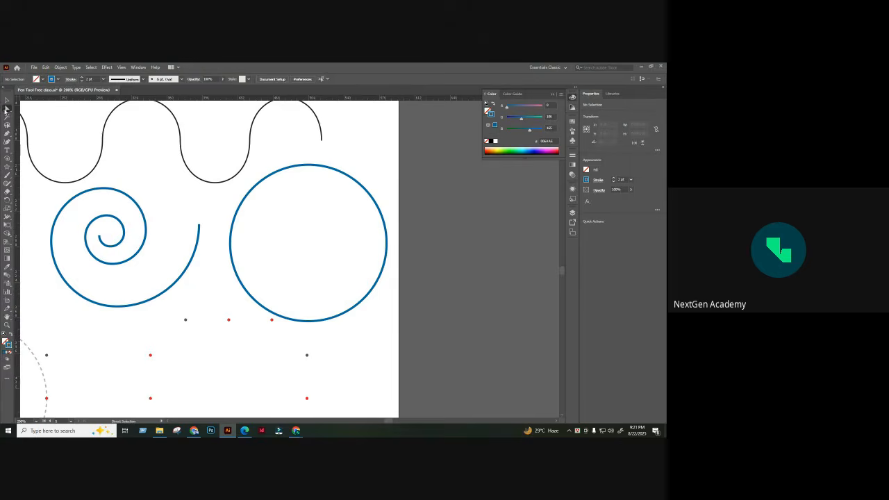
click(201, 228)
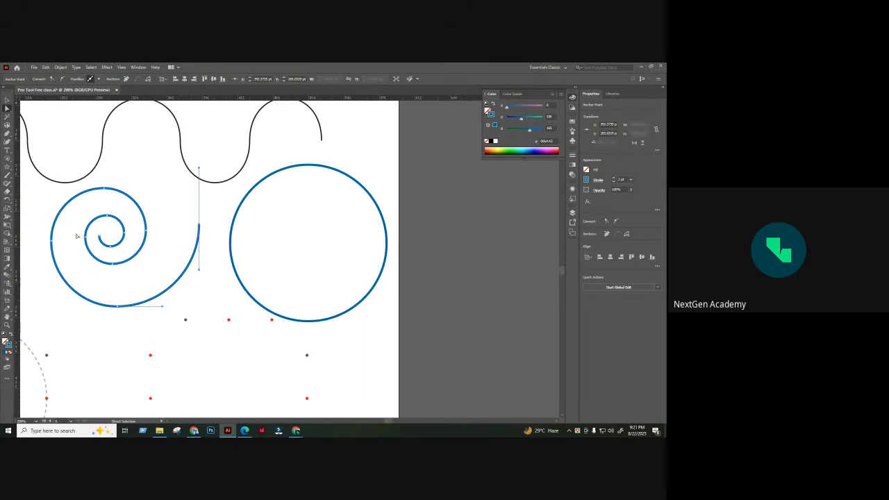
drag(162, 215, 94, 258)
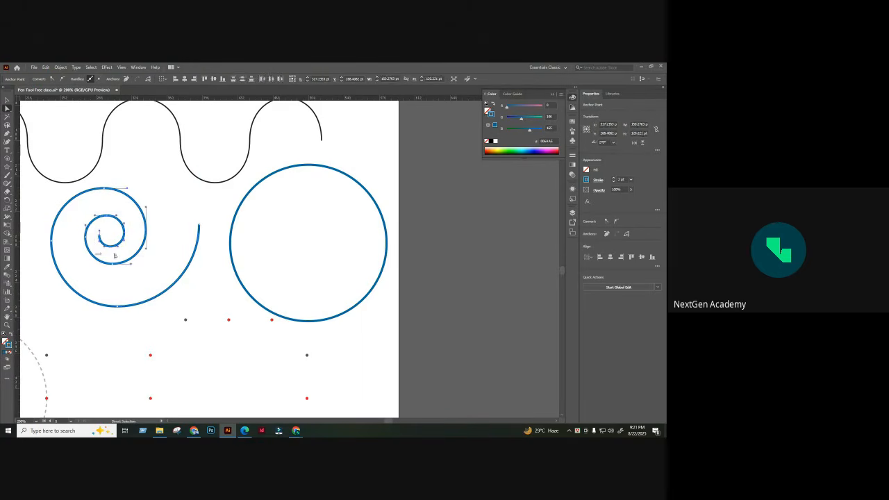
click(196, 231)
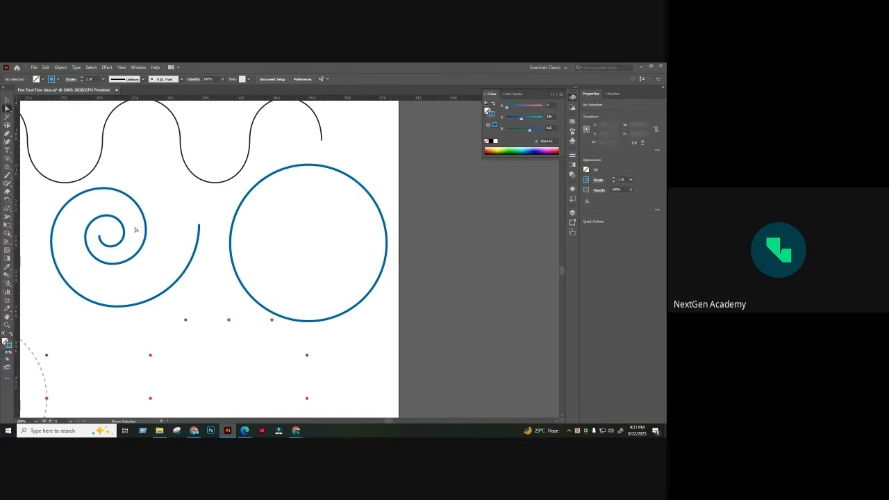
drag(139, 233, 268, 248)
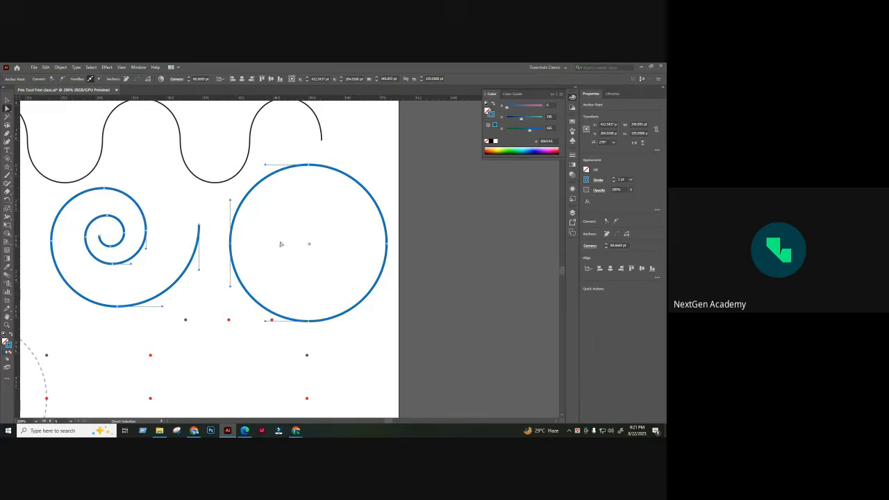
click(347, 234)
- Delete the spiral beside the blue circle
scroll(348, 236, down, 1)
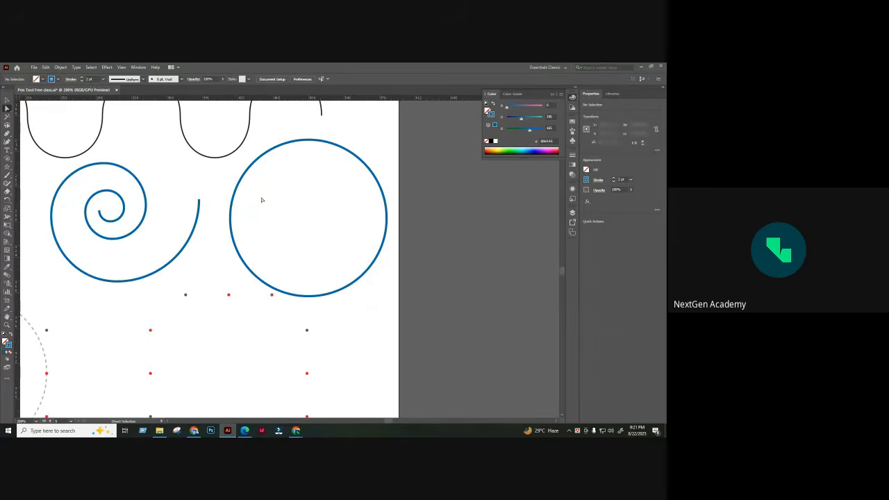
key(ctrl+minus)
key(ctrl+minus)
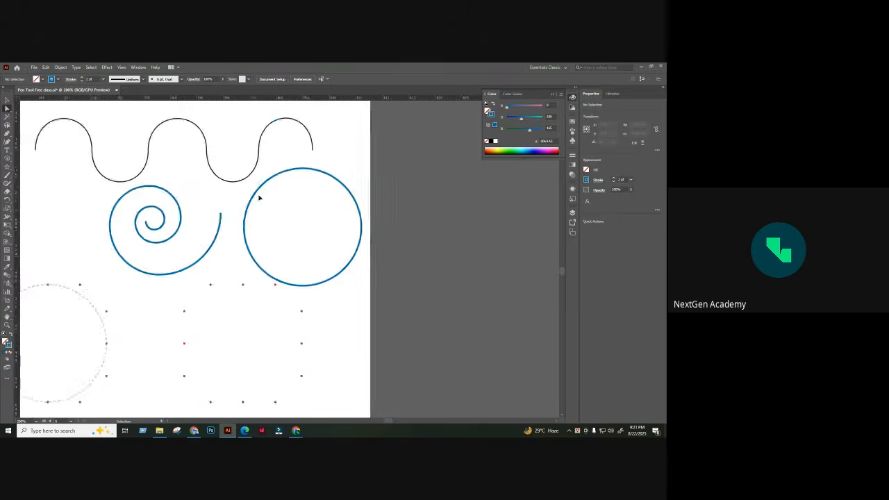
click(180, 251)
key(Delete)
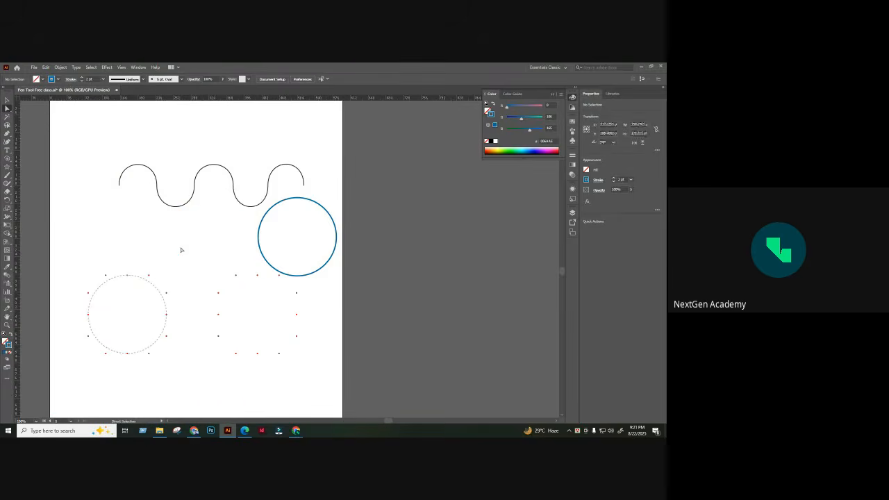
- Draw a narrow rectangle about 19 by 159 pt from the circle's top anchor down to its bottom edge
key(ctrl+plus)
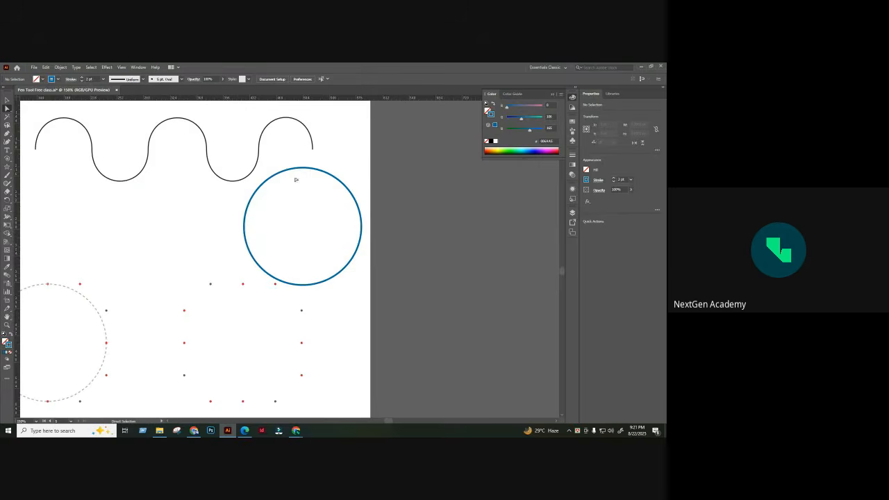
drag(311, 185, 312, 187)
click(312, 188)
click(8, 158)
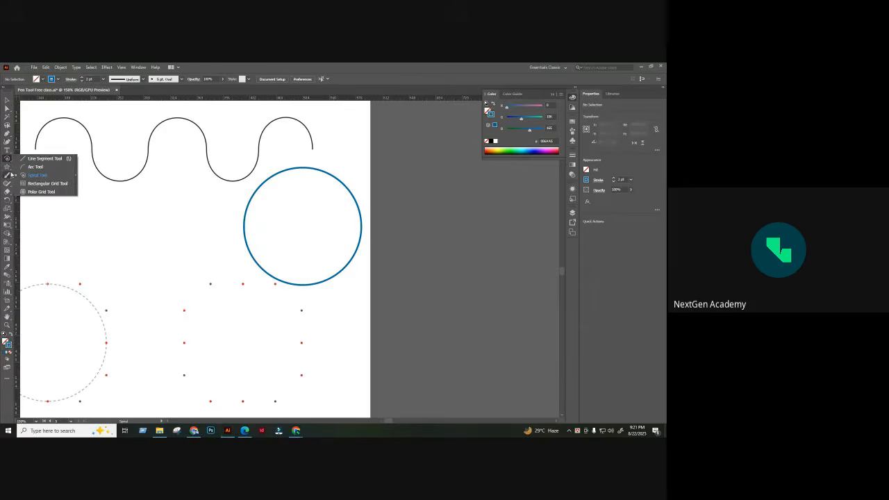
click(8, 167)
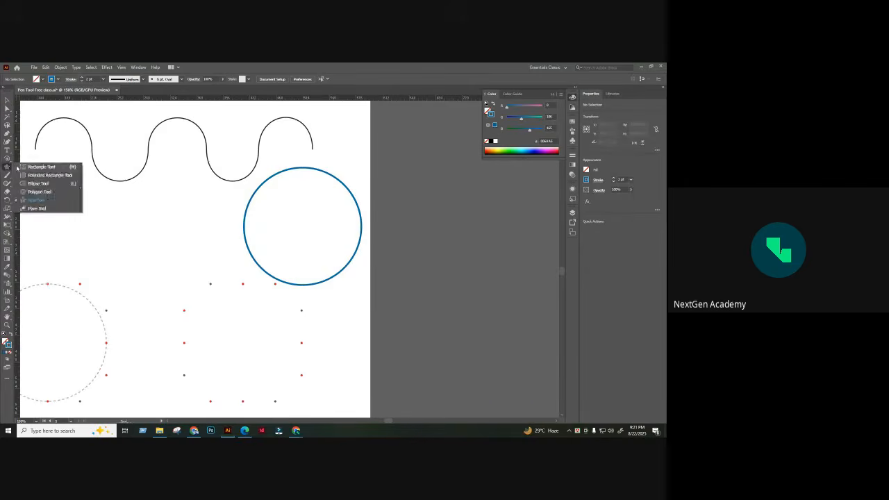
click(42, 167)
drag(301, 167, 318, 285)
- Center the narrow rectangle in the circle and add a copy of it rotated 90° to form a cross
click(8, 102)
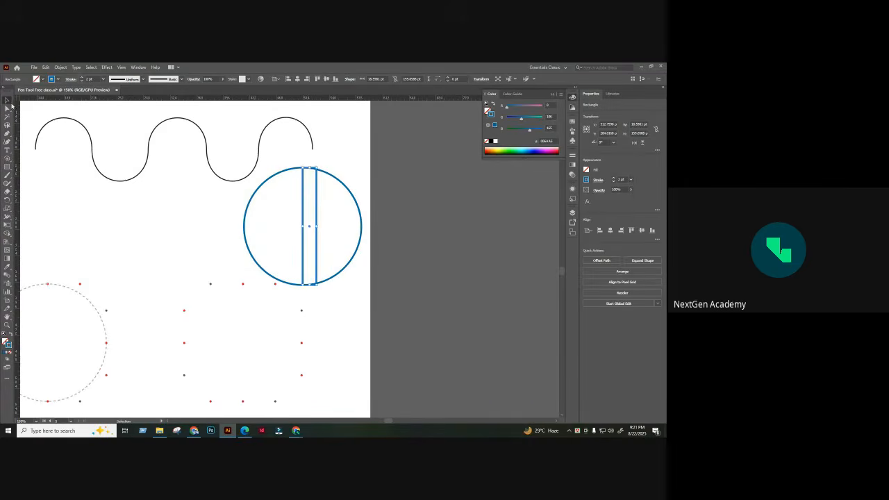
drag(316, 164, 381, 254)
key(ctrl+z)
click(330, 194)
mouse_move(316, 218)
mouse_down()
mouse_move(302, 228)
mouse_move(317, 225)
mouse_up()
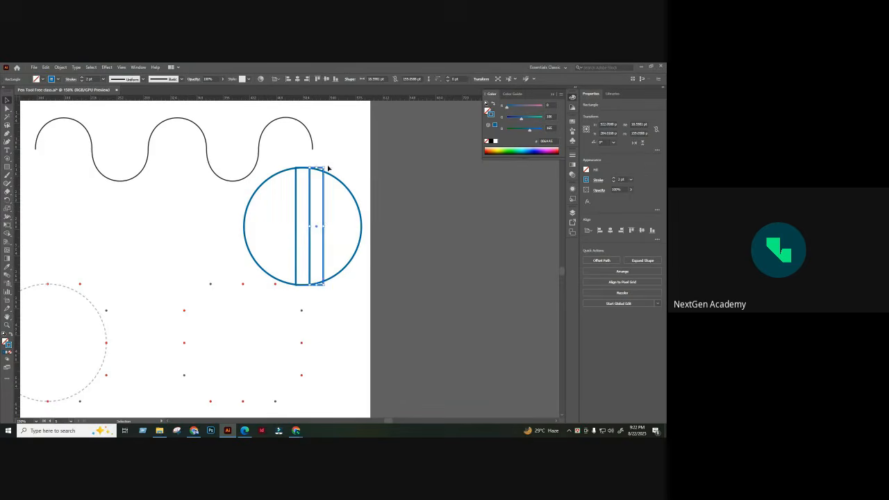
drag(326, 165, 378, 230)
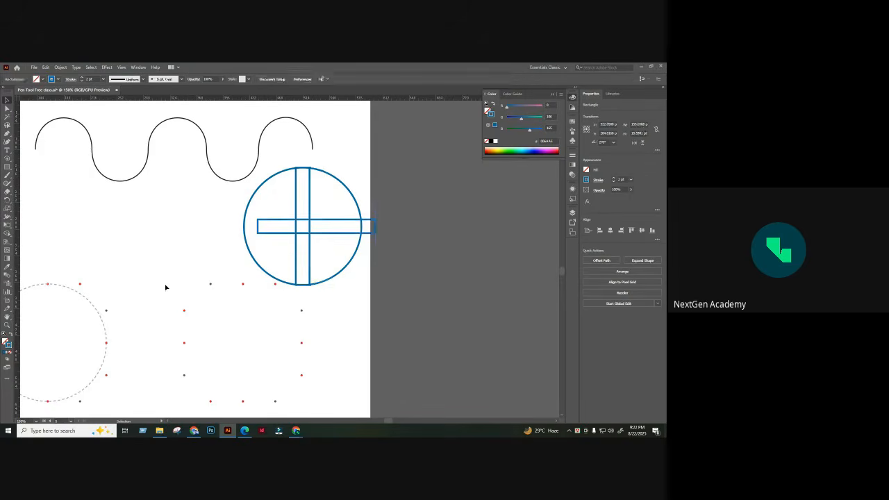
- Align the circle and both rectangles to a common horizontal center
shift+click(243, 242)
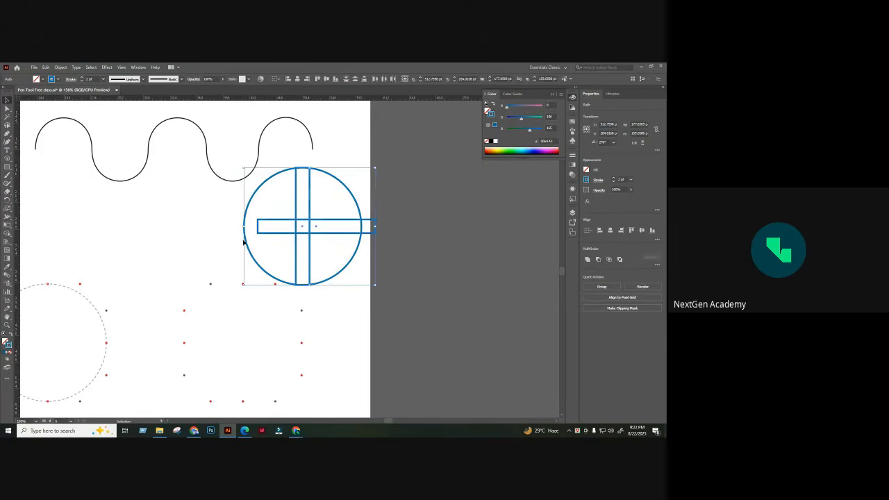
click(305, 79)
click(363, 155)
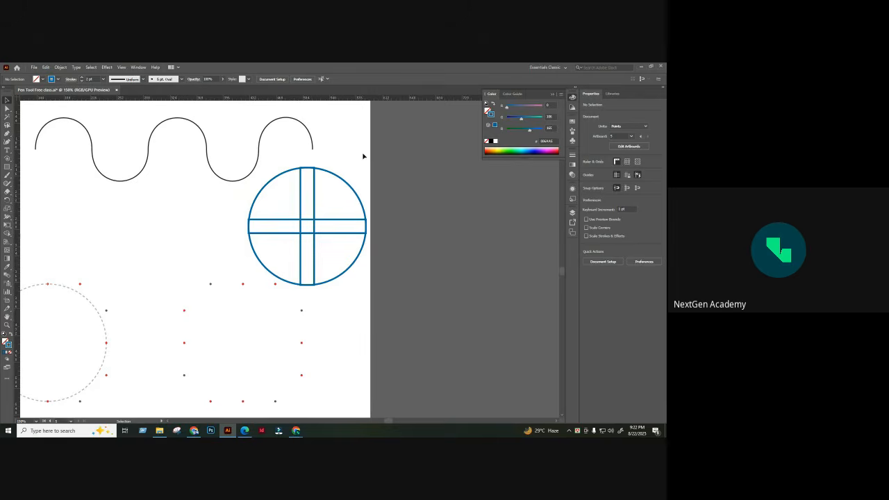
- Delete the two crossed rectangles, keeping only the blue circle
click(302, 234)
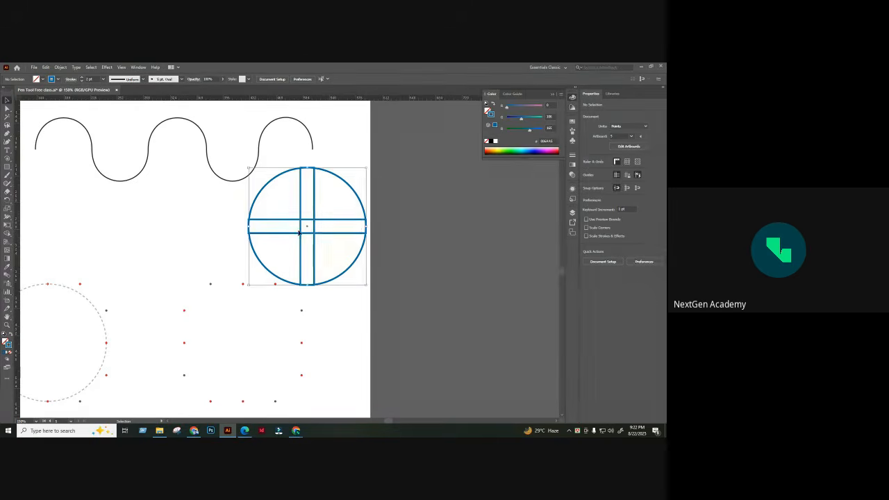
key(Delete)
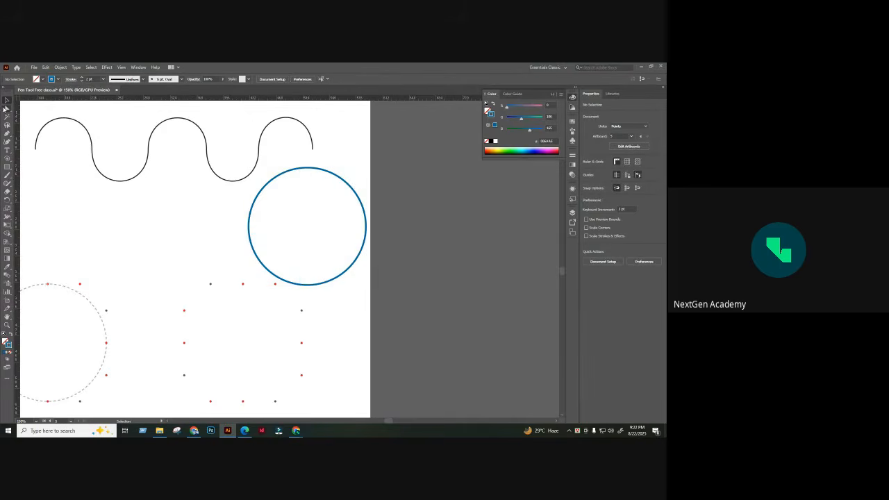
- Try lengthening the left handle of the blue circle's top anchor with the Direct Selection tool, and undo back to the intact circle
click(7, 108)
click(281, 171)
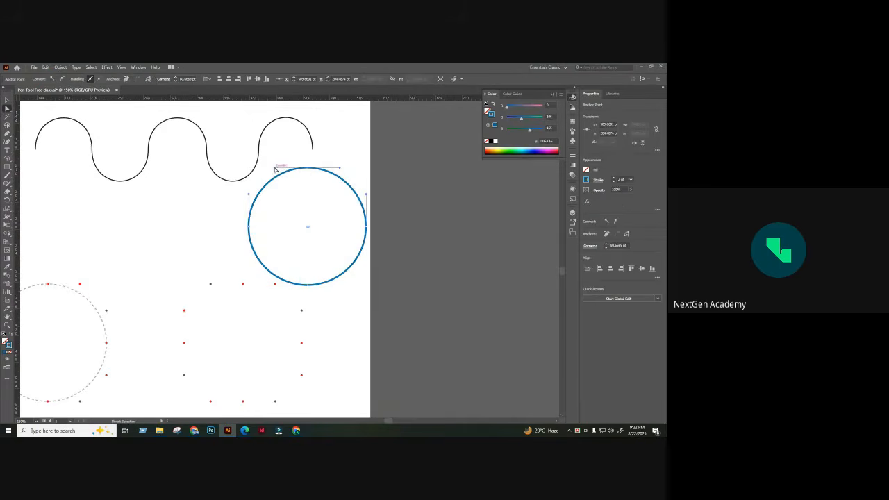
drag(275, 170, 254, 169)
click(317, 156)
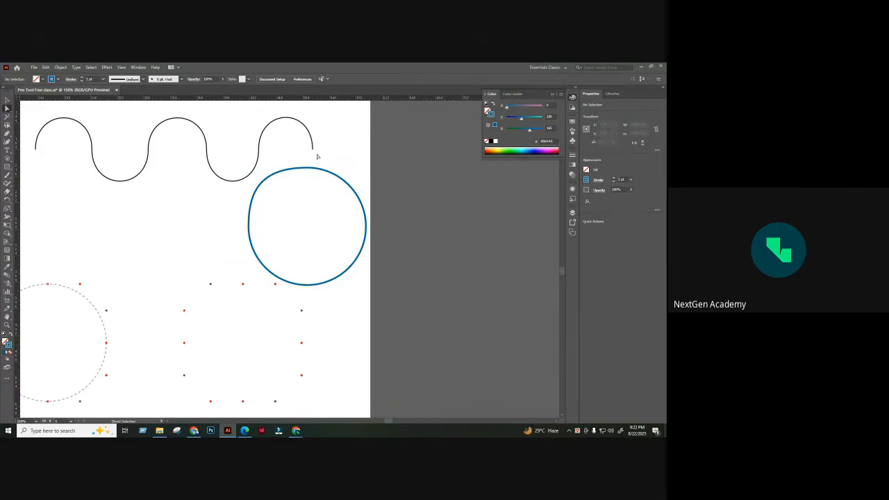
key(ctrl+z)
click(370, 160)
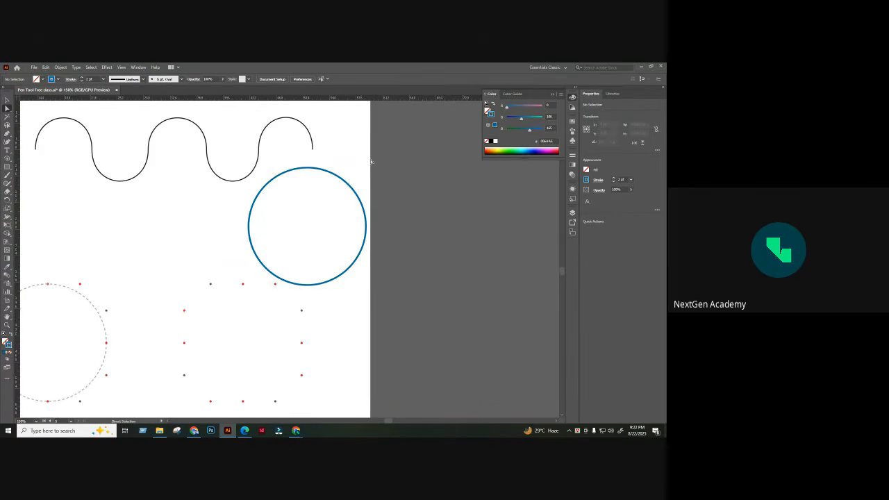
click(308, 168)
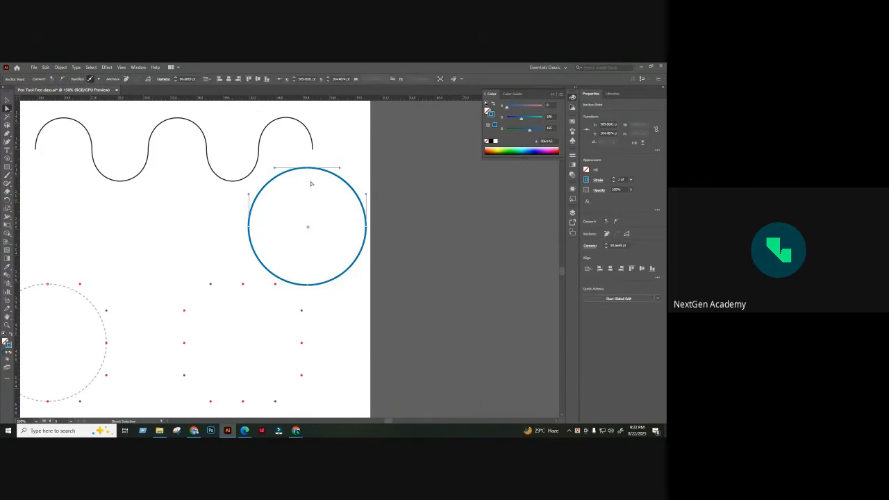
key(ctrl+z)
key(ctrl+z)
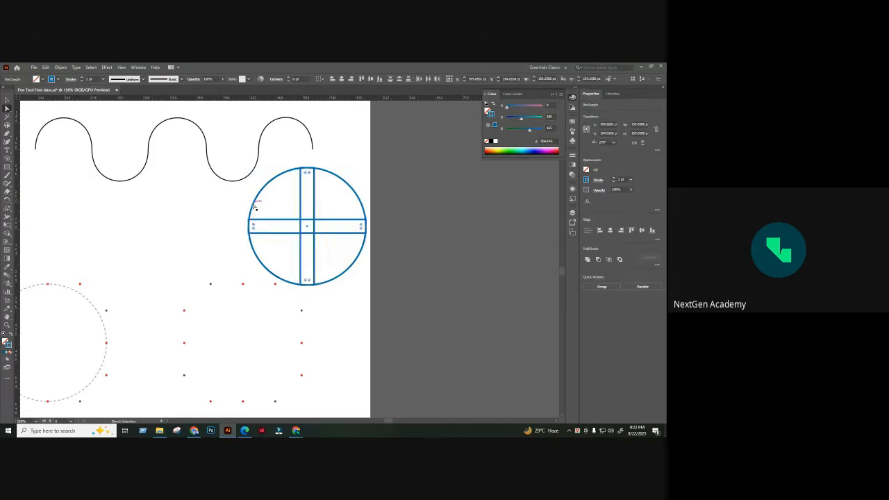
key(ctrl+z)
- Look over the dashed circle exercises and their red and black guide dots on the practice artboards
key(ctrl+minus)
key(ctrl+minus)
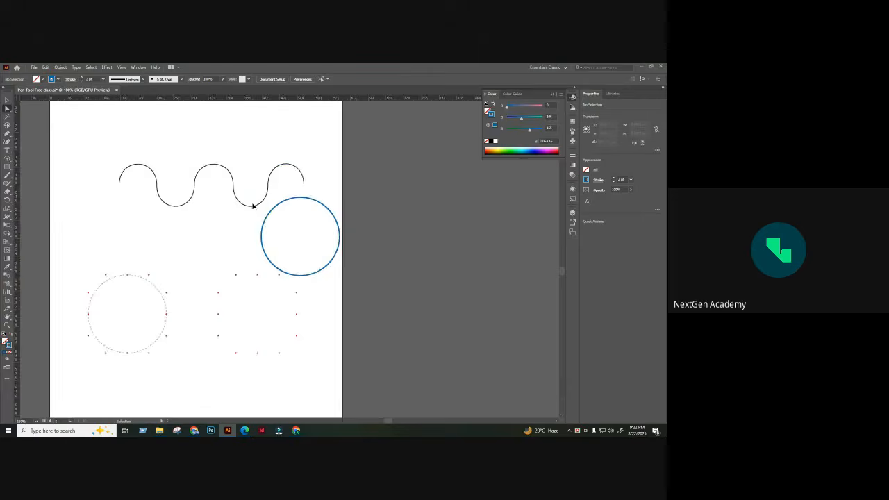
drag(244, 315, 251, 246)
key(ctrl+plus)
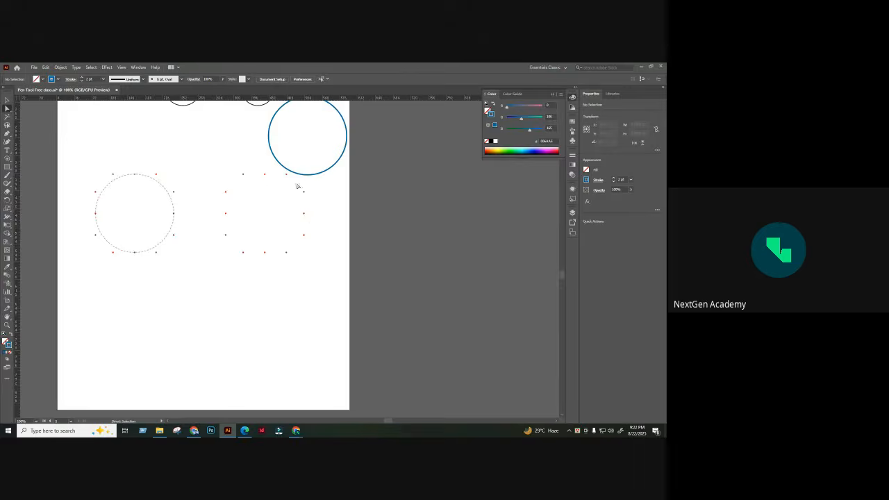
key(ctrl+plus)
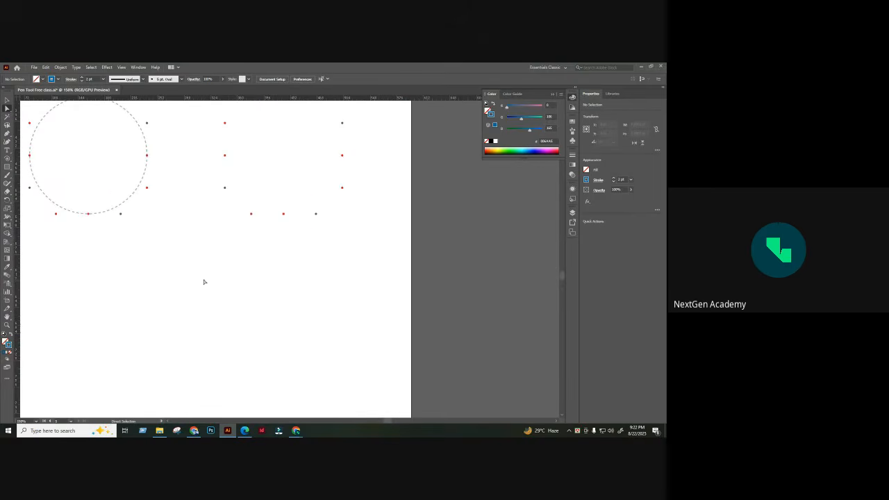
scroll(196, 284, up, 2)
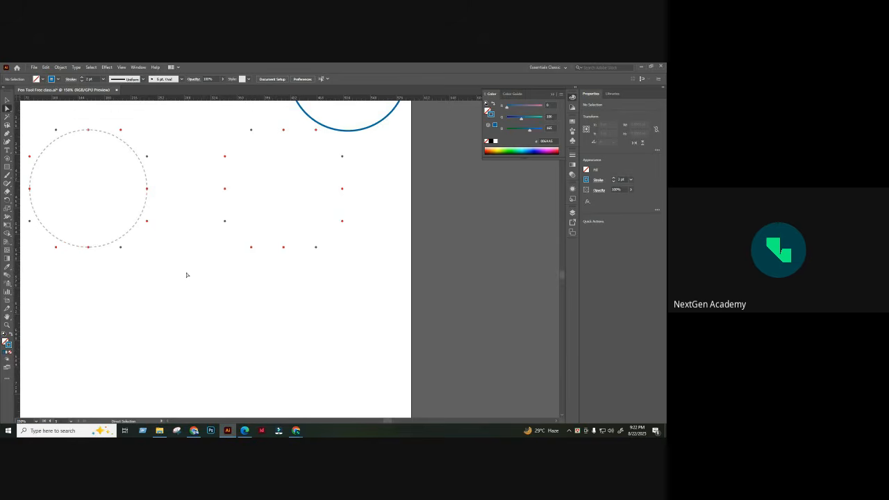
scroll(186, 275, down, 1)
scroll(186, 275, up, 1)
drag(174, 259, 275, 291)
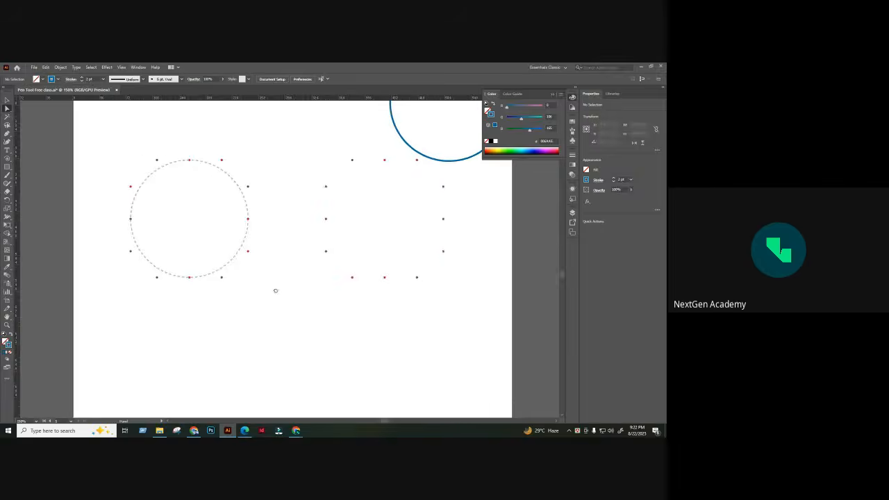
scroll(209, 294, left, 7)
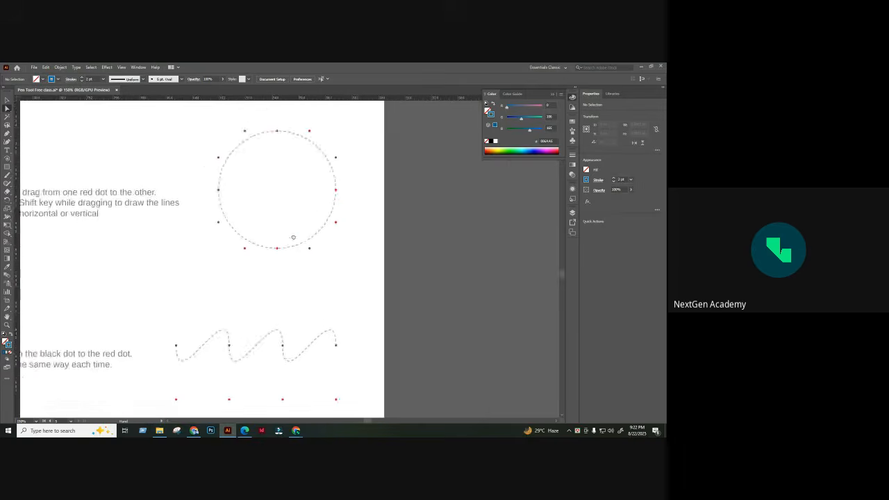
drag(248, 250, 188, 327)
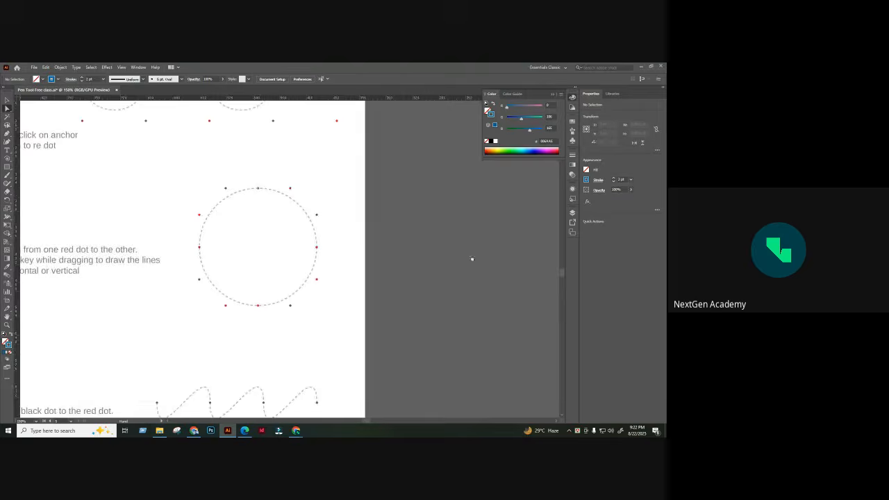
drag(474, 258, 41, 289)
drag(506, 303, 303, 172)
drag(230, 272, 275, 271)
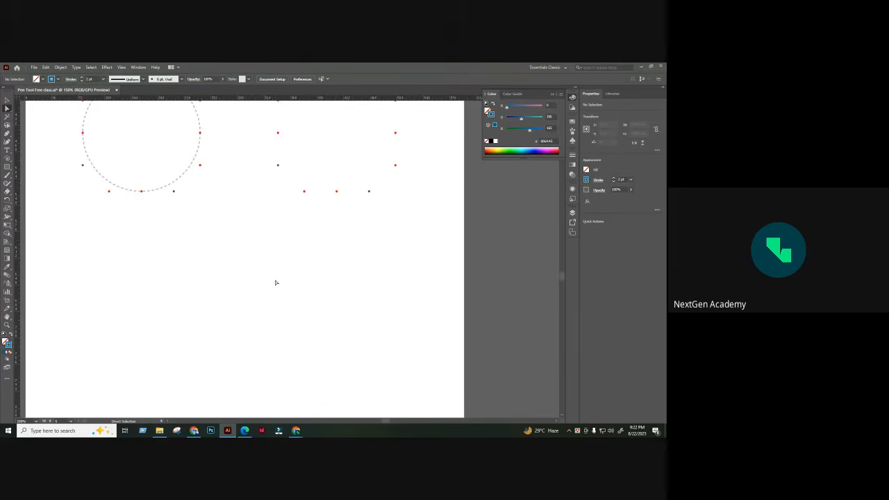
- Check the class chat in WhatsApp and the participants in Google Meet, and return to Illustrator
click(194, 431)
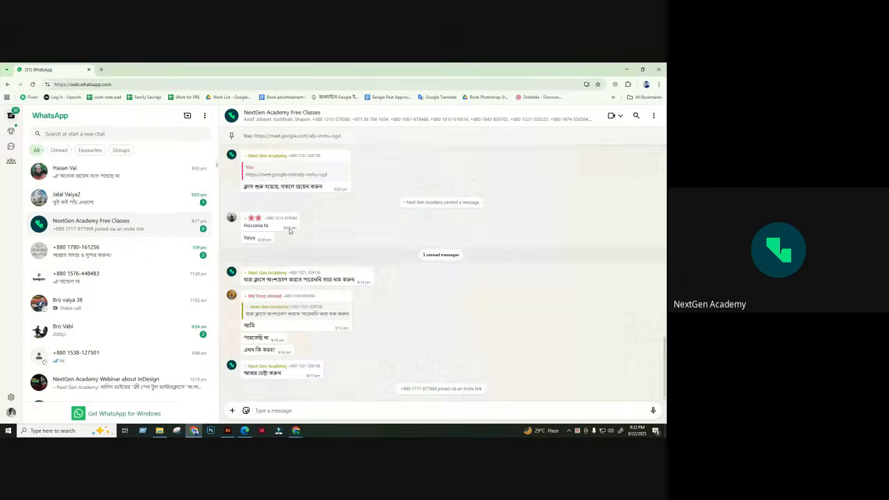
click(297, 431)
click(268, 401)
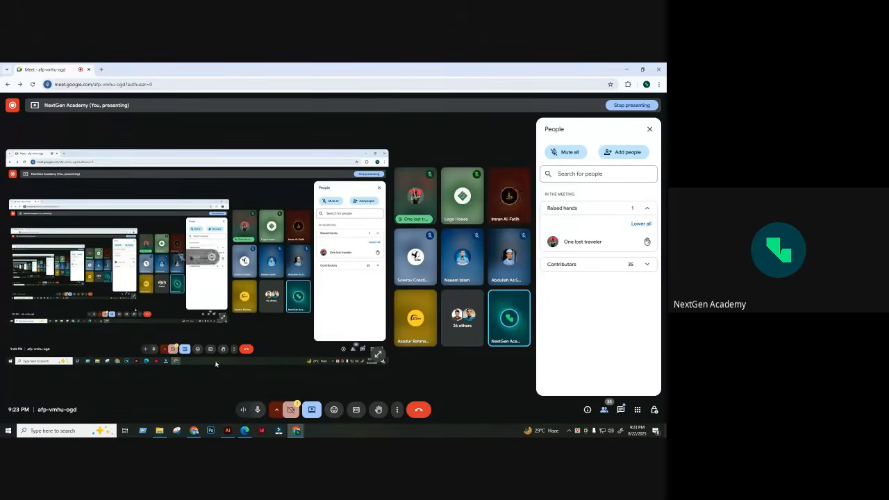
click(227, 435)
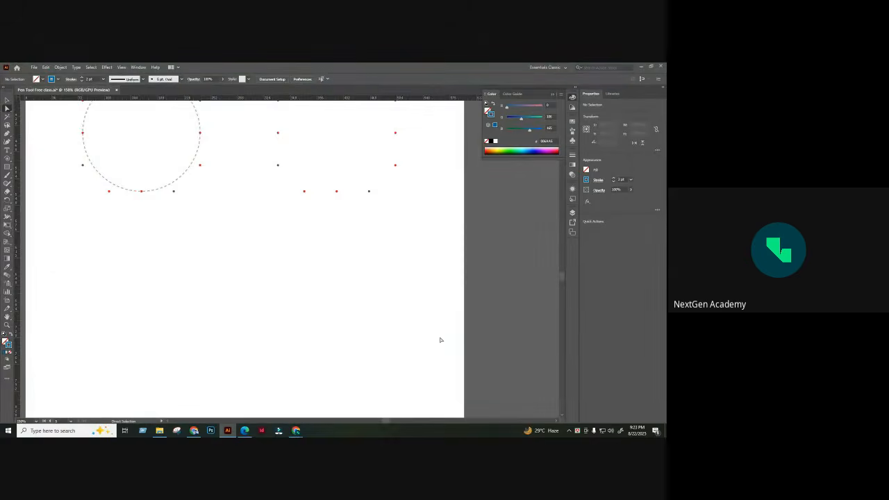
- Try painting a straight horizontal stroke below the guide dots with the Paintbrush, and undo each attempt
key(b)
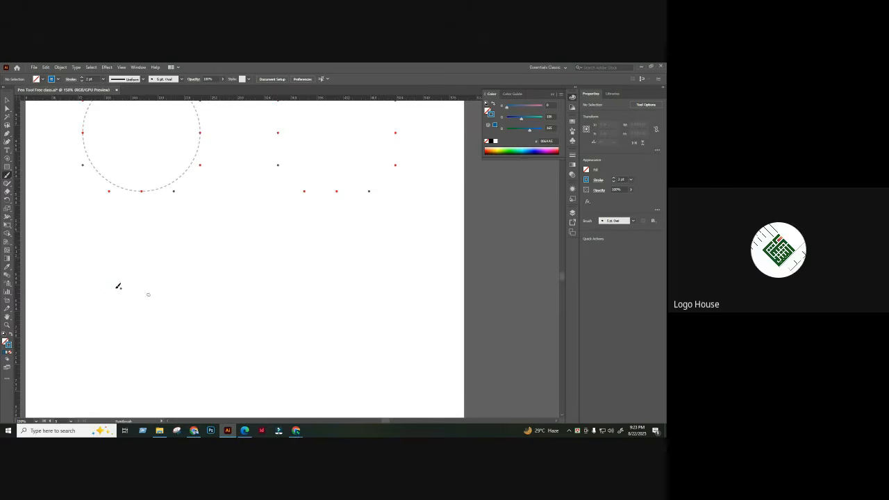
drag(118, 286, 400, 284)
key(ctrl+z)
drag(126, 294, 371, 299)
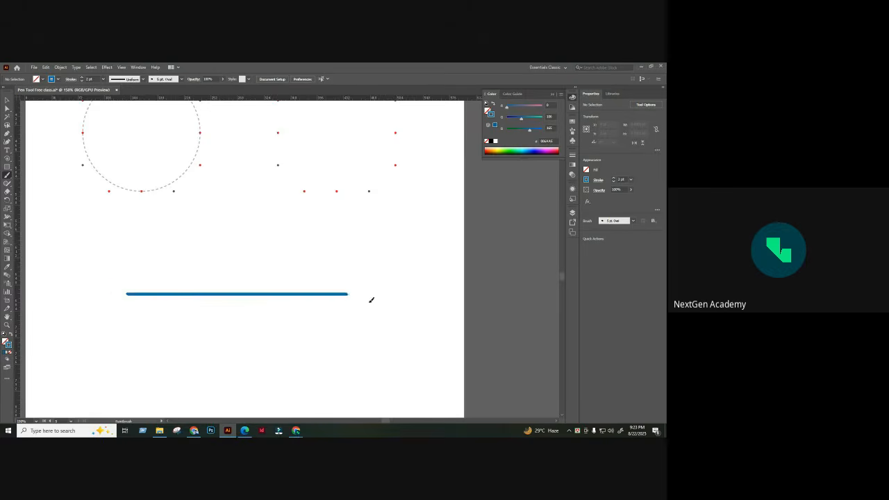
key(ctrl+z)
- Paint a wide arch in the empty area below the guide dots and mark both its ends with round blobs
mouse_move(100, 340)
mouse_down()
mouse_move(166, 286)
mouse_move(400, 317)
mouse_up()
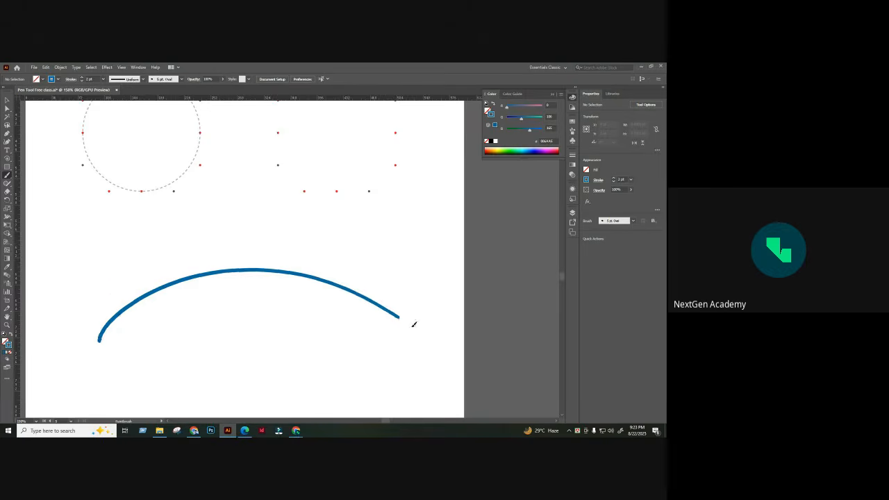
drag(93, 328, 103, 348)
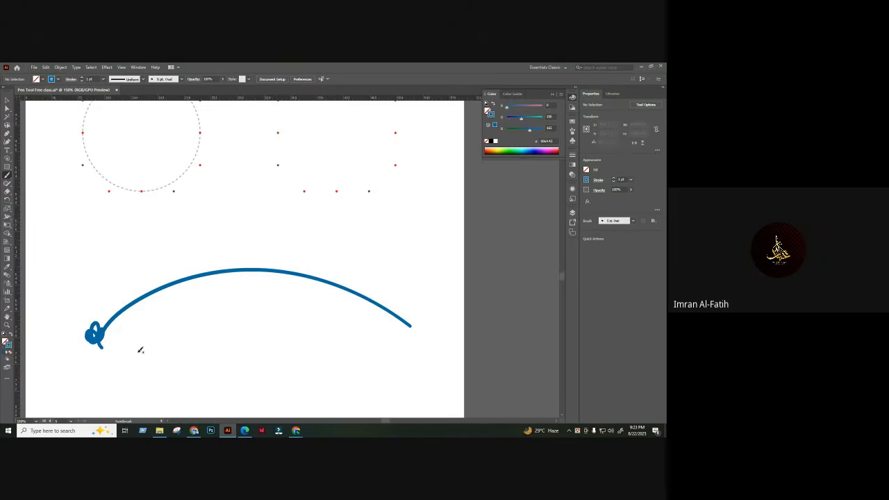
drag(413, 324, 419, 322)
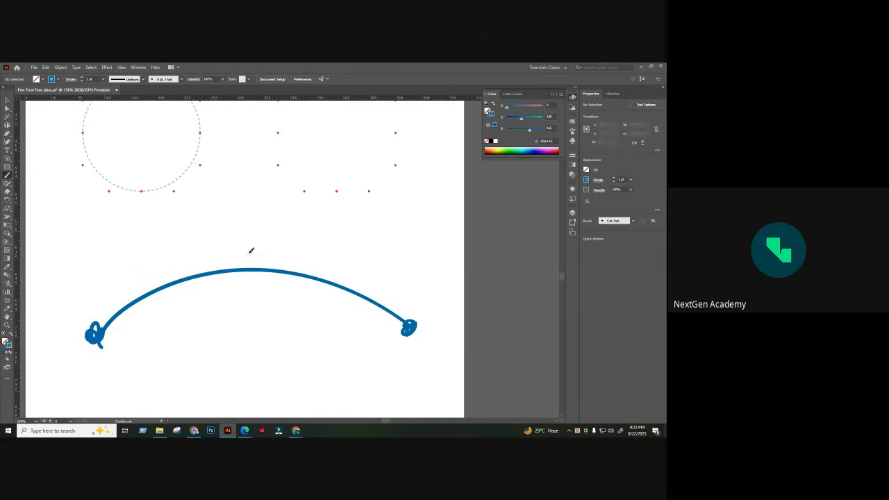
- Mark the peak of the painted arch with crossing strokes, undoing the first messy marks and repainting them
mouse_move(247, 253)
mouse_down()
mouse_move(263, 291)
mouse_move(230, 293)
mouse_up()
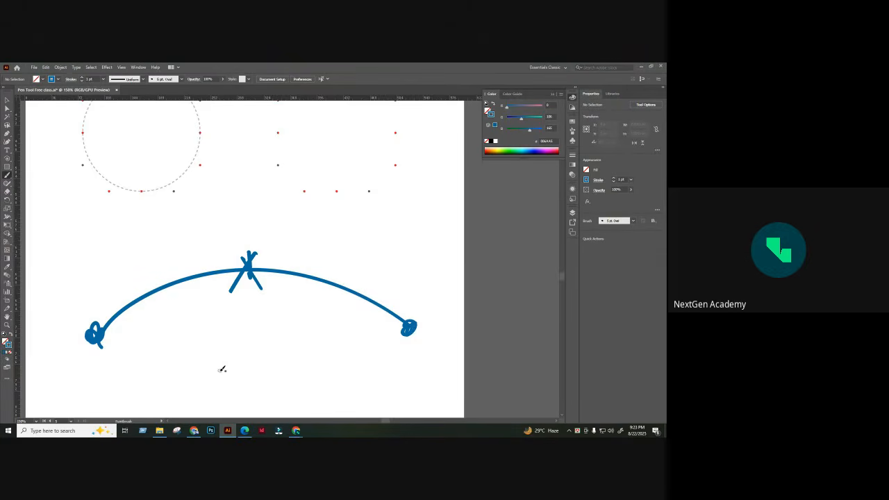
scroll(274, 293, down, 1)
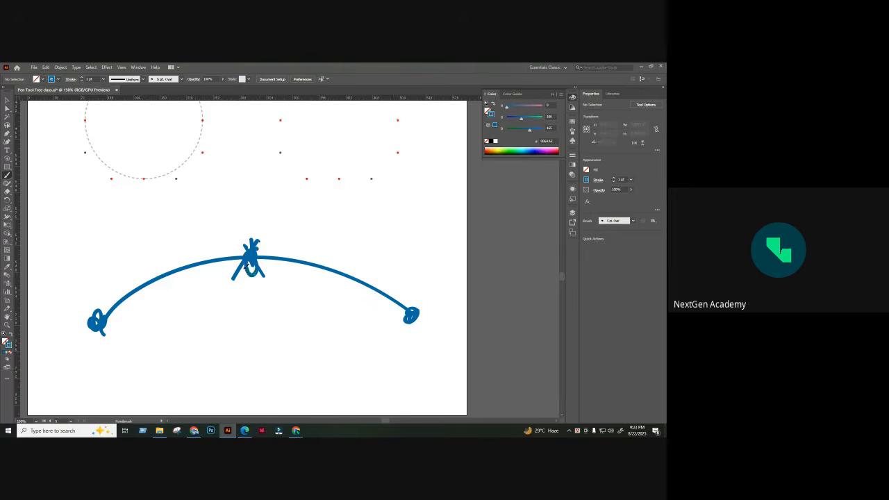
key(ctrl+z)
key(ctrl+z)
key(ctrl+z)
key(ctrl+z)
drag(253, 235, 254, 286)
mouse_move(243, 242)
mouse_down()
mouse_move(264, 273)
mouse_move(261, 254)
mouse_move(227, 288)
mouse_up()
- Paint a rough circle over the guide dots beside the dashed circle, with a short vertical tick at its top
drag(279, 230, 260, 309)
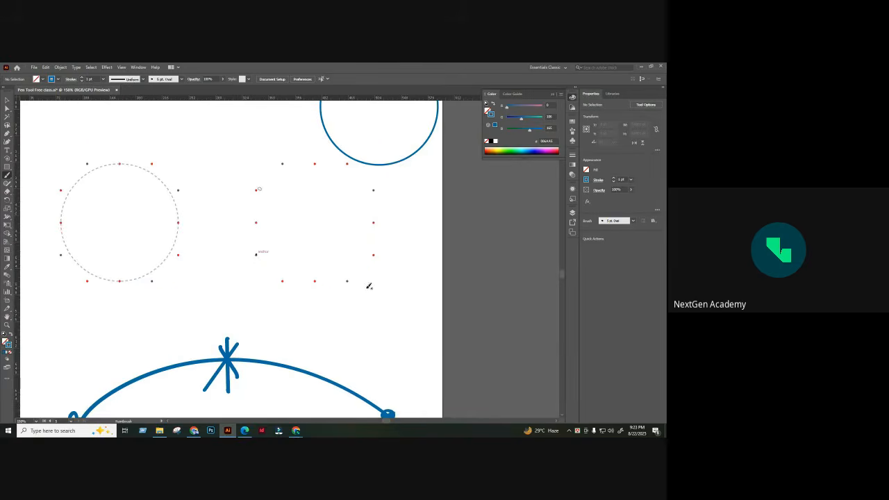
drag(242, 295, 222, 281)
drag(297, 148, 238, 210)
mouse_move(261, 164)
mouse_down()
mouse_move(313, 149)
mouse_move(356, 174)
mouse_move(355, 212)
mouse_up()
drag(300, 143, 295, 175)
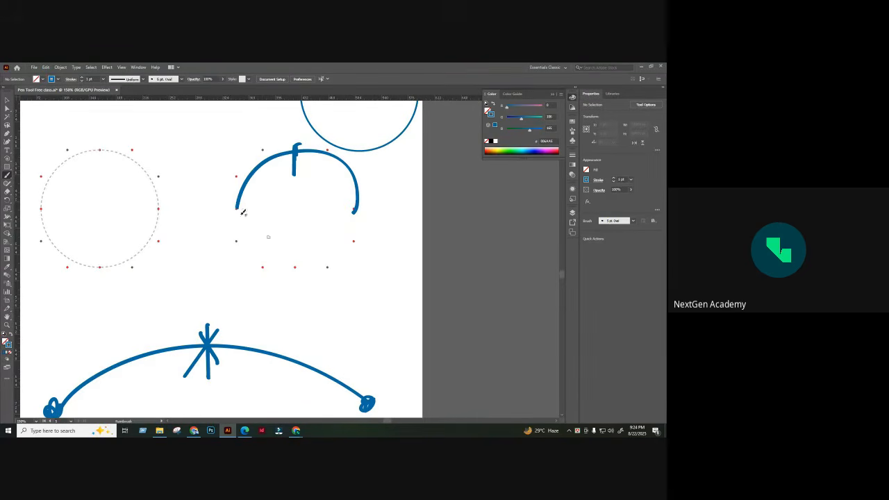
mouse_move(239, 207)
mouse_down()
mouse_move(243, 229)
mouse_move(265, 261)
mouse_move(306, 272)
mouse_move(340, 257)
mouse_move(355, 208)
mouse_up()
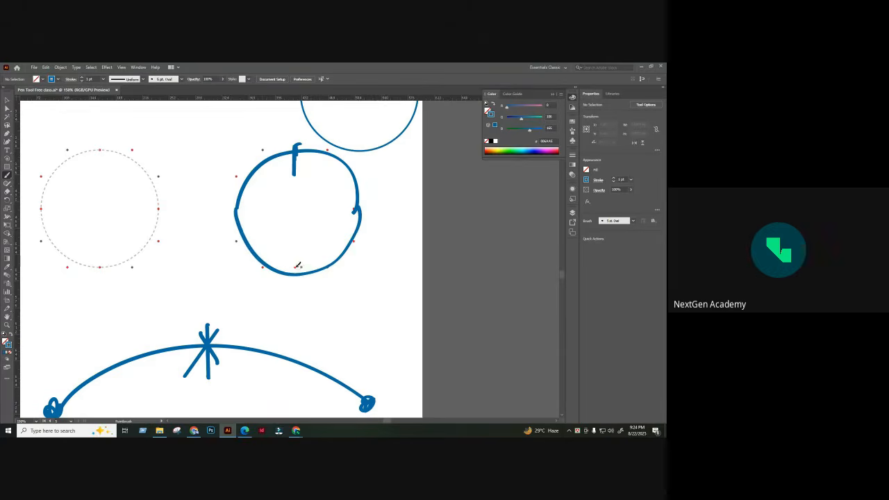
- Paint ticks across the rough circle's bottom, left and right points, and undo the last tick strokes
drag(297, 262, 296, 286)
drag(248, 208, 221, 209)
mouse_move(368, 209)
mouse_down()
mouse_move(349, 209)
mouse_move(379, 209)
mouse_up()
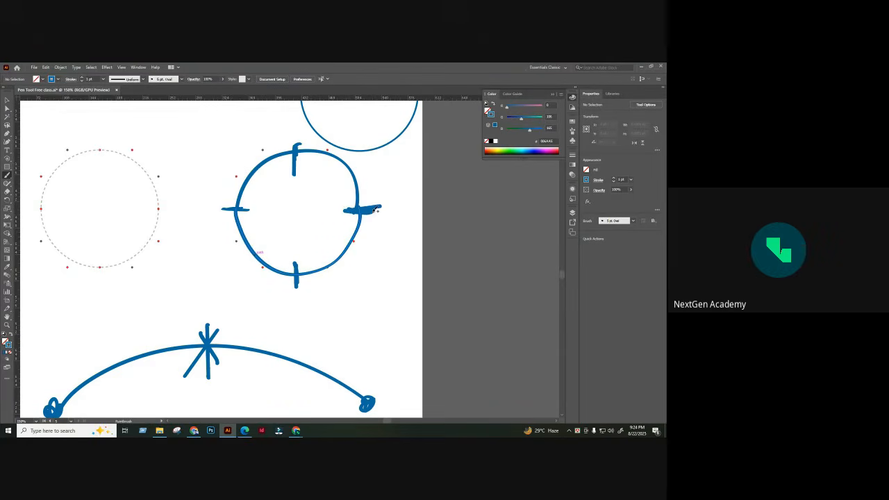
key(ctrl+z)
key(ctrl+z)
- Paint a small loop at the rough circle's left point and retrace its right side from top to bottom
drag(234, 204, 235, 209)
mouse_move(353, 207)
mouse_down()
mouse_move(350, 160)
mouse_move(310, 143)
mouse_move(255, 161)
mouse_move(230, 197)
mouse_move(233, 208)
mouse_move(265, 223)
mouse_move(241, 209)
mouse_move(252, 243)
mouse_move(323, 275)
mouse_move(371, 211)
mouse_move(299, 148)
mouse_up()
key(ctrl+z)
key(ctrl+z)
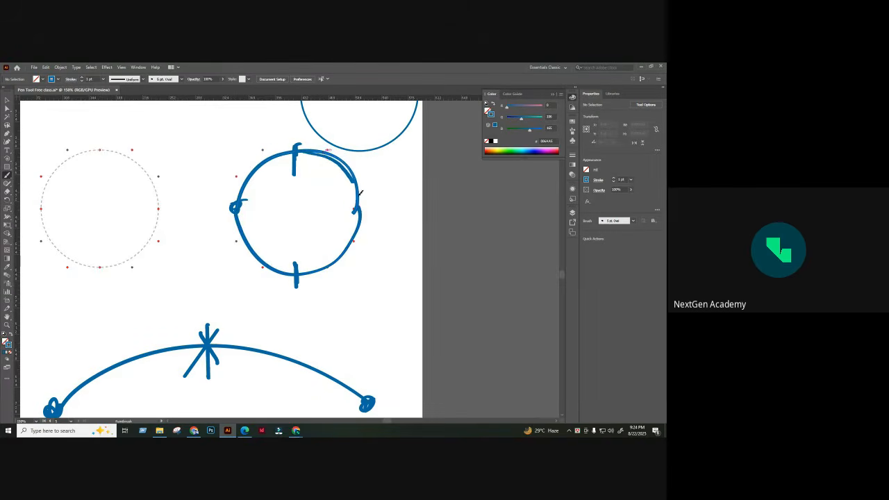
mouse_move(360, 192)
mouse_down()
mouse_move(304, 279)
mouse_move(348, 182)
mouse_move(308, 151)
mouse_move(362, 186)
mouse_move(282, 285)
mouse_up()
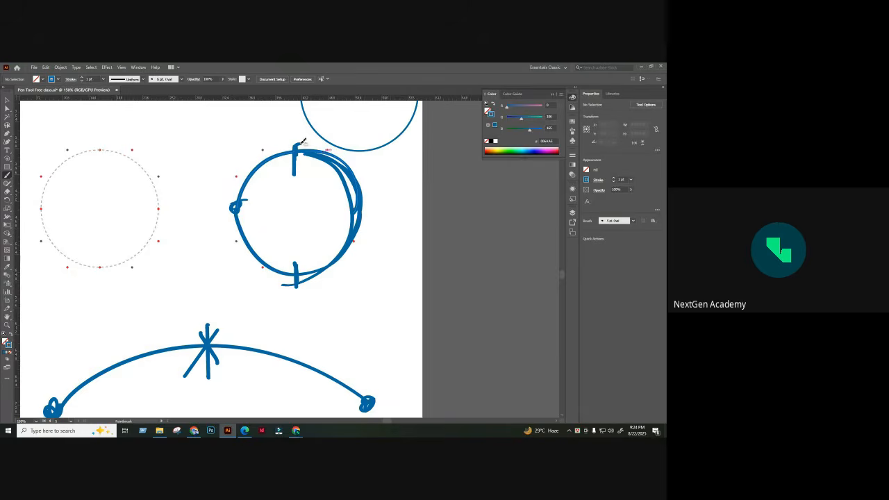
- Undo all the brush strokes painted over the guide dots
key(a)
key(ctrl+z)
key(ctrl+z)
key(ctrl+z)
key(ctrl+z)
key(ctrl+z)
key(ctrl+z)
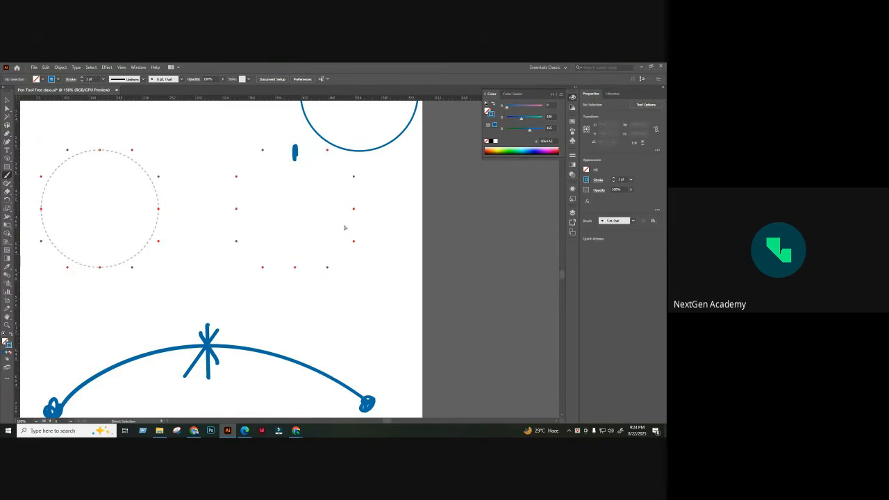
key(ctrl+z)
- Delete the painted arch together with its end blobs and peak marks below the guide dots
drag(226, 324, 321, 228)
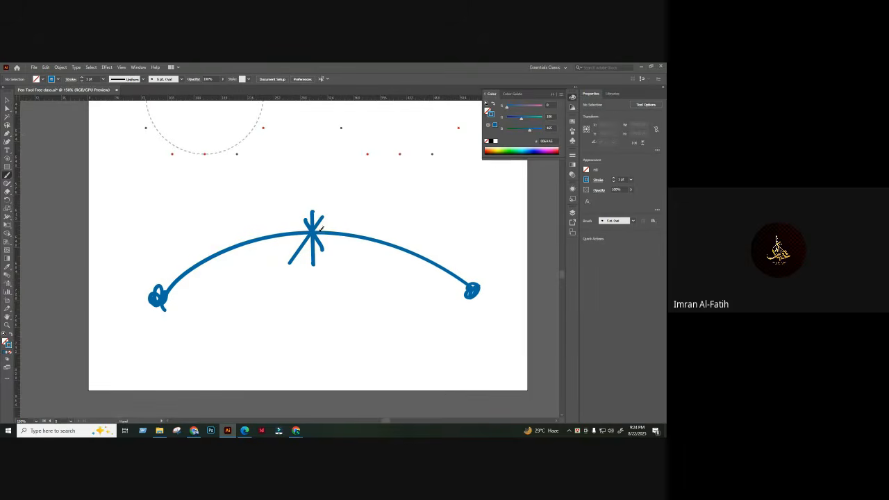
click(7, 110)
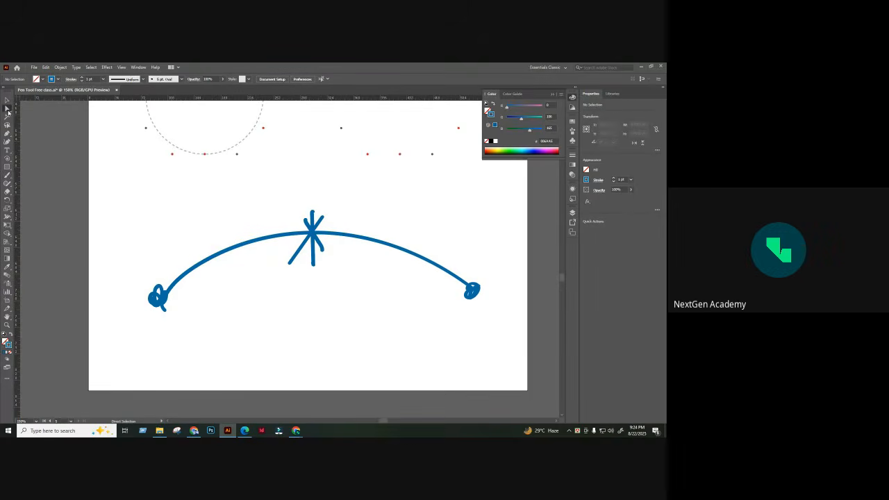
mouse_move(128, 194)
mouse_down()
mouse_move(369, 314)
mouse_move(494, 359)
mouse_move(485, 355)
mouse_up()
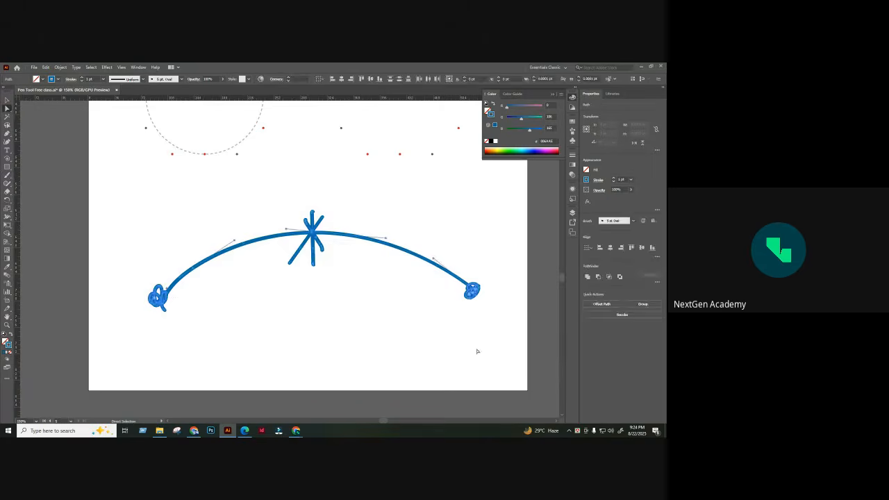
key(Delete)
drag(244, 266, 267, 375)
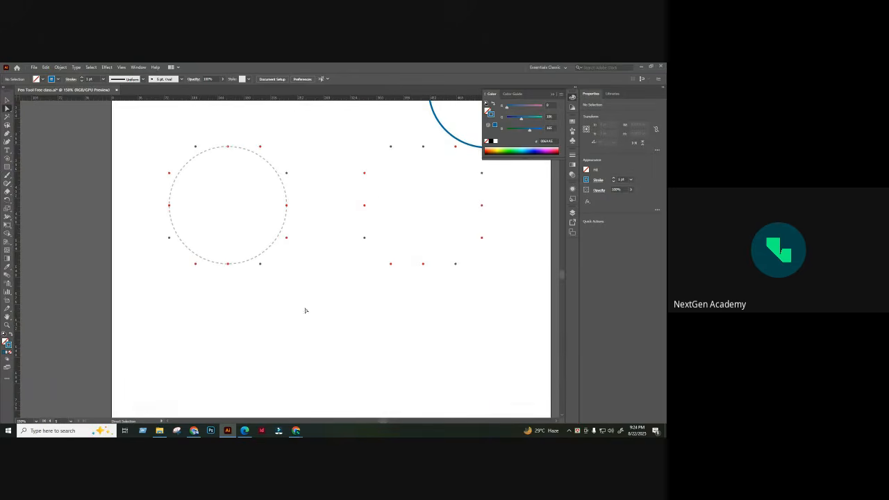
drag(305, 310, 247, 240)
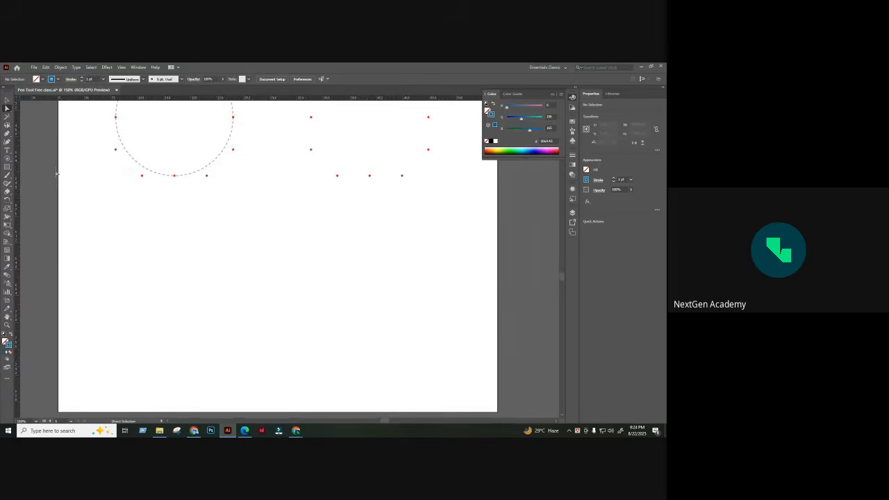
- Paint a thick blue spiral with an open outer arm below the guide dots using the Paintbrush
click(7, 178)
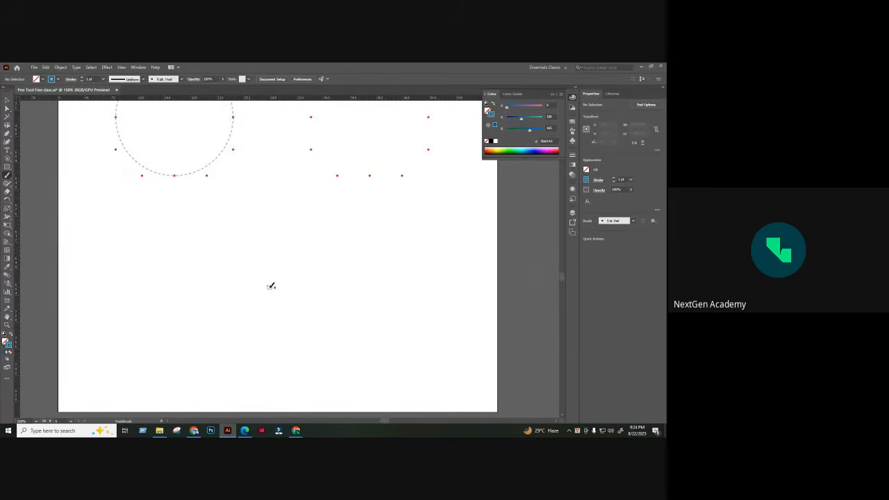
mouse_move(271, 286)
mouse_down()
mouse_move(304, 235)
mouse_move(332, 322)
mouse_move(243, 329)
mouse_move(221, 247)
mouse_up()
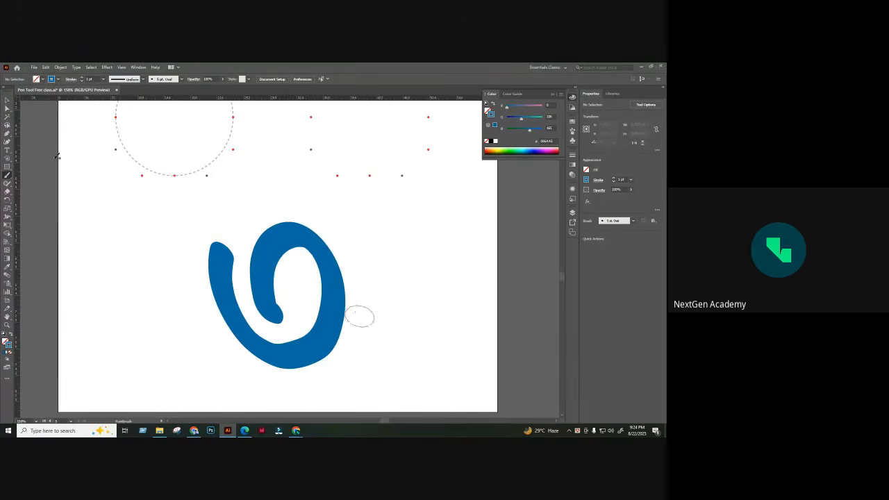
key(a)
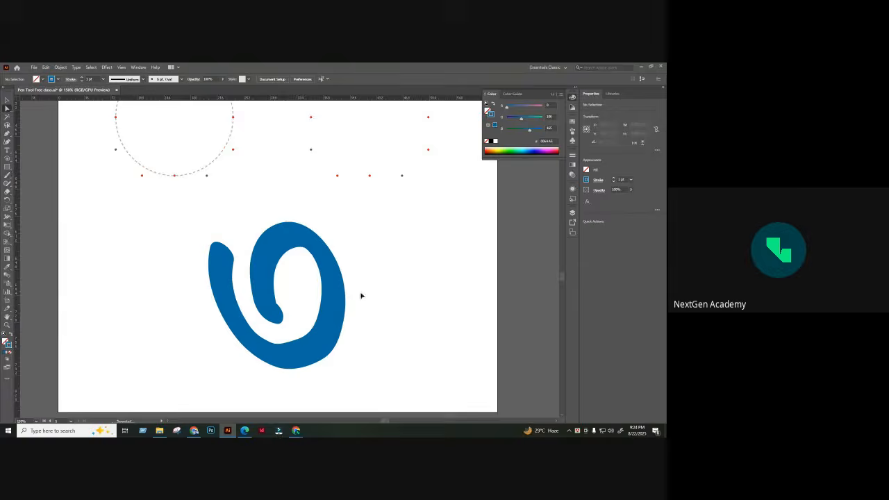
- Shrink the Paintbrush to a thin tip for annotating the blue spiral
key(ctrl+equal)
scroll(322, 327, down, 2)
click(7, 174)
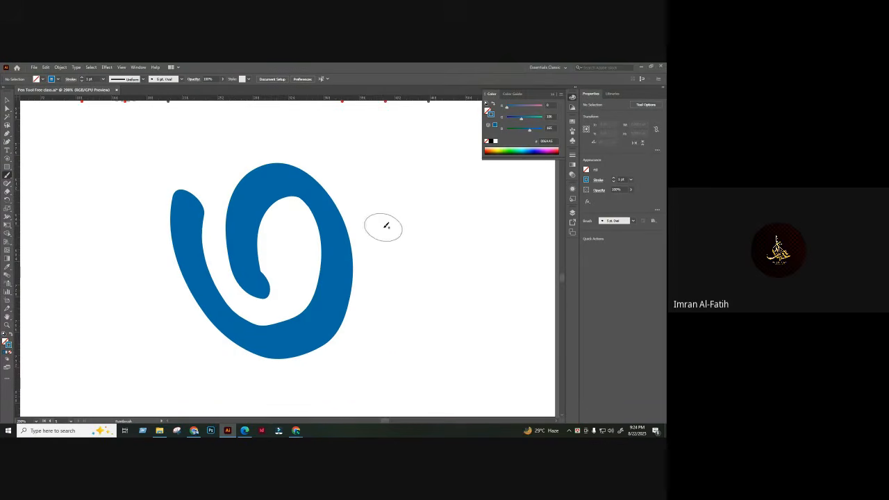
key(bracketleft)
key(bracketleft)
key(bracketleft)
key(bracketleft)
key(bracketleft)
key(bracketleft)
key(bracketleft)
key(bracketleft)
key(bracketleft)
key(bracketleft)
key(bracketleft)
key(bracketleft)
key(bracketleft)
key(bracketleft)
key(bracketleft)
key(bracketleft)
key(bracketleft)
key(bracketleft)
key(bracketleft)
key(bracketleft)
key(a)
key(b)
- Set the stroke colour to pink-red E0005B
double_click(9, 344)
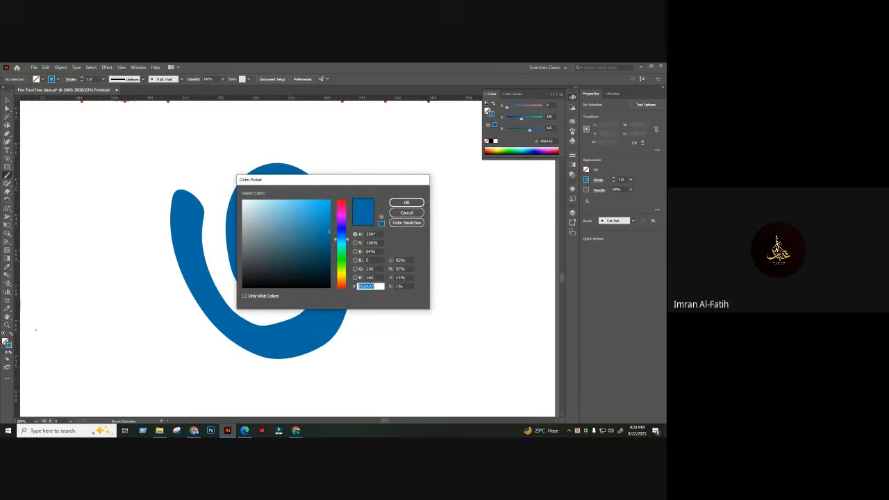
click(340, 206)
click(330, 209)
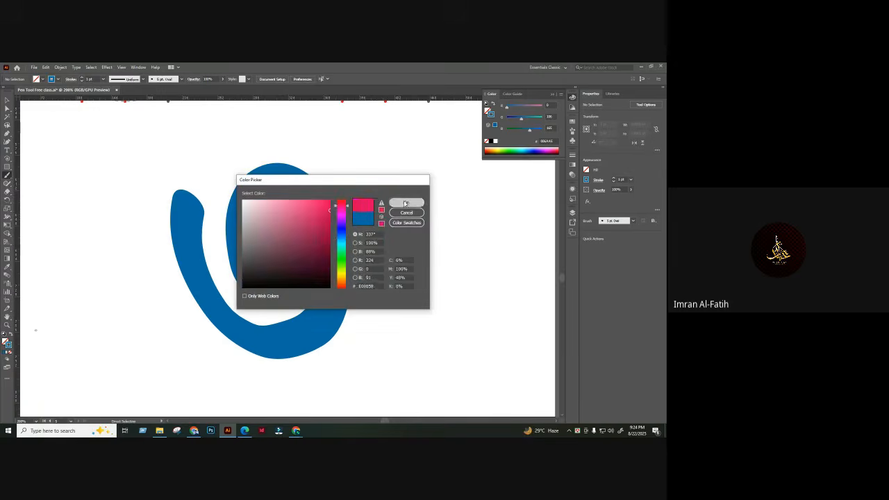
click(407, 202)
- Trace the spiral's outer edge from its left side over the top and right to the bottom, marking the extreme points
mouse_move(402, 197)
mouse_down()
mouse_move(399, 256)
mouse_move(417, 290)
mouse_move(419, 312)
mouse_up()
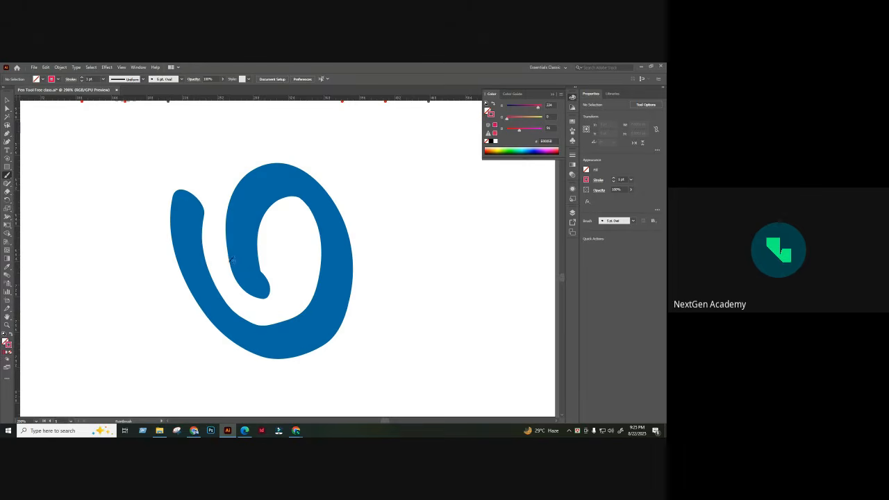
drag(228, 262, 227, 223)
mouse_move(229, 267)
mouse_down()
mouse_move(240, 181)
mouse_move(298, 161)
mouse_move(342, 203)
mouse_move(357, 261)
mouse_up()
drag(273, 152, 276, 162)
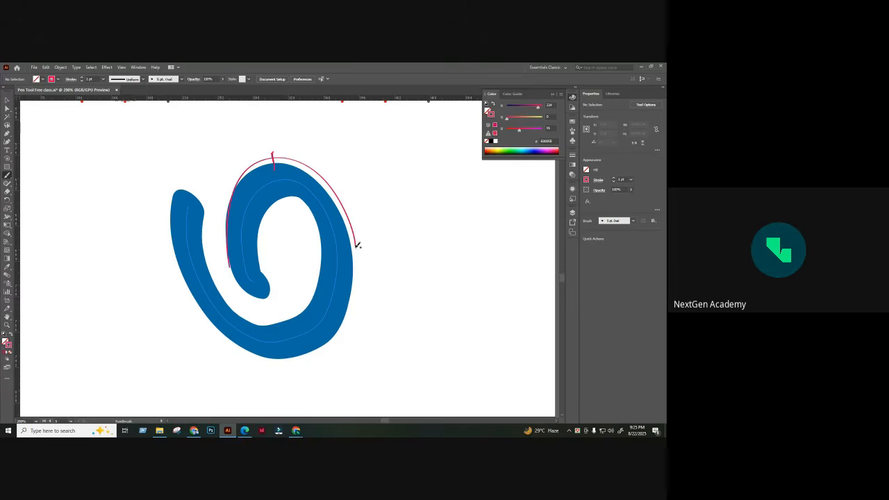
mouse_move(357, 249)
mouse_down()
mouse_move(355, 287)
mouse_move(315, 357)
mouse_move(271, 362)
mouse_up()
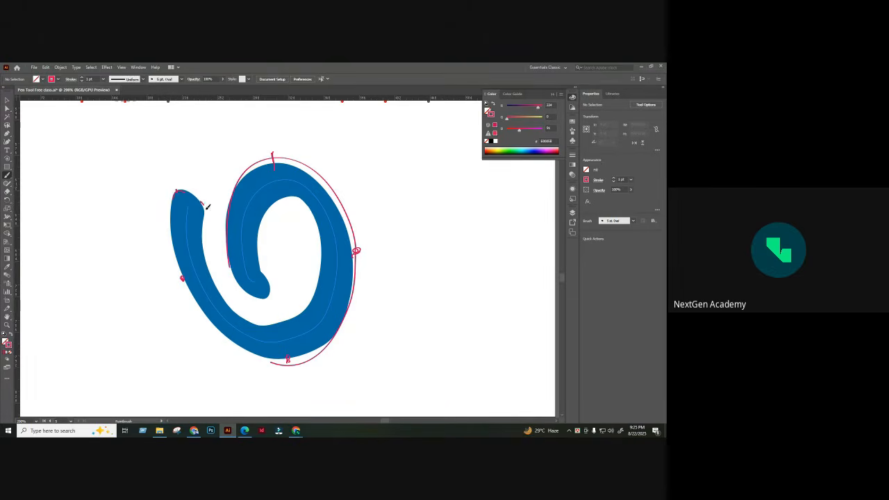
- Trace the spiral's inner edge and rounded ends, marking the extreme points along them
drag(207, 206, 207, 210)
mouse_move(207, 231)
mouse_down()
mouse_move(232, 292)
mouse_move(208, 265)
mouse_move(252, 325)
mouse_up()
mouse_move(263, 270)
mouse_down()
mouse_move(273, 299)
mouse_move(260, 300)
mouse_up()
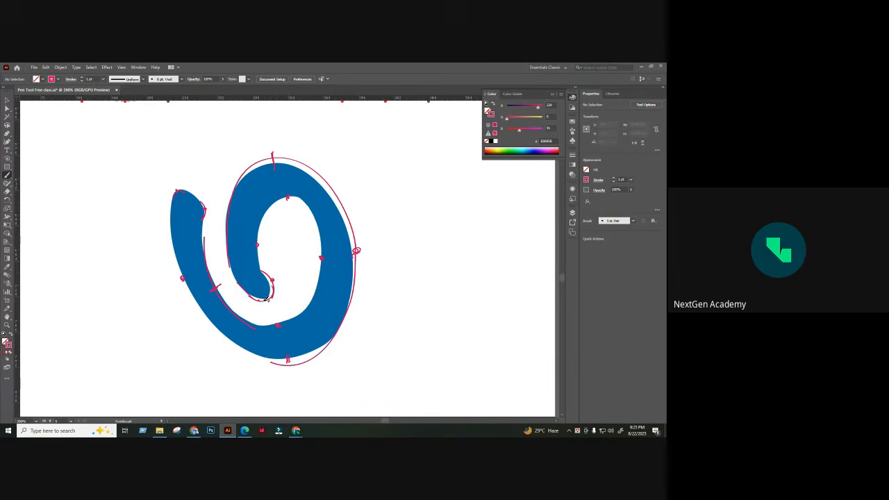
- Undo the pink trace lines and marks painted along the spiral's edges
key(a)
key(ctrl+z)
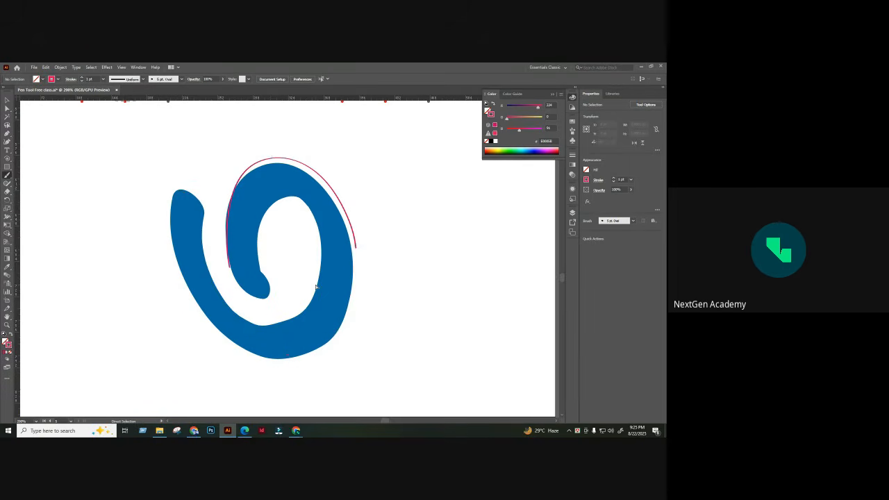
key(ctrl+z)
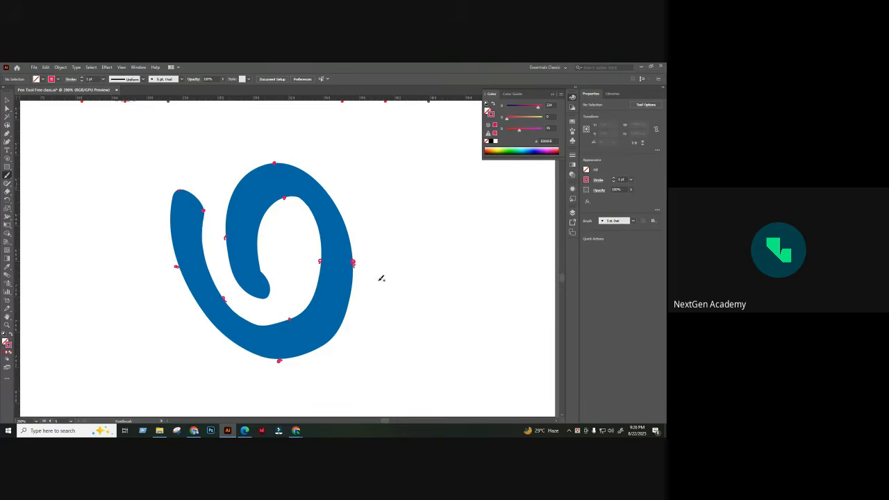
- Paint thin S-shaped curves forming a leaf outline in the empty area beside the spiral, and mark its lower bend
drag(410, 242, 197, 270)
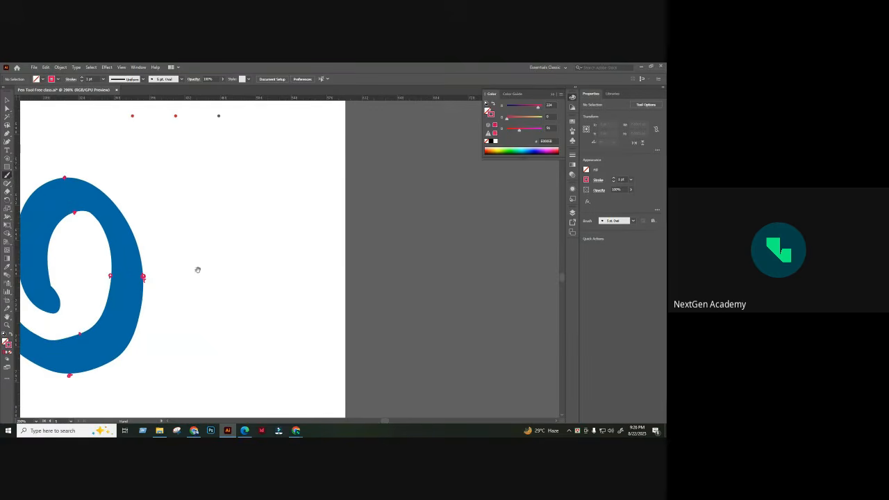
mouse_move(175, 320)
mouse_down()
mouse_move(176, 305)
mouse_move(280, 185)
mouse_up()
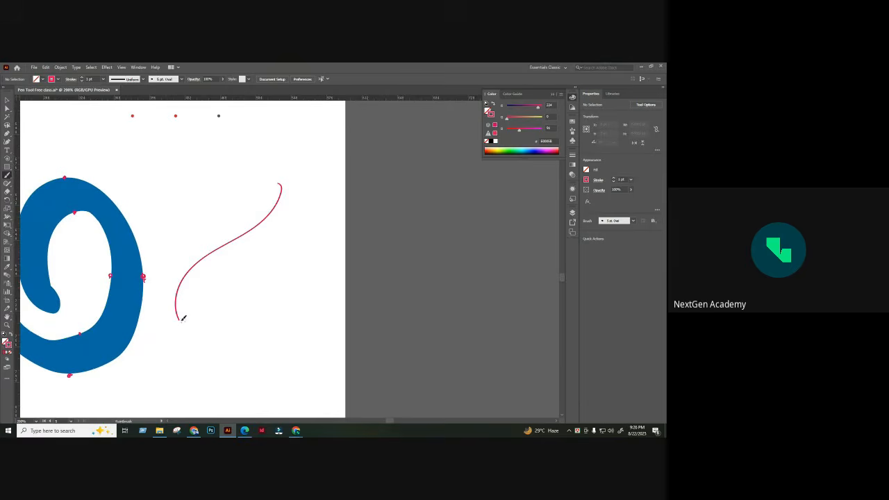
mouse_move(183, 317)
mouse_down()
mouse_move(255, 279)
mouse_move(285, 182)
mouse_up()
drag(187, 339, 281, 242)
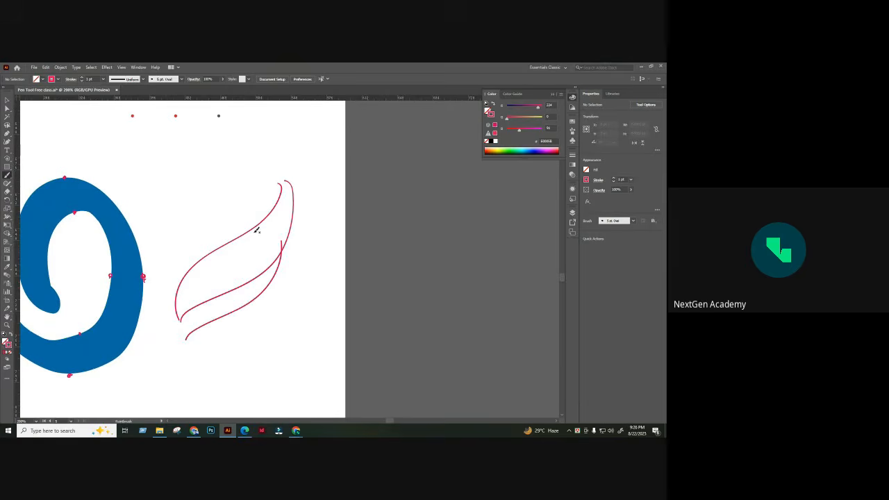
mouse_move(177, 300)
mouse_down()
mouse_move(202, 259)
mouse_move(179, 315)
mouse_move(186, 278)
mouse_move(213, 256)
mouse_move(181, 310)
mouse_move(184, 300)
mouse_move(209, 264)
mouse_move(182, 295)
mouse_up()
- Undo all the S-shaped curves painted beside the spiral
key(a)
click(228, 330)
key(ctrl+z)
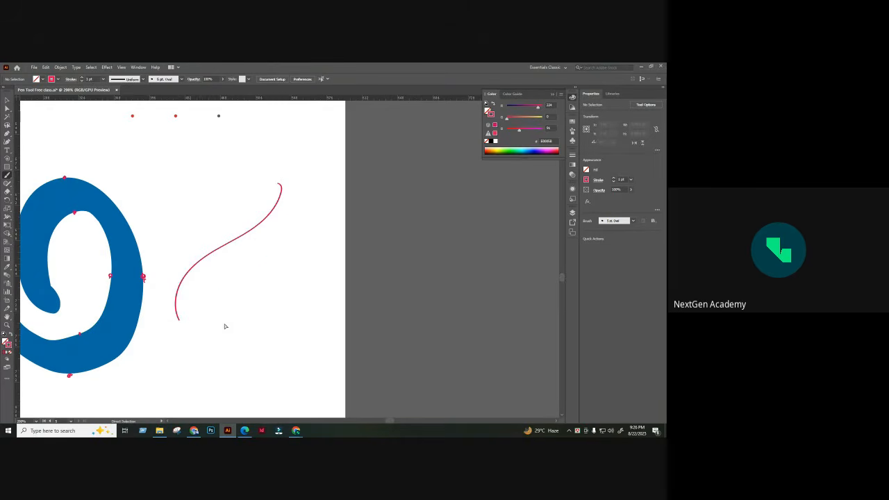
key(ctrl+z)
- Delete the blue spiral together with its pink point marks
drag(188, 319, 398, 305)
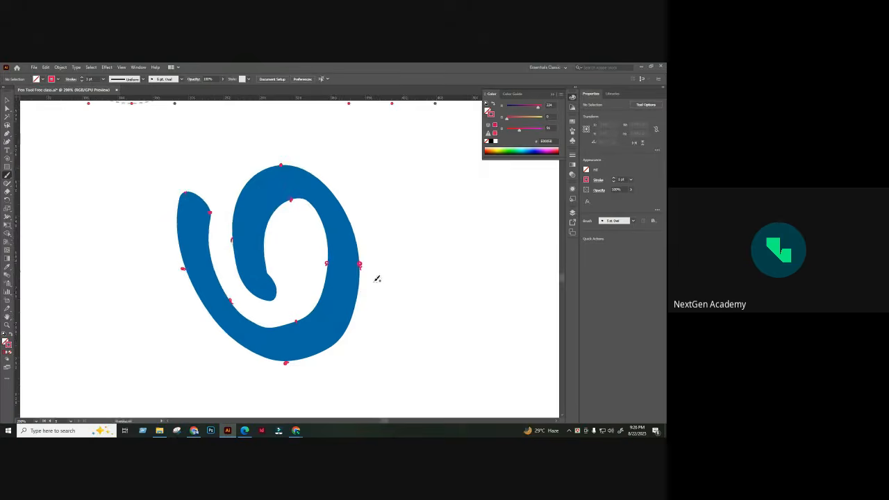
key(ctrl+1)
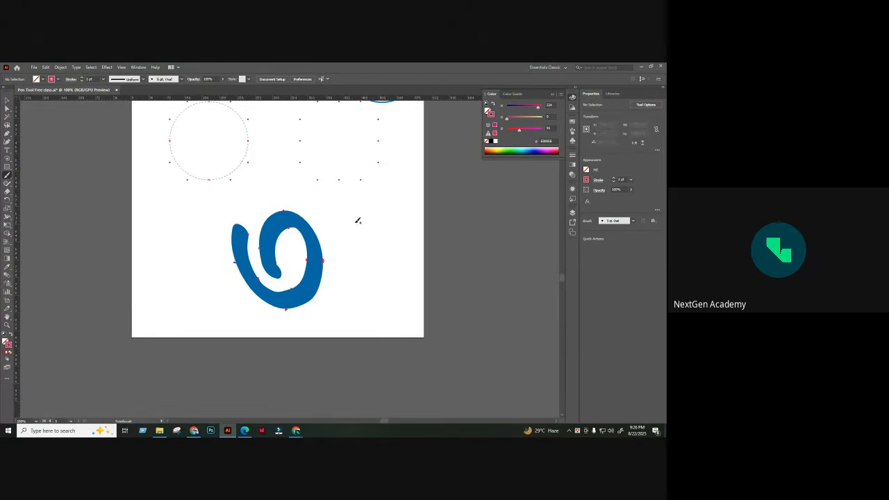
click(7, 100)
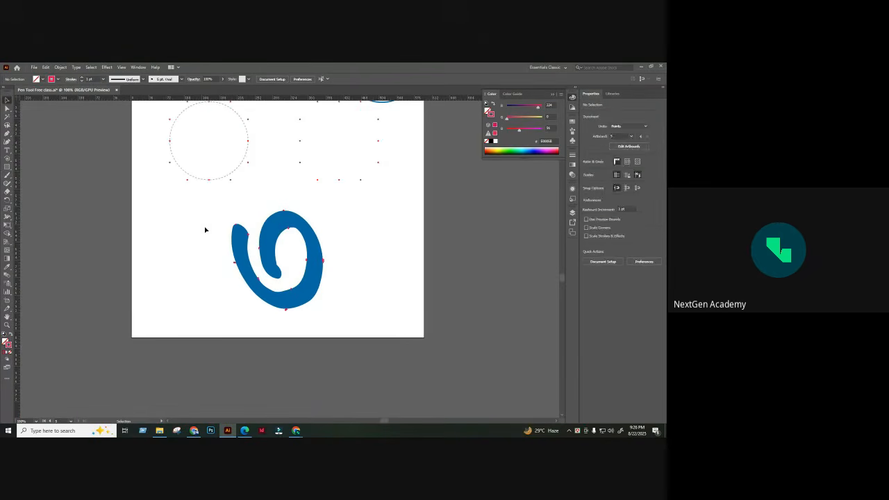
key(ctrl+a)
key(Delete)
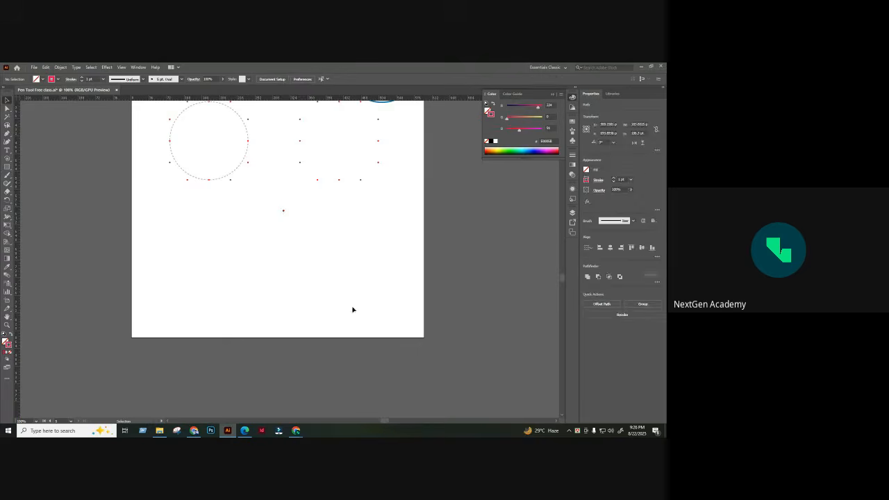
- Start a Pen path at exercise 3's first black dot, pulling its handle straight down to the red dot below
drag(289, 280, 477, 346)
drag(132, 230, 348, 226)
drag(326, 276, 327, 253)
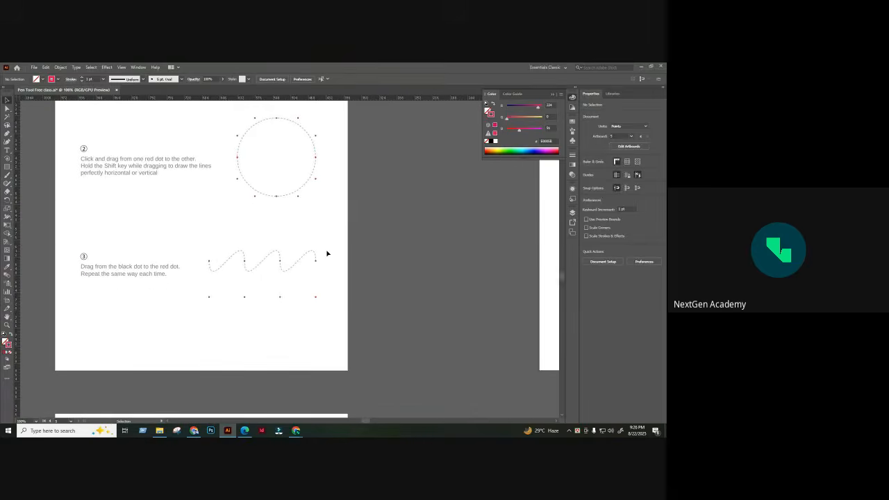
key(ctrl+plus)
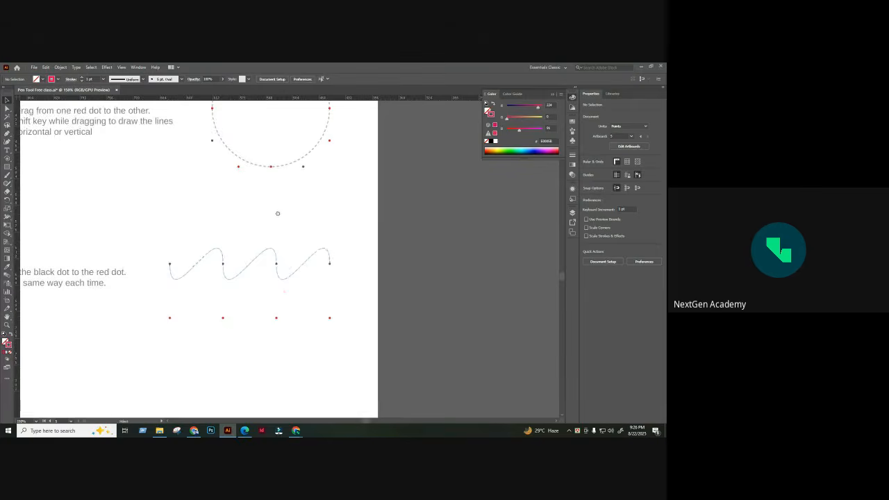
drag(277, 215, 285, 189)
drag(167, 288, 278, 306)
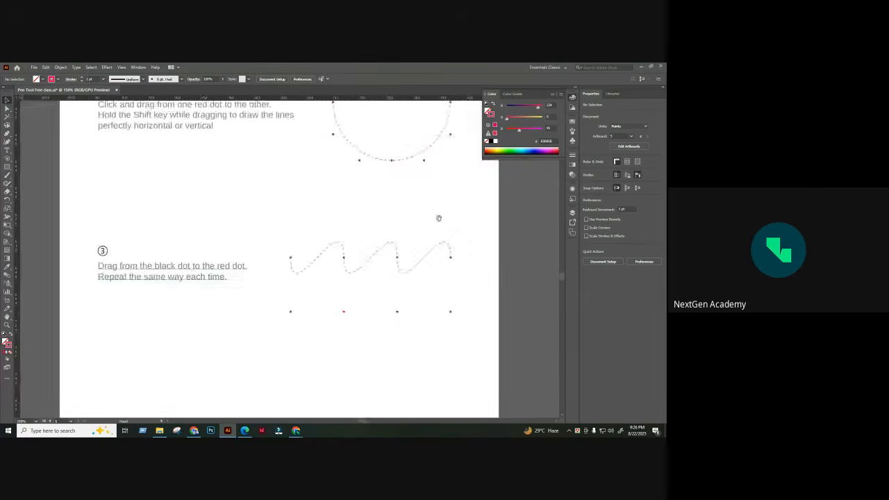
drag(446, 221, 228, 224)
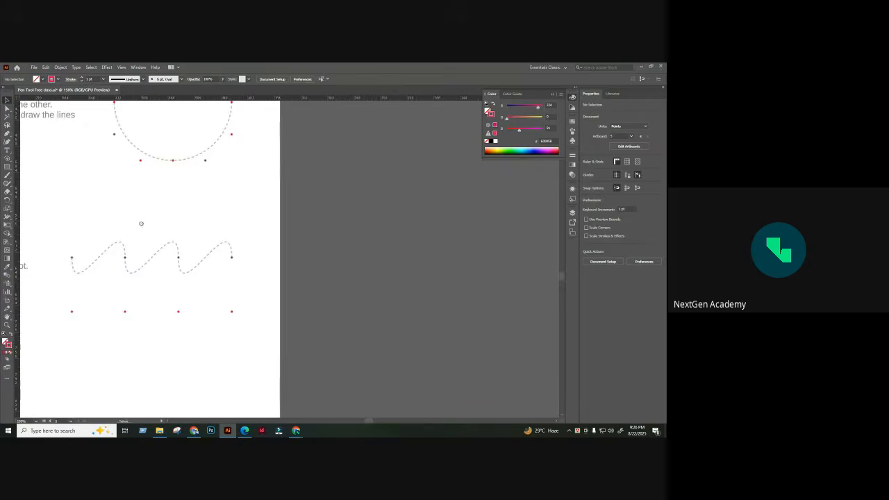
drag(141, 224, 174, 220)
click(7, 133)
drag(81, 207, 213, 180)
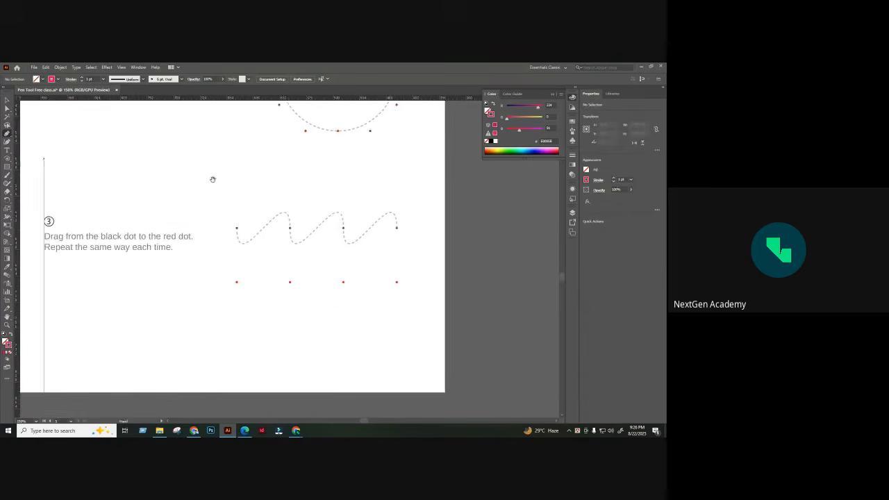
drag(245, 215, 213, 284)
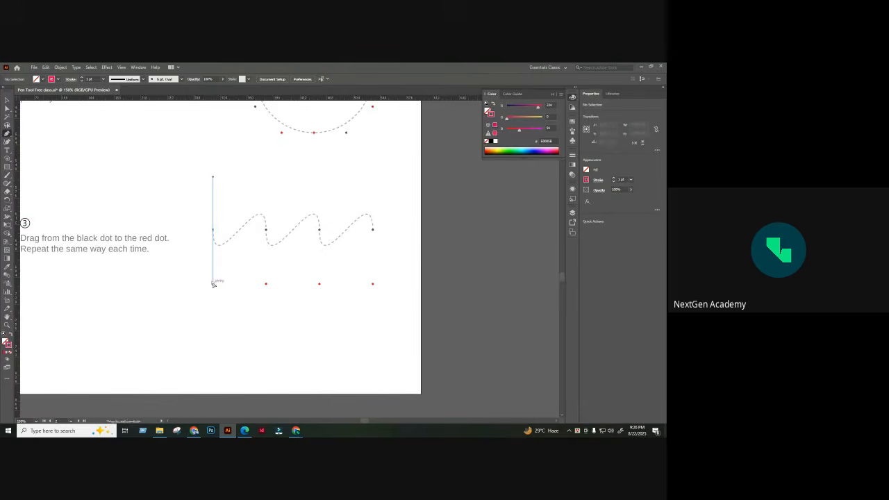
mouse_move(254, 249)
mouse_down()
mouse_move(194, 252)
mouse_move(208, 201)
mouse_up()
key(ctrl+z)
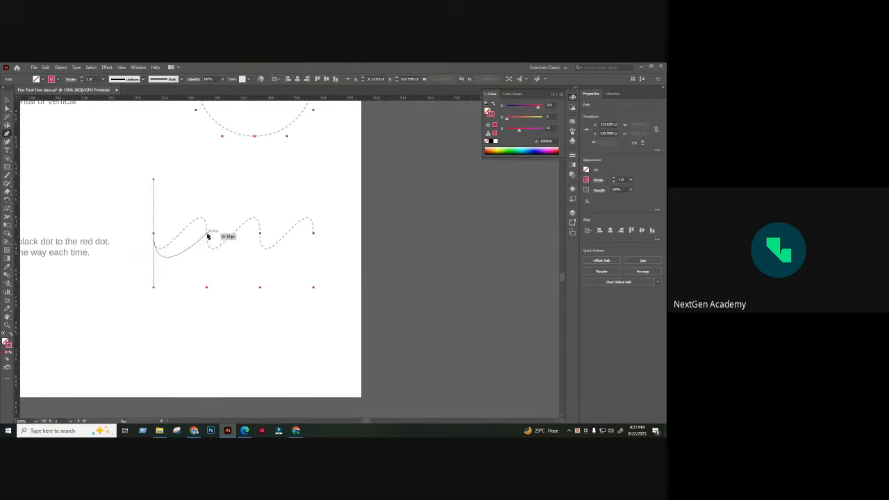
- Continue the wave path through the remaining three black dots, pulling each handle straight down to its red dot
drag(206, 234, 207, 259)
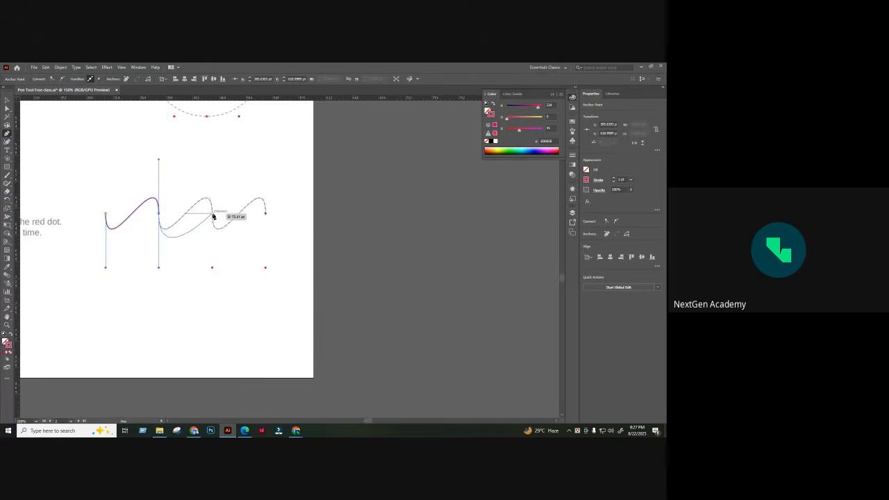
drag(212, 213, 213, 270)
drag(258, 249, 212, 246)
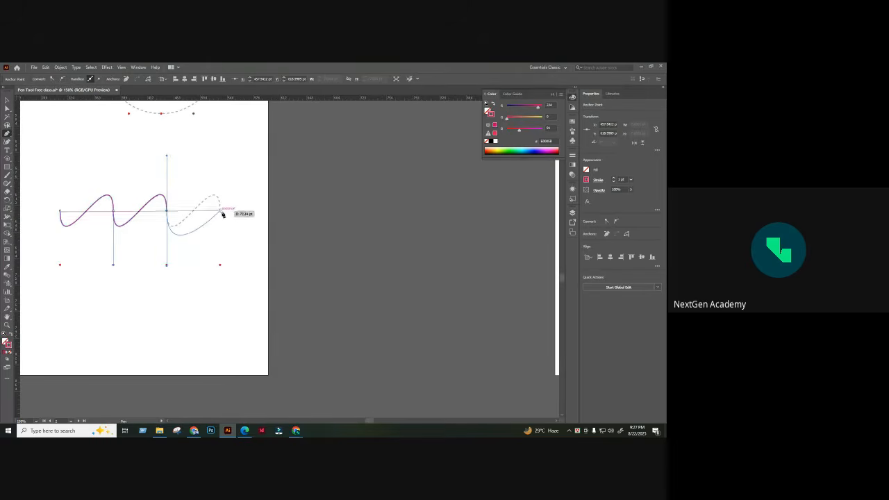
drag(220, 211, 224, 268)
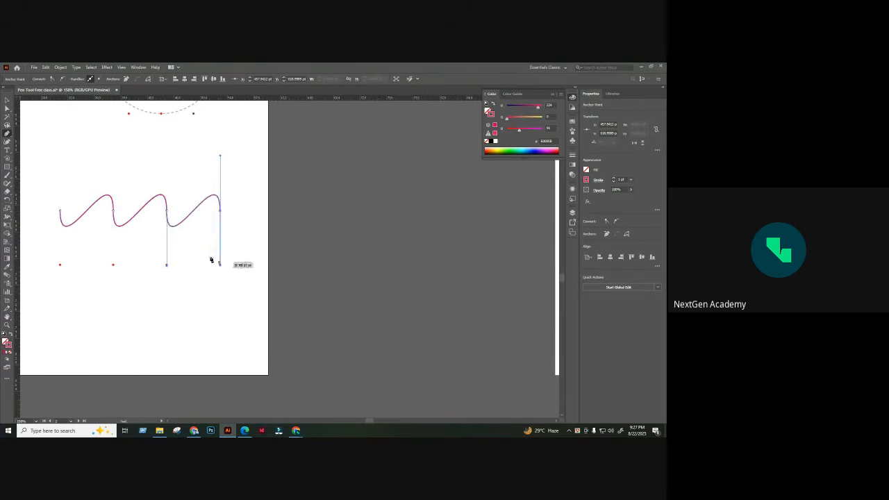
- Move the finished wave path straight down below the row of red dots and deselect it
scroll(206, 243, left, 3)
key(v)
click(100, 130)
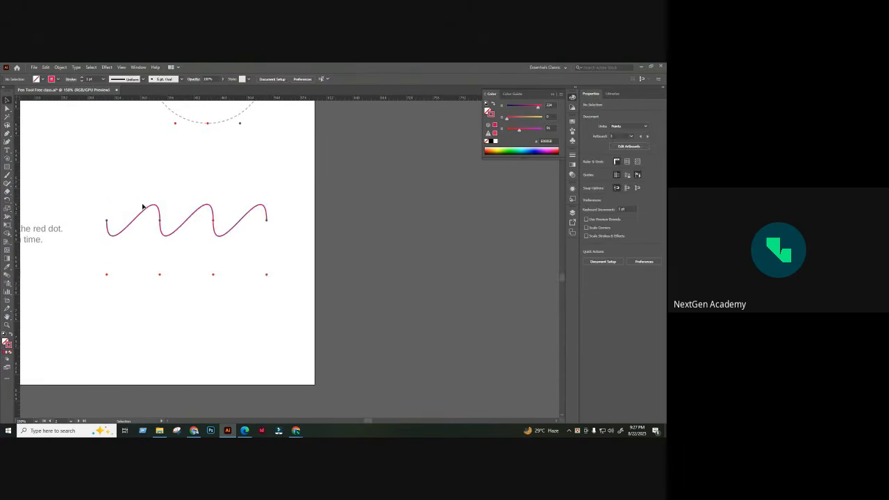
drag(148, 210, 149, 303)
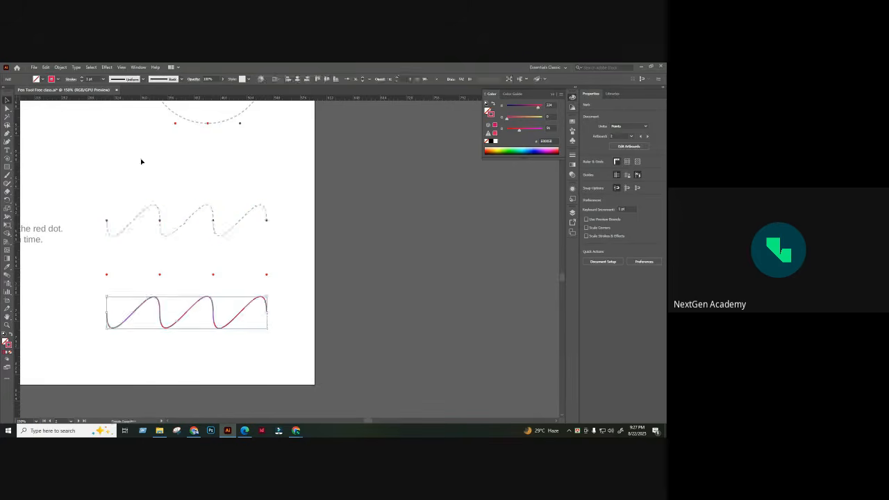
click(141, 163)
scroll(167, 160, left, 4)
scroll(167, 160, down, 1)
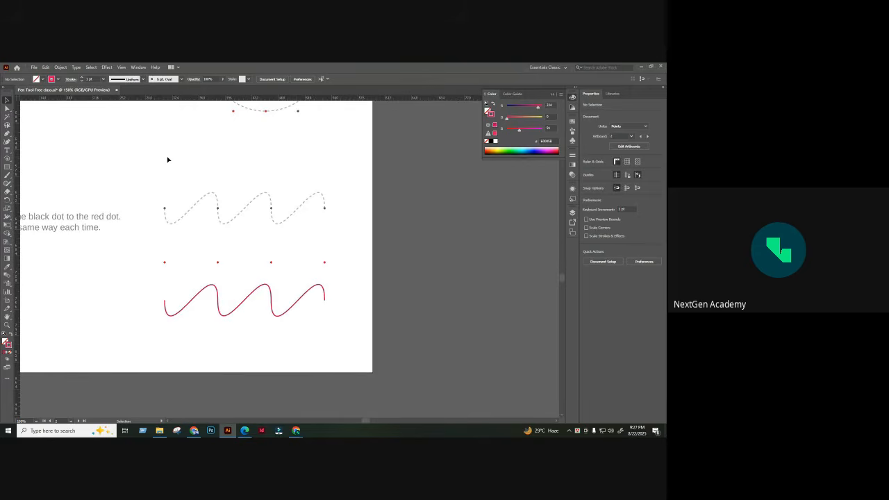
- Switch to the Google Meet call, admit everyone waiting to join, and return to Illustrator
mouse_move(294, 432)
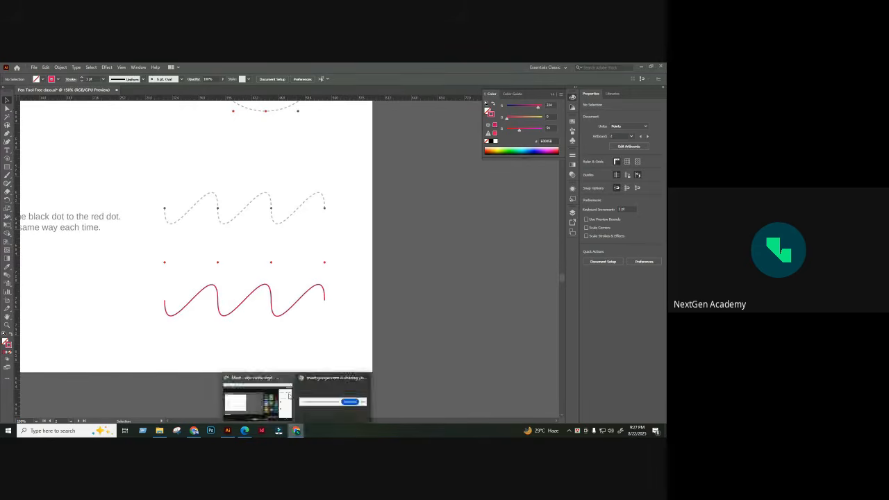
click(282, 394)
click(635, 225)
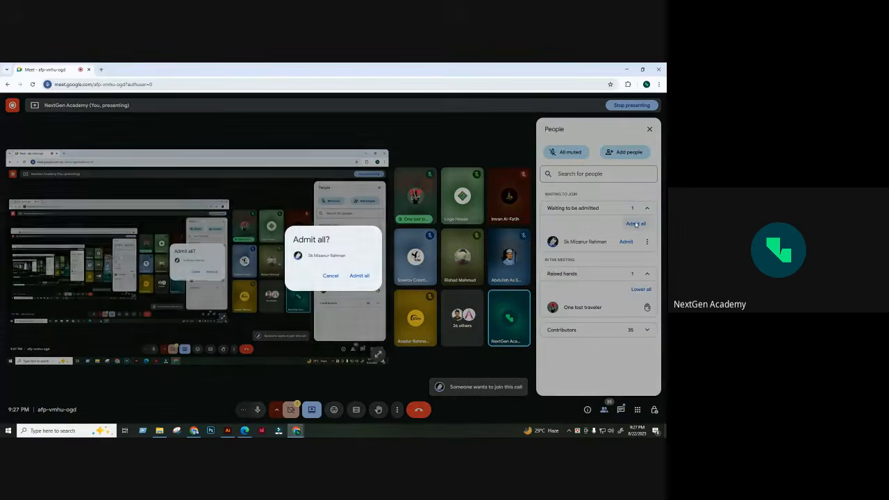
click(365, 275)
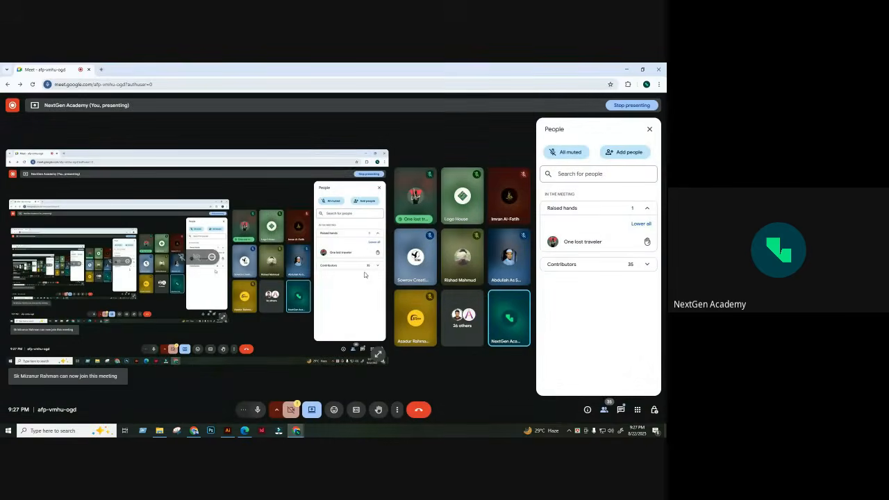
click(227, 430)
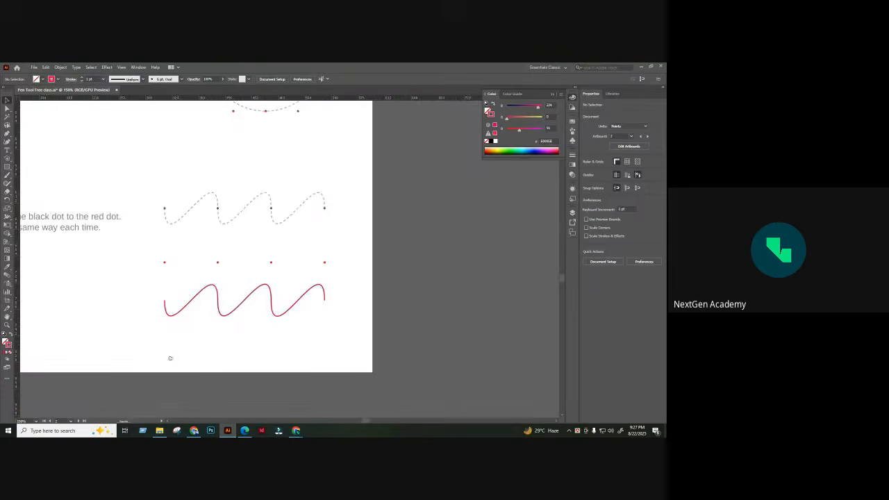
- Go to exercise 4 and select its dashed spiral to inspect the anchor points, leaving it deselected
drag(170, 358, 300, 248)
drag(291, 325, 320, 241)
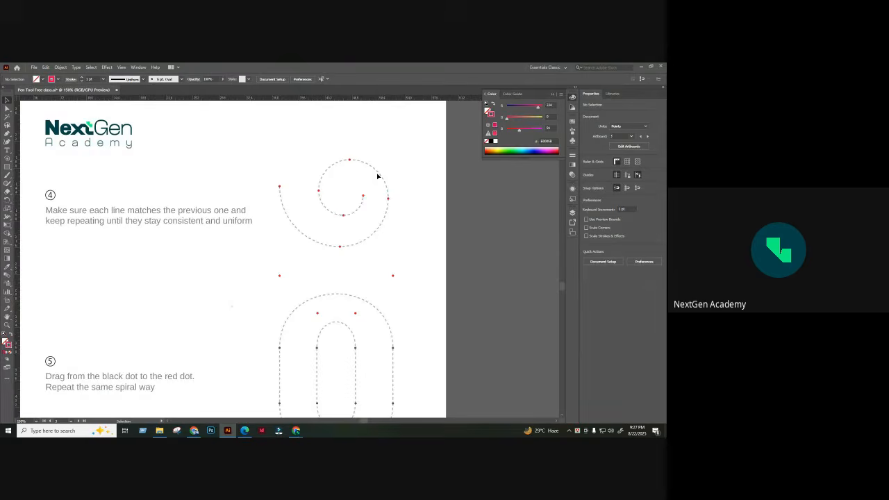
drag(422, 191, 337, 198)
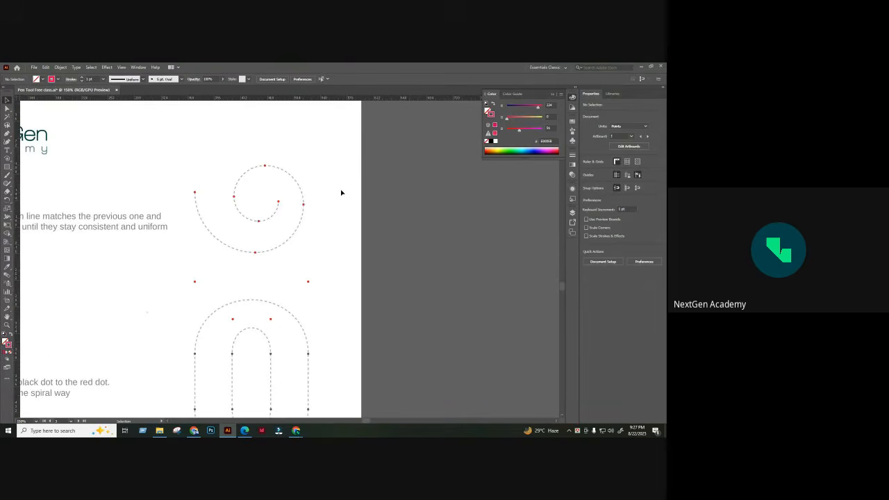
drag(258, 185, 357, 193)
drag(331, 152, 427, 250)
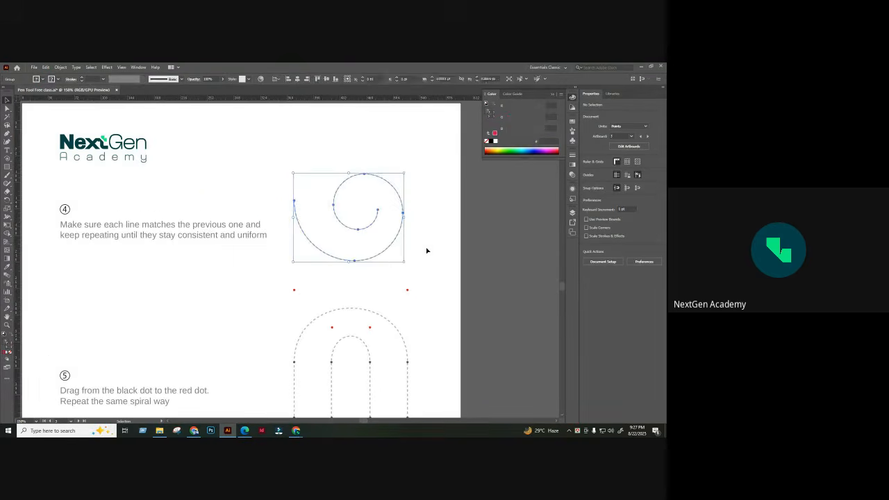
click(429, 251)
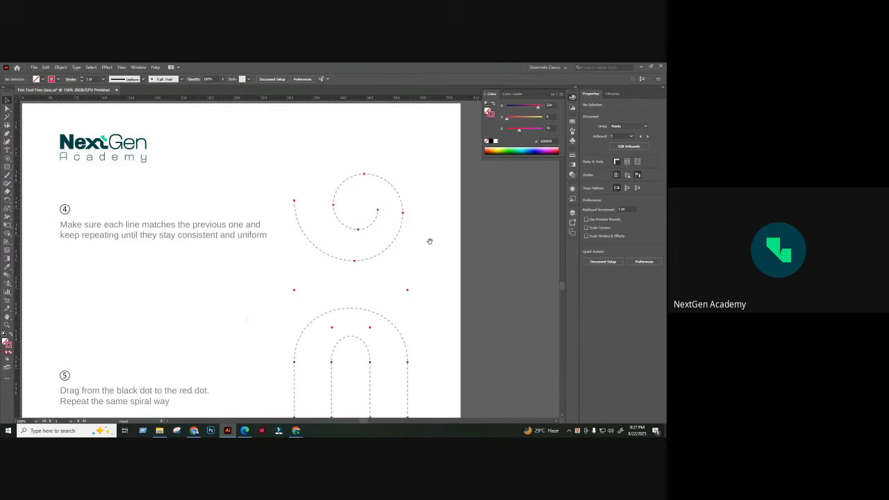
drag(409, 161, 209, 190)
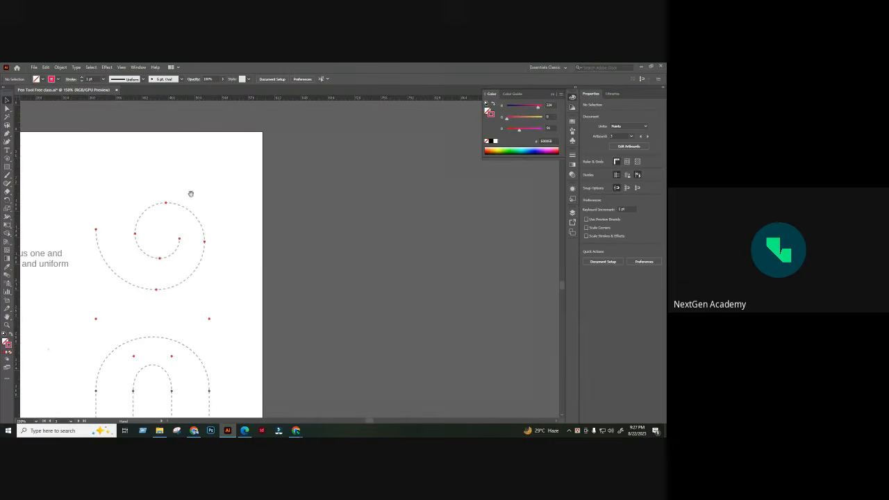
- Draw a circle about 113 pt across on the empty pasteboard beside exercise 4 and inspect its anchor points
drag(7, 166, 35, 184)
mouse_move(328, 223)
mouse_down()
mouse_move(376, 258)
mouse_move(372, 265)
mouse_up()
click(9, 100)
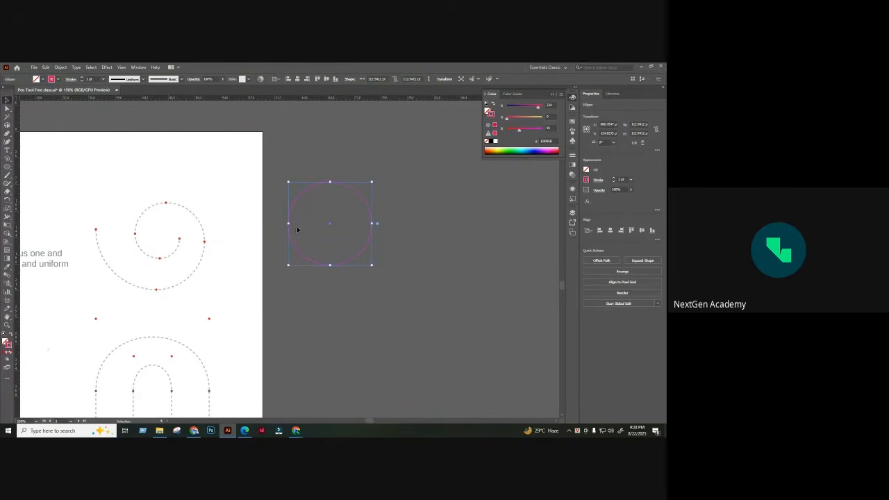
click(388, 171)
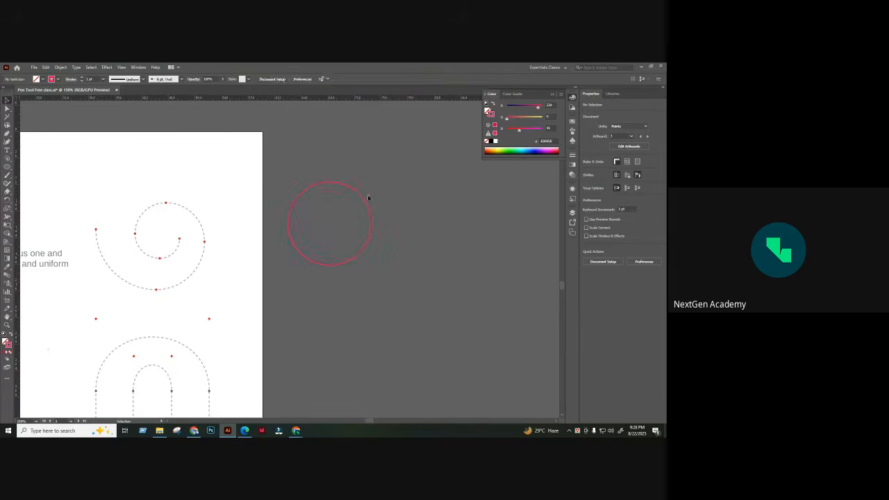
click(324, 182)
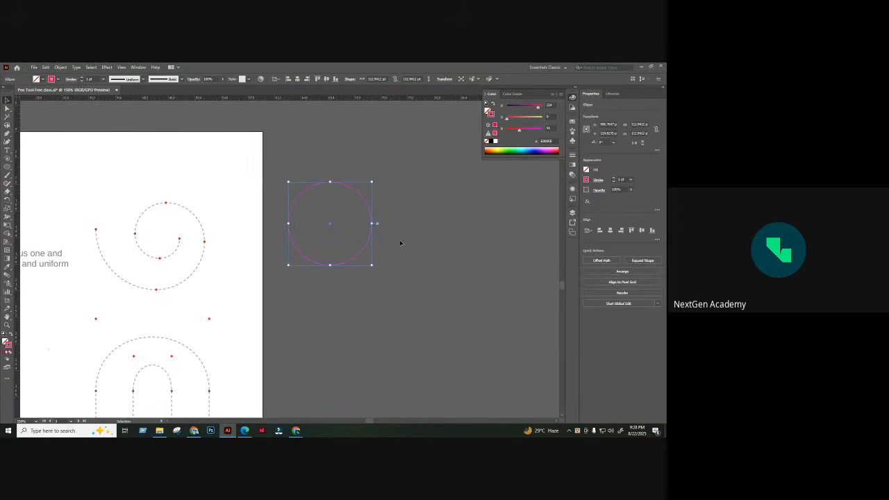
click(400, 243)
- Examine the red anchor dots on exercise 4's dashed spiral up close
scroll(350, 175, left, 3)
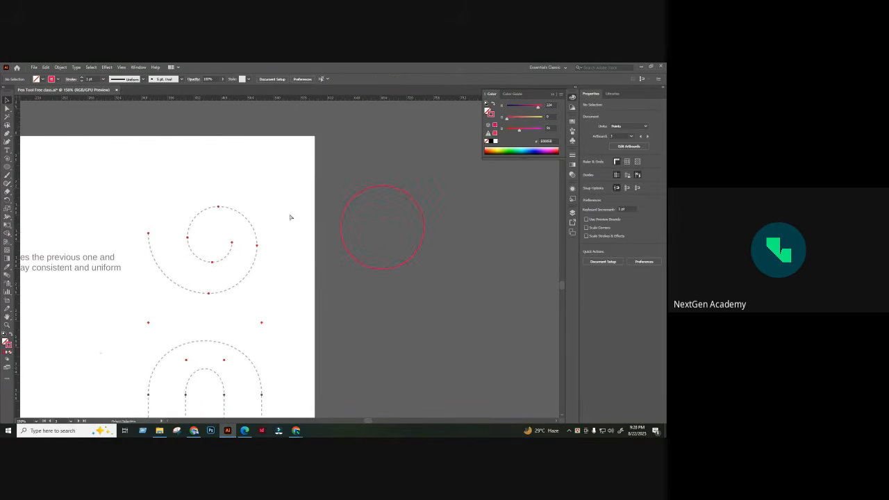
scroll(290, 218, up, 1)
scroll(310, 200, left, 4)
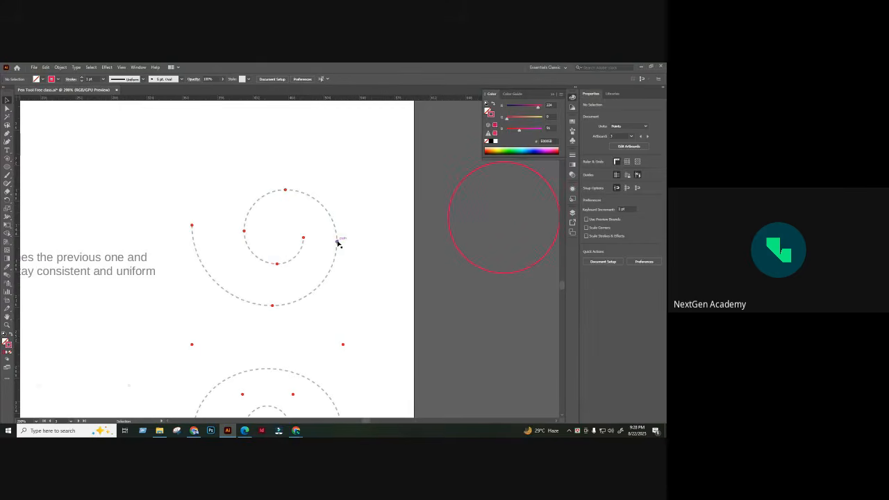
key(p)
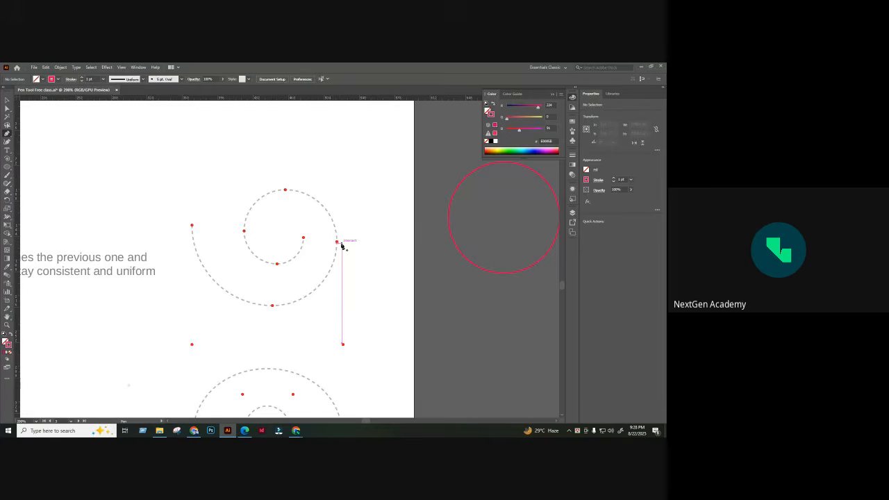
drag(371, 203, 347, 201)
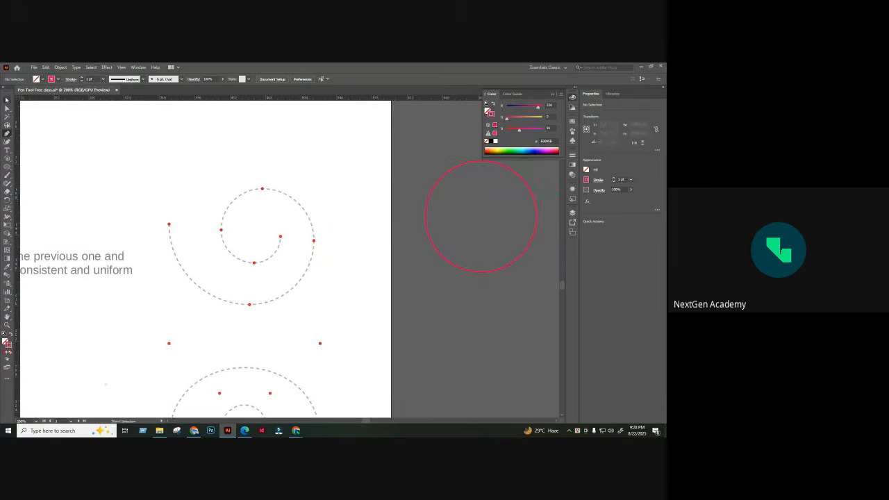
click(7, 101)
- Draw a straight horizontal Pen line through the side anchor dots of the dashed exercise circle, extending past both sides
scroll(284, 182, up, 15)
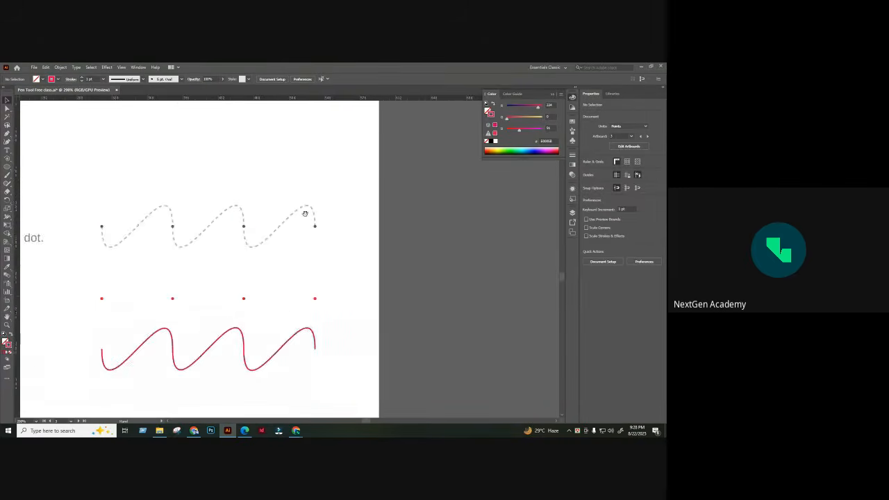
scroll(312, 246, up, 3)
click(7, 133)
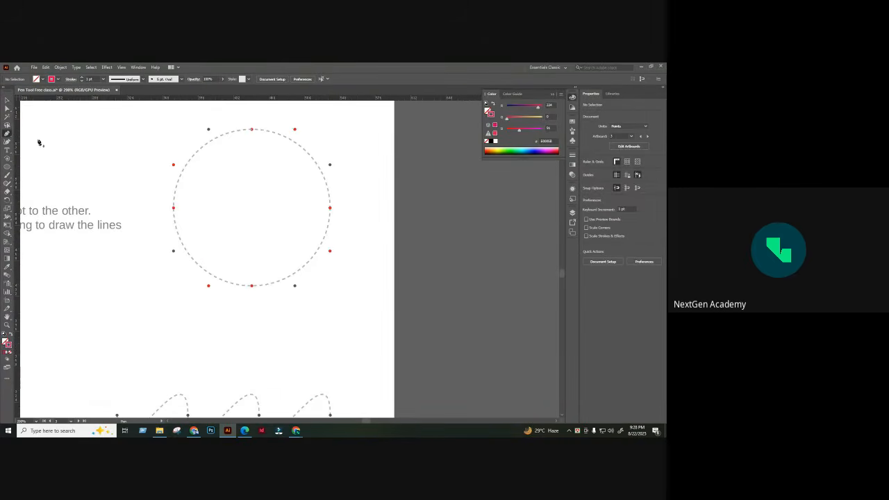
mouse_move(162, 208)
mouse_down()
mouse_move(437, 211)
mouse_move(252, 119)
mouse_move(137, 107)
mouse_up()
click(7, 108)
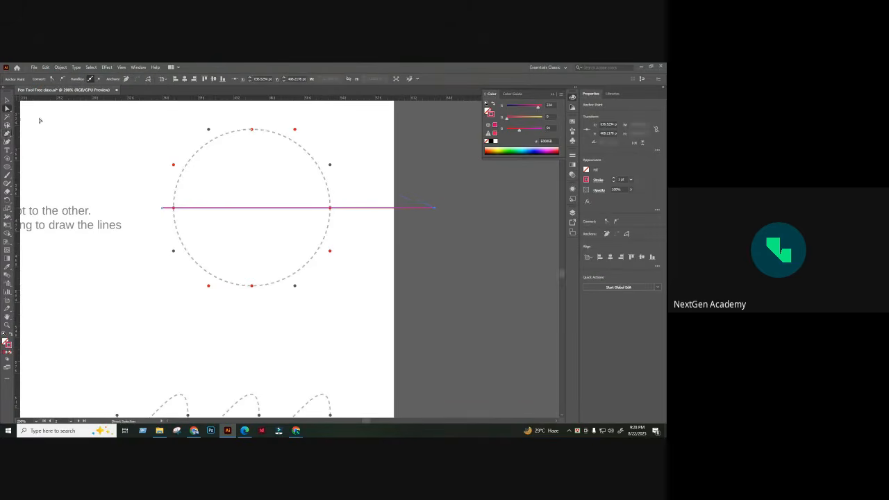
click(40, 120)
- Draw a straight vertical Pen line through the dashed circle's upper and lower anchor dots and deselect it
click(7, 133)
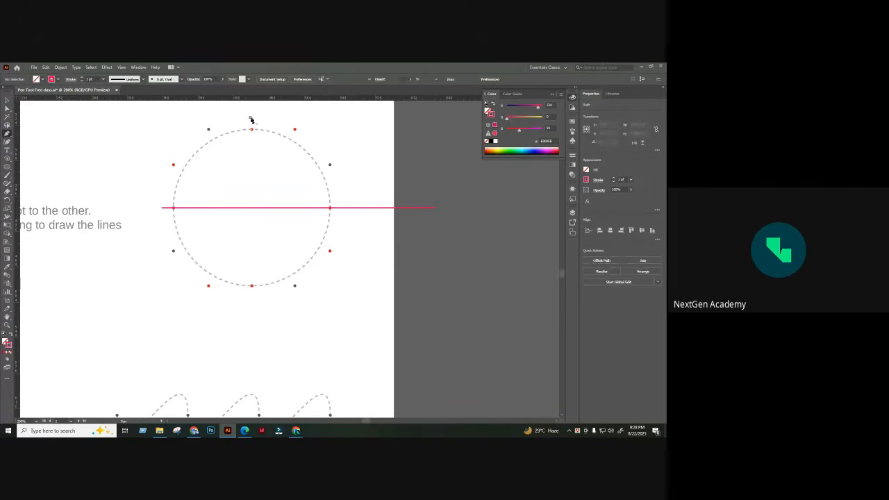
drag(253, 123, 246, 308)
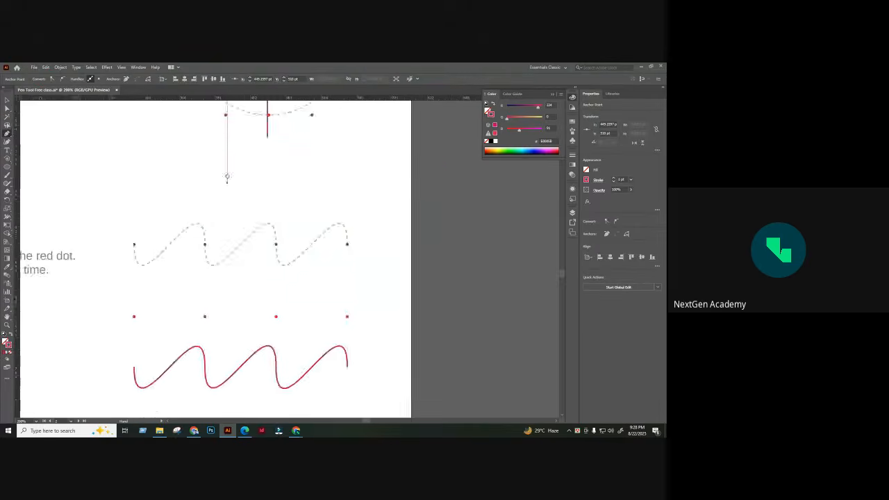
drag(228, 177, 229, 159)
drag(198, 324, 217, 127)
drag(203, 410, 248, 196)
click(7, 102)
click(42, 121)
- Try a horizontal Pen line across exercise 4's spiral from its inner end dot, and undo it
click(6, 133)
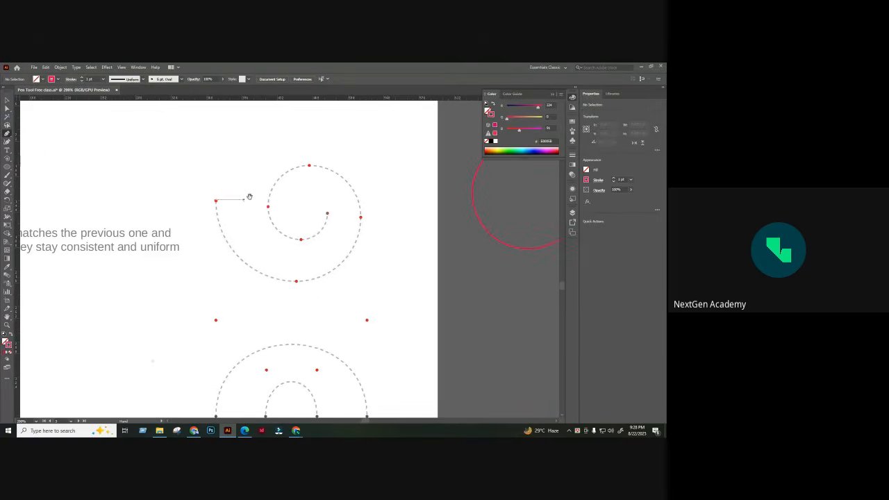
click(328, 213)
click(246, 213)
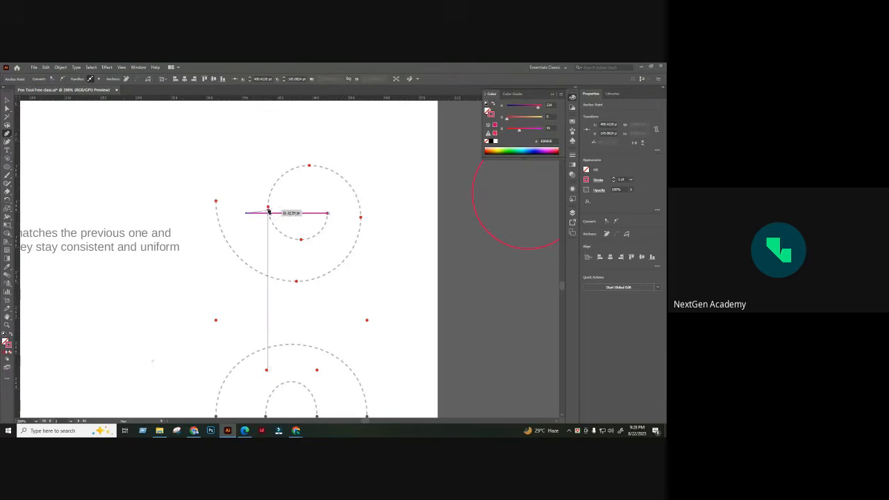
key(ctrl+z)
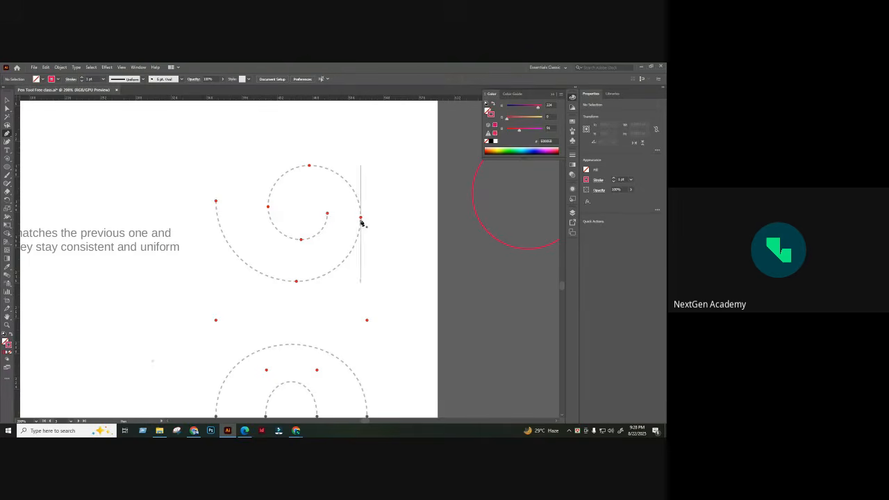
- Try a horizontal Pen line across the whole spiral with a curved hook around its outer end dot, and delete it
click(372, 217)
click(204, 216)
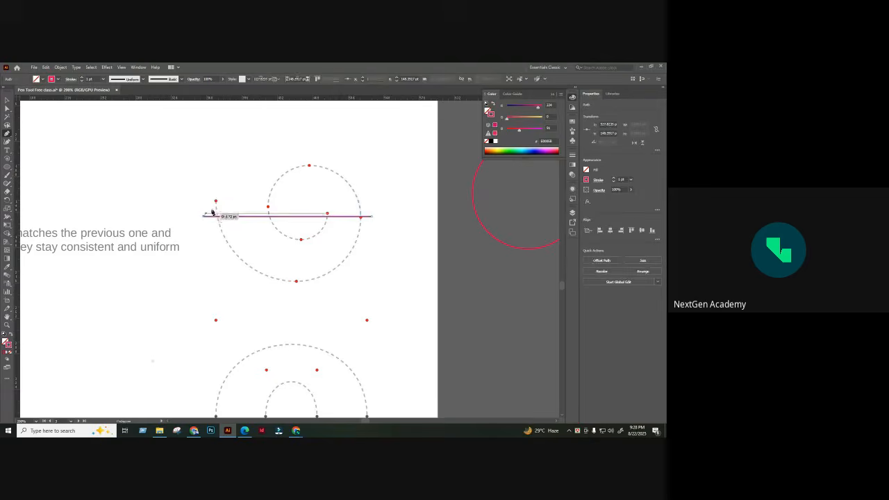
drag(220, 202, 200, 199)
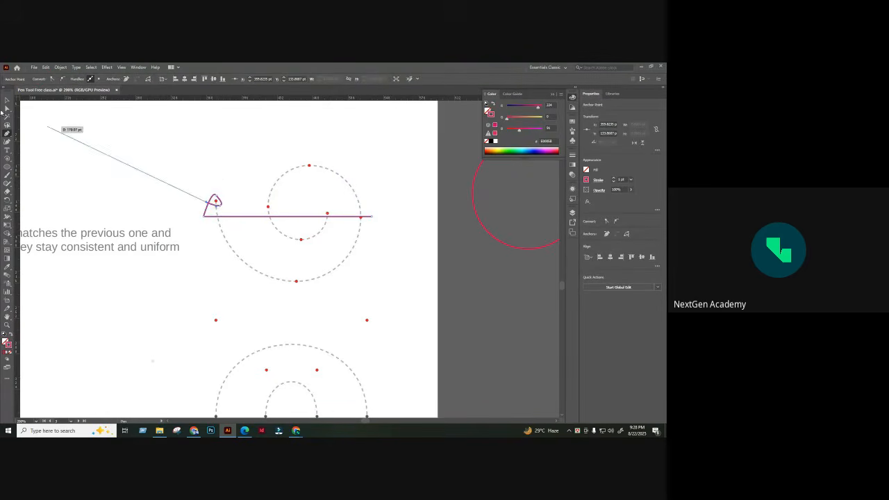
key(v)
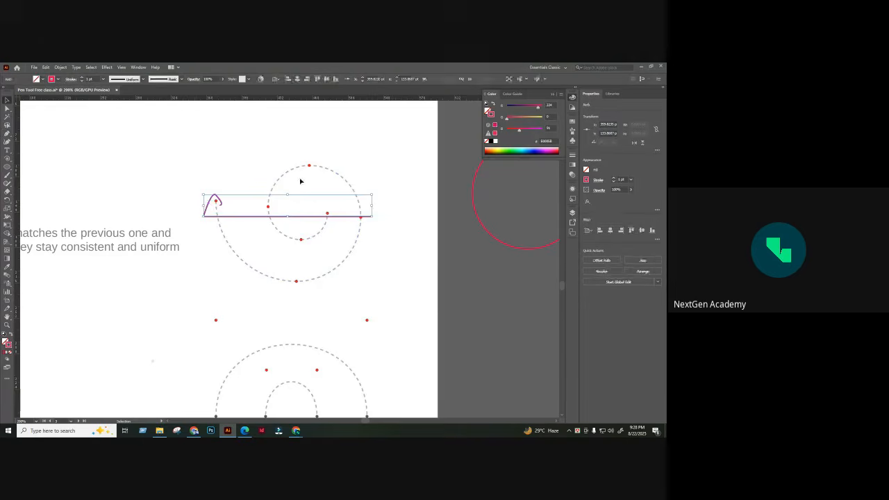
key(Delete)
- Select exercise 4's dashed spiral together with its red dots and copy it
drag(386, 194, 375, 217)
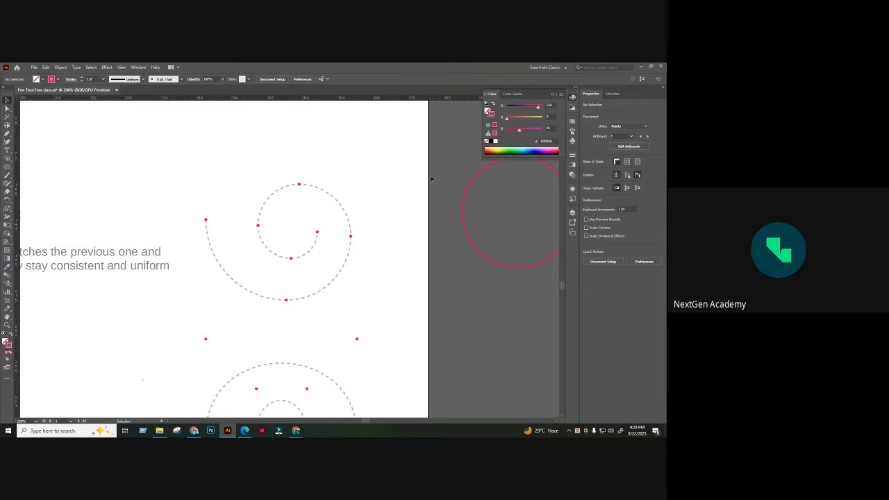
key(ctrl+minus)
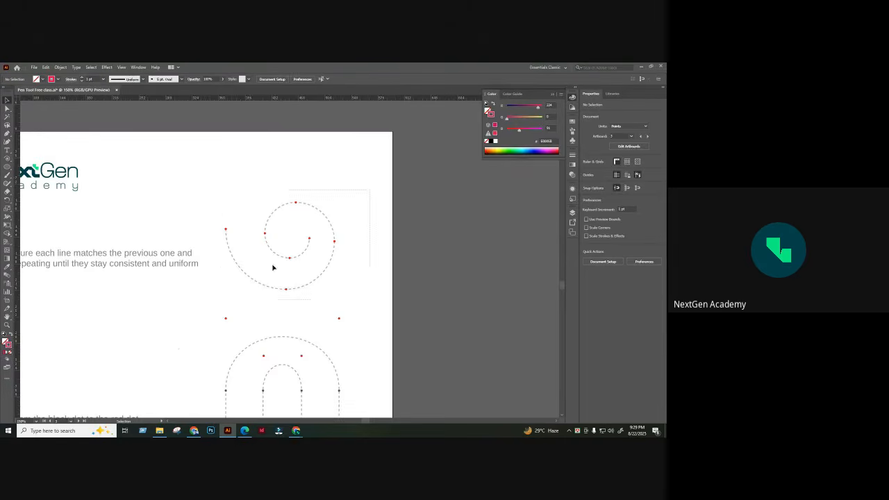
drag(273, 267, 216, 304)
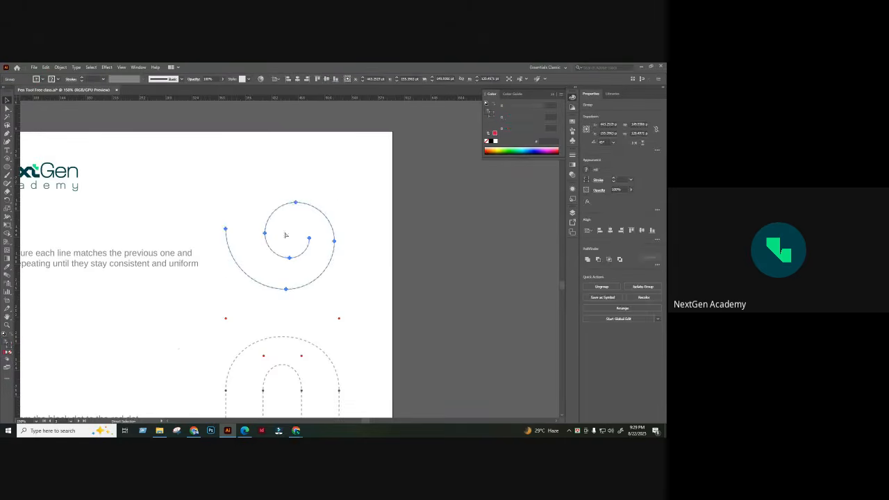
click(379, 148)
drag(379, 149, 181, 335)
- On the practice artboard, move the dashed circle out onto the pasteboard and delete the black wave and the blue circle
drag(257, 182, 184, 300)
drag(327, 171, 319, 203)
drag(505, 167, 365, 313)
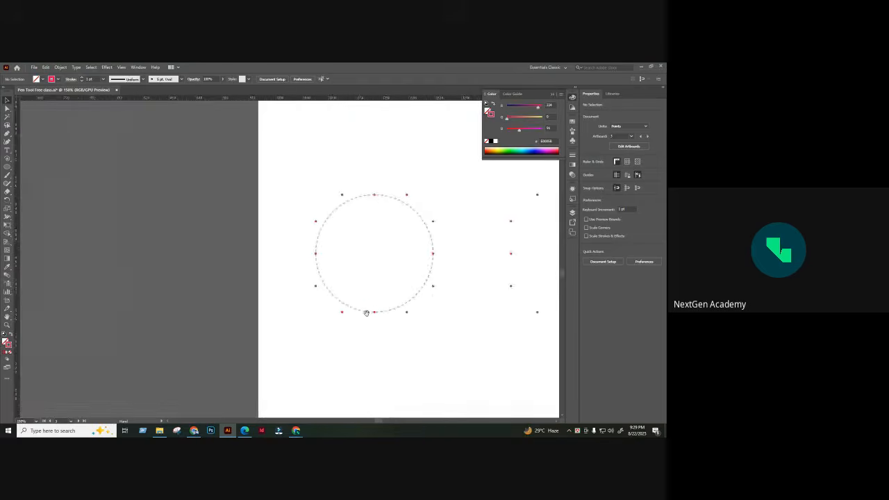
drag(522, 275, 246, 308)
key(ctrl+minus)
key(ctrl+minus)
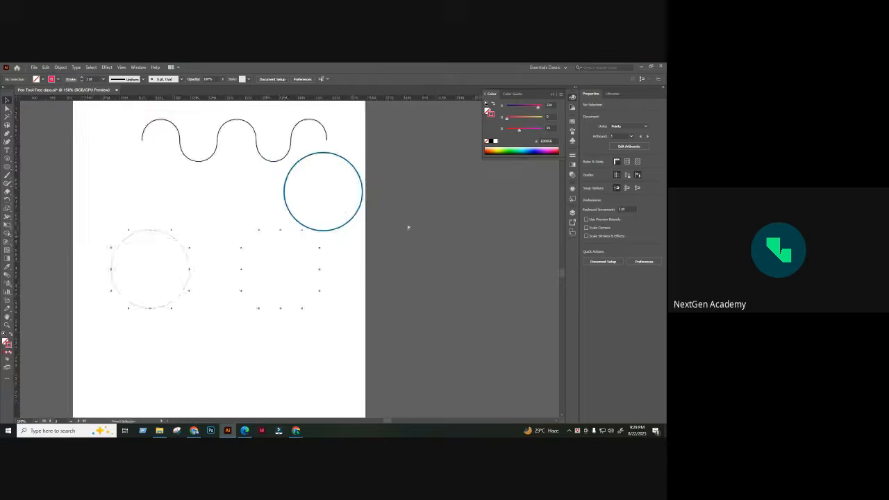
click(253, 166)
click(161, 154)
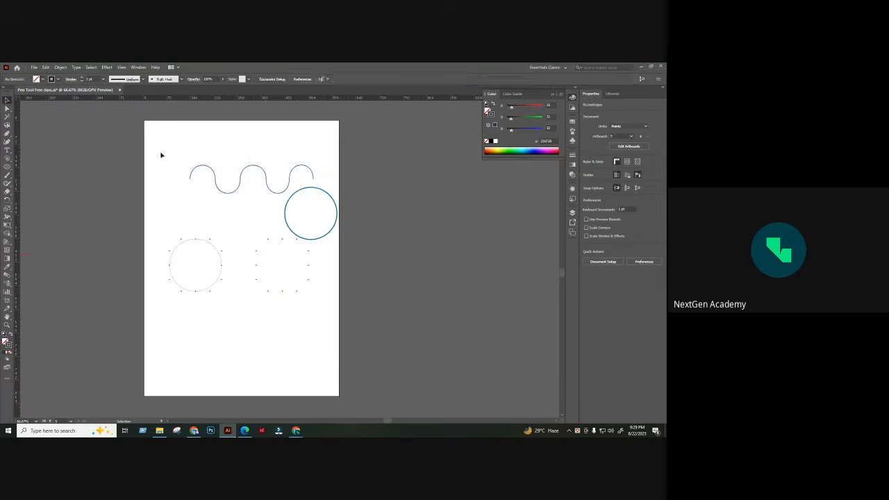
drag(161, 155, 351, 337)
drag(197, 266, 435, 170)
click(271, 216)
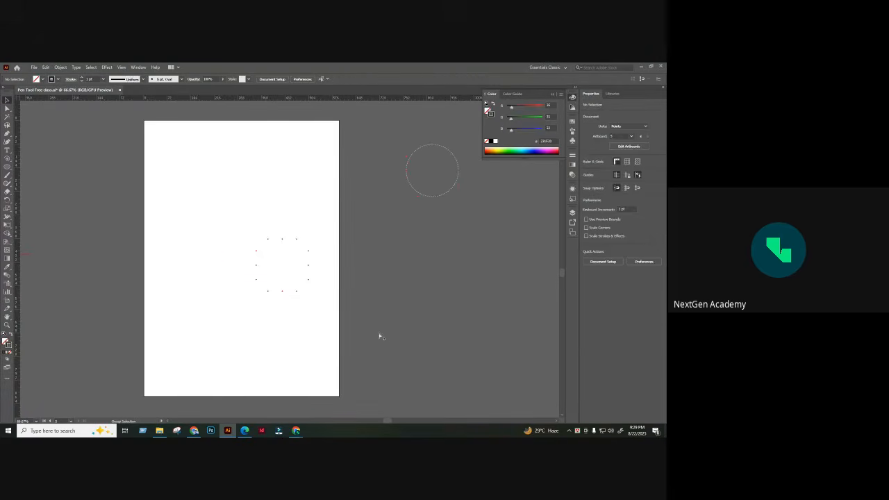
- Remove the remaining ring of guide dots from the practice artboard and paste the copied spiral onto it
key(ctrl+z)
key(ctrl+z)
key(ctrl+z)
key(ctrl+z)
key(ctrl+z)
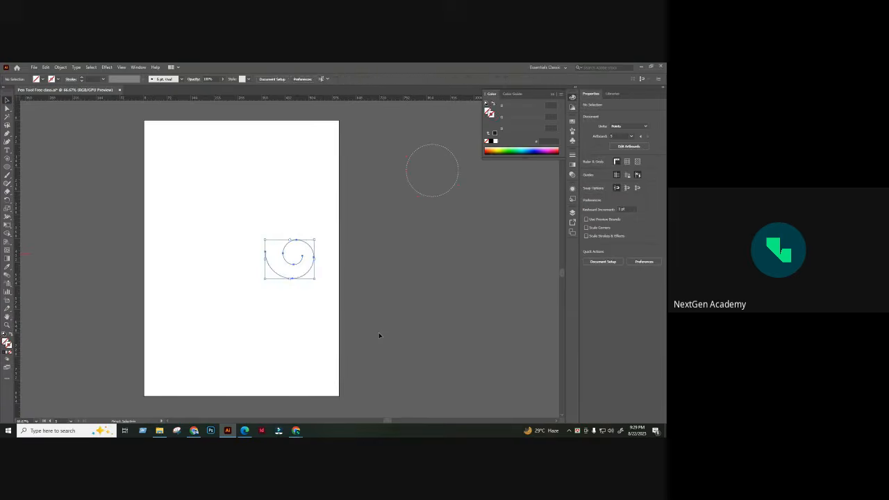
- Place a copy of the pasted dashed spiral at the artboard's left edge and delete the original on the right side
key(ctrl+plus)
key(ctrl+plus)
drag(316, 208, 369, 177)
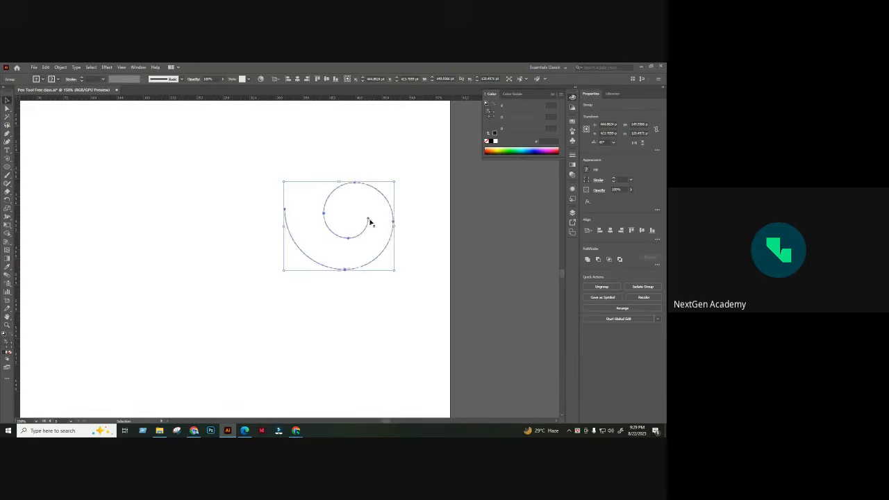
drag(369, 223, 85, 222)
click(301, 163)
drag(310, 167, 268, 206)
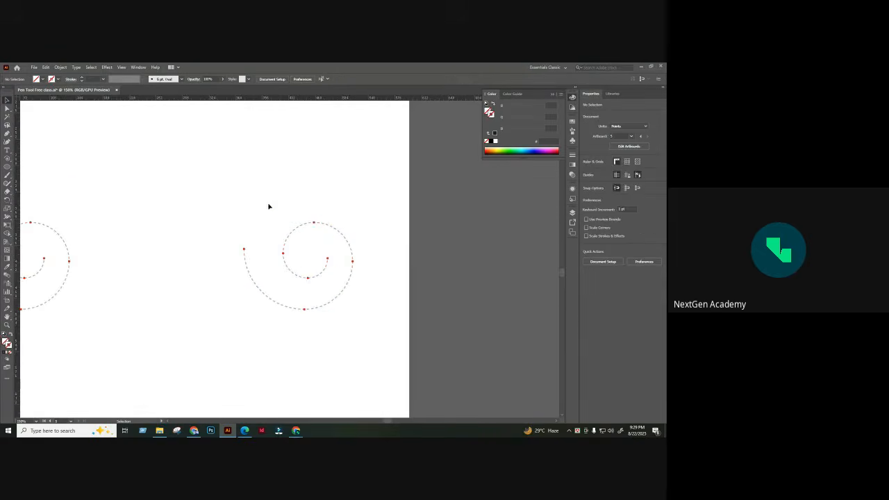
drag(183, 203, 243, 190)
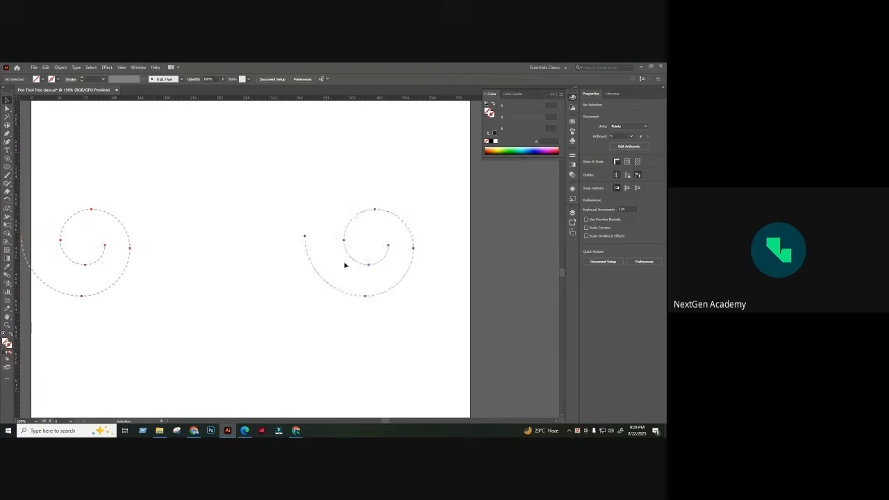
click(346, 264)
key(Delete)
drag(175, 189, 208, 183)
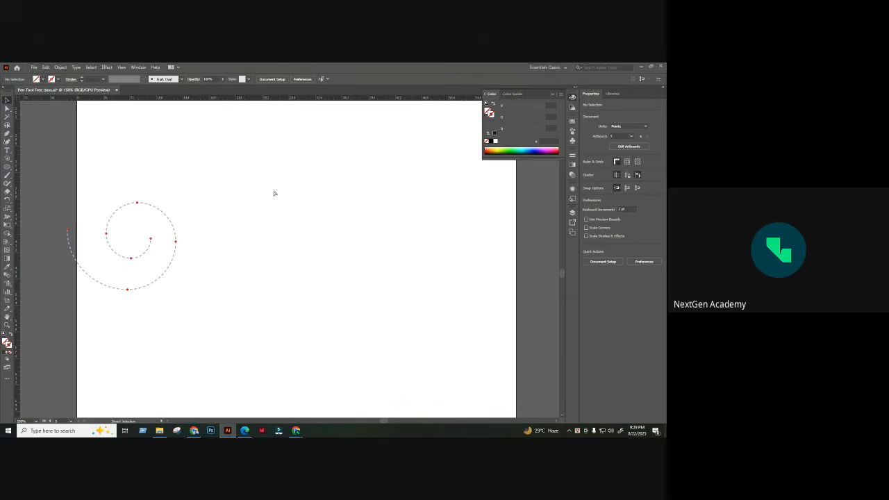
- Draw the spiral's small inner bottom arc freehand in the empty area beside the guide, using two Pen anchors with vertical handles
click(6, 133)
scroll(312, 222, right, 2)
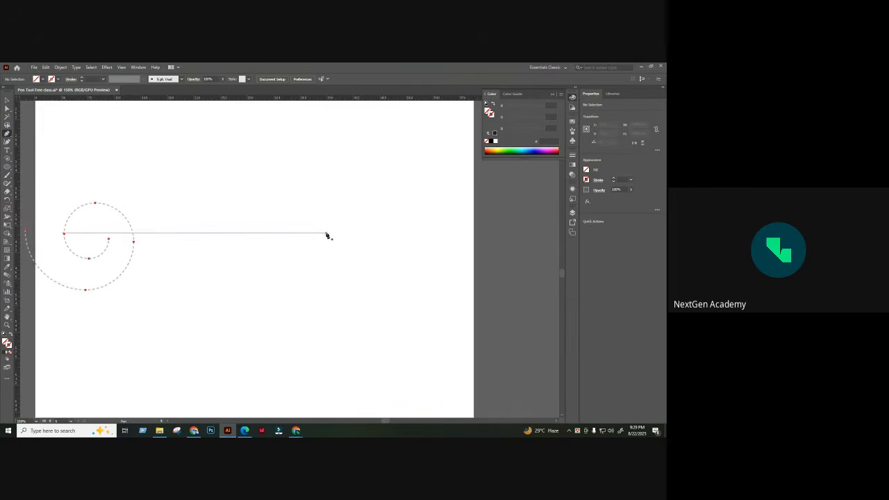
click(334, 235)
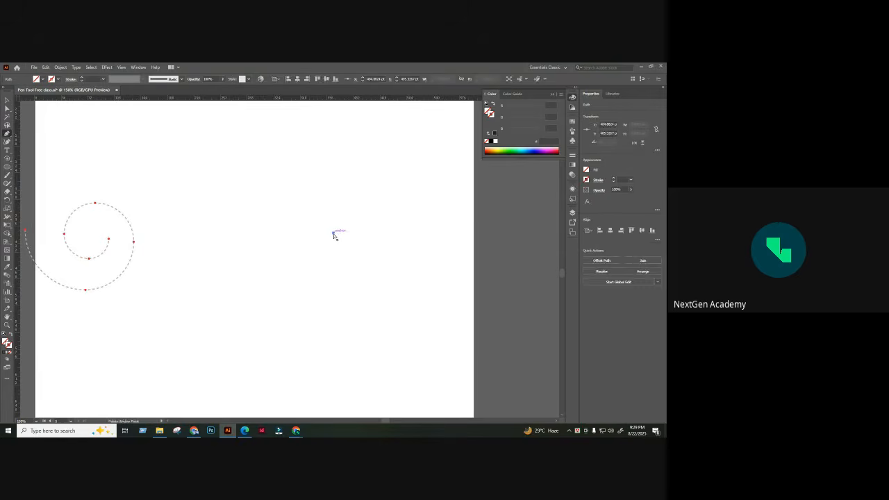
key(ctrl+z)
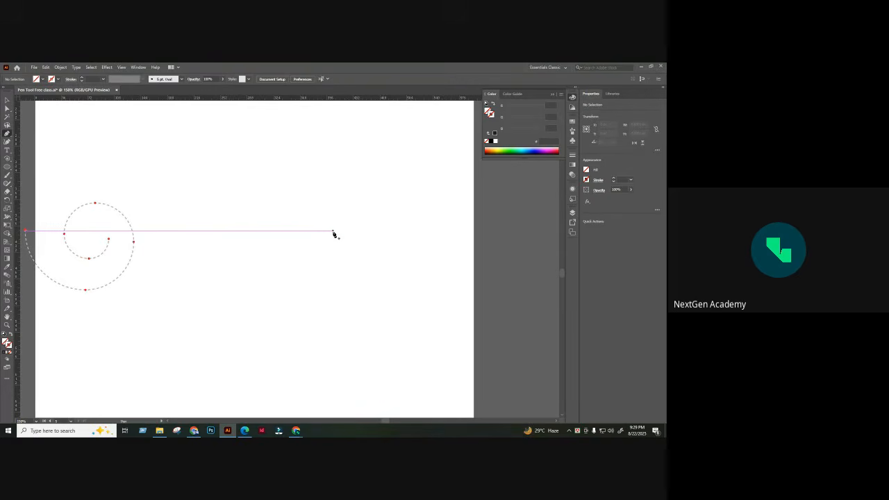
drag(334, 233, 334, 263)
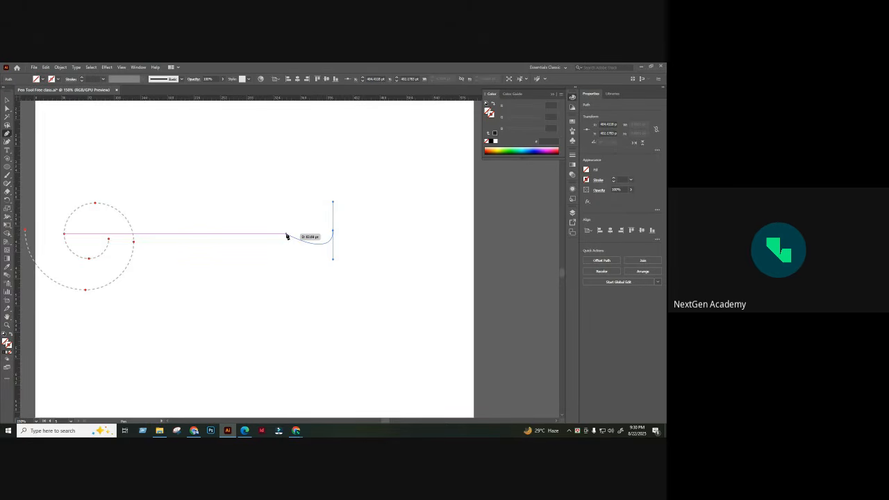
key(ctrl+plus)
drag(266, 250, 348, 197)
key(ctrl+z)
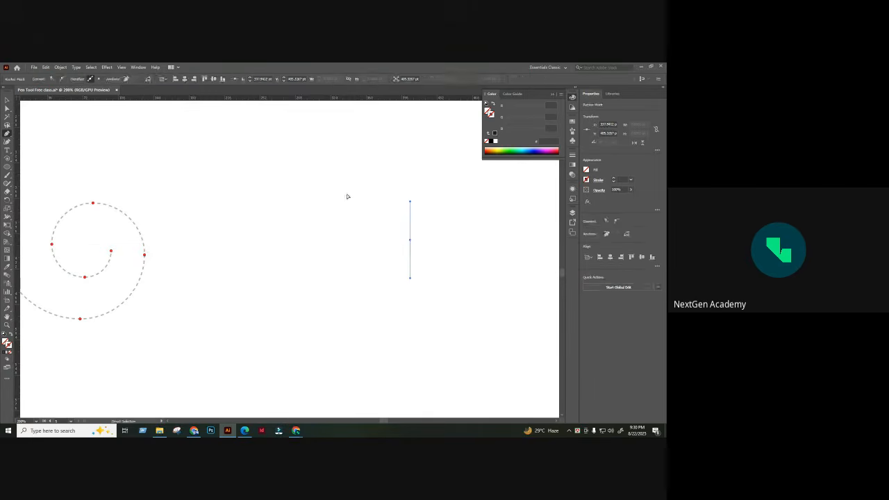
click(356, 244)
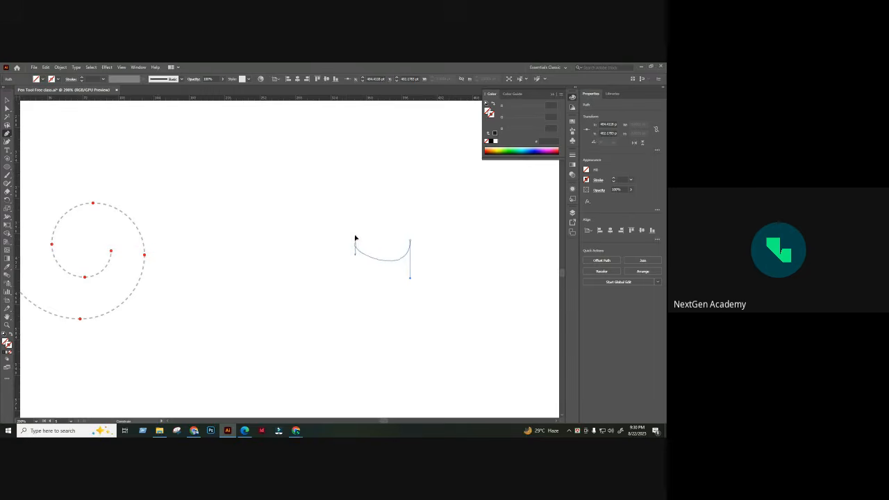
drag(356, 237, 355, 217)
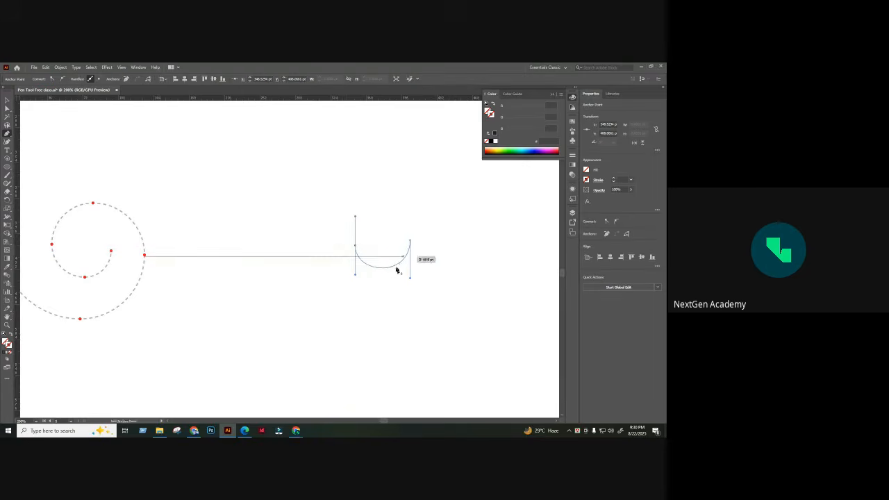
- Continue the Pen path with a larger top arc and a wide outer bottom arc, placing two more anchors with vertical handles
key(space)
drag(412, 232, 369, 209)
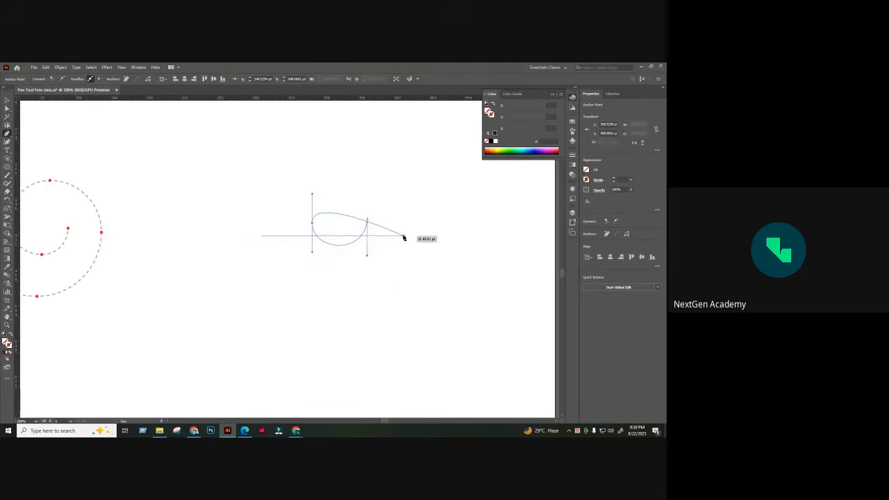
drag(403, 235, 413, 296)
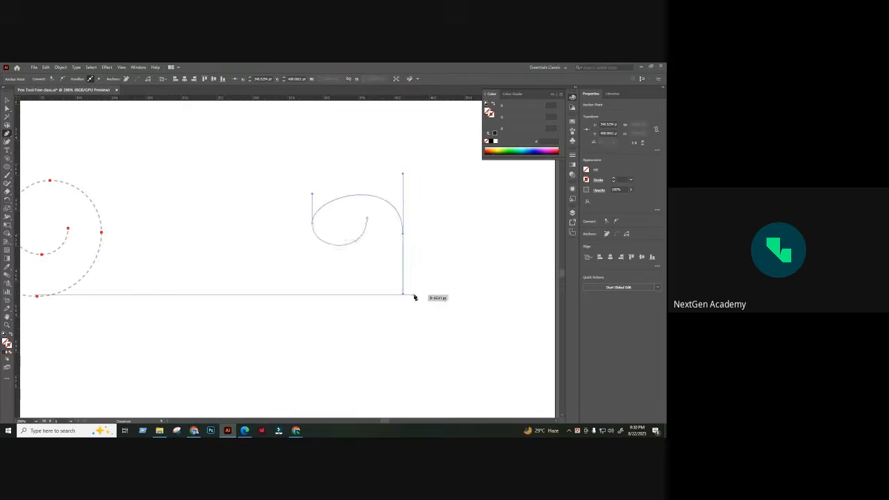
scroll(306, 285, left, 3)
scroll(292, 266, up, 3)
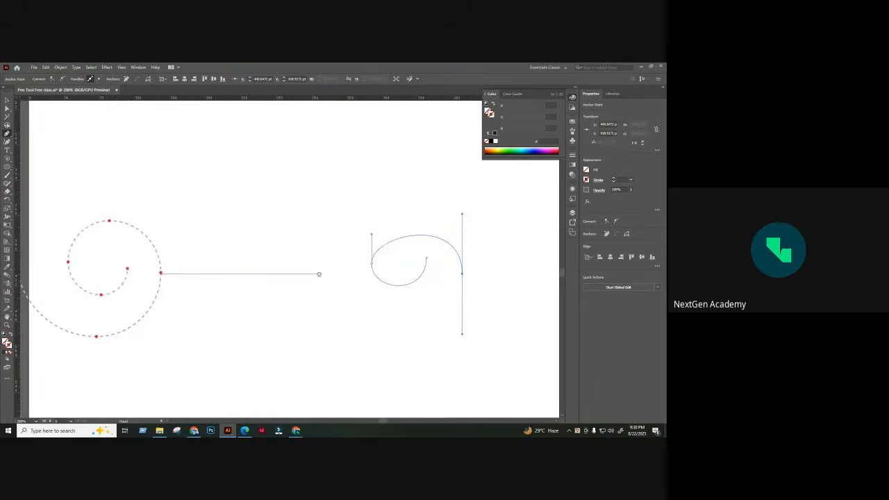
scroll(319, 276, left, 2)
drag(362, 259, 356, 176)
scroll(313, 198, right, 4)
scroll(278, 193, down, 1)
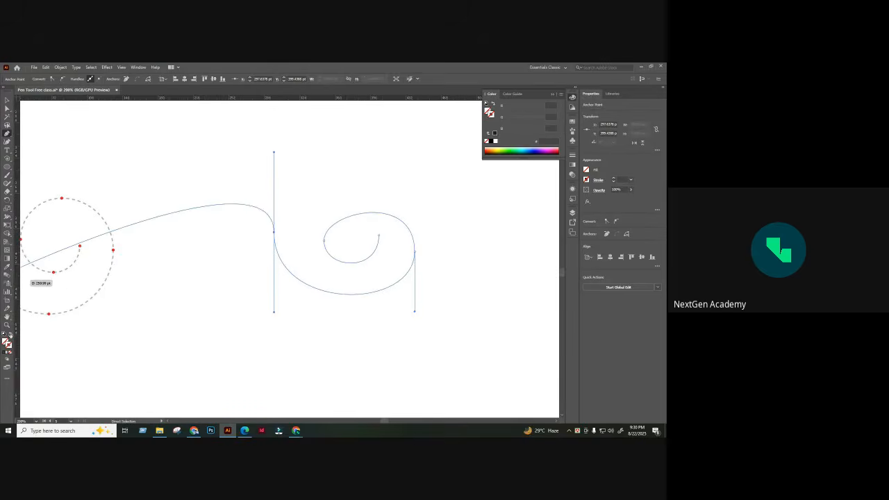
- Give the freehand spiral path a blue stroke colour
double_click(7, 343)
click(328, 220)
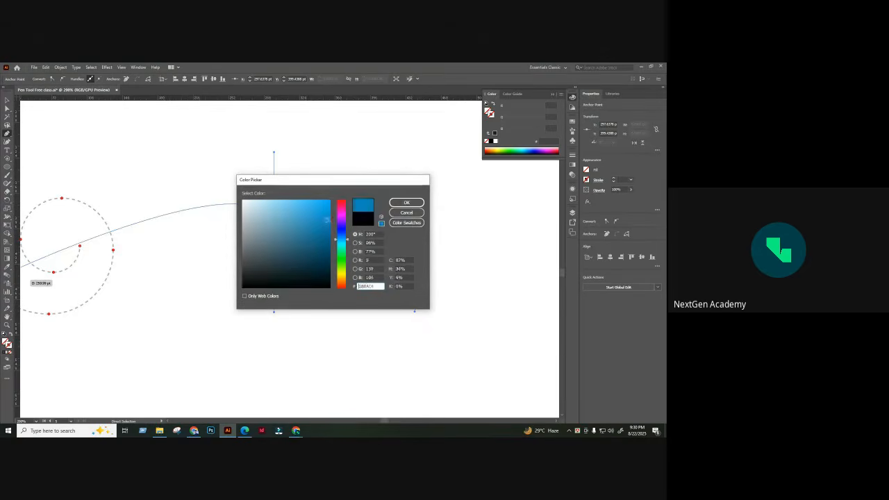
click(406, 204)
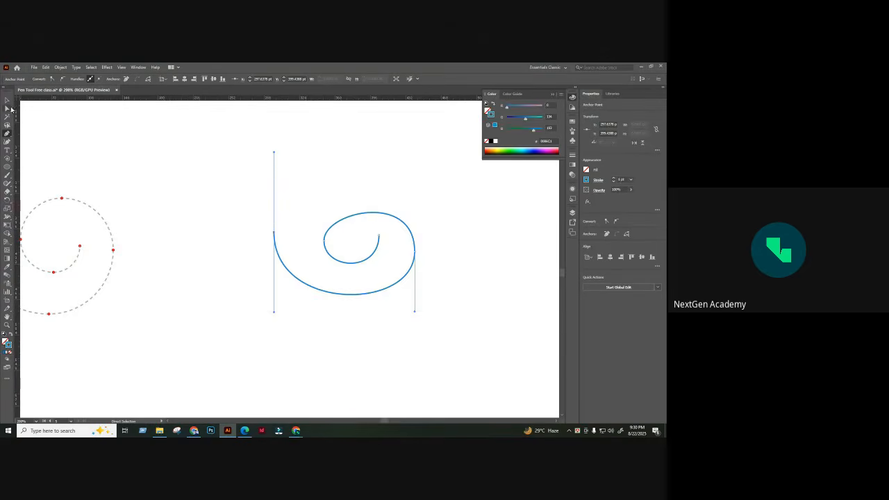
- Try tilting the handles of the spiral's right anchor and inner left anchor outward with Direct Selection, and undo both changes
click(8, 109)
click(250, 187)
drag(250, 188, 153, 187)
click(176, 235)
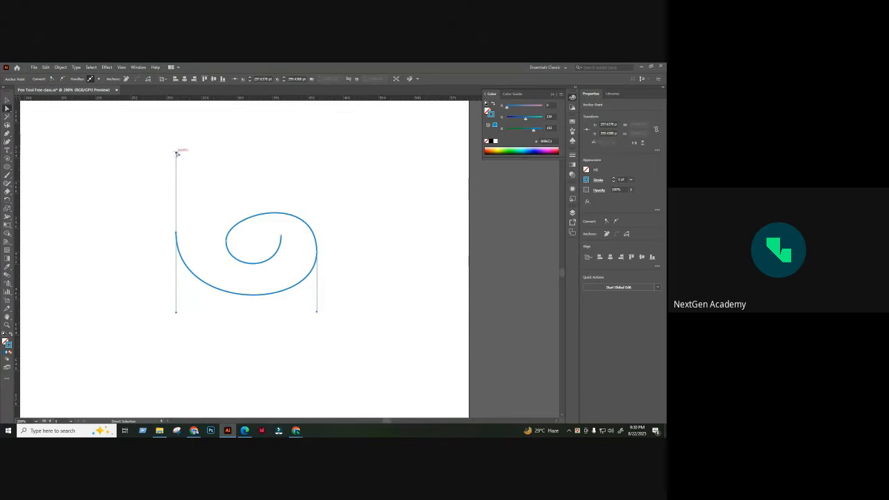
click(317, 242)
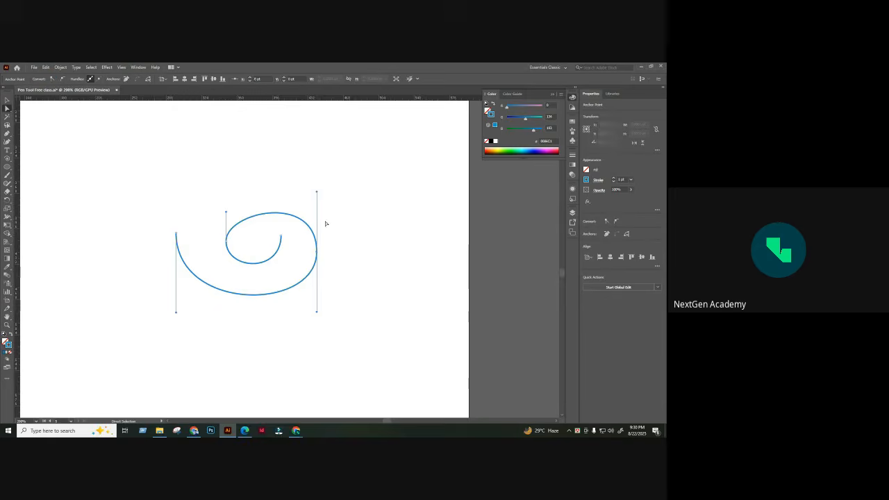
drag(317, 192, 341, 195)
click(342, 218)
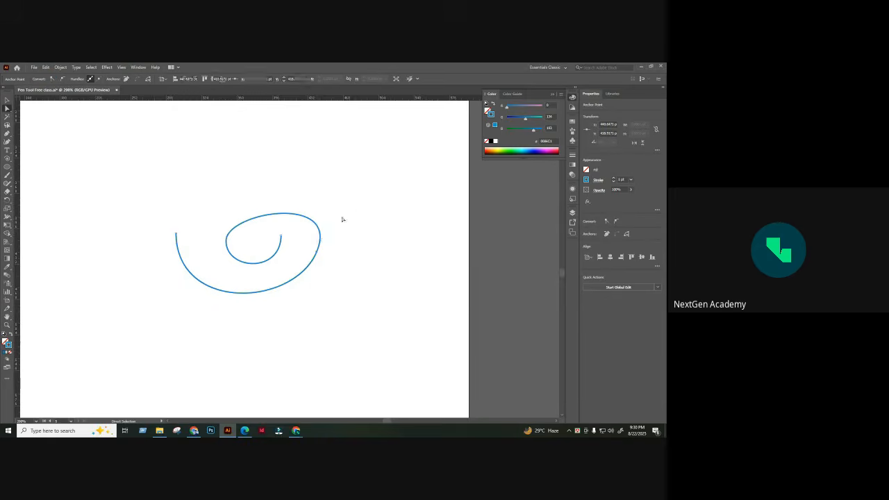
click(226, 240)
drag(227, 213, 206, 192)
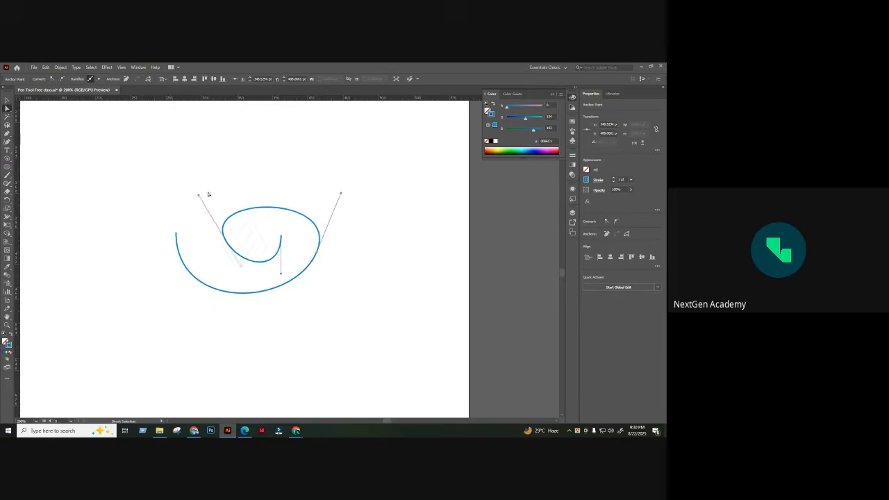
key(ctrl+z)
key(v)
key(ctrl+z)
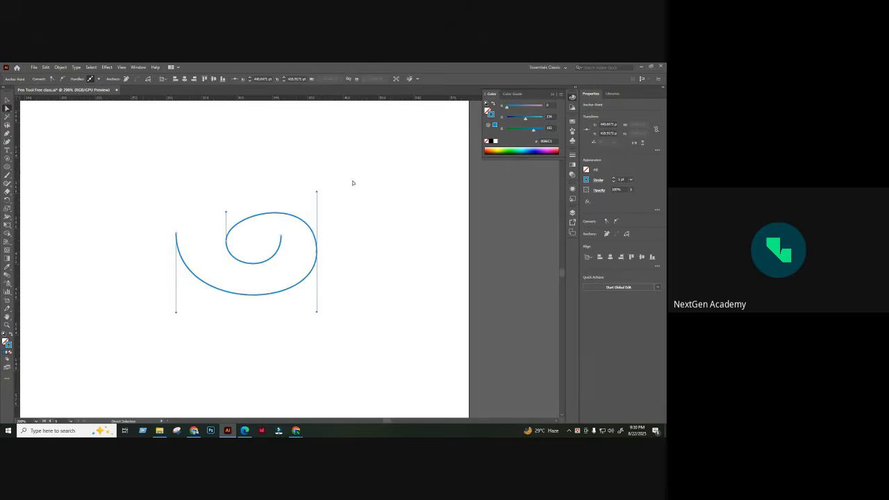
click(352, 183)
key(ctrl+plus)
key(ctrl+plus)
key(a)
drag(357, 190, 377, 290)
key(v)
key(ctrl+plus)
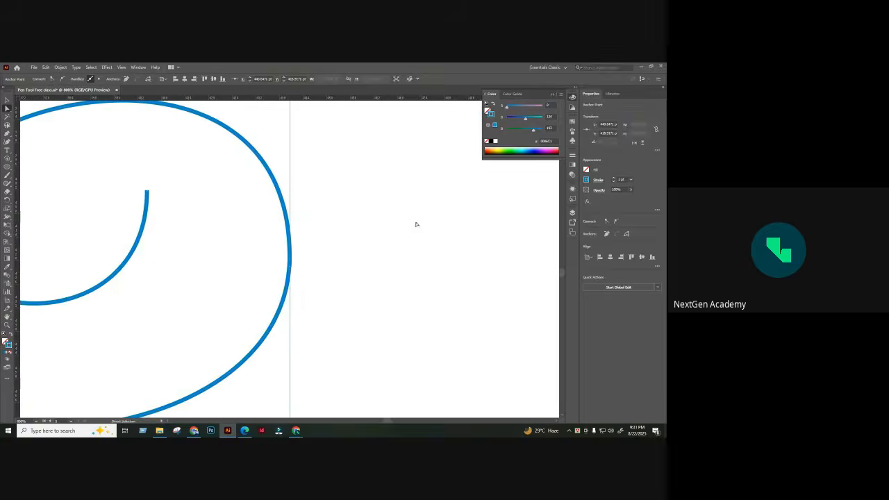
- Lengthen the inner left anchor's upper handle straight upward with Direct Selection to make the spiral's top arc rounder
key(ctrl+minus)
key(ctrl+minus)
key(ctrl+minus)
key(a)
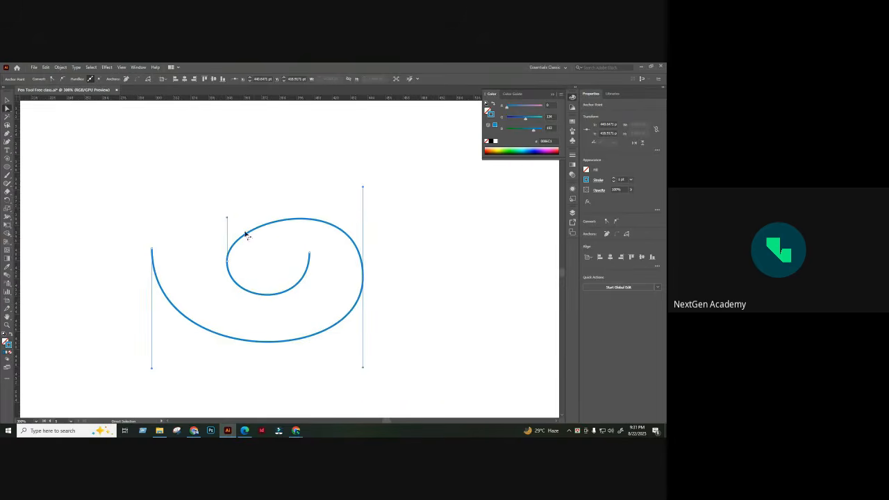
click(265, 212)
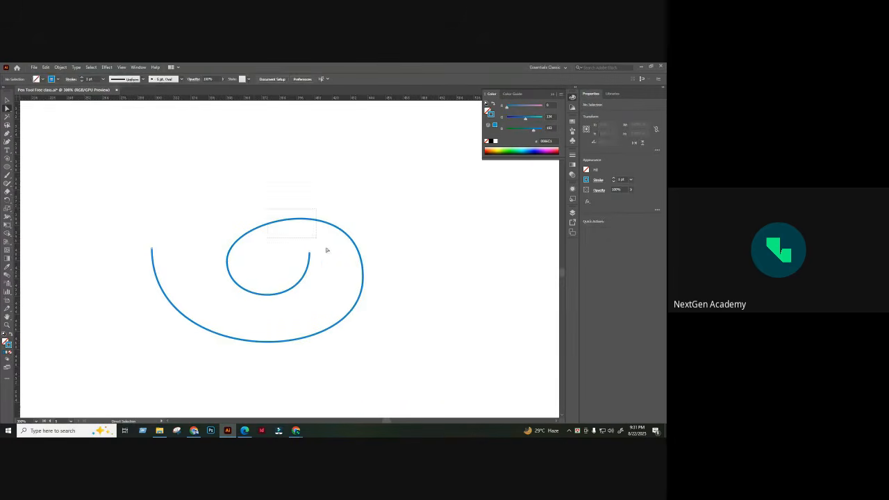
click(235, 244)
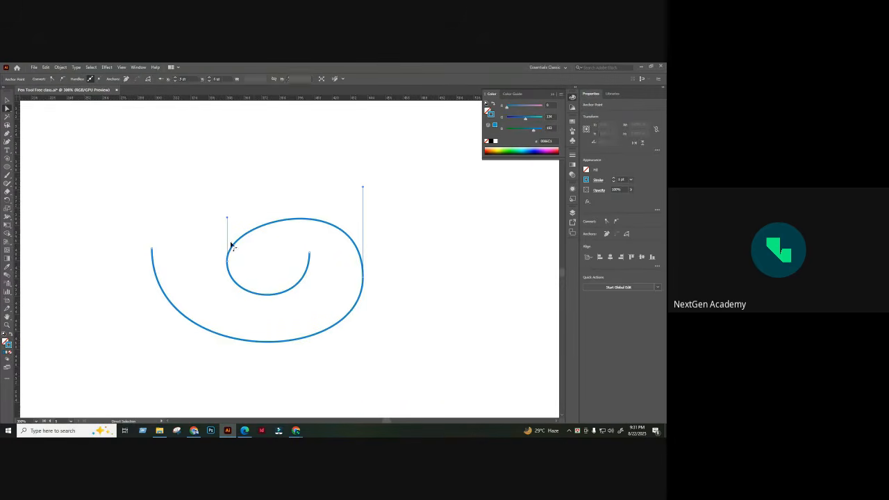
click(376, 267)
drag(200, 225, 250, 258)
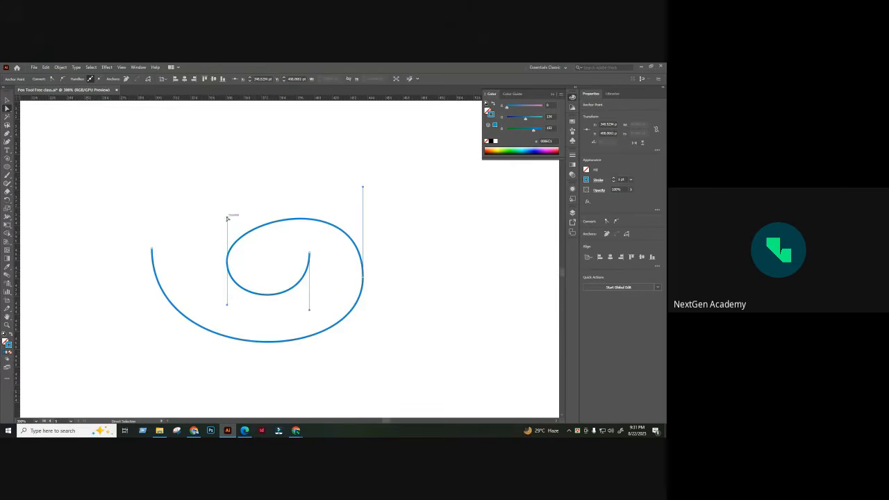
drag(227, 218, 226, 192)
click(359, 211)
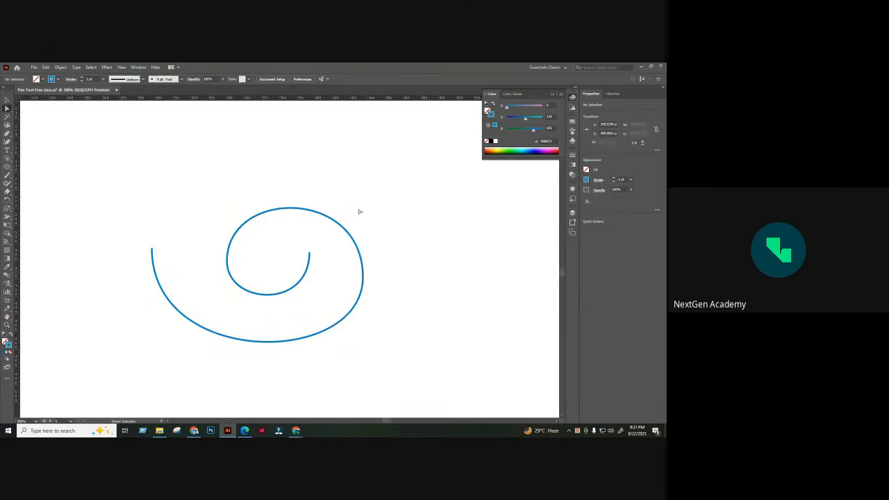
- Lengthen the right anchor's lower handle straight downward to make the spiral's outer bottom arc fuller
click(357, 307)
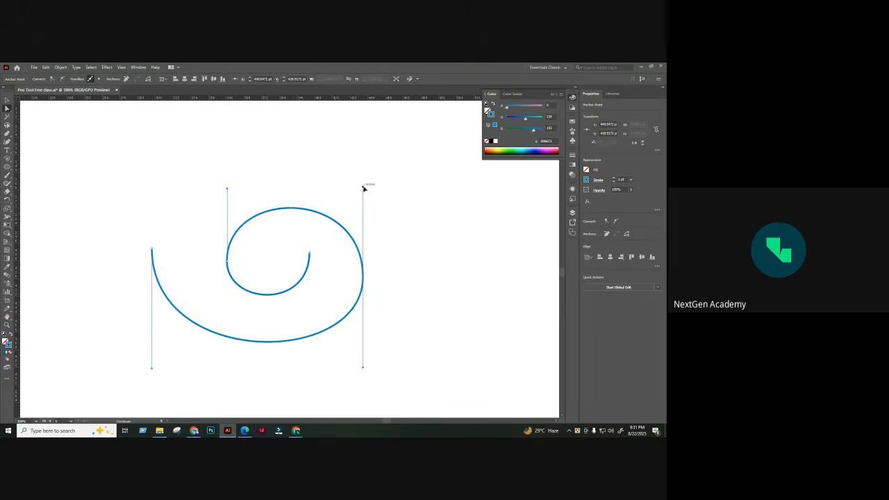
click(382, 268)
scroll(368, 229, down, 1)
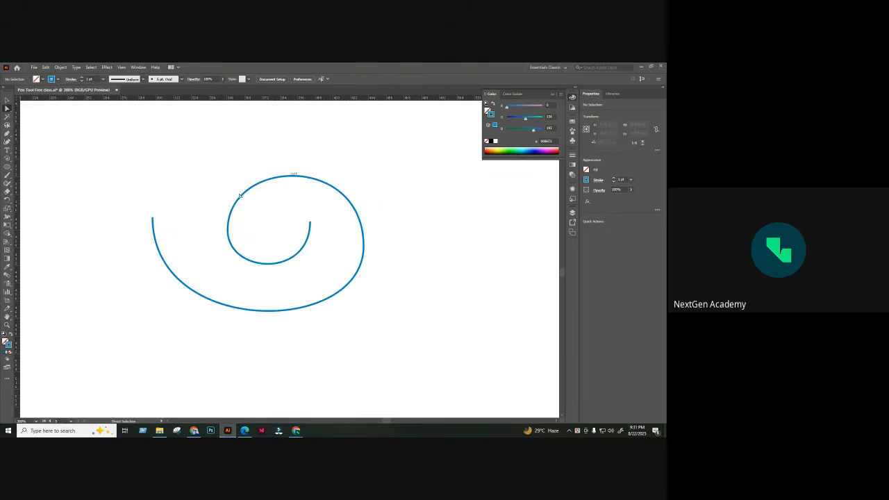
scroll(379, 229, down, 1)
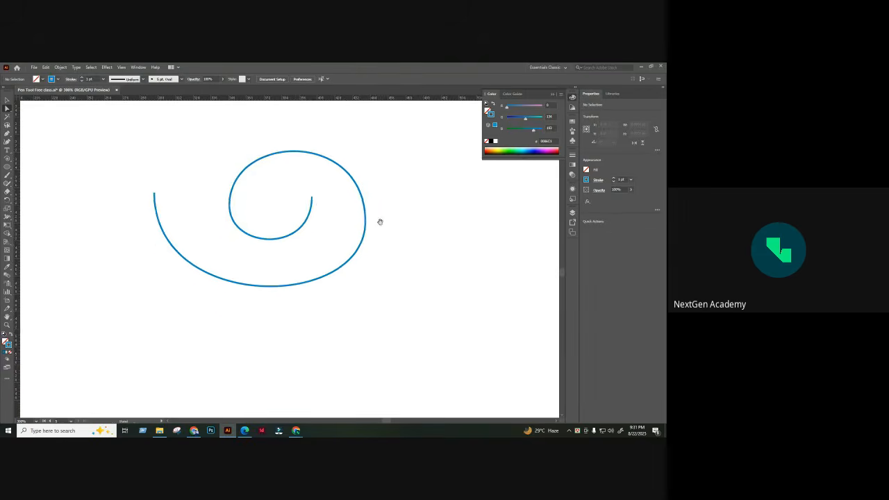
click(352, 277)
scroll(333, 275, down, 1)
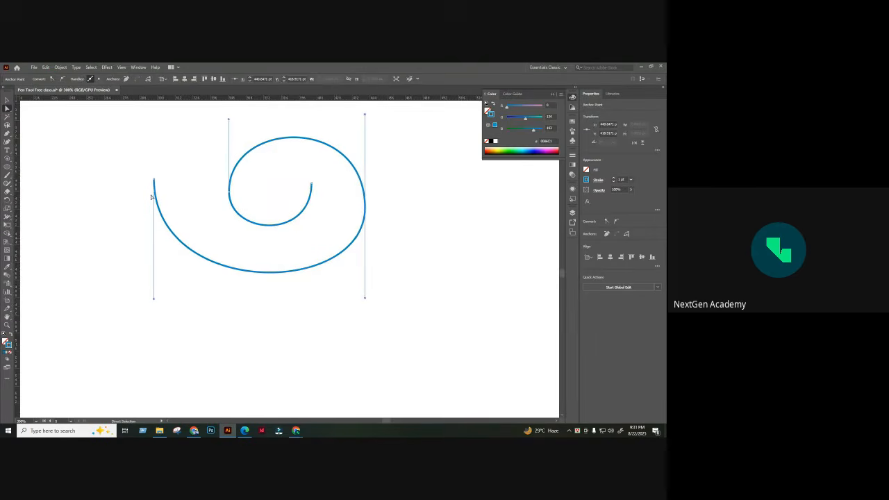
click(359, 282)
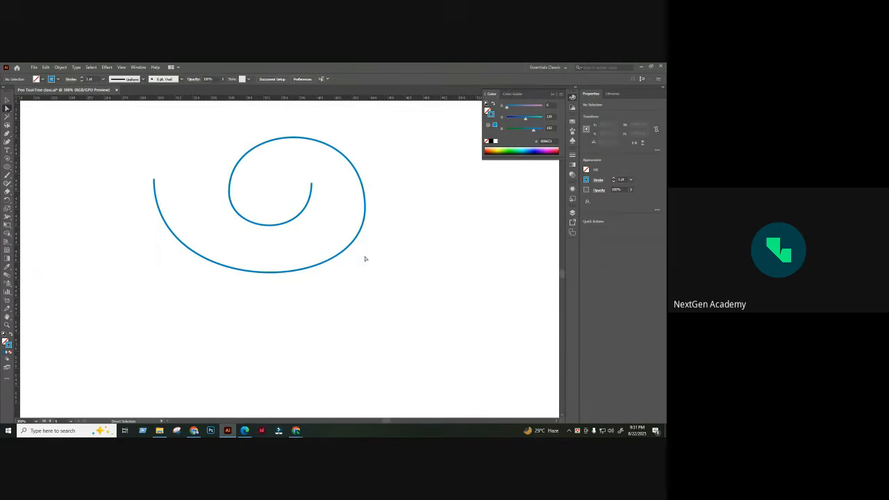
click(365, 208)
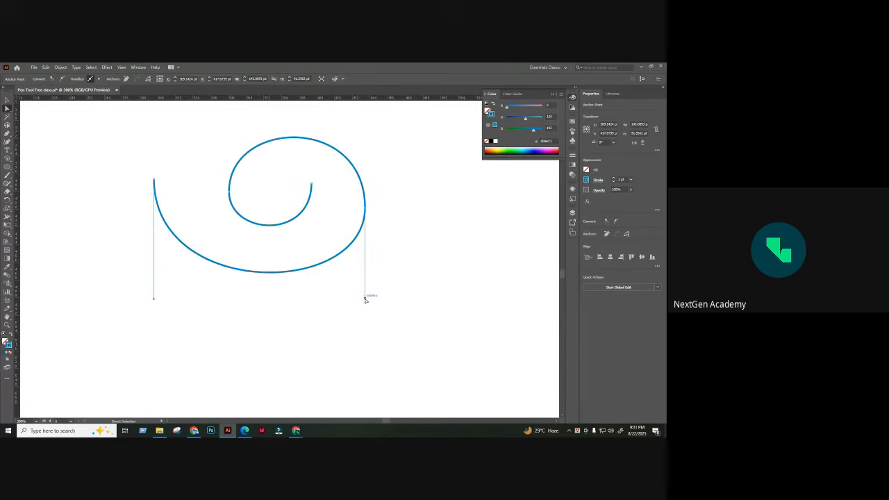
drag(366, 298, 366, 335)
click(401, 304)
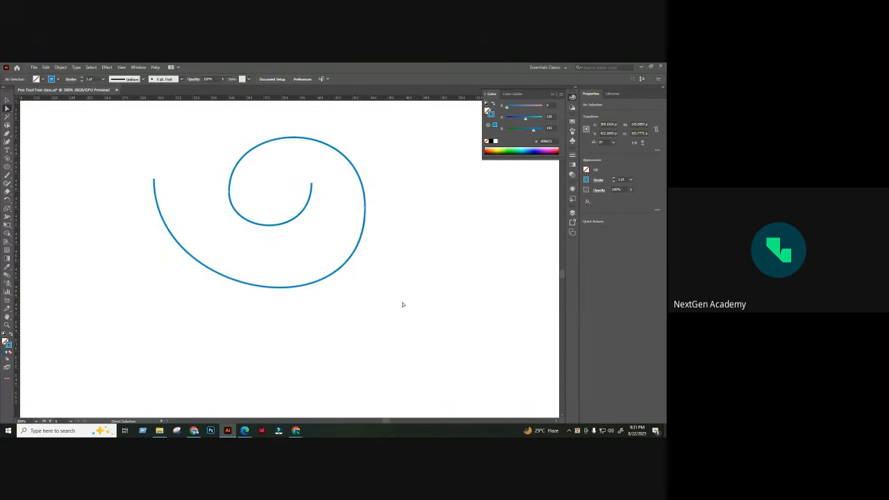
- Lengthen the outer left endpoint's lower handle straight downward with Direct Selection to make the spiral's outer bottom arc fuller
drag(193, 276, 216, 292)
drag(209, 236, 181, 272)
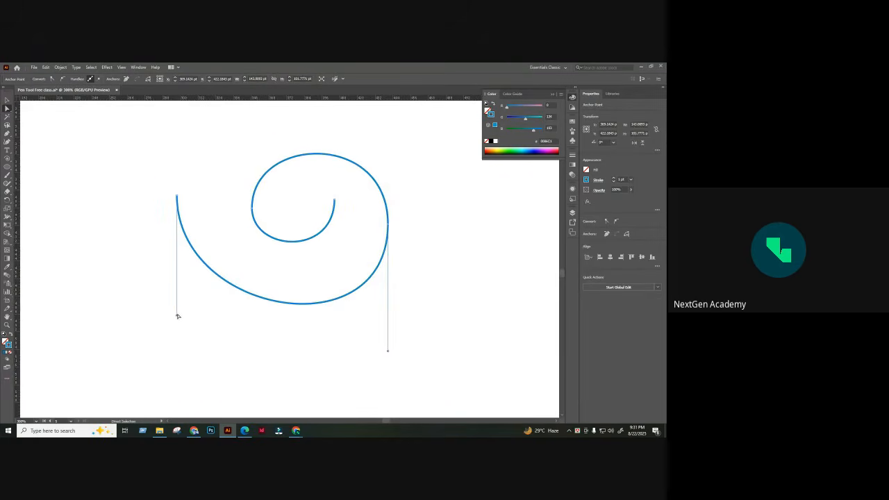
drag(177, 317, 176, 333)
click(434, 258)
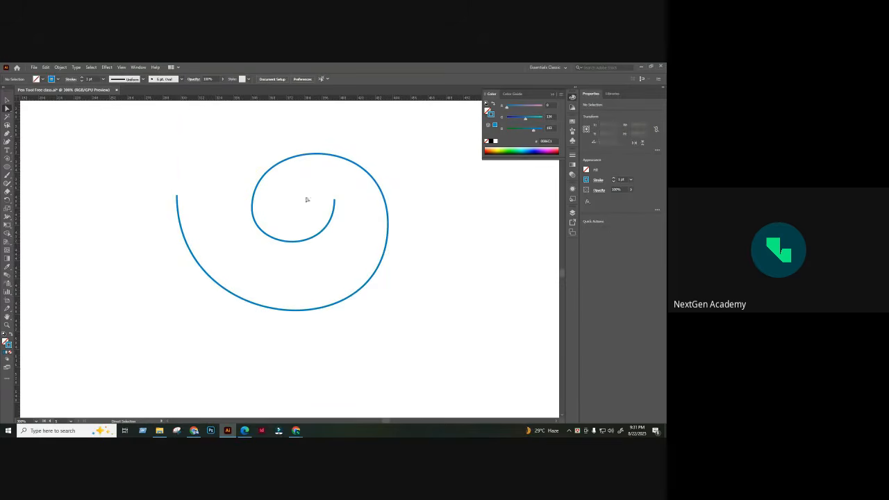
- Move the spiral's inner left anchor slightly upward and lengthen its lower handle downward to round the inner curl
drag(306, 199, 332, 244)
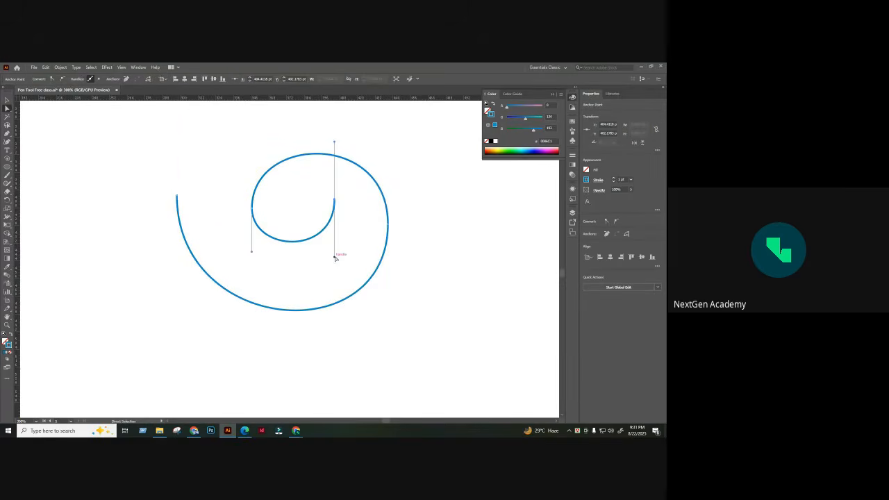
click(312, 210)
scroll(295, 217, up, 1)
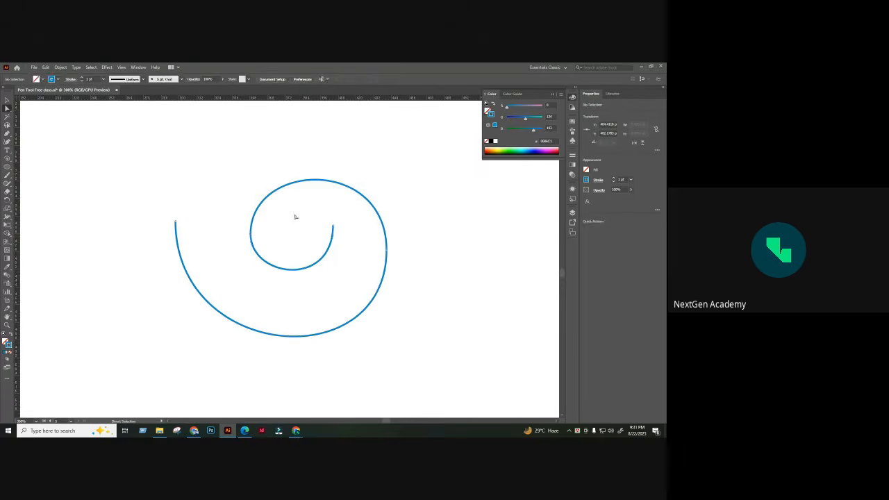
click(250, 238)
drag(250, 238, 251, 225)
drag(252, 271, 256, 284)
click(301, 218)
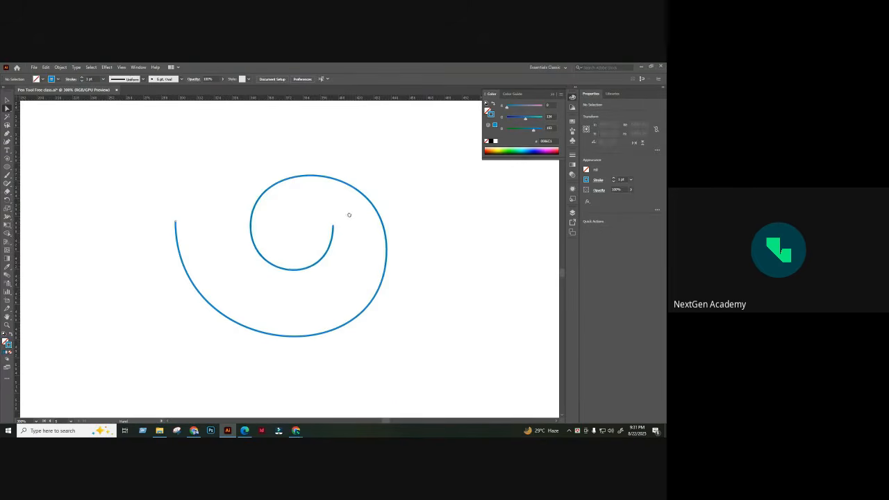
- Lengthen the right anchor's upper handle slightly upward, and try tilting it outward before undoing that tilt
drag(350, 214, 355, 209)
key(ctrl+minus)
key(ctrl+minus)
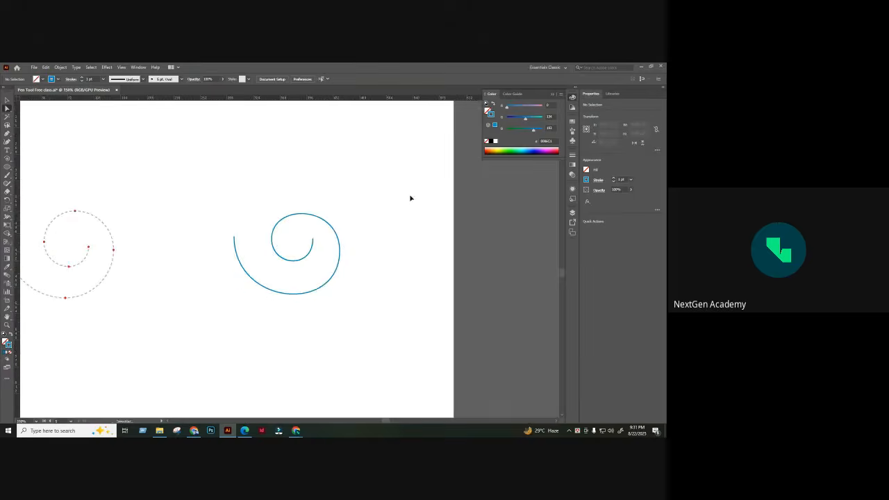
key(ctrl+plus)
key(ctrl+plus)
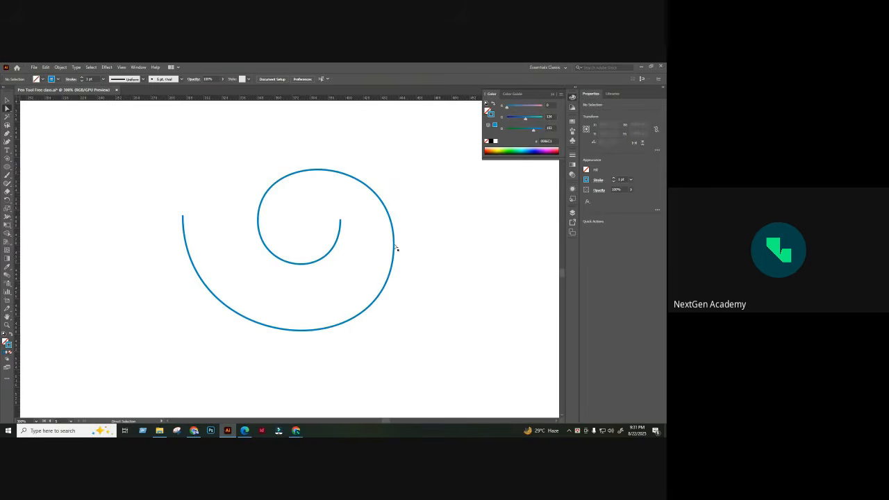
click(390, 227)
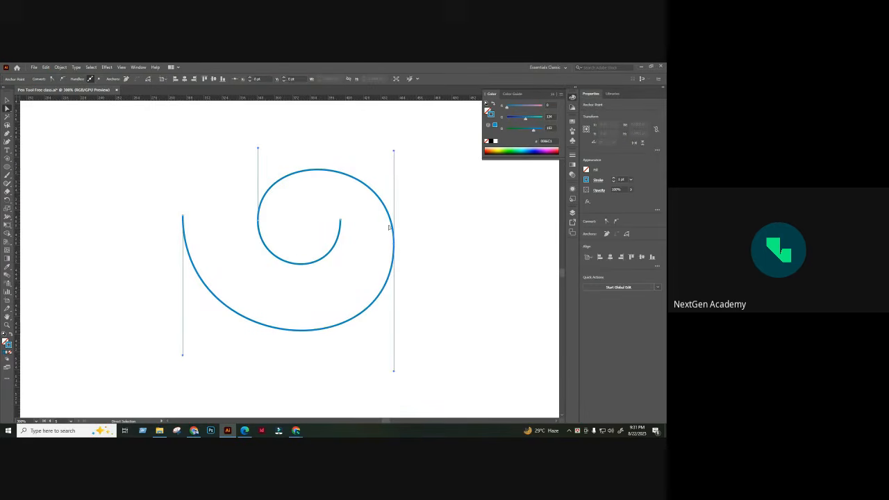
drag(394, 149, 394, 146)
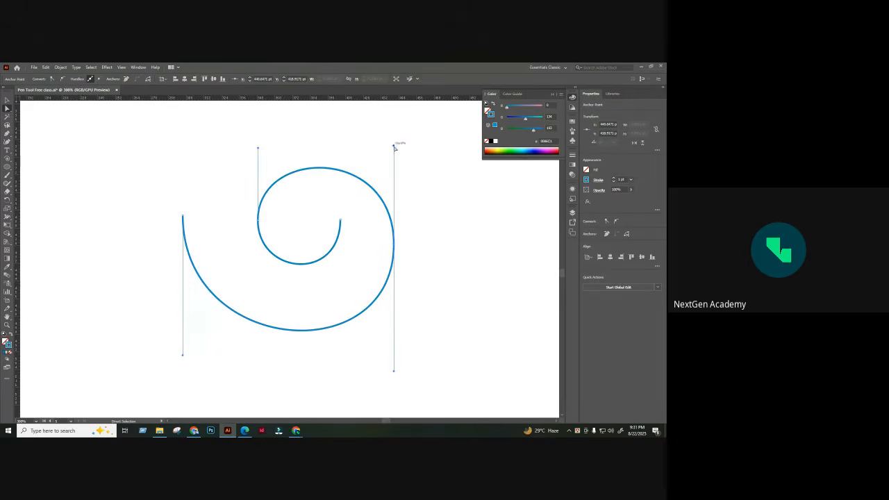
drag(393, 146, 432, 155)
key(ctrl+z)
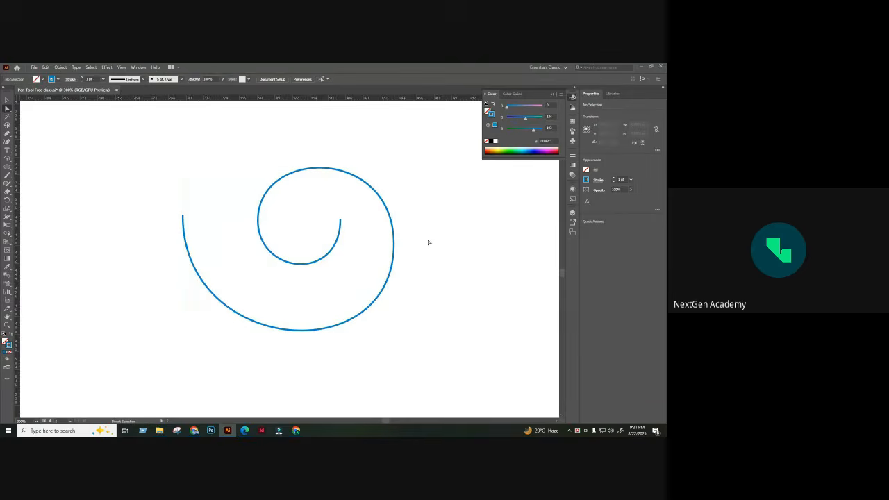
- Show all of the spiral's handles and extend the upper handles of its inner left and right anchors slightly upward
key(ctrl+minus)
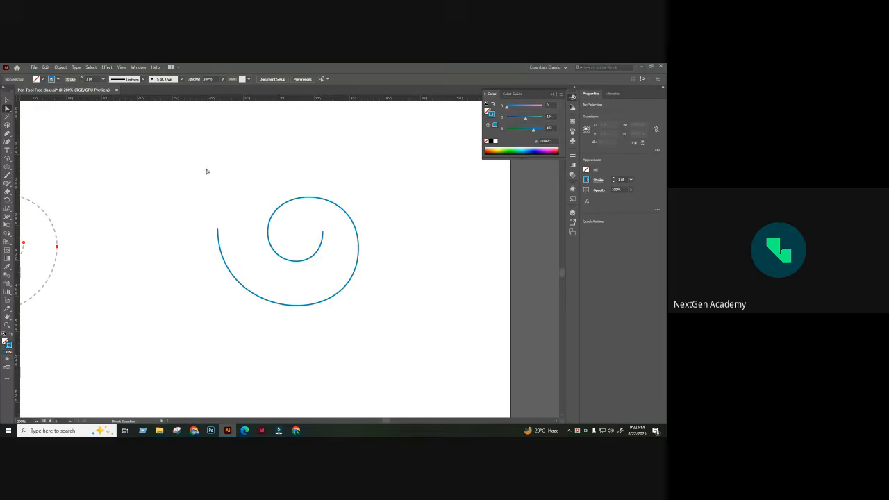
key(ctrl+a)
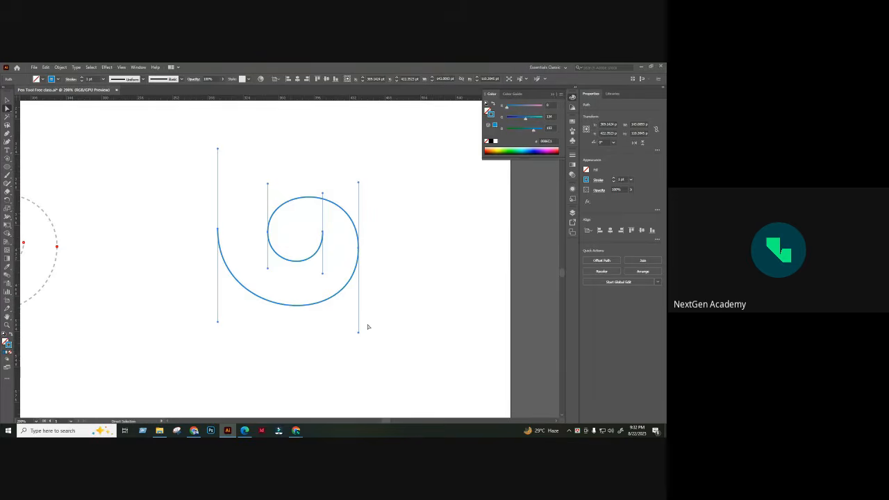
drag(268, 186, 268, 181)
drag(360, 182, 358, 181)
click(379, 257)
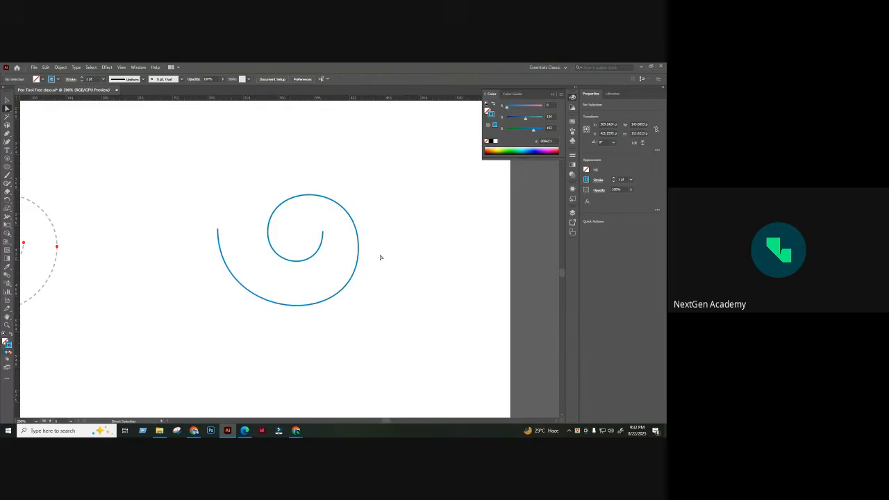
- Extend the outer left endpoint's lower handle slightly downward and nudge the spiral's right anchor slightly upward
click(223, 279)
drag(217, 322, 218, 328)
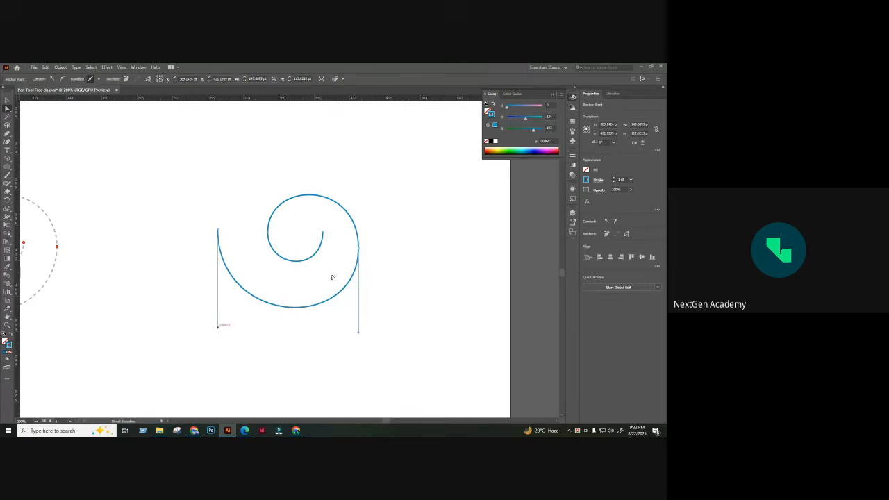
click(378, 241)
drag(385, 245, 396, 248)
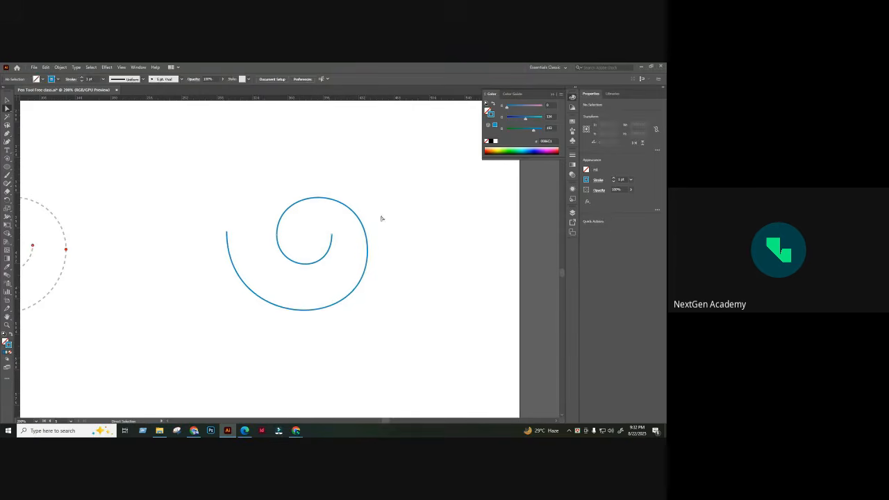
click(366, 248)
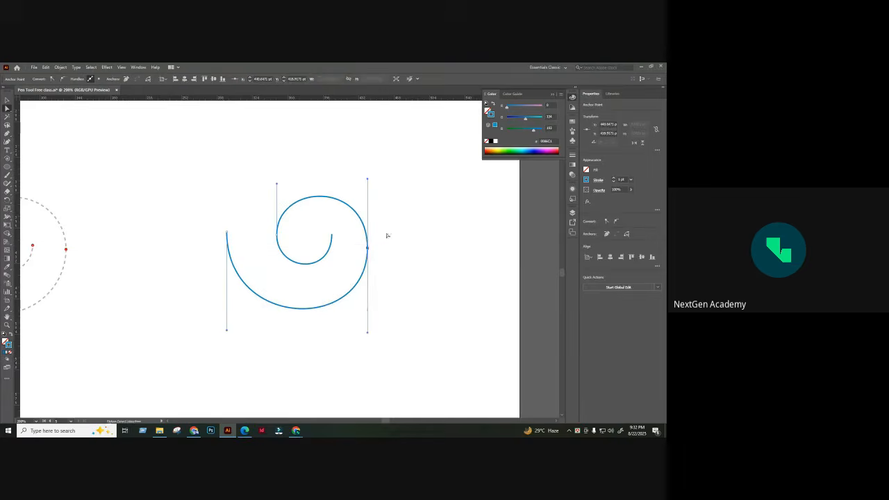
click(389, 234)
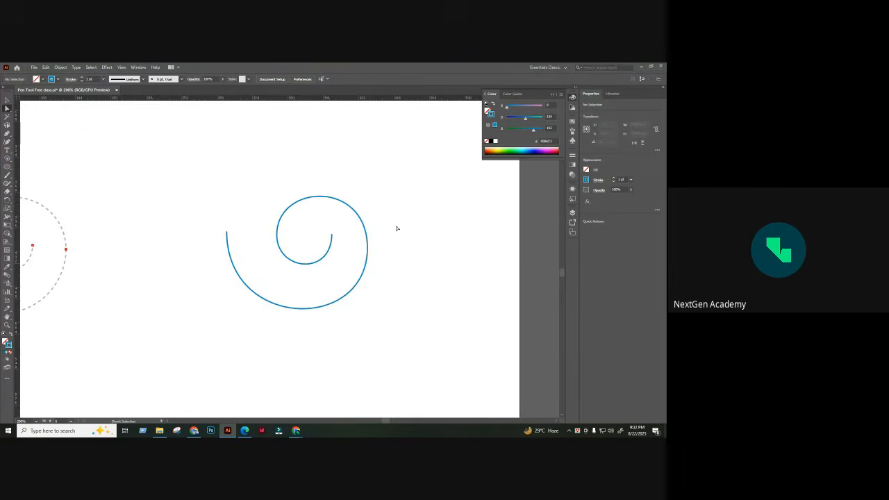
- Examine the spiral's smoothness at 100% zoom and up close, including the vertical handles of its top arc
key(ctrl+1)
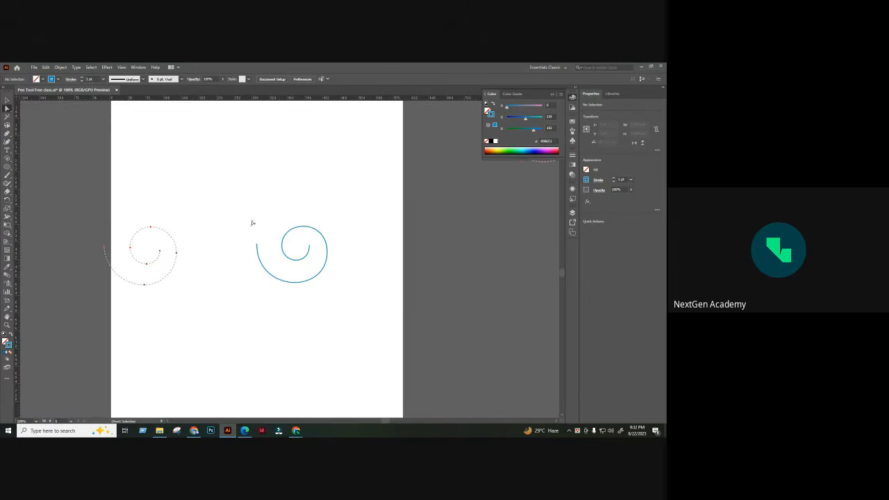
key(ctrl+equal)
key(ctrl+equal)
key(ctrl+equal)
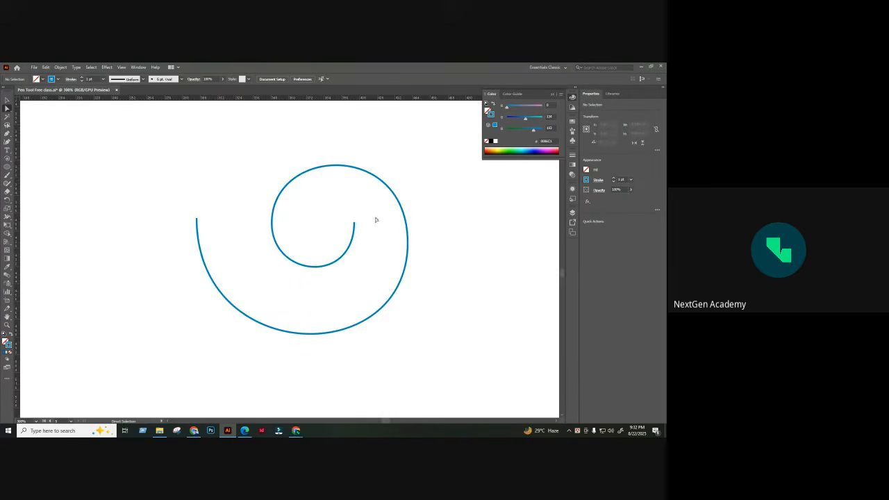
drag(269, 166, 312, 238)
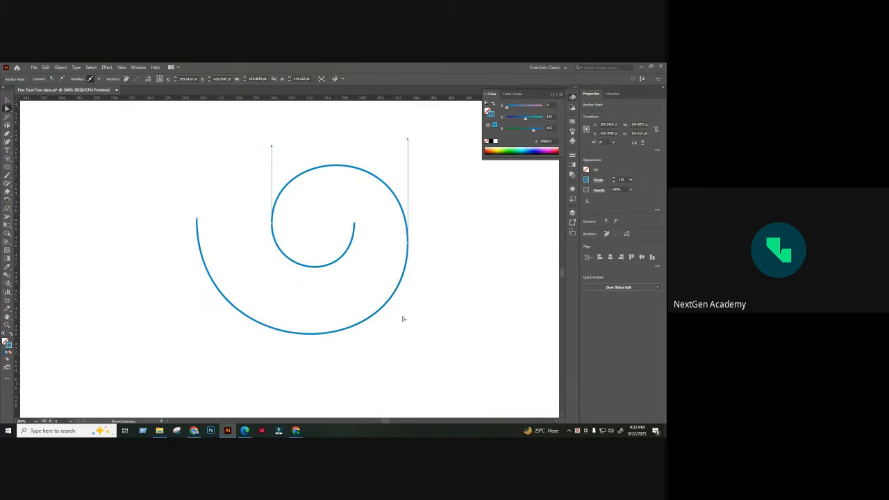
click(423, 285)
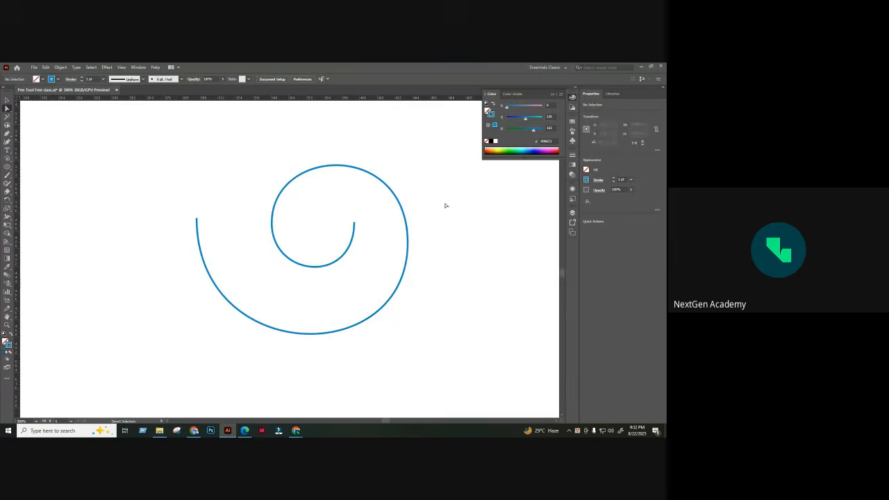
- Draw a second, smaller spiral freehand below the first with the Pen tool, using four anchors with slanted handles
drag(438, 298, 243, 243)
drag(254, 296, 380, 163)
click(6, 135)
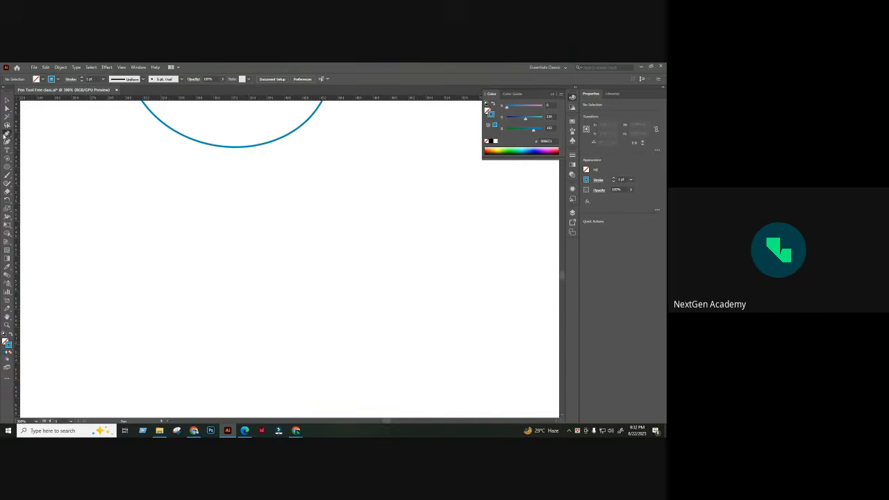
click(226, 292)
drag(232, 242, 268, 221)
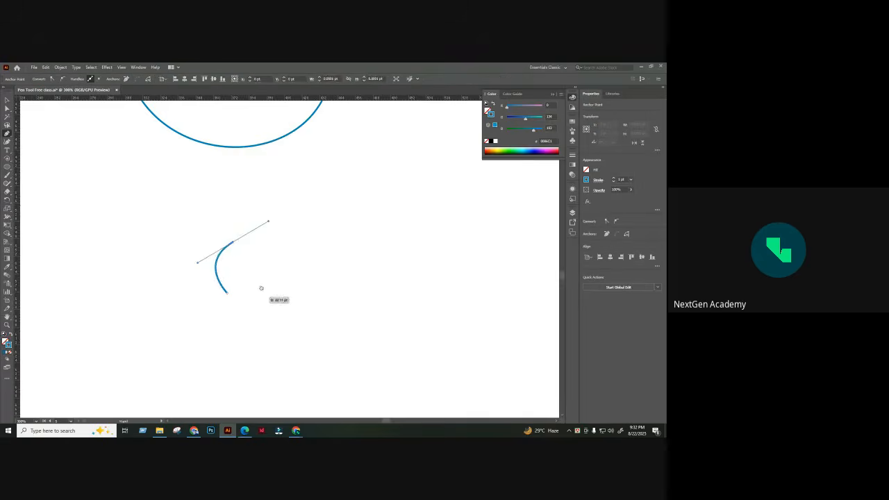
drag(261, 288, 288, 239)
drag(288, 305, 259, 357)
drag(175, 302, 203, 344)
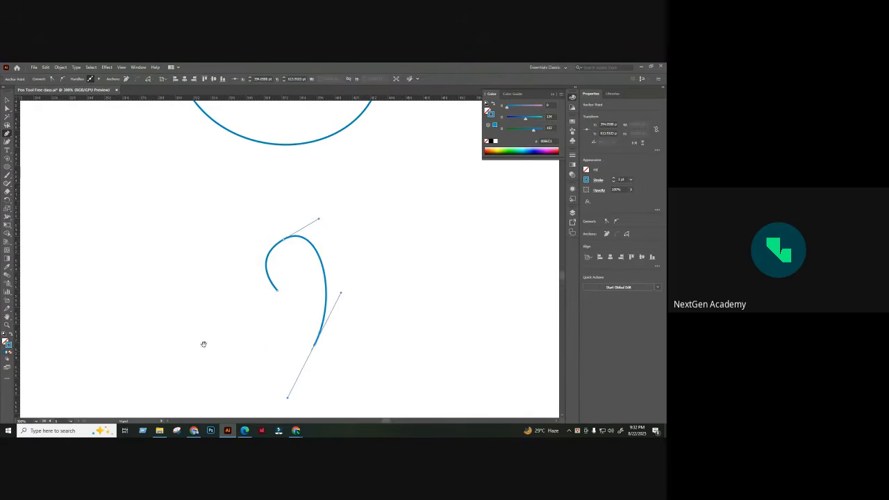
drag(191, 268, 208, 190)
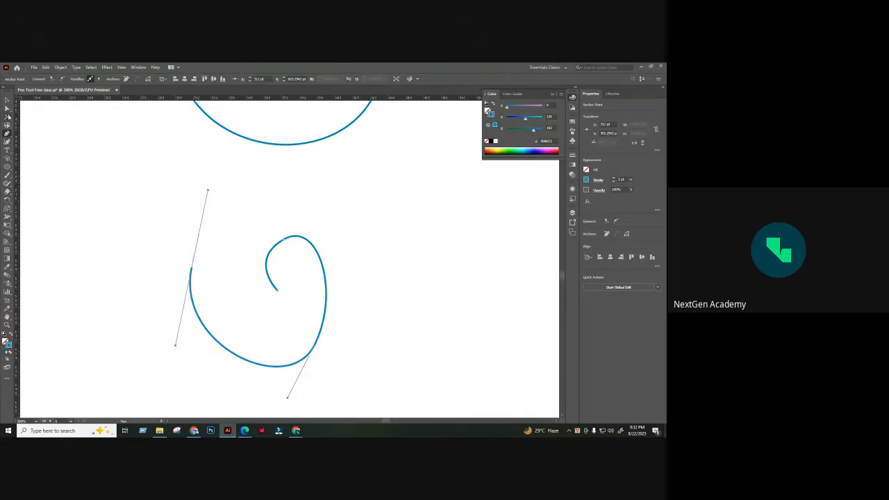
- Round the second spiral's right side by pulling the facing handles of its top and lower right anchors outward, and lower its inner endpoint
key(a)
click(326, 270)
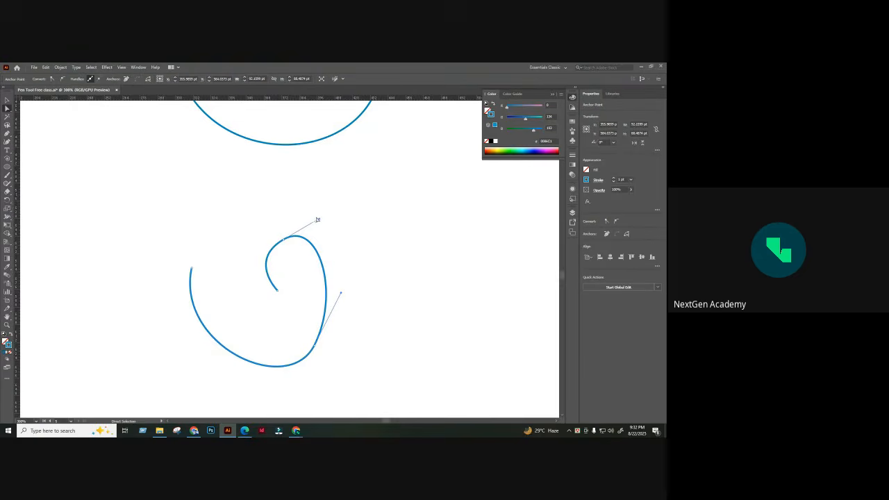
drag(317, 220, 337, 225)
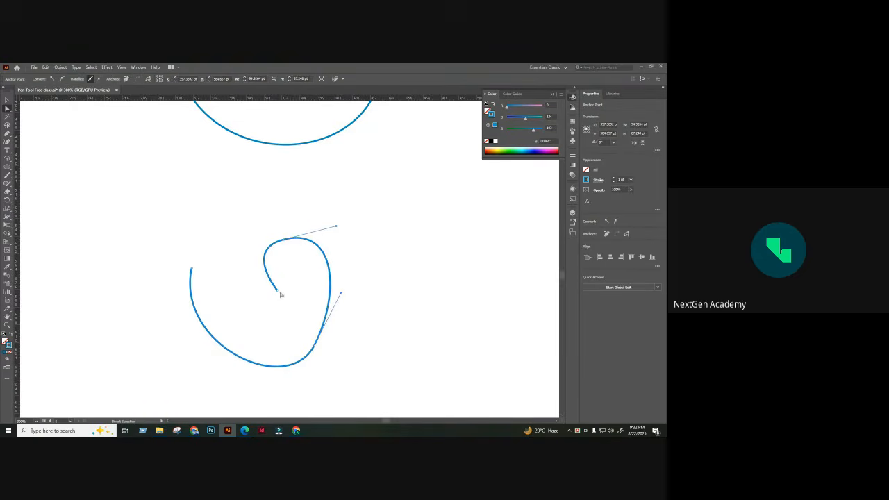
mouse_move(280, 295)
mouse_down()
mouse_move(274, 312)
mouse_move(370, 367)
mouse_up()
click(335, 248)
drag(335, 277, 357, 285)
click(381, 274)
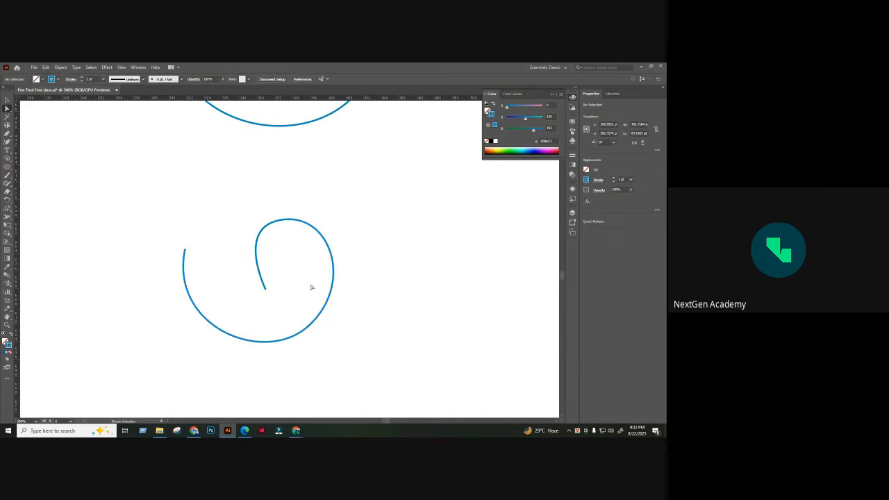
- Add an anchor point on the second spiral just before its inner end with the Add Anchor Point tool
drag(251, 278, 288, 303)
click(291, 307)
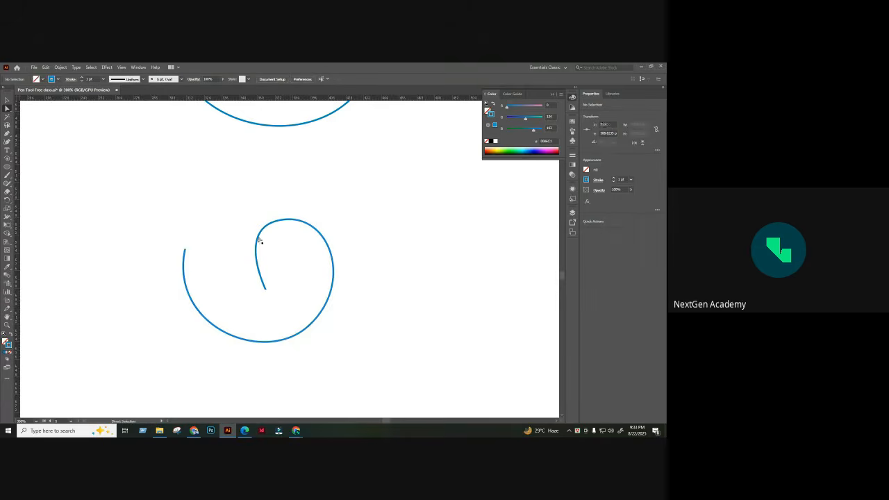
click(266, 291)
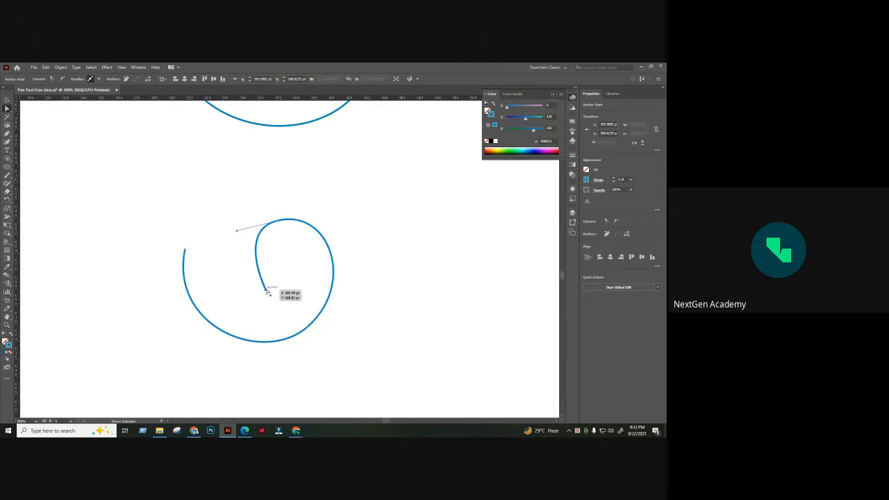
click(5, 135)
click(21, 142)
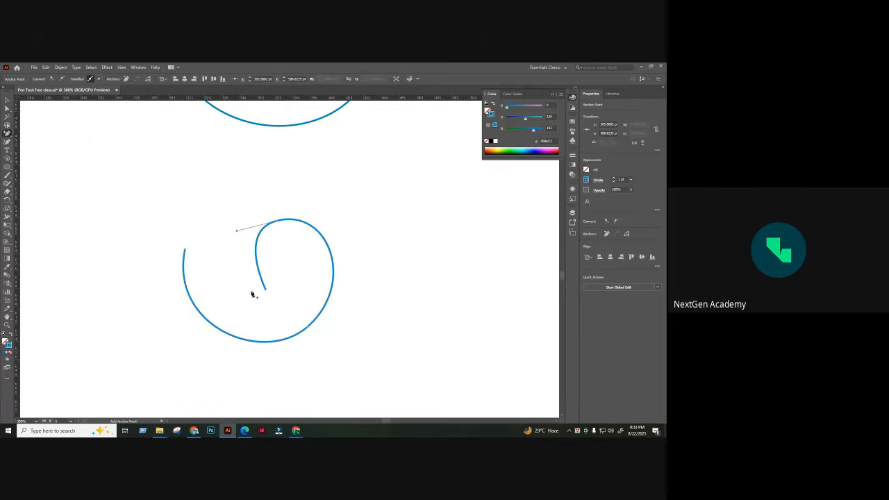
click(263, 281)
- Pull the added anchor's handle outward with Direct Selection to round the inner curl, and delete the original inner endpoint
click(7, 109)
drag(255, 260, 247, 263)
drag(281, 290, 253, 302)
key(Delete)
click(255, 293)
click(261, 277)
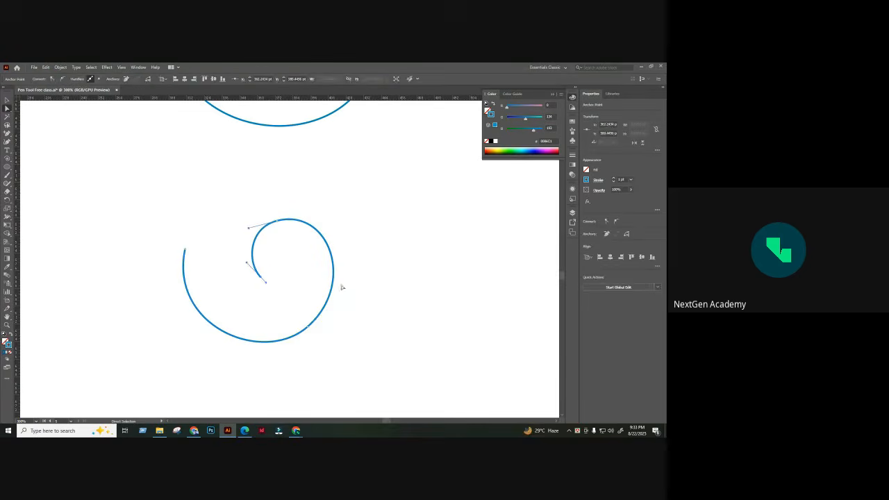
click(371, 283)
- Shorten the lower handle of the second spiral's lower right anchor to refine its bottom arc
click(307, 328)
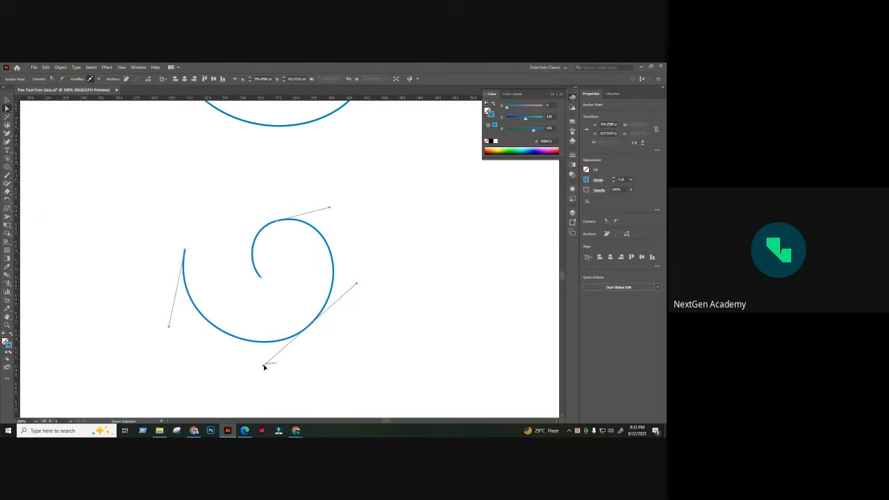
drag(264, 365, 278, 358)
click(421, 235)
- Select both blue spirals at 100% zoom to compare their straight and slanted anchor handles
key(ctrl+0)
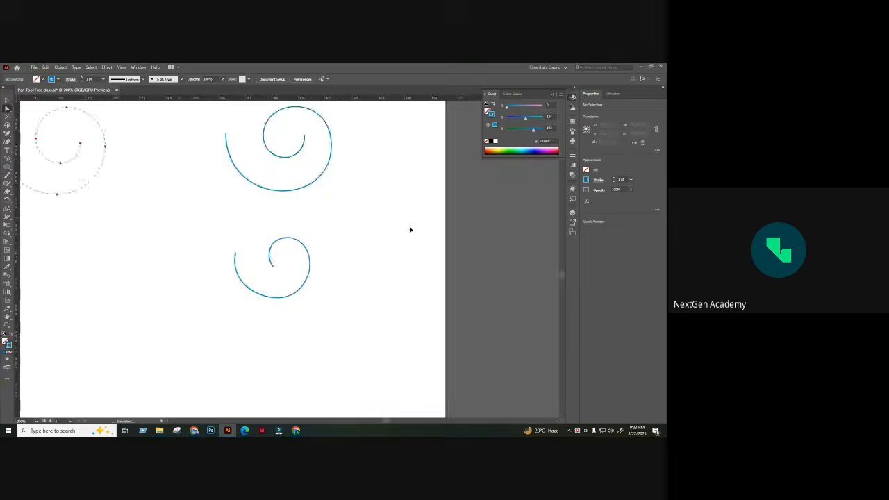
key(ctrl+a)
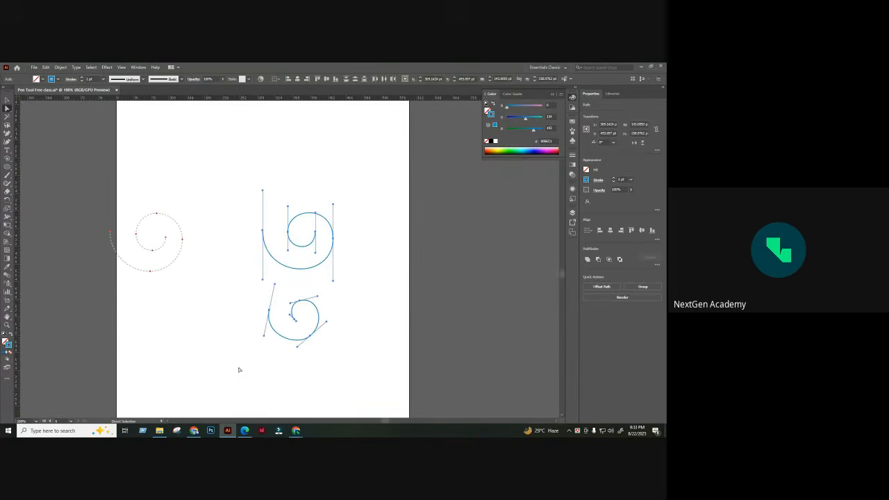
- Delete both blue spirals and the dashed guide spiral from the blank artboard
drag(251, 201, 207, 376)
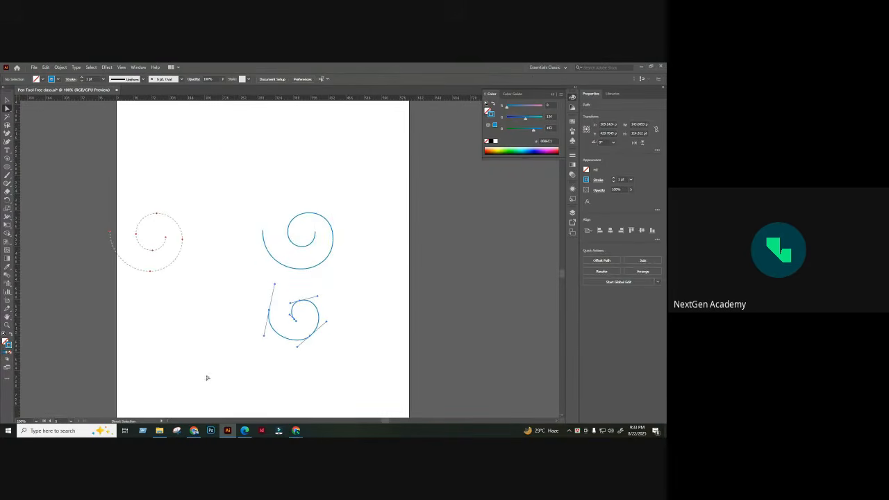
click(337, 316)
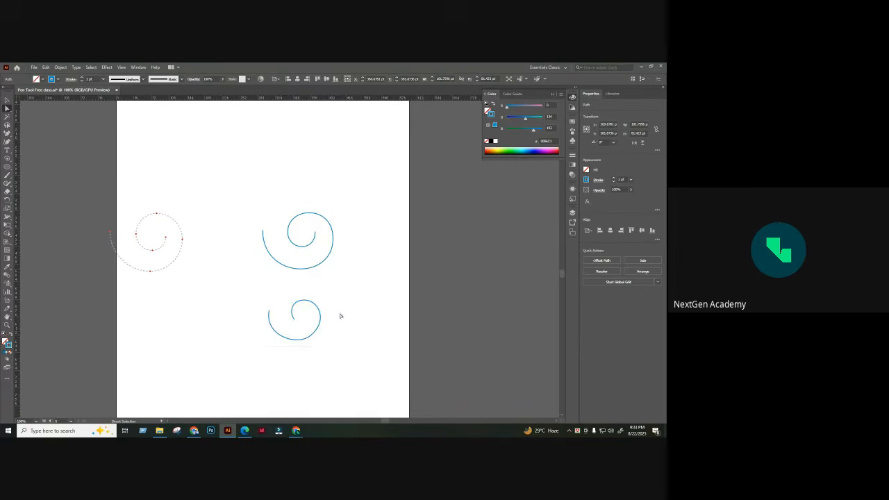
drag(367, 153, 92, 381)
key(Delete)
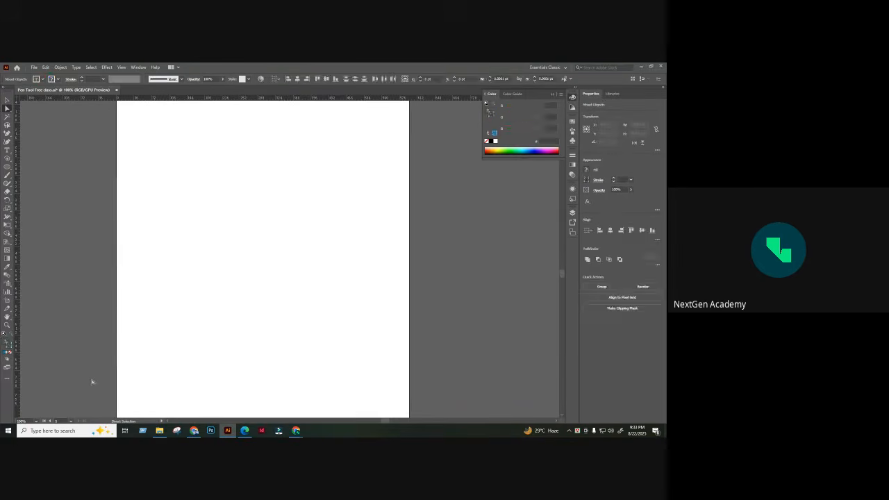
drag(156, 324, 328, 341)
scroll(328, 341, down, 10)
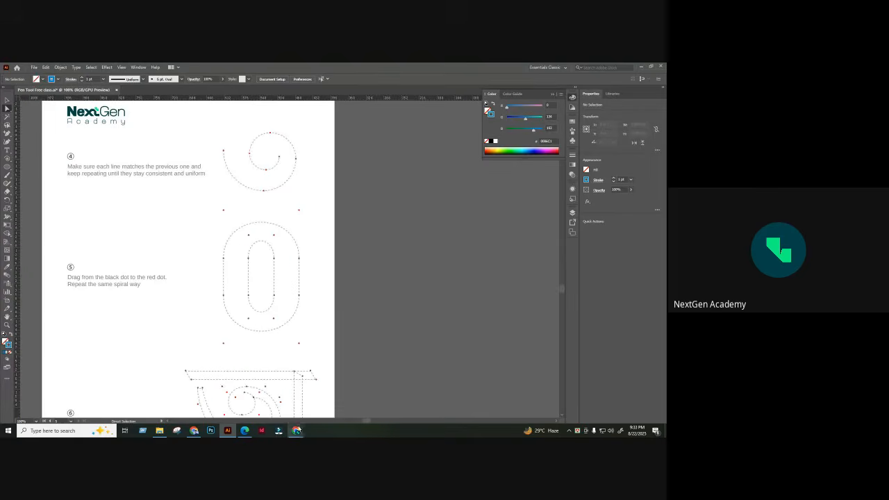
- Switch to the Google Meet call and admit everyone waiting to join
mouse_move(296, 431)
click(257, 395)
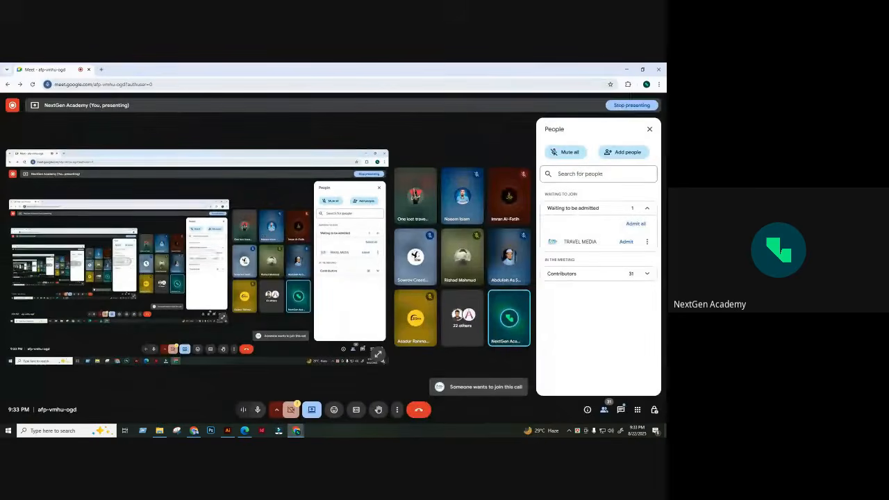
click(635, 223)
click(360, 277)
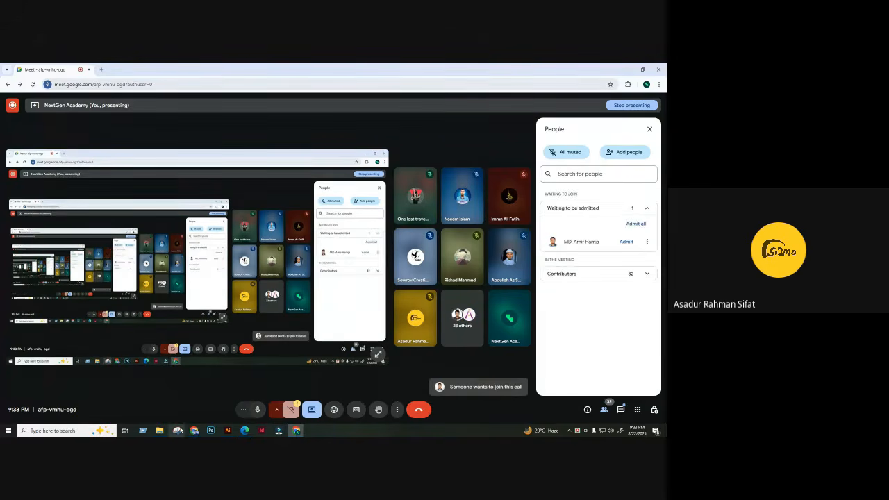
click(631, 223)
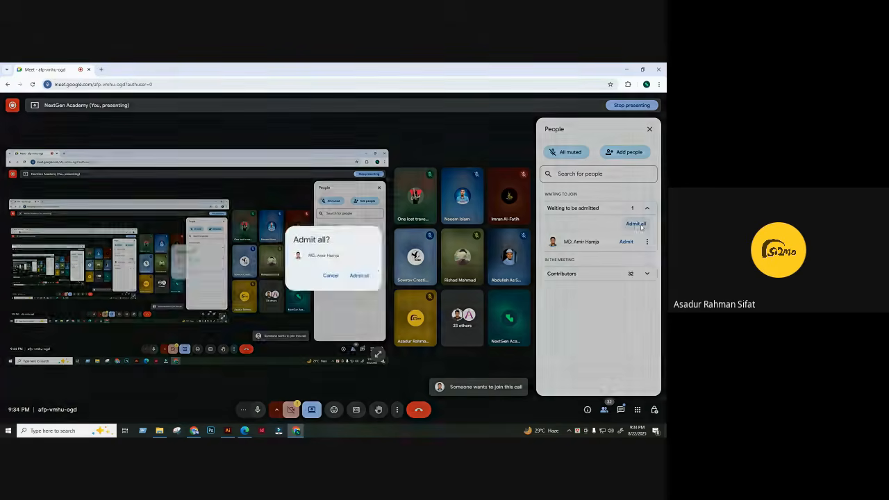
click(360, 277)
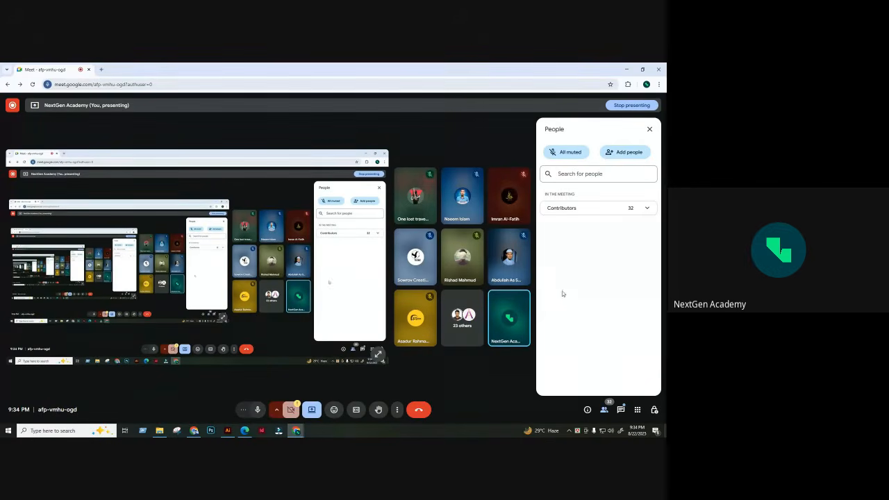
- Return to Illustrator and place a small area-type object with placeholder text beside the exercise 4 spiral
click(228, 431)
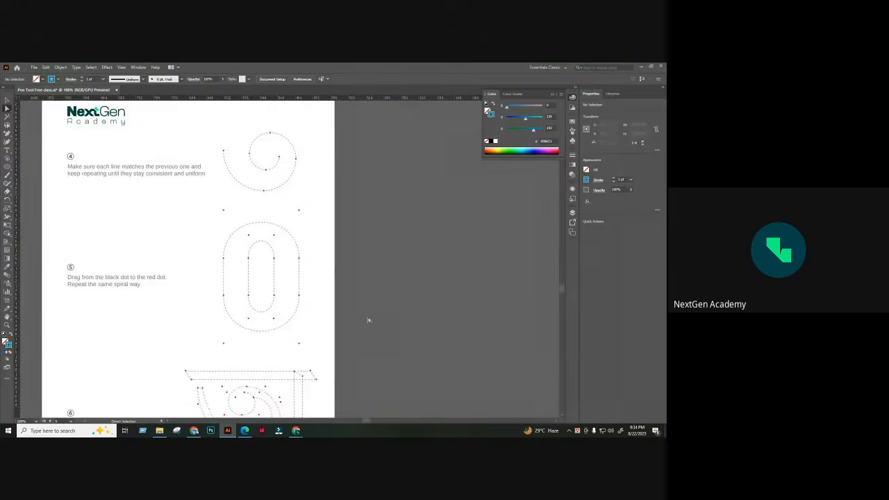
scroll(338, 257, up, 3)
scroll(335, 256, down, 3)
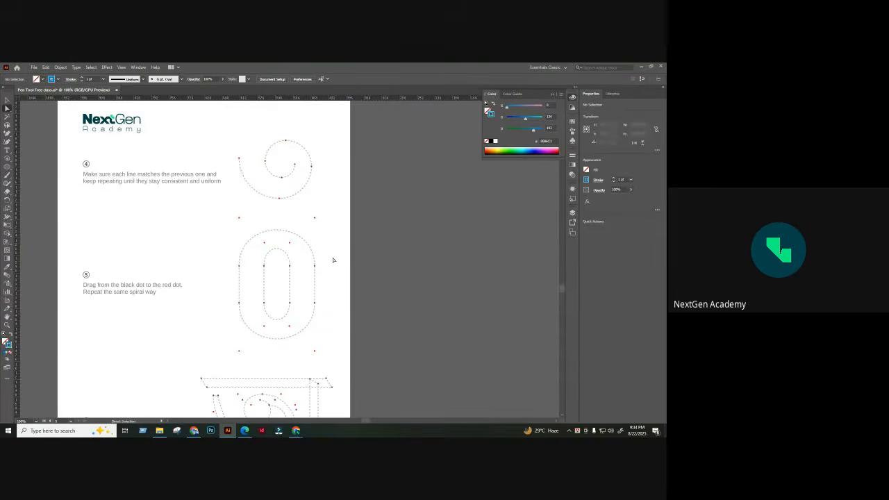
scroll(333, 259, down, 1)
scroll(333, 260, up, 3)
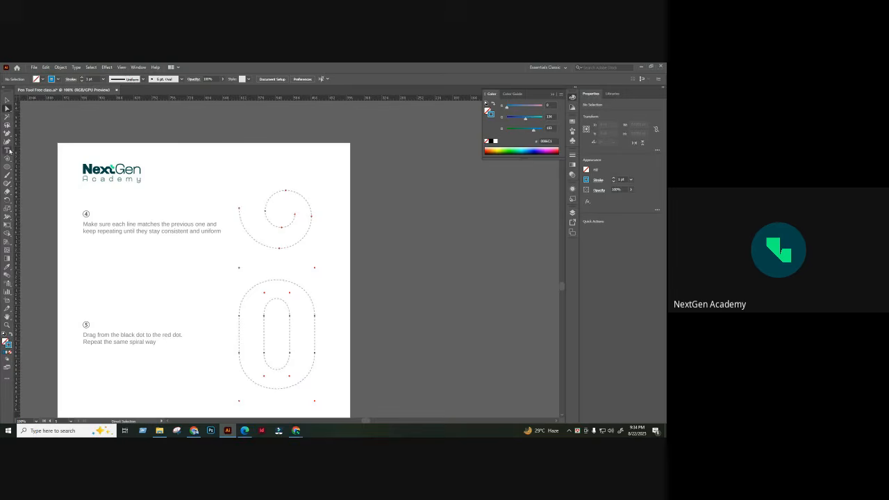
drag(352, 207, 384, 222)
click(367, 207)
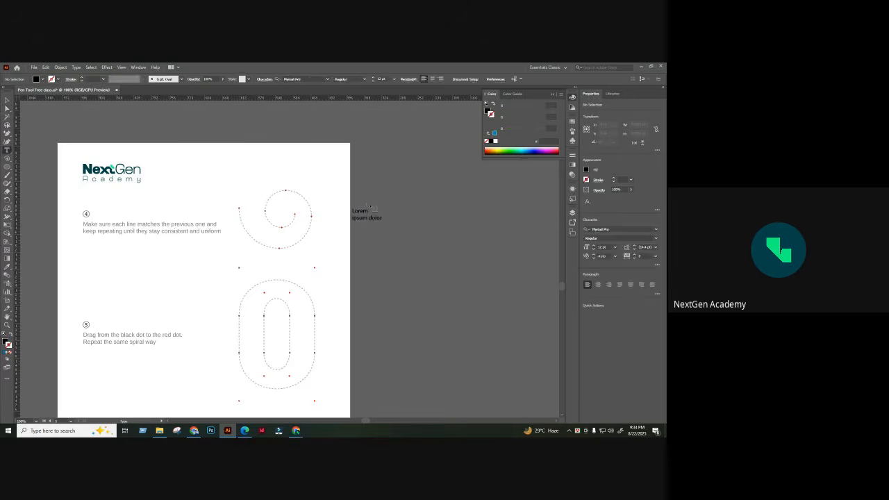
- Convert the placeholder text to outlines and scale it proportionally to about 472 pt wide
click(7, 100)
click(375, 218)
drag(383, 221, 545, 284)
key(ctrl+z)
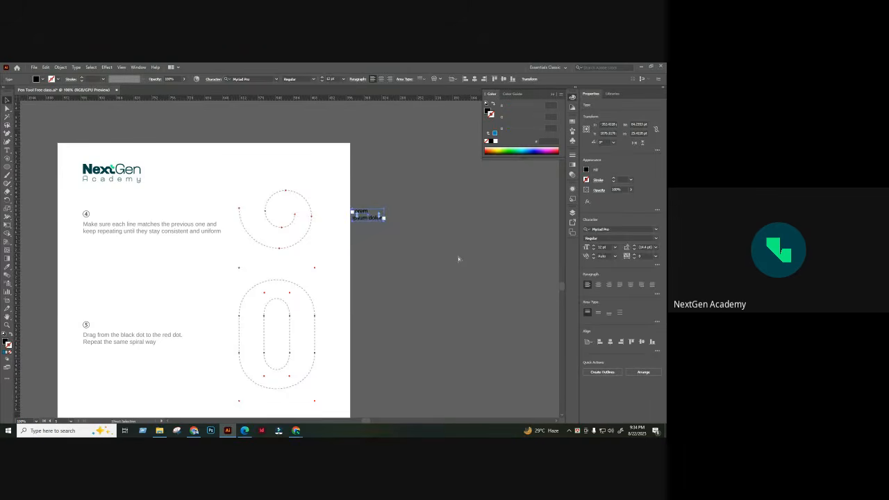
key(ctrl+g)
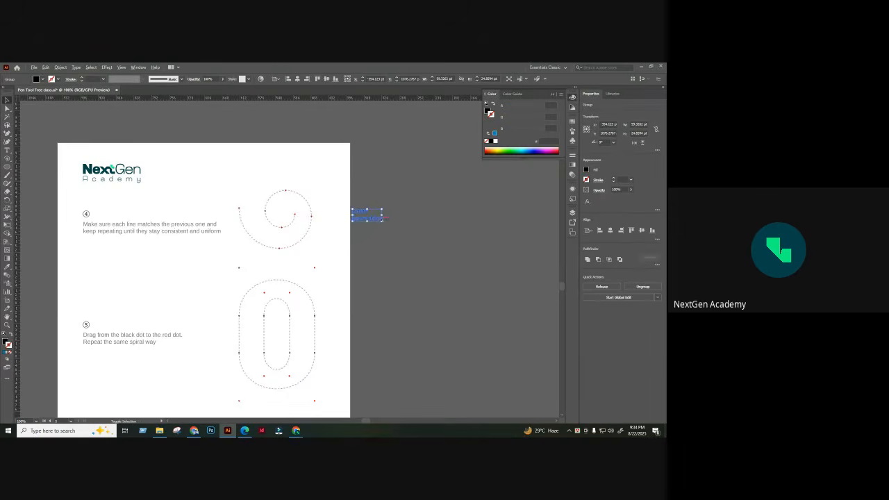
drag(381, 221, 494, 315)
drag(389, 255, 308, 300)
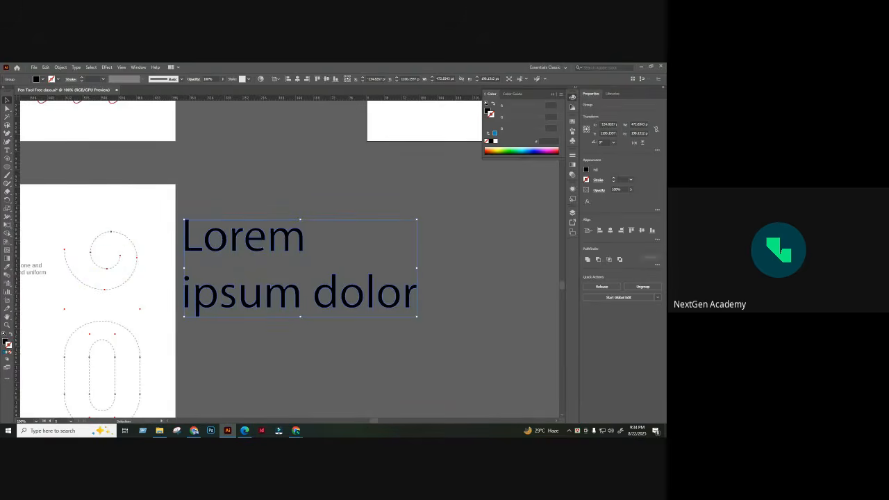
click(296, 195)
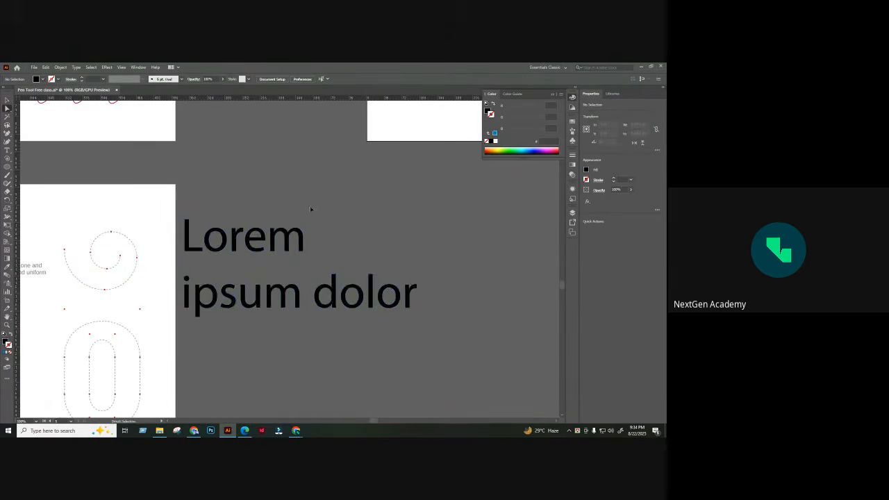
- Examine the anchor handles on the outer contour of the outlined letter o in "Lorem" with Direct Selection
key(ctrl+plus)
key(ctrl+plus)
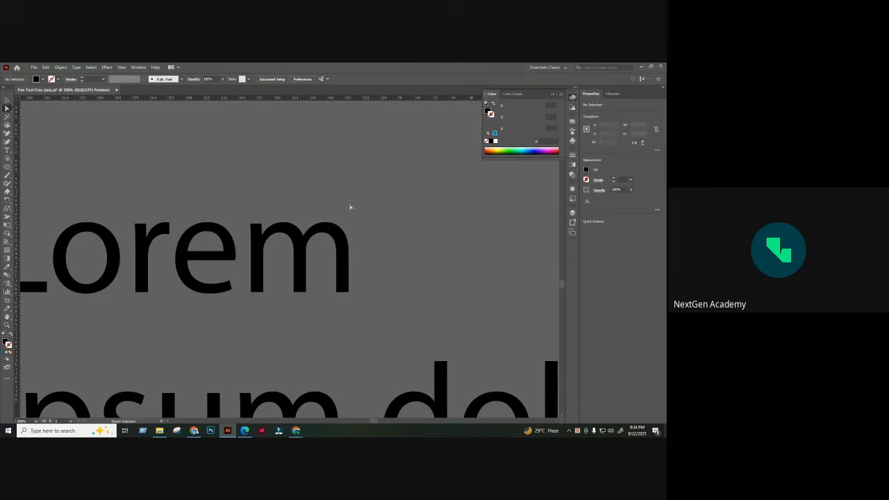
click(308, 248)
click(413, 213)
drag(123, 334, 361, 300)
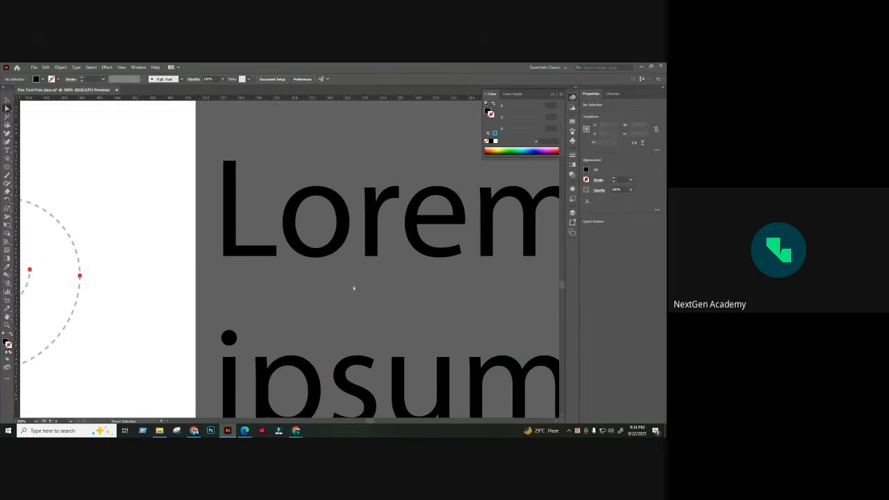
key(ctrl+plus)
key(ctrl+plus)
key(ctrl+plus)
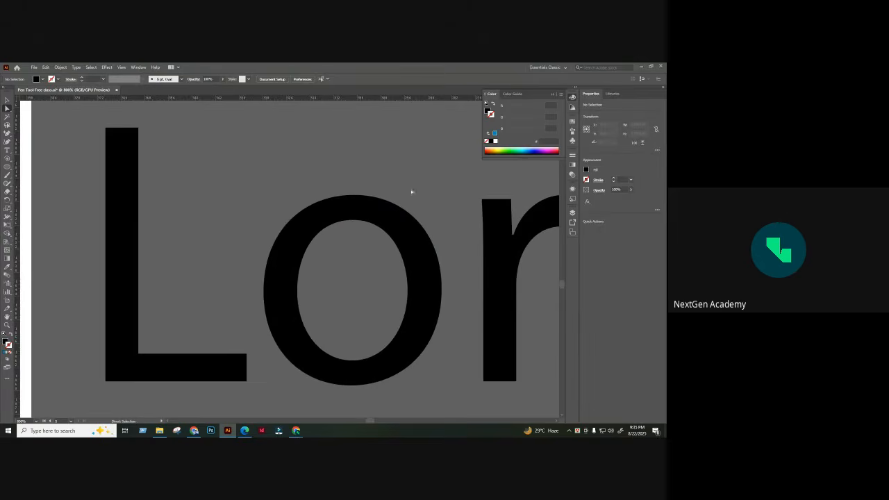
click(345, 213)
drag(345, 213, 261, 208)
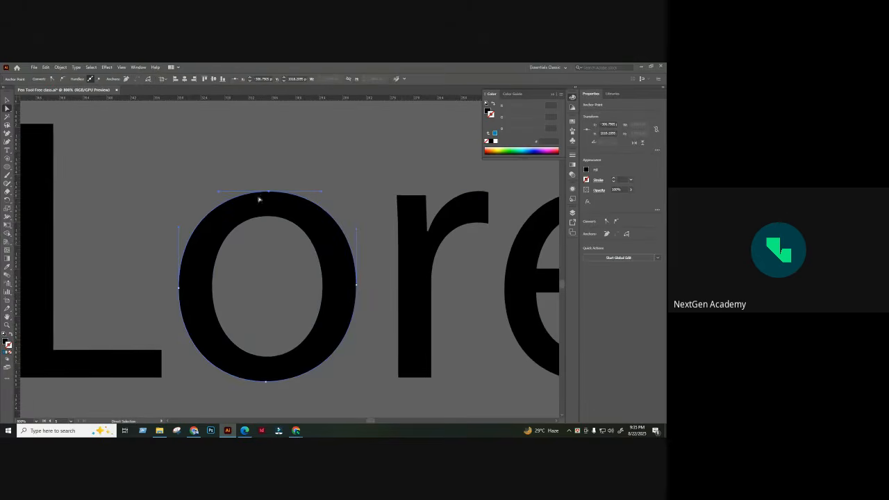
click(357, 285)
click(338, 327)
scroll(323, 330, down, 1)
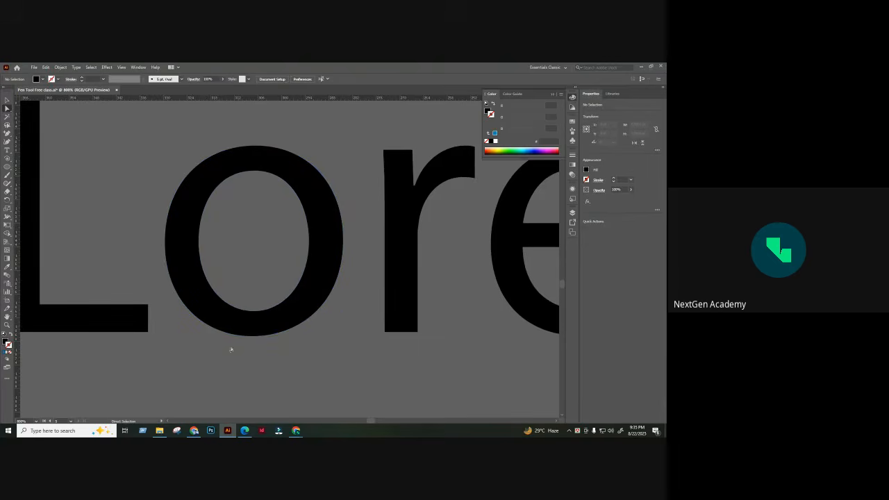
- Select all anchors of the letter o in "Lorem" to compare its inner and outer contour handles
click(285, 332)
click(308, 348)
scroll(310, 348, down, 5)
click(258, 217)
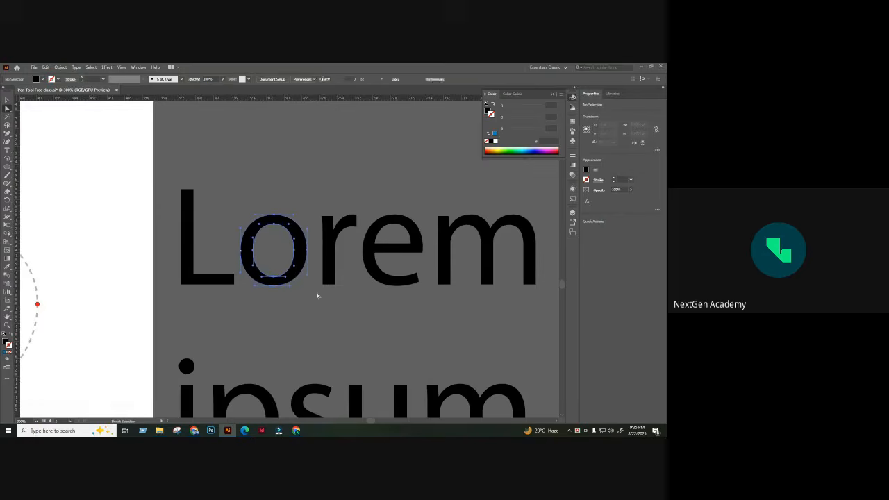
scroll(309, 306, right, 1)
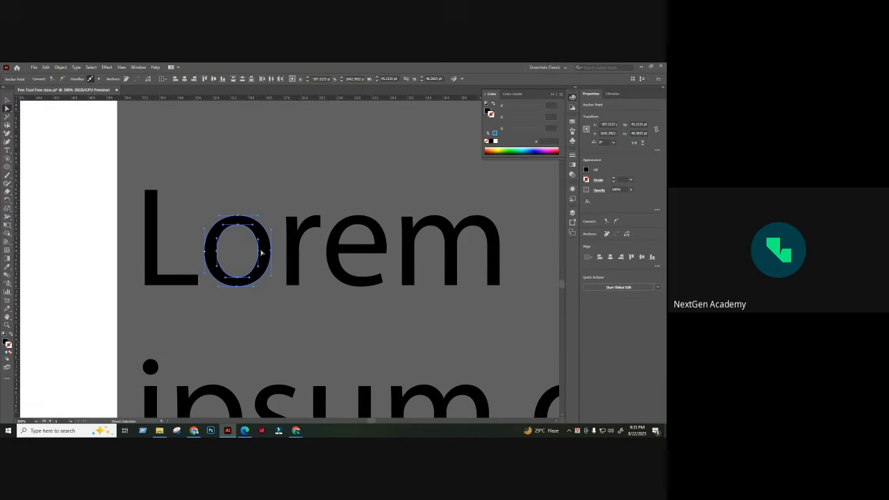
click(232, 202)
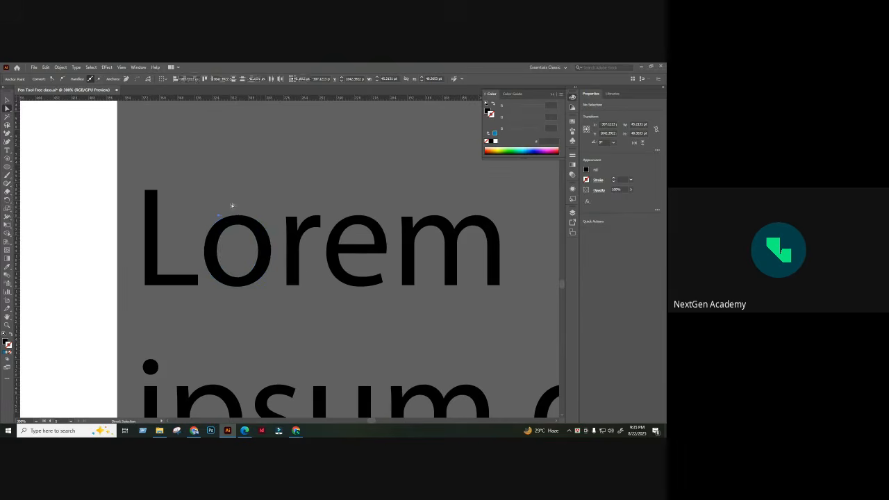
scroll(274, 204, left, 2)
scroll(274, 204, up, 1)
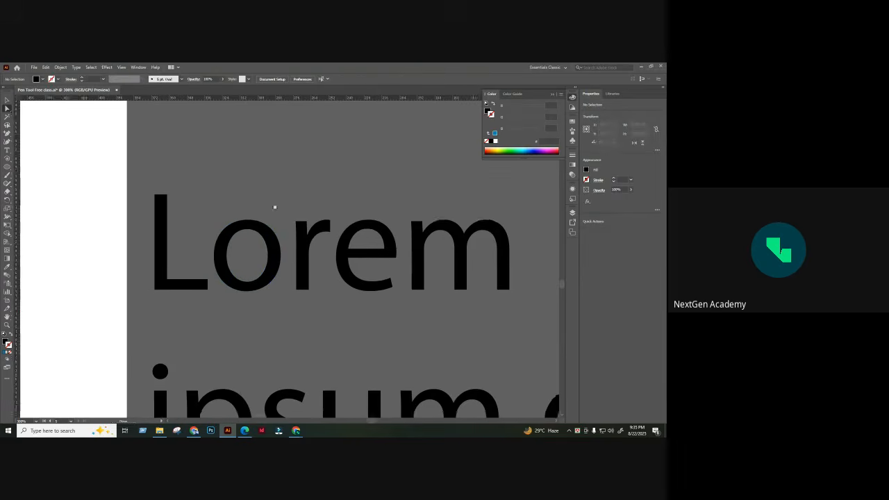
scroll(288, 282, down, 5)
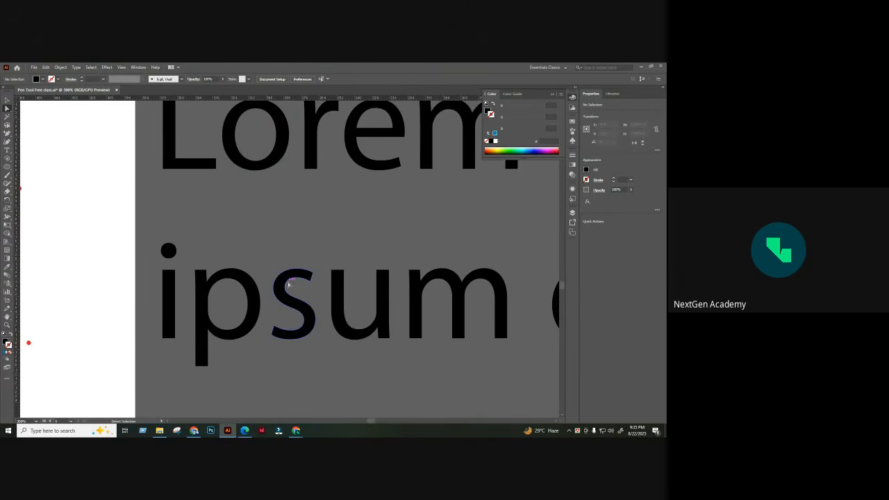
drag(447, 236, 364, 294)
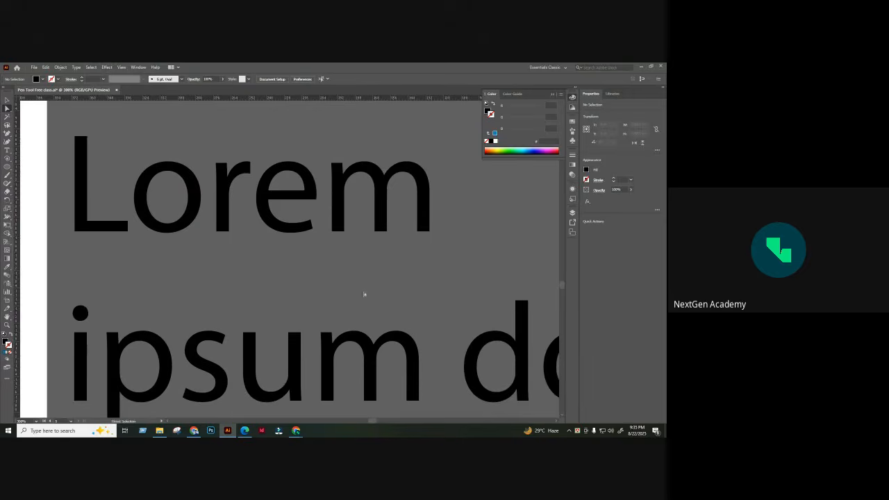
drag(414, 278, 438, 330)
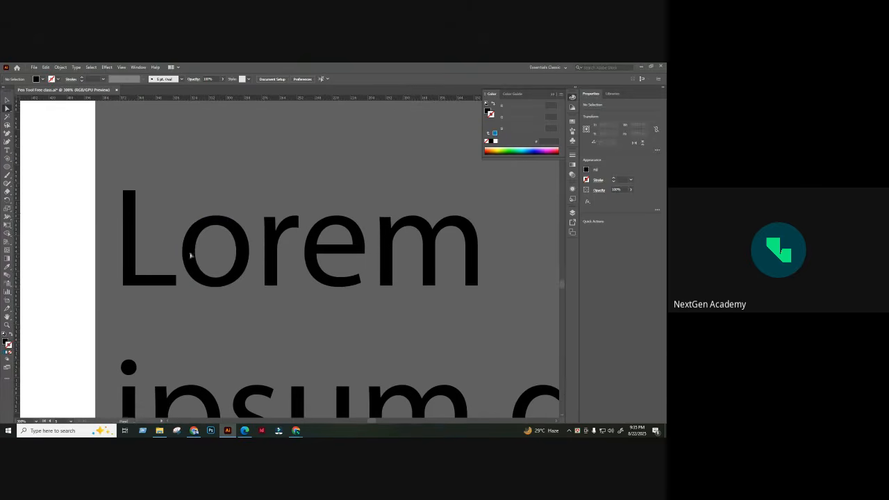
- Add a "Lorem ipsum" point-type object above the outlined "Lorem" and scale it to about 172 pt wide
drag(234, 135, 232, 174)
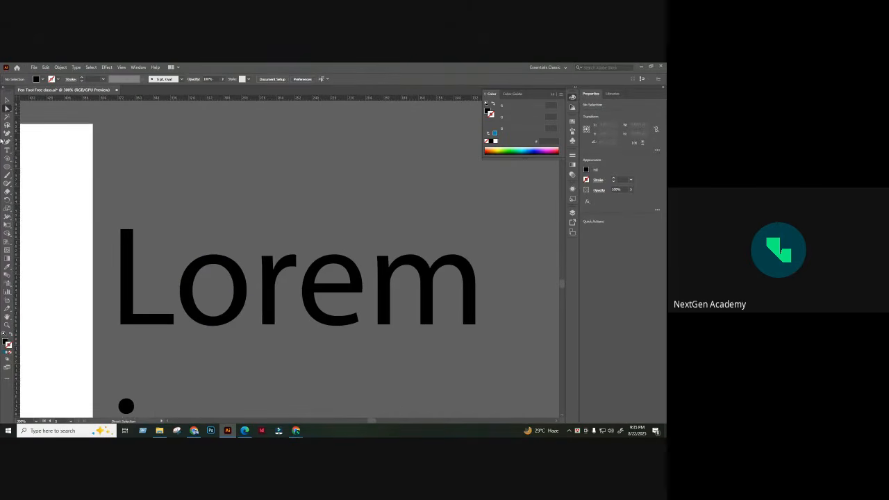
click(216, 148)
click(6, 101)
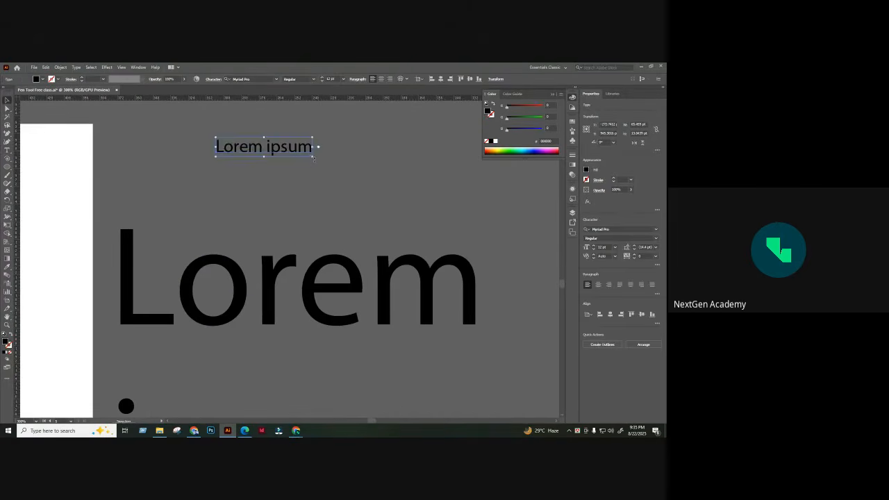
drag(313, 157, 475, 227)
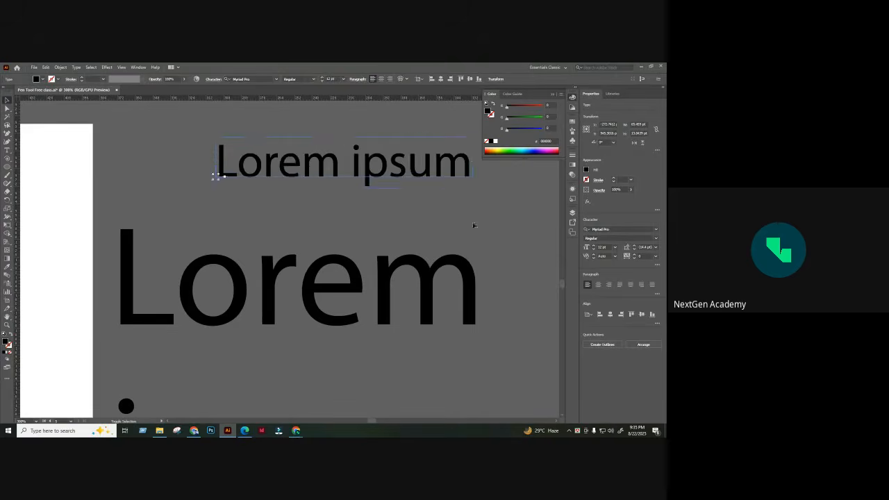
drag(411, 193, 225, 237)
- Browse the font list for the new "Lorem ipsum" text, previewing fonts such as Albertiny Demo and a dripping marker
click(275, 80)
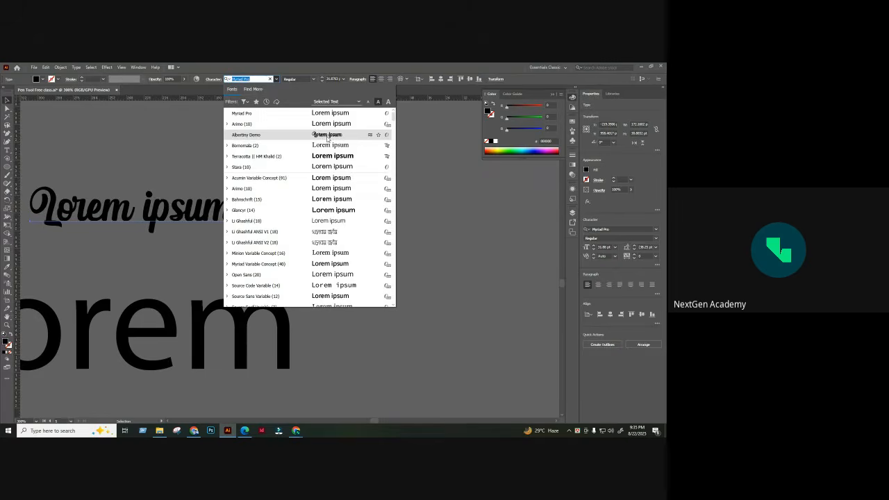
scroll(350, 248, down, 2)
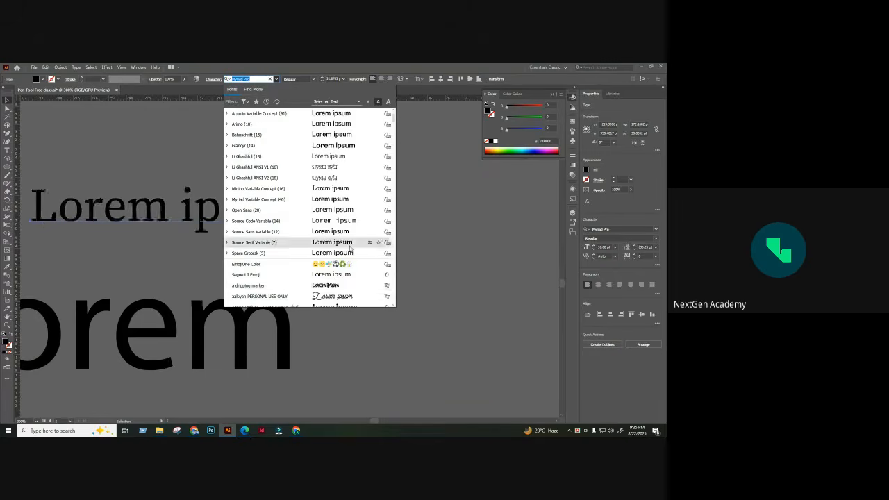
scroll(341, 287, down, 1)
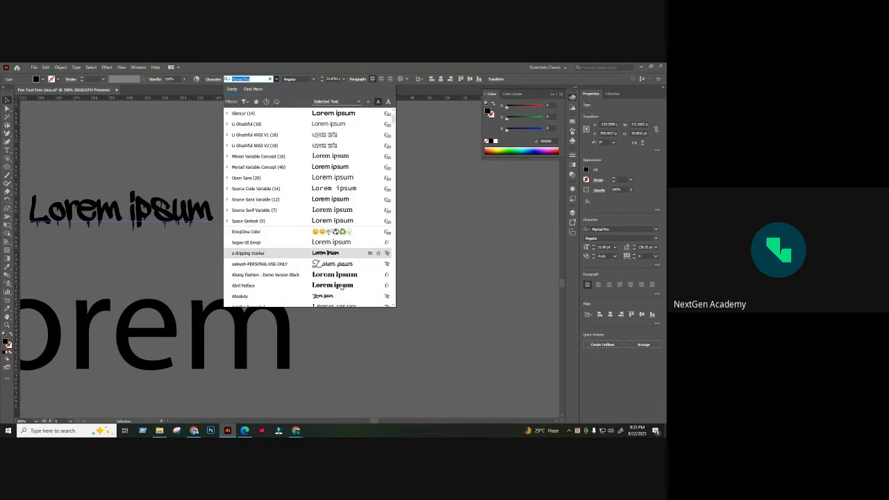
- Set the small Lorem ipsum text in AGENOVA Regular and convert it to outlines
scroll(343, 277, down, 2)
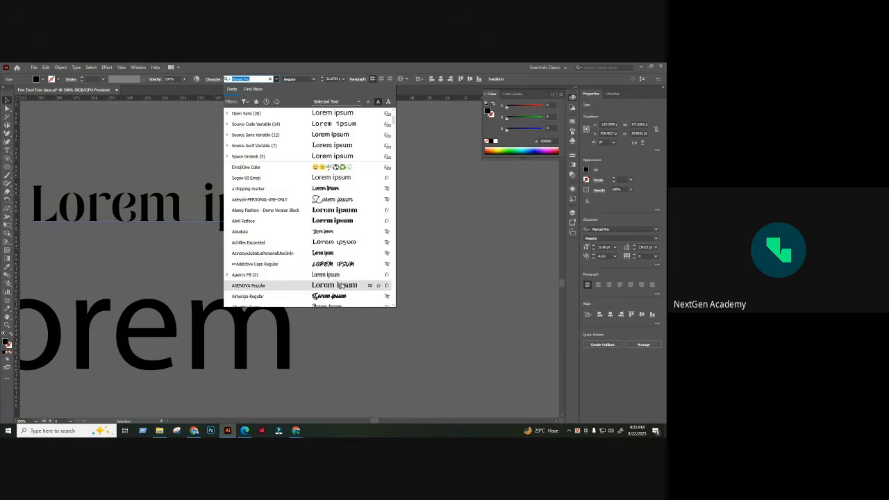
click(334, 284)
key(ctrl+shift+o)
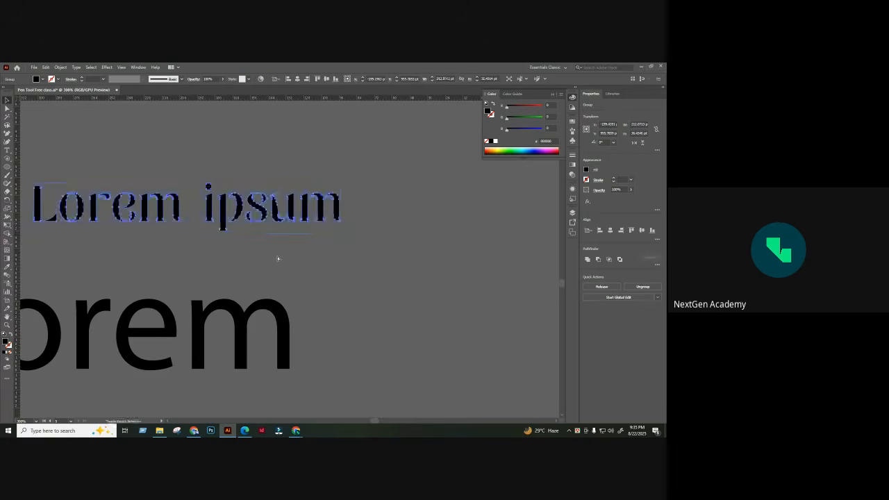
- Inspect the anchor points and curves of the outlined m, i and p, especially the bowl of the p
key(ctrl+equal)
key(ctrl+equal)
key(ctrl+equal)
key(ctrl+equal)
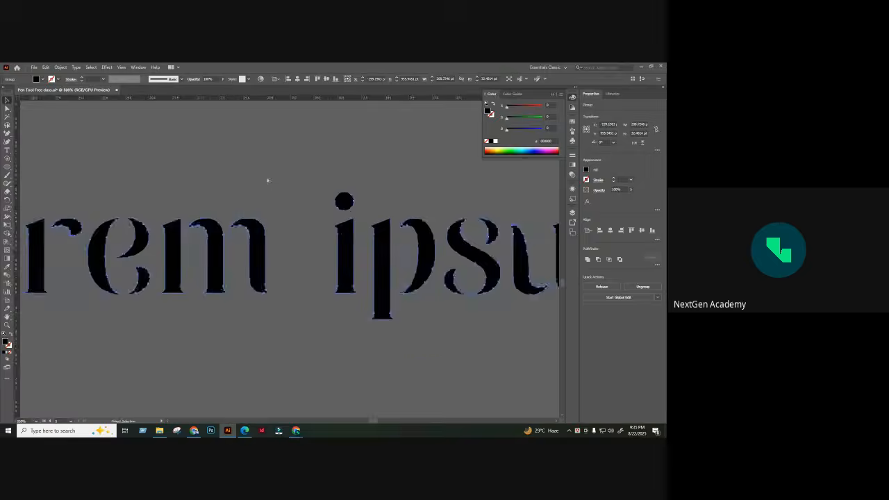
click(8, 109)
click(211, 189)
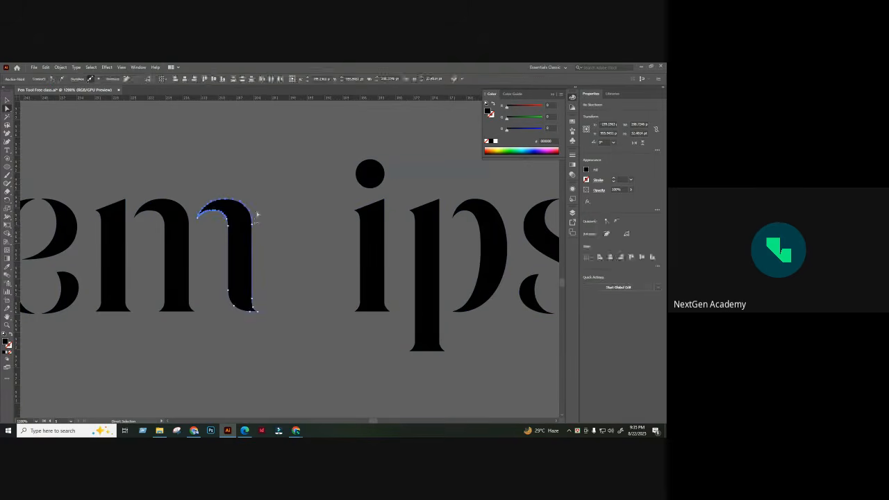
scroll(258, 163, down, 2)
click(227, 237)
click(302, 201)
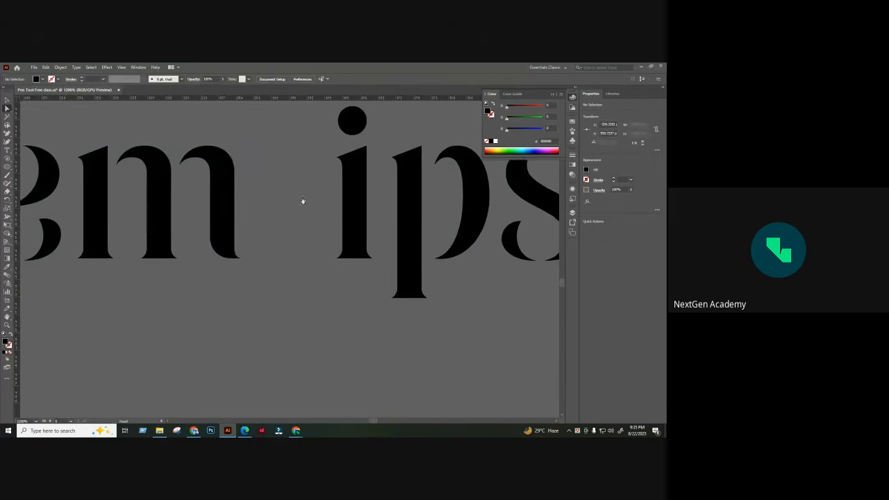
drag(302, 201, 230, 226)
click(276, 226)
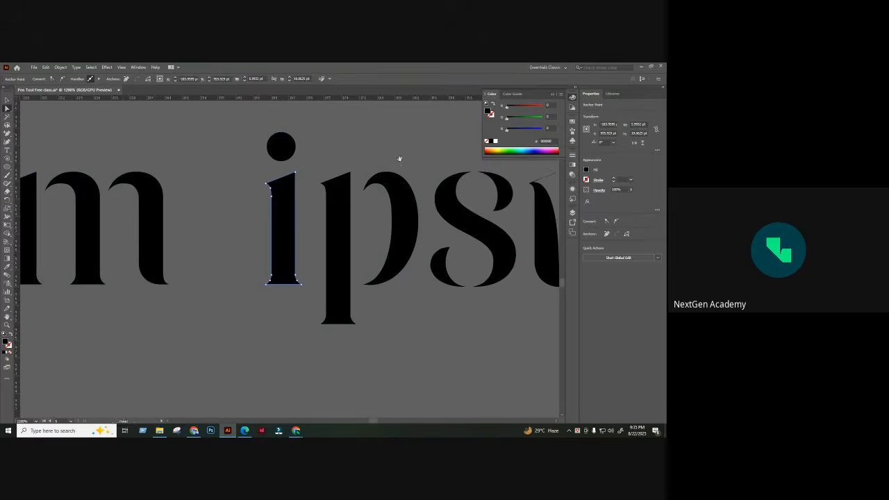
drag(397, 159, 351, 180)
click(331, 250)
click(365, 190)
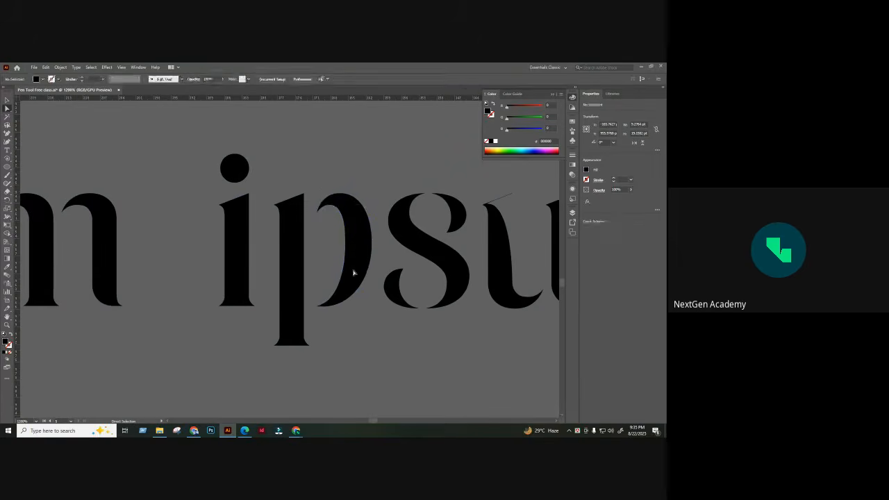
click(351, 272)
click(386, 175)
click(357, 290)
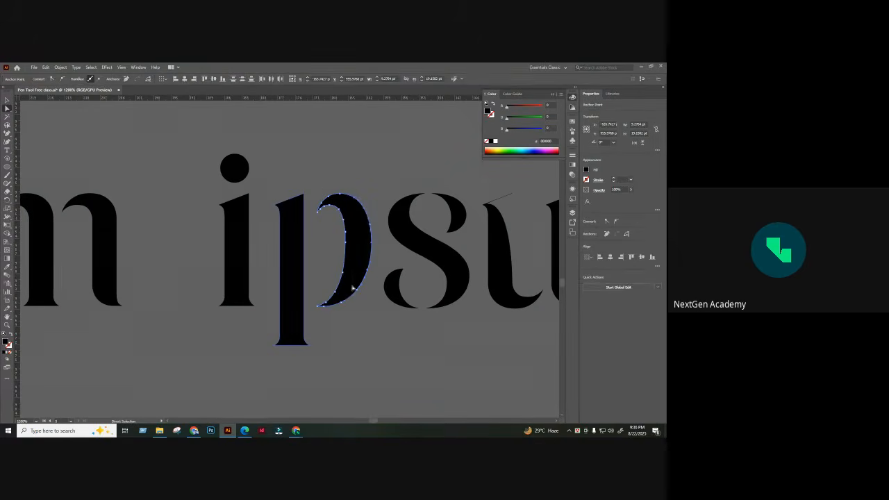
click(382, 183)
click(360, 269)
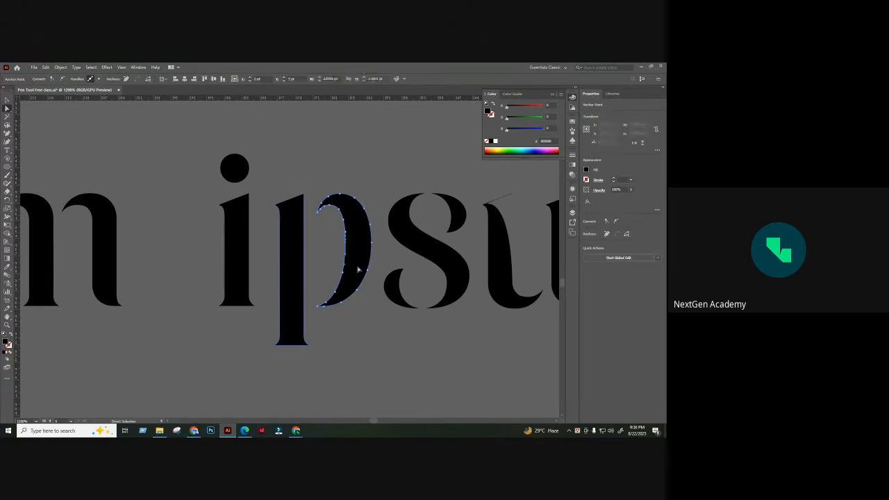
click(372, 169)
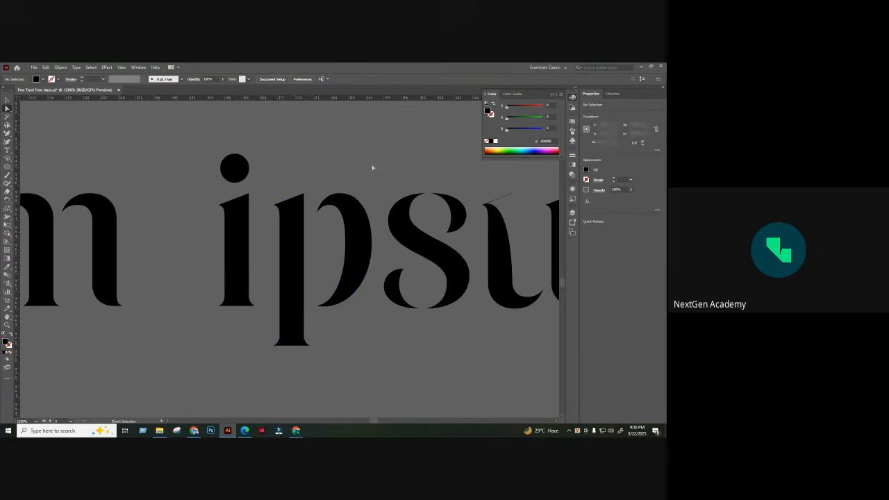
key(ctrl+equal)
key(ctrl+equal)
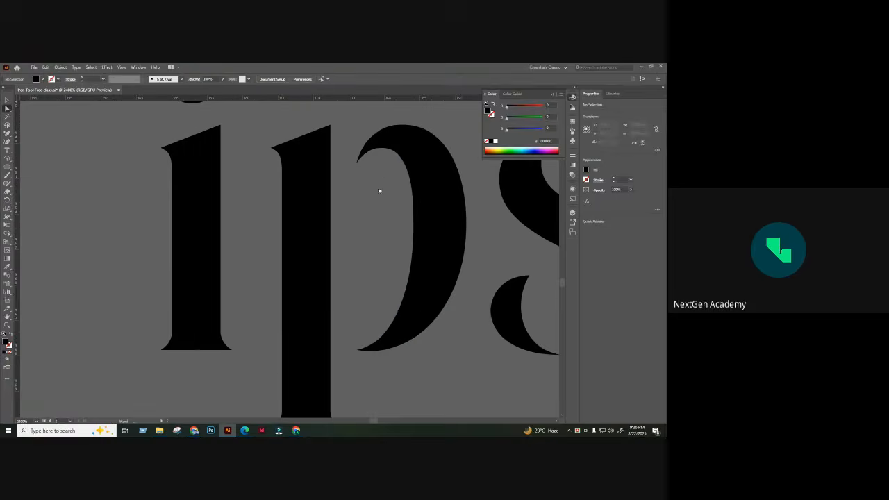
drag(379, 189, 240, 198)
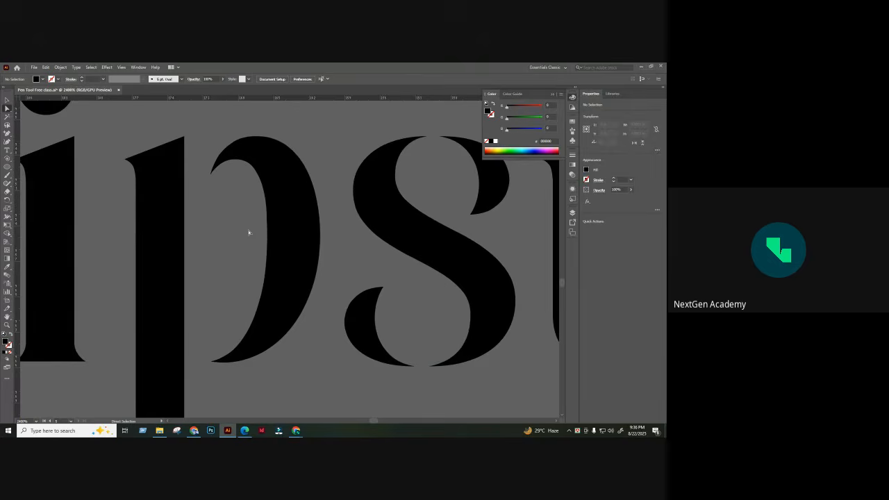
key(ctrl+minus)
key(ctrl+minus)
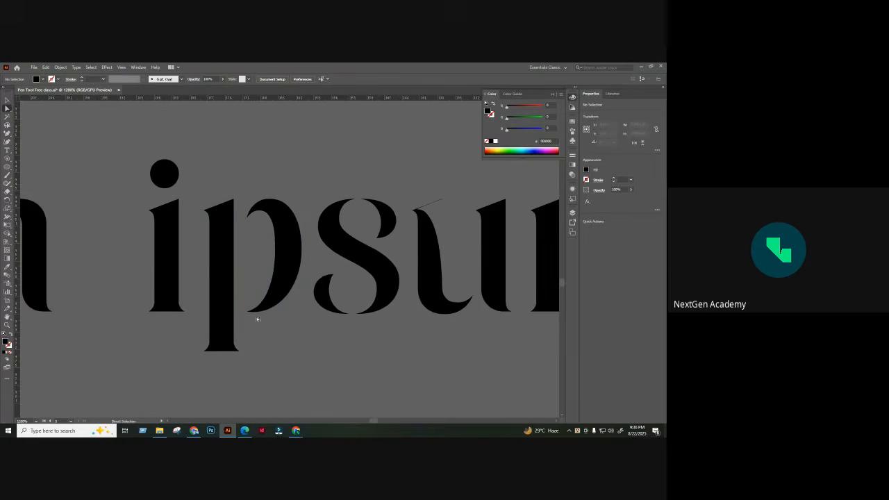
- Copy the bowl of the outlined p and delete all the Lorem ipsum lettering beside the artboard
key(ctrl+z)
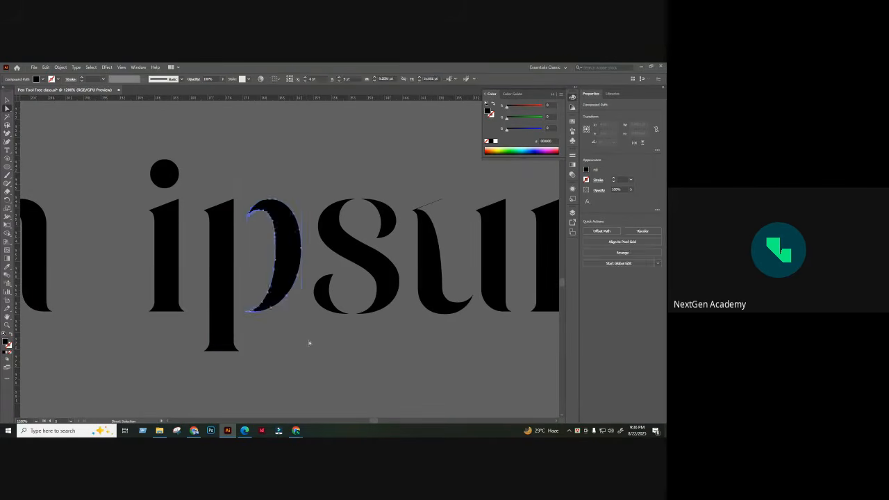
click(304, 347)
drag(222, 278, 203, 118)
drag(256, 278, 245, 122)
drag(171, 243, 435, 217)
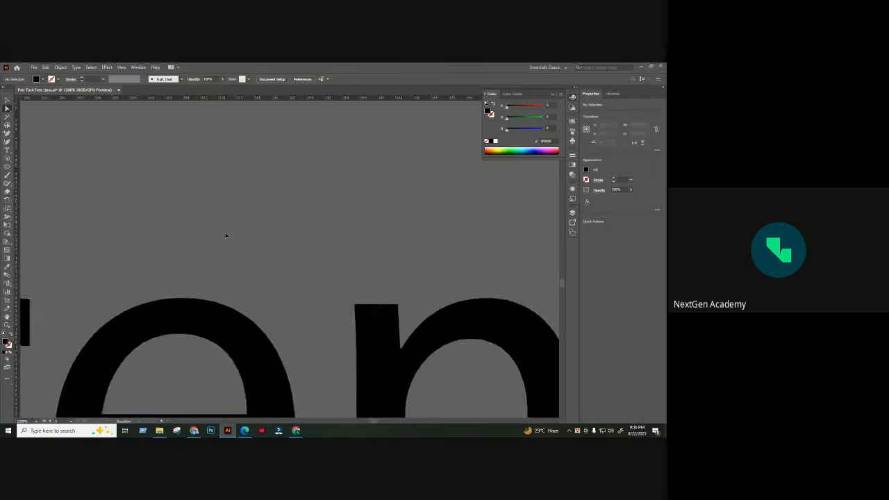
scroll(225, 234, down, 8)
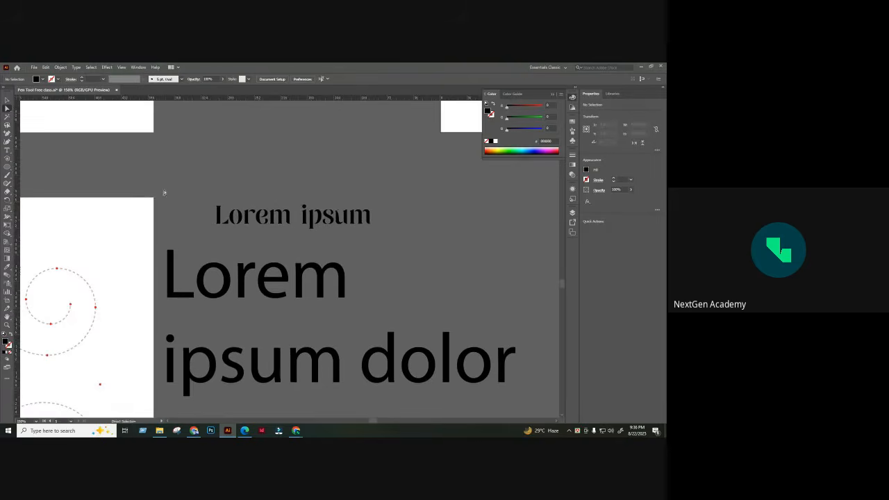
scroll(173, 217, down, 1)
key(ctrl+a)
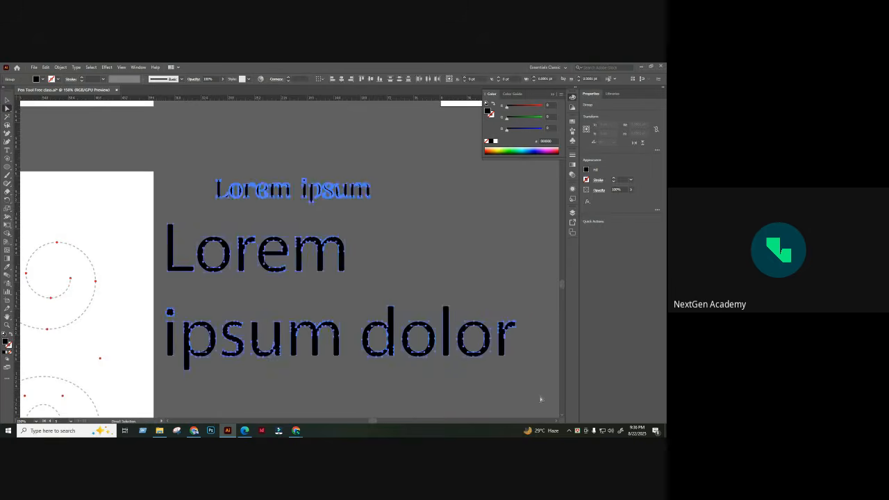
key(Delete)
- Switch to the Google Meet window to check the meeting, and return to Illustrator
mouse_move(296, 430)
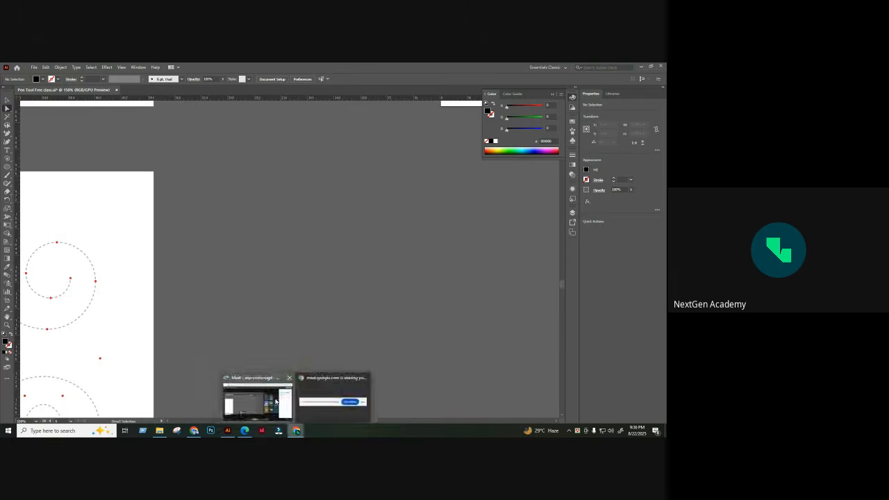
click(257, 400)
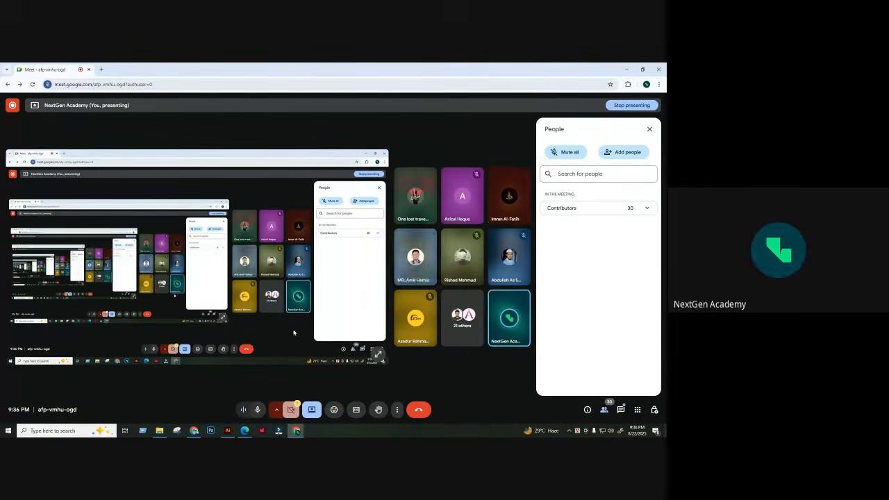
click(228, 431)
- Paste the p's bowl beside the artboard and scale it up proportionally to about 105 × 217 pt
click(289, 263)
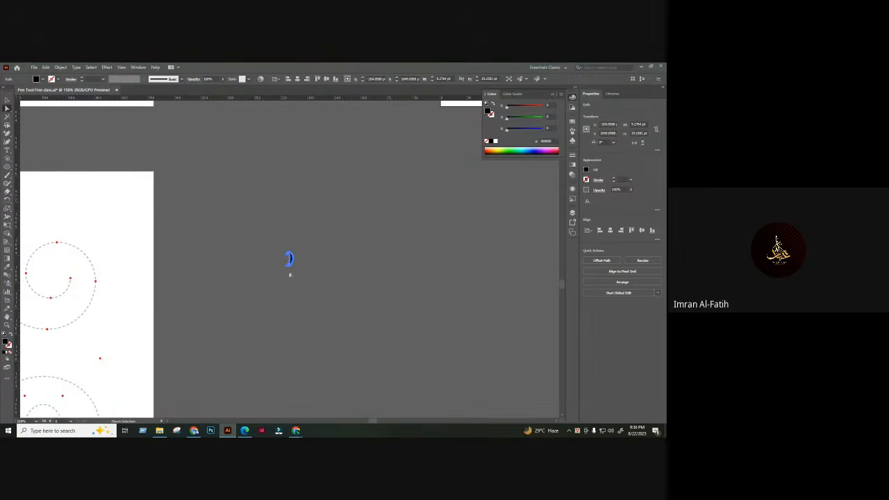
key(v)
drag(293, 267, 420, 339)
click(340, 261)
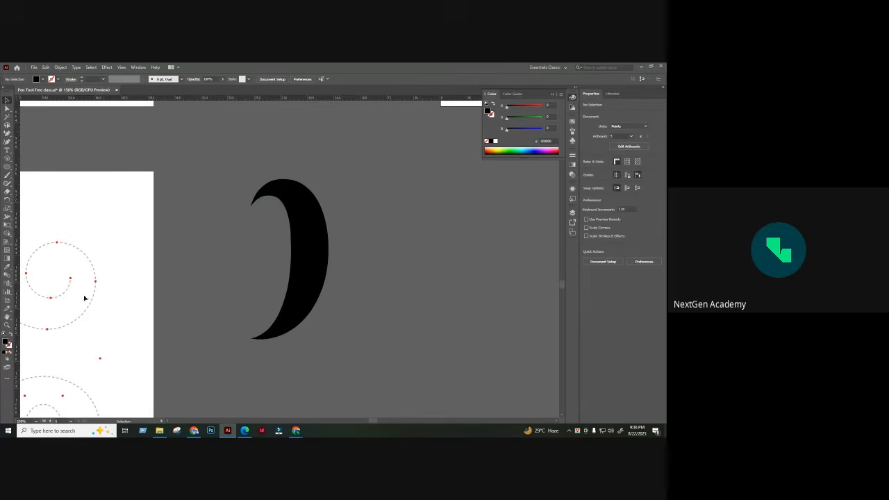
- Lower the enlarged bowl shape's opacity to below 20% as a faint tracing template, and deselect it
drag(127, 274, 179, 261)
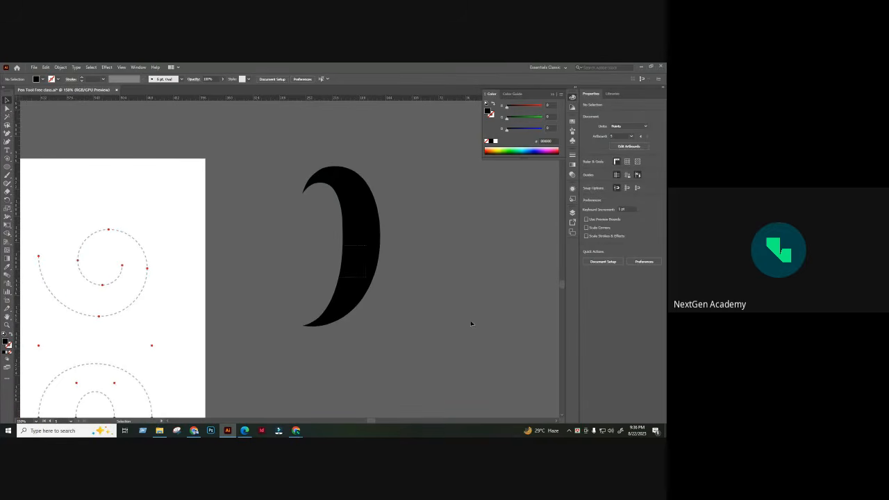
drag(473, 322, 262, 105)
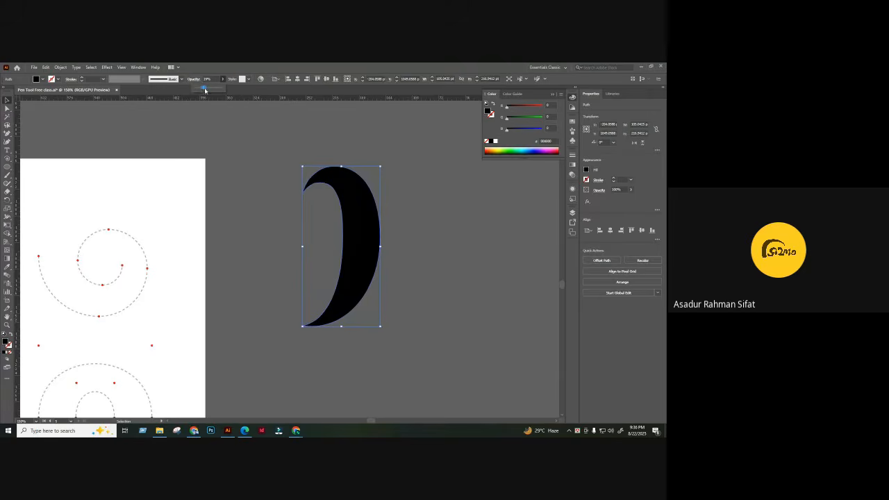
drag(205, 91, 204, 92)
click(276, 165)
drag(338, 150, 277, 173)
click(306, 226)
click(341, 253)
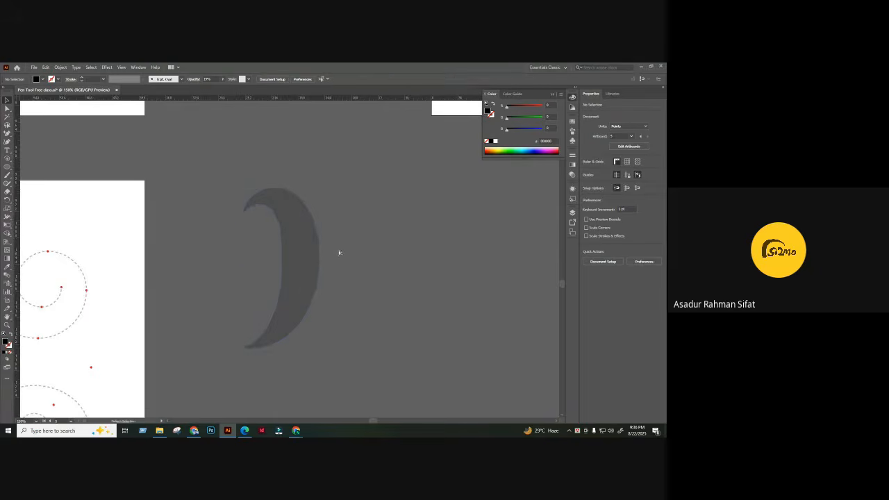
- Trace the bowl's outer edge with the Pen tool, from the upper tip over the crown and outermost curve to near the lower tip
key(ctrl+equal)
scroll(334, 258, down, 1)
click(7, 133)
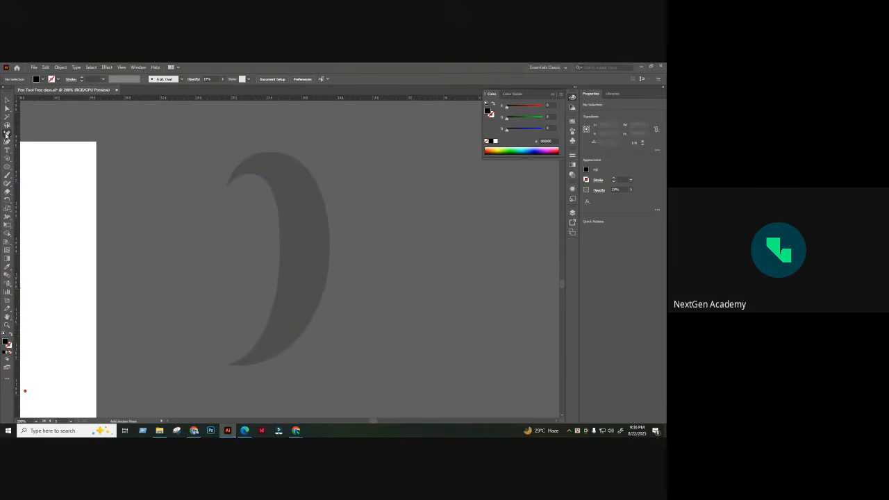
click(25, 135)
click(227, 188)
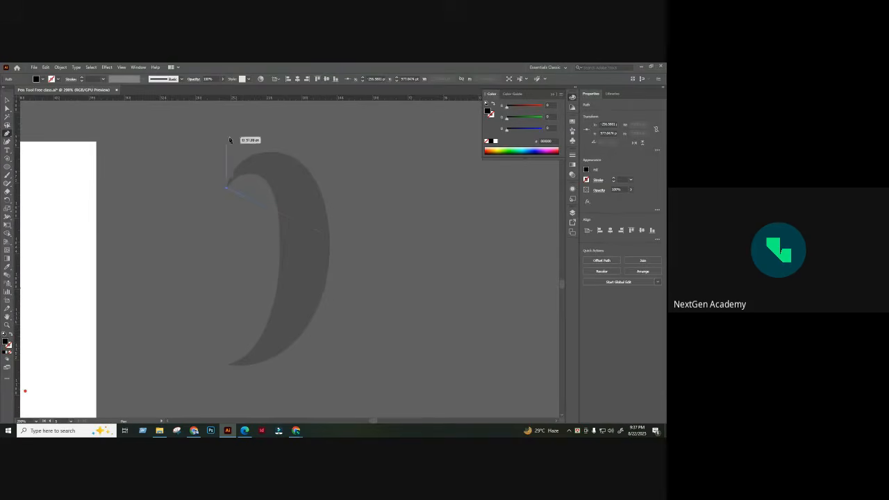
drag(269, 152, 308, 153)
mouse_move(316, 233)
mouse_down()
mouse_move(319, 212)
mouse_move(332, 226)
mouse_up()
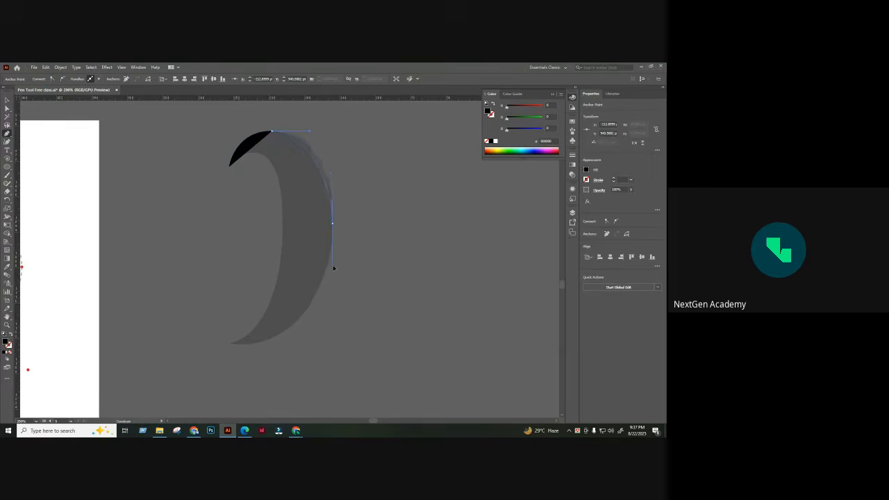
drag(334, 278, 335, 278)
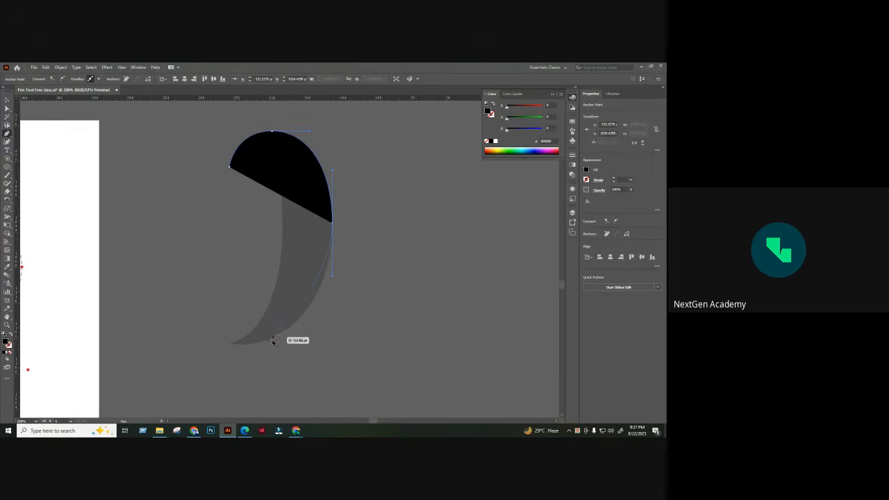
drag(251, 347, 214, 350)
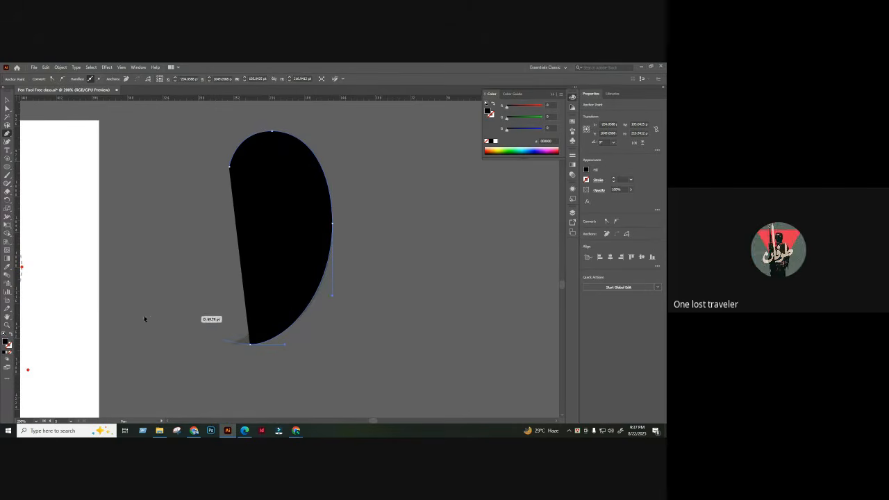
- Swap the traced path's fill and stroke to get a black outline without fill
click(10, 336)
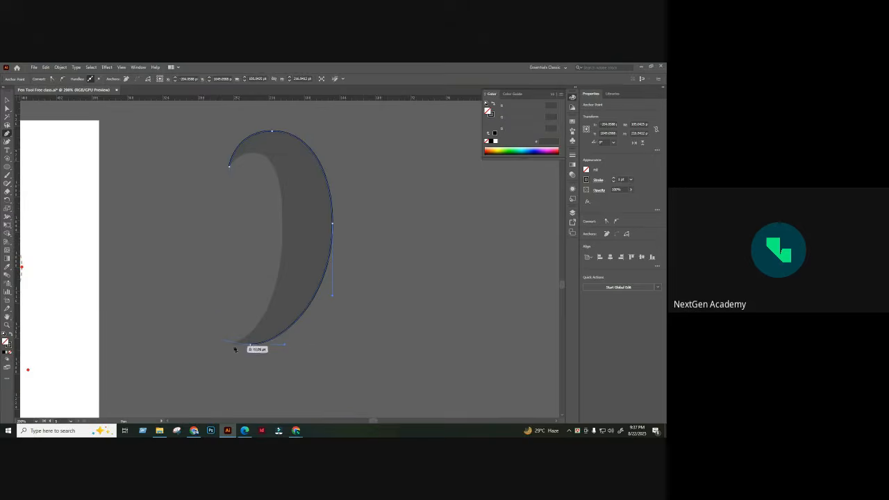
key(shift+x)
- Extend the traced path to the bowl's lower tip, and adjust the handles until the short bottom segment runs nearly straight
key(ctrl+plus)
scroll(220, 312, up, 3)
scroll(220, 312, down, 3)
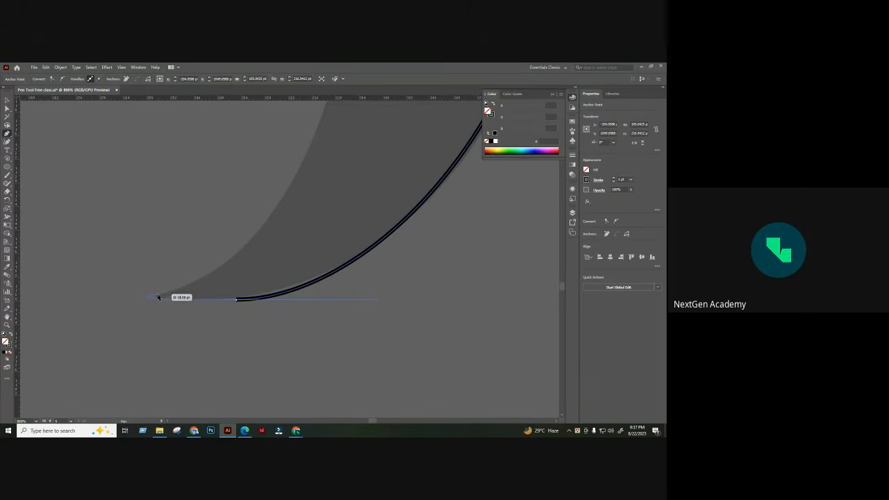
click(156, 297)
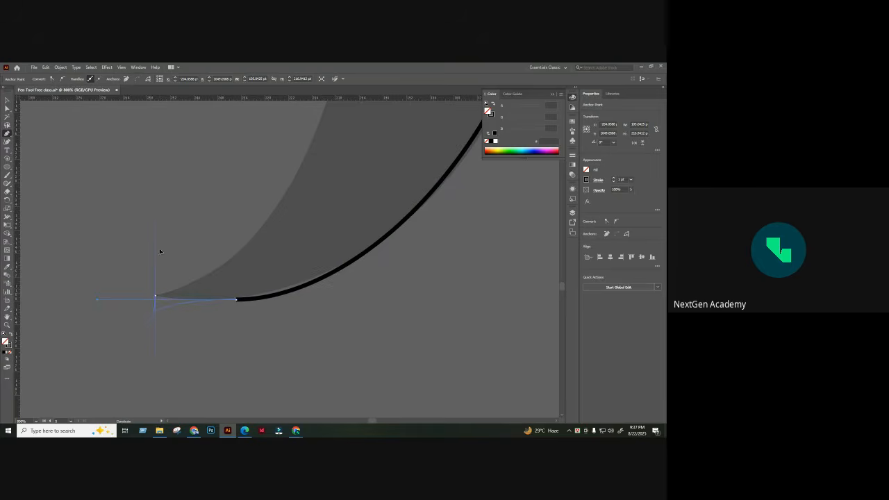
drag(156, 239, 156, 212)
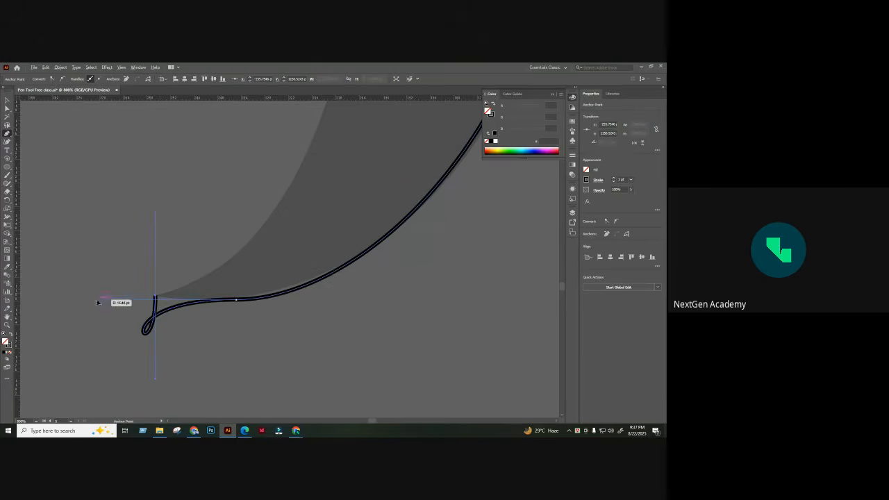
click(155, 297)
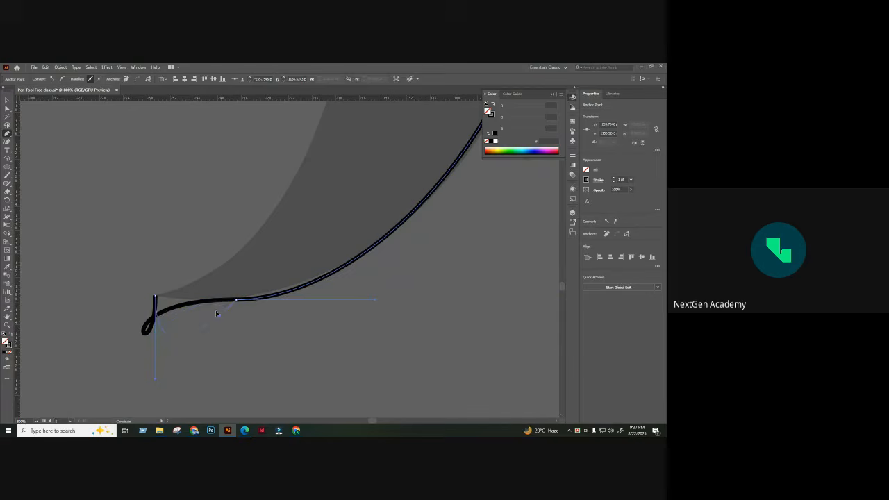
drag(227, 302, 161, 367)
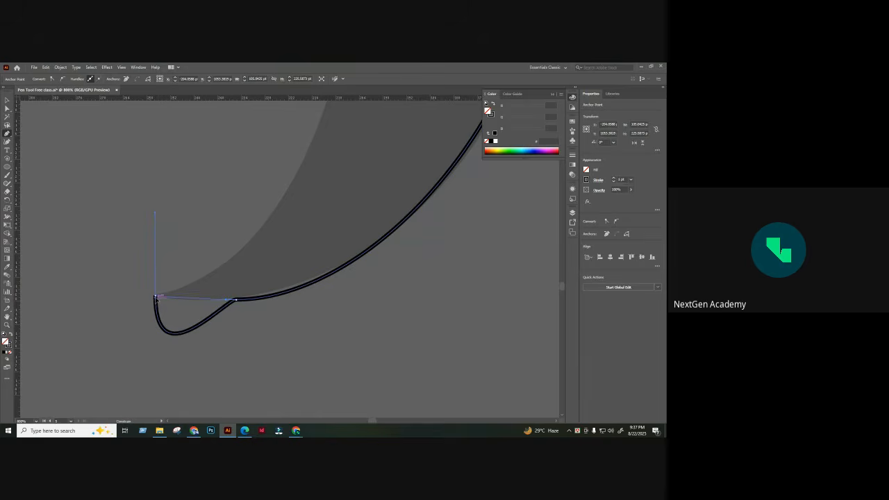
drag(155, 299, 156, 300)
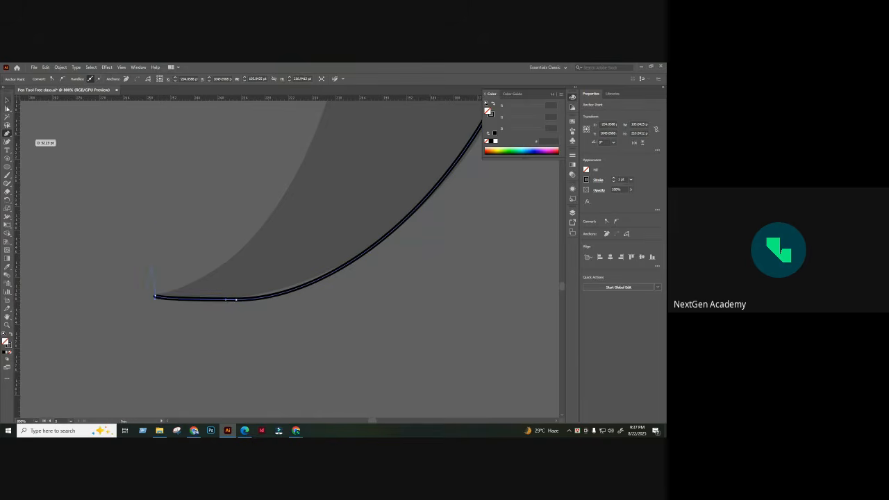
- Refine the short segment's curve at the lower tip with the Direct Selection tool by adjusting its two direction handles
click(7, 109)
click(174, 201)
key(z)
drag(191, 314, 273, 315)
click(6, 109)
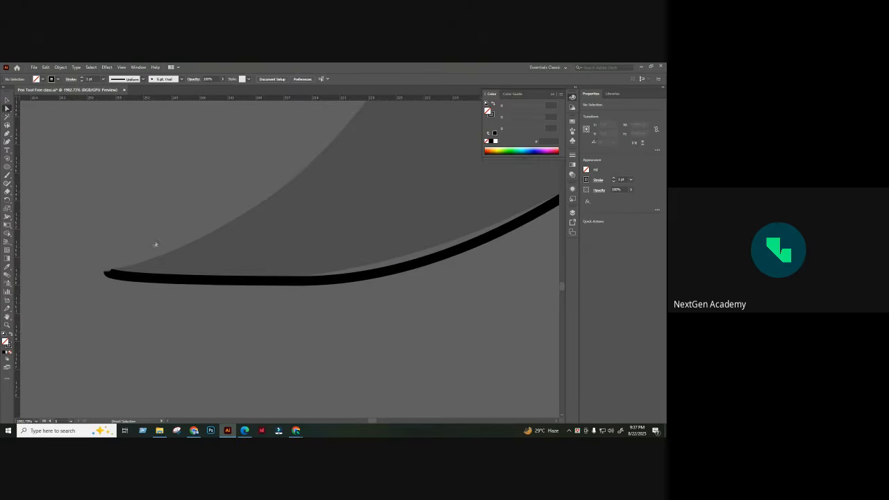
click(164, 279)
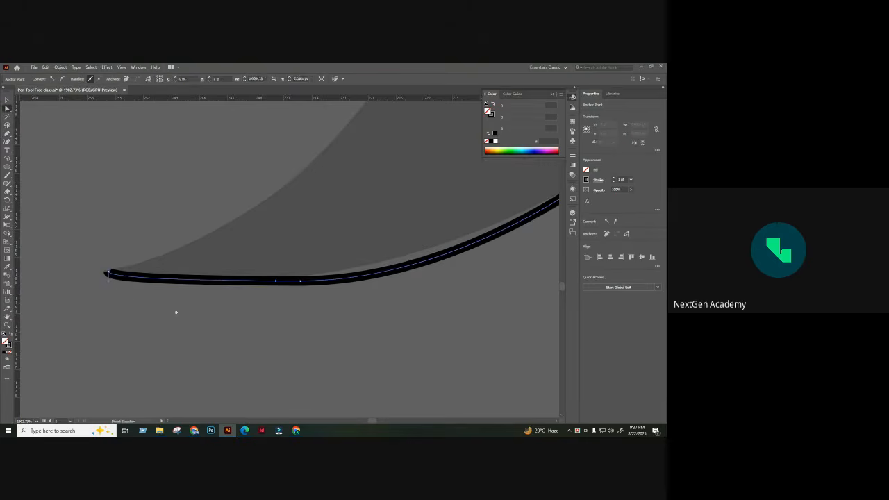
click(109, 292)
click(277, 282)
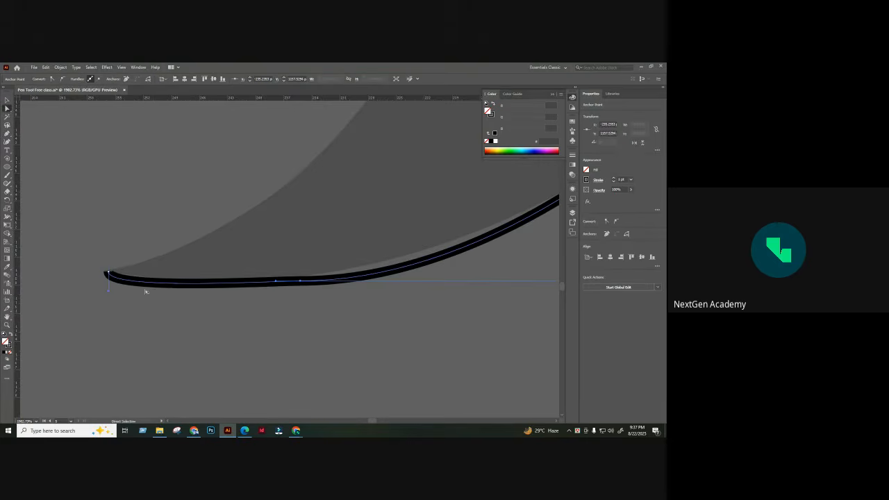
drag(276, 282, 283, 281)
drag(109, 292, 110, 278)
click(230, 255)
- Shift the lowest outer anchor toward the tip and lengthen its handle to fit the template's lower outer curve
scroll(254, 246, down, 3)
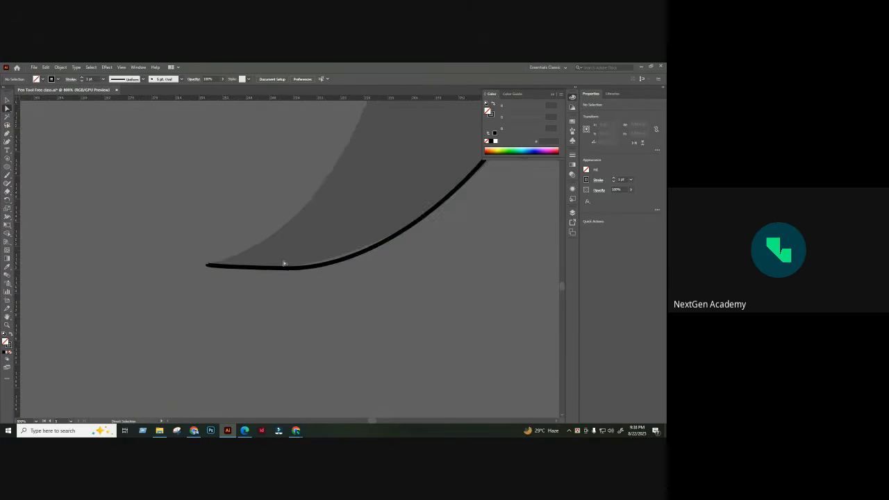
drag(311, 254, 203, 316)
click(229, 313)
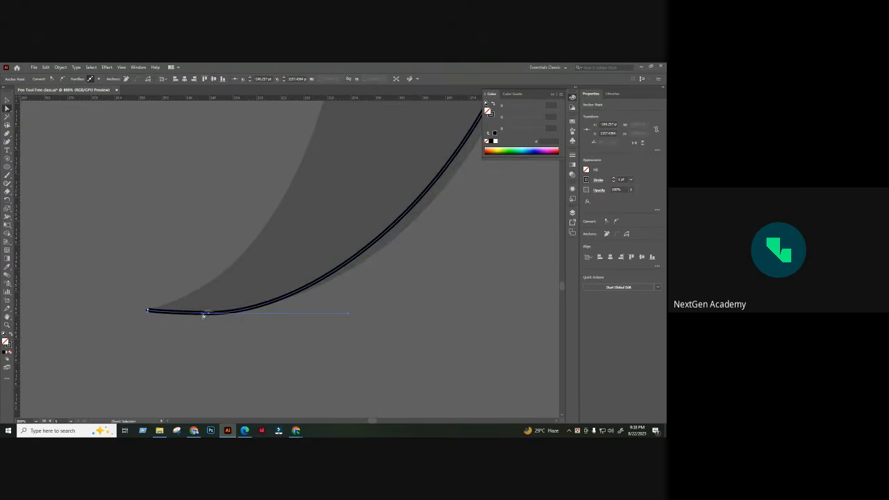
drag(349, 314, 376, 313)
drag(437, 255, 326, 395)
click(430, 225)
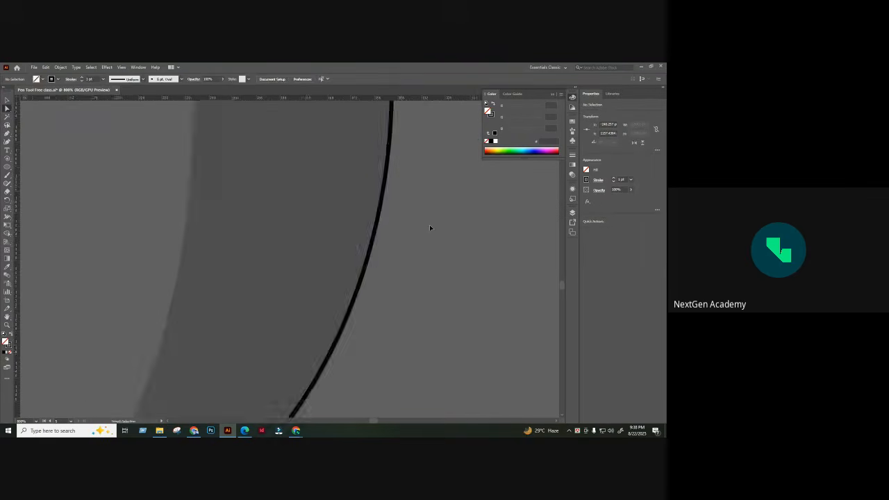
- Trace the bowl's inner edge with the Pen tool from the upper tip and close the path at the lower tip
key(ctrl+minus)
key(ctrl+minus)
drag(378, 218, 378, 236)
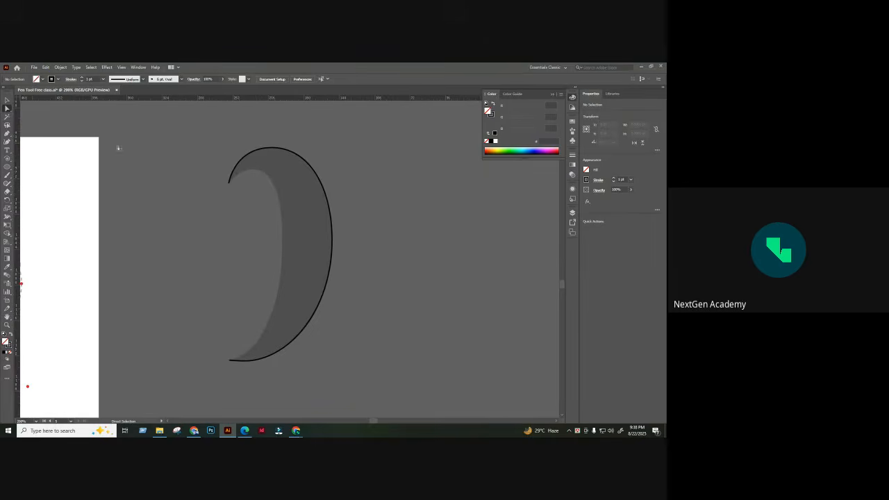
click(7, 132)
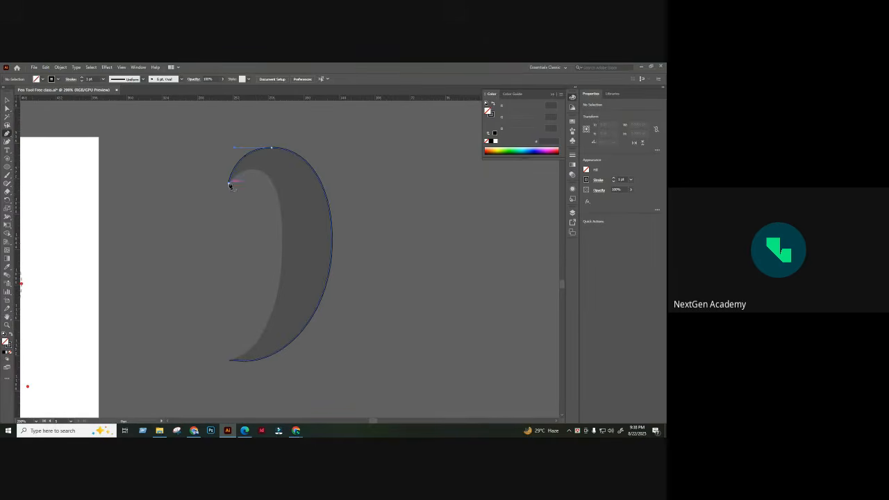
mouse_move(230, 186)
mouse_down()
mouse_move(248, 171)
mouse_move(274, 191)
mouse_move(265, 174)
mouse_move(233, 184)
mouse_move(279, 191)
mouse_move(254, 171)
mouse_up()
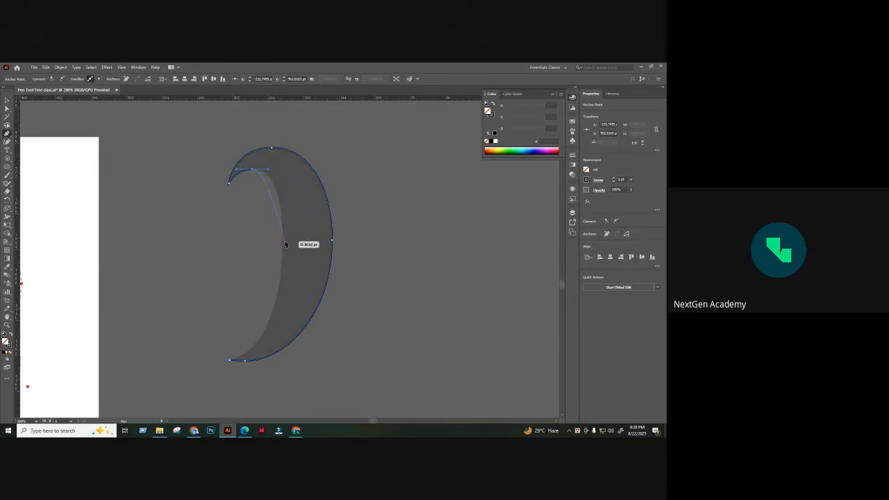
click(283, 241)
drag(283, 281, 282, 293)
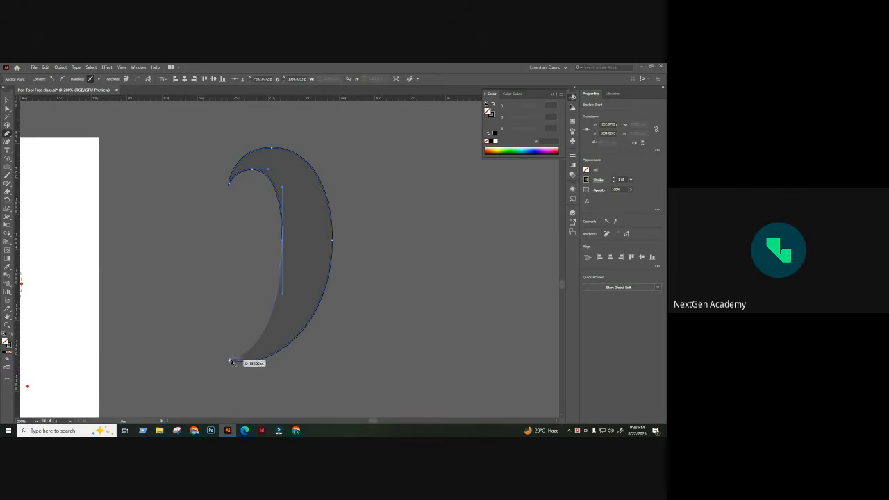
drag(231, 362, 221, 365)
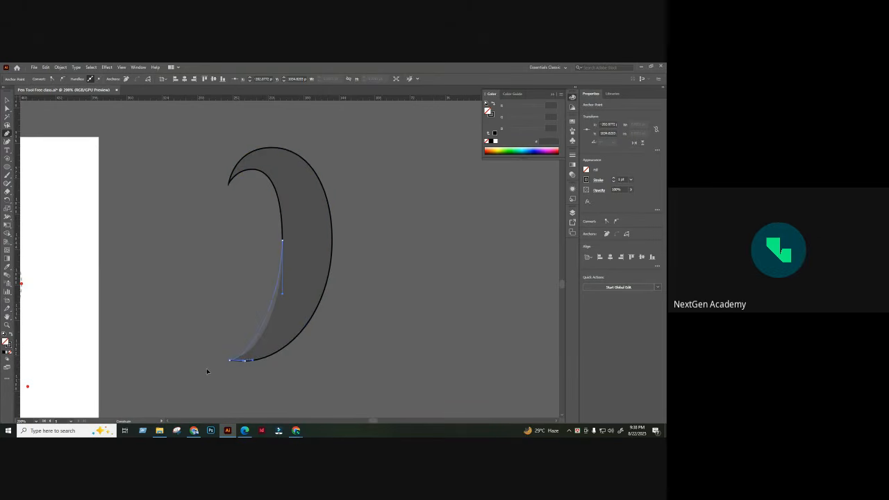
- Lengthen the lower handle of the inner edge's middle anchor to match the template's inner curve, and deselect the path
key(a)
key(ctrl+shift+a)
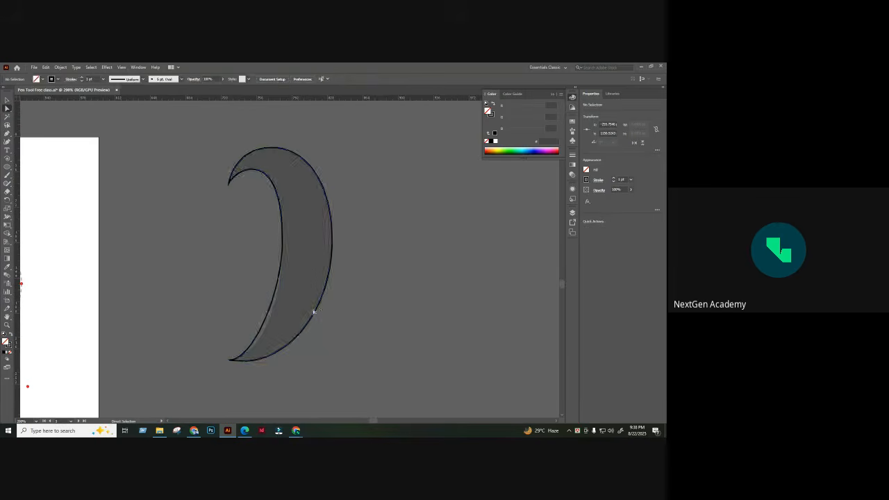
click(292, 275)
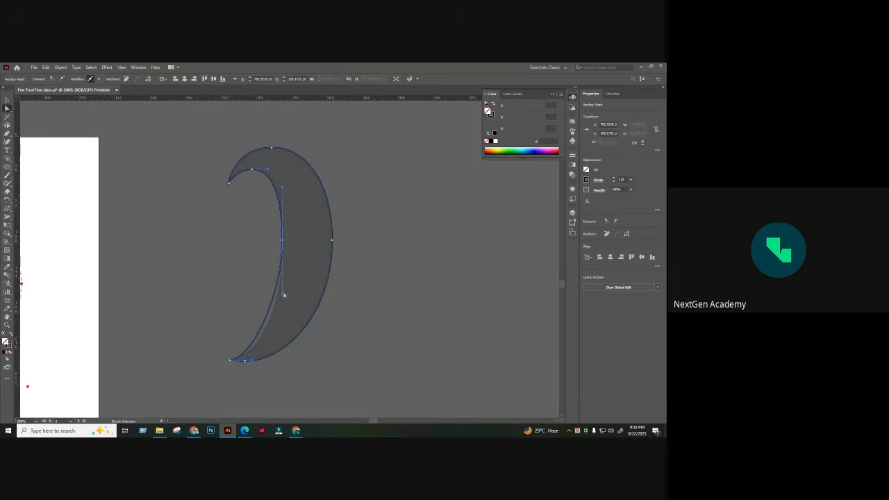
drag(283, 298, 285, 314)
click(290, 361)
click(276, 191)
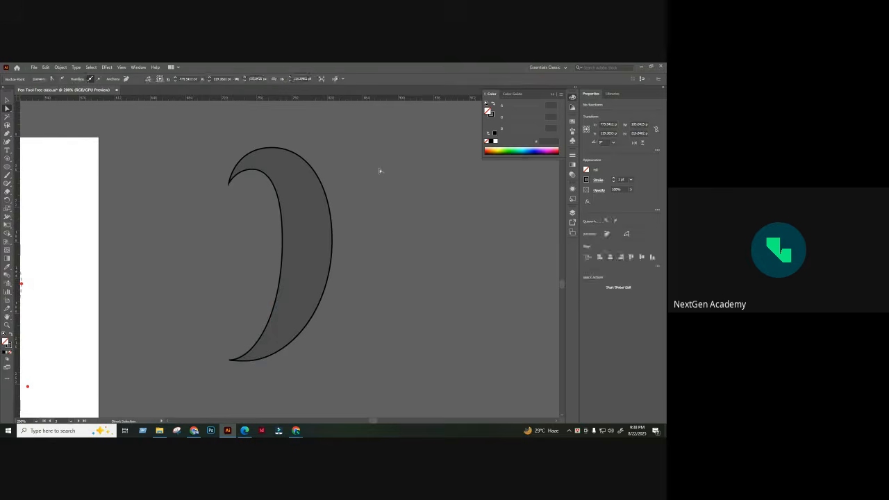
click(382, 171)
- Move the finished outline off the template to sit beside it on the right
key(ctrl+minus)
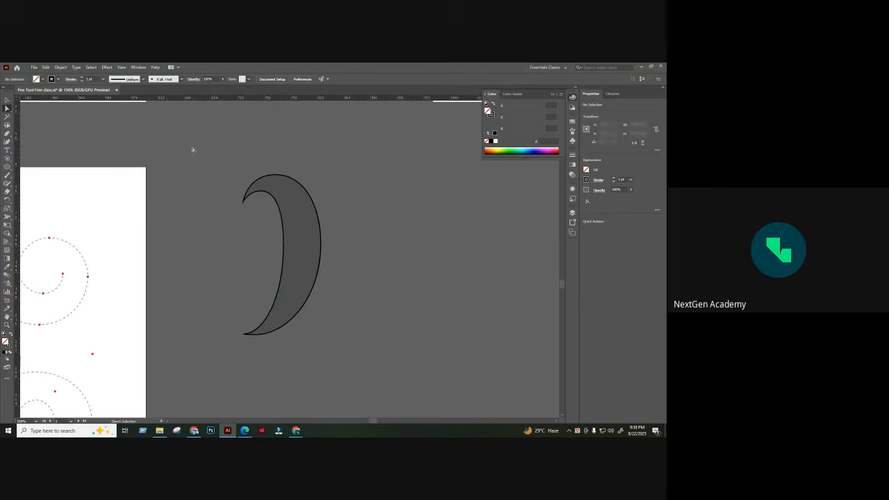
click(6, 101)
drag(275, 203, 367, 208)
click(369, 151)
click(292, 230)
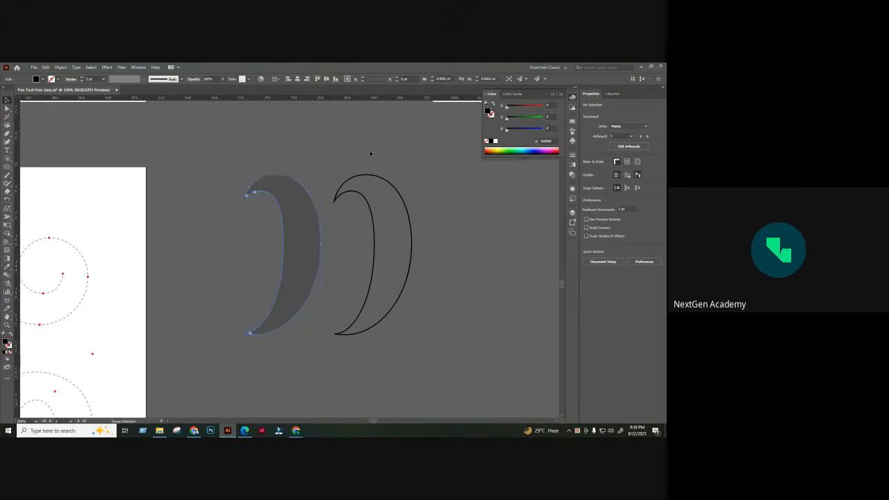
- Examine the anchor points and handles of the traced outline and compare them with those of the faded template
click(7, 108)
click(411, 244)
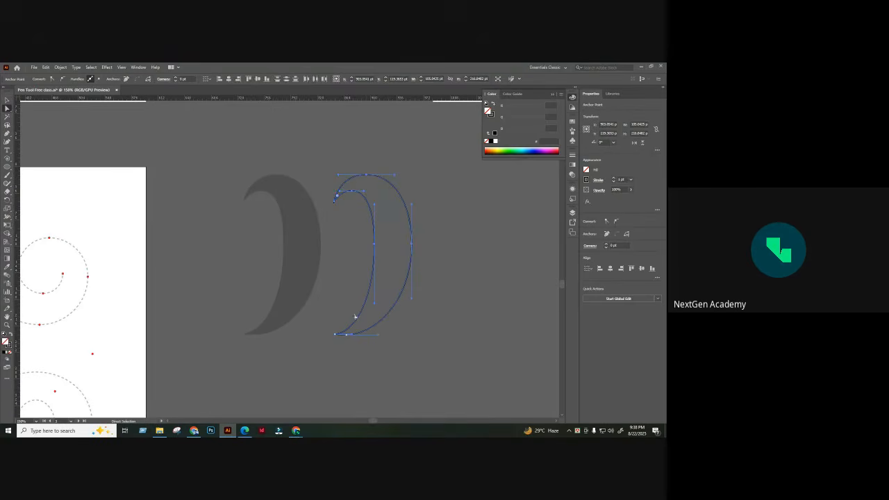
click(445, 222)
click(366, 290)
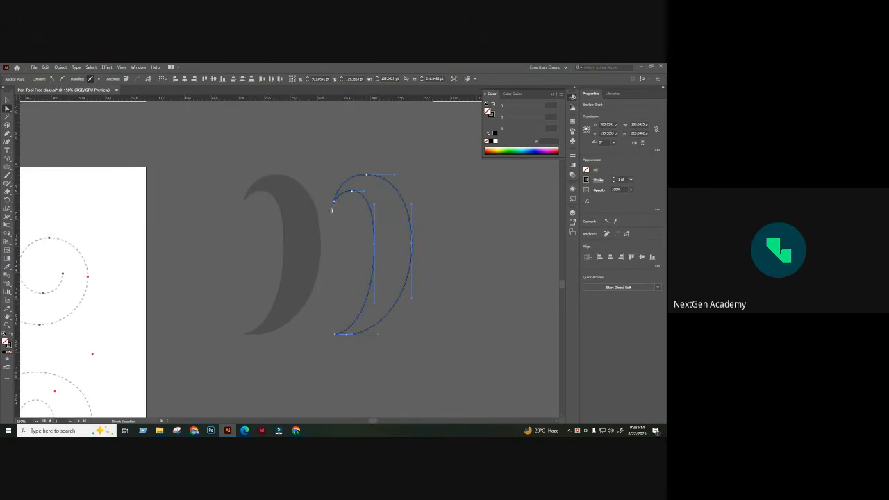
drag(352, 232, 471, 264)
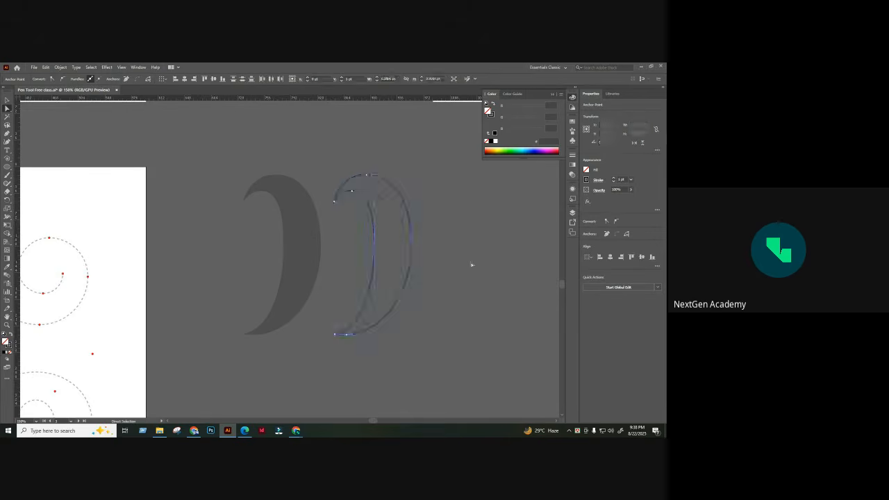
click(290, 206)
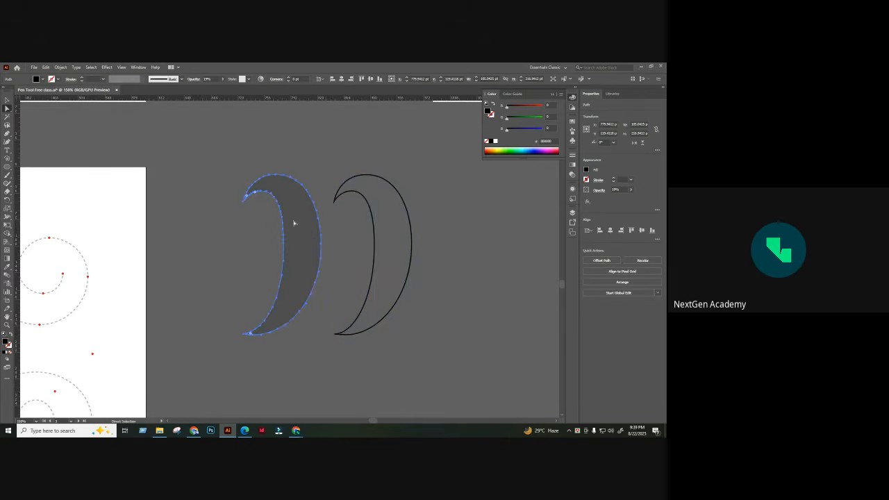
click(316, 190)
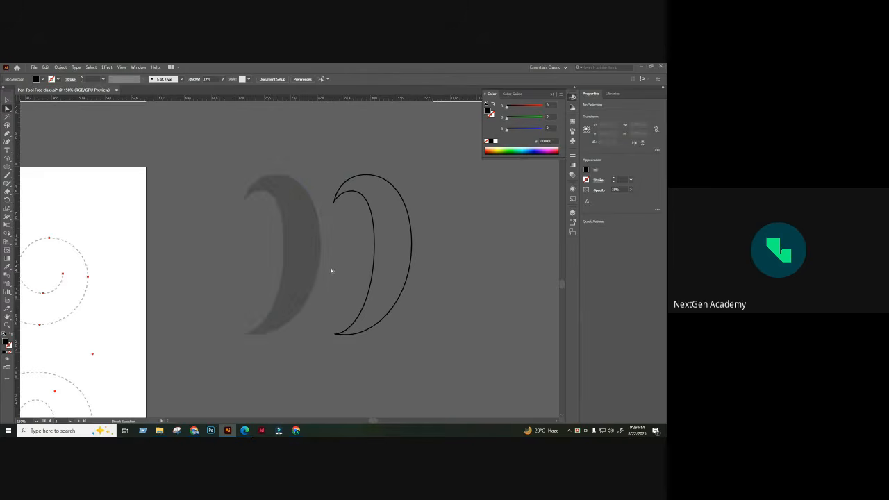
- Move an anchor point on the upper part of the faded template's inner edge slightly inward to demonstrate editing its dense points
key(ctrl+plus)
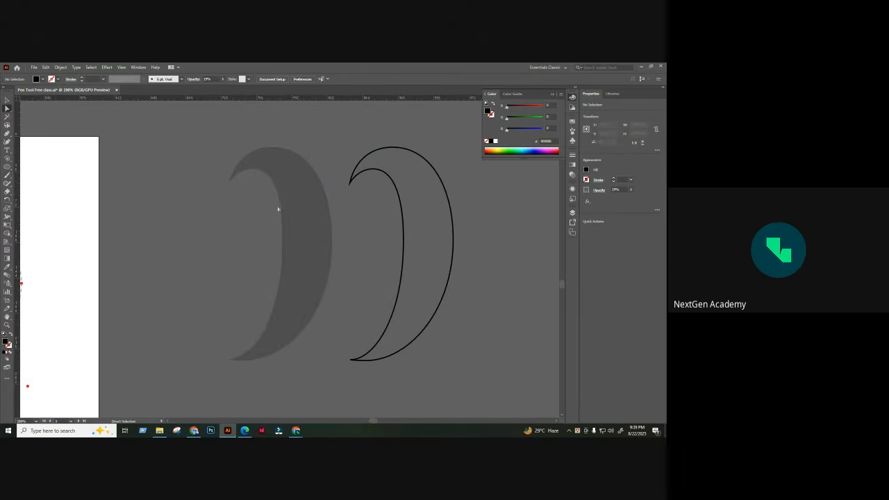
click(279, 208)
drag(282, 214, 276, 218)
click(277, 233)
click(309, 210)
click(280, 250)
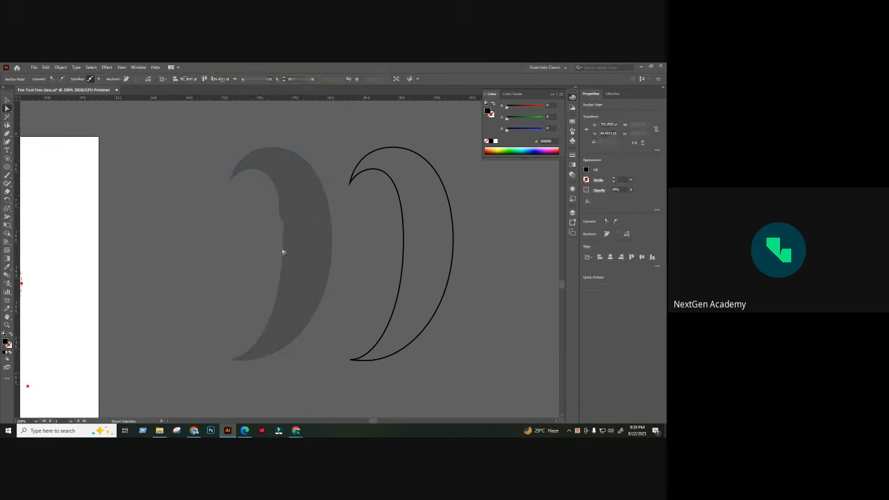
- Widen and heighten the traced outline by moving its outermost anchor outward and its crown anchor upward
scroll(370, 228, right, 2)
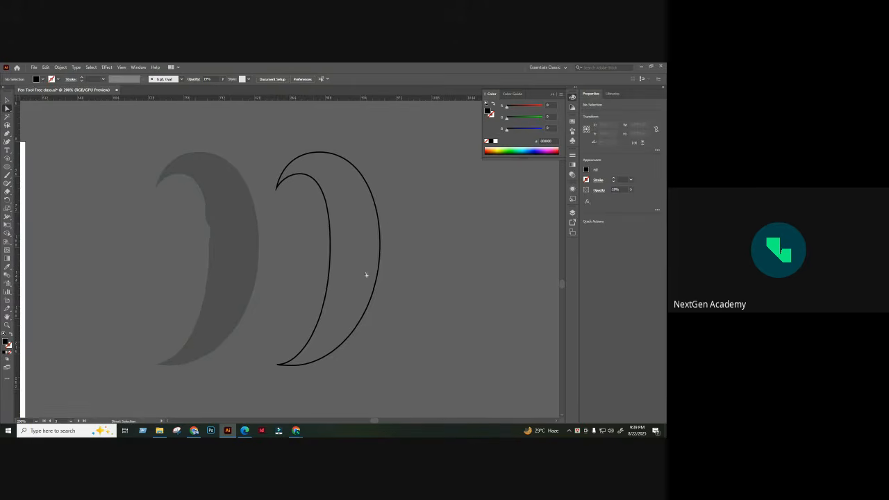
drag(380, 244, 396, 243)
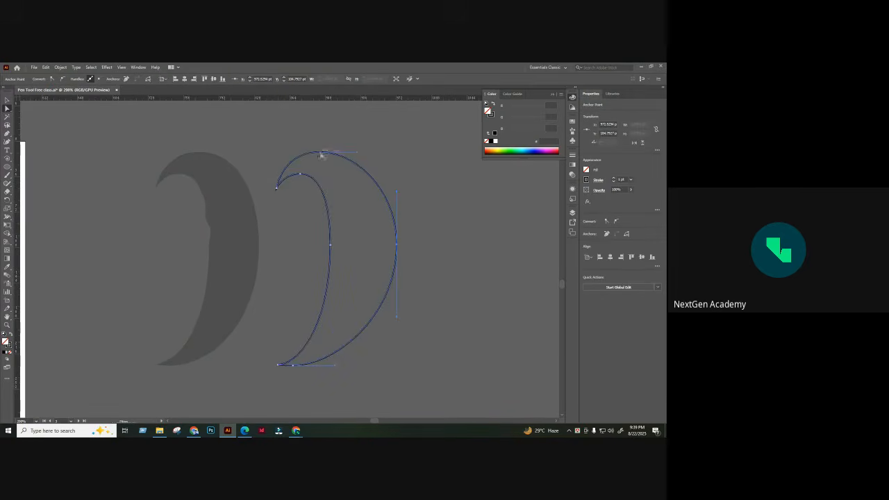
drag(322, 154, 319, 145)
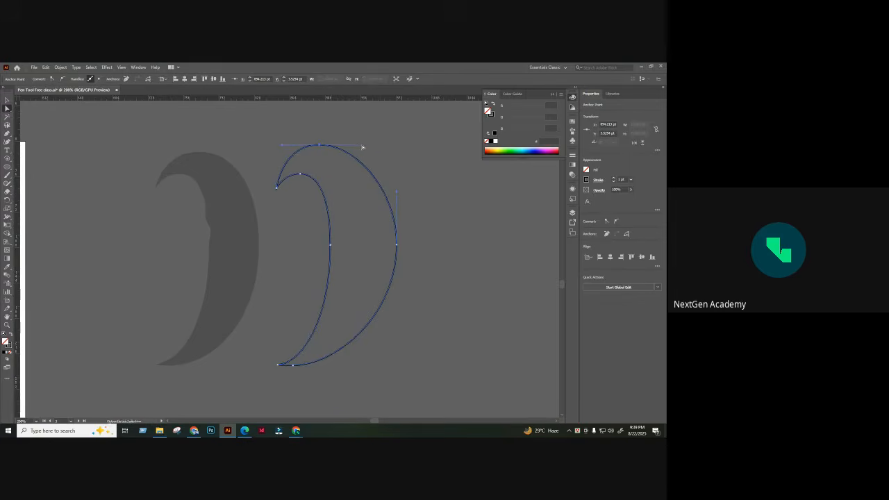
drag(358, 146, 325, 143)
click(461, 163)
- Lengthen the lower handle of the outline's outermost anchor to make the lower outer curve fuller, and deselect the path
drag(429, 258, 416, 234)
click(373, 284)
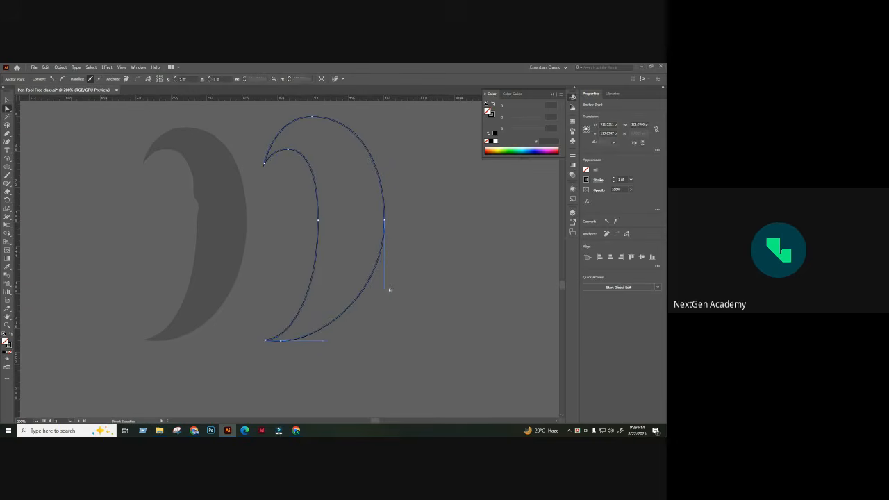
drag(385, 296, 383, 318)
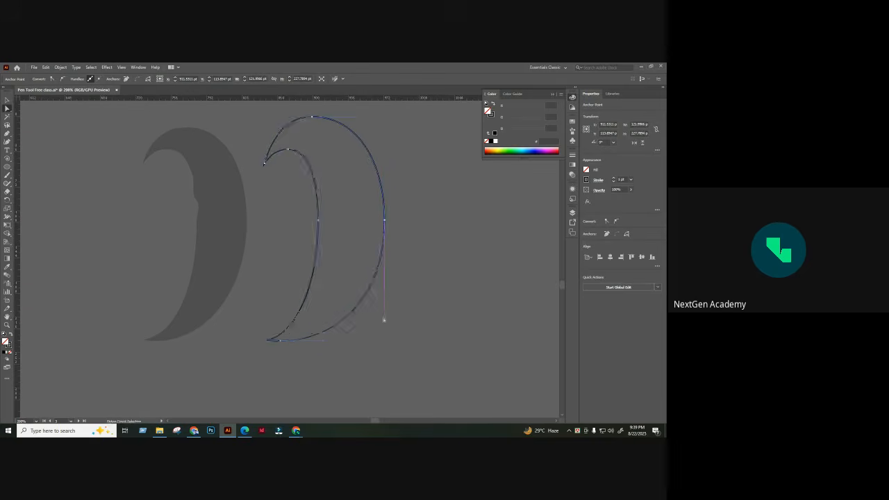
click(395, 282)
scroll(407, 257, up, 2)
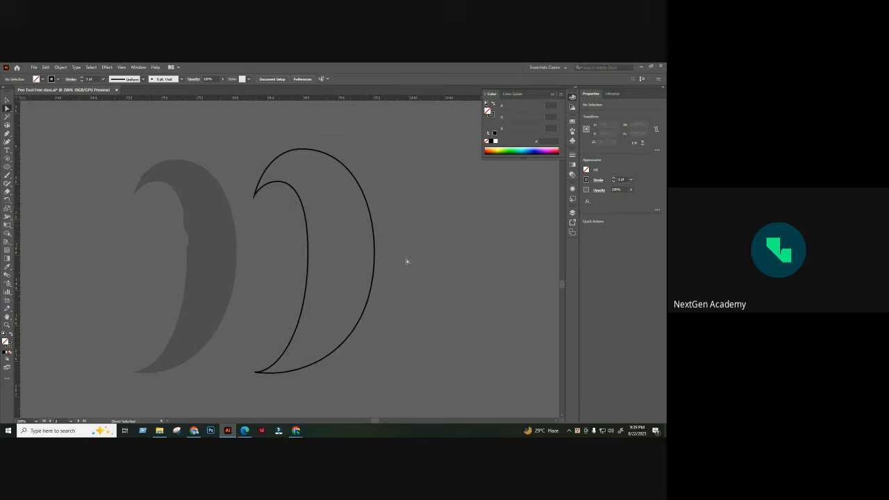
- Copy the reshaped outline and undo its anchor and handle edits to restore the traced shape
click(7, 101)
key(ctrl+a)
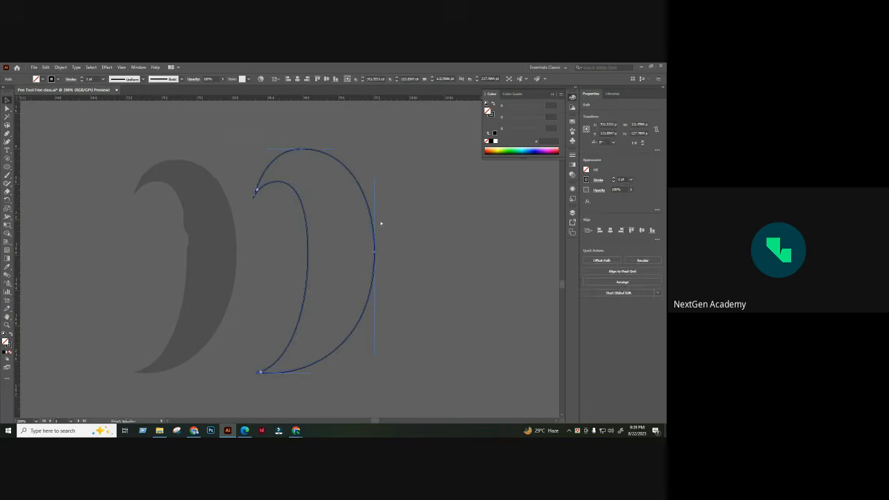
click(386, 223)
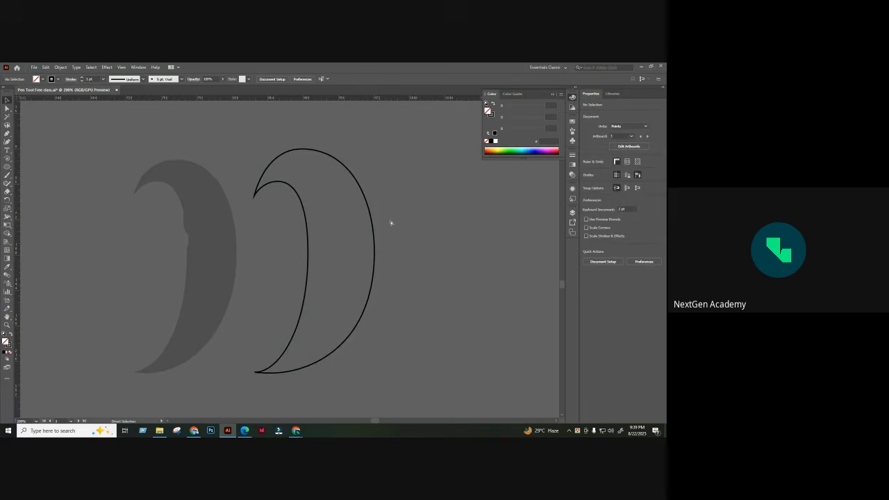
key(ctrl+z)
key(ctrl+z)
key(ctrl+z)
key(ctrl+z)
key(ctrl+z)
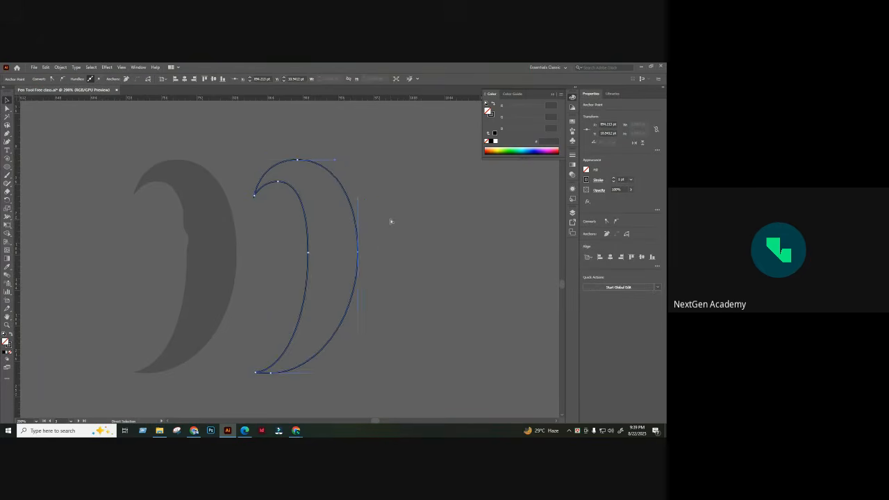
click(391, 221)
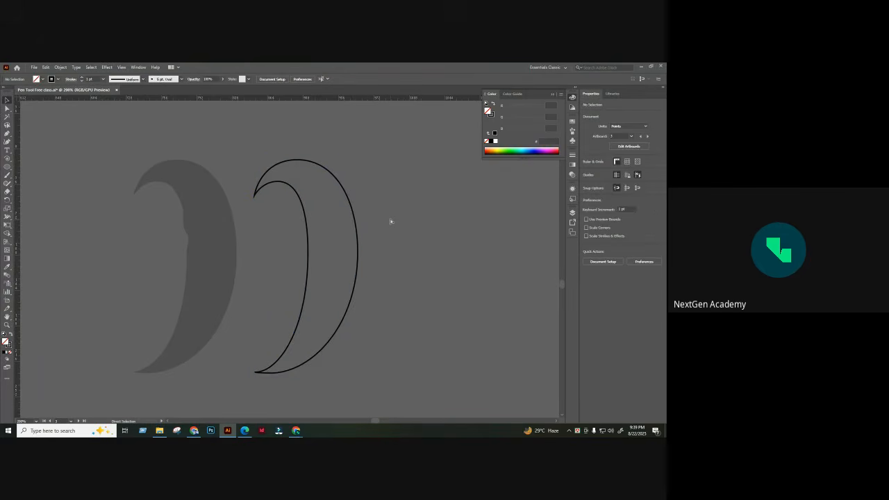
- Paste the reshaped copy and place it to the right of the restored outline for comparison
key(ctrl+z)
drag(373, 228, 511, 230)
click(374, 120)
key(a)
key(ctrl+minus)
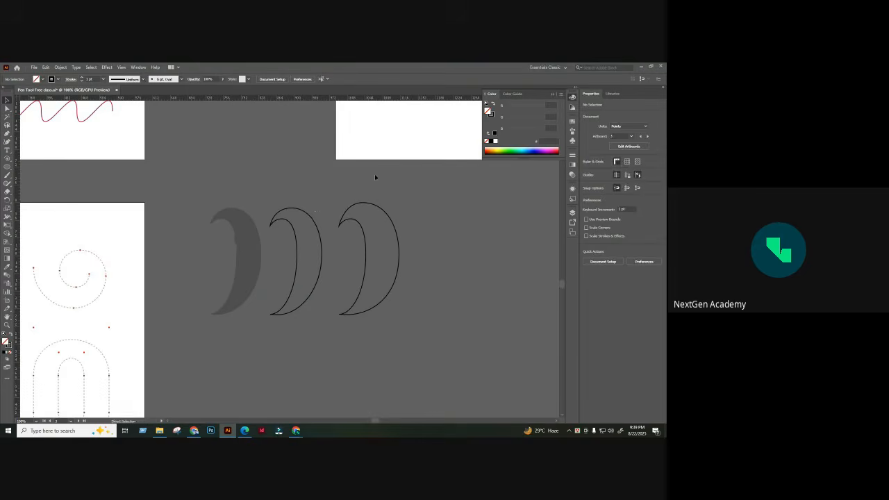
- Pull the outermost anchor of the faded template outward to demonstrate reshaping its dense points, and undo the move
click(256, 239)
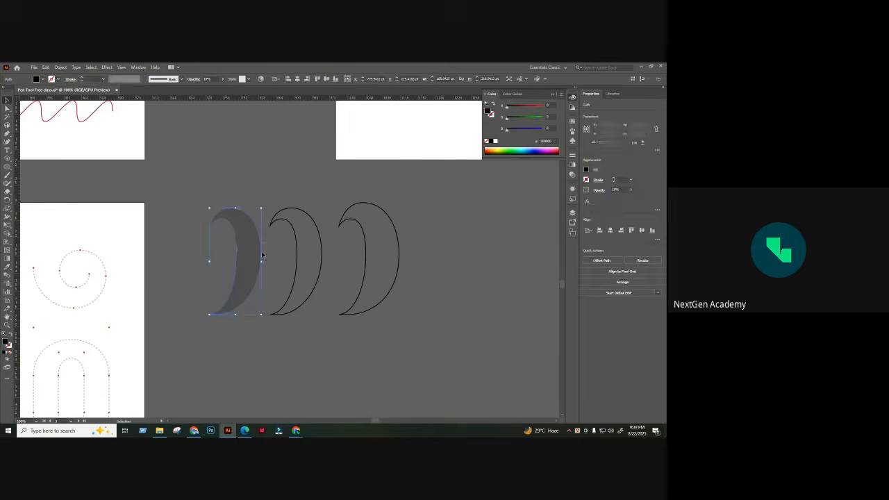
click(7, 109)
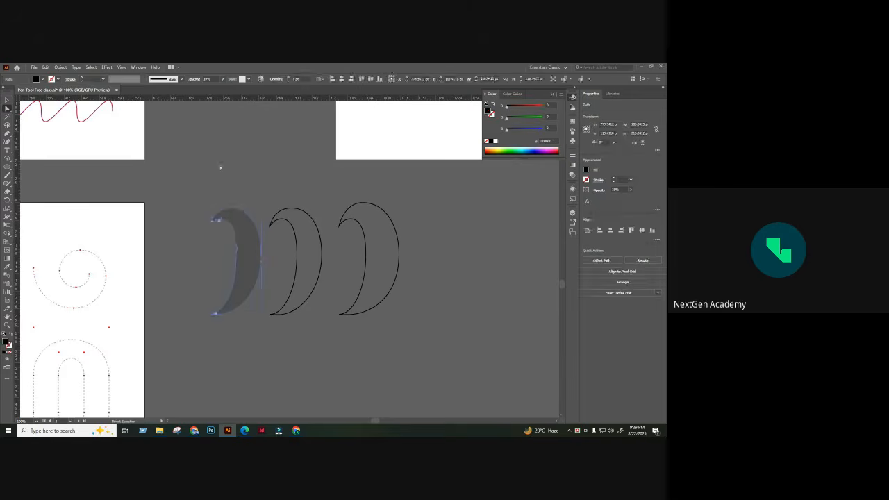
click(220, 169)
click(257, 264)
drag(262, 259, 271, 255)
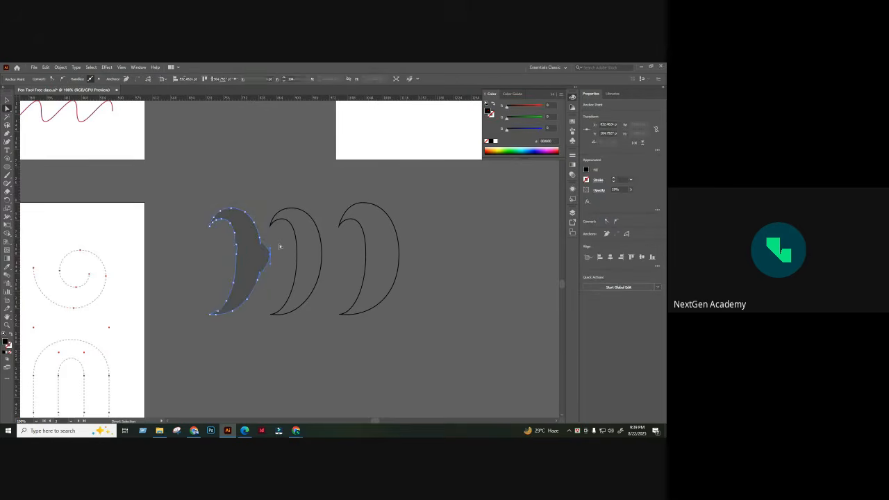
click(280, 246)
key(ctrl+z)
- Stretch the faded template horizontally to both sides by its bounding box and deselect it
click(7, 101)
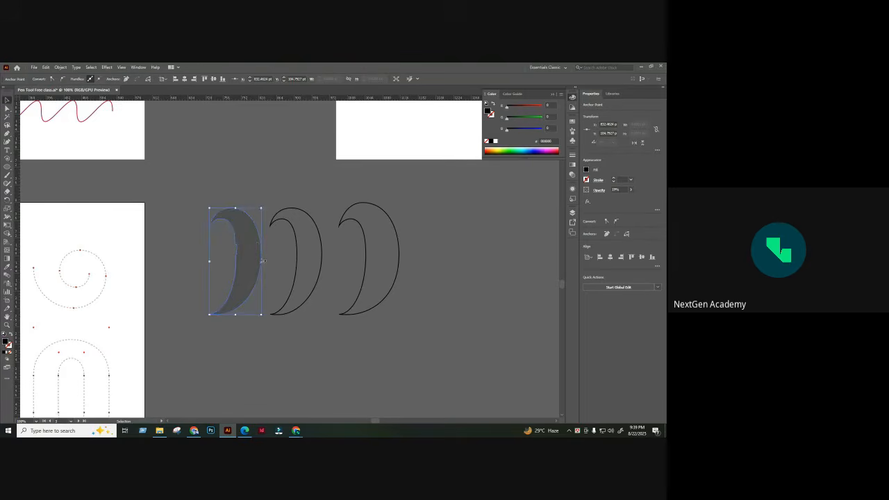
drag(263, 261, 319, 261)
drag(210, 262, 149, 261)
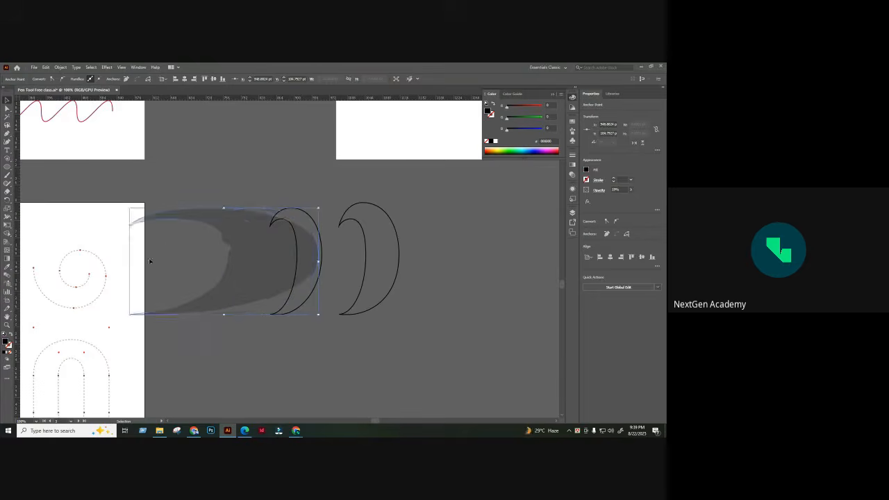
click(238, 192)
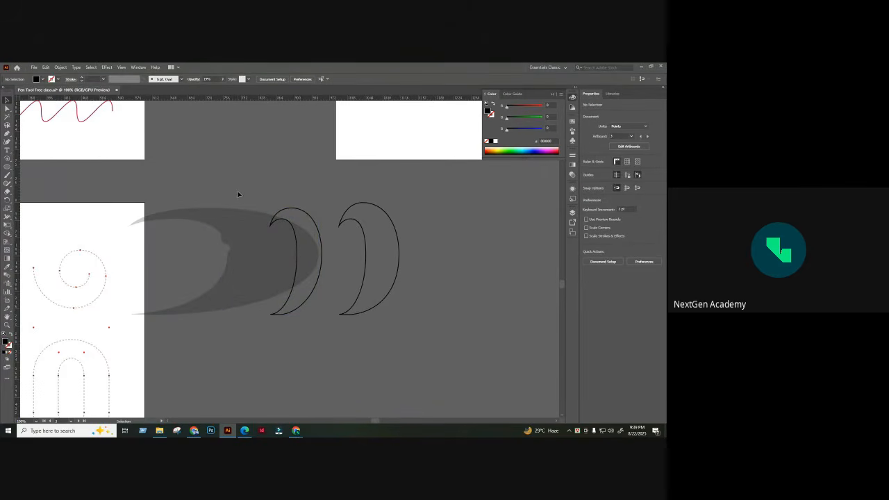
- Delete the stretched template and both outlines from the pasteboard
key(ctrl+a)
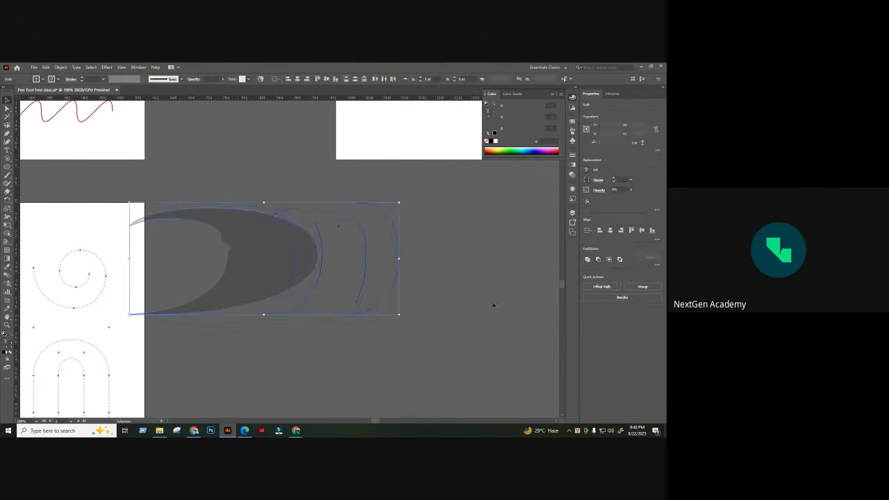
key(Delete)
drag(185, 288, 308, 253)
drag(299, 300, 330, 255)
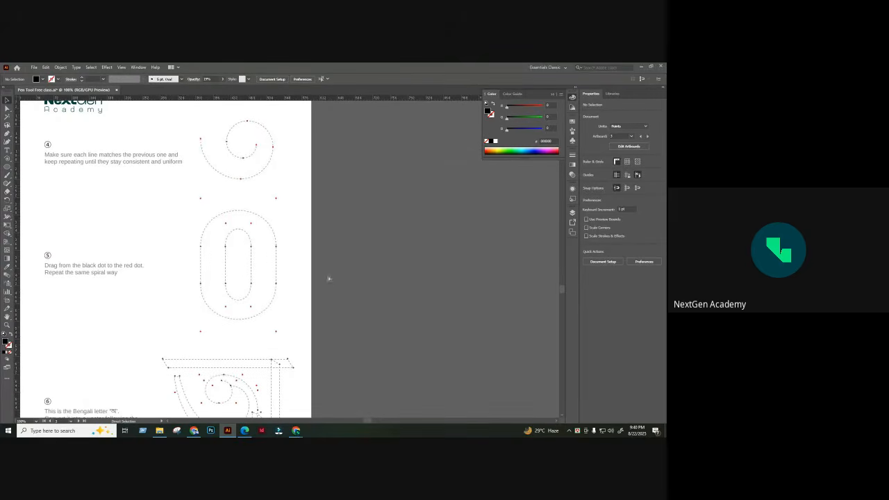
- Switch to the Google Meet call and admit everyone waiting to join
mouse_move(296, 432)
click(257, 401)
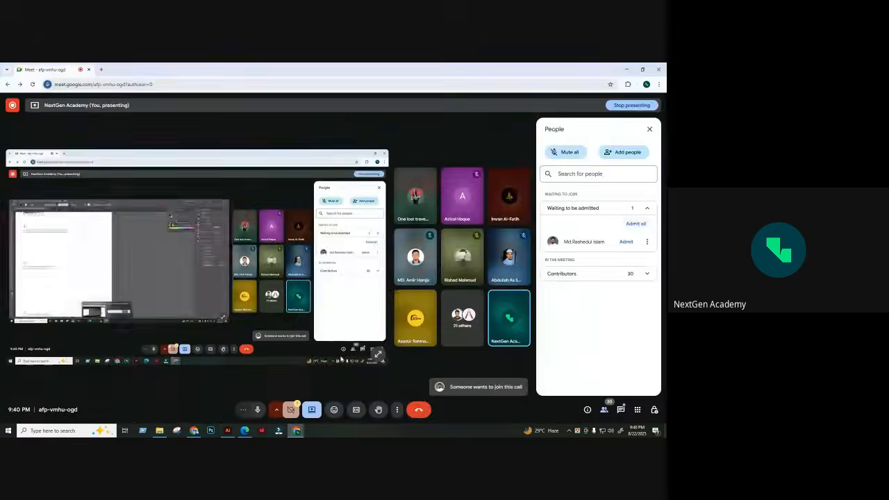
click(636, 224)
click(365, 274)
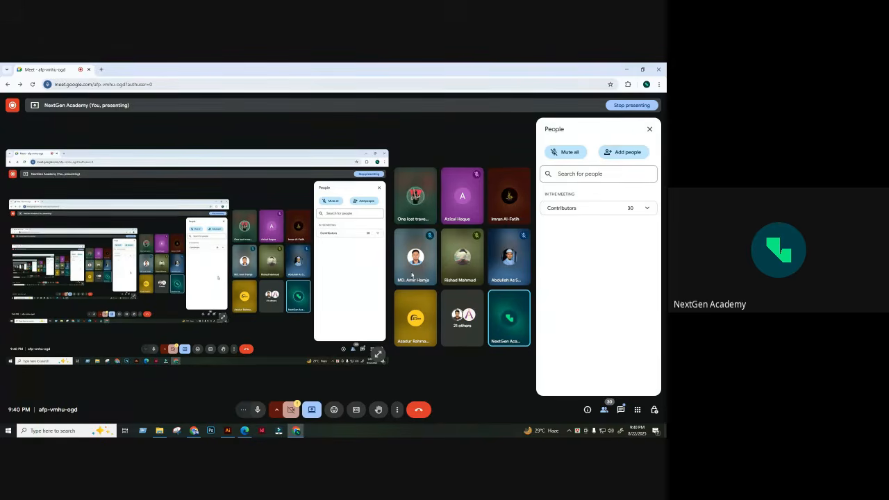
- Expand the contributors in the meeting, look through the list and close the people list
click(592, 208)
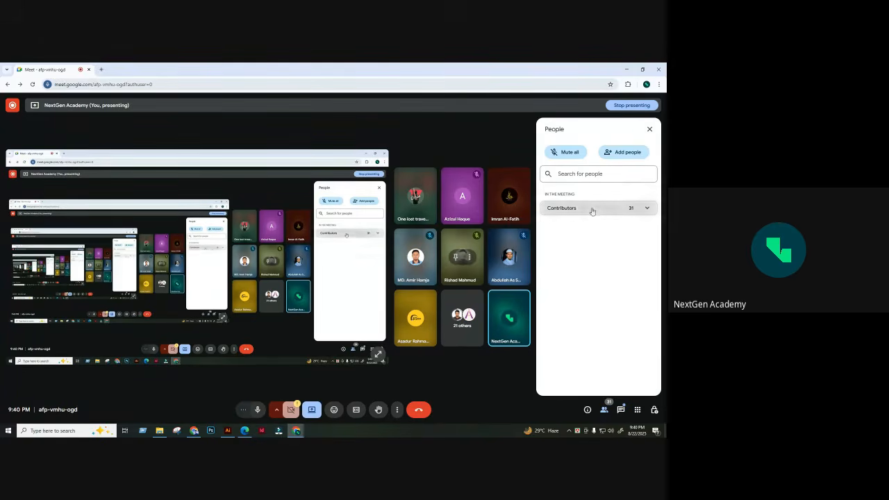
scroll(598, 264, down, 5)
scroll(603, 271, down, 2)
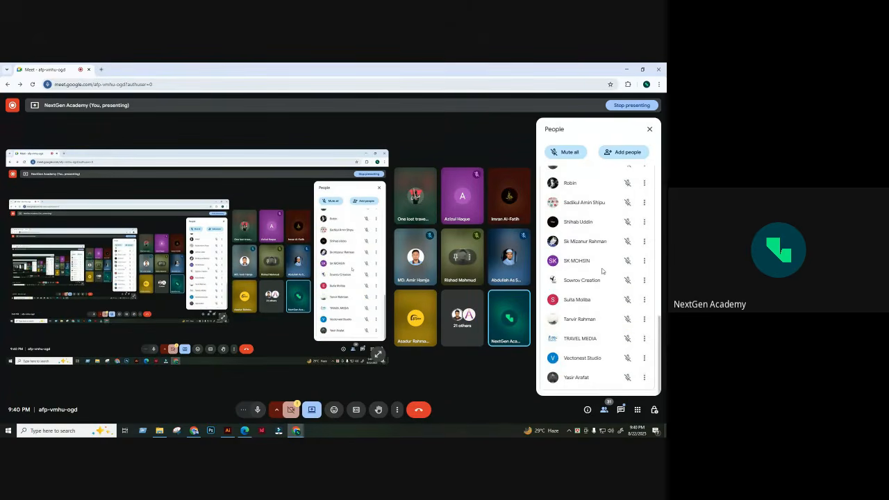
scroll(599, 236, up, 5)
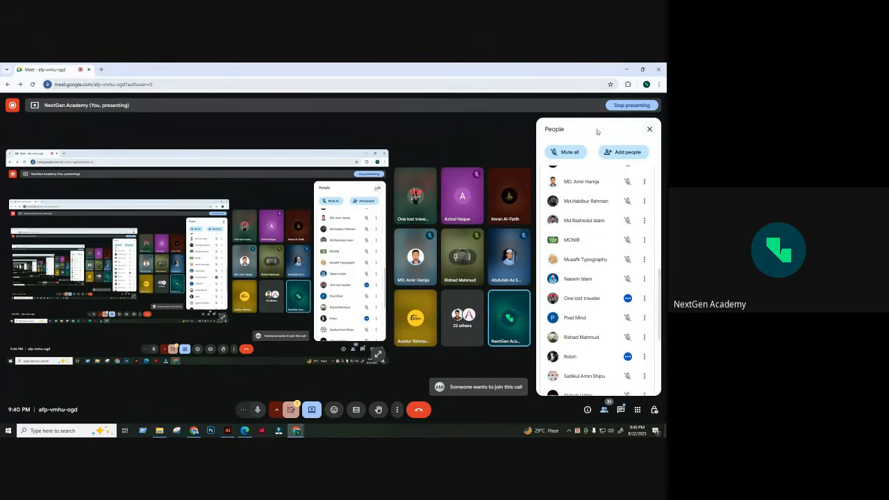
click(648, 130)
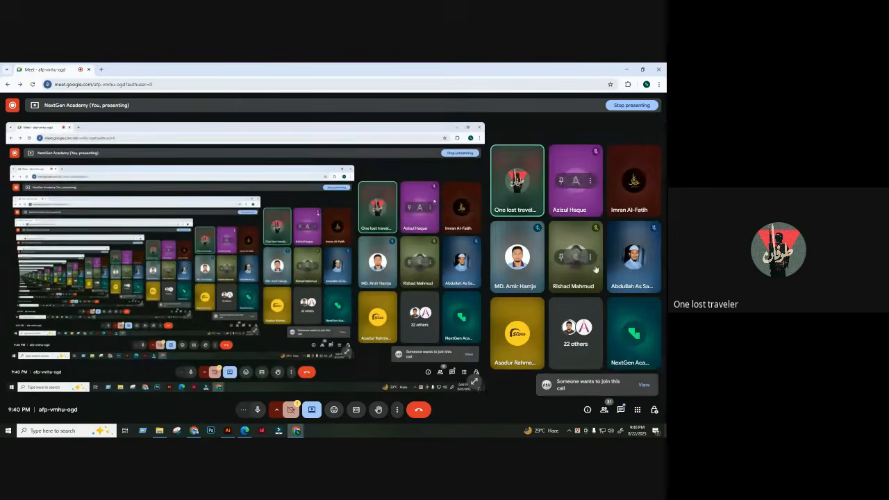
- Open the new join request, admit everyone waiting and look through the contributors list
click(642, 384)
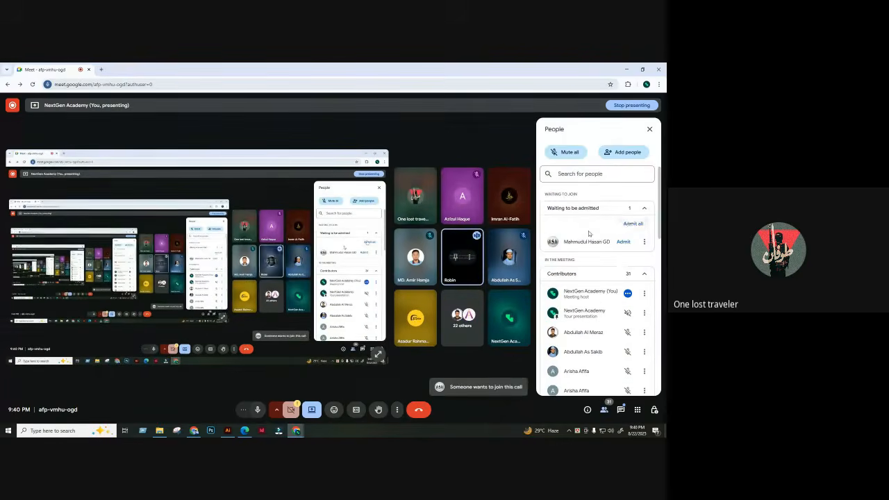
click(633, 224)
click(368, 277)
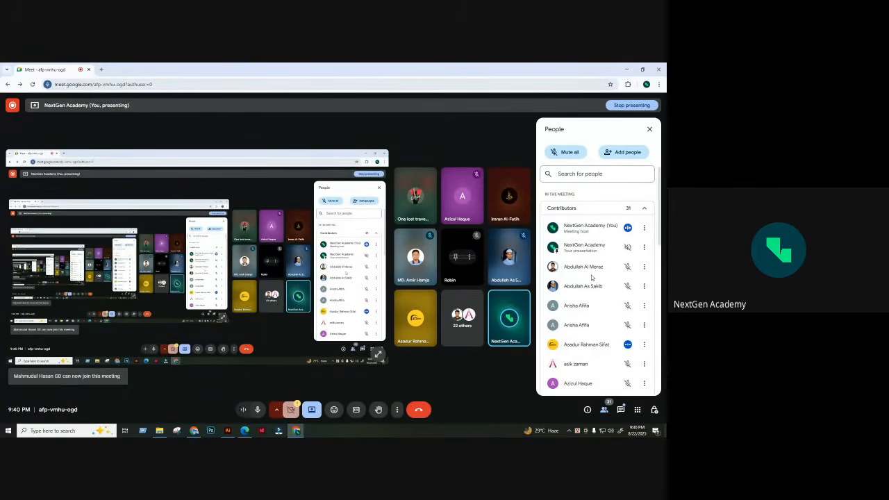
scroll(592, 277, down, 8)
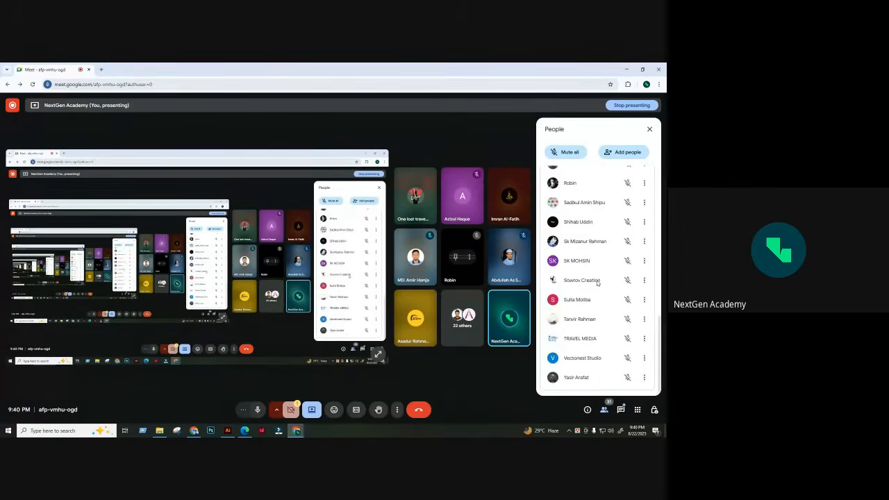
scroll(598, 283, up, 8)
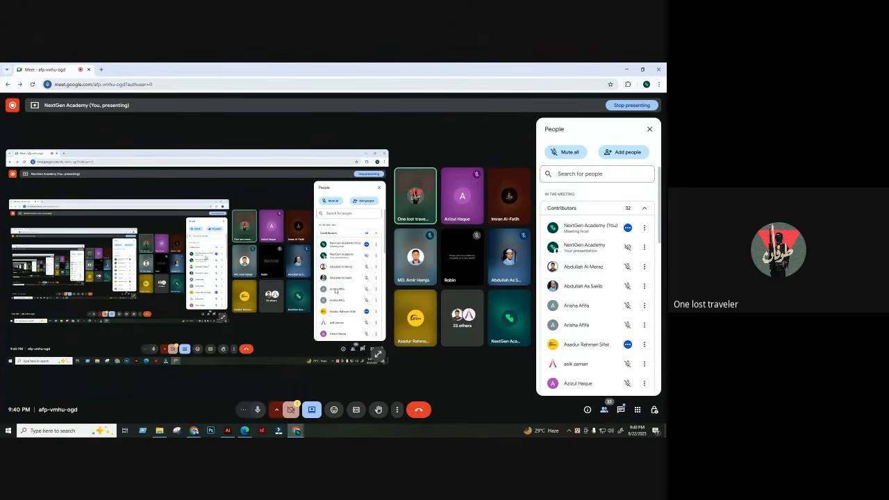
- Switch back to Illustrator, copy the exercise 5 dashed zero template with its guide dots and paste it on the blank artboard
click(227, 431)
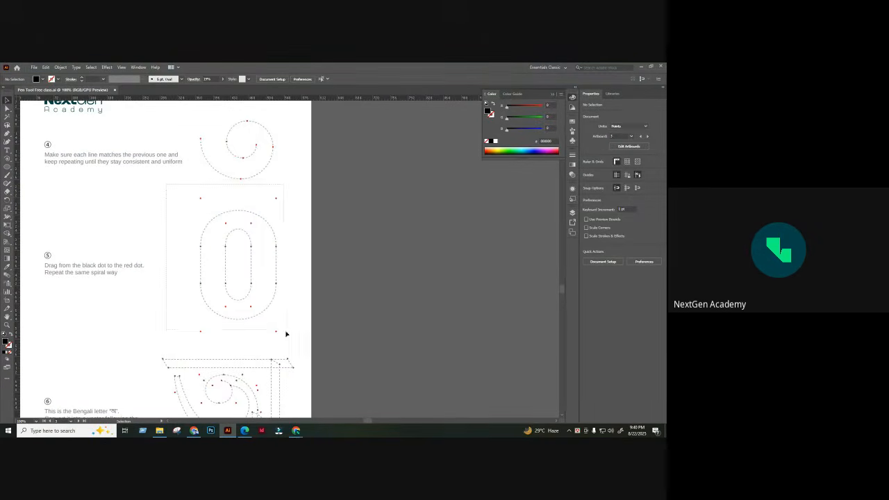
drag(286, 333, 296, 344)
click(343, 267)
drag(297, 191, 175, 340)
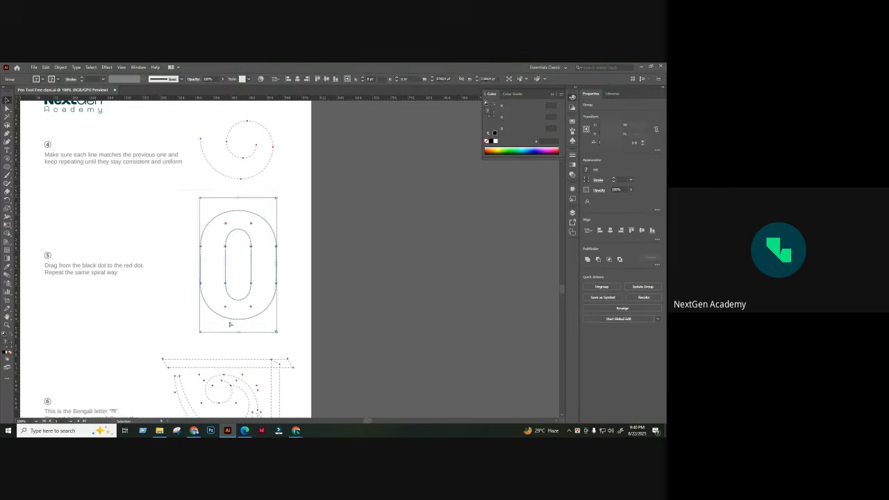
click(335, 292)
drag(310, 249, 62, 368)
drag(309, 184, 193, 375)
drag(300, 221, 286, 296)
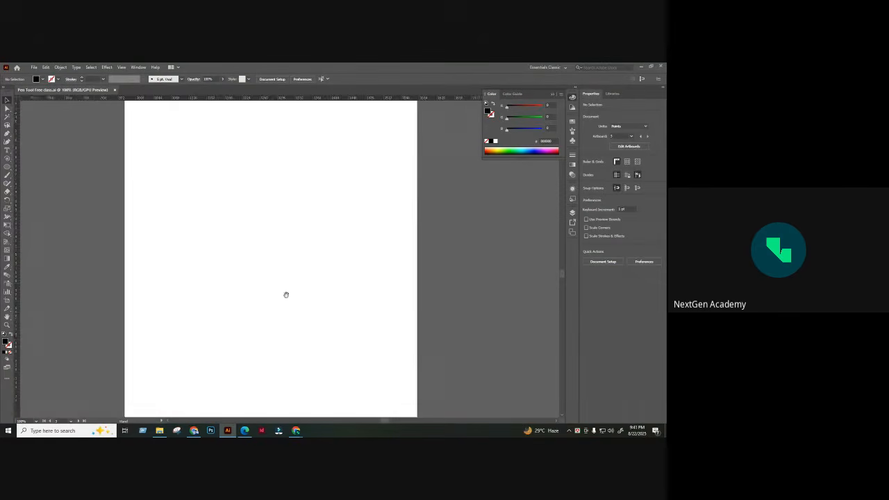
key(ctrl+v)
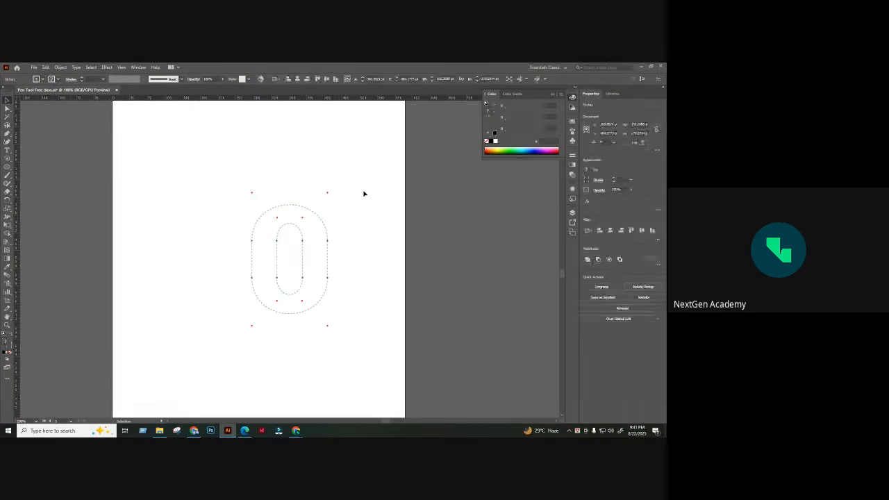
click(196, 359)
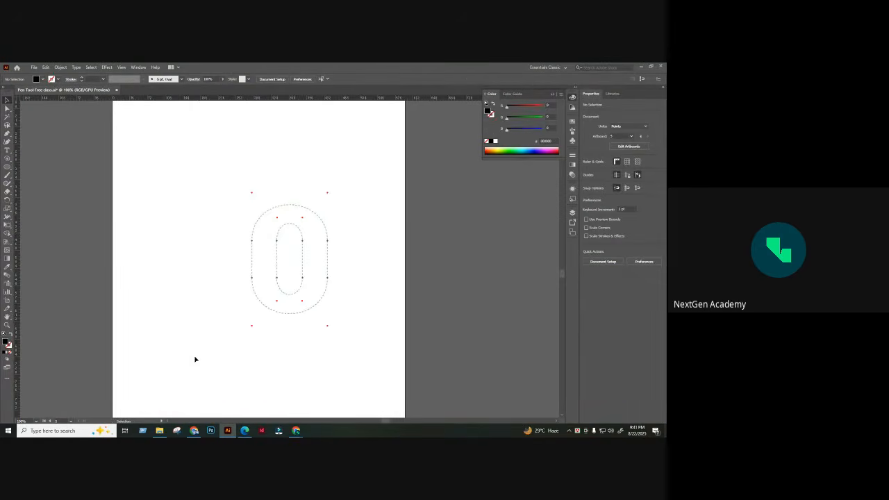
- Trace the zero's outer top arc with the Pen tool, using two smooth anchors on the black dots with handles up to the red dots
key(ctrl+plus)
drag(355, 269, 310, 261)
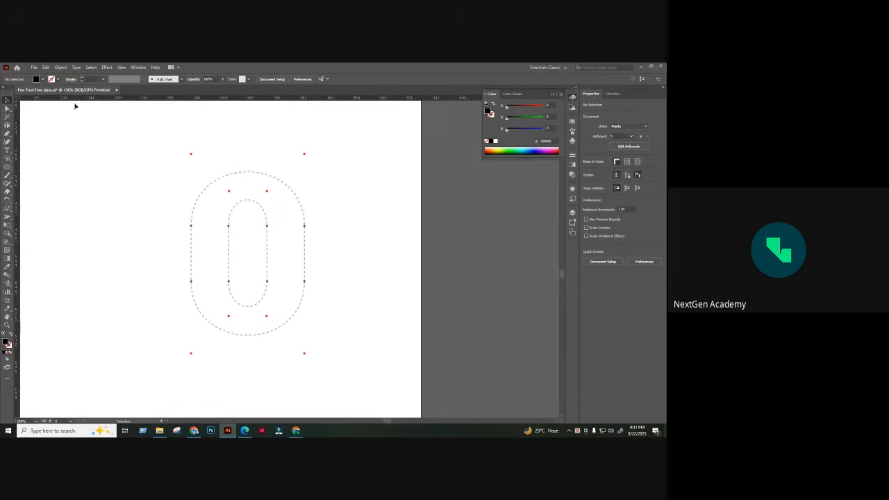
click(7, 136)
drag(282, 177, 248, 207)
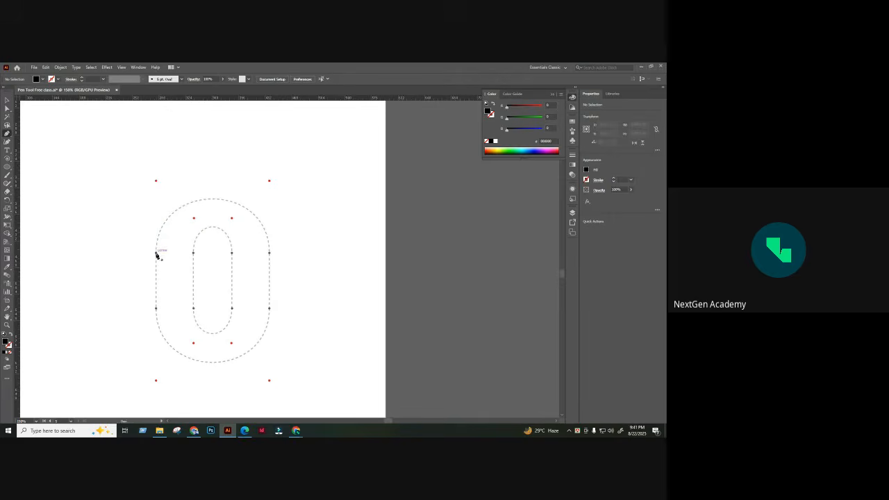
drag(157, 253, 157, 238)
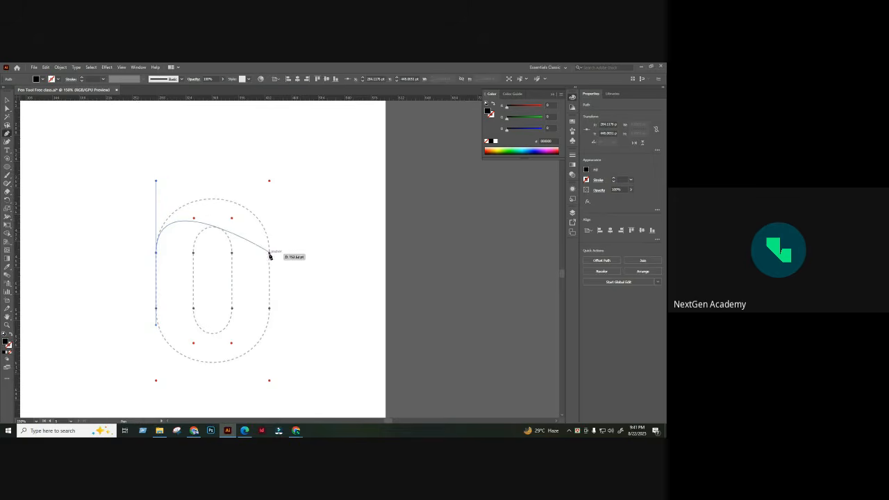
drag(269, 253, 272, 325)
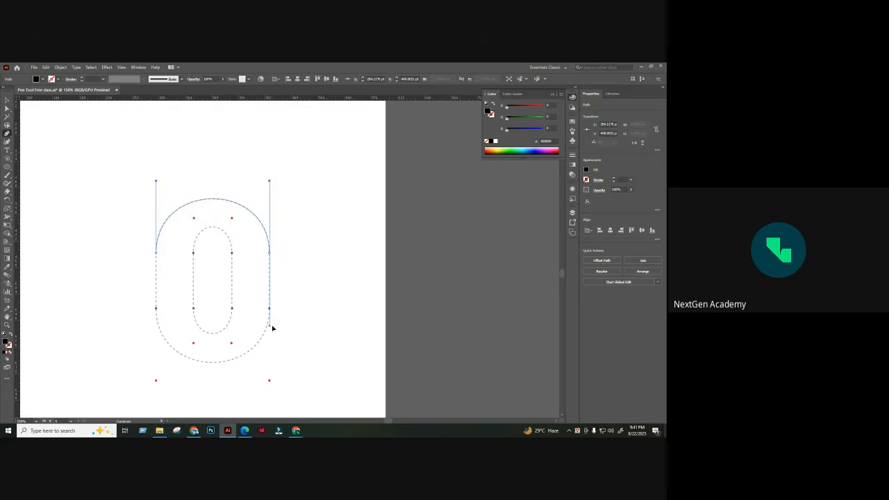
drag(275, 328, 288, 298)
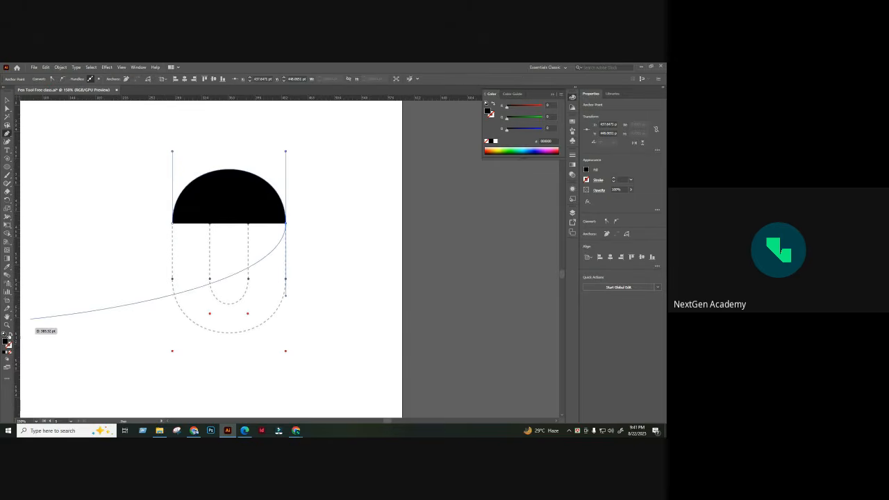
- Swap the zero arc's fill and stroke so it has no fill, and set its stroke color to blue
click(11, 335)
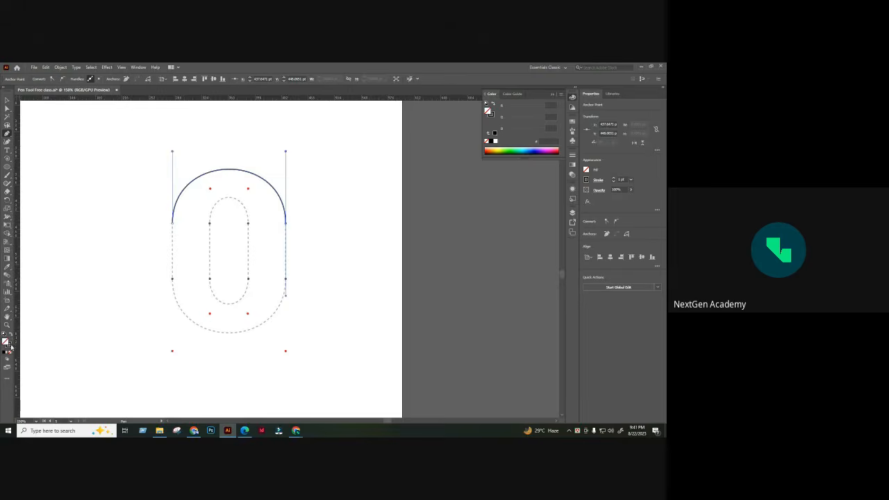
double_click(9, 344)
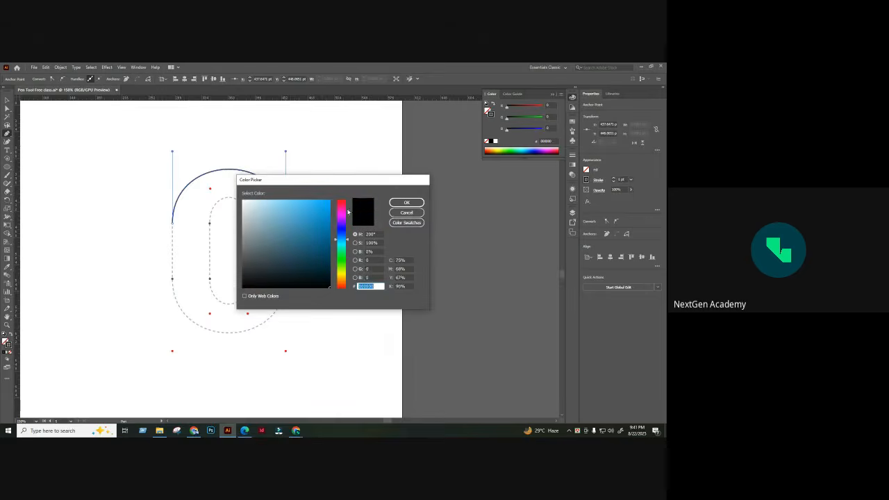
click(404, 203)
key(ctrl+equal)
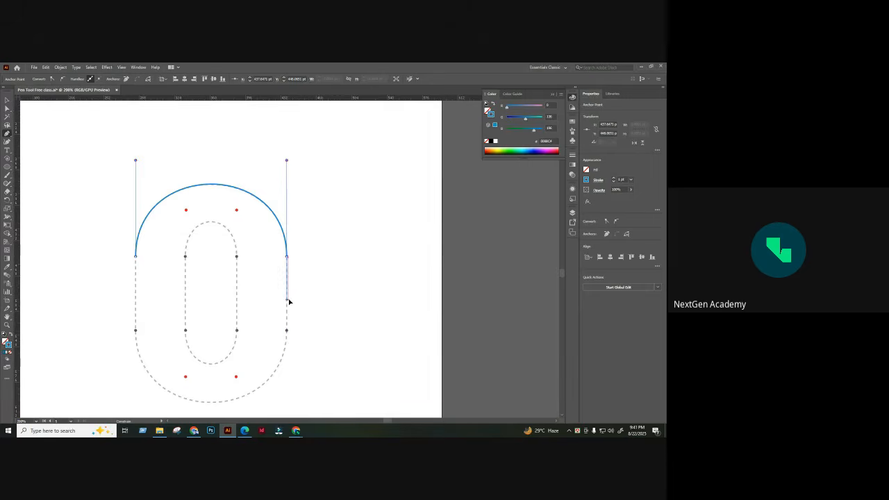
- Try to trace the zero's outer right side down to the lower black dot and pull a handle from the new anchor
scroll(289, 301, down, 2)
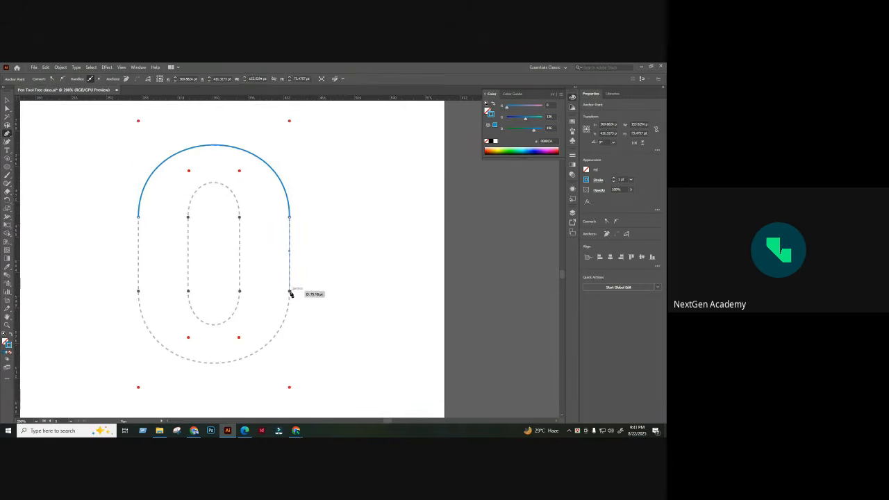
click(290, 291)
scroll(285, 289, down, 2)
scroll(285, 288, left, 1)
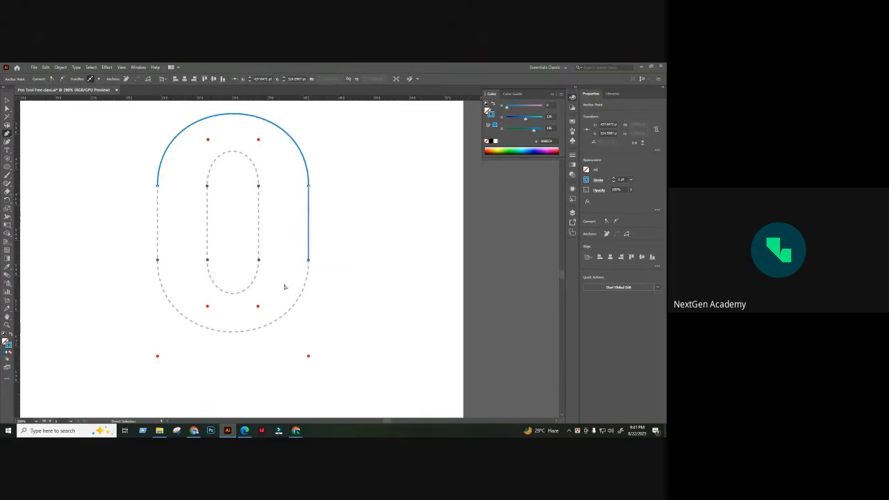
drag(309, 260, 310, 301)
key(ctrl+equal)
key(ctrl+equal)
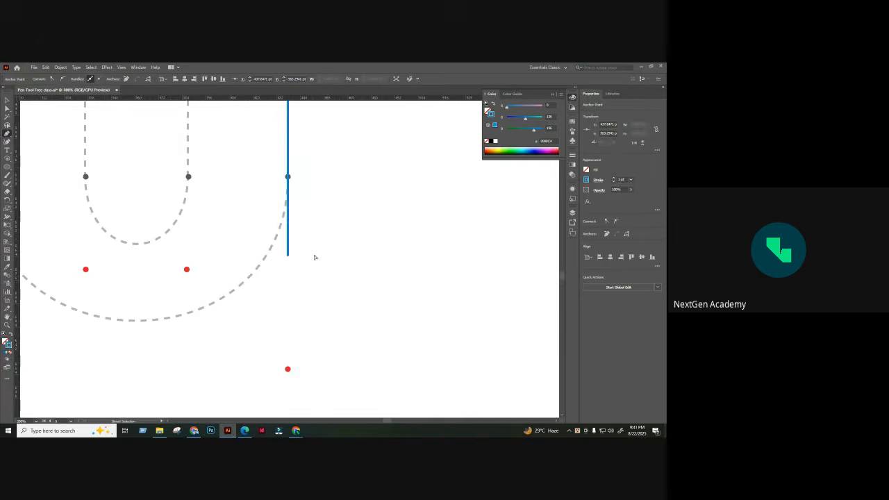
scroll(337, 302, up, 3)
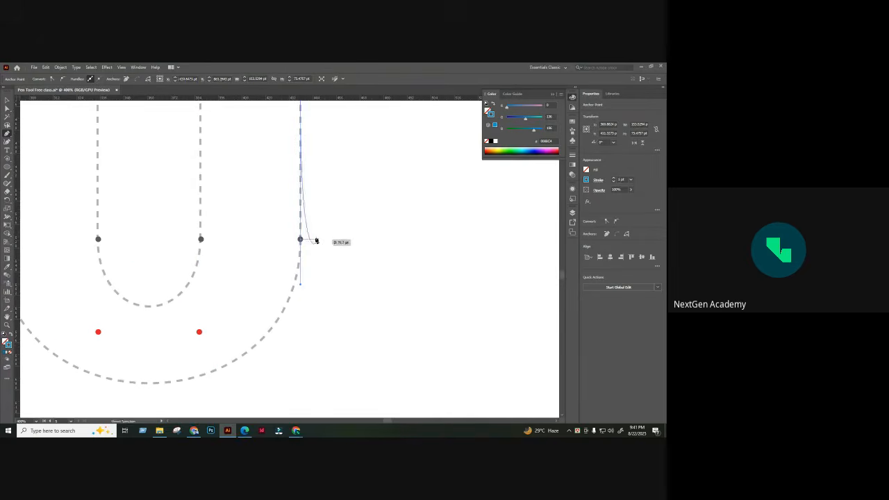
scroll(314, 278, up, 3)
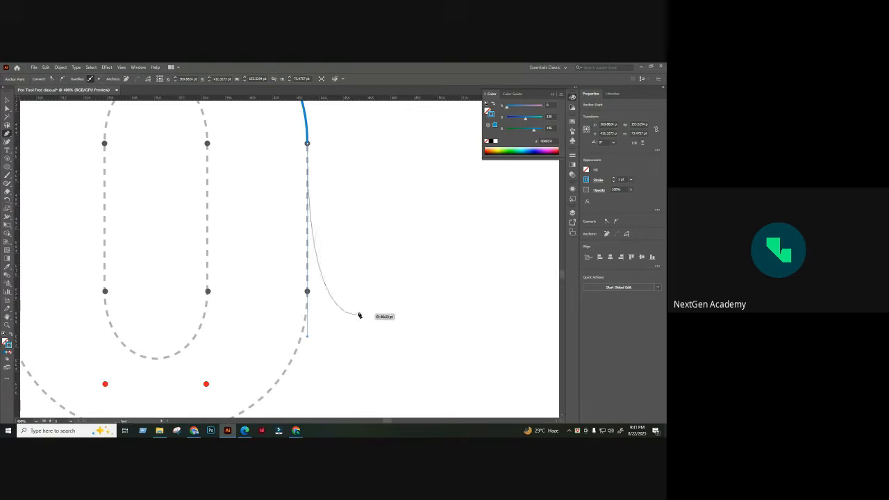
- Review the Pen Tool Shortcut list on the first artboard and return to the zero tracing
key(ctrl+minus)
key(ctrl+minus)
key(ctrl+minus)
key(ctrl+minus)
key(ctrl+minus)
drag(240, 162, 242, 308)
drag(22, 280, 342, 257)
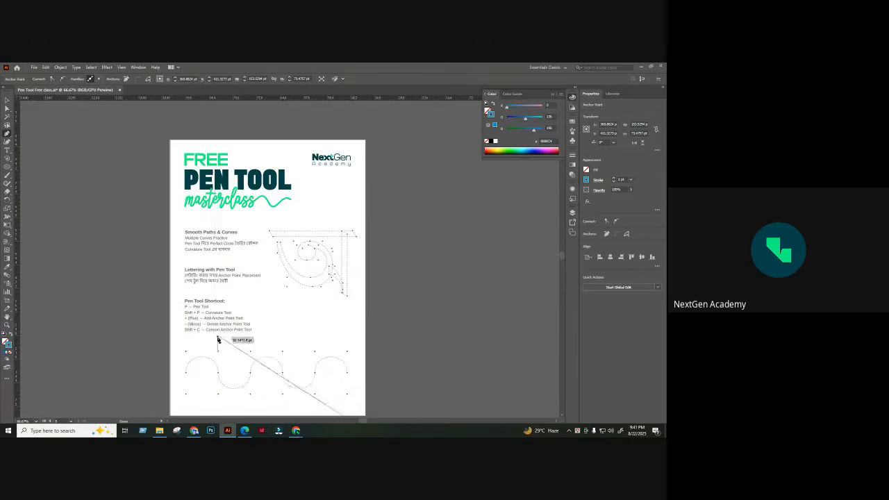
key(z)
drag(192, 313, 315, 341)
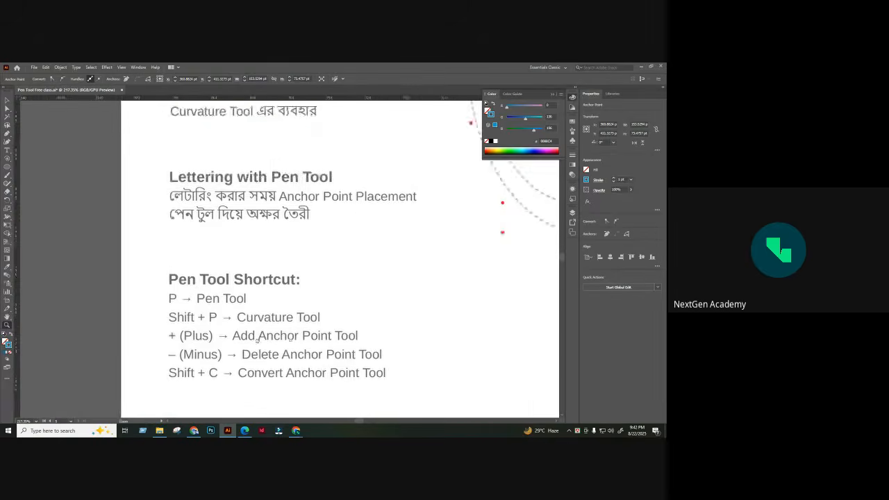
drag(257, 338, 246, 281)
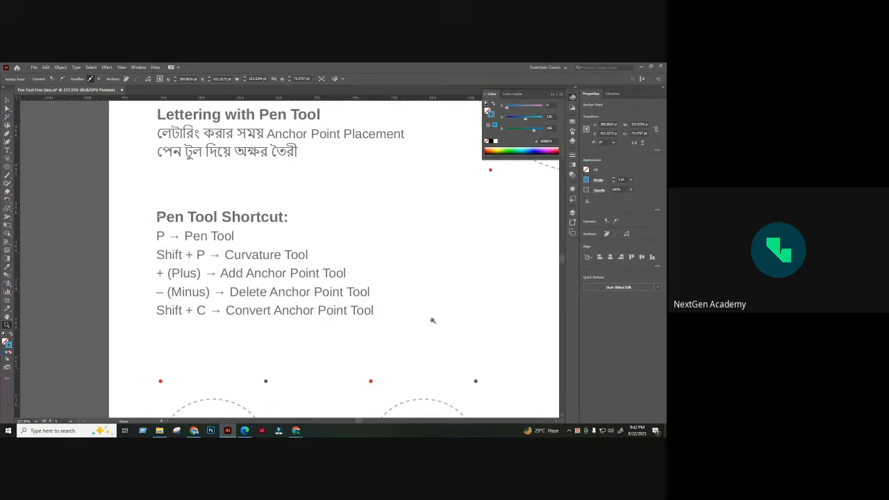
drag(432, 320, 268, 293)
drag(445, 306, 136, 201)
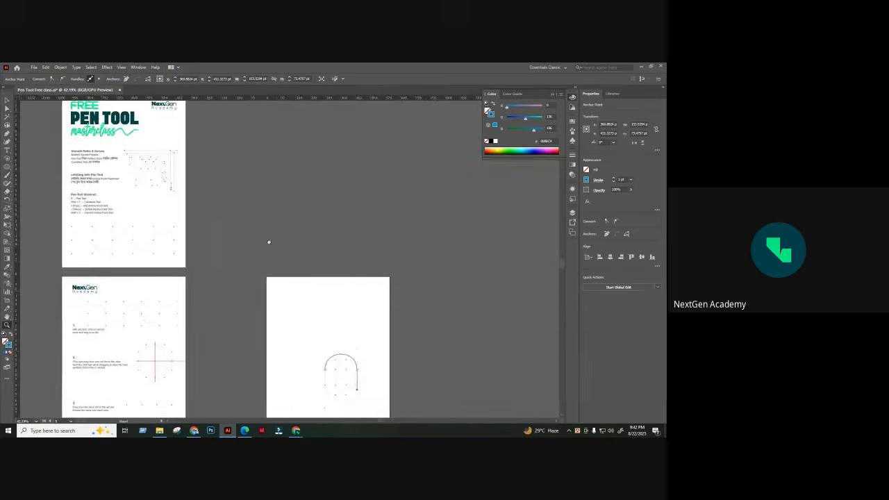
drag(333, 306, 383, 289)
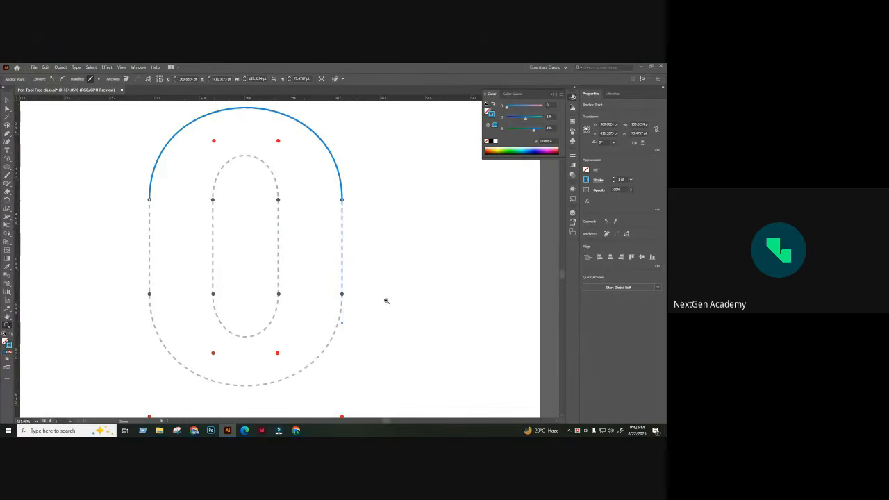
- Resume the open path with the Pen tool at the arc's right end anchor, pulling a short straight handle downward
key(ctrl+shift+a)
click(8, 136)
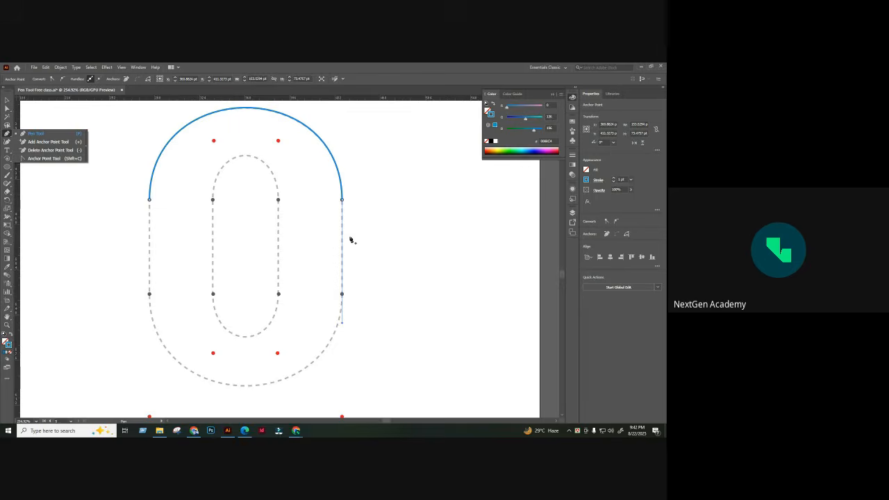
key(Escape)
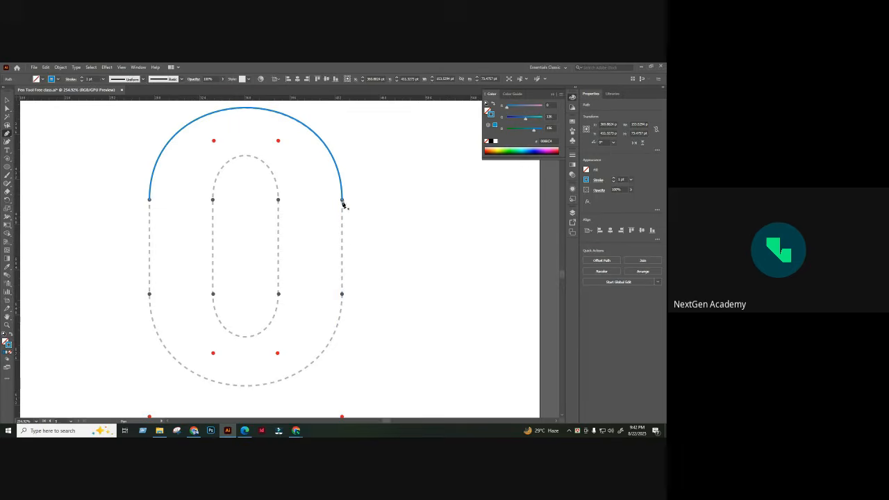
click(348, 290)
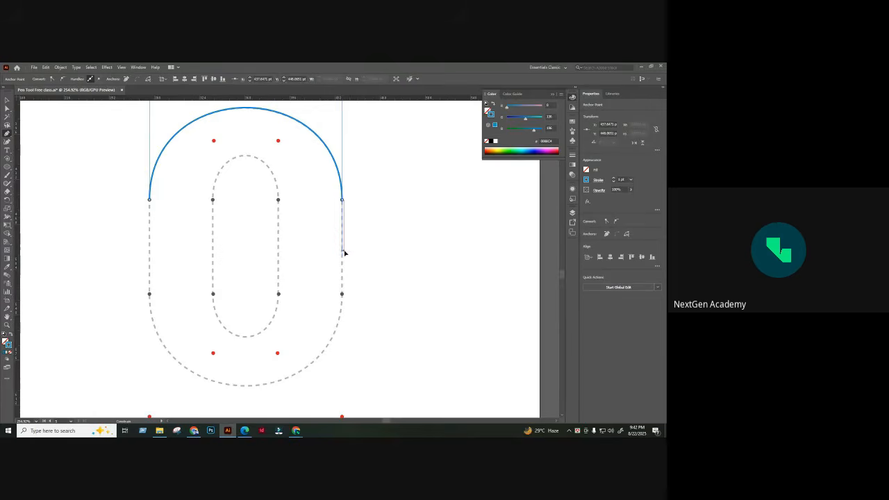
- Try to trace the outer right side to the lower black dot and start the bottom curve with a short vertical handle
key(ctrl+plus)
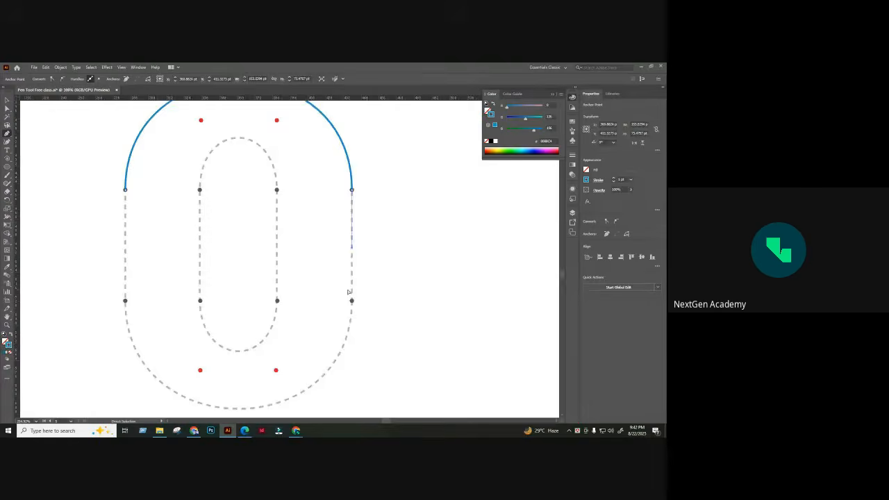
key(ctrl+plus)
click(374, 316)
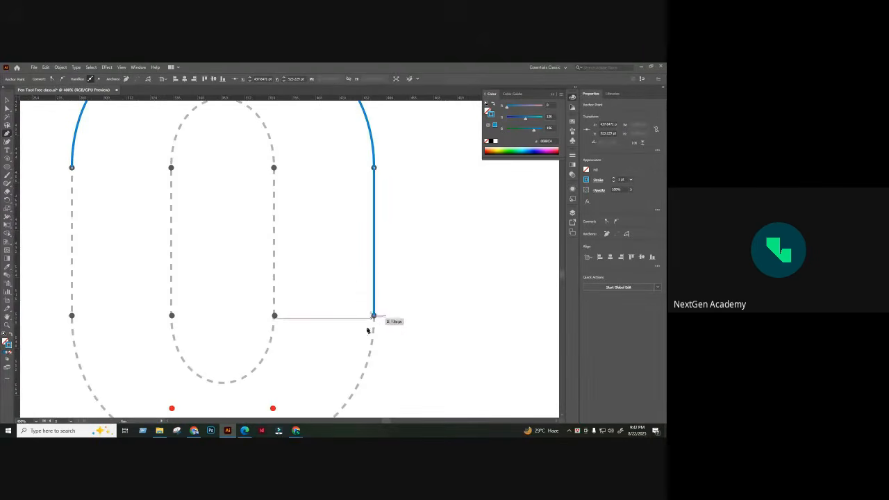
scroll(368, 330, down, 3)
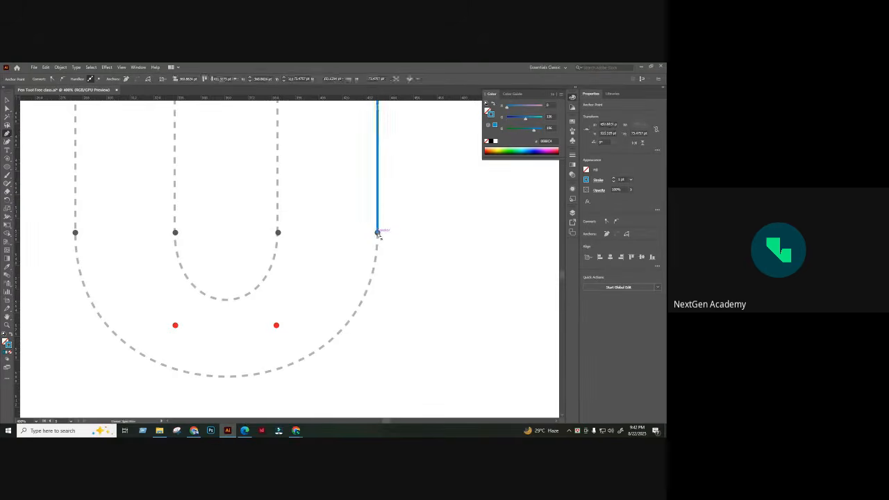
drag(377, 233, 377, 249)
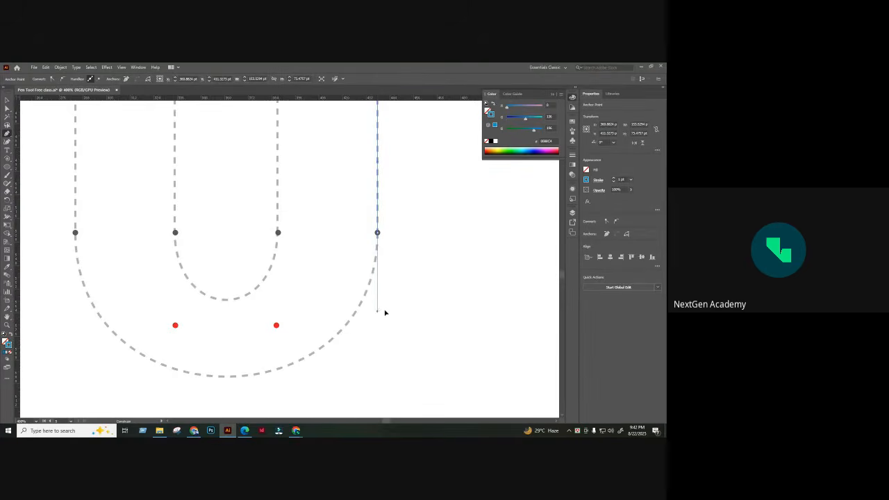
drag(384, 304, 384, 304)
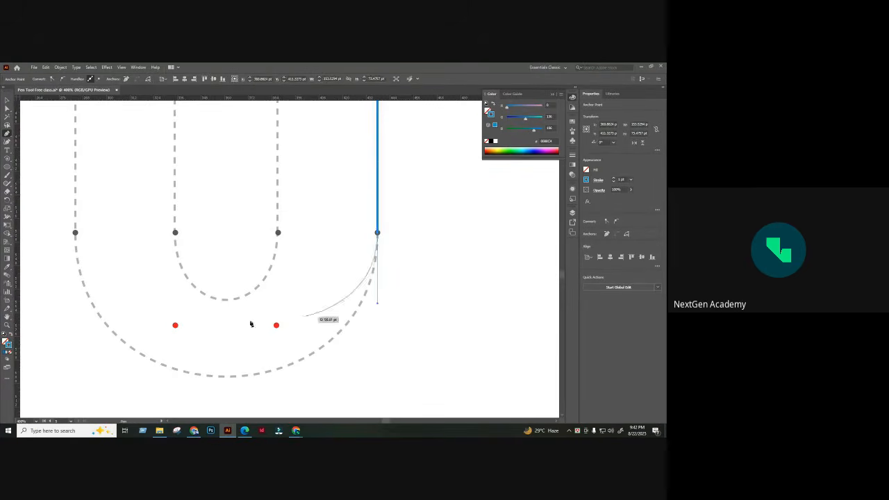
drag(248, 323, 353, 342)
key(ctrl+minus)
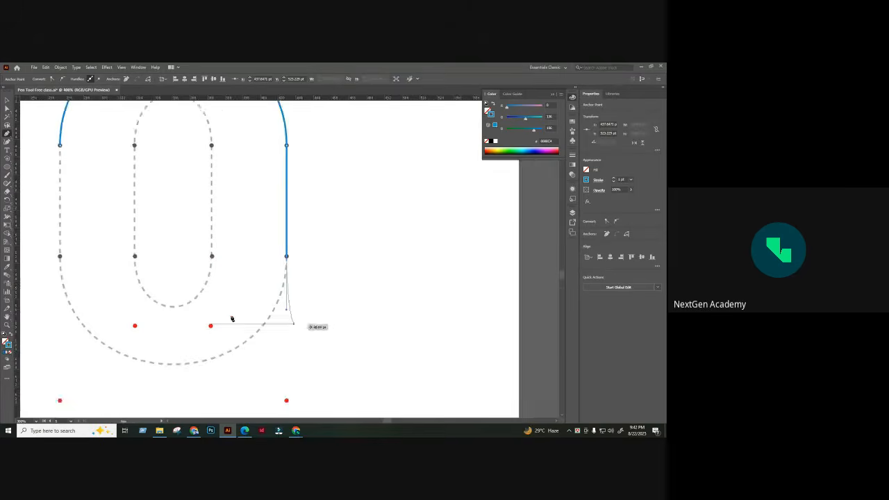
drag(96, 301, 216, 300)
key(ctrl+z)
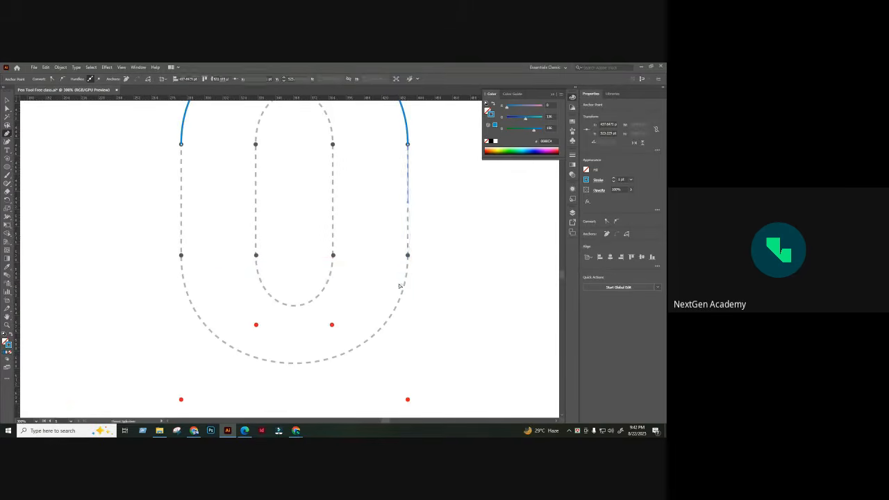
- Retry the outer lower right anchor at a wider view, pulling its handle only partway toward the red dot
key(ctrl+minus)
scroll(361, 273, down, 1)
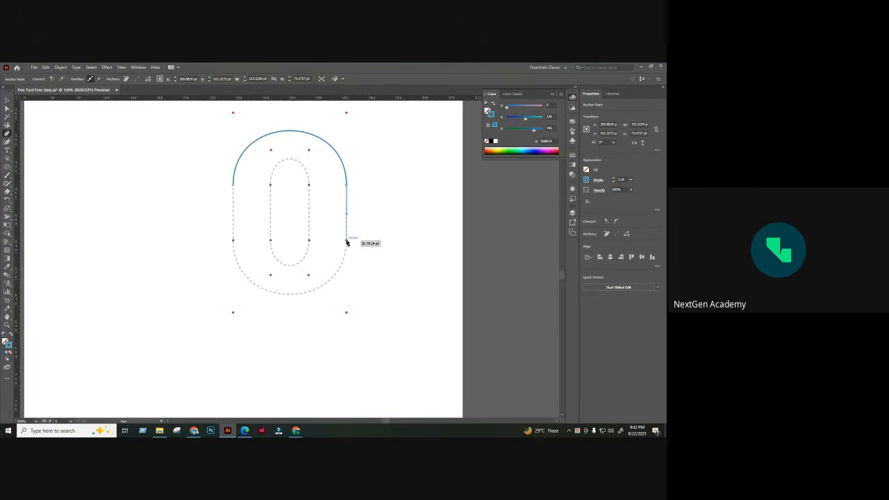
click(347, 242)
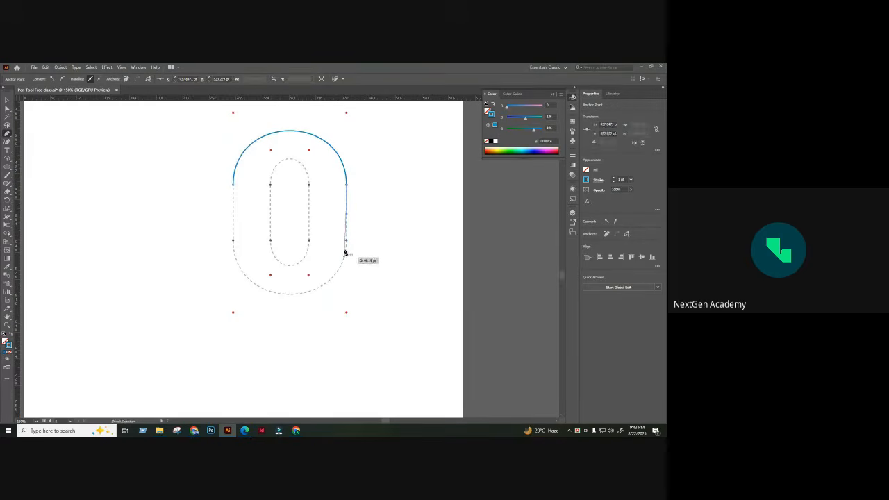
click(347, 275)
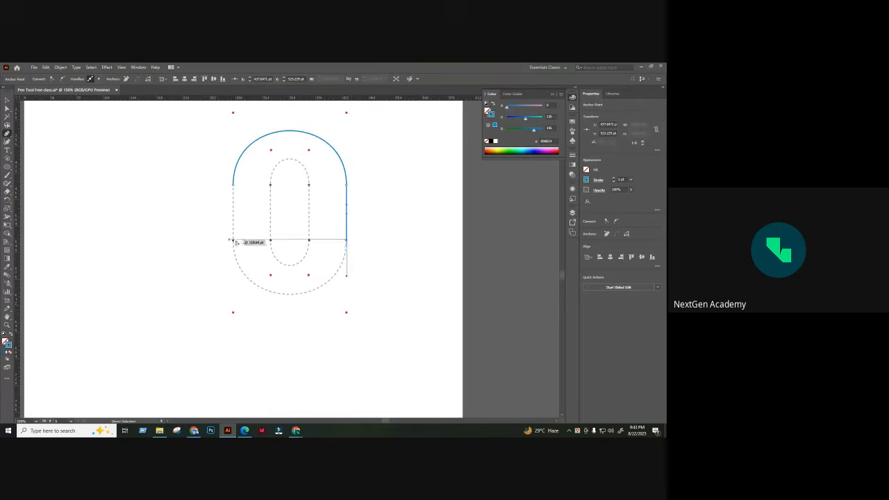
key(ctrl+z)
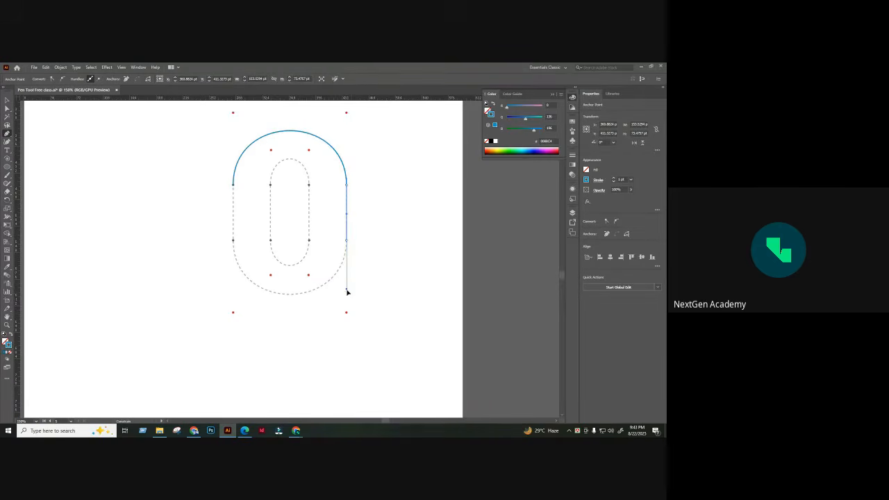
- Trace the outer right side and bottom arc with smooth anchors, pulling the lower right handle to the red dot, and close the path at the upper left anchor
drag(348, 314, 347, 312)
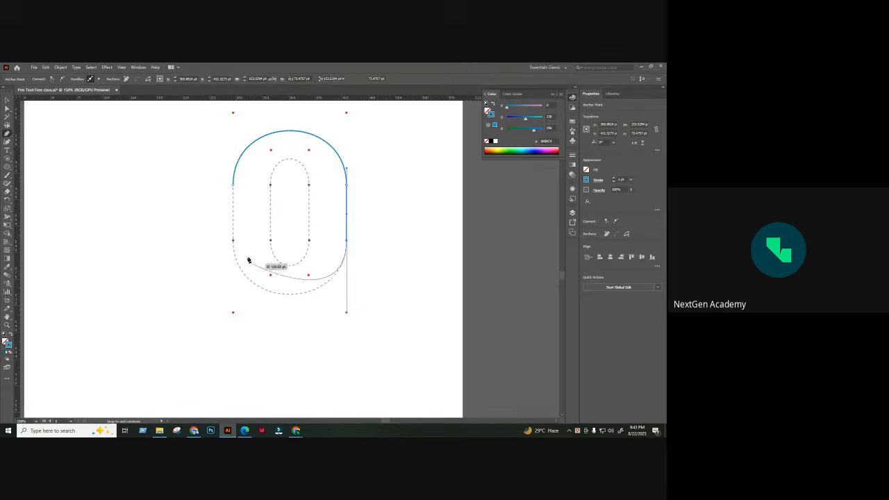
drag(241, 250, 260, 204)
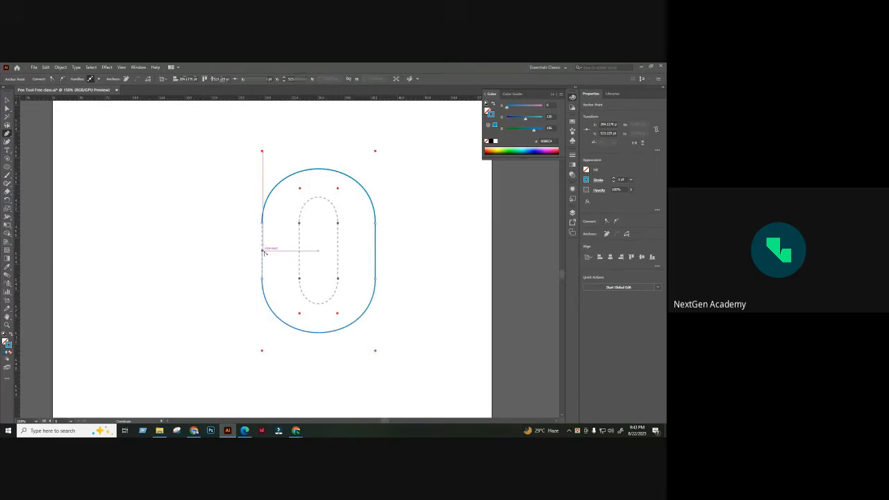
key(ctrl+plus)
key(ctrl+plus)
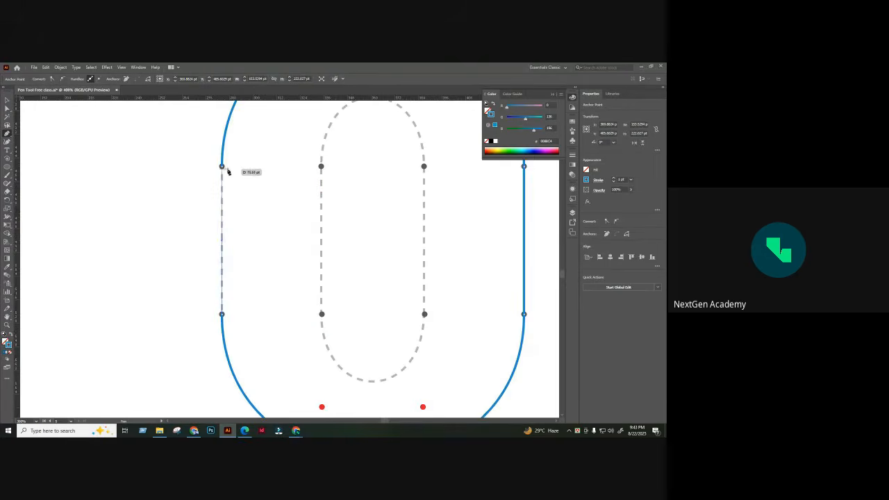
click(222, 168)
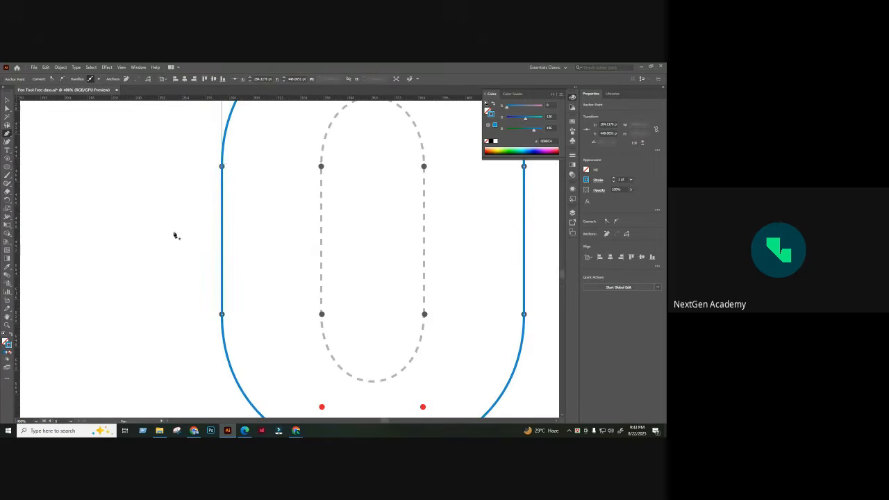
- Examine the handles at the closed outline's lower right anchor with the Direct Selection tool, deselect the path and switch to the Selection tool
key(ctrl+minus)
key(ctrl+minus)
key(ctrl+minus)
drag(172, 215, 125, 181)
key(a)
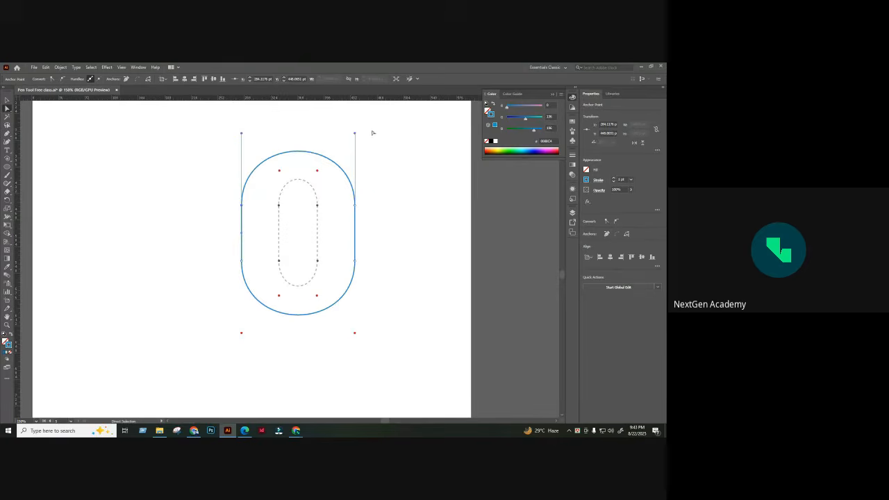
click(355, 261)
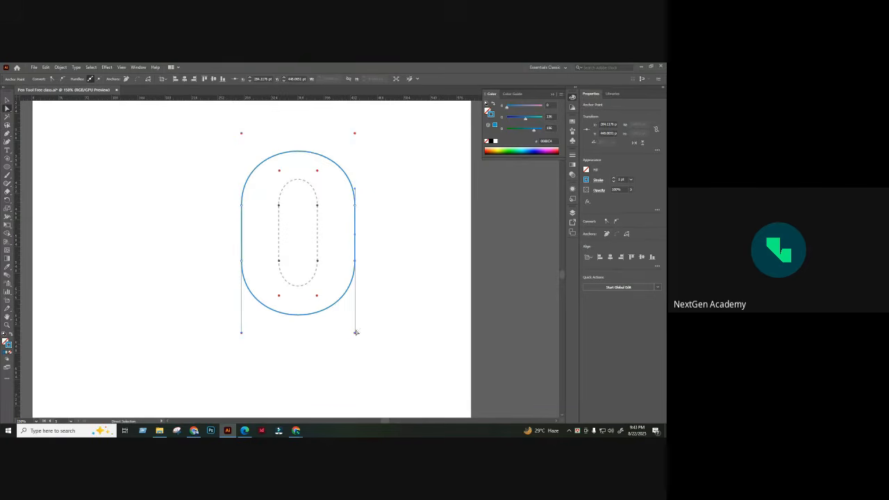
click(397, 294)
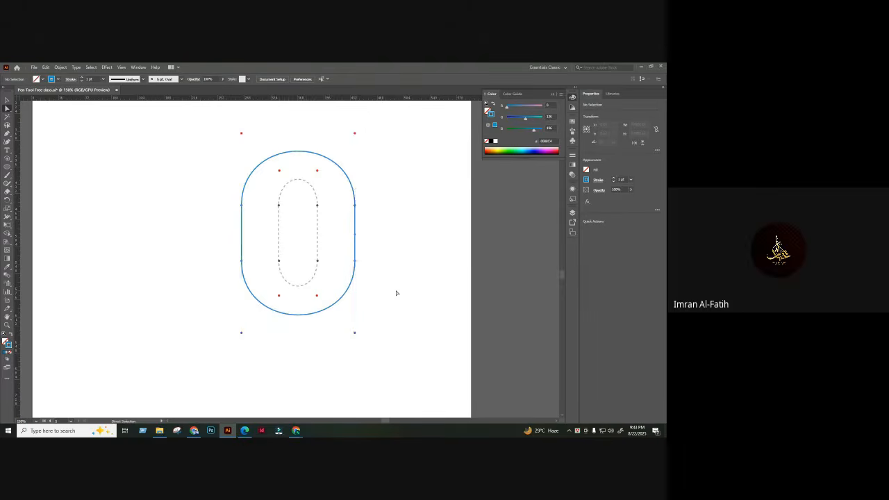
key(ctrl+plus)
drag(421, 246, 396, 269)
click(8, 101)
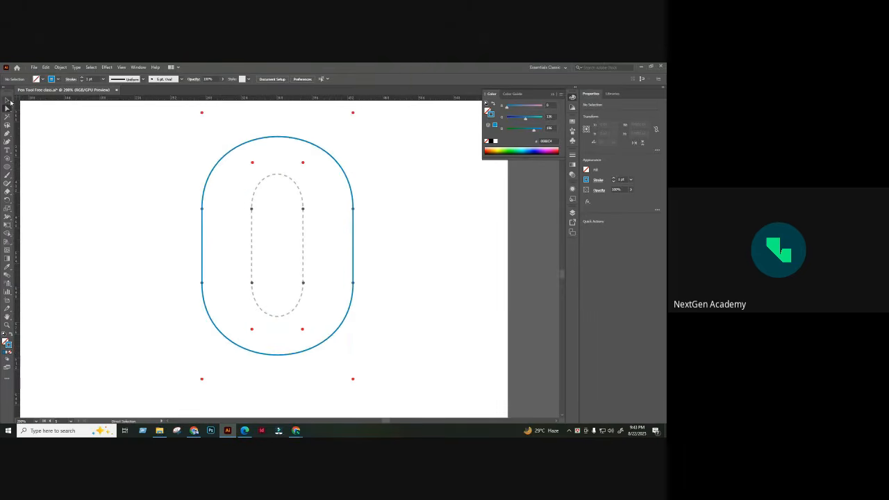
- Try to fit the inner dashed outline by scaling the outer path toward its centre and stretching it vertically
click(296, 141)
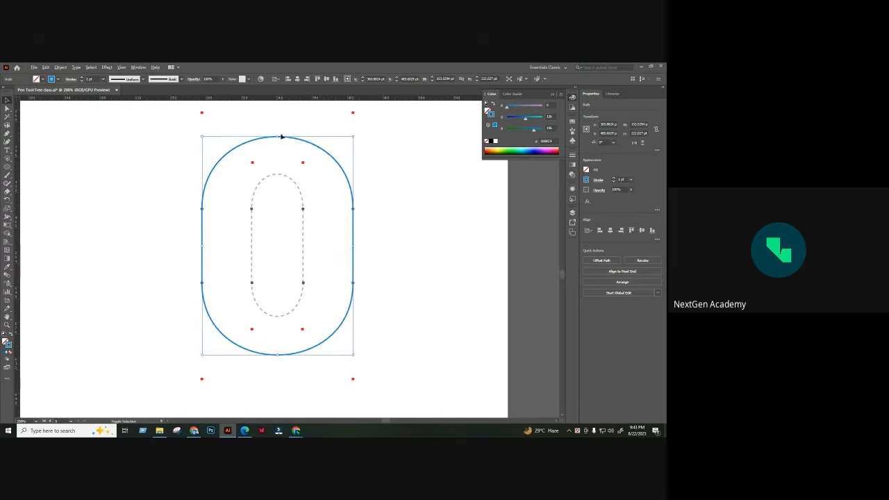
drag(278, 136, 278, 180)
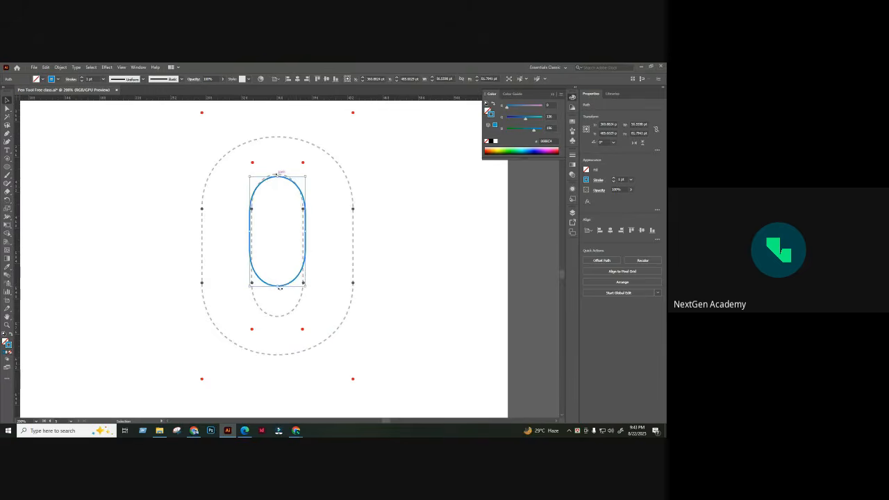
drag(280, 287, 281, 317)
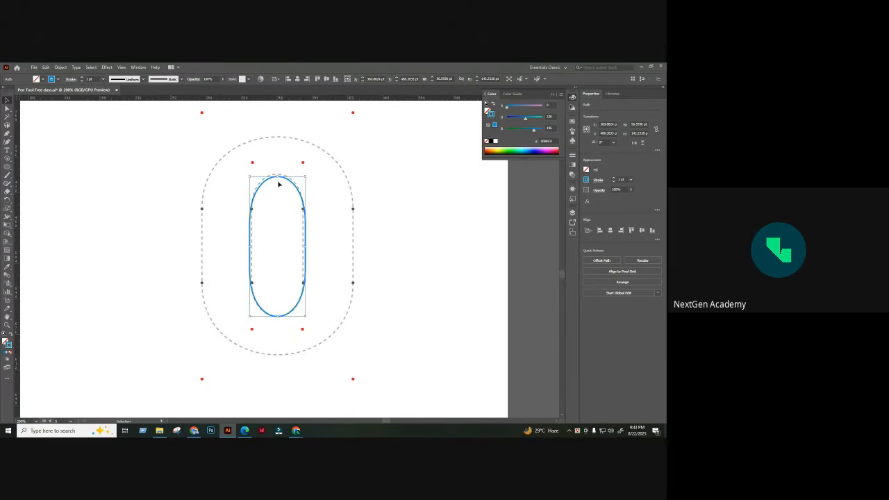
click(427, 159)
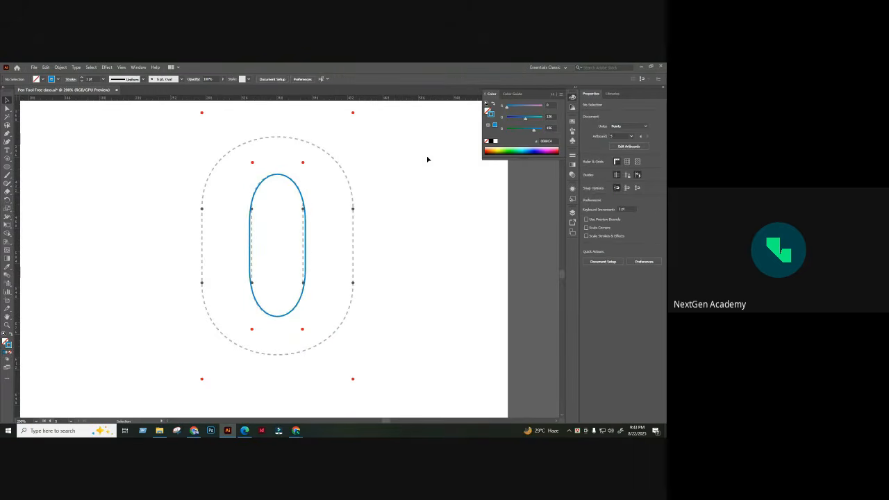
click(304, 198)
key(a)
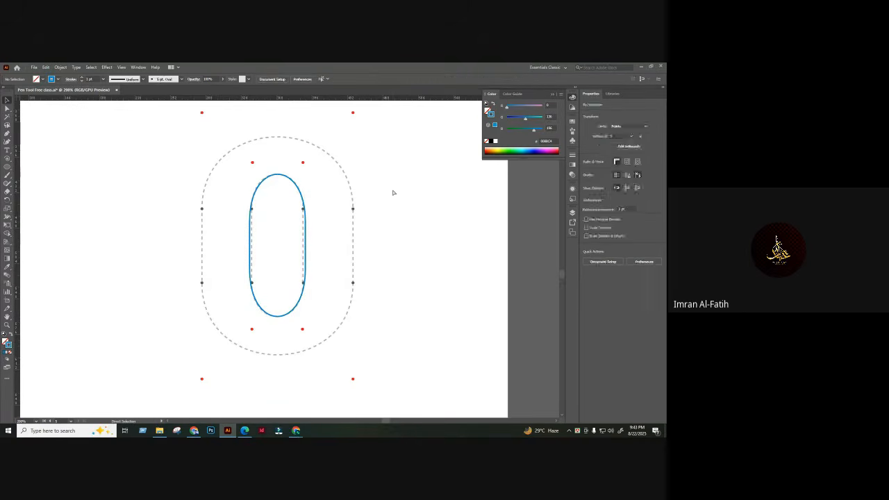
- Undo the scaling and stretching of the outer path and deselect it
key(ctrl+z)
key(ctrl+z)
key(ctrl+z)
key(ctrl+z)
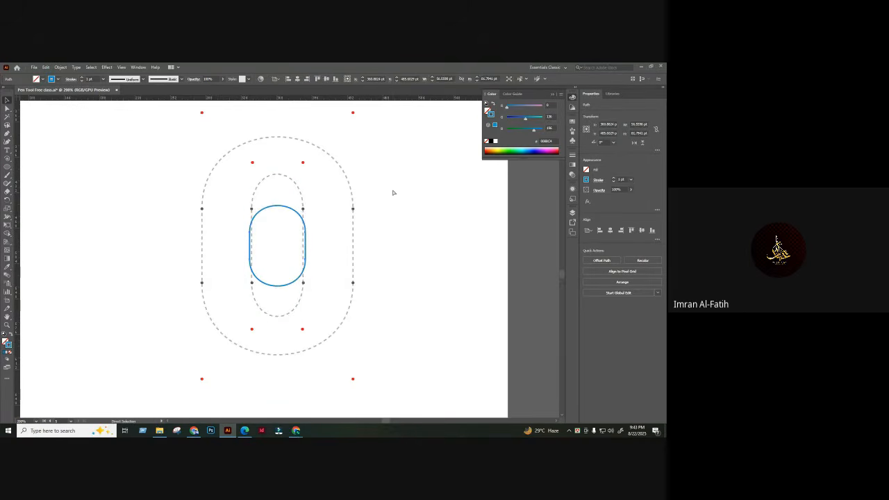
key(ctrl+z)
click(392, 193)
- Start the inner outline with the Pen tool, placing smooth upper left and upper right anchors and pulling the first handle to the red dot
key(ctrl+equal)
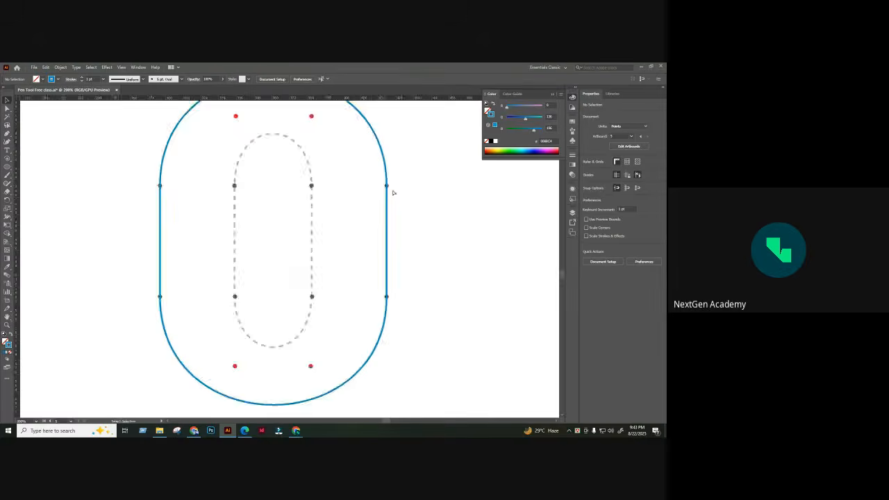
key(ctrl+equal)
key(ctrl+equal)
click(7, 134)
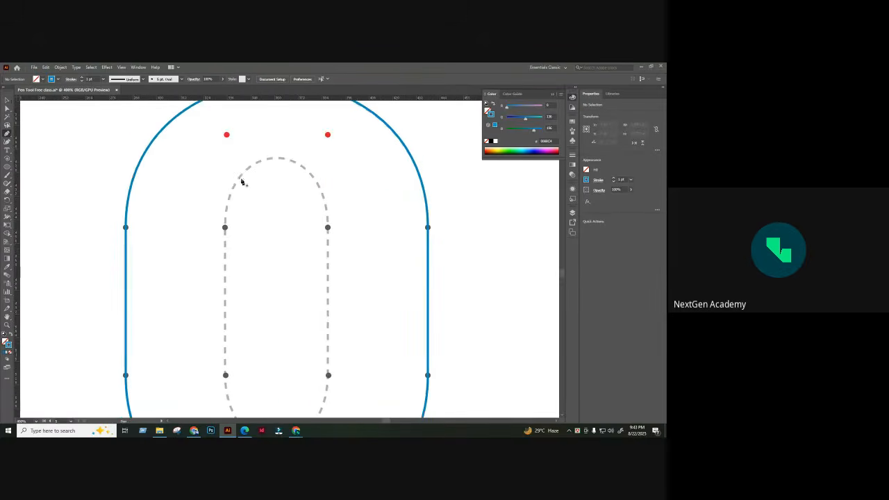
scroll(233, 215, up, 1)
drag(220, 257, 221, 164)
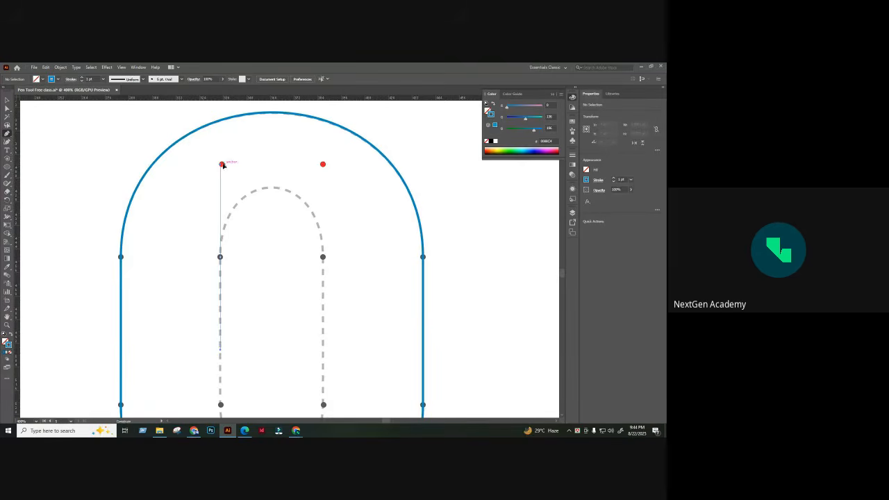
drag(327, 221, 326, 355)
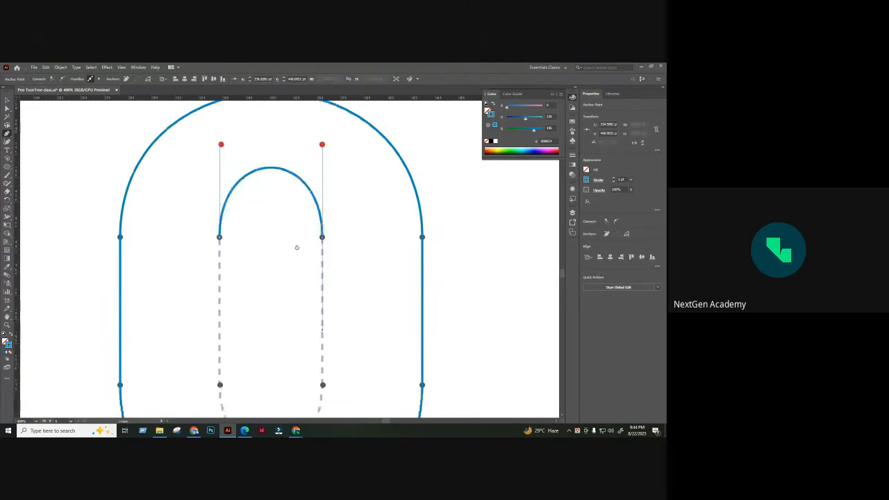
- Trace the inner right side and bottom arc with smooth anchors on the black dots, close the path at the upper left anchor and deselect it
scroll(297, 229, down, 3)
click(314, 276)
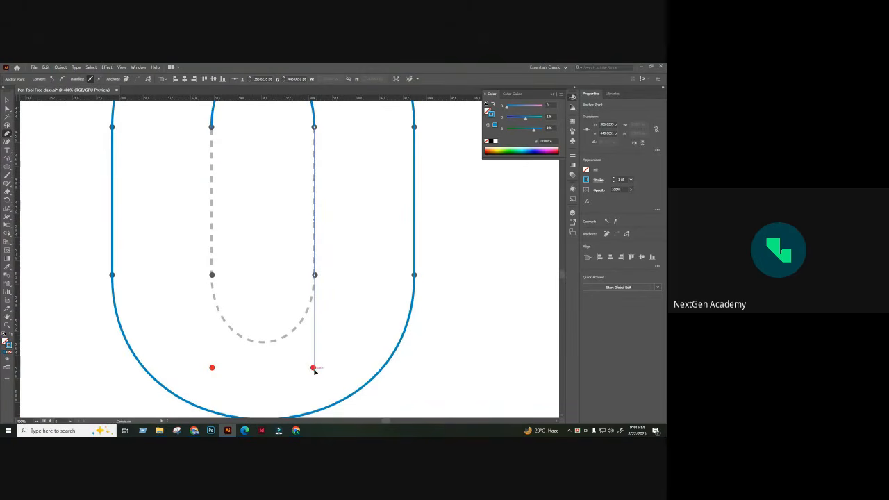
drag(314, 369, 315, 369)
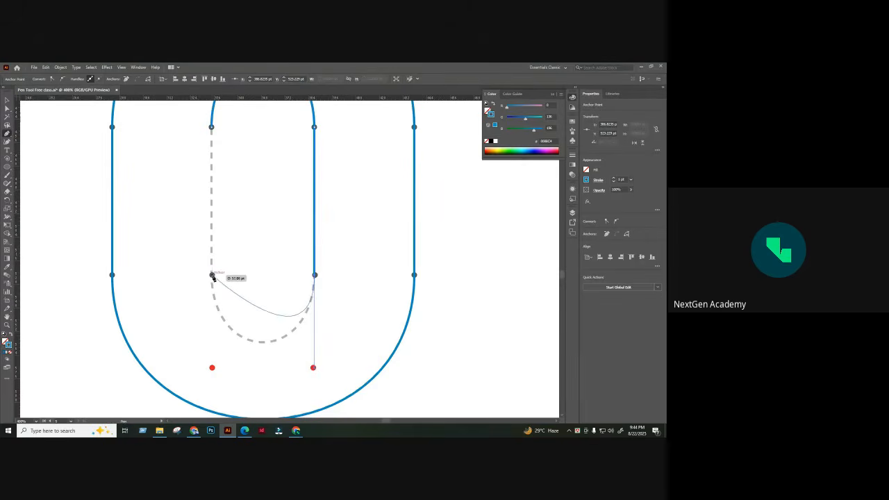
drag(213, 276, 215, 182)
scroll(222, 188, up, 3)
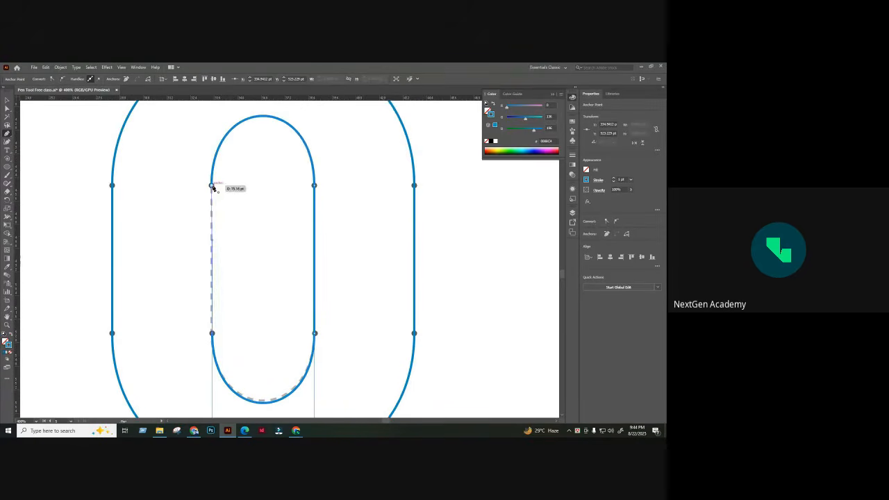
click(213, 185)
key(ctrl+minus)
key(ctrl+minus)
key(ctrl+minus)
key(ctrl+minus)
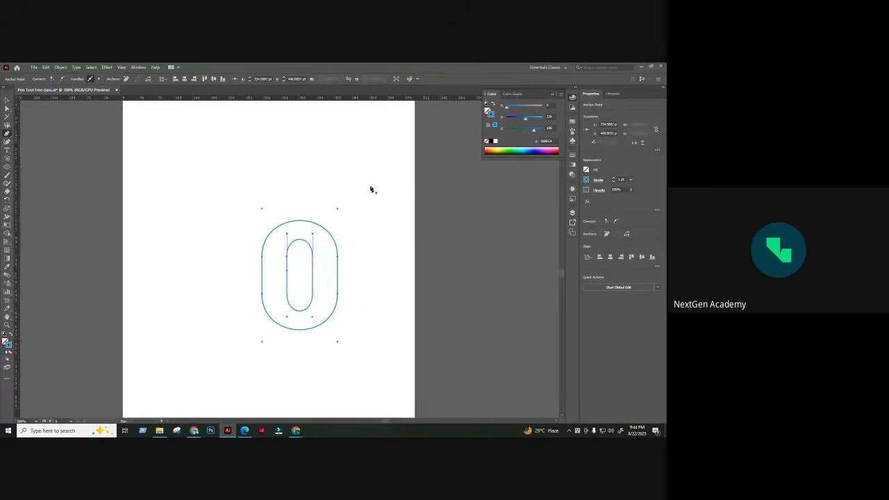
scroll(377, 199, down, 1)
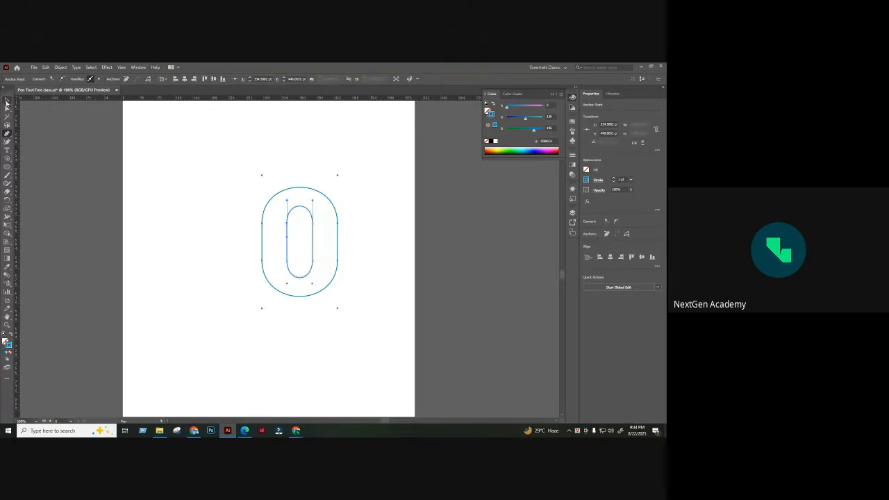
click(7, 100)
click(227, 217)
- Examine the exercise 6 Bengali letter template and its instruction on the exercise sheet
drag(195, 201, 402, 214)
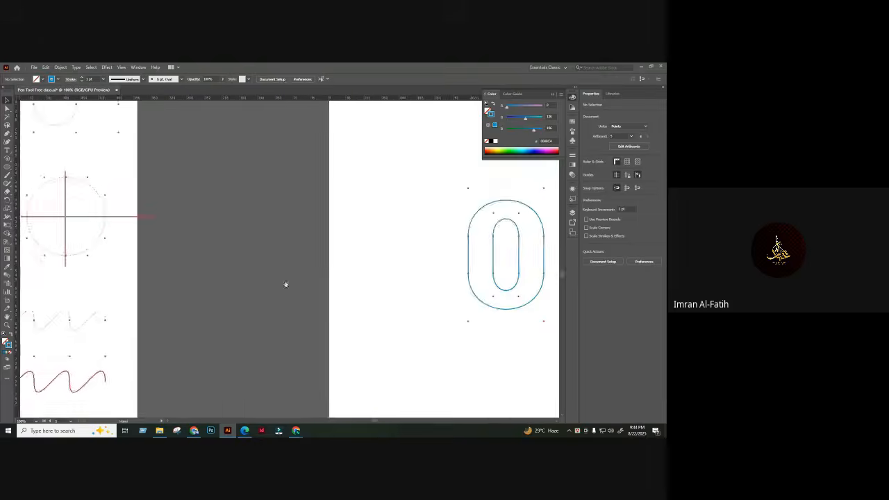
drag(285, 285, 353, 245)
drag(173, 334, 292, 229)
drag(244, 310, 245, 141)
drag(255, 248, 252, 154)
drag(276, 319, 271, 210)
drag(283, 328, 287, 299)
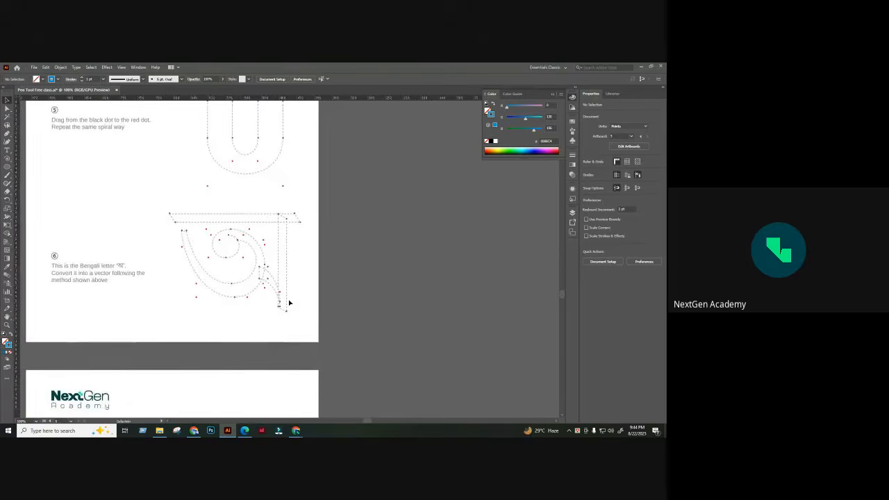
key(ctrl+equal)
drag(207, 330, 248, 333)
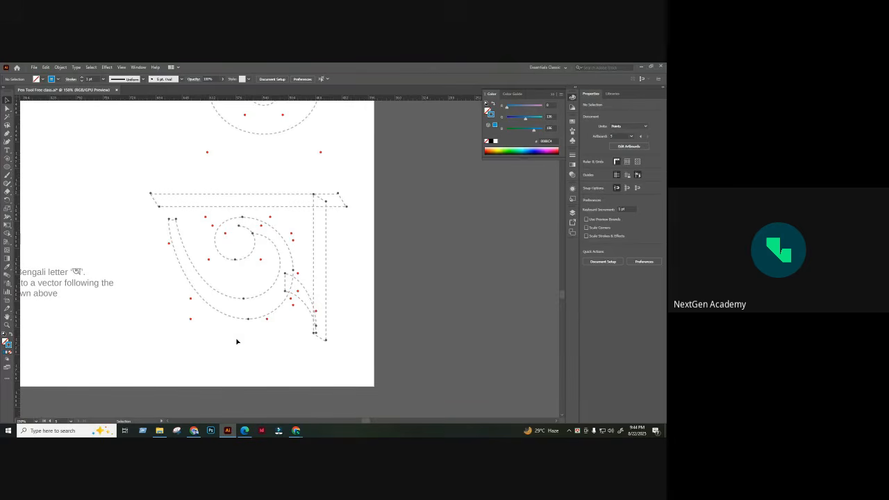
- Switch to the Google Meet call, admit all waiting participants and return to Illustrator
mouse_move(297, 431)
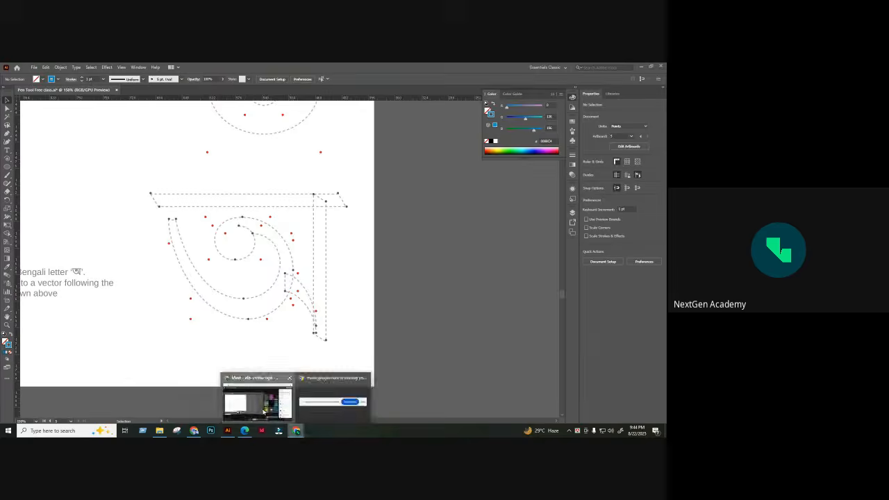
click(257, 400)
click(633, 224)
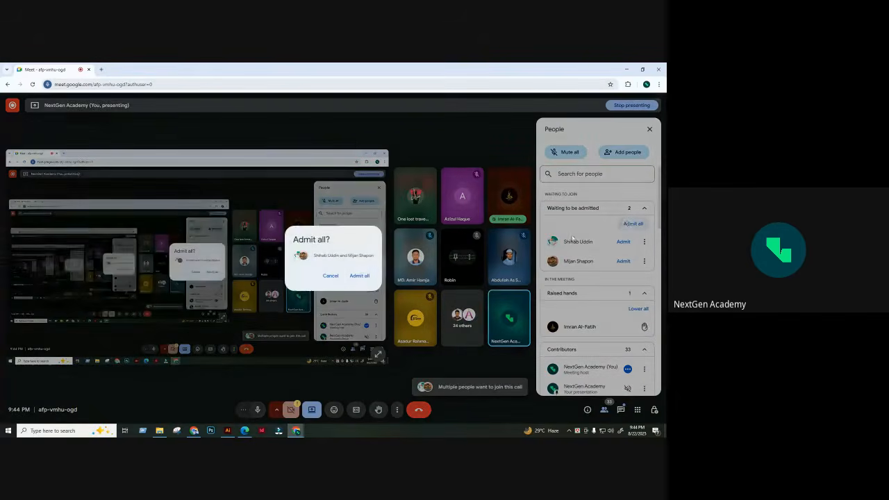
click(359, 274)
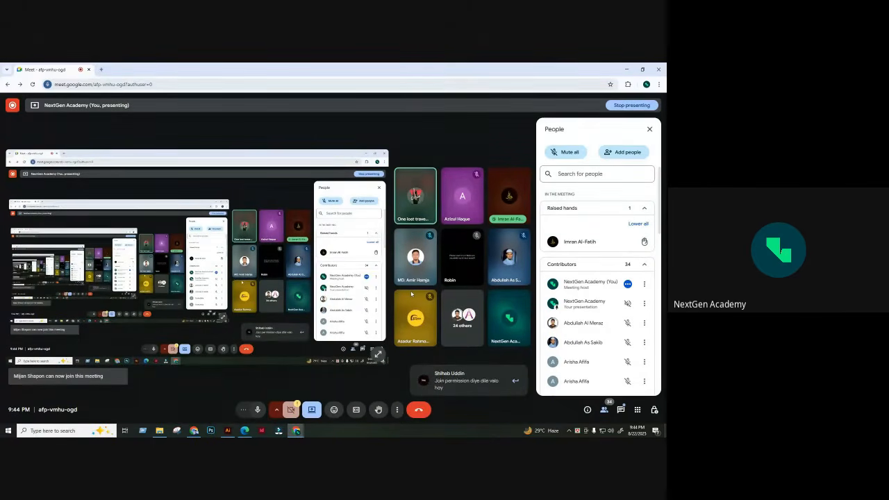
key(alt+Tab)
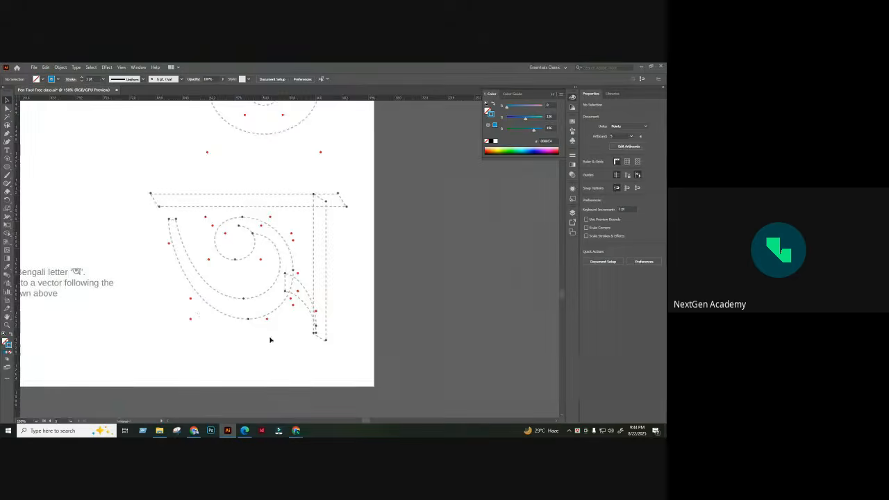
- Copy the exercise 6 Bengali letter template and return to the artboard with the traced zero
drag(189, 325, 221, 340)
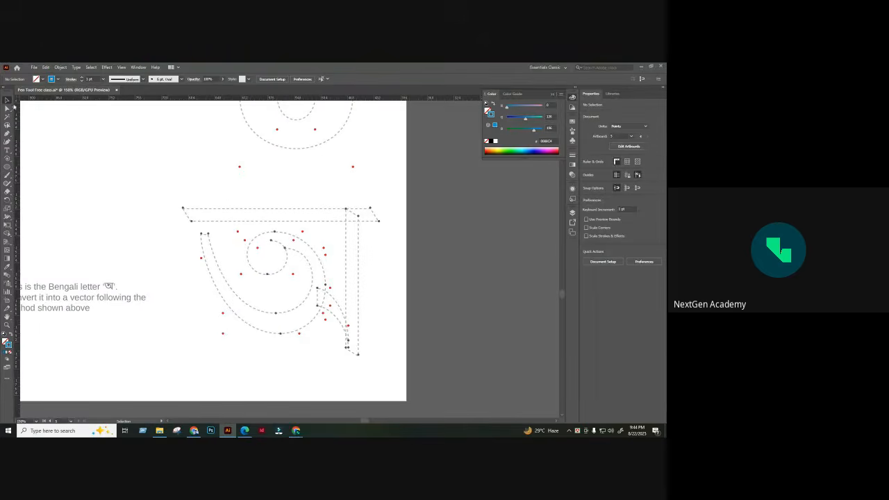
click(178, 179)
drag(201, 219, 184, 201)
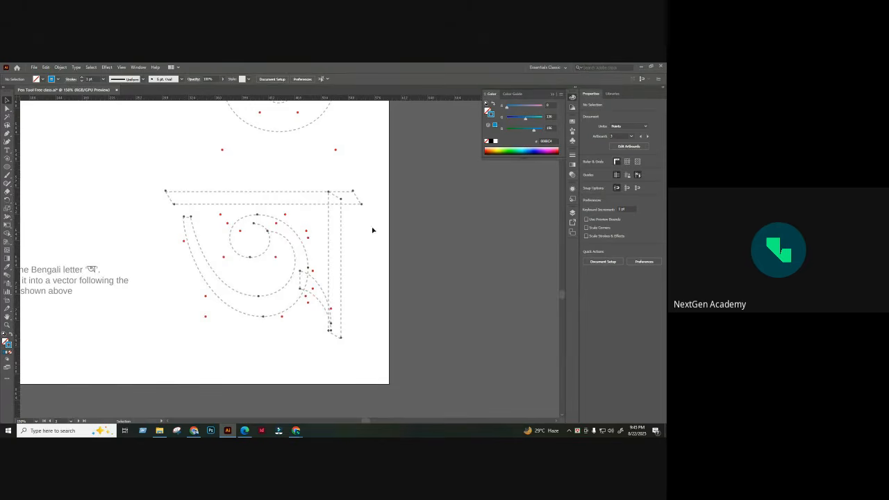
click(362, 193)
click(366, 174)
drag(365, 174, 157, 364)
click(451, 203)
drag(451, 202, 249, 329)
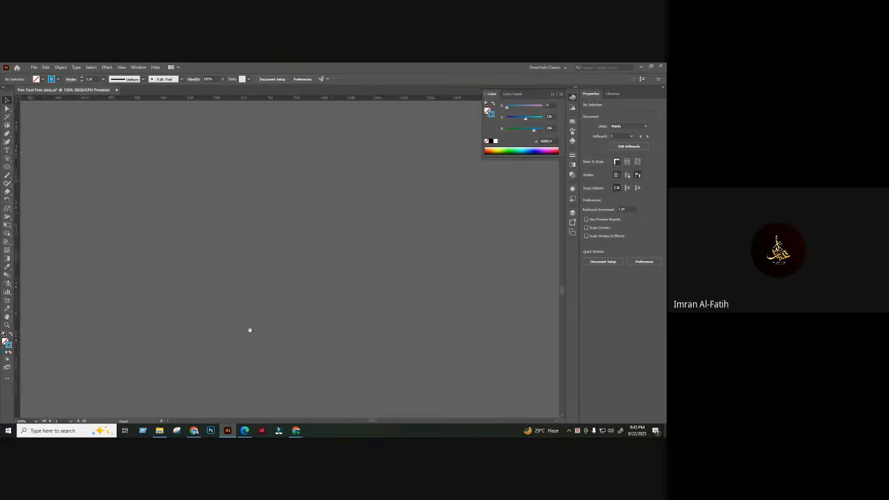
drag(292, 219, 260, 305)
scroll(260, 305, up, 5)
key(ctrl+minus)
key(ctrl+minus)
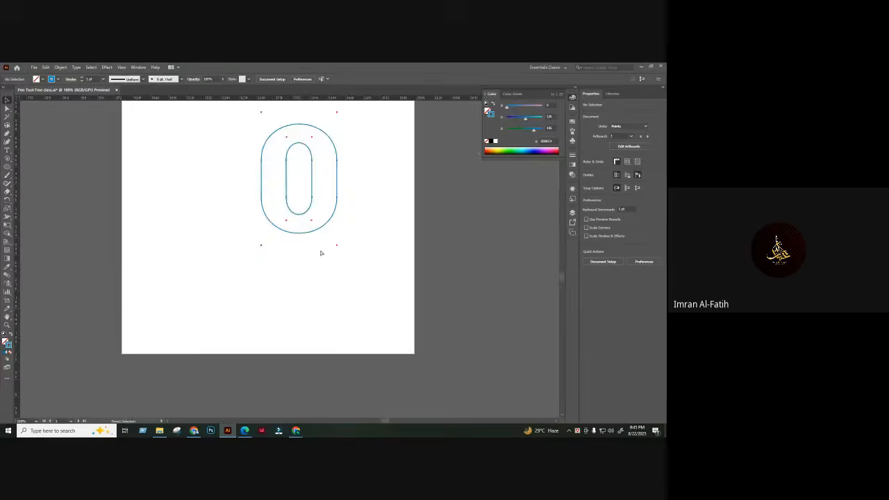
scroll(326, 237, up, 3)
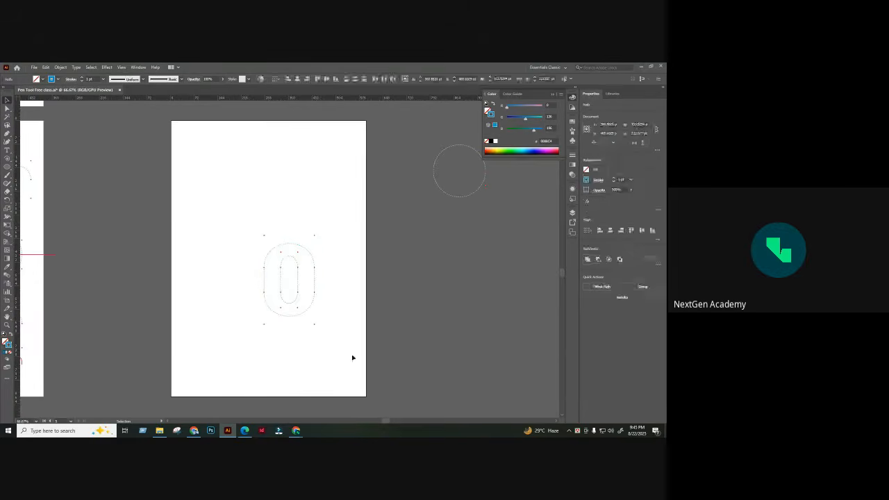
- Delete the zero template and its traced outlines from the artboard
key(ctrl+a)
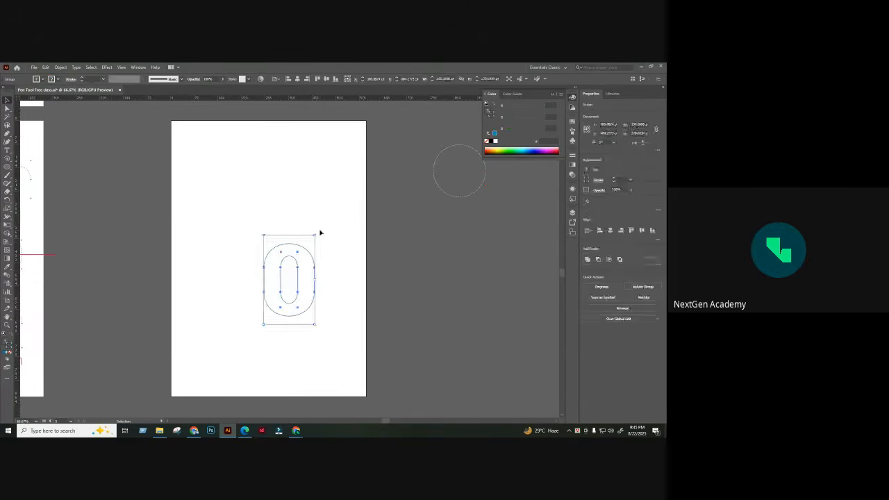
key(Delete)
key(ctrl+minus)
key(ctrl+minus)
key(ctrl+minus)
key(ctrl+plus)
key(ctrl+plus)
key(ctrl+plus)
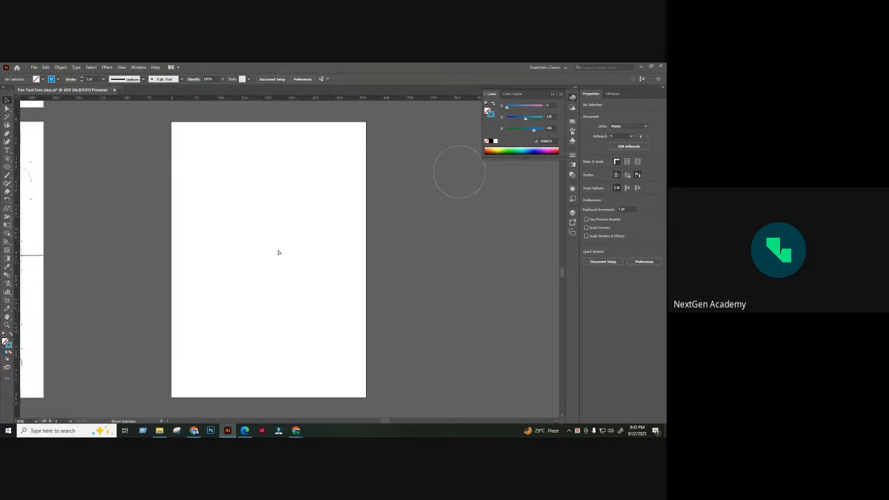
- Paste the Bengali letter template onto the empty artboard and place a duplicate beside the artboard on its right
key(ctrl+v)
key(ctrl+plus)
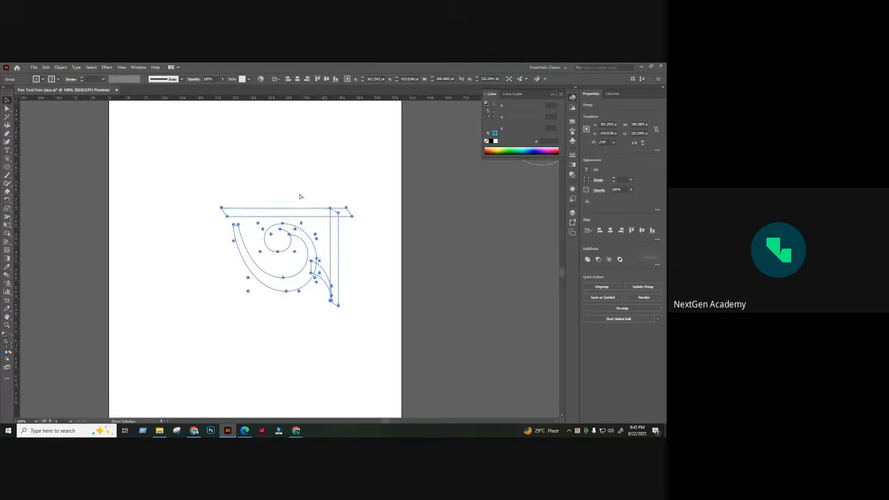
drag(285, 237, 536, 252)
click(348, 173)
- Ungroup the artboard's copy of the letter template, including its nested groups, into separate paths
right_click(322, 259)
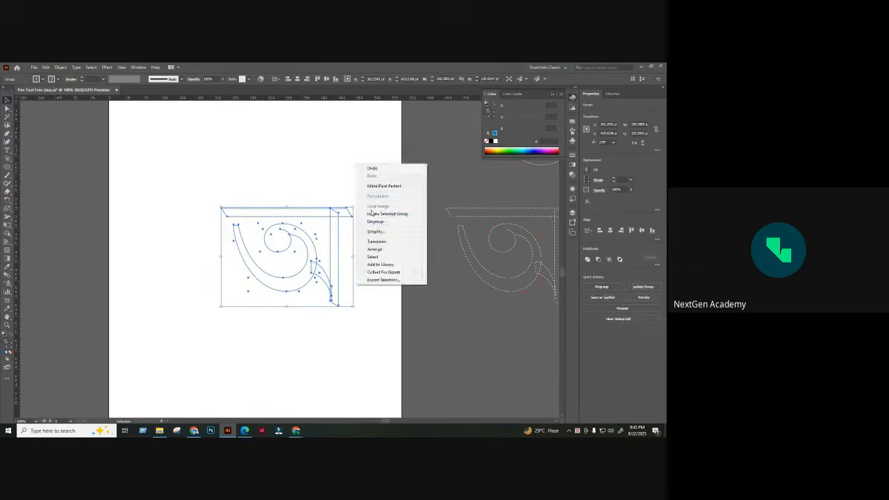
click(377, 222)
click(328, 229)
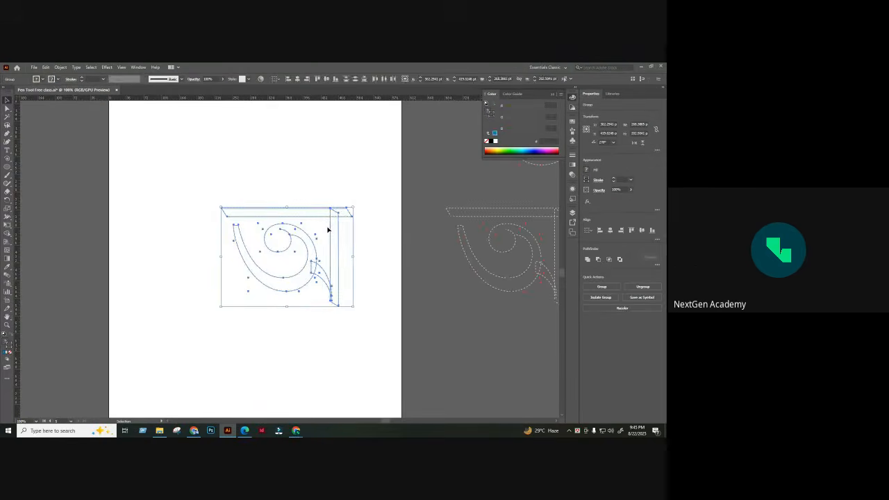
key(Delete)
key(ctrl+z)
right_click(328, 229)
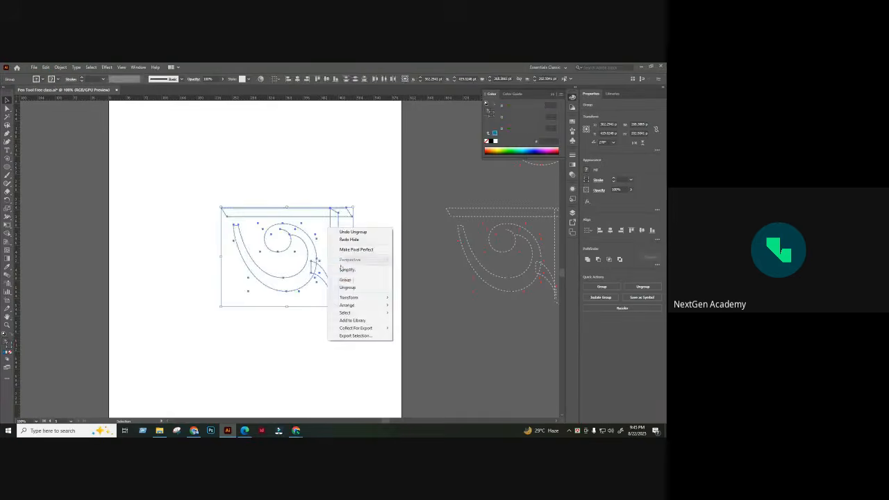
click(360, 288)
- Delete the top bar, the vertical stem and the connecting tail paths from the ungrouped letter template
click(321, 208)
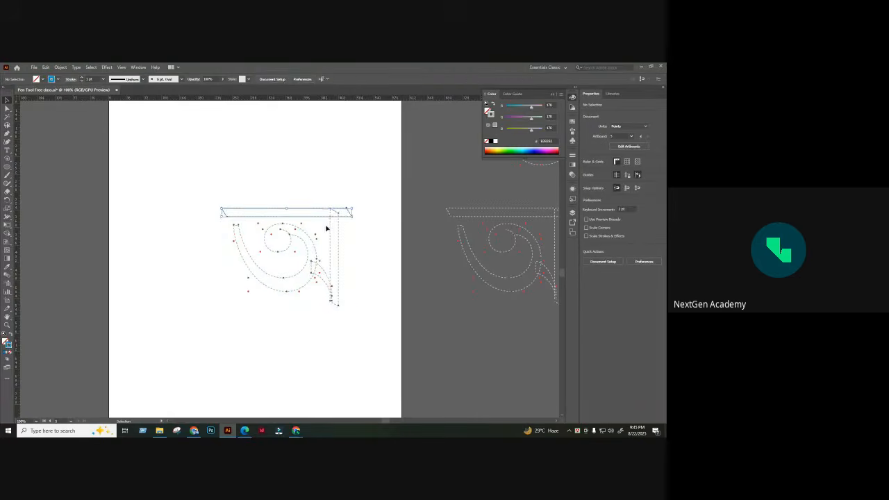
shift+click(338, 237)
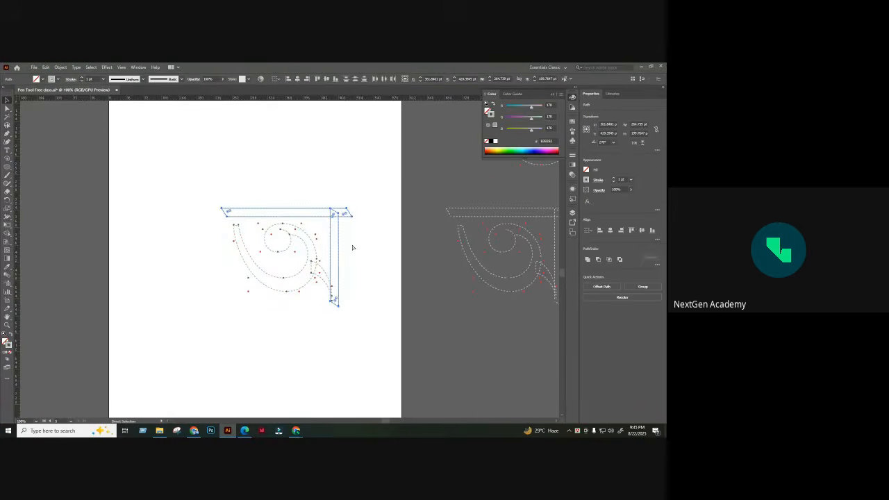
key(Delete)
click(323, 276)
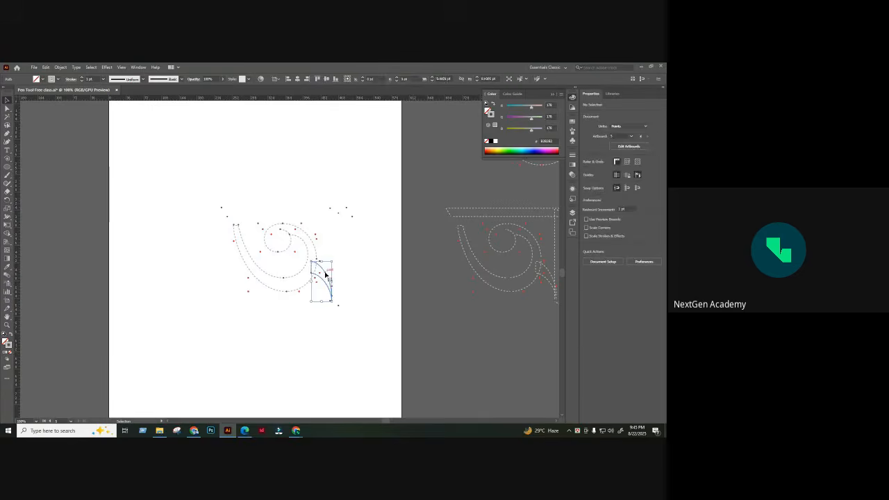
key(Delete)
key(Delete)
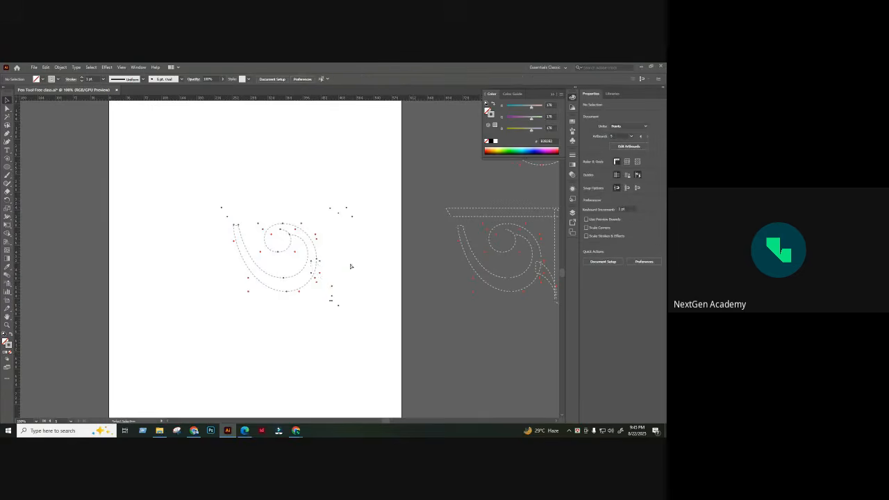
- Lock the whole Bengali letter template on the artboard and activate the Pen tool for tracing
key(ctrl+=)
key(ctrl+=)
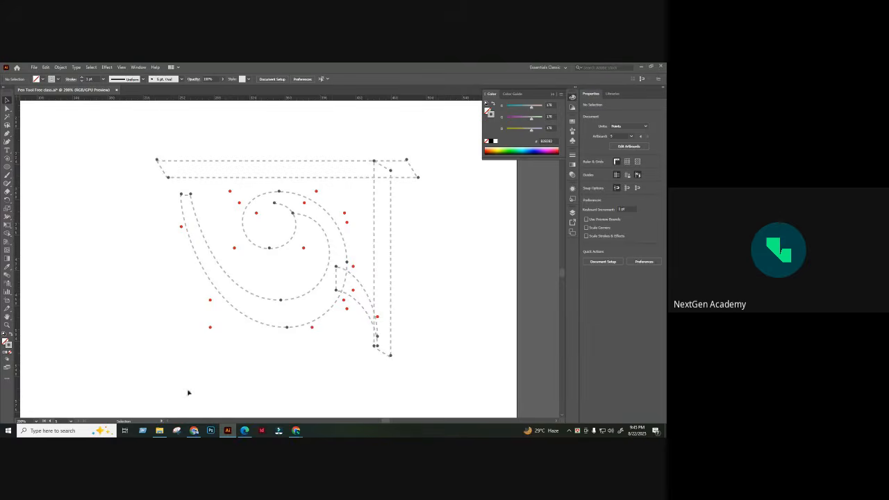
key(ctrl+a)
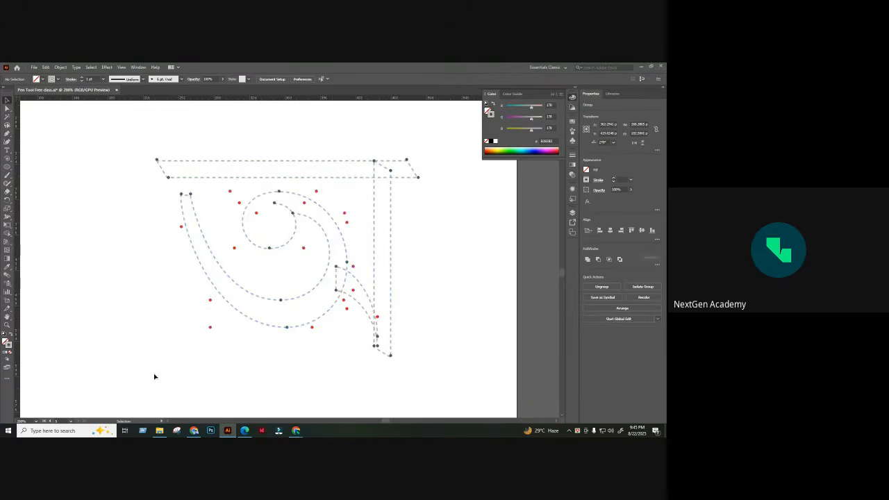
click(155, 377)
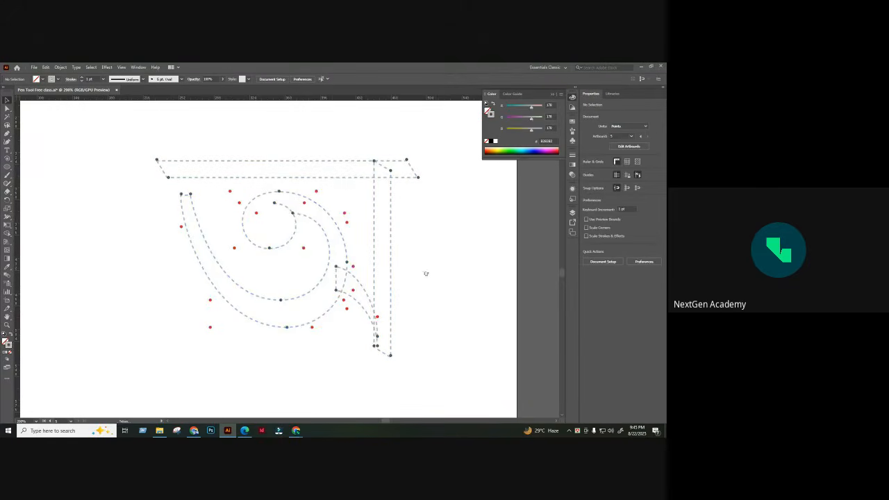
drag(426, 274, 391, 270)
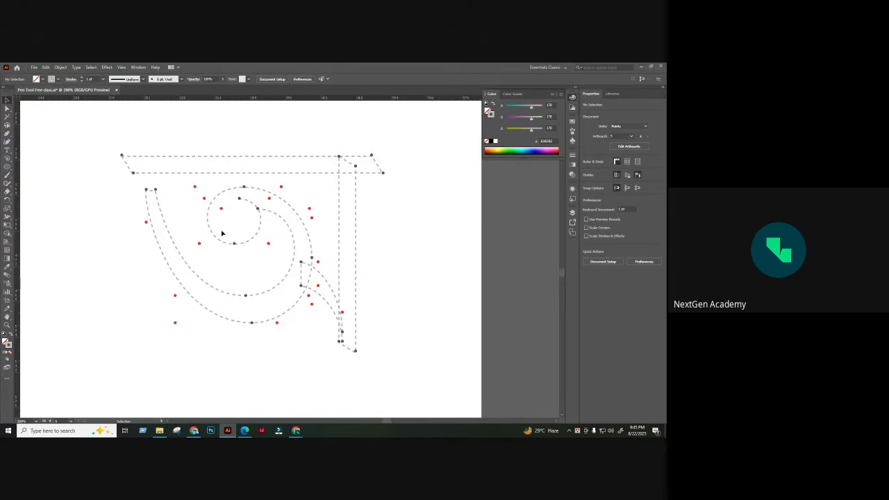
click(255, 190)
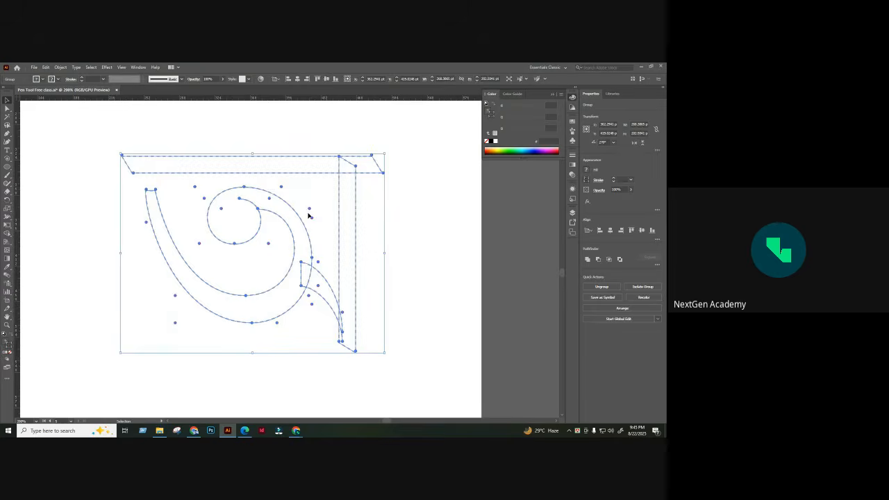
key(ctrl+2)
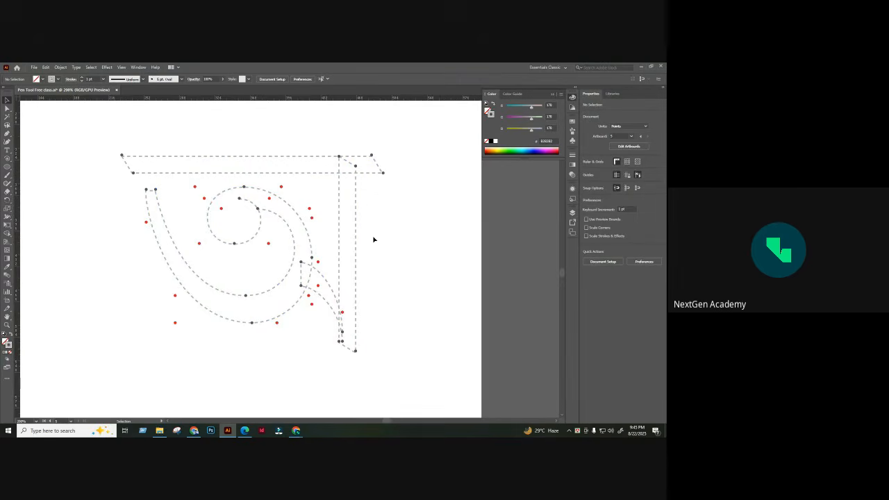
drag(155, 182, 434, 354)
click(7, 133)
click(155, 189)
key(ctrl+equal)
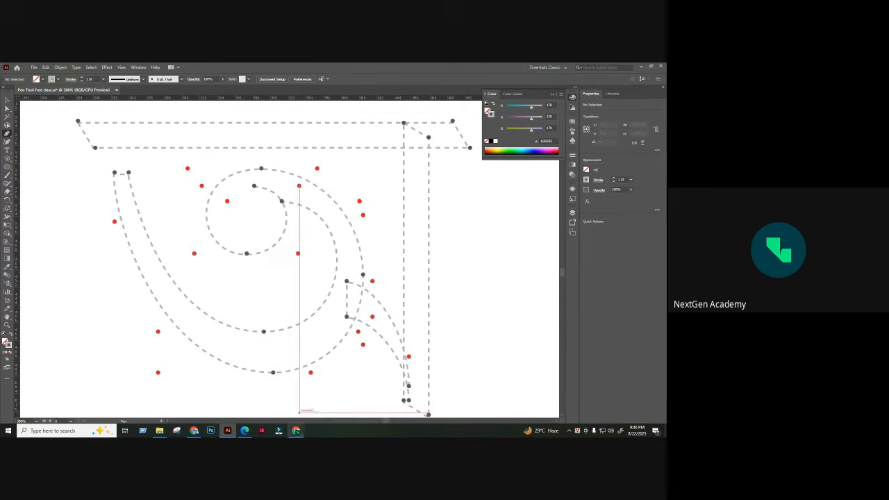
- Switch to the Google Meet call, admit everyone waiting to join, and return to Illustrator
mouse_move(296, 431)
click(257, 397)
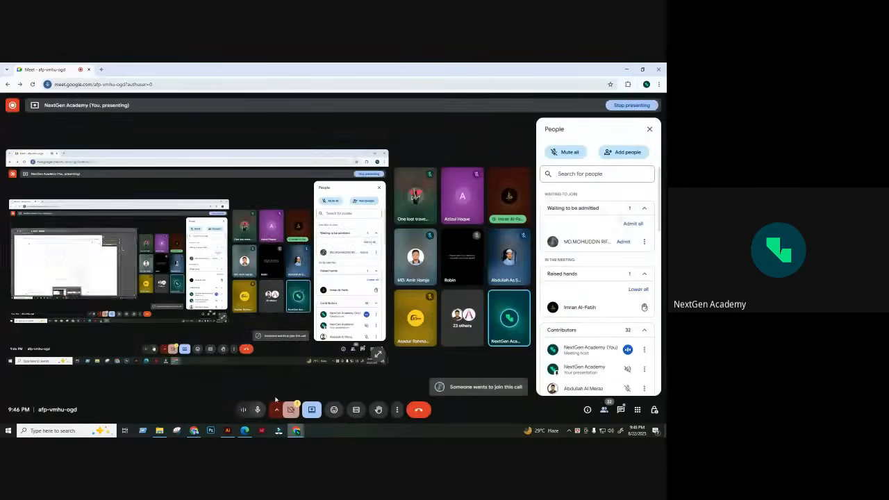
click(629, 224)
click(365, 280)
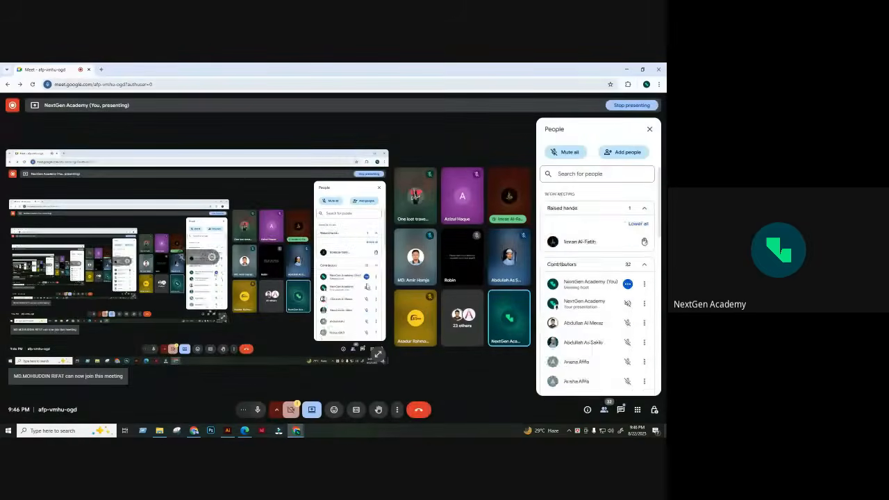
click(226, 425)
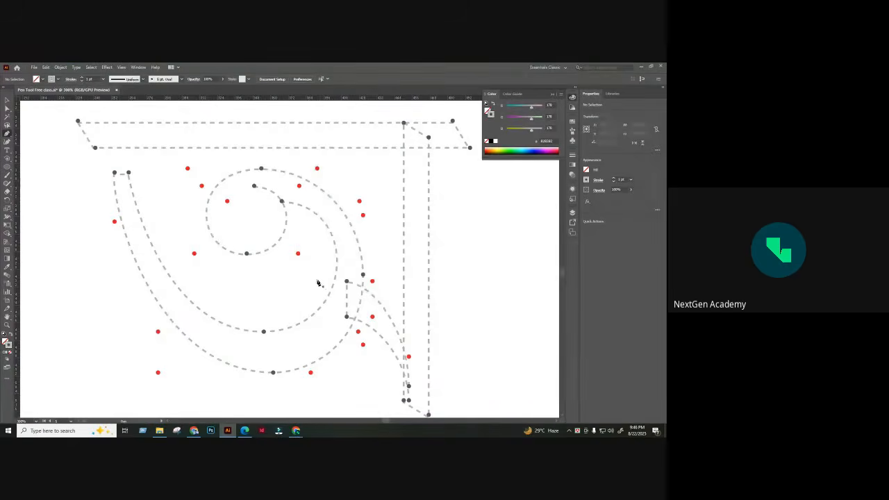
- Start tracing the outer curl at its topmost anchor with a horizontal handle and curve the path to the rightmost anchor with a vertical handle
key(ctrl+minus)
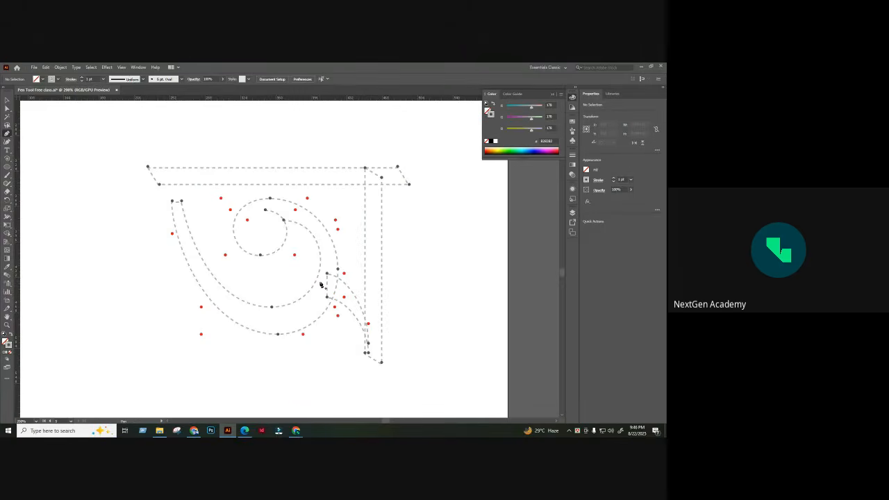
key(ctrl+plus)
key(ctrl+plus)
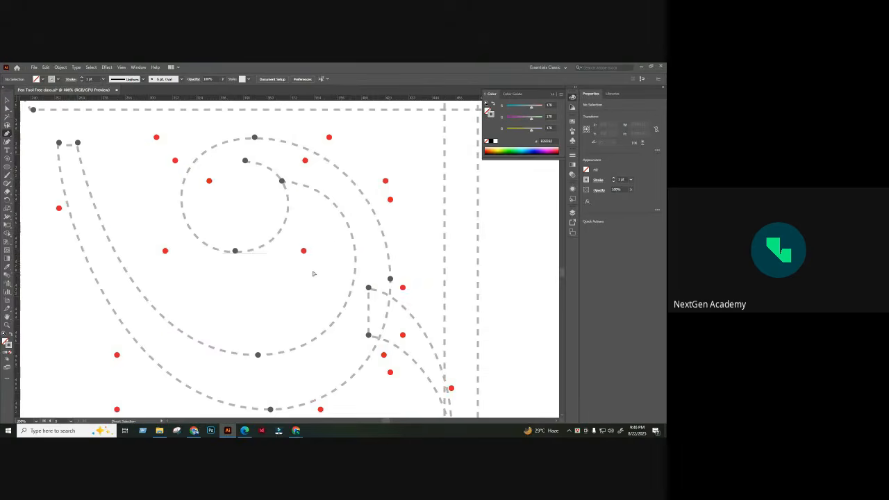
scroll(290, 189, up, 2)
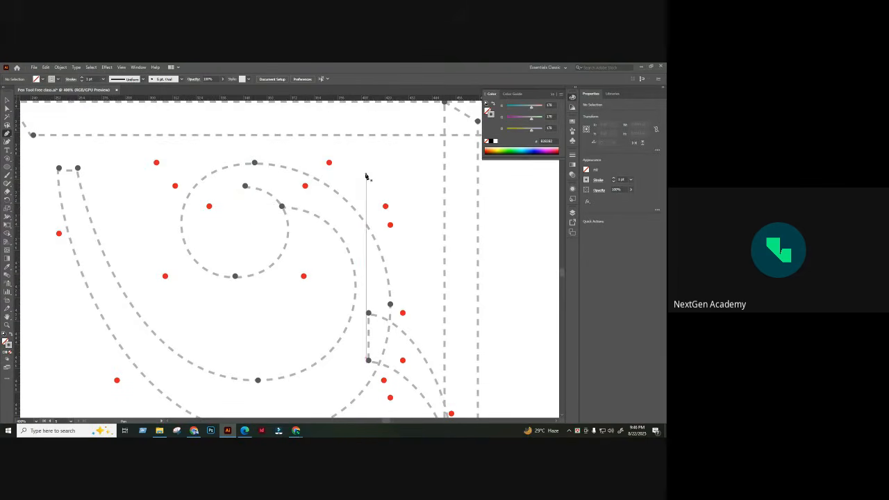
key(ctrl+minus)
key(ctrl+minus)
key(ctrl+plus)
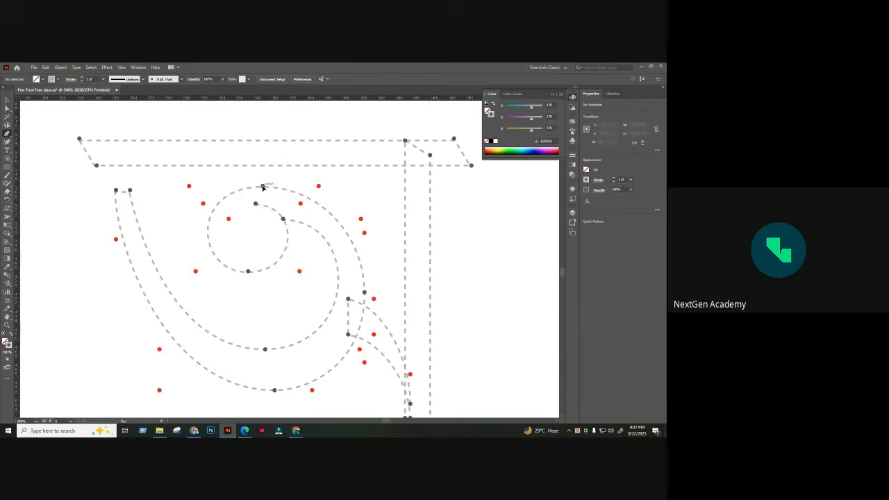
drag(263, 186, 318, 187)
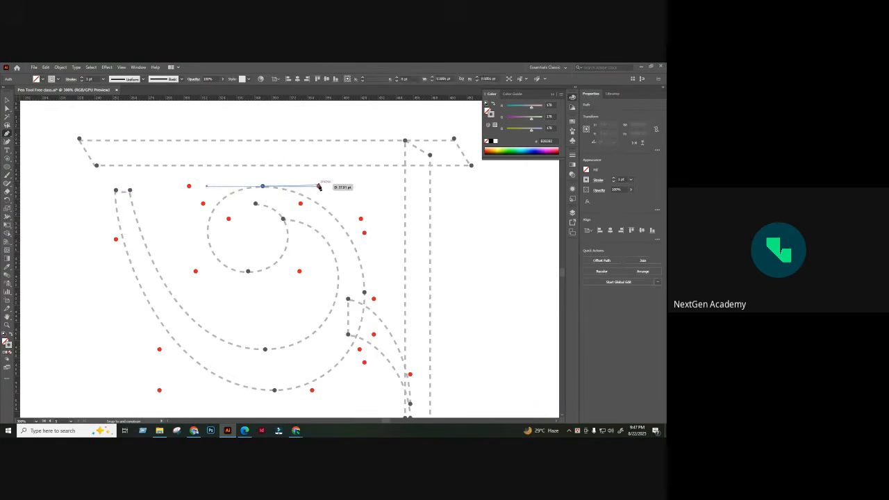
scroll(363, 269, down, 1)
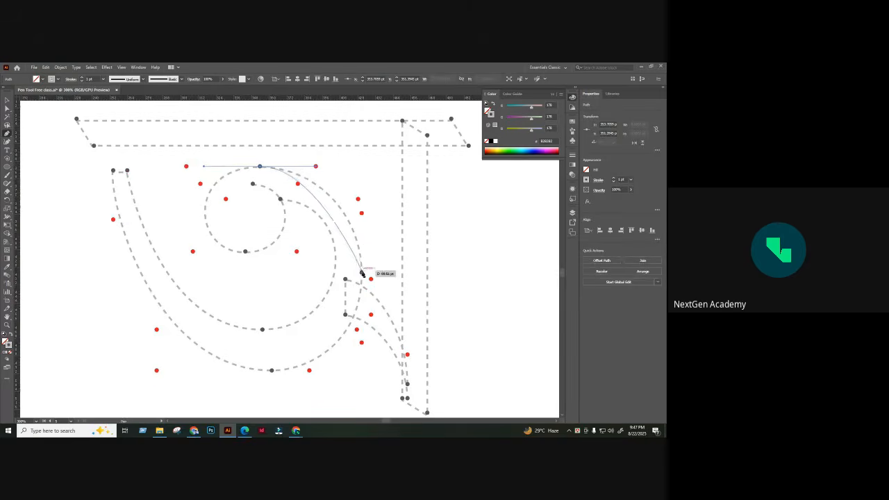
drag(362, 273, 362, 335)
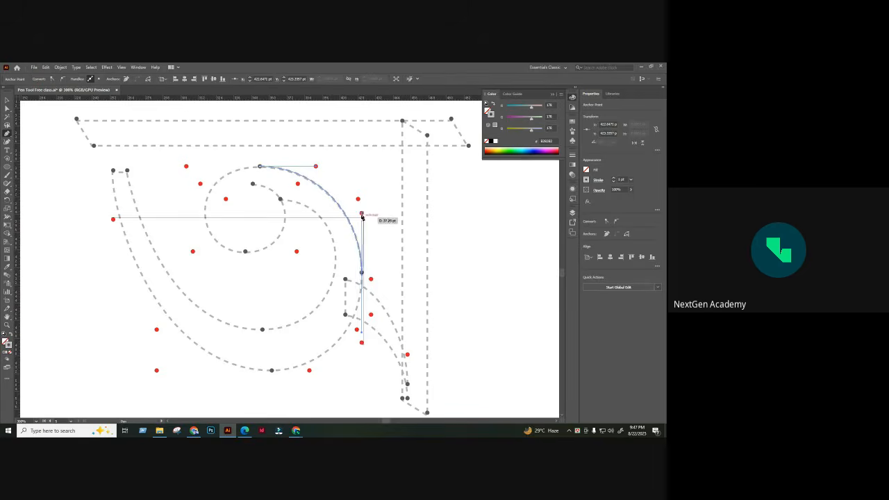
- Set the traced path's stroke color to blue 0085BF and turn off its dashed line
double_click(9, 346)
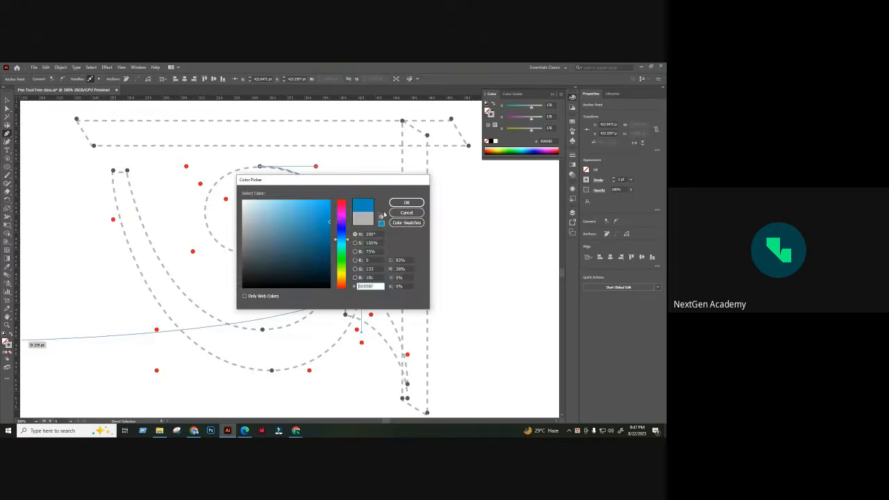
click(406, 203)
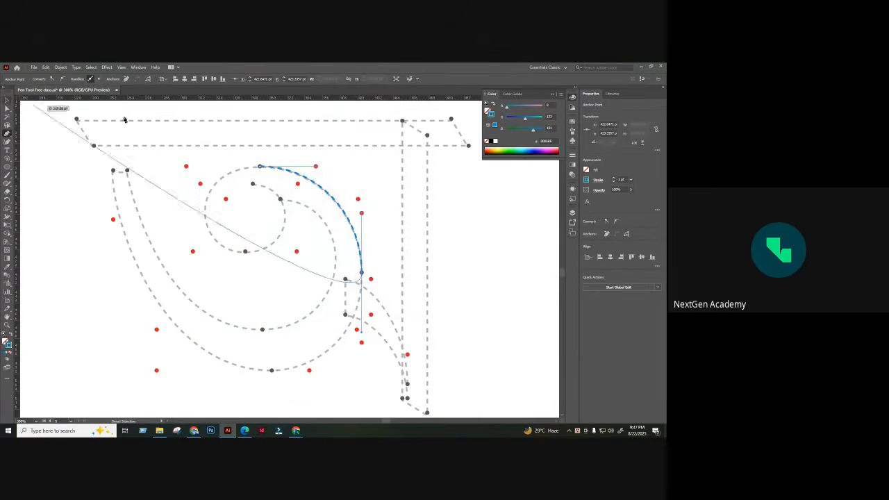
click(599, 182)
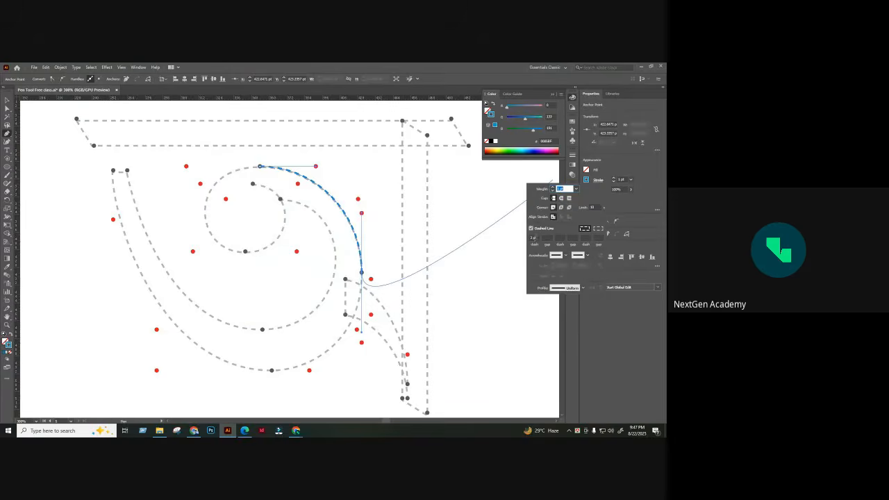
click(531, 230)
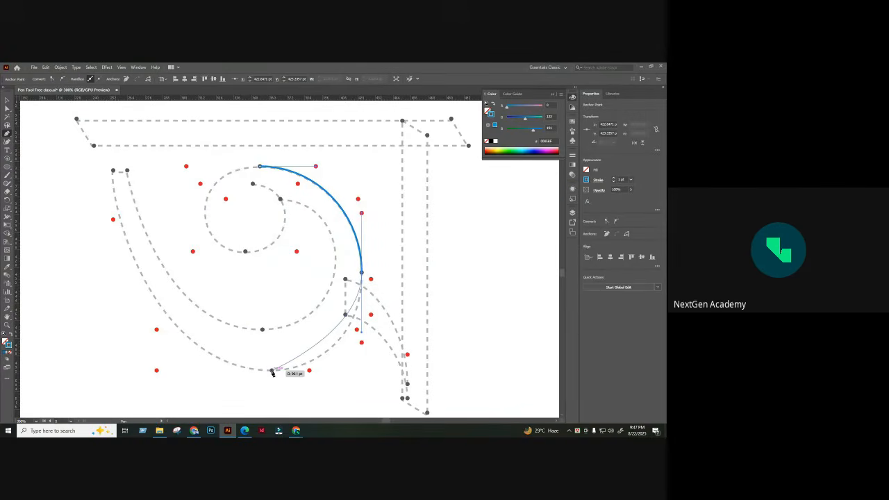
- Continue the outer curve through the bottom anchor to the upper-left tip, extending the bottom anchor's outgoing handle to the red guide dot
mouse_move(272, 372)
mouse_down()
mouse_move(232, 380)
mouse_move(105, 368)
mouse_move(317, 369)
mouse_move(223, 373)
mouse_up()
key(ctrl+z)
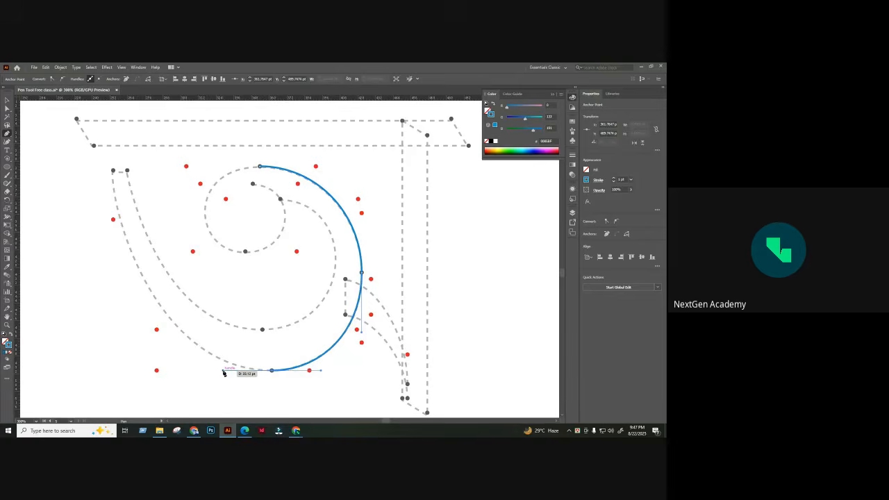
key(ctrl+minus)
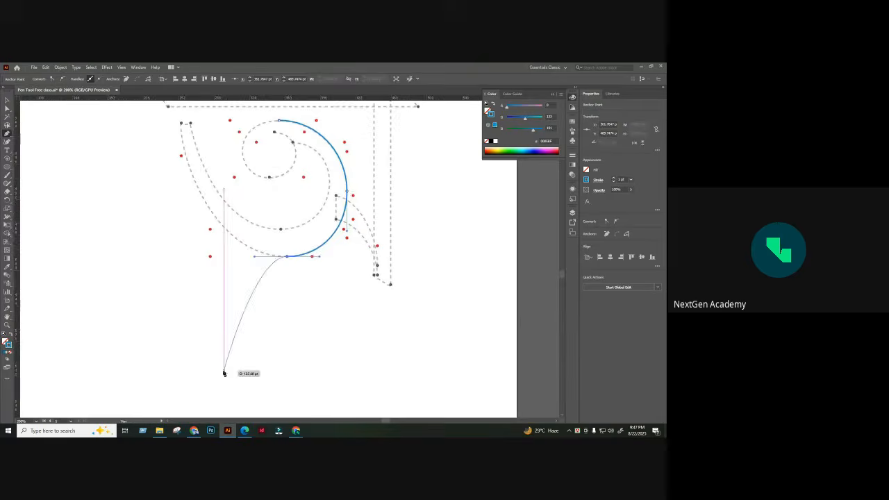
drag(192, 302, 197, 331)
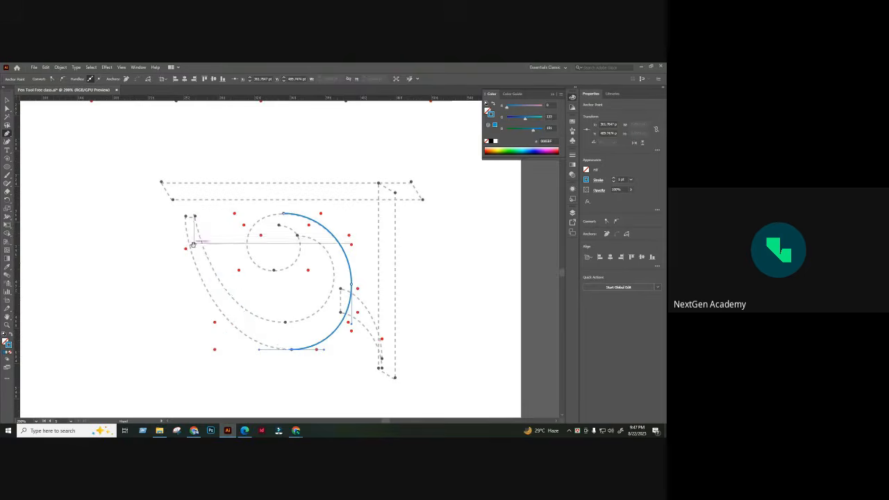
drag(187, 228, 203, 251)
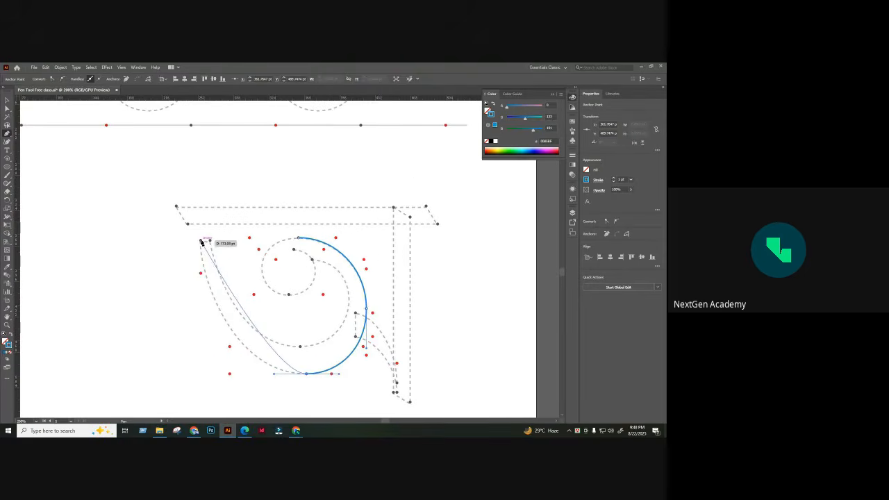
drag(201, 243, 200, 271)
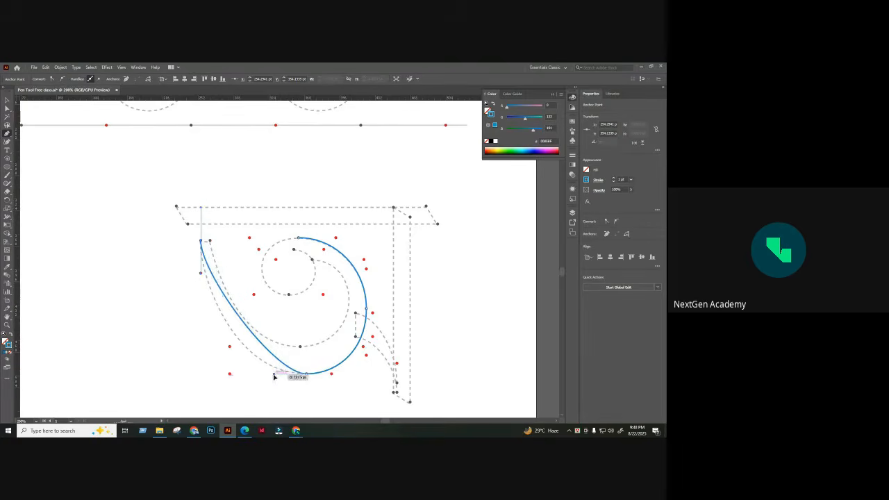
drag(275, 376, 229, 374)
- Add a straight segment across the short flat edge at the letter's upper-left tip
scroll(234, 371, down, 3)
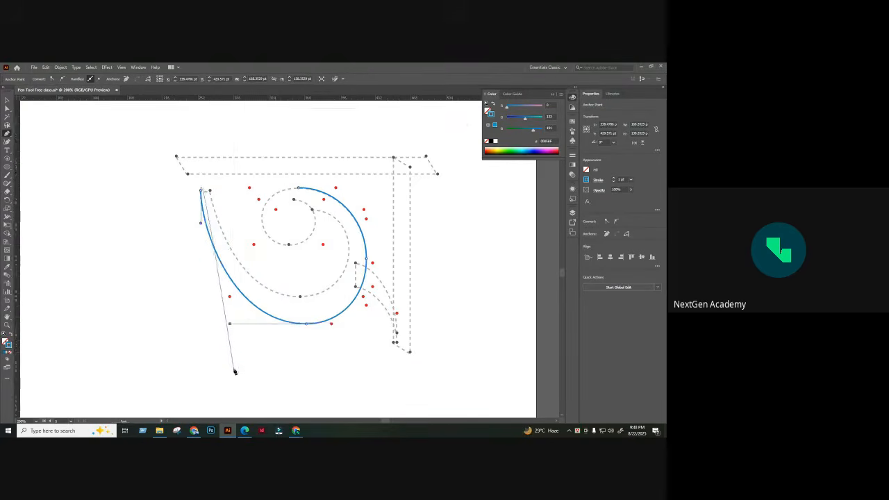
key(ctrl+equal)
drag(286, 335, 198, 325)
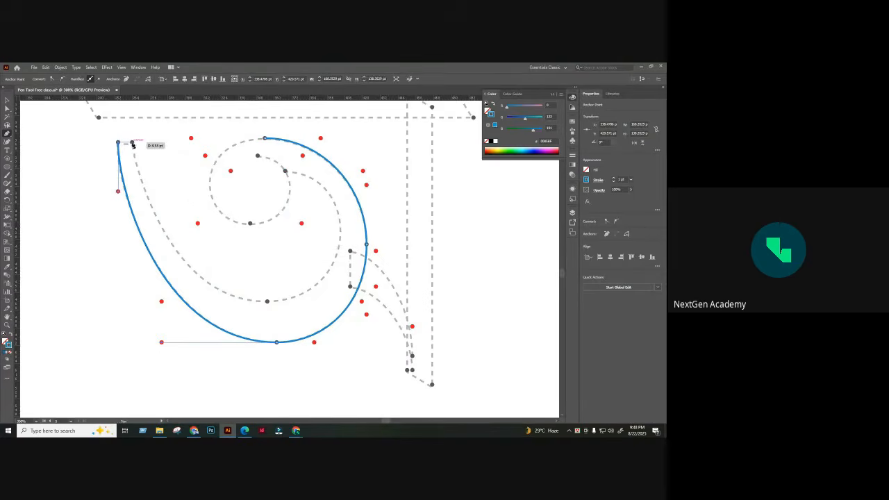
drag(132, 143, 170, 336)
- Examine the direction handles of the tip and bottom anchors on the traced curve with the Direct Selection tool
click(7, 109)
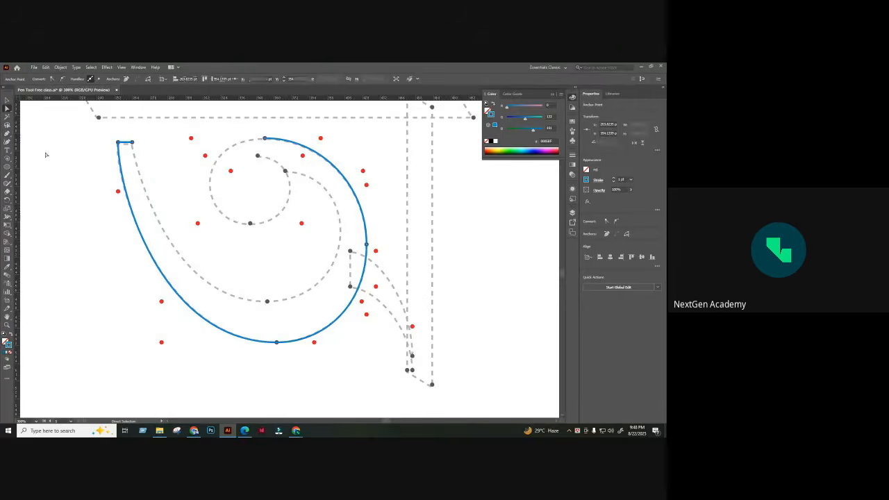
click(47, 153)
click(142, 242)
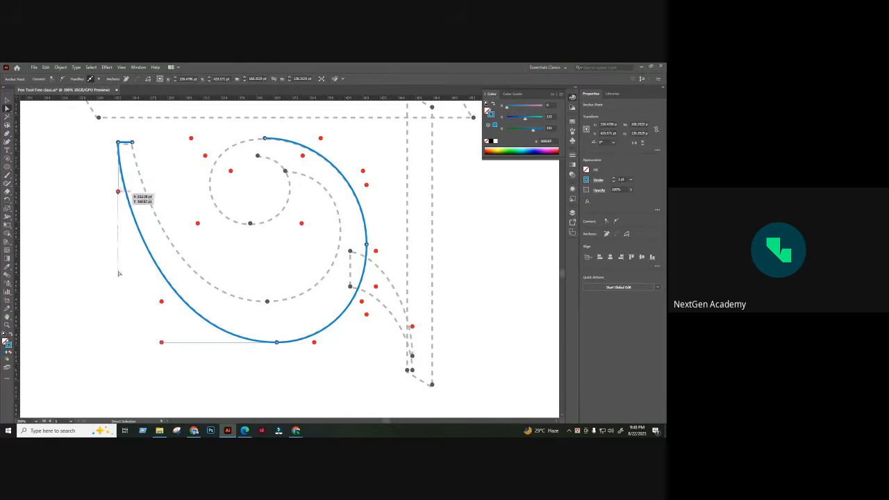
click(109, 183)
click(125, 182)
mouse_move(118, 193)
mouse_down()
mouse_move(80, 211)
mouse_move(105, 217)
mouse_move(79, 185)
mouse_move(102, 186)
mouse_up()
key(ctrl+z)
click(275, 342)
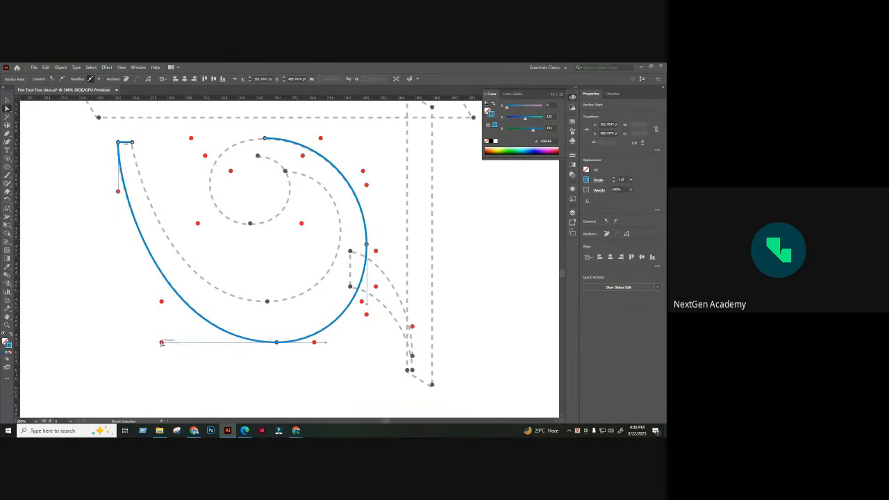
- Try pulling the bottom anchor's outgoing handle far beyond its red guide dot, and undo the distortion
drag(161, 342, 105, 349)
key(ctrl+z)
click(310, 318)
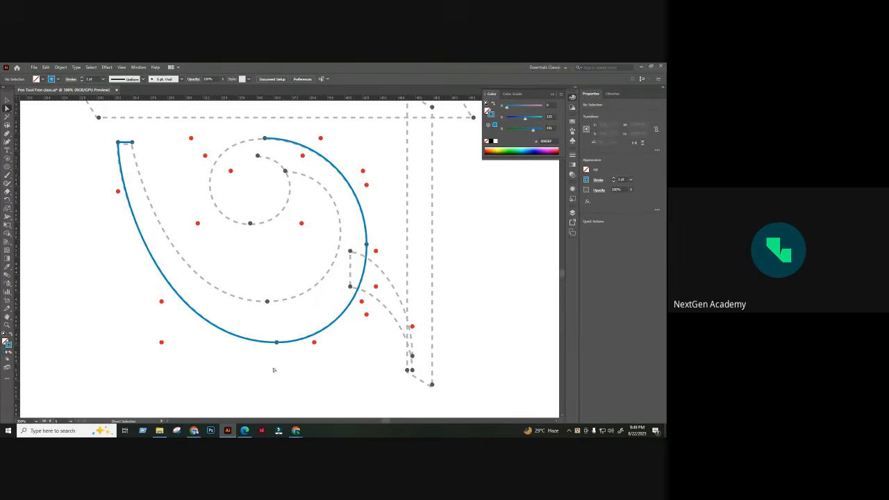
click(277, 342)
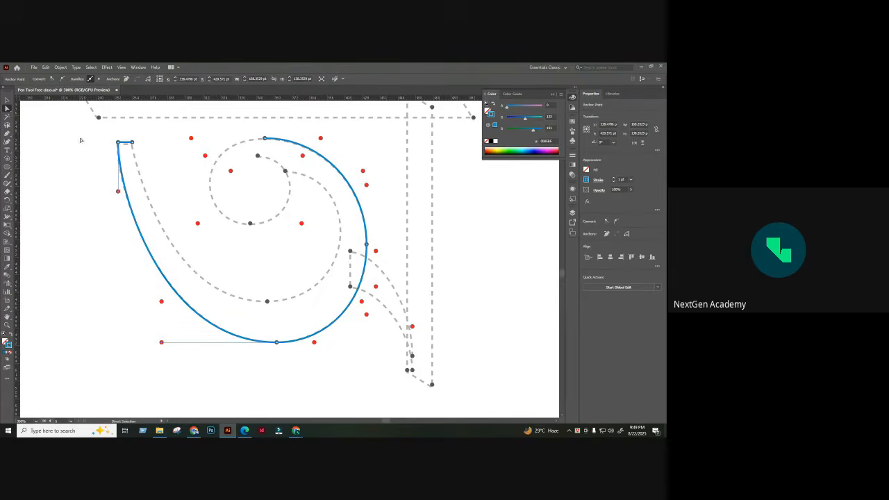
drag(162, 346, 76, 348)
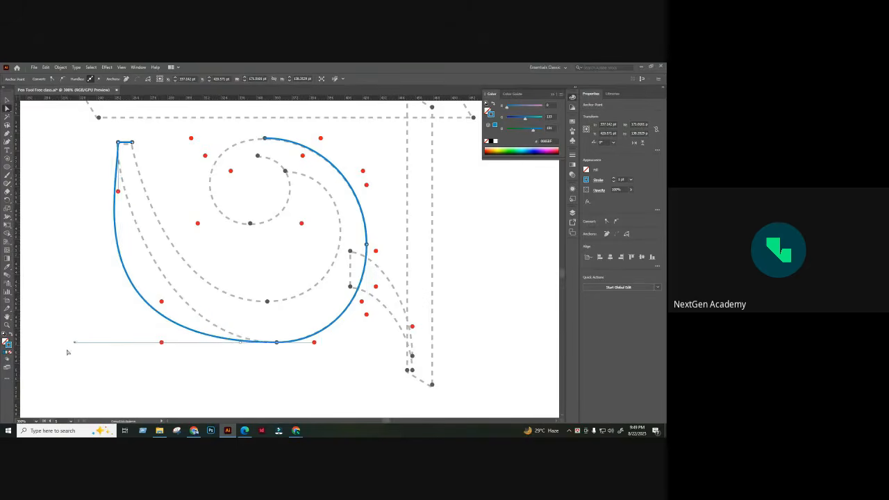
key(ctrl+z)
click(361, 318)
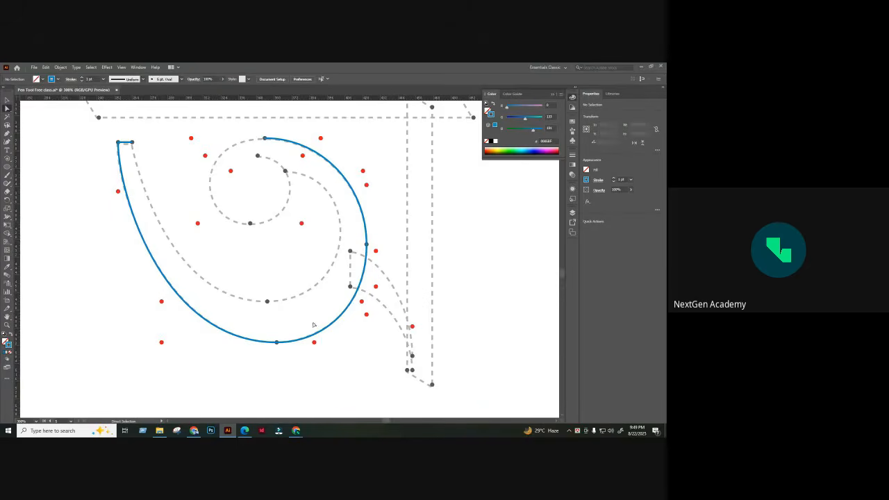
- Trace the inner curve from the flat tip through the lower inner anchor to the upper inner anchor, shortening the lower anchor's outgoing handle toward its red guide dot
click(9, 139)
mouse_move(132, 143)
mouse_down()
mouse_move(268, 268)
mouse_move(269, 304)
mouse_move(379, 324)
mouse_up()
scroll(338, 215, up, 2)
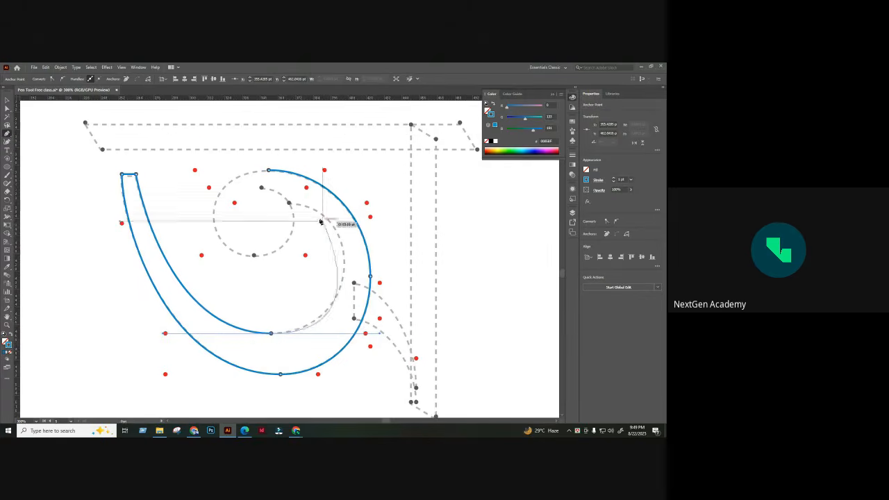
mouse_move(290, 203)
mouse_down()
mouse_move(219, 201)
mouse_move(232, 201)
mouse_up()
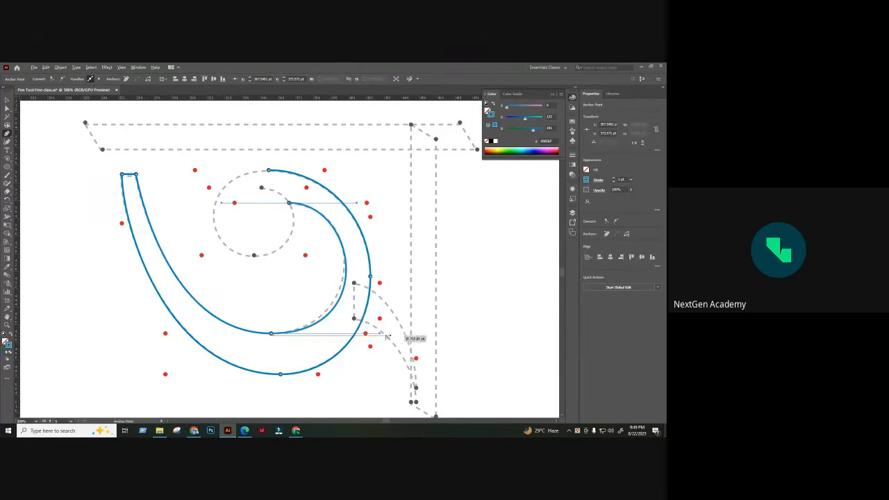
drag(381, 334, 372, 335)
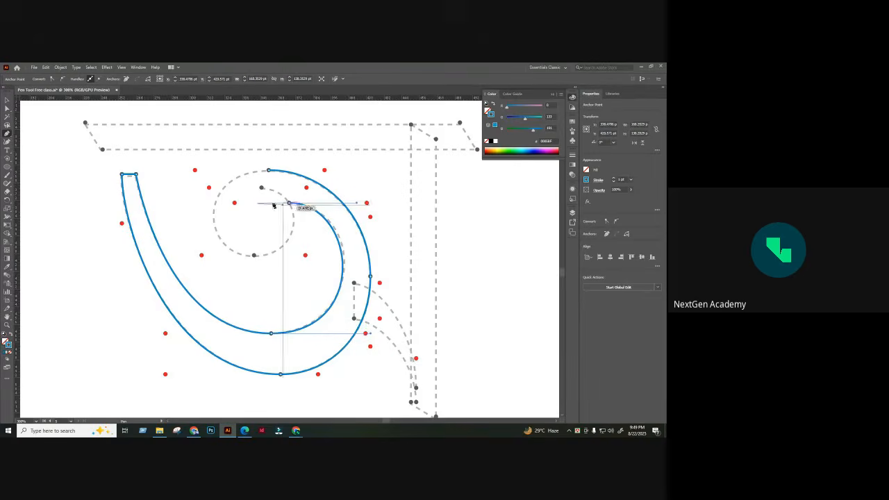
click(7, 101)
click(39, 193)
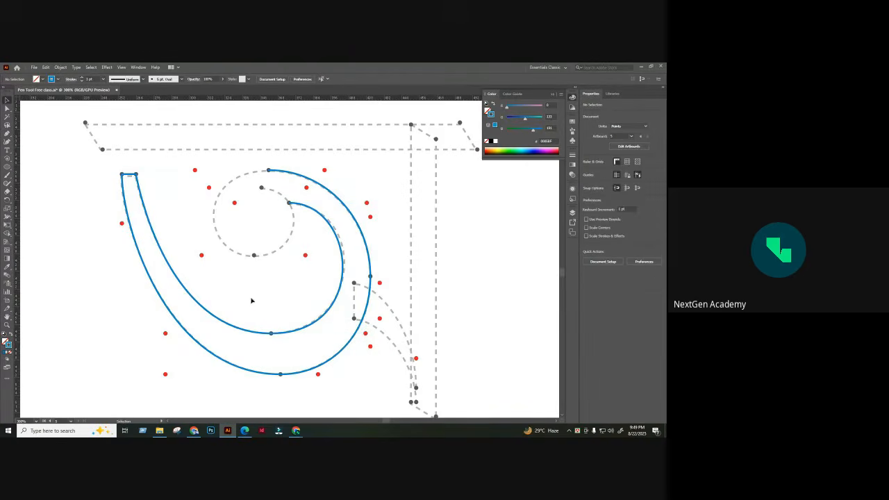
- Place a copy of the traced blue path on the empty area to the left of the letter template
scroll(311, 276, down, 2)
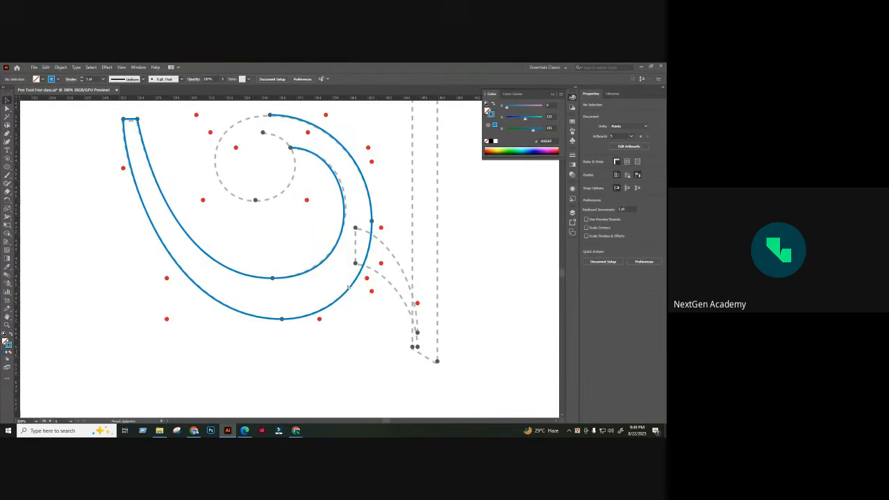
scroll(348, 287, down, 3)
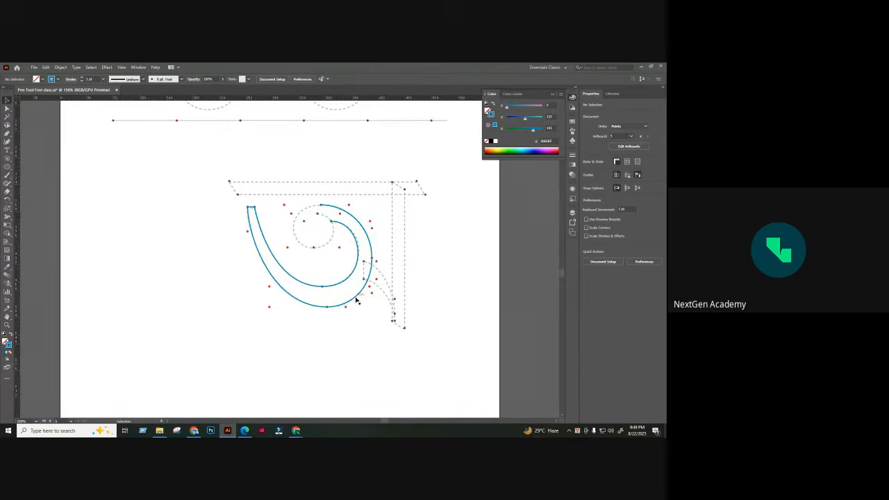
drag(356, 299, 179, 304)
click(182, 312)
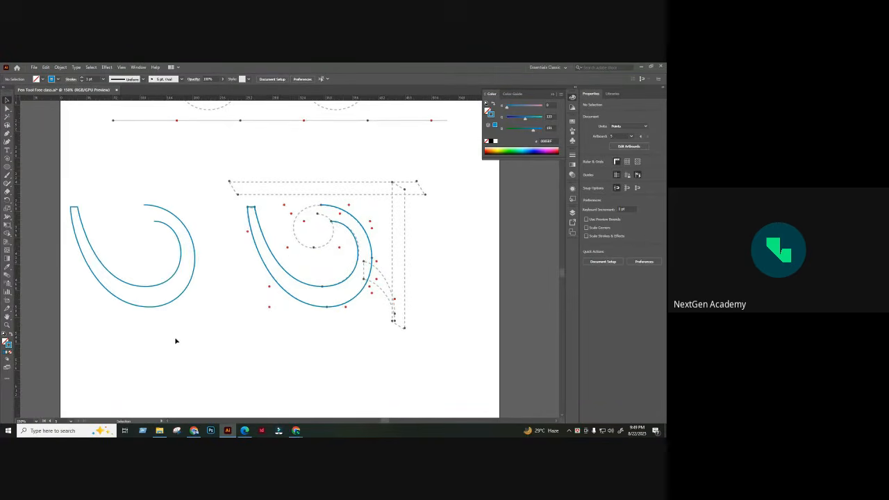
drag(233, 312, 266, 326)
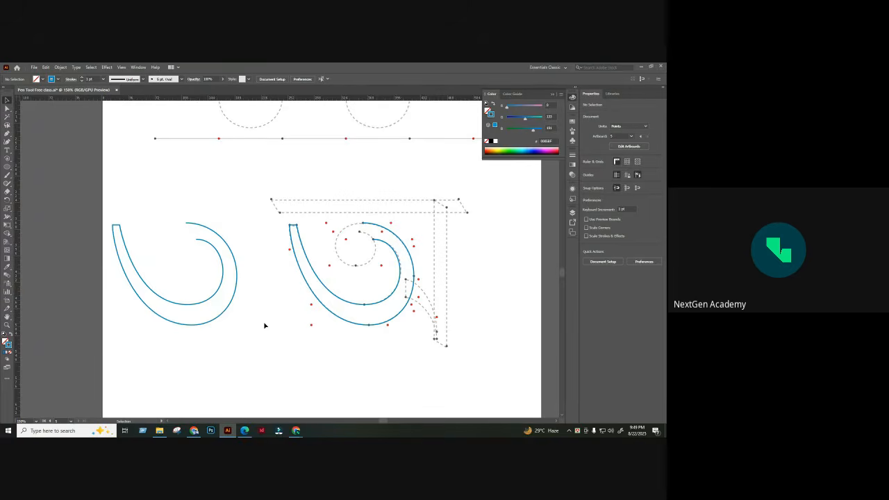
- Examine the anchors and direction handles of the copied path with the Direct Selection tool
click(6, 108)
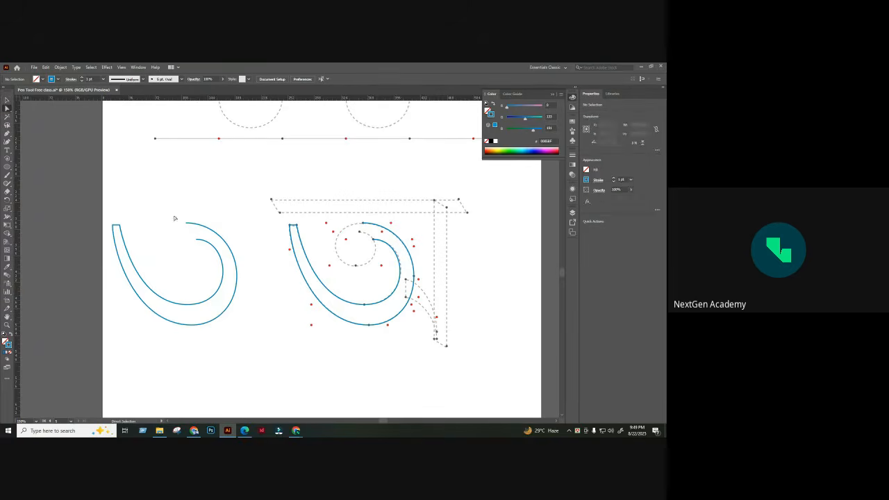
click(252, 311)
click(248, 278)
drag(104, 214, 261, 341)
click(262, 334)
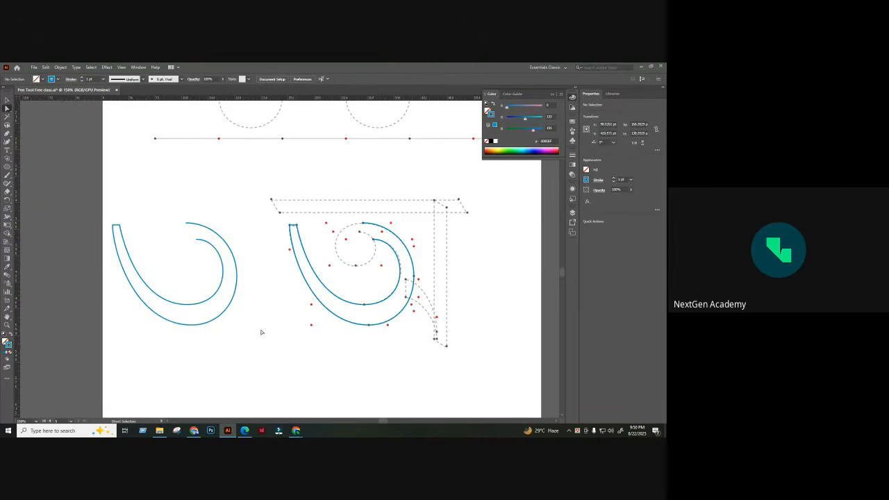
- Check the participants in the Google Meet call and return to the Illustrator document
mouse_move(294, 431)
click(268, 398)
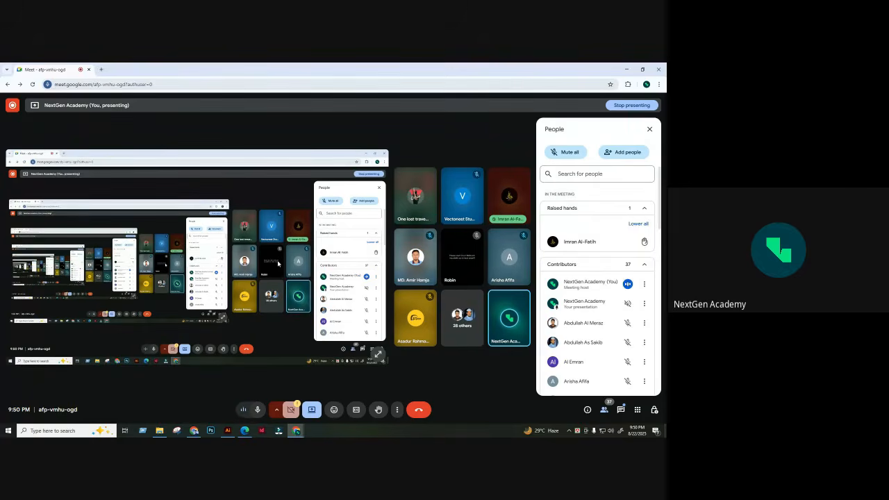
key(alt+Tab)
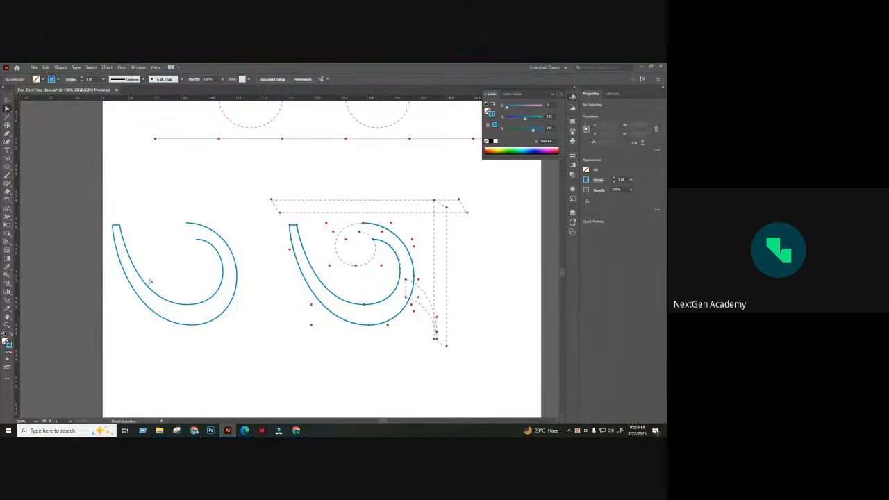
- Try distorting the copied path by moving the handles of its outer right and inner curve anchors, and undo the changes
drag(112, 208, 244, 351)
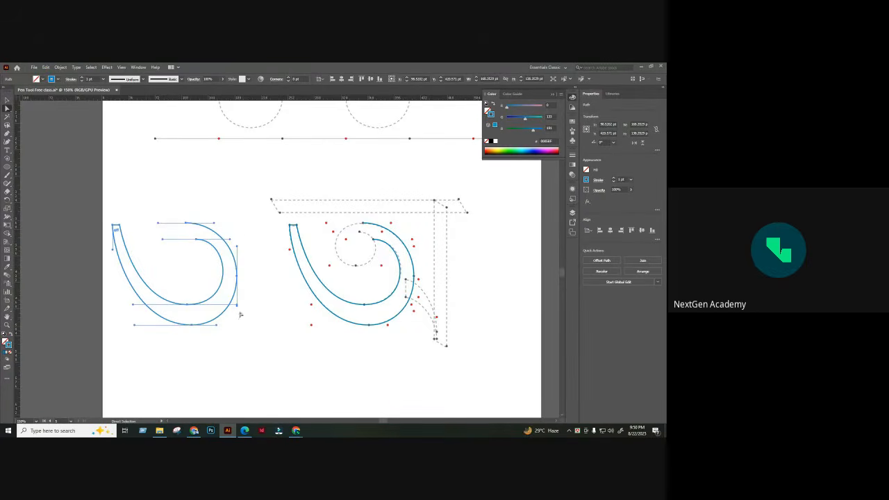
drag(237, 307, 211, 308)
key(ctrl+z)
click(266, 292)
click(237, 277)
drag(236, 247, 252, 250)
click(259, 270)
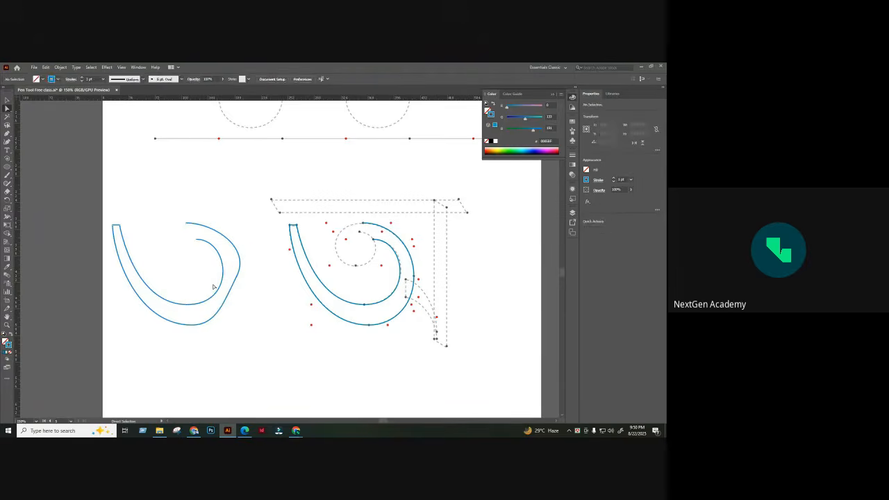
click(215, 286)
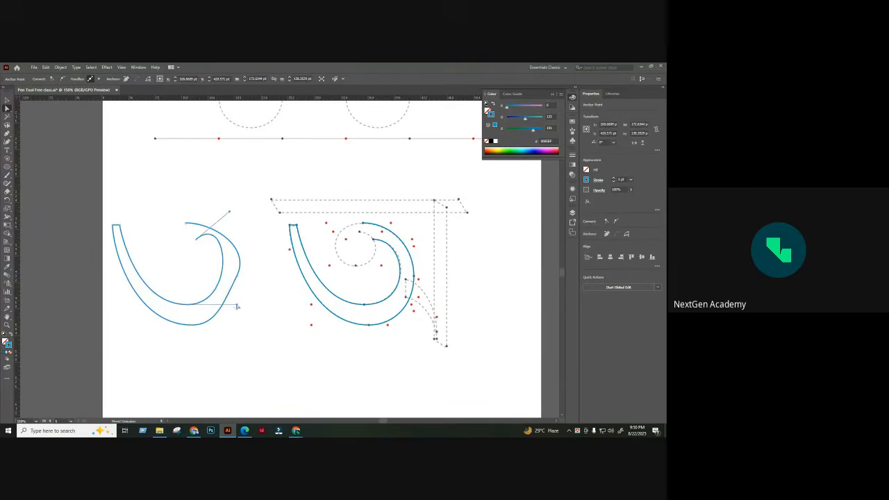
drag(237, 306, 260, 353)
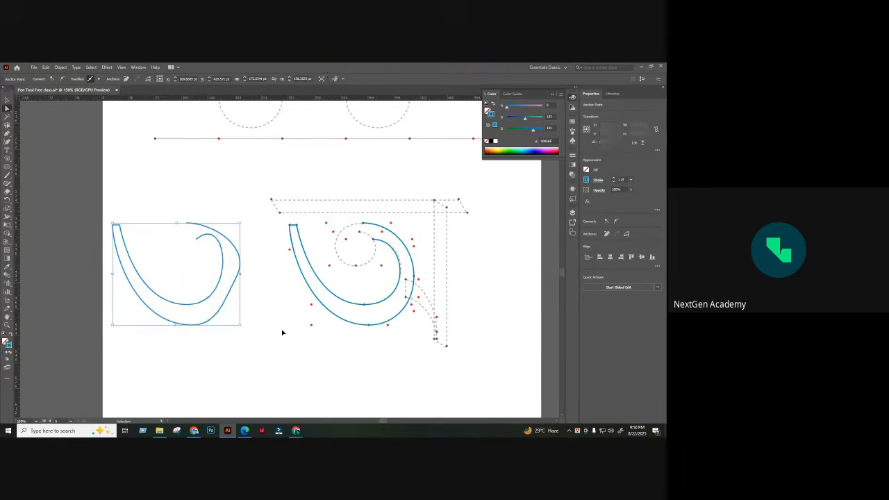
key(ctrl+z)
key(ctrl+z)
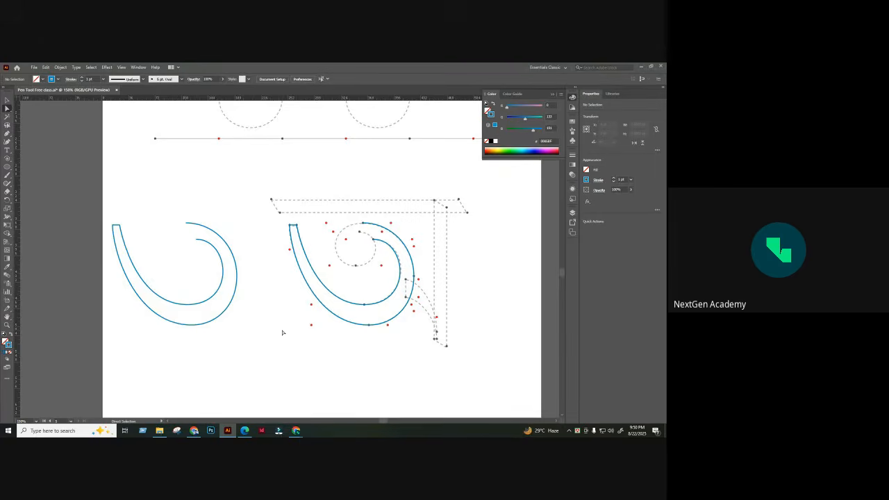
- Examine the copied path's inner and outer curve segments up close with the Direct Selection tool
key(z)
drag(159, 219, 228, 292)
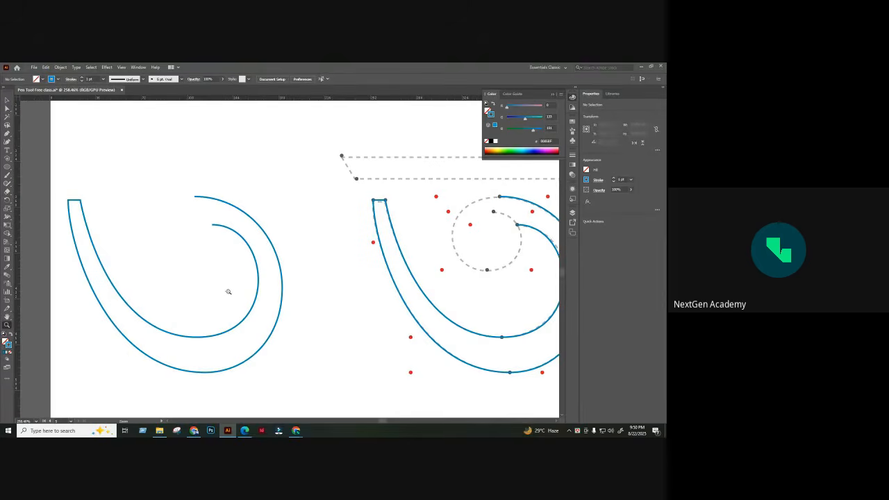
click(10, 109)
click(251, 306)
click(192, 261)
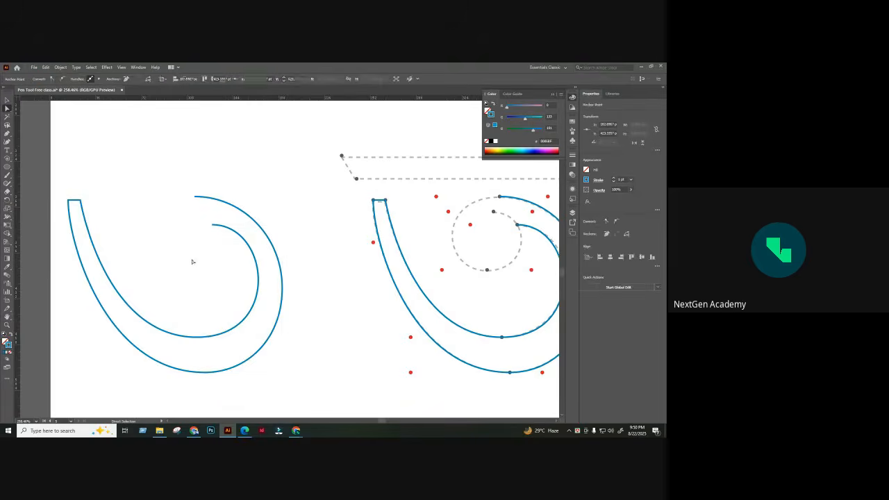
click(74, 246)
click(102, 235)
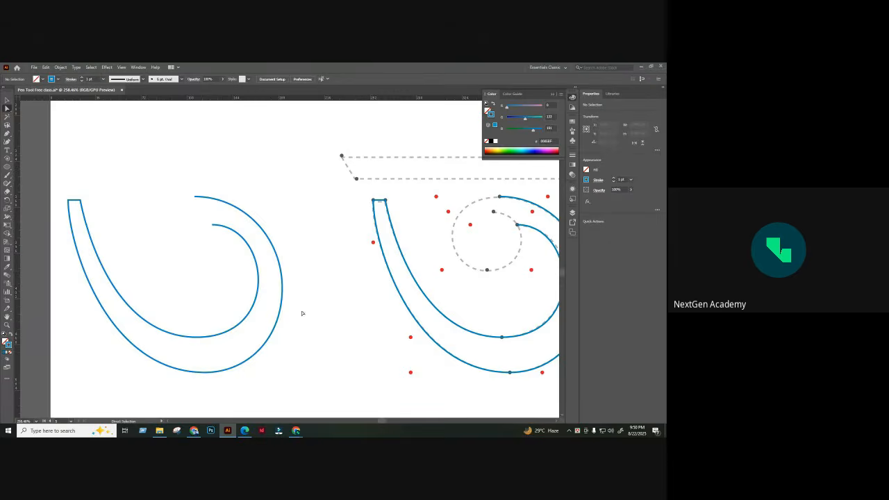
- Resume the traced path from its top endpoint with the Pen tool, extending the outgoing handle to the red guide dot on the left
drag(504, 245, 320, 259)
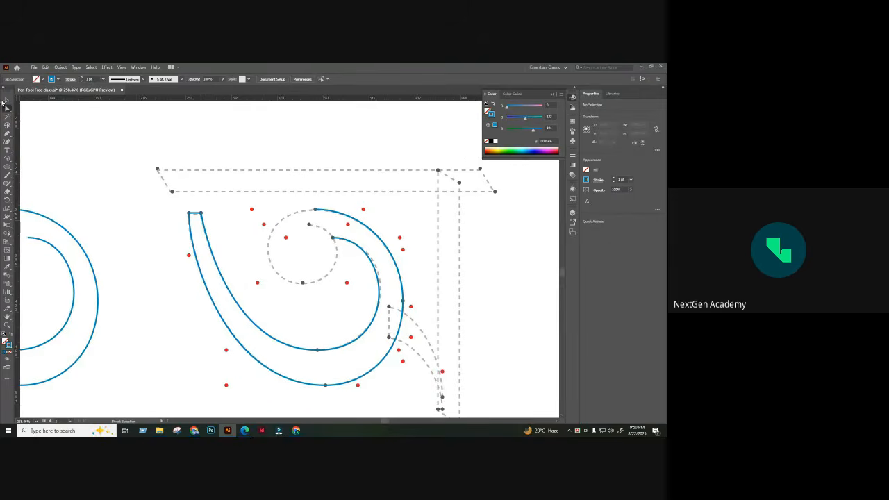
click(7, 133)
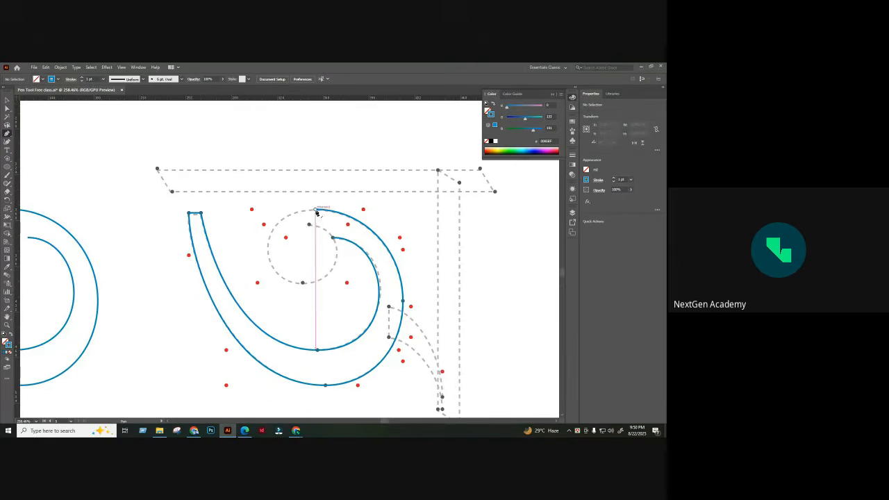
click(315, 209)
click(314, 209)
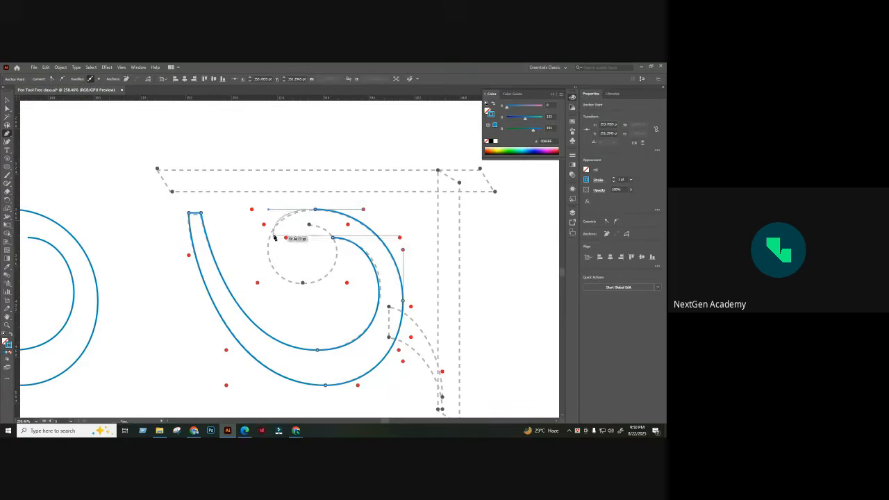
drag(317, 209, 240, 213)
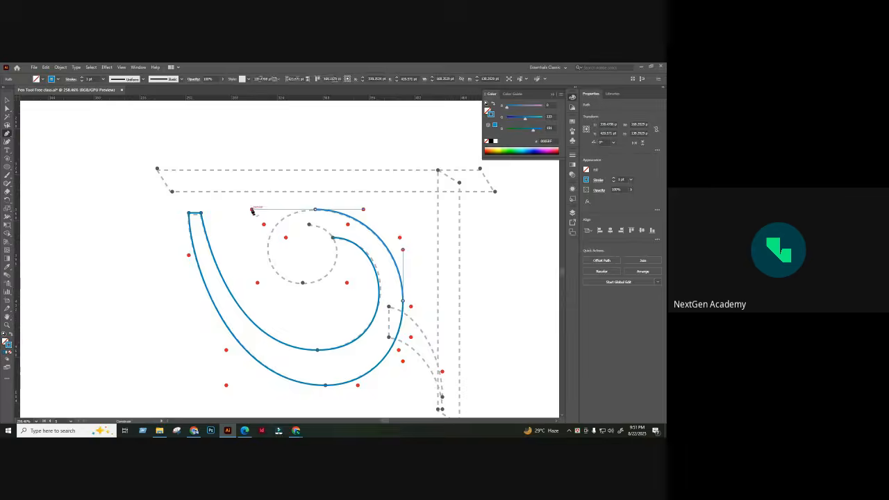
- Trace the letter's inner loop through its bottom anchor to the spiral's inner end with horizontal handles, and end the path
drag(308, 223, 346, 276)
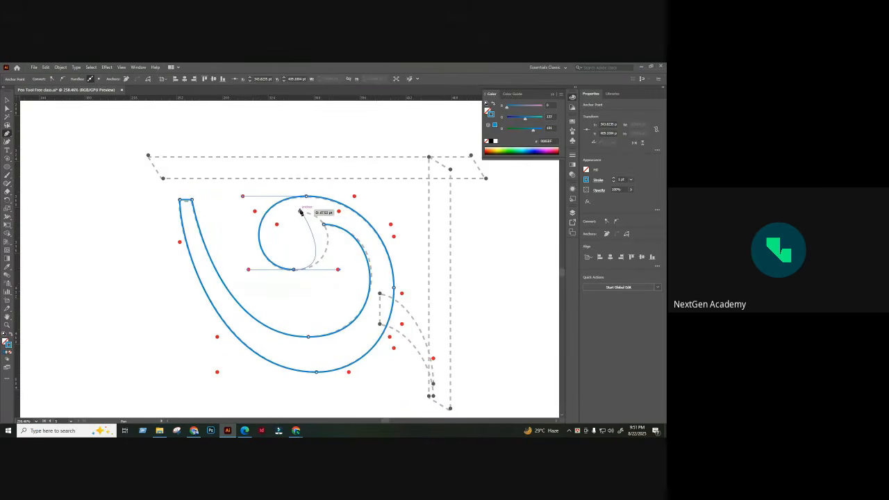
drag(301, 211, 264, 211)
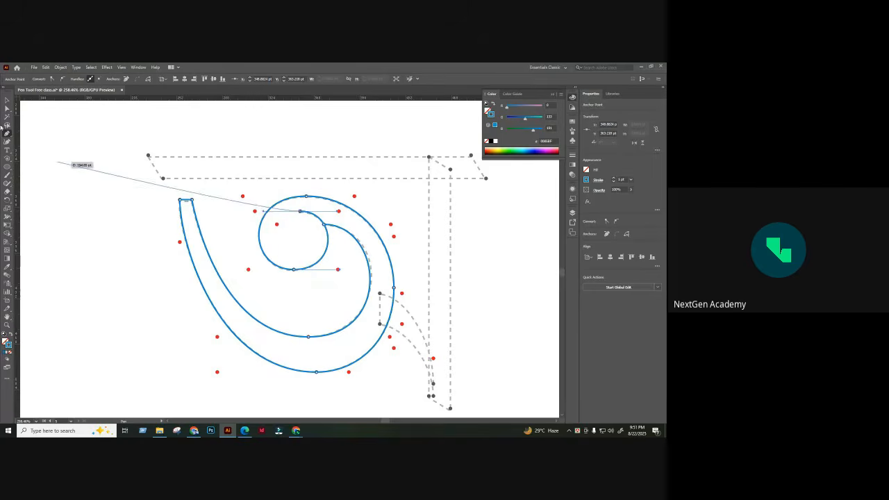
click(6, 107)
click(99, 230)
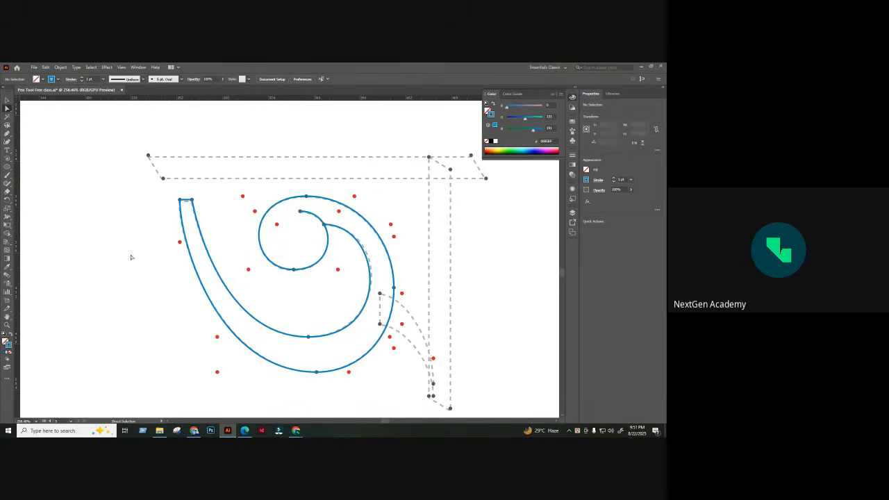
- Try starting the small connecting stroke at its upper-left anchor with a horizontal handle, and undo the anchor
drag(170, 313, 147, 276)
drag(298, 240, 231, 225)
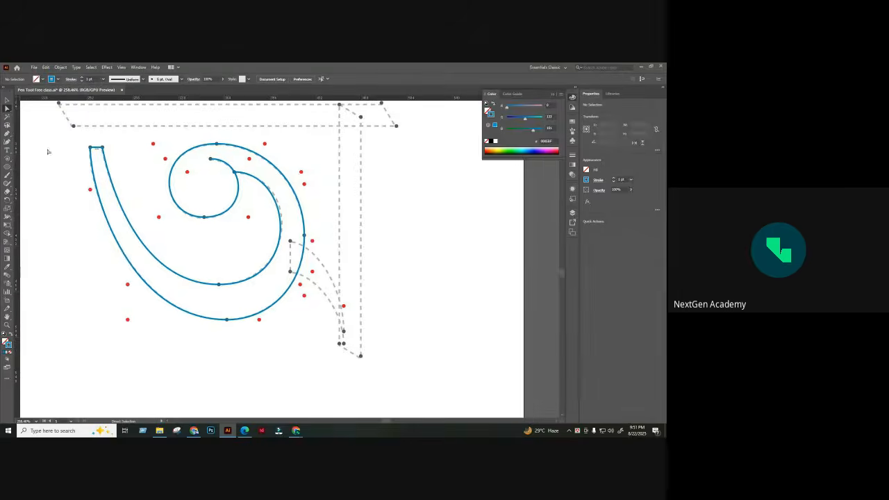
key(p)
scroll(343, 306, down, 2)
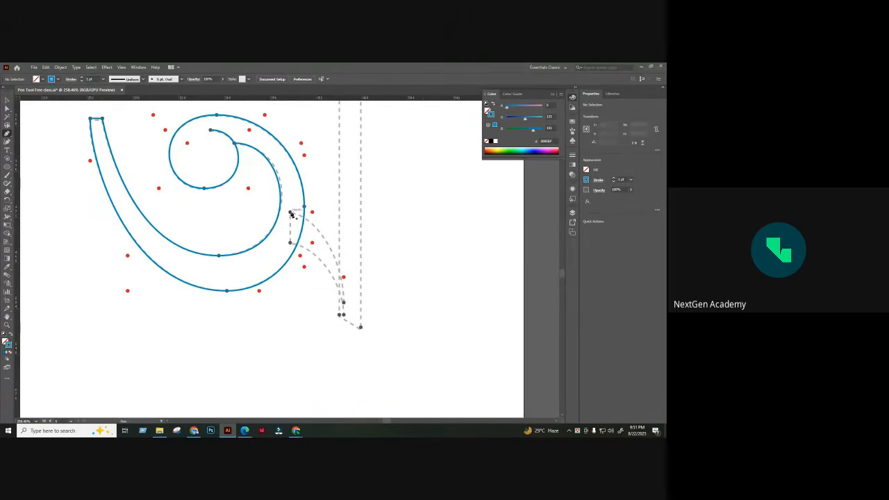
drag(291, 212, 332, 212)
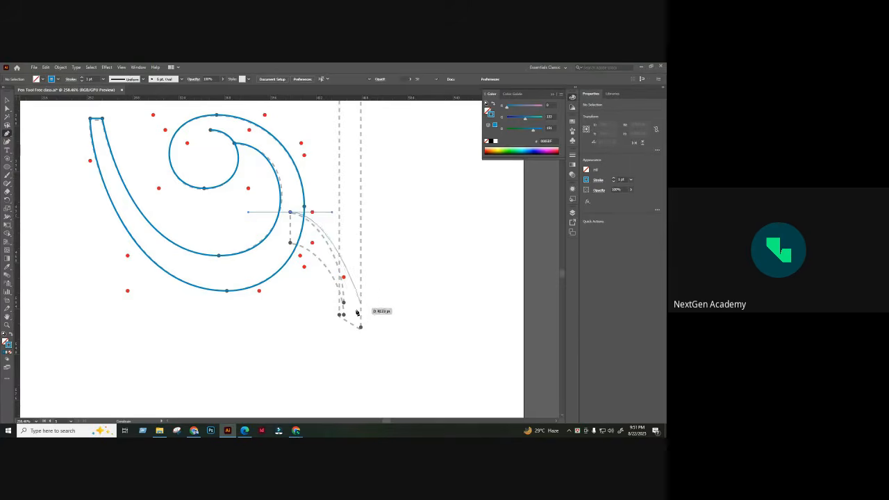
key(ctrl+z)
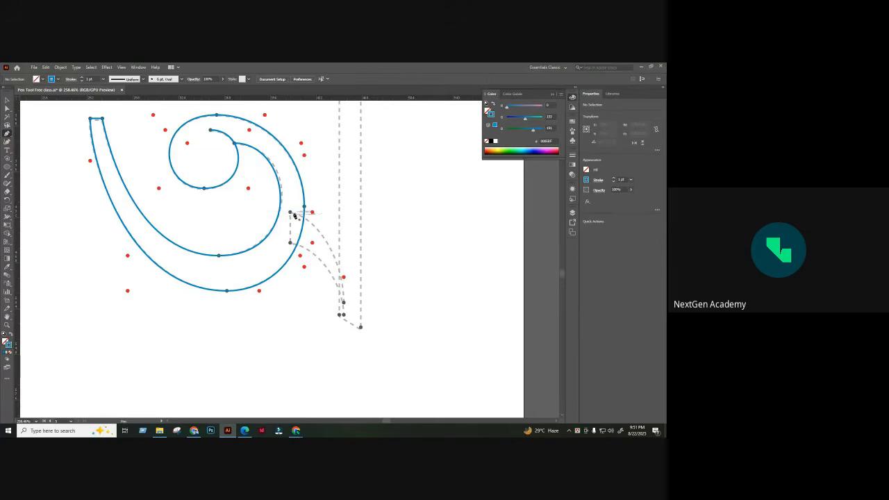
- Trace the connecting stroke's upper curve between its two marked anchors with horizontal and vertical handles, and end the path
drag(291, 212, 312, 213)
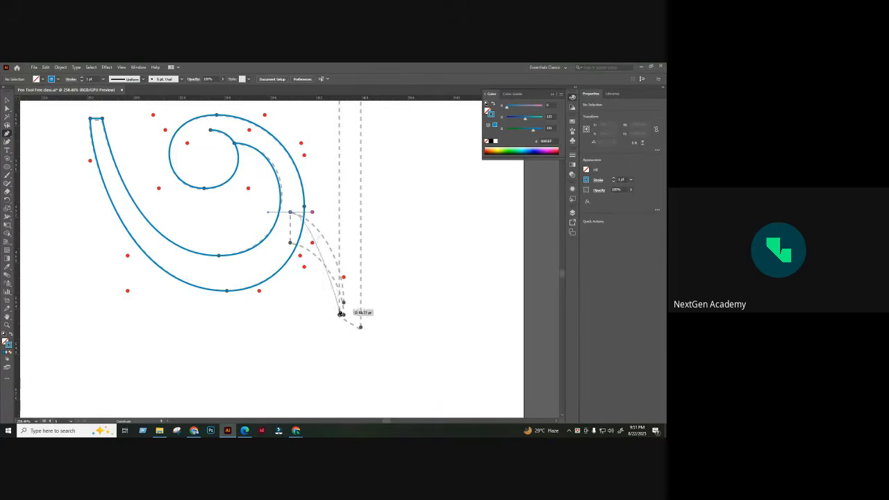
drag(343, 302, 344, 349)
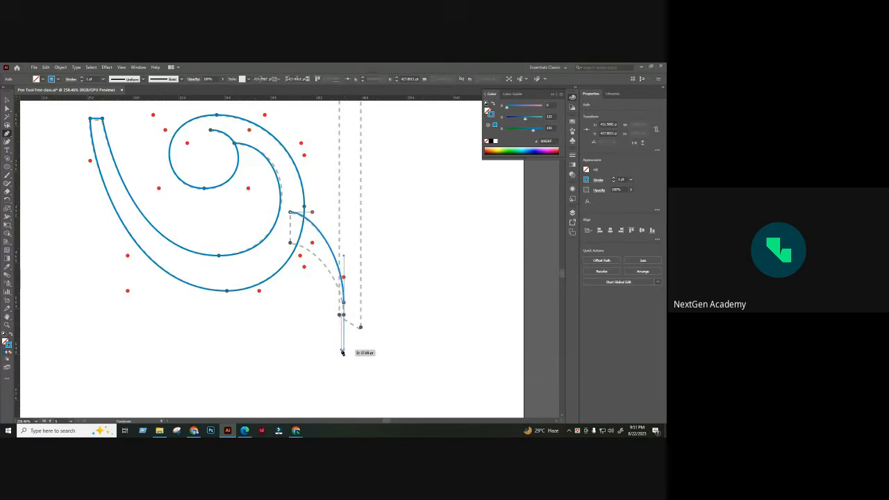
scroll(258, 211, up, 1)
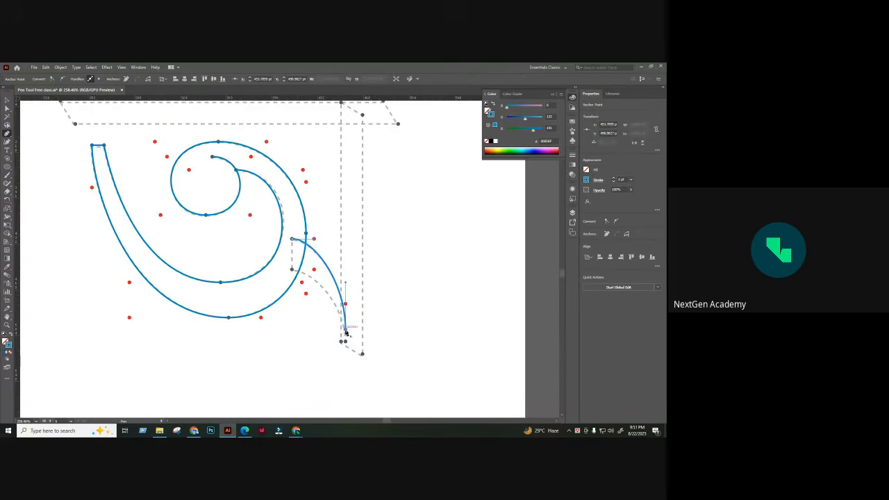
key(ctrl)
click(6, 102)
click(261, 252)
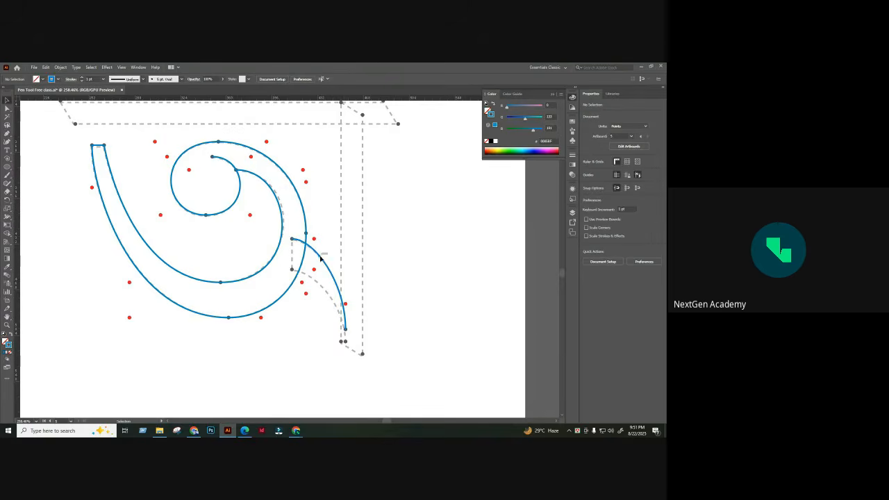
- Duplicate the connecting stroke's curve straight down onto the lower guide anchor and join the two curves with Join
drag(321, 259, 321, 289)
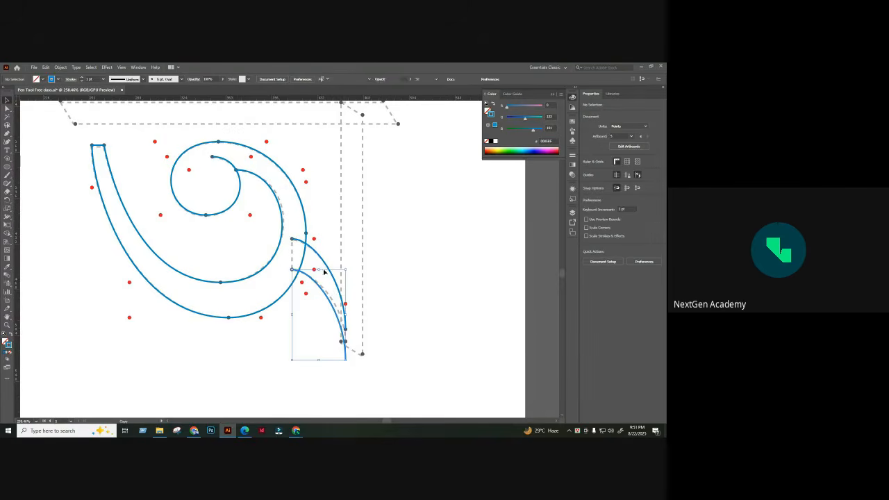
shift+click(322, 258)
right_click(321, 257)
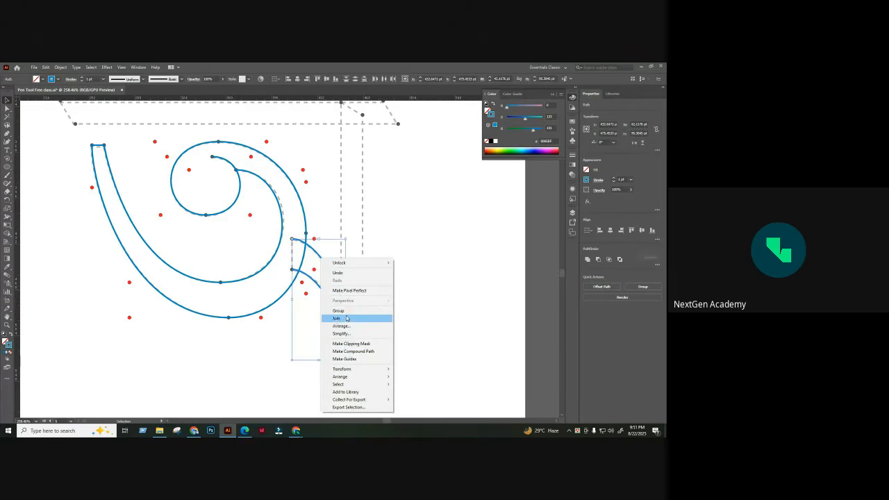
click(338, 318)
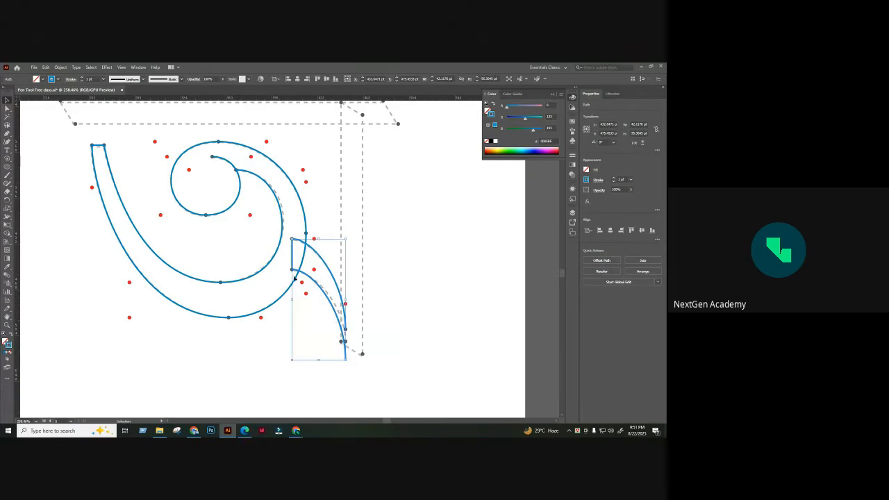
click(384, 277)
drag(385, 278, 350, 211)
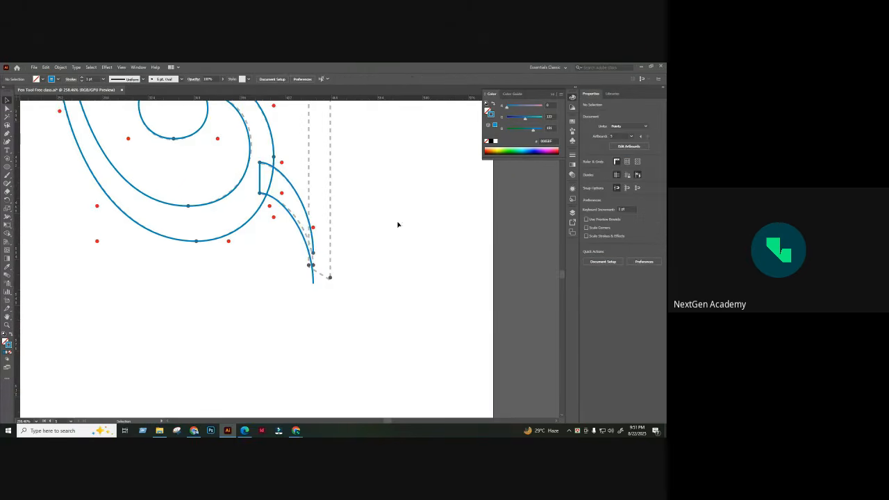
- Move the lower curve's bottom endpoint up to the guide's end anchor with the Direct Selection tool so the curve follows the dashed line
click(7, 108)
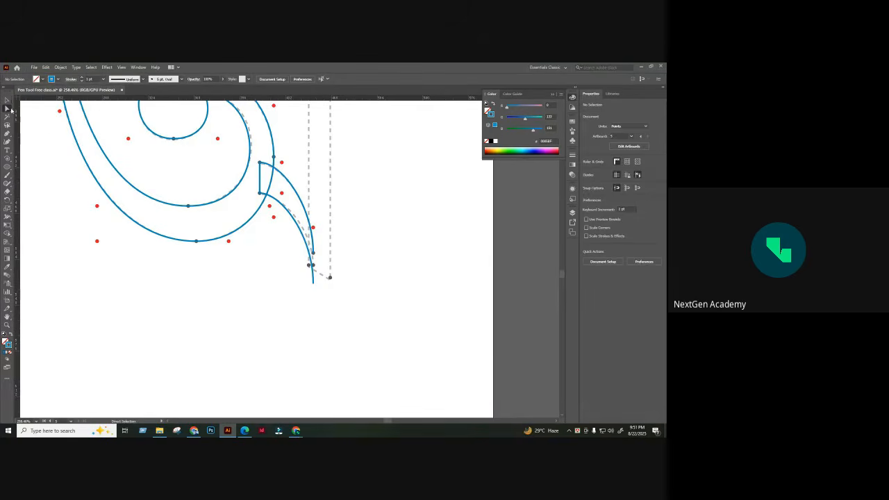
click(313, 283)
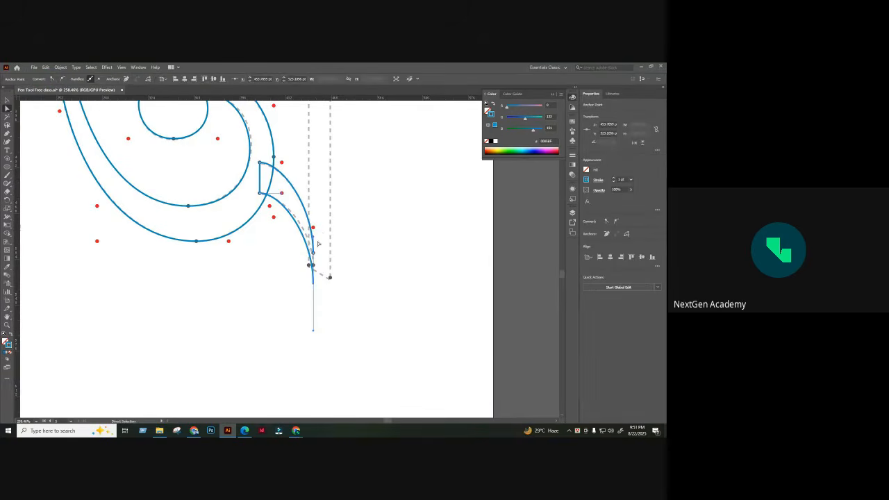
drag(314, 237, 353, 296)
key(ctrl+z)
click(321, 292)
click(314, 283)
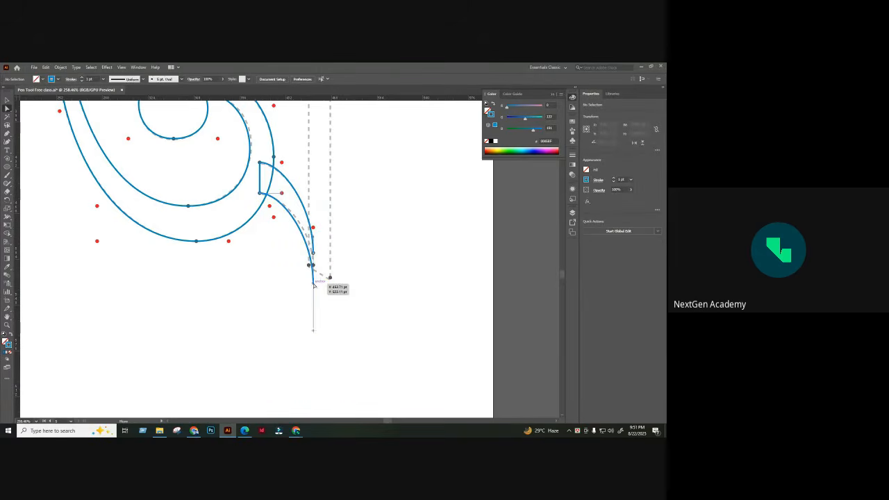
mouse_move(312, 278)
mouse_down()
mouse_move(303, 243)
mouse_move(253, 285)
mouse_move(306, 283)
mouse_move(313, 260)
mouse_up()
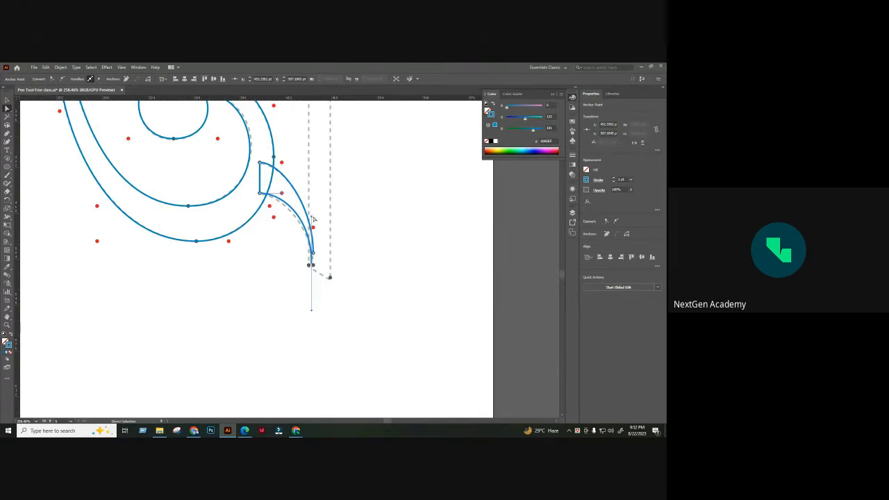
drag(312, 217, 313, 228)
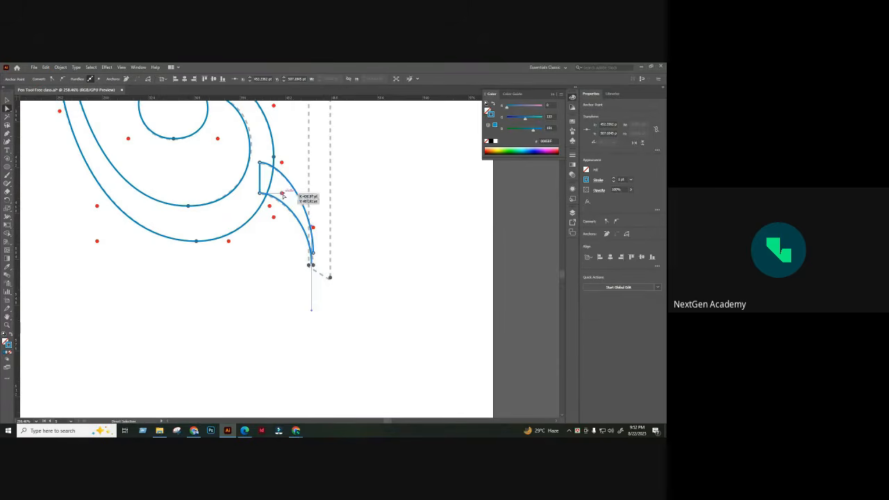
click(357, 244)
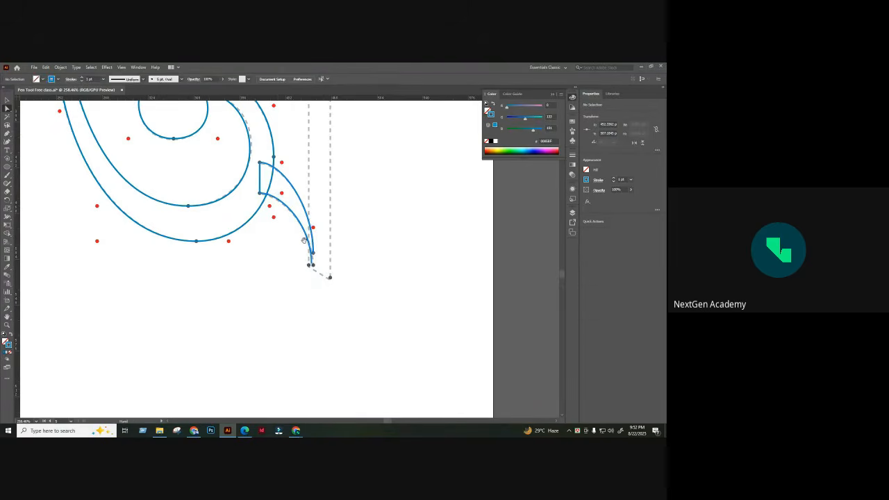
- Remove the dashed guide template group from the artboard, keeping only the traced letter and connecting stroke paths
scroll(357, 244, up, 5)
drag(383, 275, 379, 224)
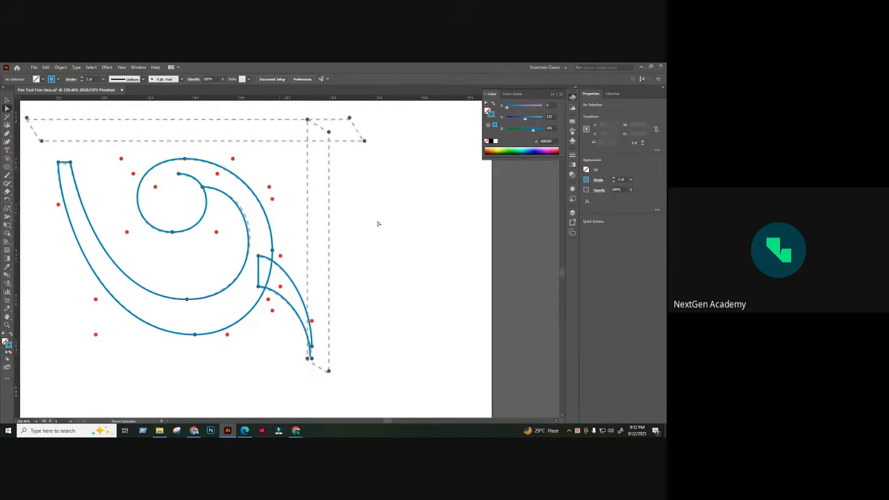
key(ctrl+minus)
key(ctrl+minus)
key(ctrl+a)
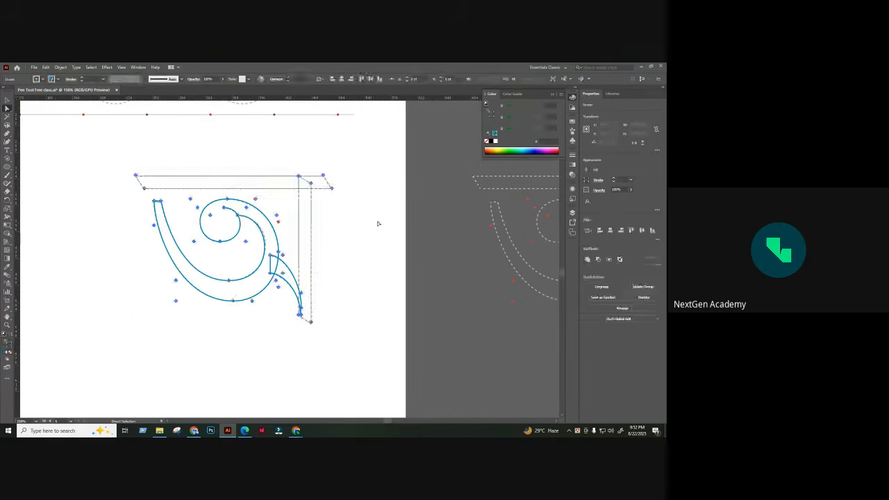
click(379, 224)
click(8, 101)
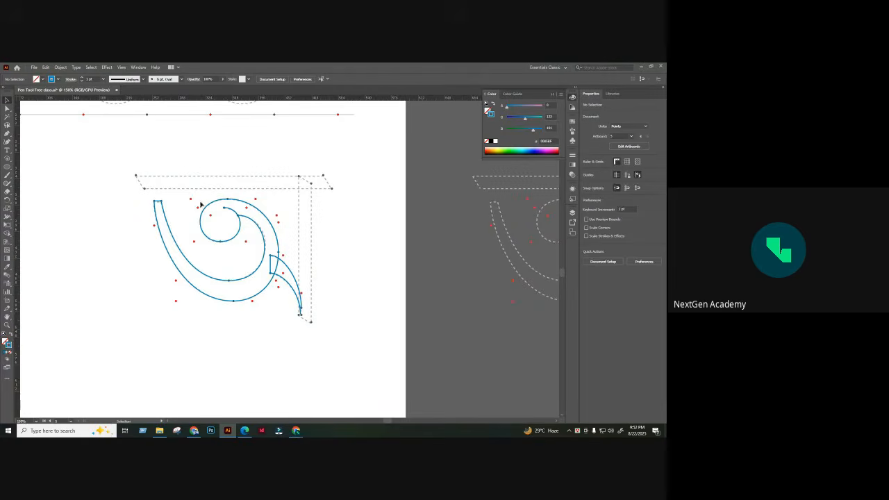
click(254, 213)
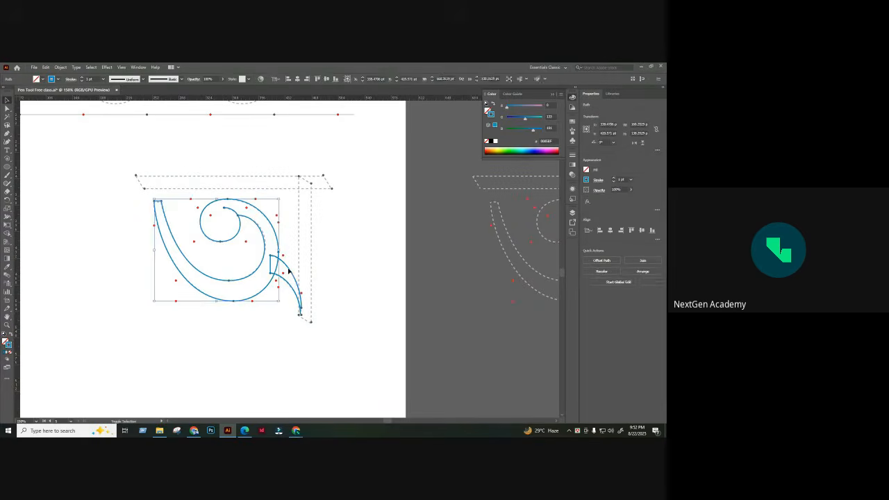
drag(341, 171, 125, 349)
key(ctrl+g)
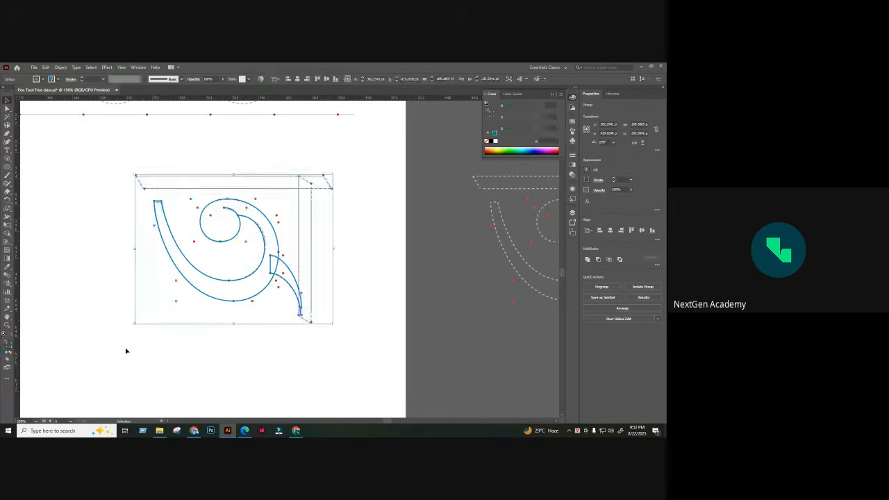
click(126, 351)
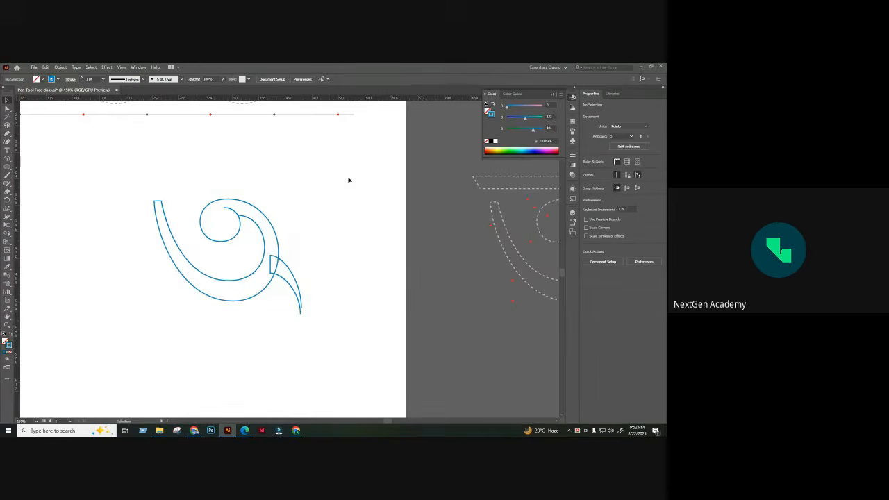
- Draw the headline bar's slanted left end and long horizontal bottom edge above the letter with the Pen tool, and end the path
key(ctrl+equal)
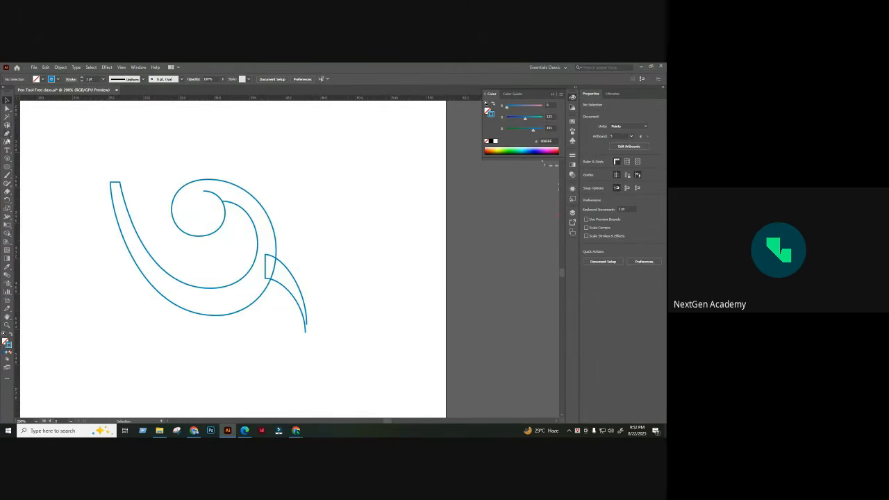
click(7, 134)
click(110, 146)
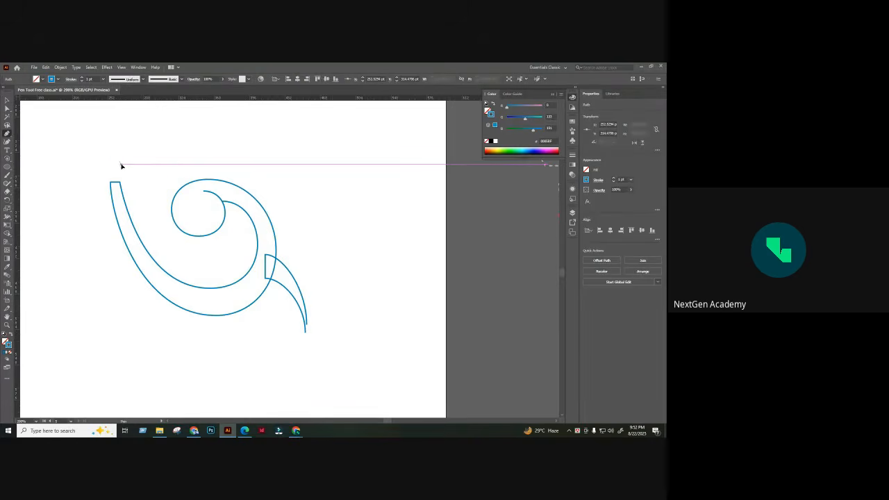
click(120, 166)
click(331, 165)
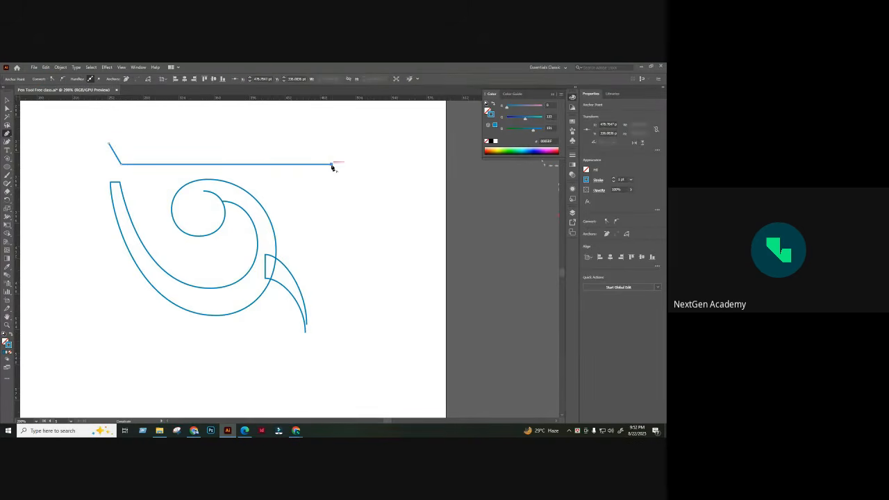
ctrl+click(53, 115)
- Continue the bar's path from its upper-left endpoint with a horizontal top edge running past the bottom edge, and end the path
click(6, 135)
click(110, 143)
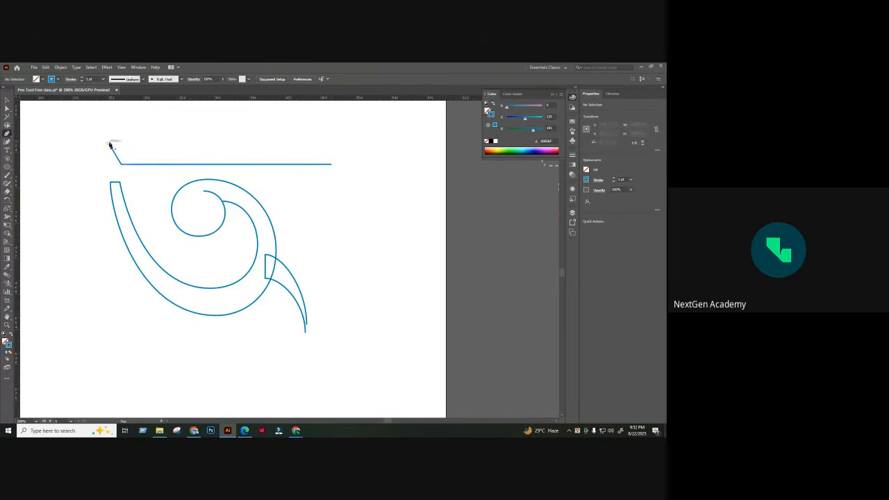
click(348, 144)
ctrl+click(50, 119)
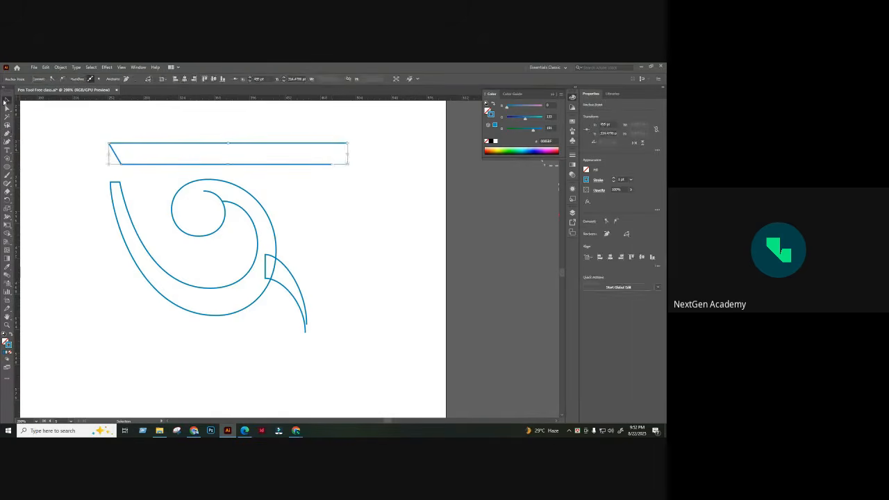
- Duplicate the open bar outline to the right and enlarge the copy so its slanted edge crosses both horizontal lines
drag(118, 160, 319, 160)
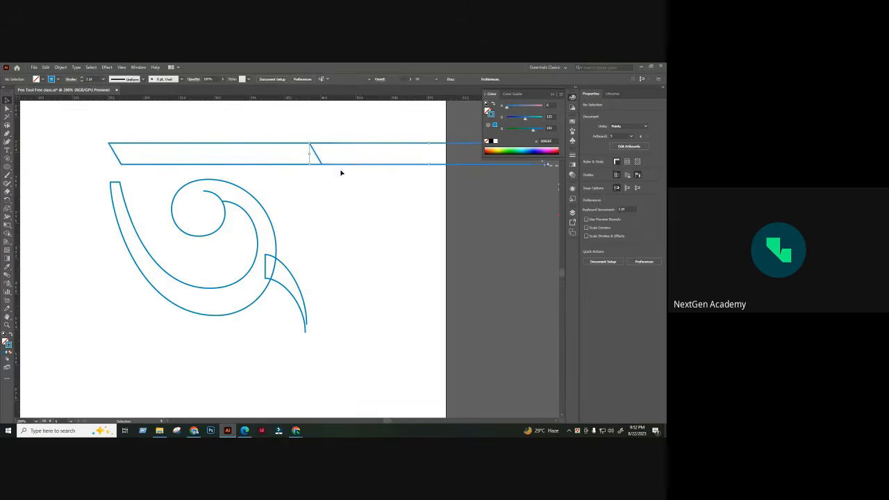
drag(430, 164, 437, 169)
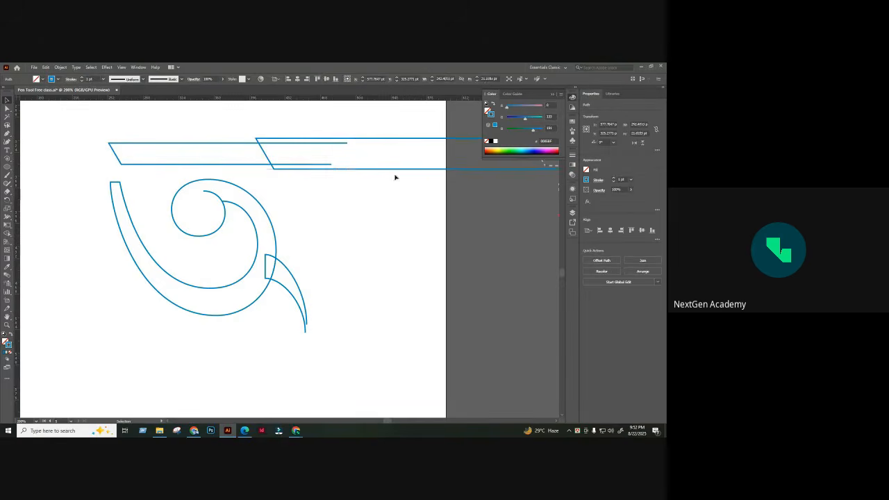
click(394, 177)
- Split the two overlapping bar outlines with Pathfinder Divide and select the closed parallelogram between the slanted edges
drag(264, 227, 327, 212)
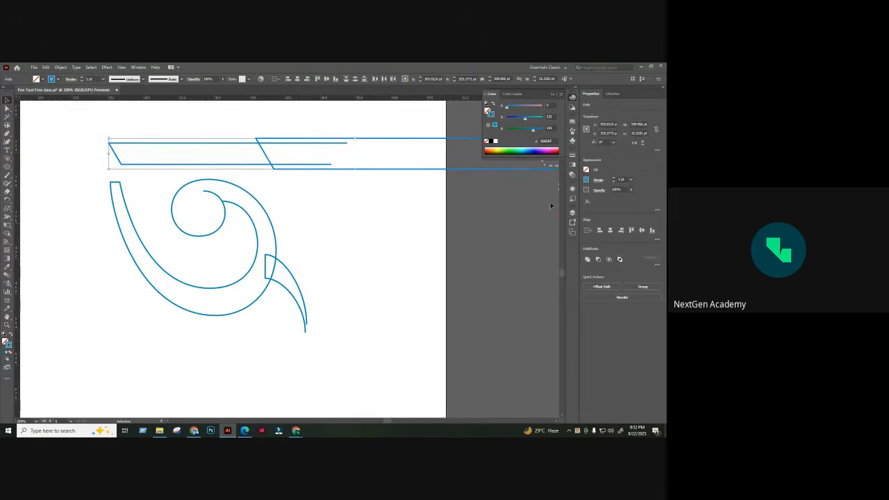
click(658, 264)
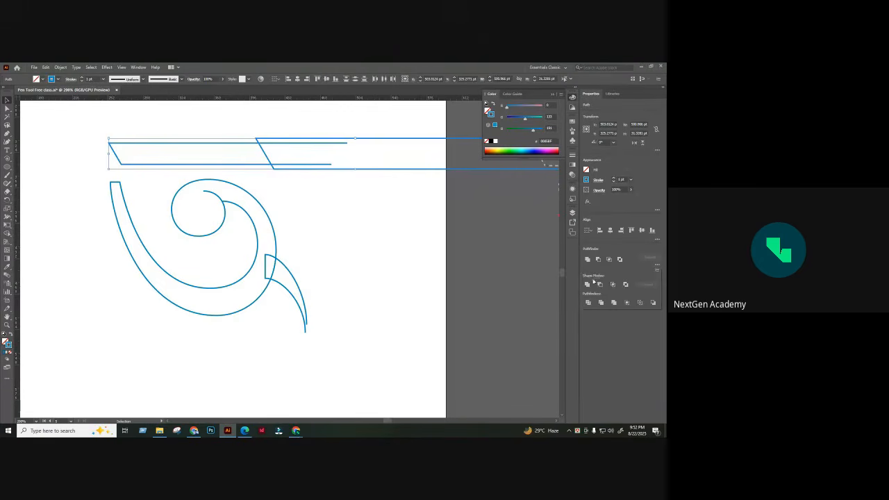
click(589, 303)
click(321, 142)
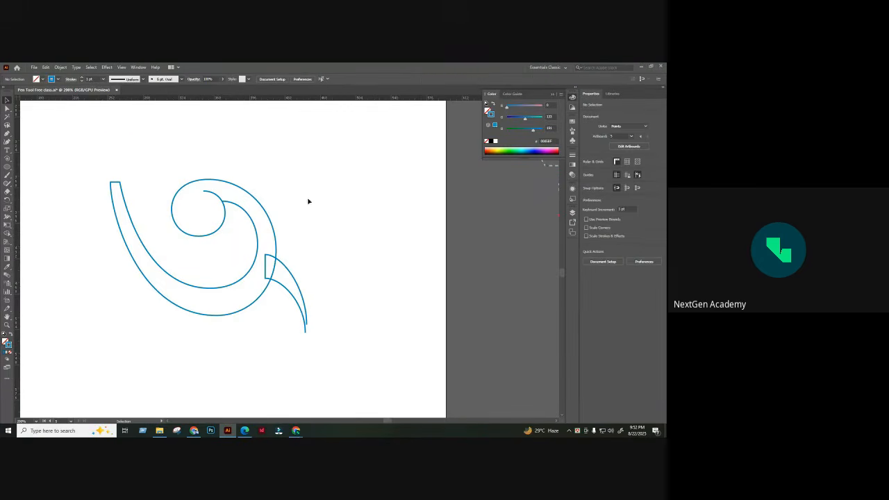
key(ctrl+z)
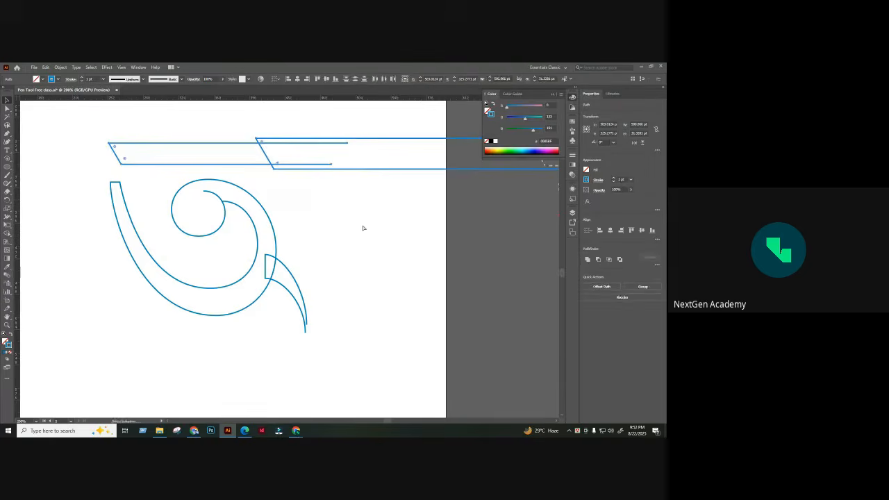
key(ctrl+z)
click(362, 228)
click(176, 164)
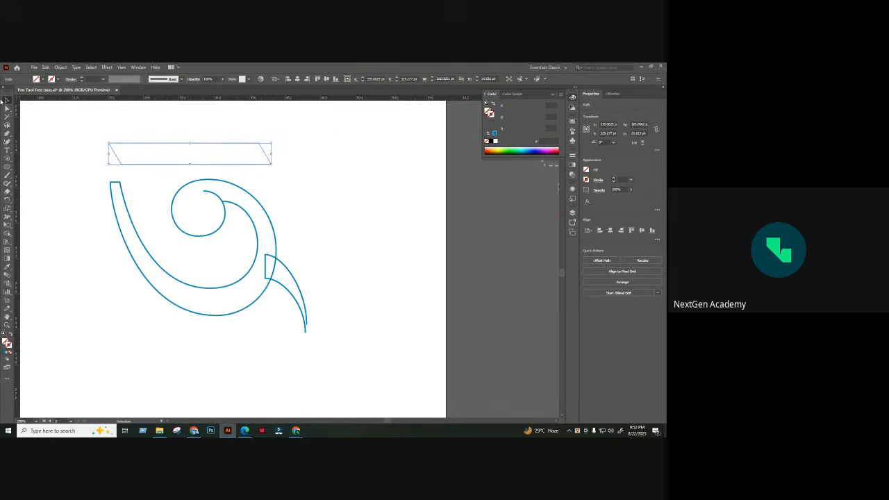
- Stretch the parallelogram's right end outward to a bar width of about 228 pt, and copy the letter's blue stroke onto it with the Eyedropper
click(7, 109)
drag(257, 147, 336, 177)
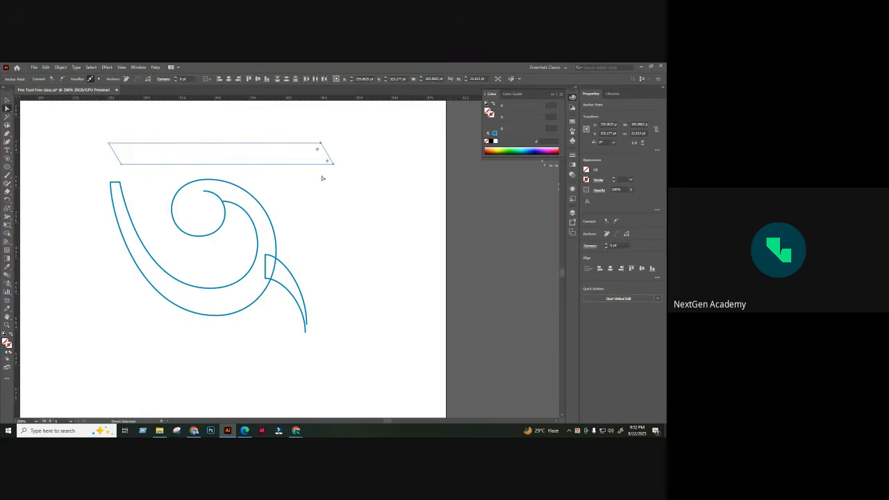
key(i)
click(274, 220)
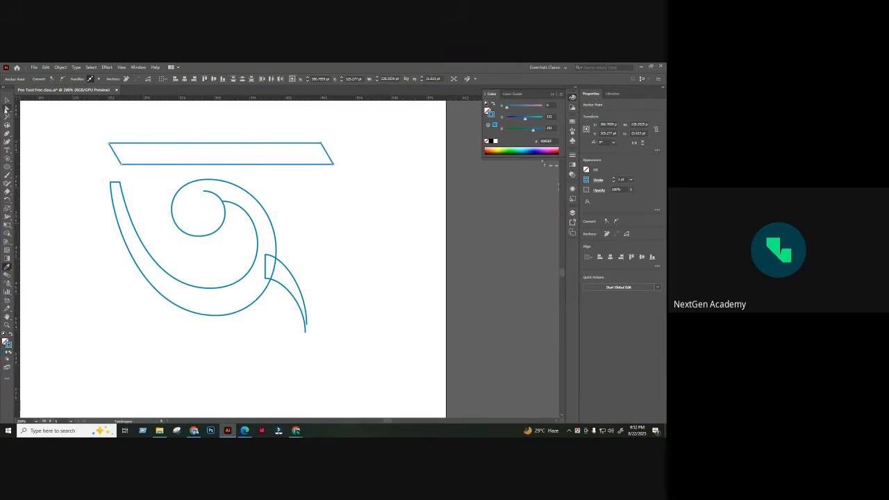
click(7, 107)
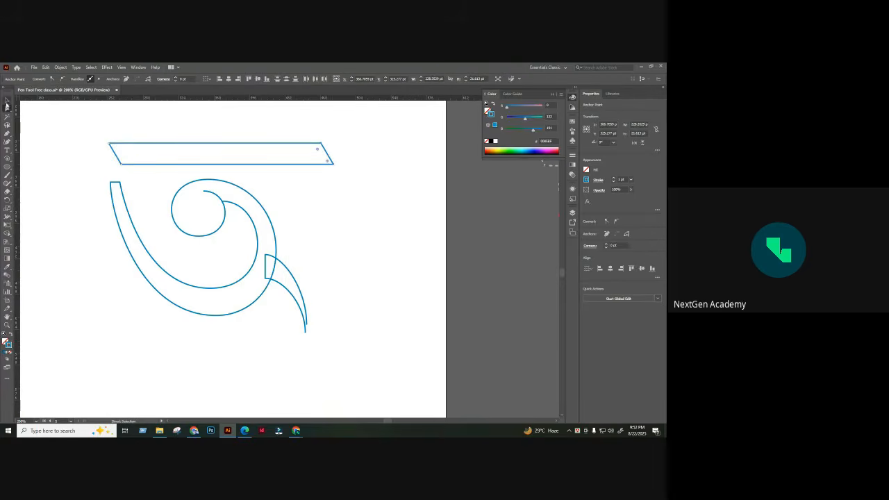
- Duplicate the headline bar, rotate the copy upright and place it as a vertical stem over the connecting stroke's lower end
click(7, 100)
click(165, 126)
drag(166, 145, 165, 335)
drag(213, 256, 323, 168)
click(346, 342)
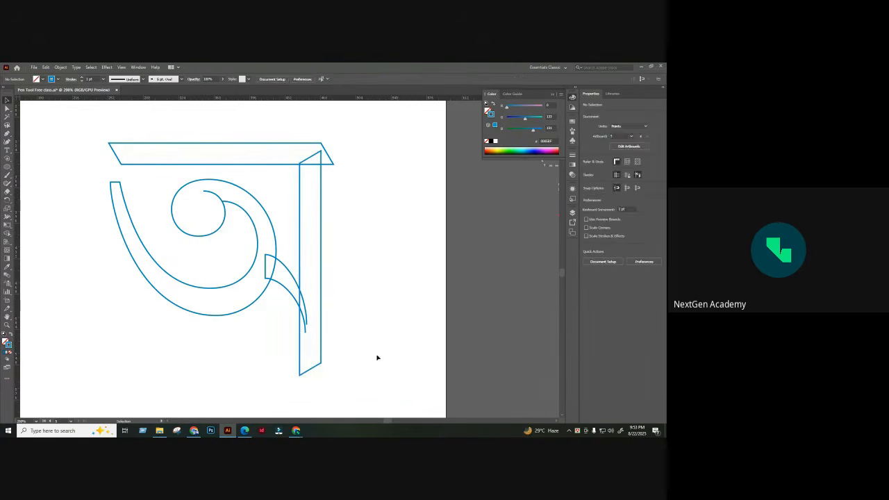
- Reflect the vertical stem so that its slanted ends fall toward the right
drag(375, 354, 280, 376)
click(7, 200)
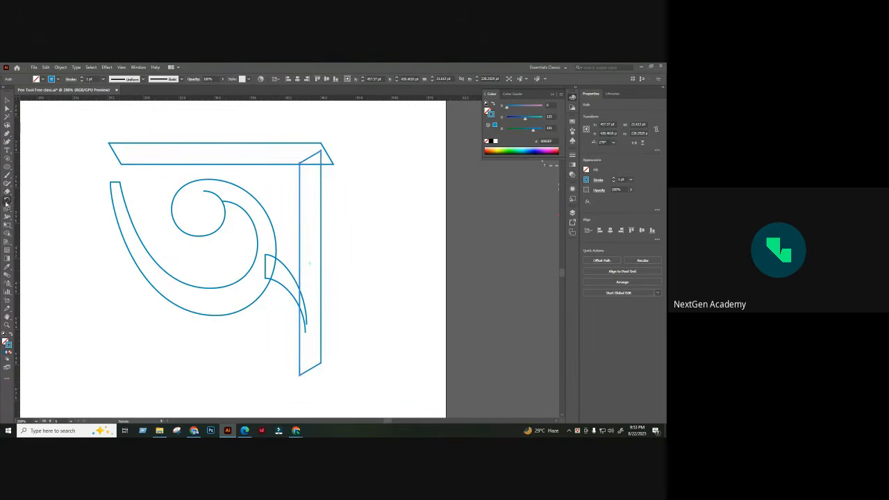
drag(315, 158, 325, 158)
key(v)
click(157, 119)
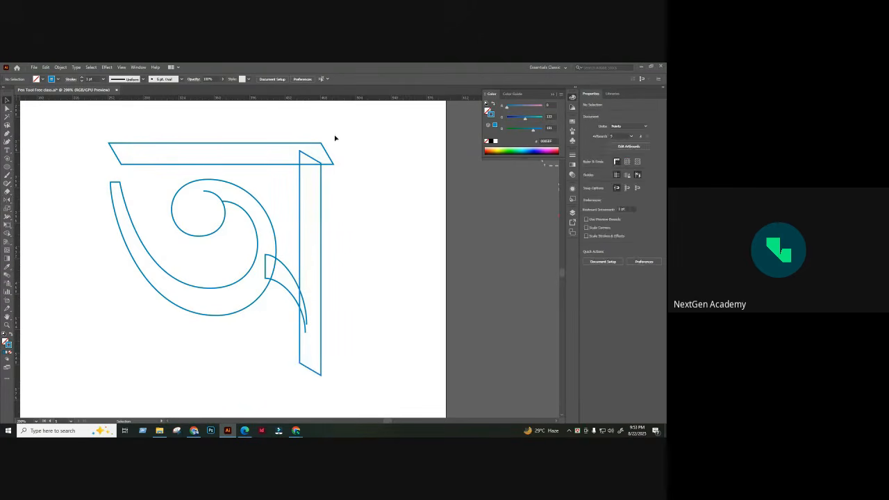
- Extend the headline bar's right end well past the stem, and shorten the stem by raising its lower end
key(a)
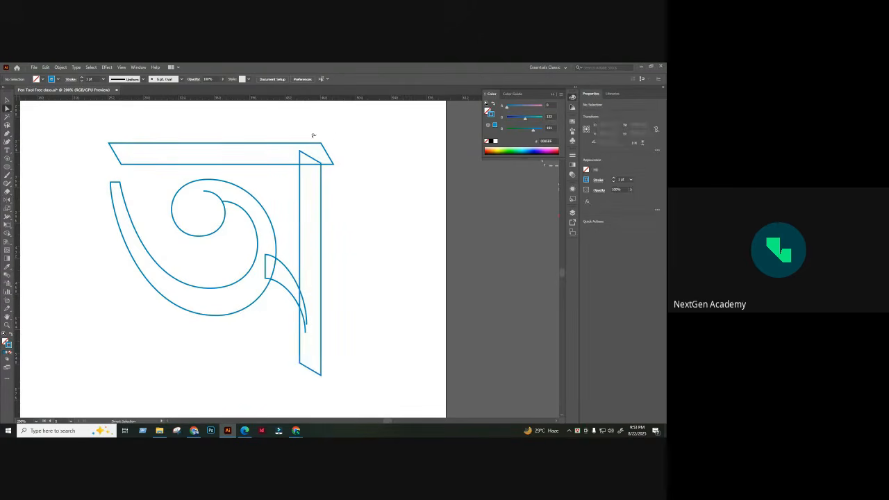
drag(334, 165, 368, 169)
click(359, 207)
drag(302, 367, 337, 339)
click(60, 141)
- Duplicate the vertical stem into the empty space right of the letter
click(7, 101)
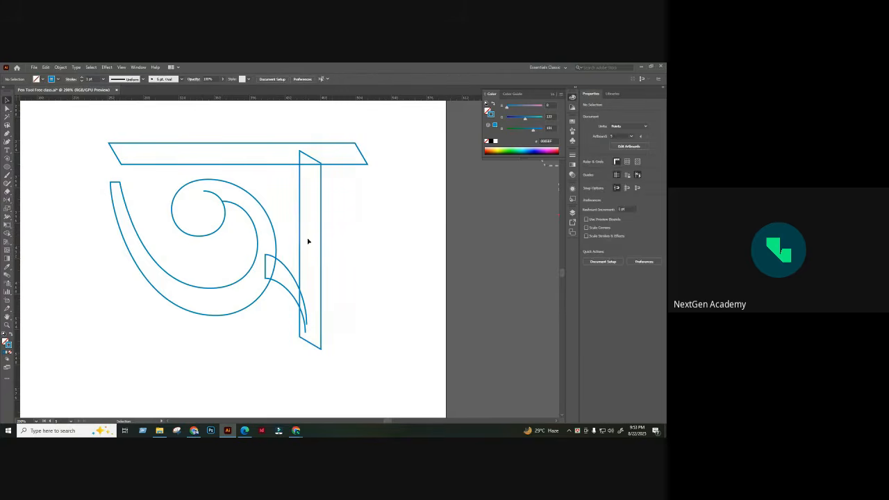
drag(322, 258, 416, 285)
click(206, 360)
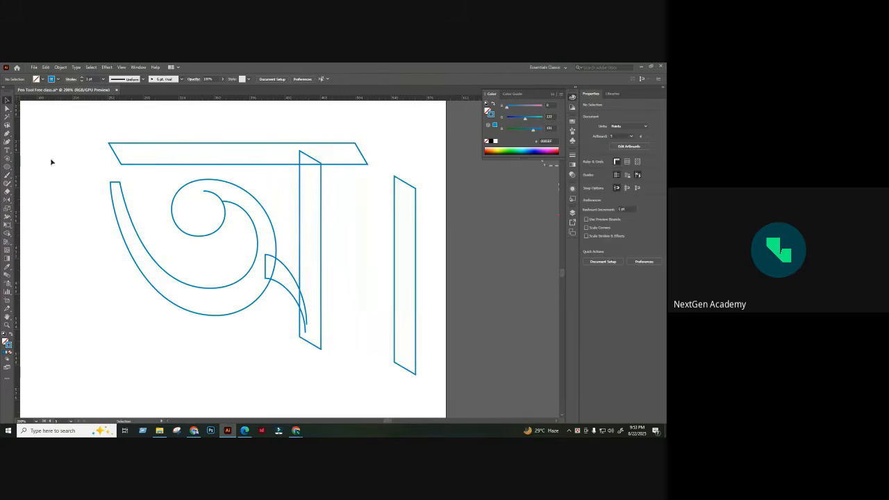
- Mark the slant of the stem's lower end with Paintbrush strokes, and undo the strokes
click(7, 174)
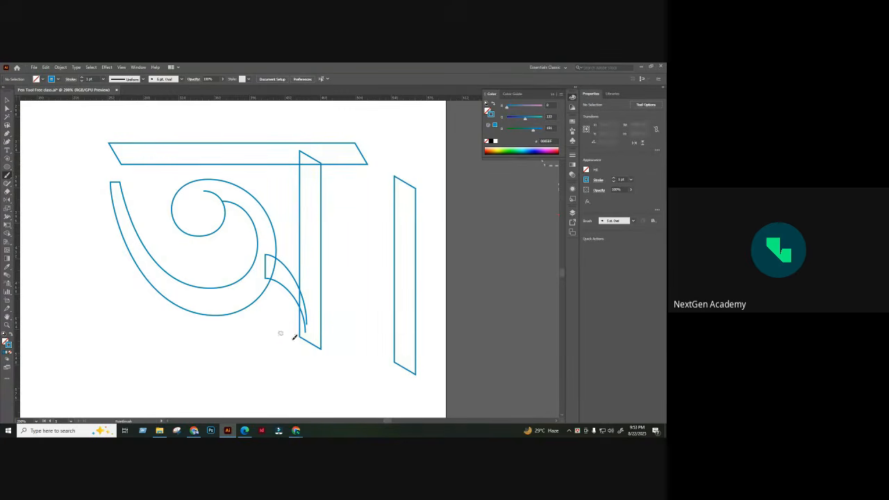
drag(282, 336, 349, 372)
drag(287, 325, 344, 365)
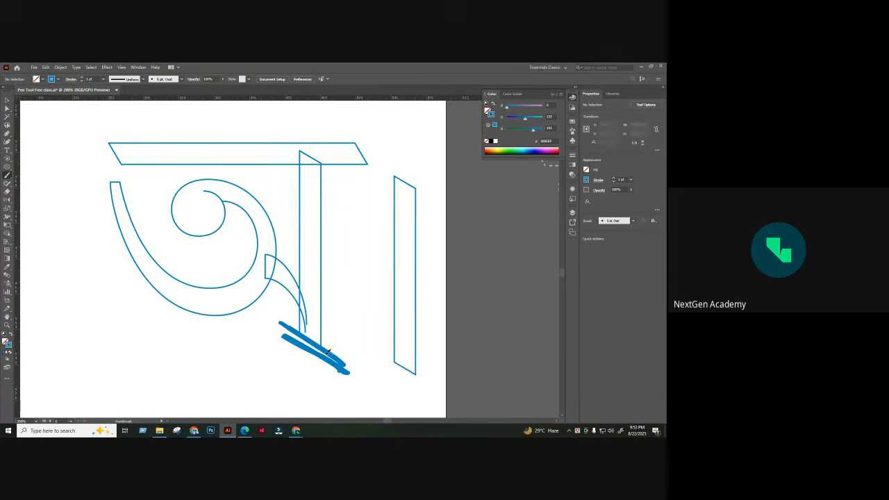
key(ctrl+z)
key(ctrl+z)
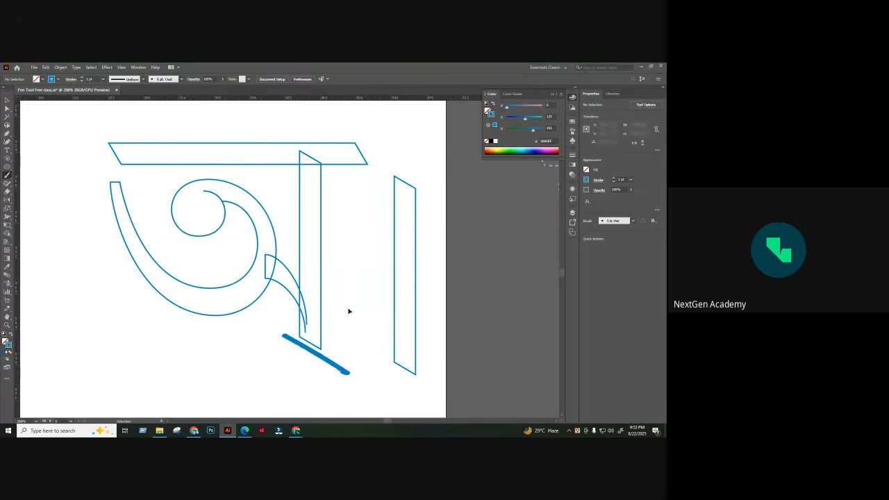
drag(346, 119, 379, 171)
key(ctrl+z)
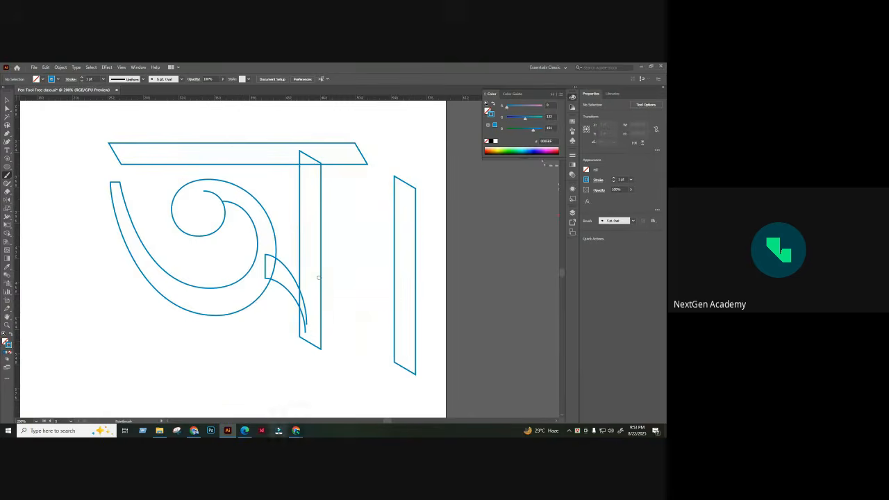
- Switch to Google Meet to check the participants, and return to Illustrator
mouse_move(296, 431)
click(273, 407)
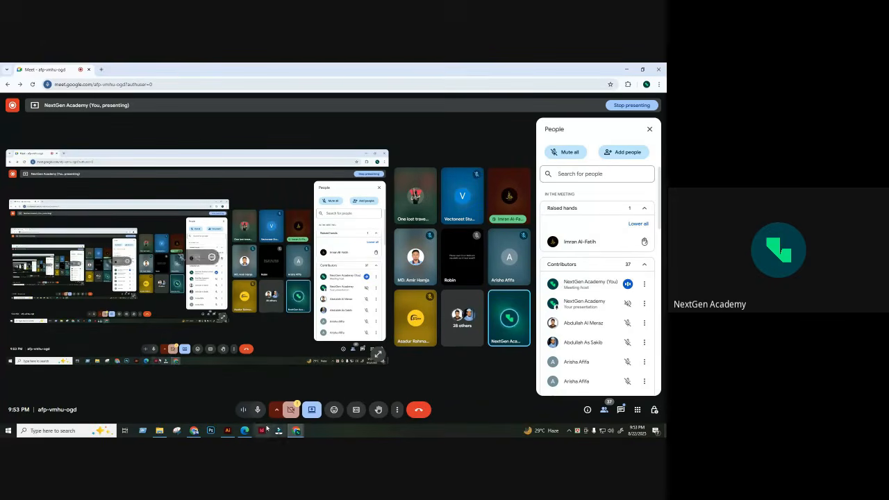
click(228, 430)
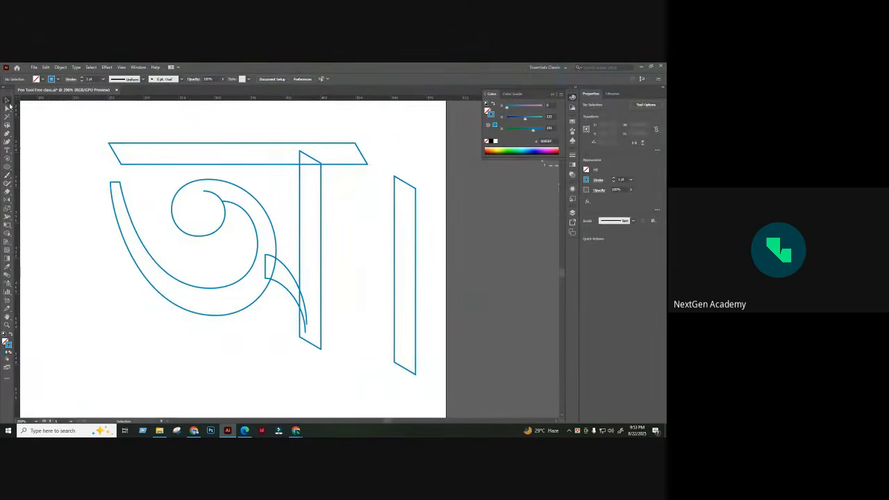
- Reflect the stem copy beside the letter so that its slanted ends rise toward the right
click(415, 221)
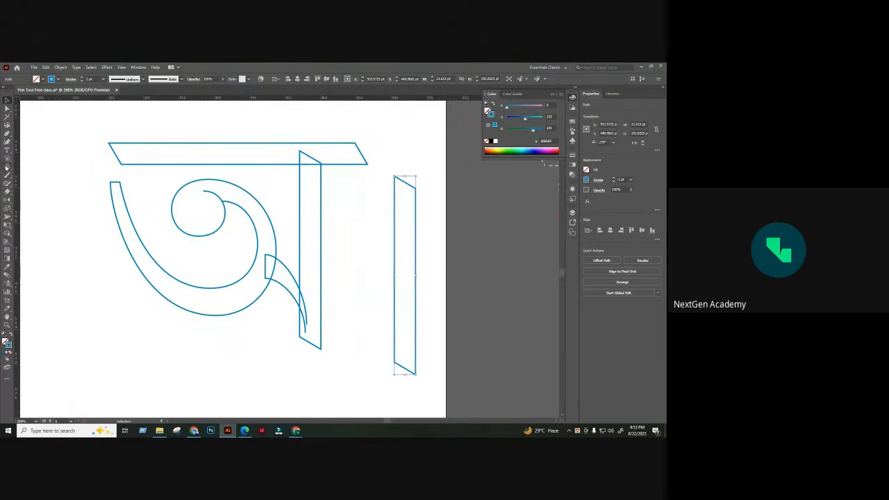
click(8, 198)
click(406, 178)
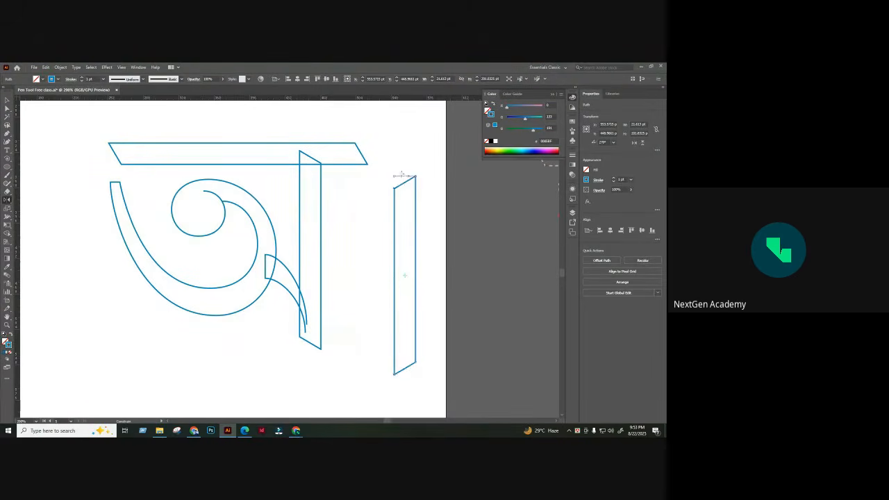
click(7, 100)
click(421, 275)
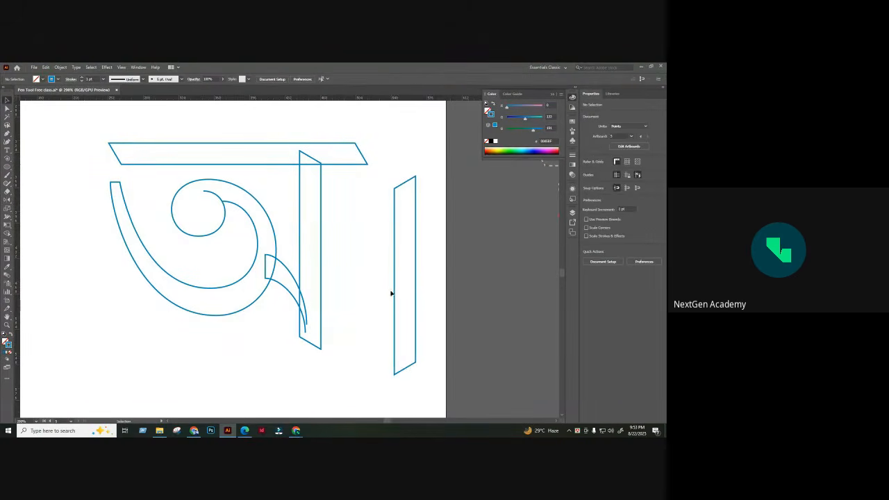
- Try the reflected copy as the letter's stem with the original moved aside, and undo the swap
drag(394, 294, 377, 271)
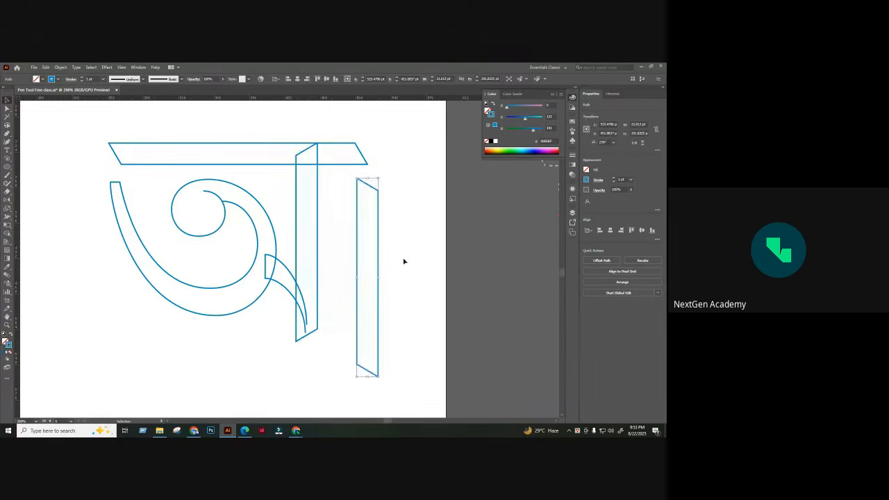
key(ctrl+z)
key(ctrl+z)
click(421, 199)
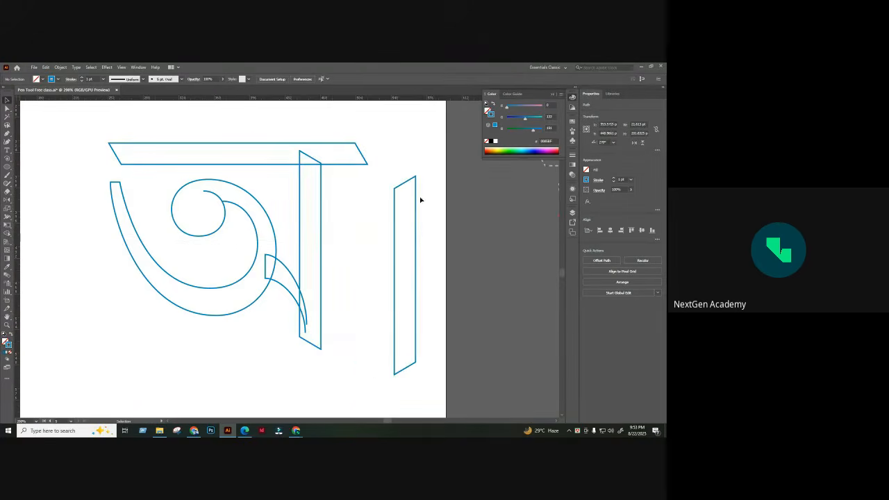
- Check the Google Meet call again and go back to the letter in Illustrator
mouse_move(295, 429)
click(256, 398)
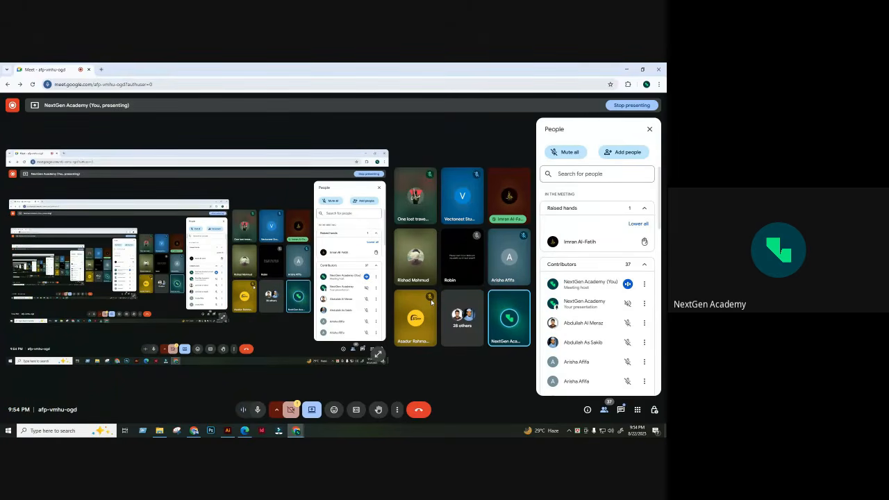
click(228, 431)
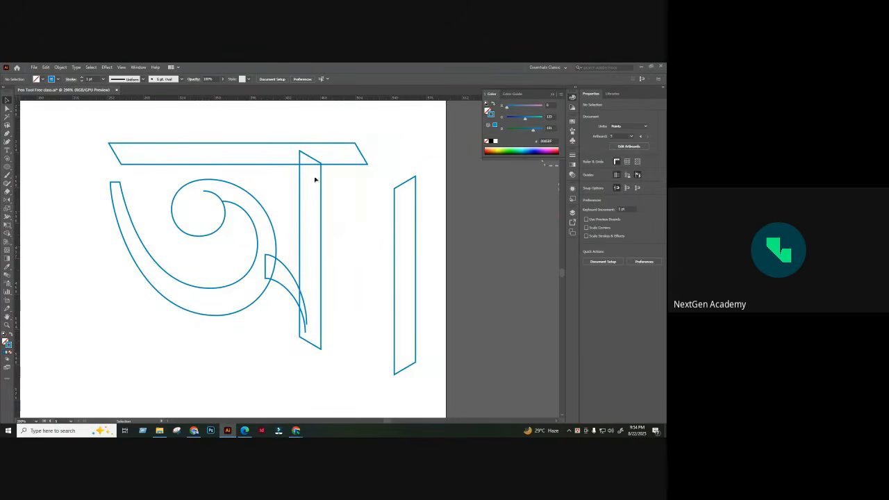
- Rotate the stem copy to nearly horizontal above the headline for comparison, and delete the copy
drag(429, 200, 335, 285)
click(354, 269)
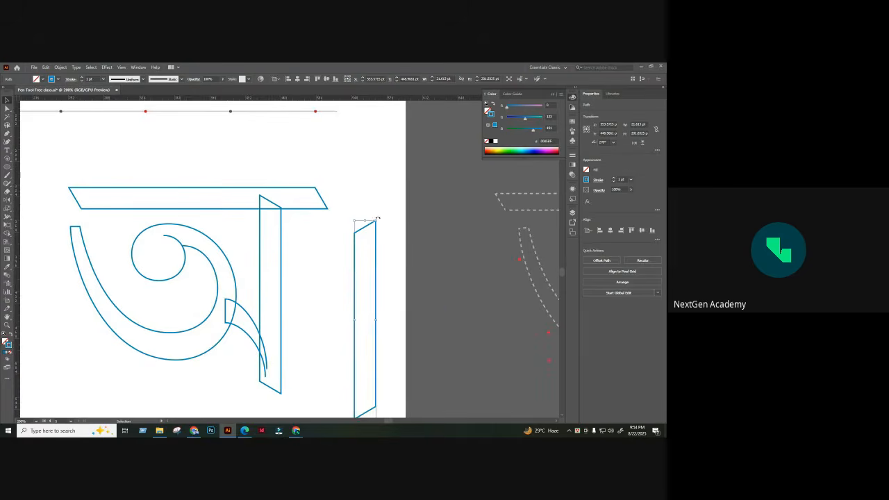
drag(377, 219, 305, 272)
drag(401, 157, 413, 233)
click(245, 292)
drag(245, 292, 273, 209)
click(328, 144)
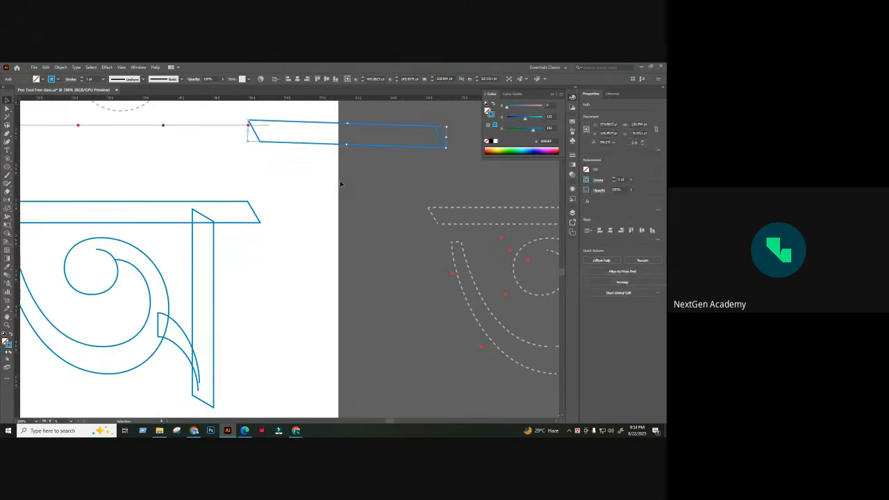
key(Delete)
scroll(314, 243, left, 4)
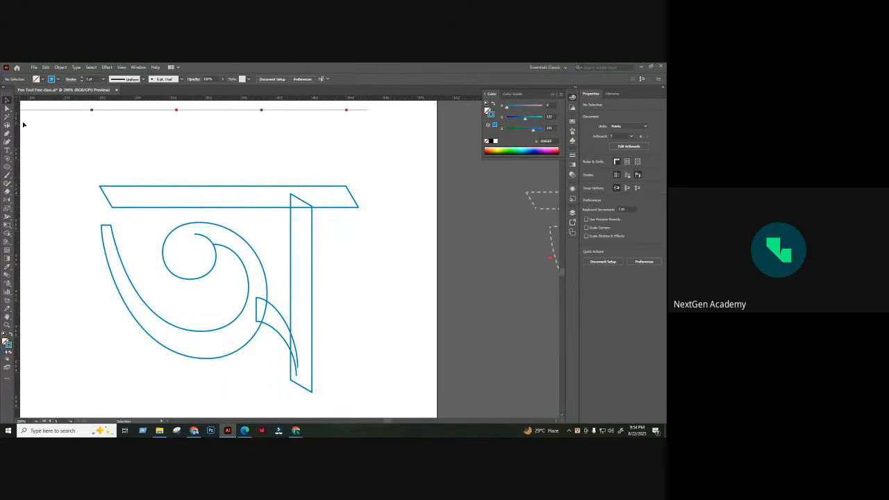
- Lower the outer corner anchor of the curl's upper-left tip to slant it, and adjust the outer curve's handle
click(7, 108)
drag(103, 227, 102, 239)
click(113, 284)
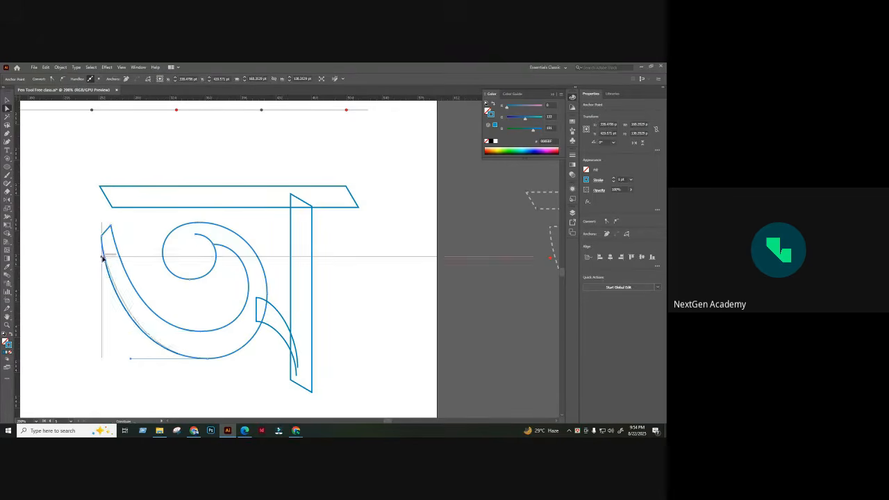
click(124, 231)
scroll(97, 233, down, 1)
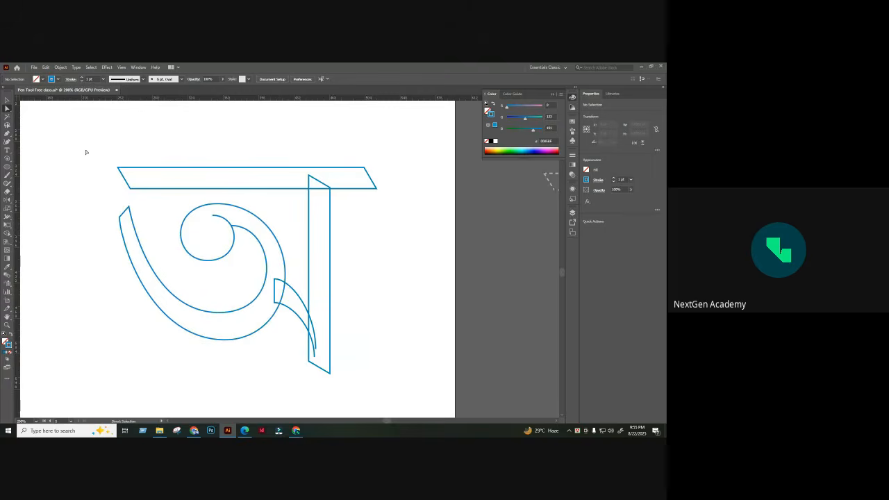
- Extend the headline bar's left end outward past the curl's tip, keeping its slant
click(143, 196)
drag(145, 192, 91, 216)
click(91, 216)
key(v)
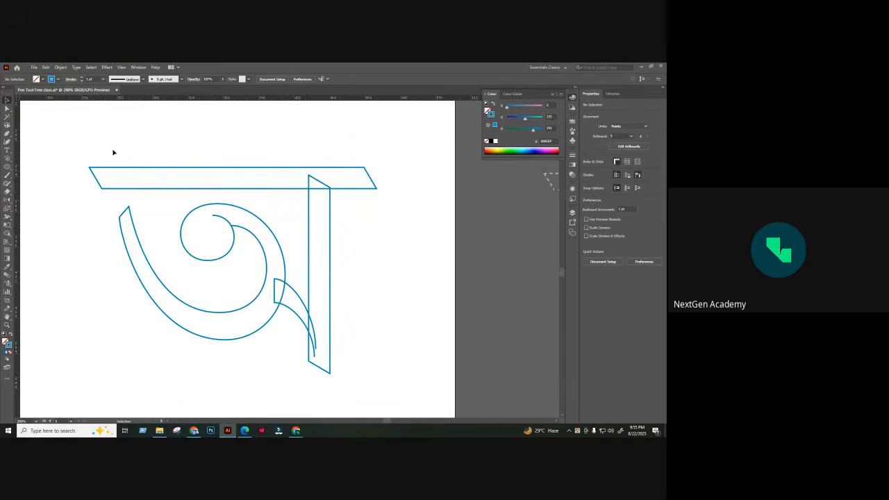
click(8, 109)
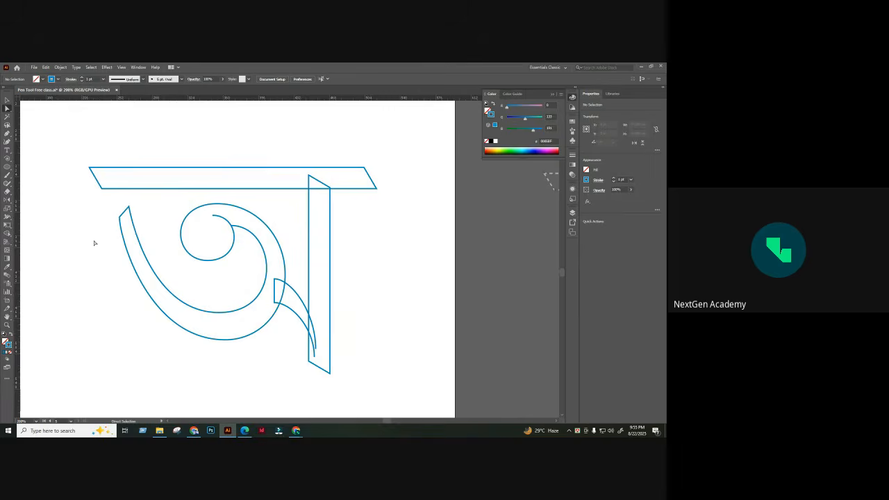
drag(80, 159, 136, 193)
drag(484, 198, 484, 200)
click(437, 212)
- Select all the letter's outlines and swap fill and stroke so the shapes become solid blue without a stroke
scroll(350, 331, down, 2)
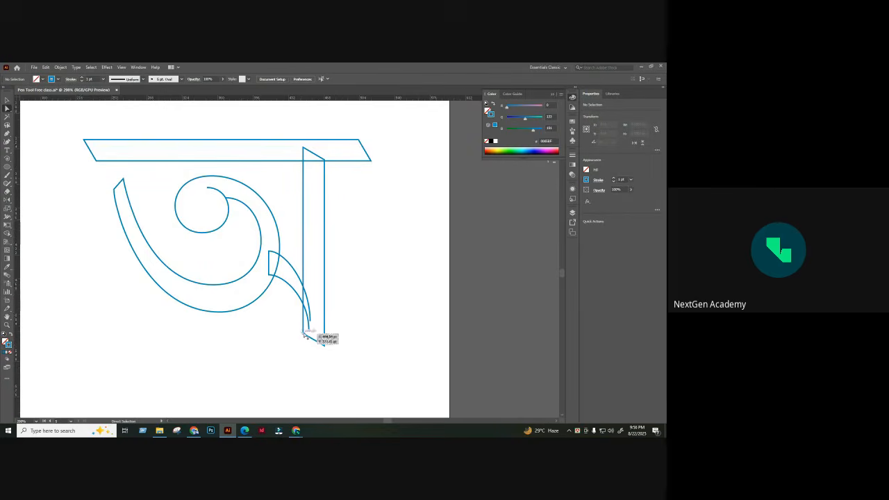
key(ctrl+a)
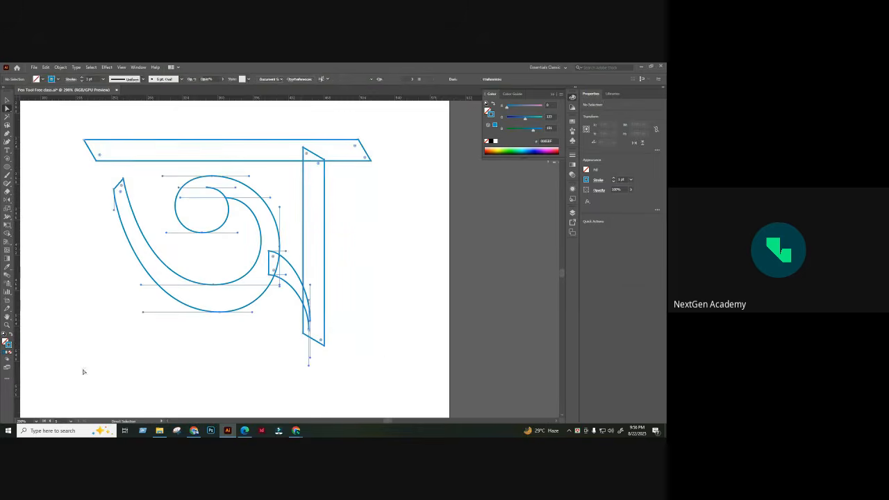
click(9, 335)
click(97, 332)
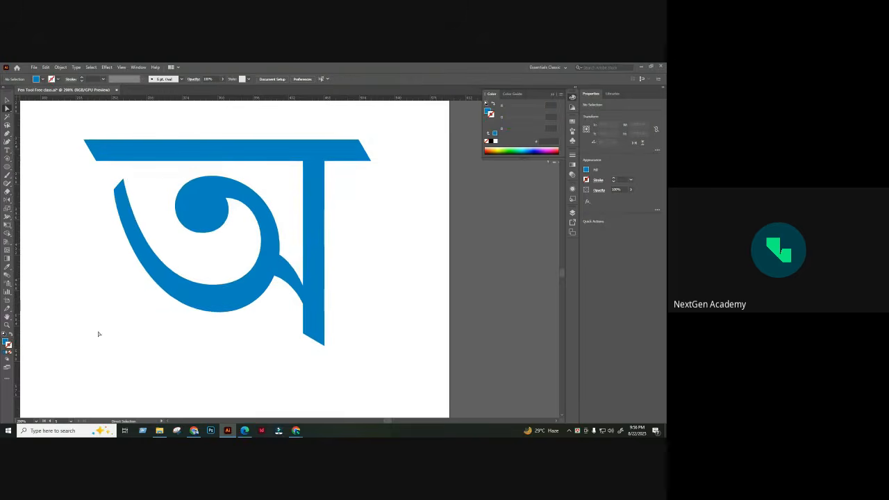
- Select the whole filled letter and duplicate it into the empty artboard area below and left of the original
key(ctrl+minus)
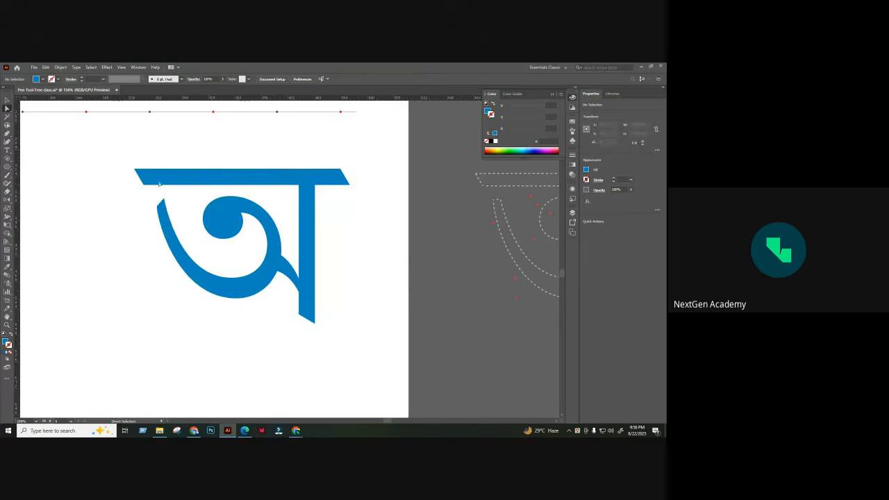
drag(115, 152, 375, 359)
click(373, 359)
click(316, 304)
scroll(395, 310, left, 2)
scroll(395, 310, down, 3)
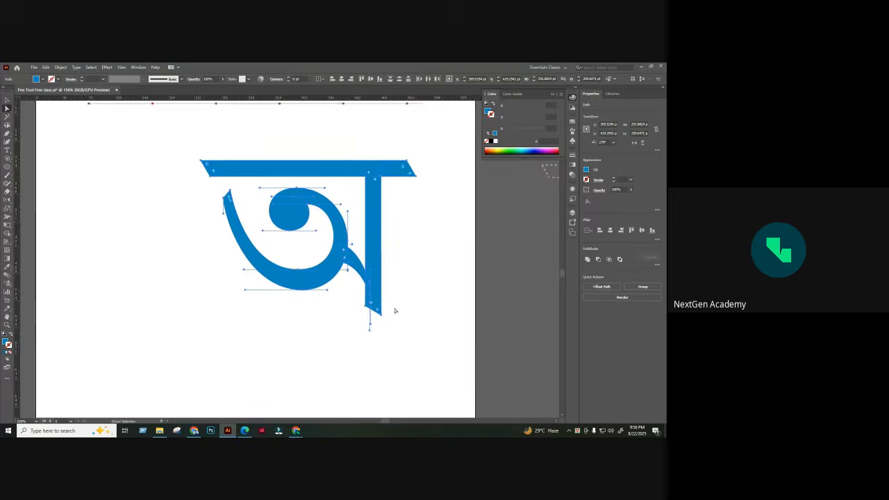
drag(372, 150, 278, 314)
click(338, 314)
scroll(348, 250, down, 2)
key(ctrl+plus)
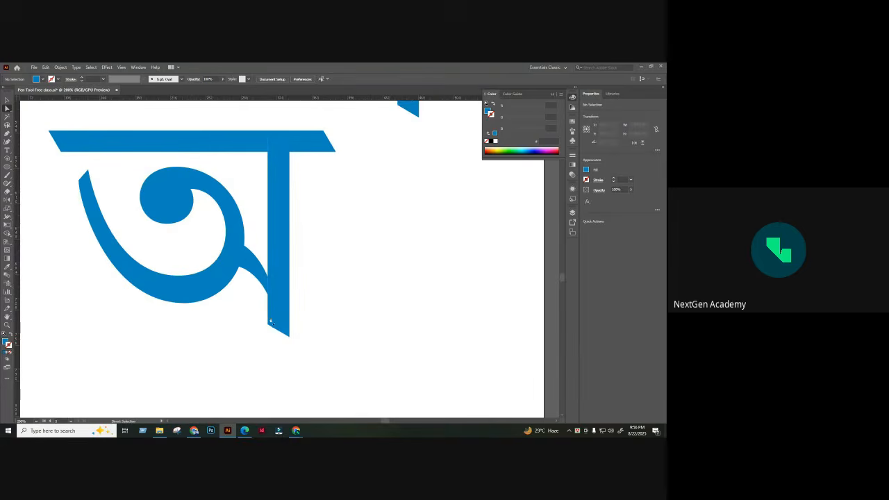
- Raise the copied stem's lower-left anchor to taper its end to a point, and undo the tip's downward extension
click(268, 325)
drag(268, 326, 292, 373)
click(308, 289)
scroll(307, 311, down, 1)
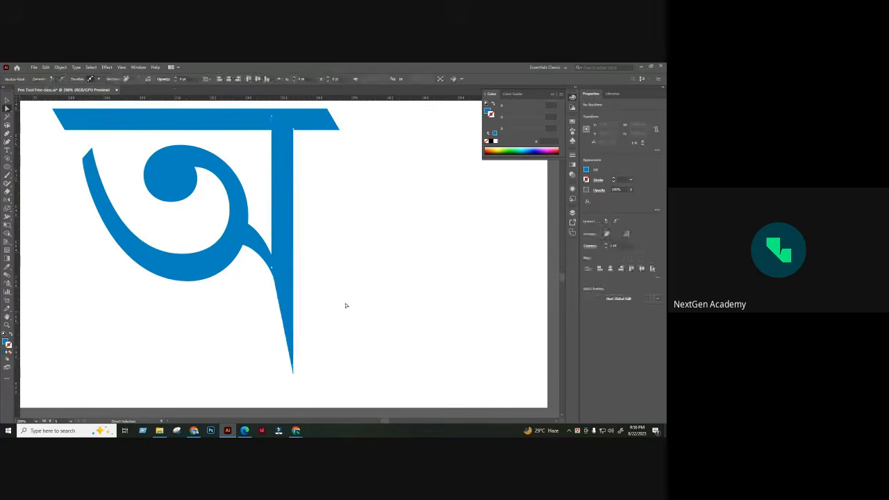
key(ctrl+z)
- Pull the copied letter's connector end down along the stem so its curve continues just past the stem's pointed tip
click(353, 273)
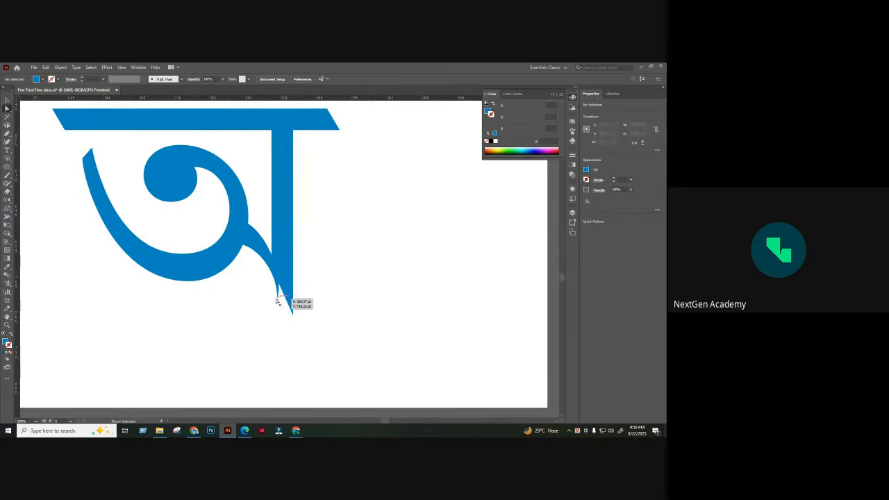
drag(278, 299, 291, 327)
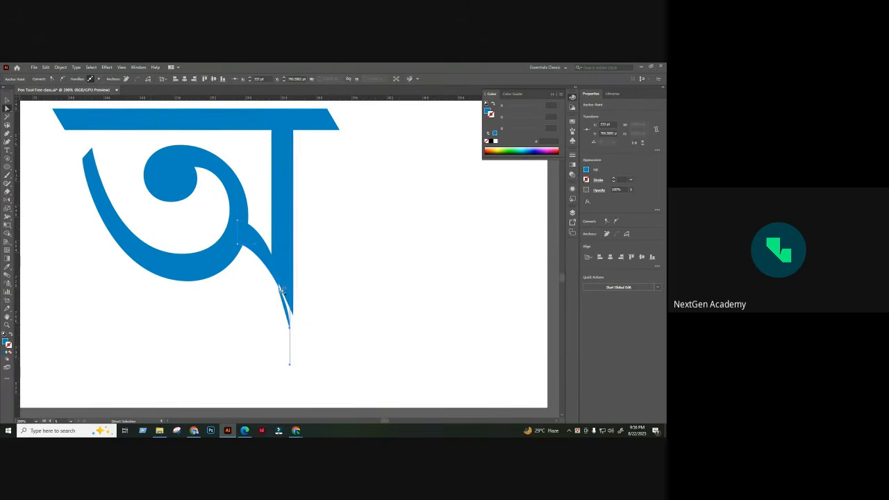
drag(291, 293, 286, 292)
drag(288, 297, 297, 333)
click(302, 313)
click(290, 329)
click(324, 289)
click(296, 264)
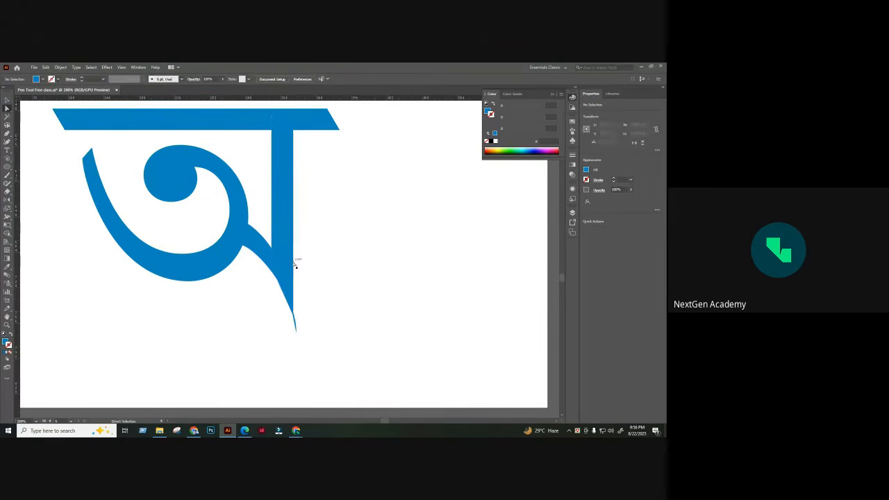
- Raise the stem's lower-left anchor behind the connector and shift the connector's tip inward to line up with the stem's point
drag(272, 269, 278, 256)
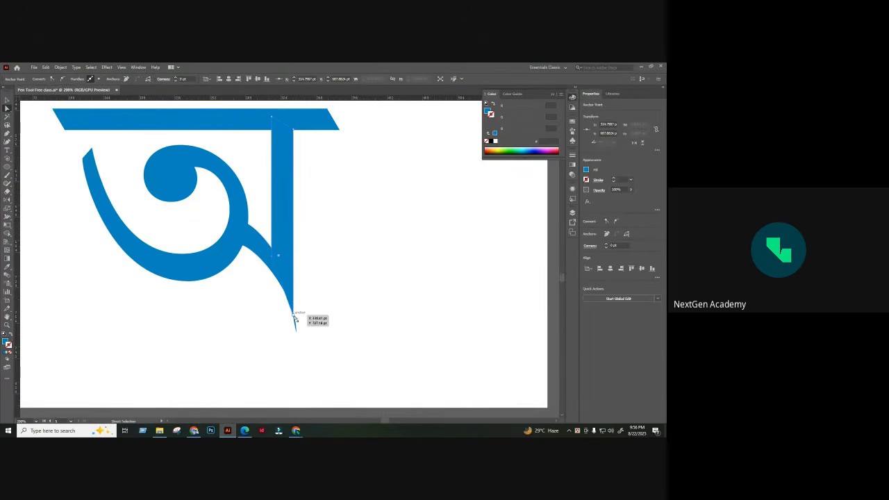
click(304, 300)
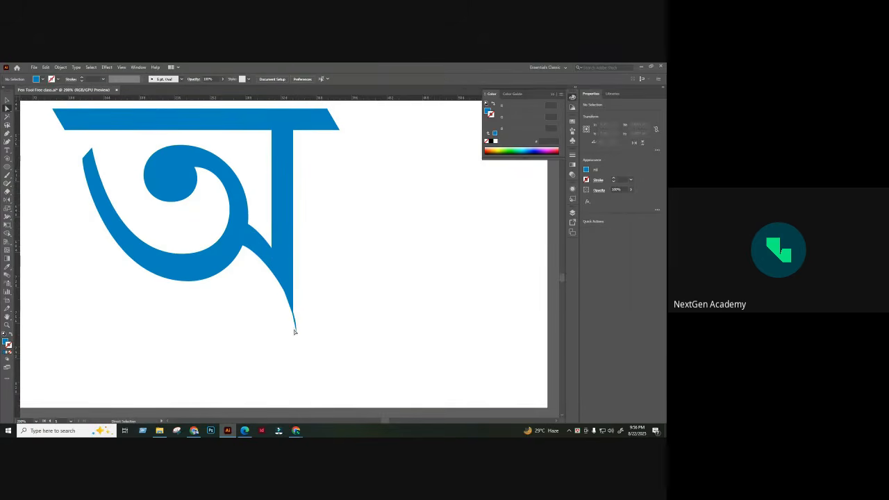
drag(294, 332, 291, 325)
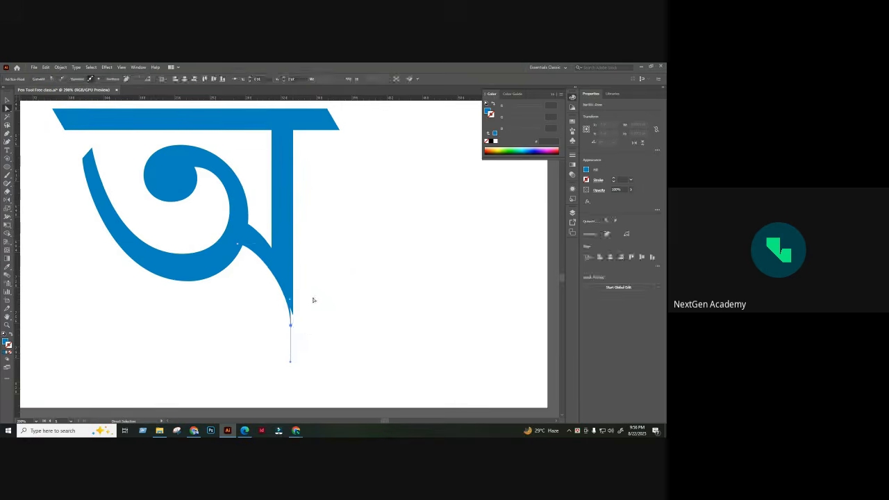
click(314, 300)
- Unite the copied letter's stem and connector with Pathfinder, and undo the last change at the tip
drag(312, 288, 286, 318)
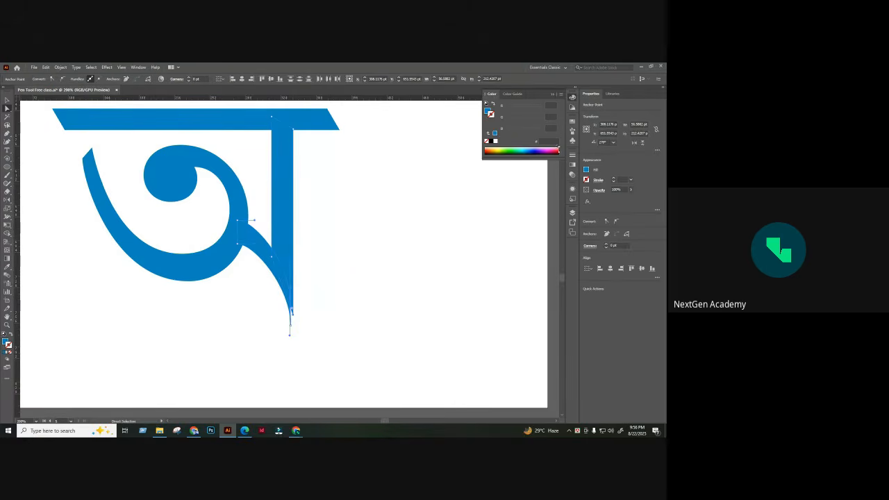
click(138, 66)
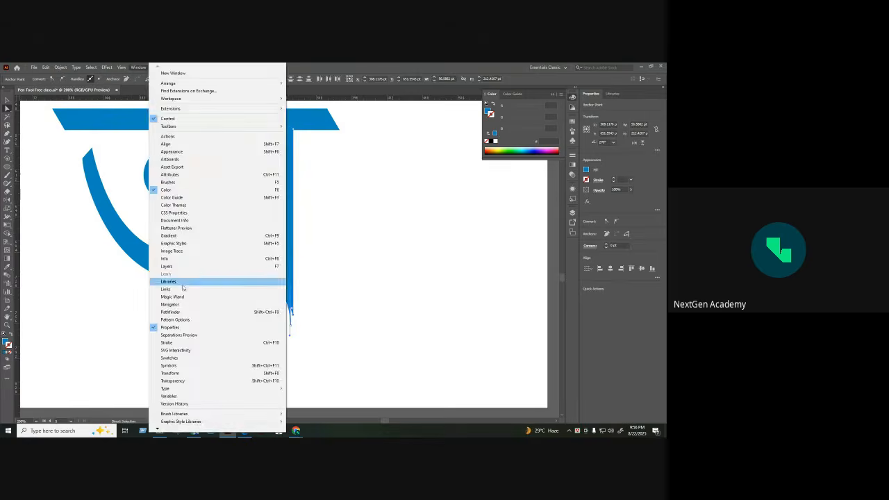
click(188, 312)
click(411, 214)
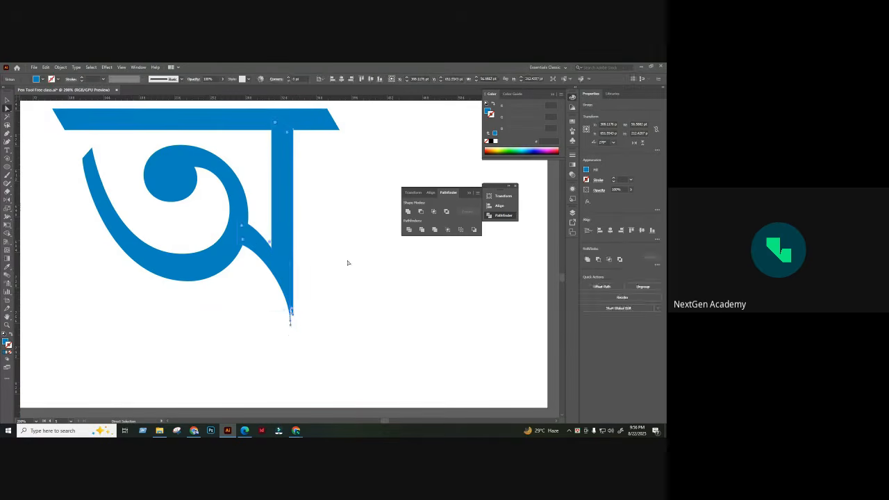
click(312, 300)
drag(290, 311, 343, 364)
key(ctrl+z)
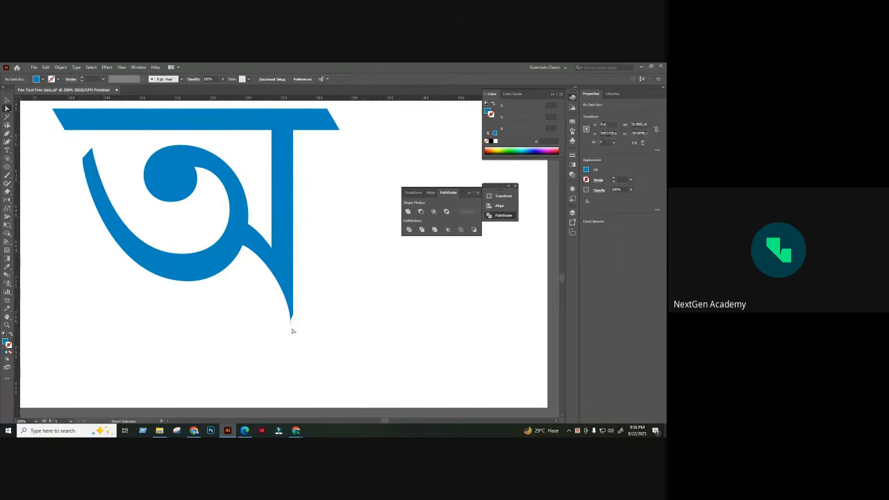
click(353, 303)
drag(348, 293, 358, 333)
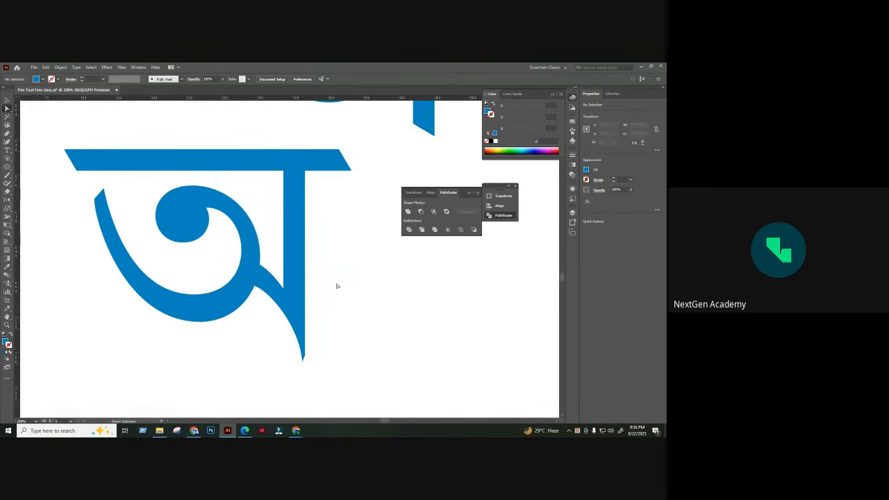
- Compare the original blue letter with the tapered copy and save the document
key(ctrl+minus)
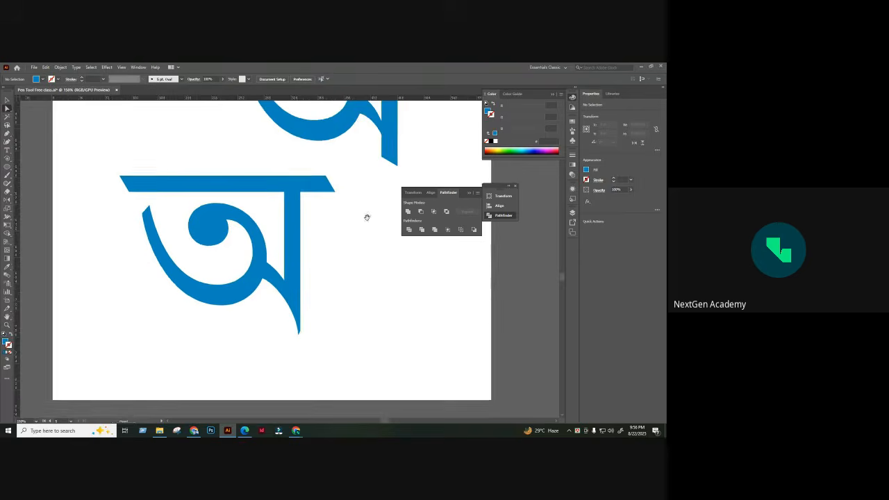
scroll(334, 233, up, 3)
scroll(335, 233, right, 1)
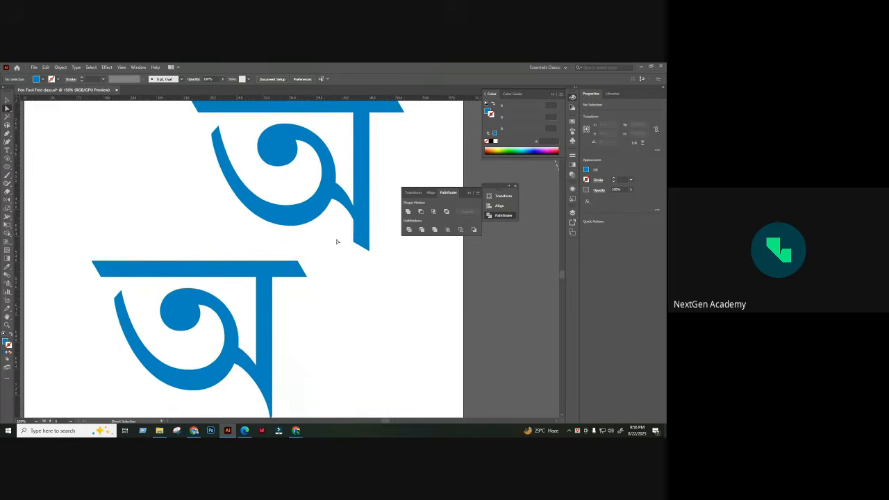
scroll(337, 241, up, 1)
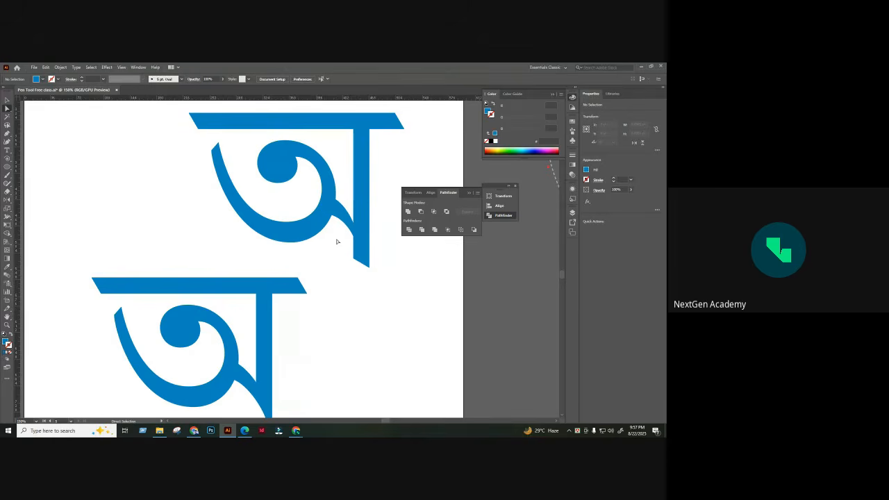
key(ctrl+minus)
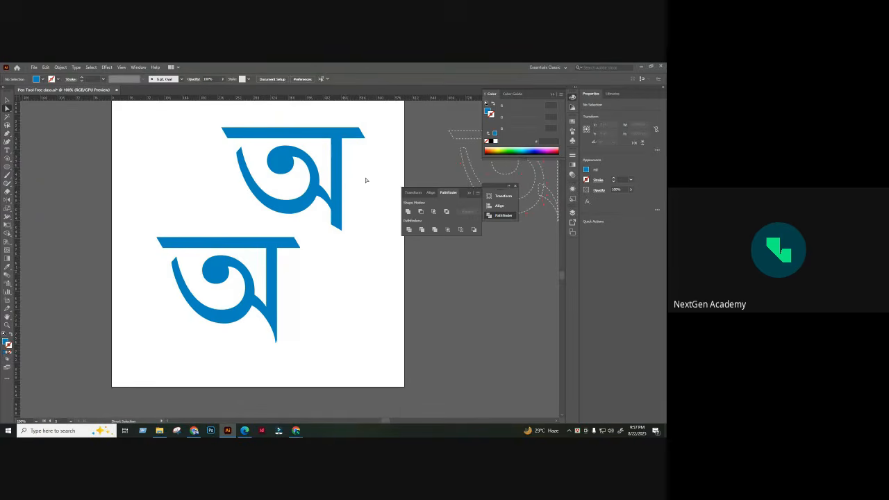
key(ctrl+plus)
scroll(366, 181, up, 3)
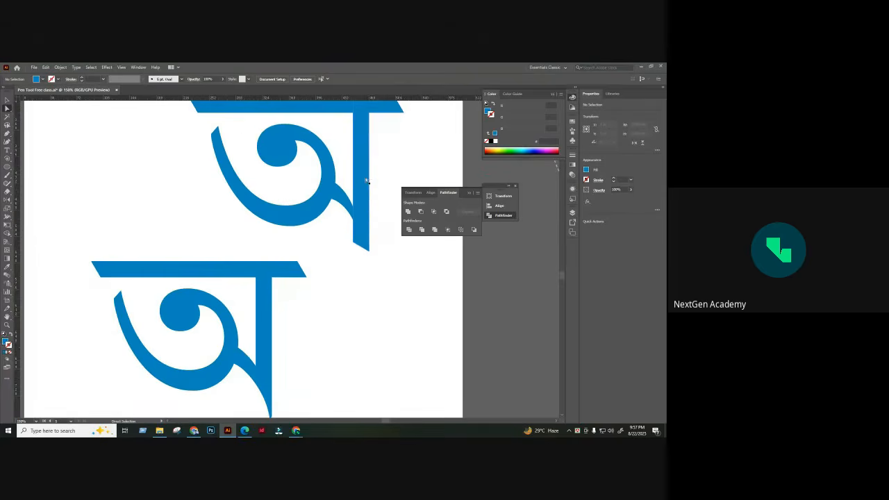
drag(89, 300, 280, 226)
drag(214, 264, 273, 201)
key(ctrl+s)
- Browse past the exercise 6 letter template to the worksheet page containing the exercise 7 pencil sketches
key(ctrl+minus)
key(ctrl+minus)
key(ctrl+minus)
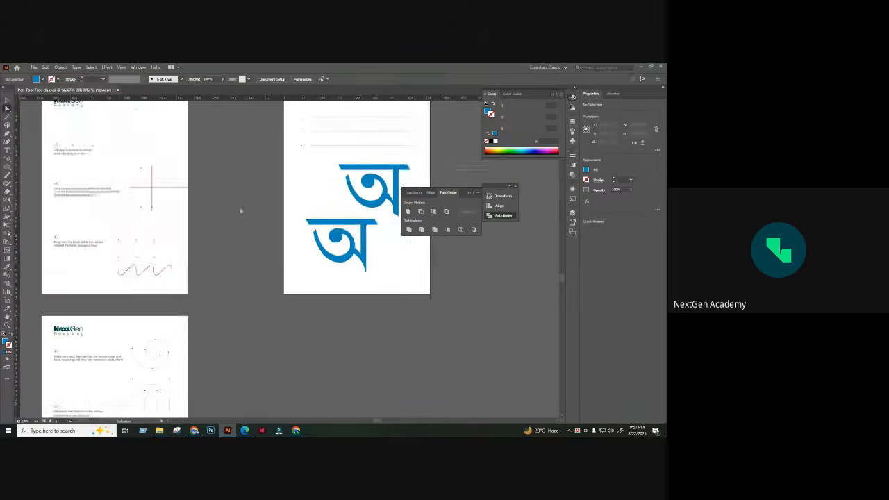
drag(233, 248, 312, 102)
drag(293, 312, 296, 234)
scroll(296, 233, down, 3)
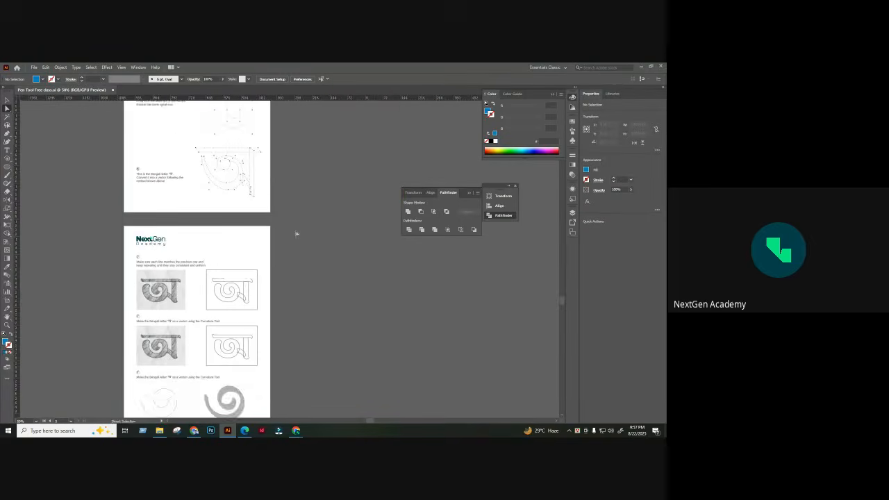
scroll(299, 233, up, 1)
key(ctrl+plus)
key(ctrl+plus)
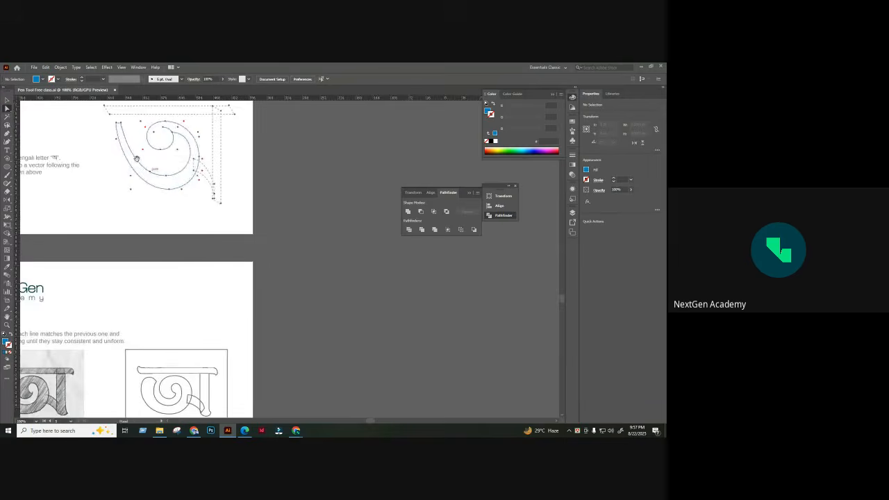
drag(145, 246, 269, 274)
scroll(268, 274, down, 6)
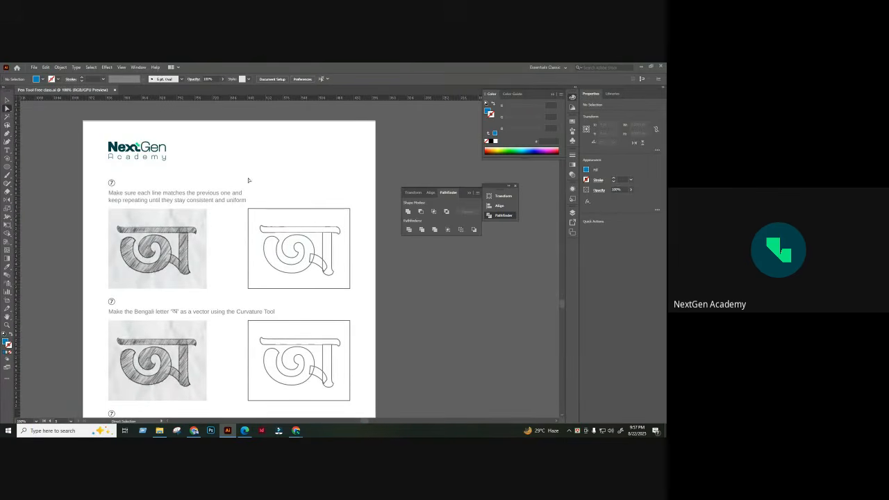
- Examine the first exercise 7 pencil sketch beside its outlined version, and close the floating Pathfinder panel
click(249, 180)
key(z)
mouse_move(167, 238)
mouse_down()
mouse_move(224, 278)
mouse_move(253, 250)
mouse_up()
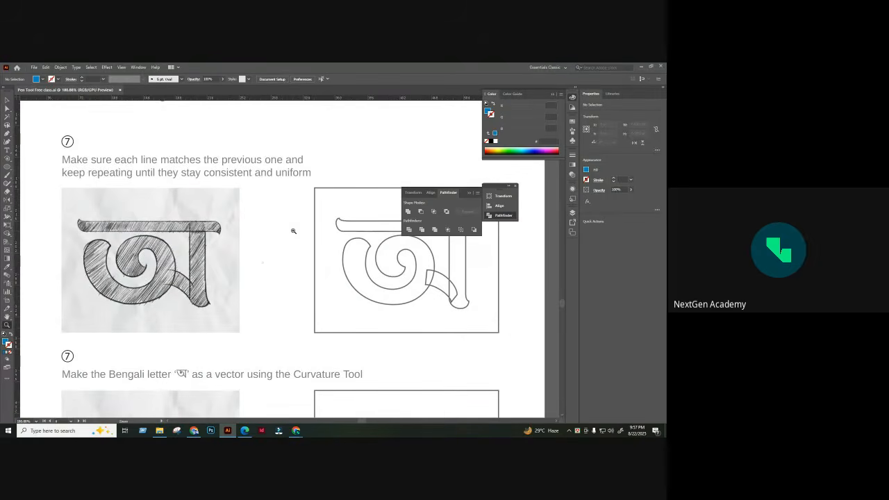
click(516, 186)
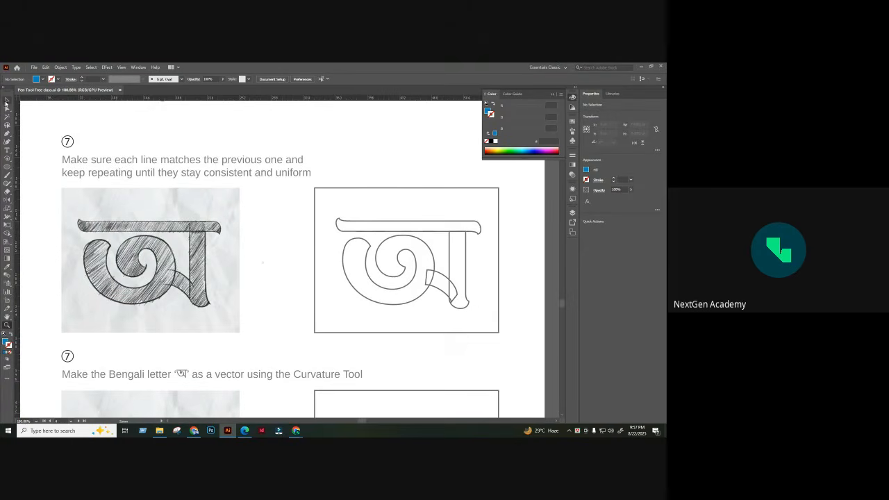
key(v)
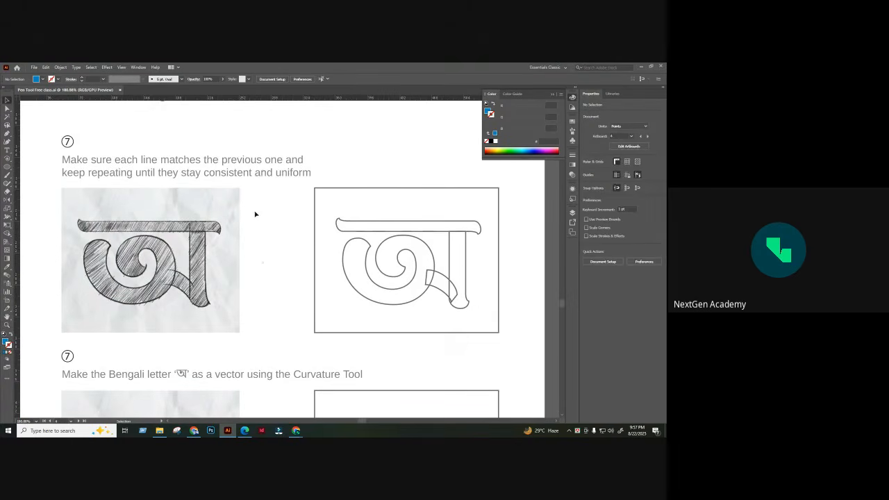
scroll(256, 214, up, 3)
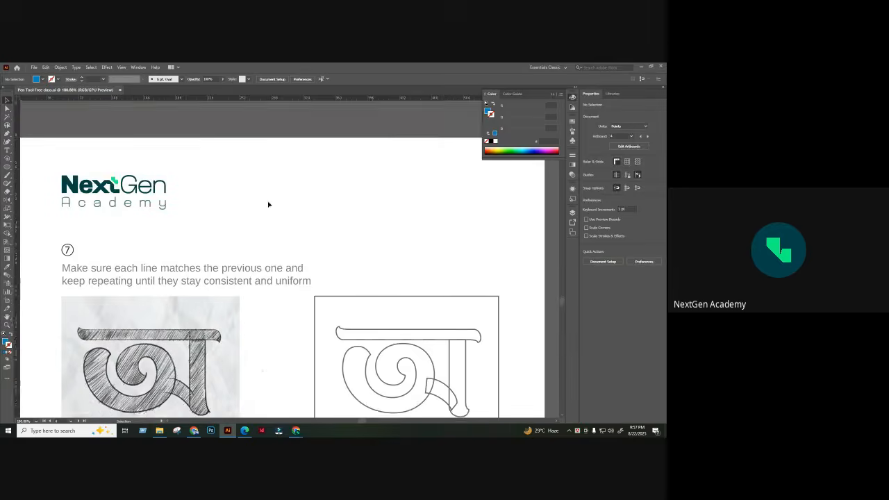
scroll(264, 186, down, 6)
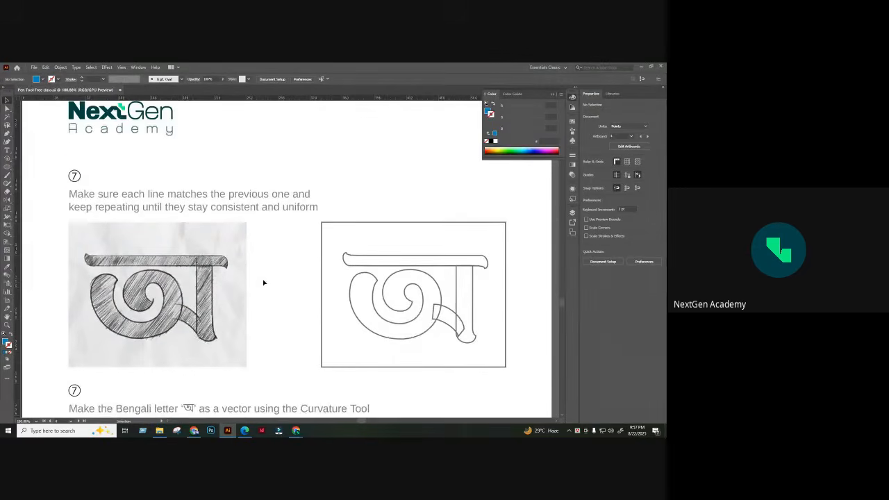
scroll(264, 274, up, 1)
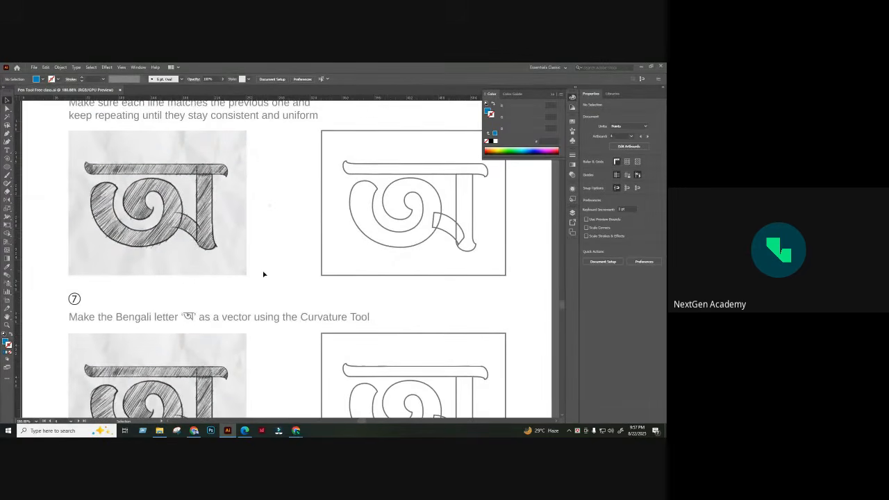
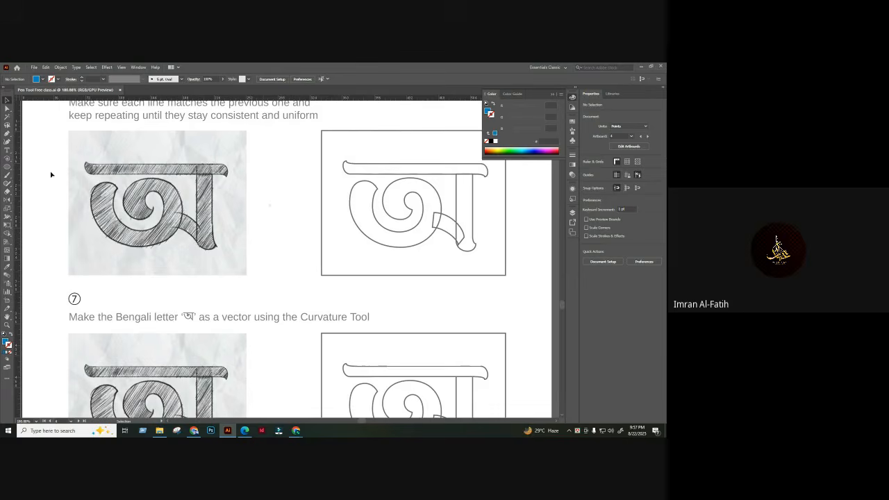
- Copy the first exercise 7 pencil sketch image and return to the practice artboard holding the blue letters
click(243, 247)
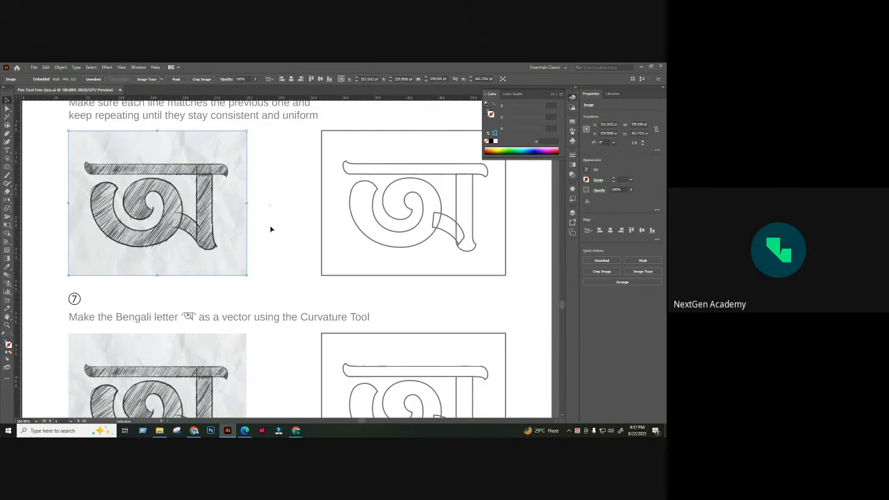
click(271, 228)
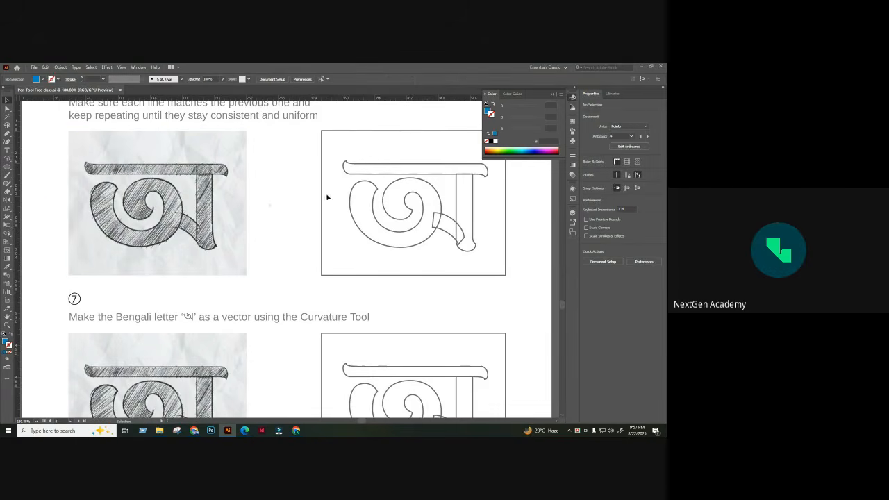
scroll(356, 187, up, 1)
drag(367, 139, 97, 321)
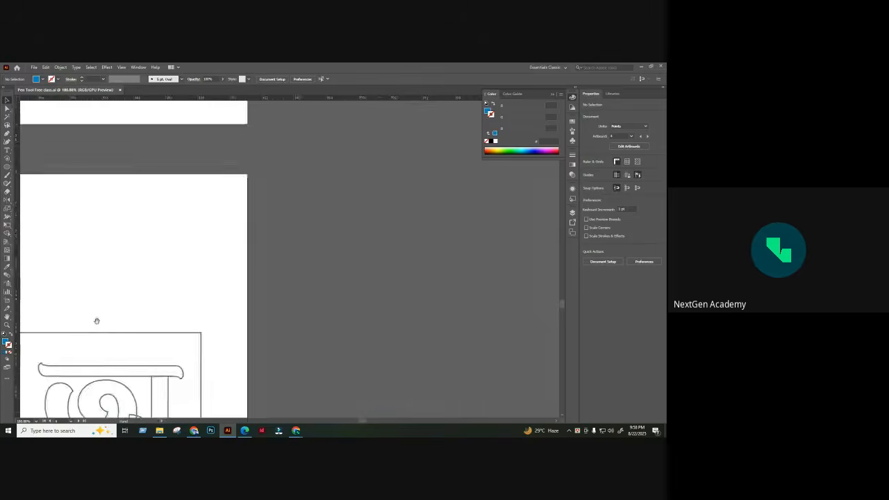
scroll(97, 321, right, 10)
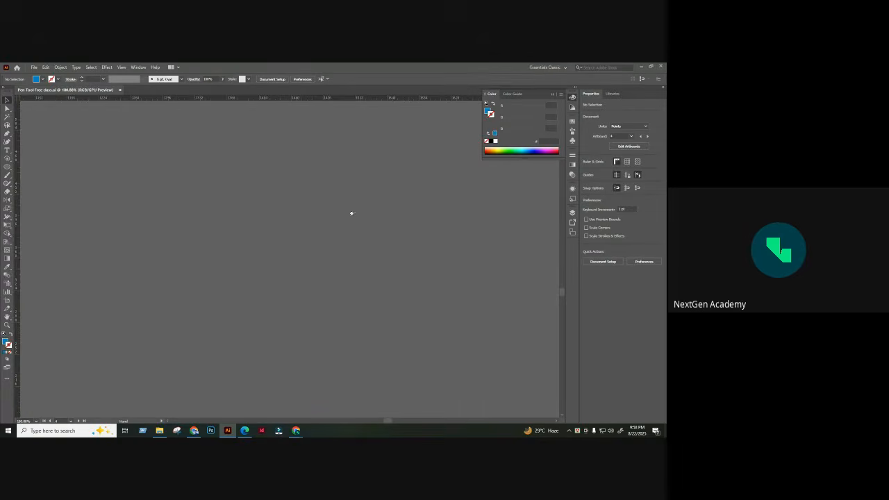
drag(351, 213, 344, 243)
key(ctrl+minus)
key(ctrl+minus)
key(ctrl+minus)
key(ctrl+minus)
drag(275, 138, 270, 286)
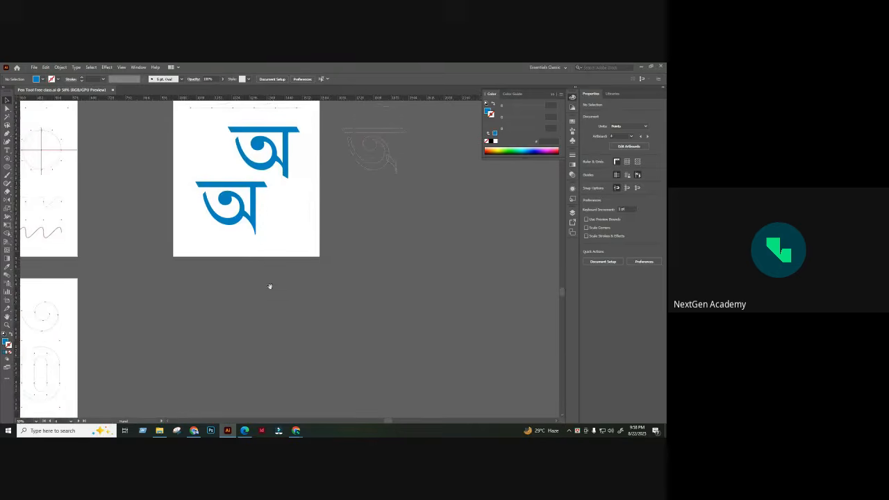
scroll(270, 286, up, 5)
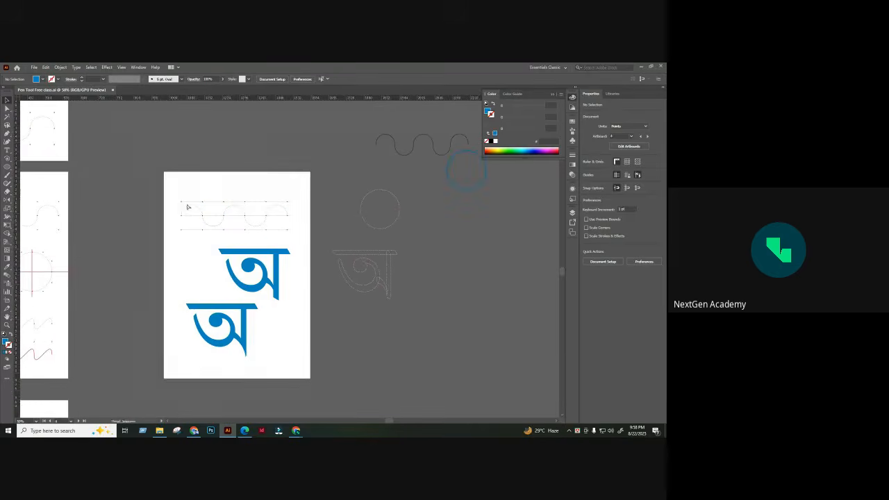
- Clear the two blue letters and the wave guides off the practice artboard
drag(166, 199, 461, 164)
scroll(419, 355, up, 3)
click(352, 326)
- Paste the exercise 7 pencil sketch image onto the lower part of the empty practice artboard
scroll(334, 244, down, 5)
key(ctrl+v)
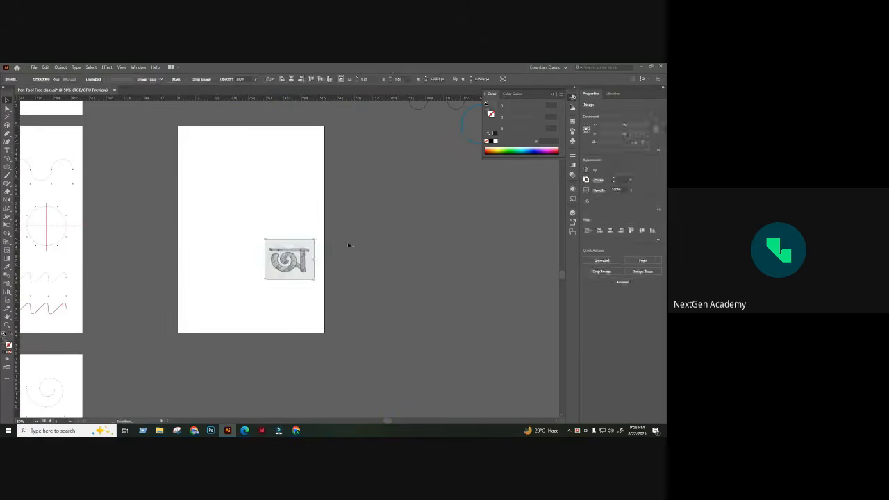
key(ctrl+=)
key(ctrl+=)
key(ctrl+=)
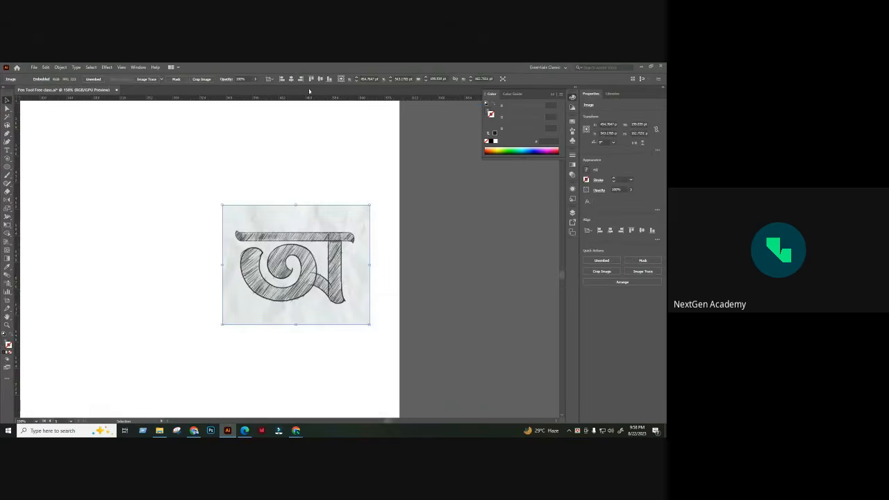
- Center the pasted sketch image on the artboard horizontally and vertically, and shift it to the left of the center
click(609, 231)
click(643, 230)
click(284, 222)
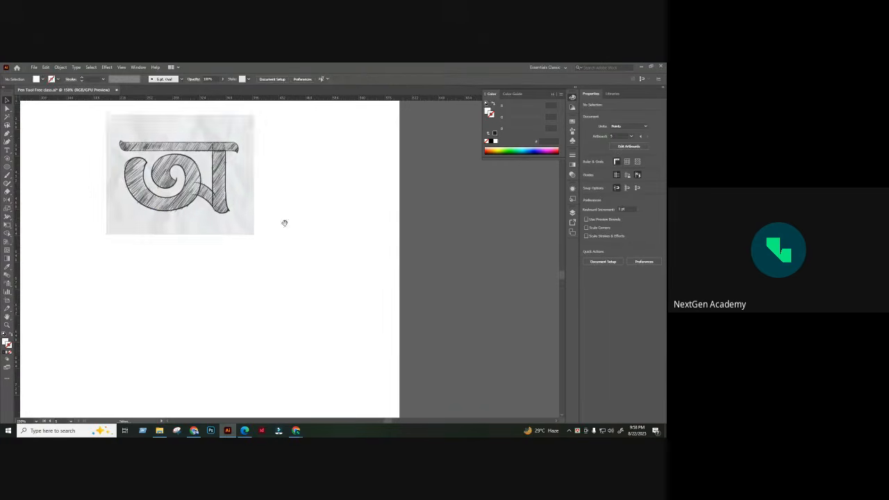
scroll(324, 224, up, 1)
scroll(324, 224, left, 1)
scroll(324, 225, up, 1)
scroll(324, 225, left, 1)
mouse_move(332, 271)
mouse_down()
mouse_move(230, 272)
mouse_move(257, 269)
mouse_up()
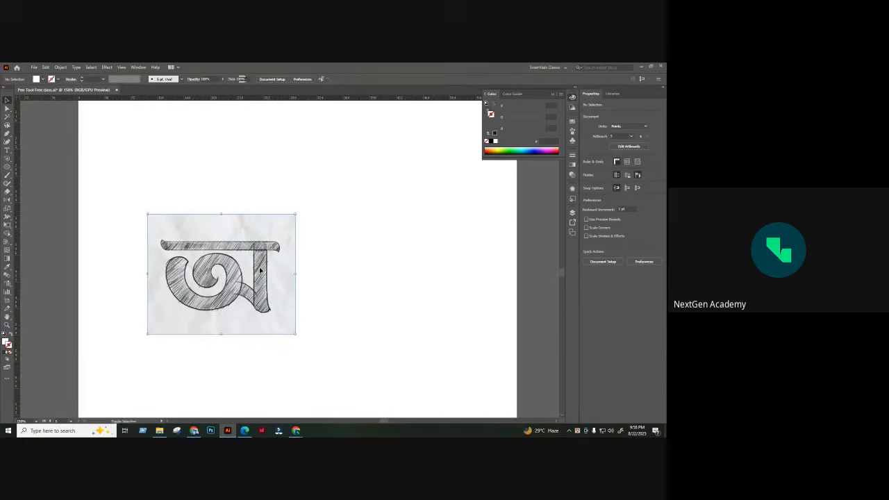
scroll(339, 230, down, 1)
scroll(339, 230, left, 1)
click(343, 223)
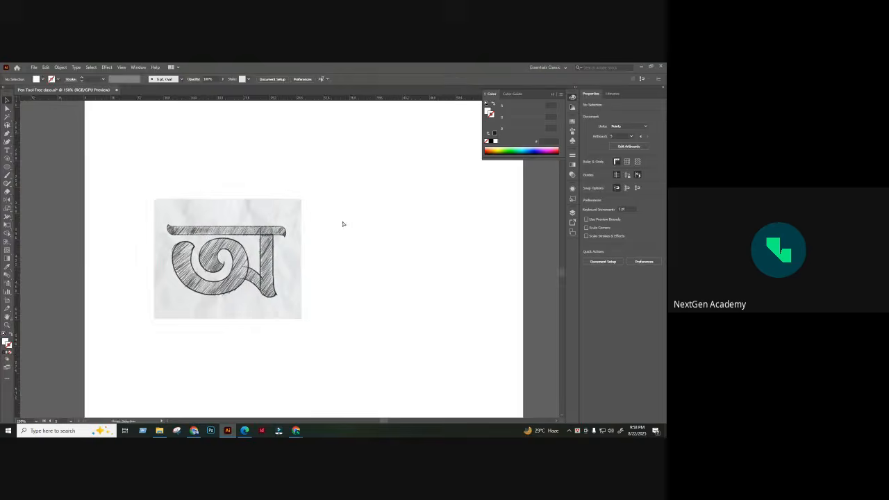
- Lower the sketch image's opacity to about 39% so it can serve as a tracing template, and deselect it
scroll(343, 222, up, 2)
scroll(339, 234, up, 1)
scroll(340, 234, left, 1)
click(341, 234)
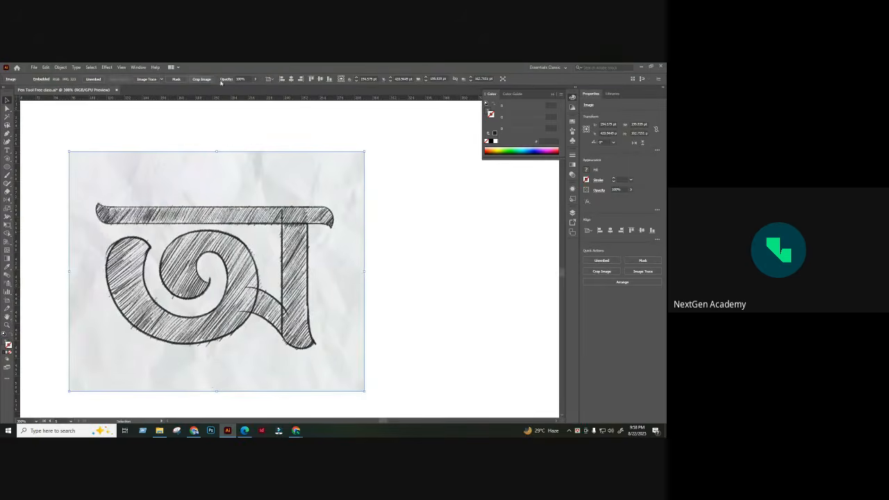
click(254, 80)
click(239, 89)
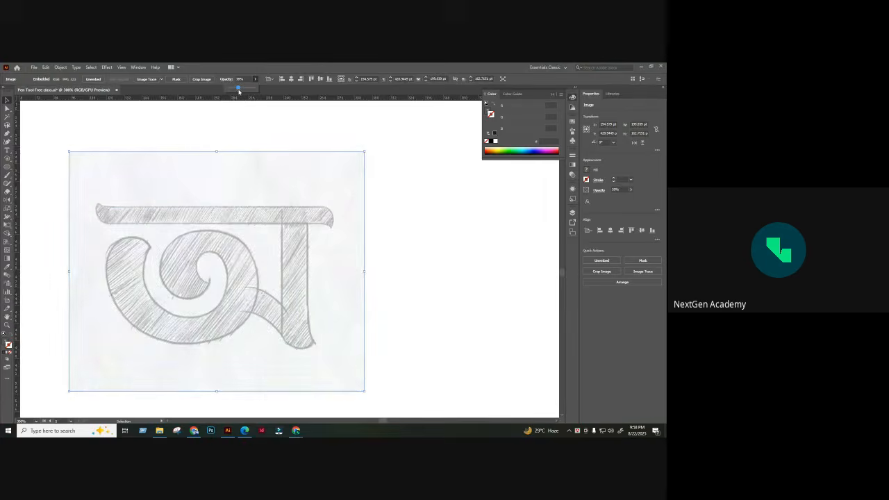
click(426, 193)
click(399, 278)
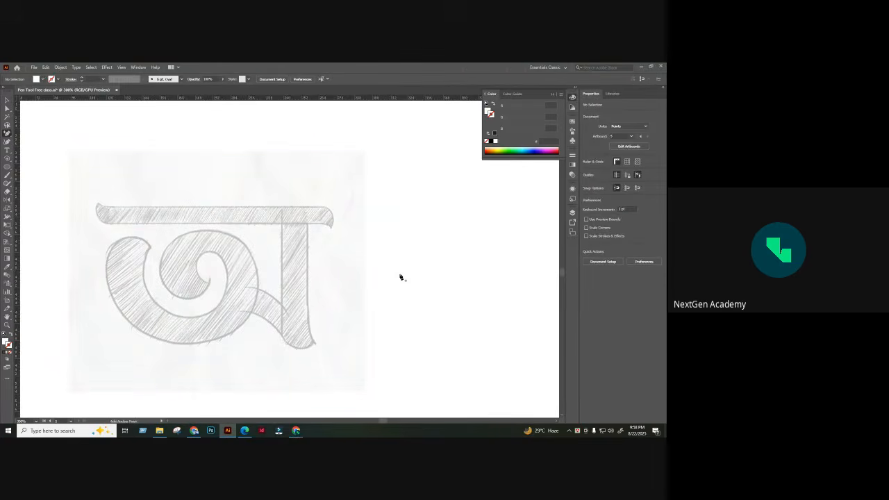
- Start a Pen tool path at the curl's inner tip and trace around the small inner spiral with vertical handles at its side extremes
key(p)
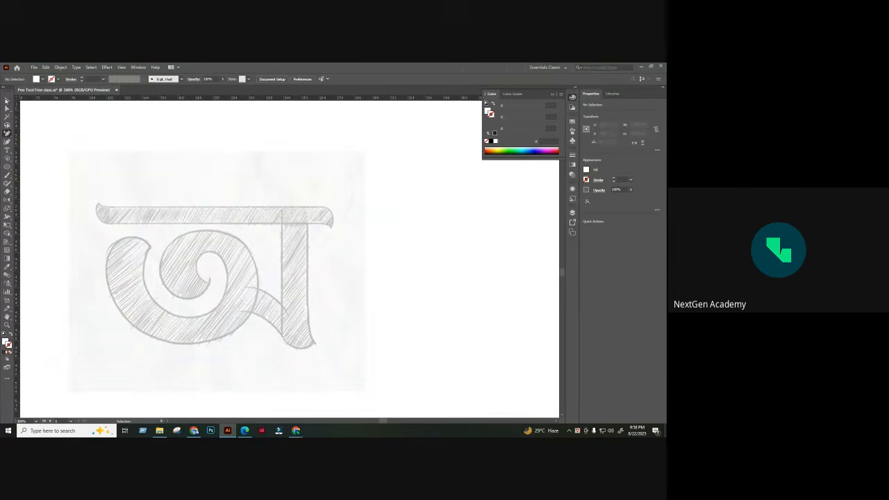
drag(11, 136, 38, 135)
key(ctrl+plus)
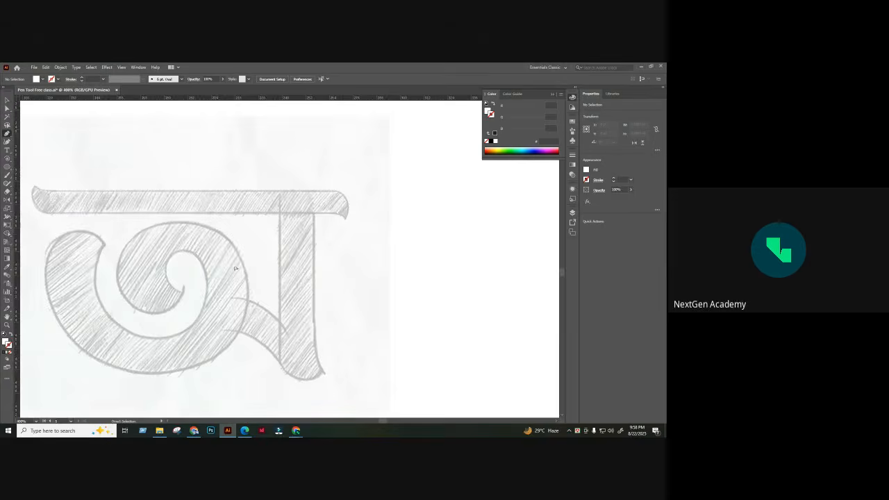
mouse_move(121, 221)
mouse_down()
mouse_move(265, 201)
mouse_move(216, 198)
mouse_up()
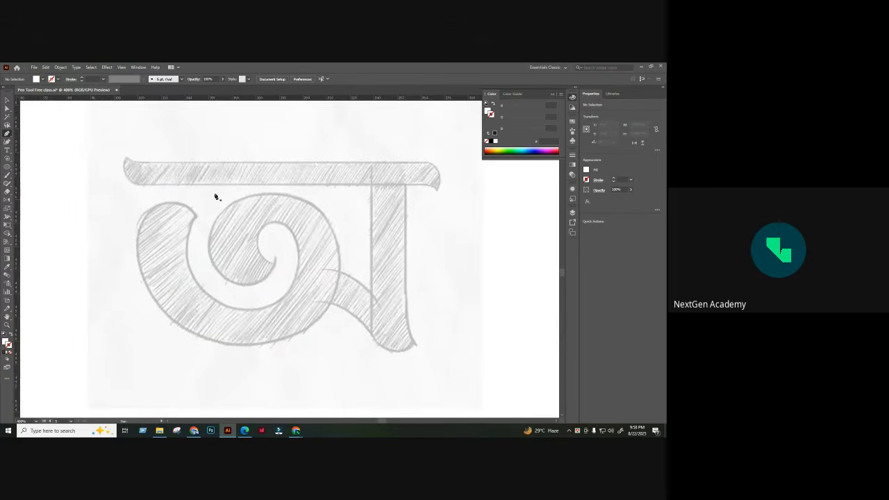
key(ctrl+plus)
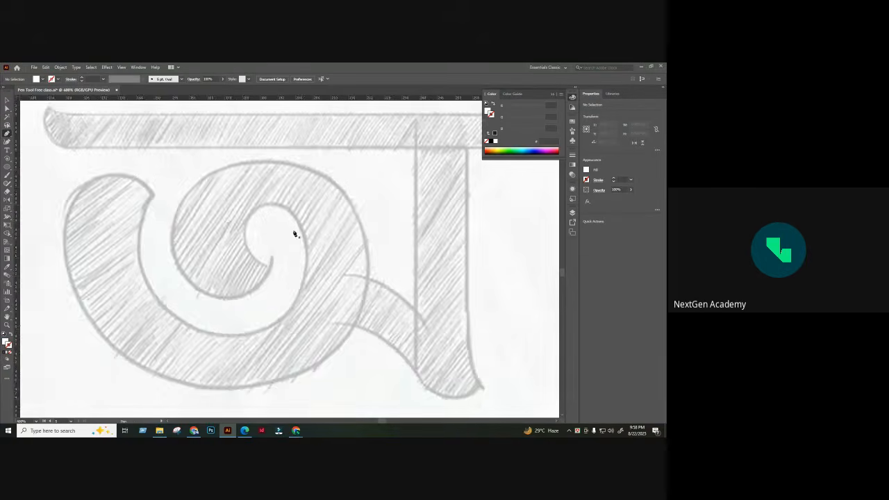
key(ctrl+minus)
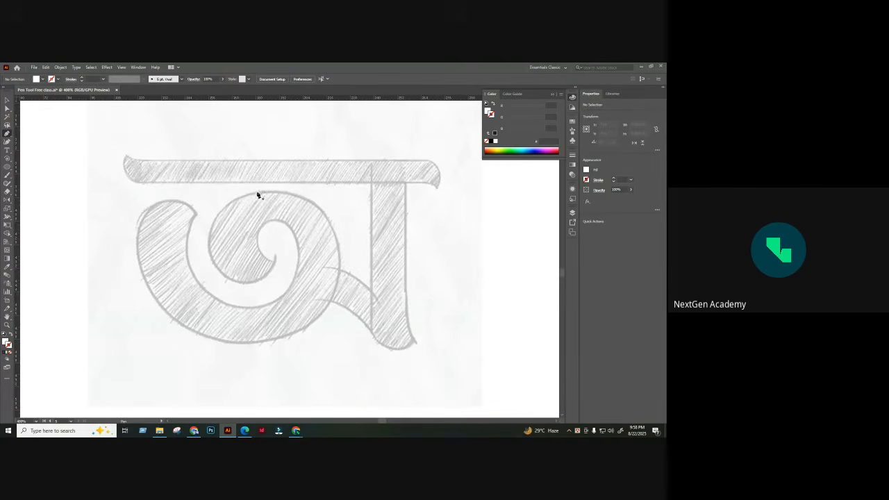
key(ctrl+plus)
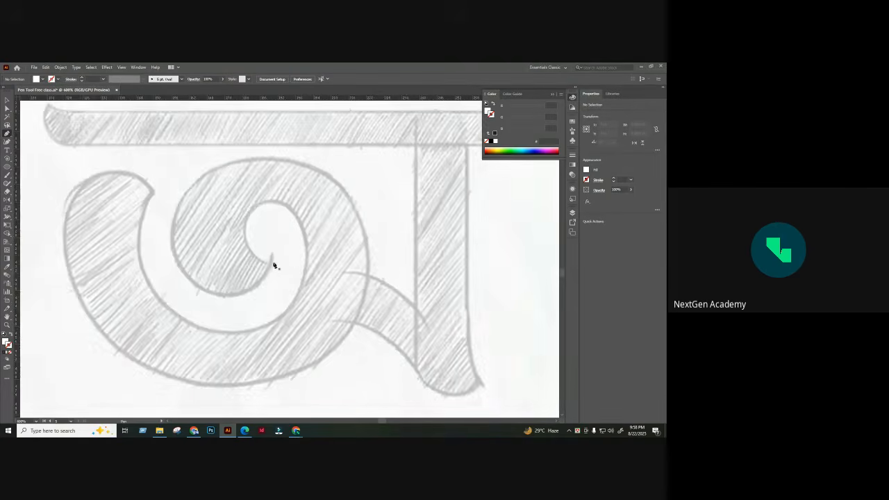
click(271, 262)
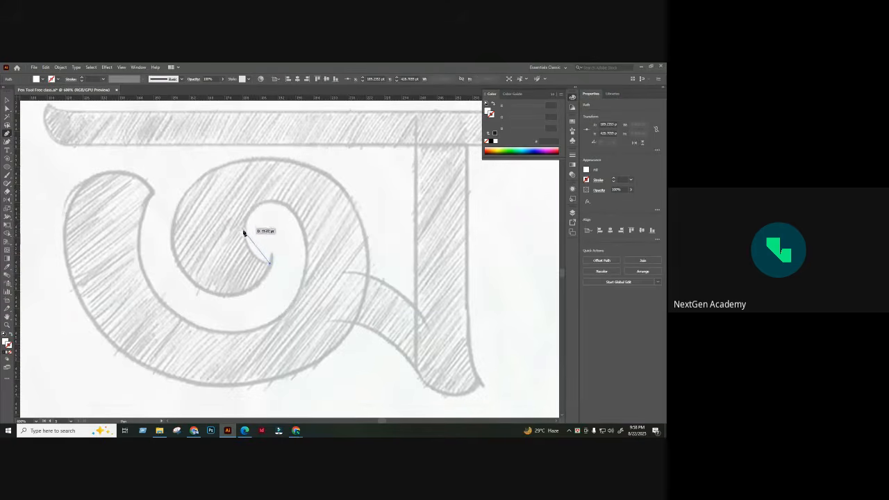
drag(244, 234, 244, 204)
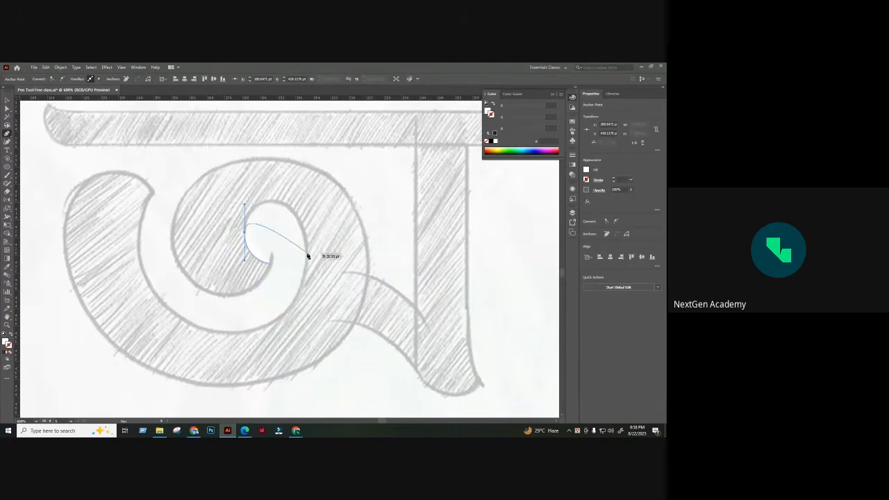
drag(308, 251, 319, 332)
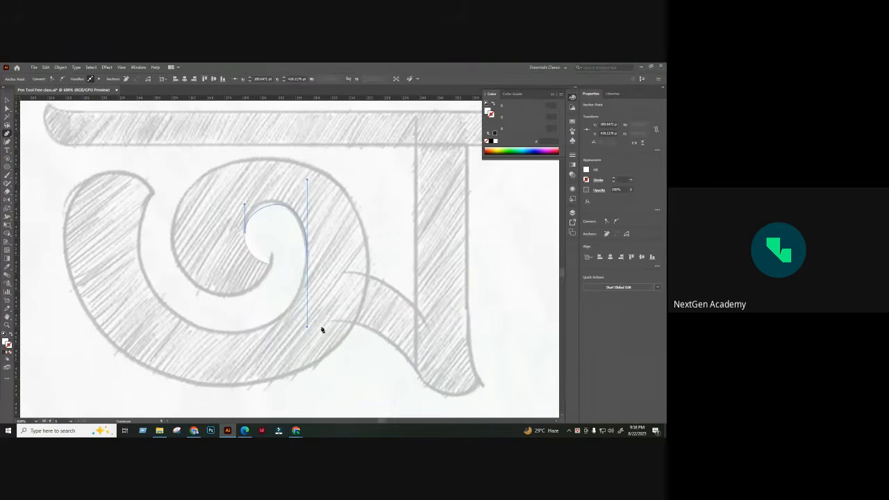
drag(267, 235, 262, 226)
click(245, 201)
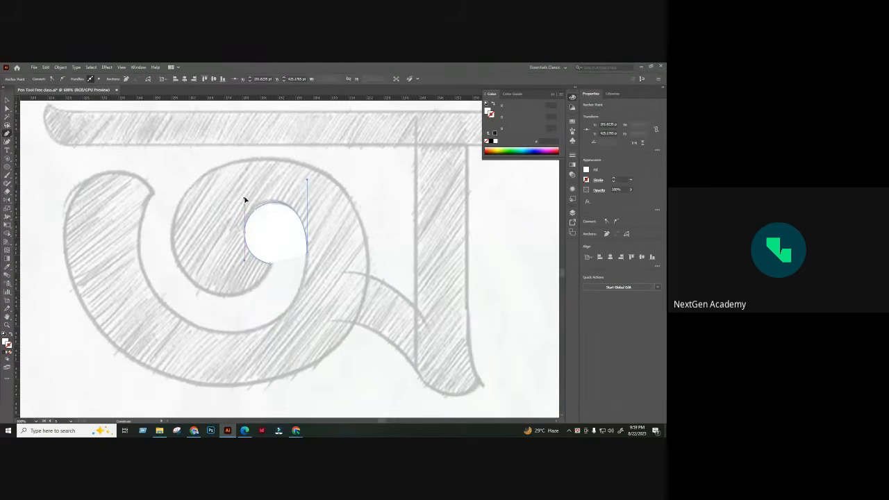
drag(244, 195, 245, 192)
- Continue the path along the inner edge of the large bowl with vertical handles, ending at the left lobe's pointed tip
drag(224, 280, 280, 317)
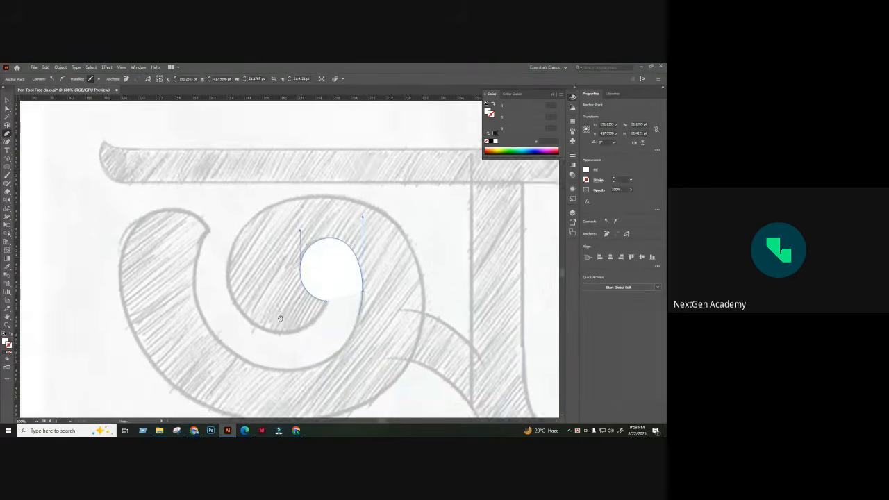
scroll(286, 318, down, 2)
scroll(299, 306, left, 3)
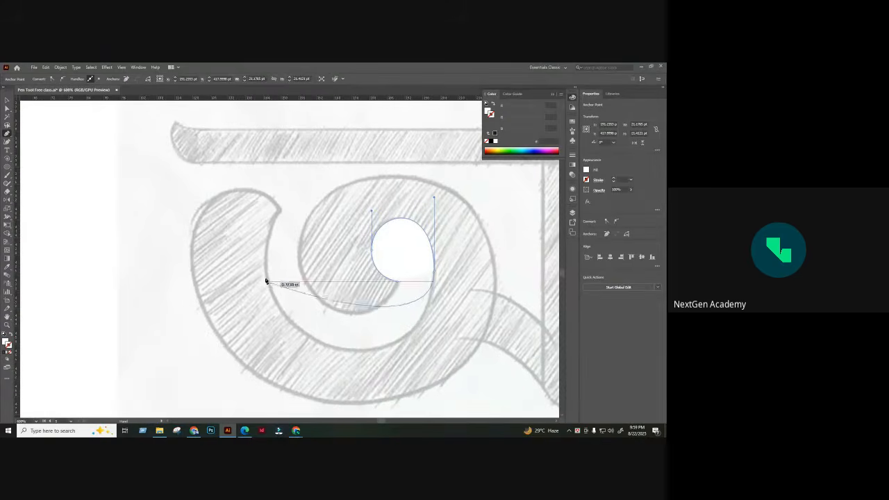
scroll(271, 288, down, 1)
scroll(258, 289, right, 2)
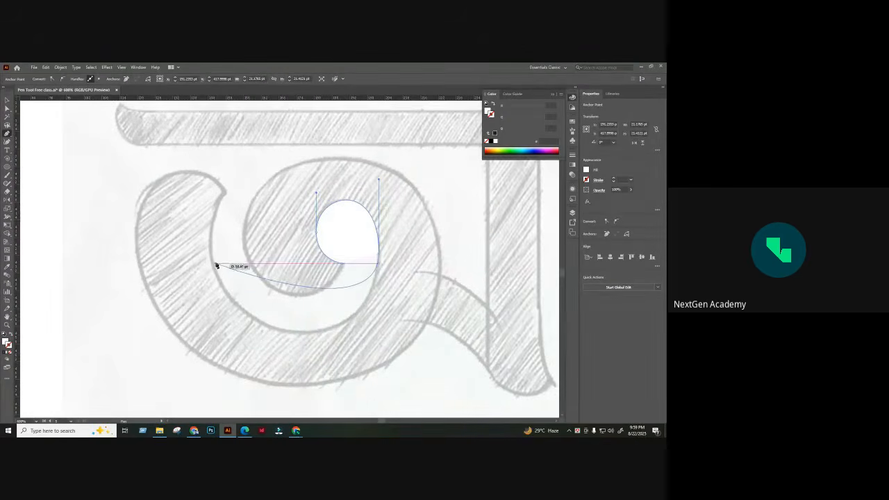
drag(211, 253, 198, 174)
scroll(264, 199, down, 2)
scroll(264, 199, right, 1)
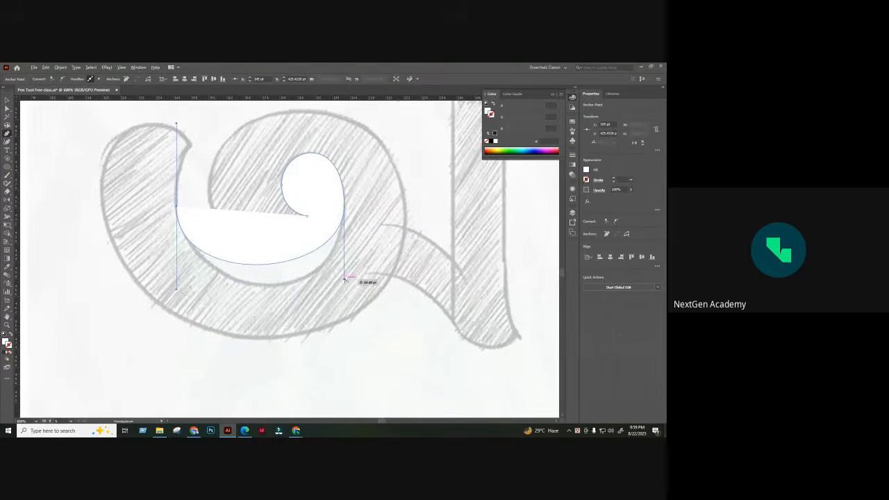
drag(345, 281, 348, 323)
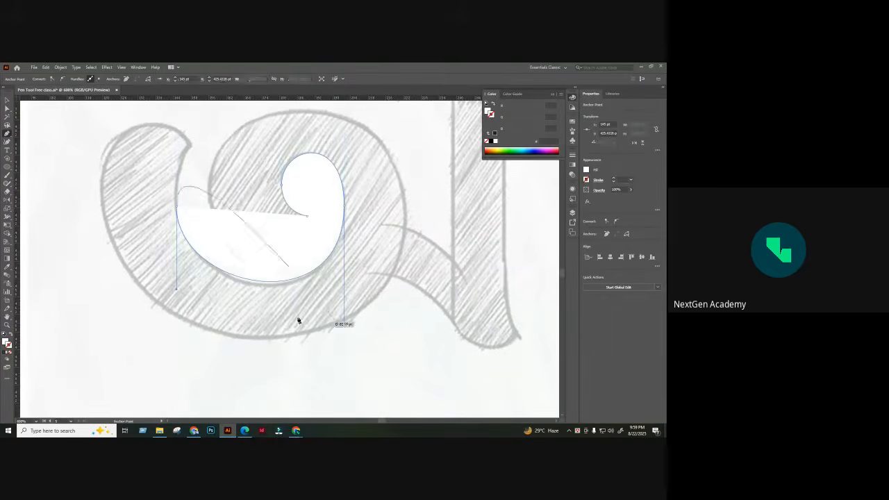
drag(194, 297, 176, 299)
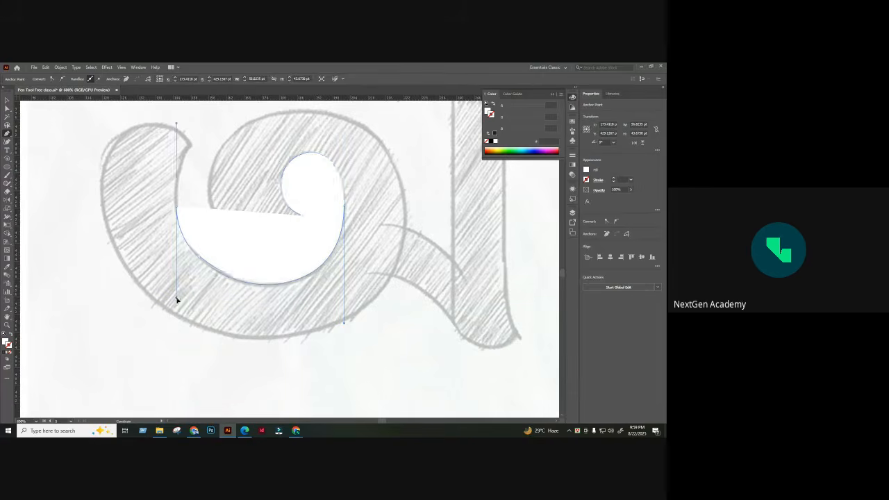
scroll(272, 292, up, 2)
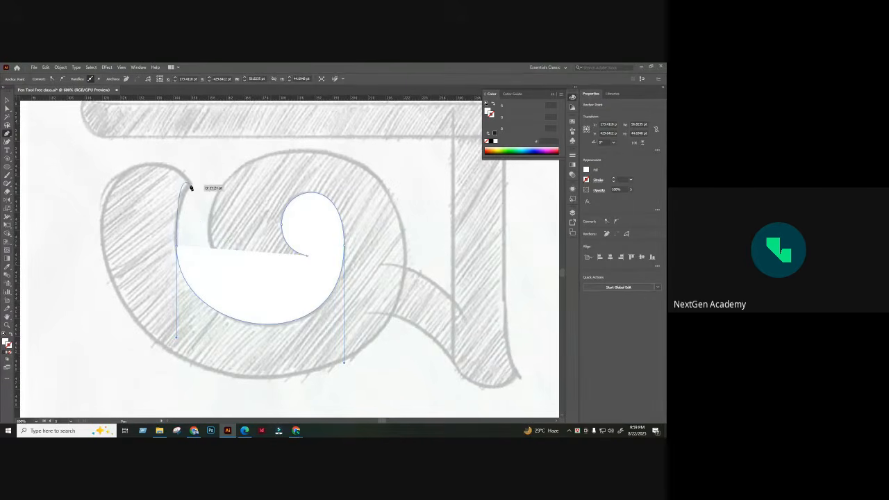
drag(190, 184, 25, 323)
- Swap the path's fill and stroke, and set the stroke color to 0088C4
click(11, 335)
double_click(10, 345)
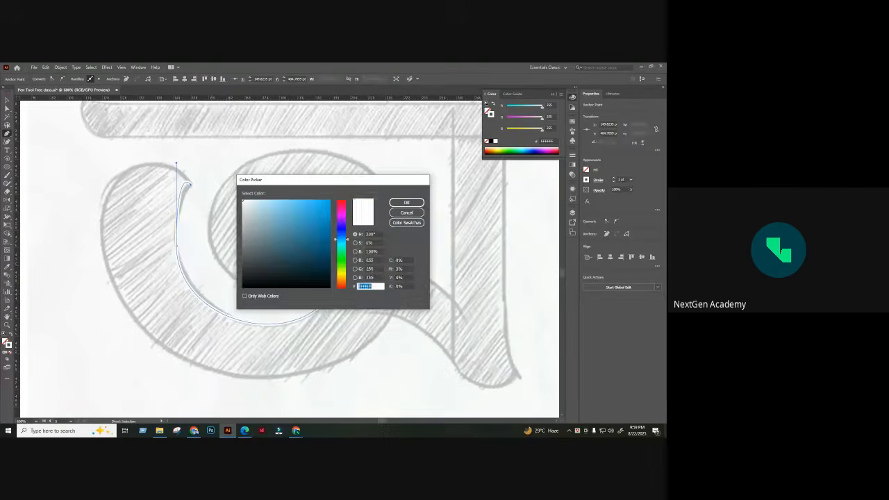
text(0088C4)
click(395, 206)
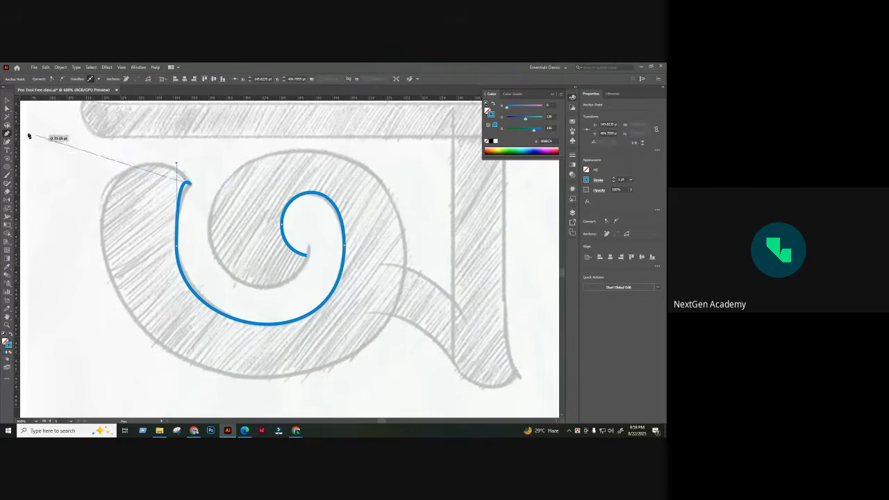
- Shorten the upper handle of the bowl's left anchor so the curve meets the lobe's tip without a hook
click(7, 108)
click(199, 175)
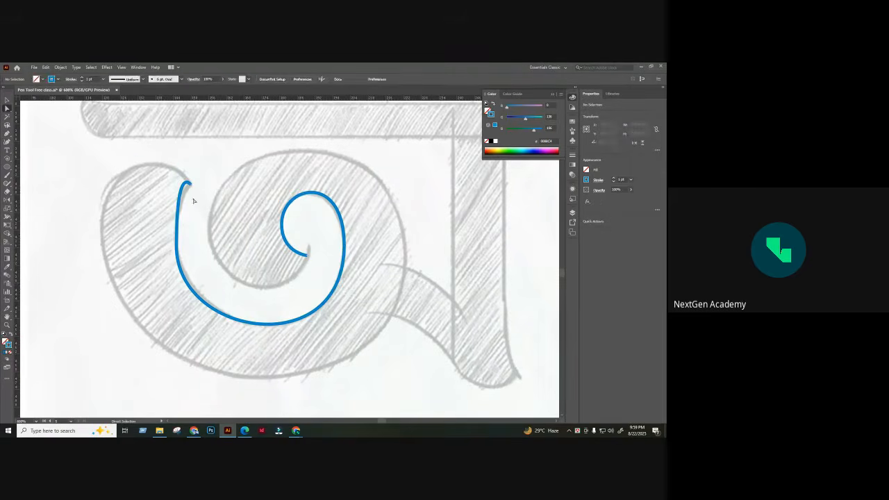
click(190, 184)
drag(176, 164, 177, 186)
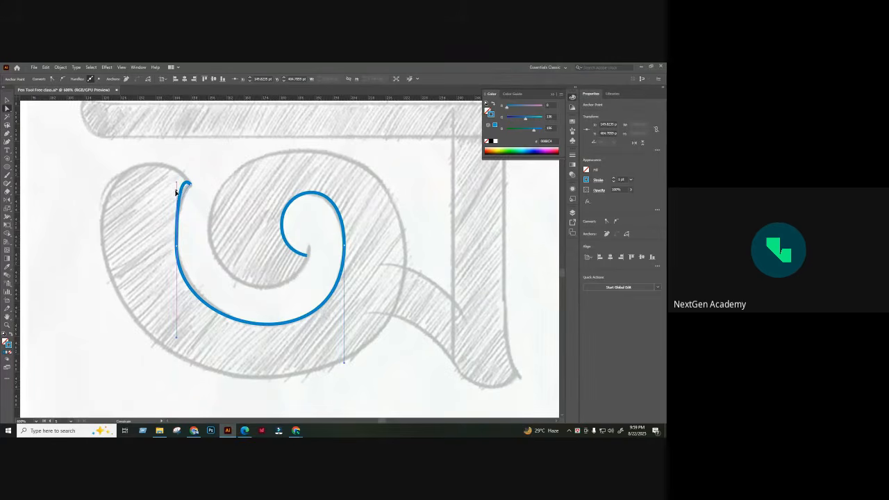
click(176, 193)
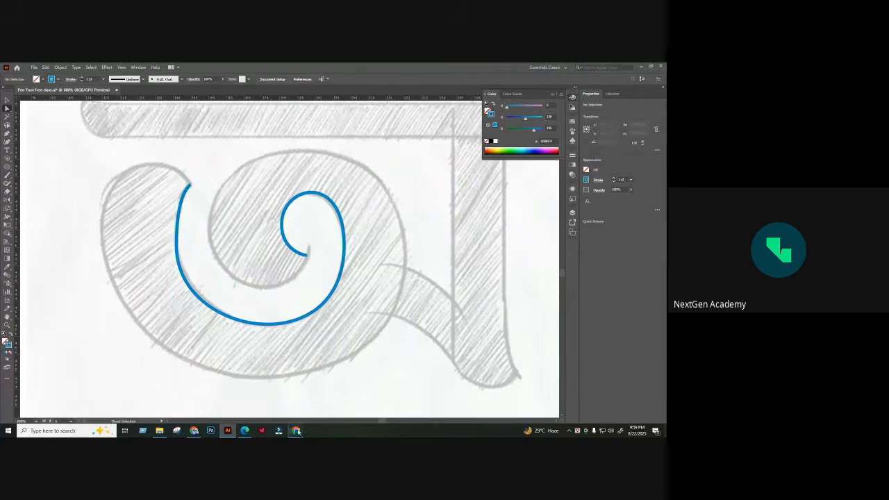
- Check the participants and raised hands in the Google Meet call, and return to the Illustrator tracing
click(288, 416)
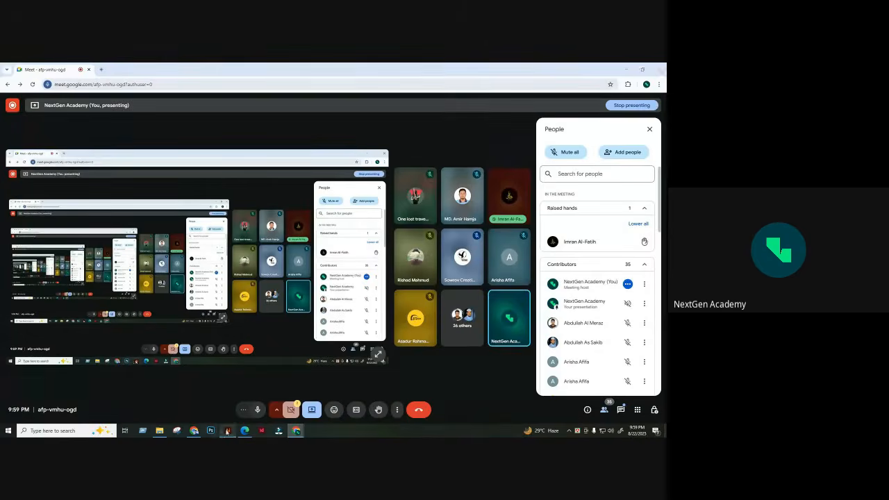
click(228, 431)
- Nudge the bowl's left anchor slightly upward and extend the path's upper end past the lobe's tip toward the curl
click(180, 278)
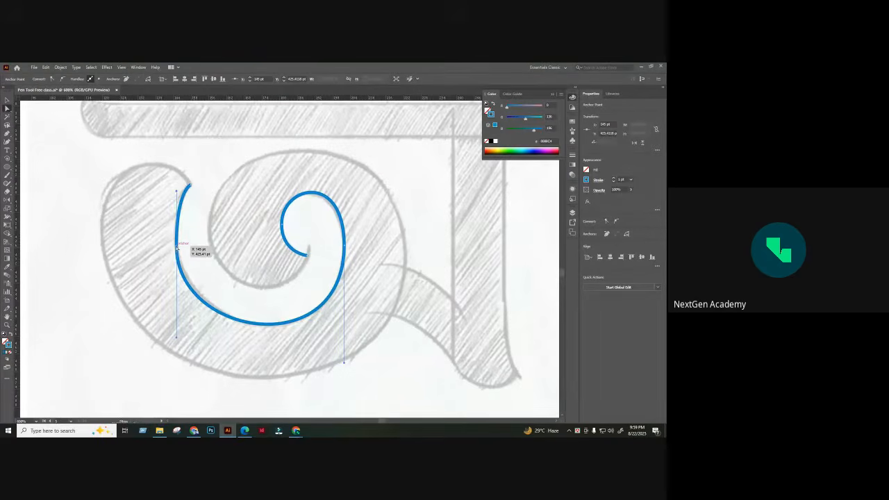
drag(177, 245, 177, 239)
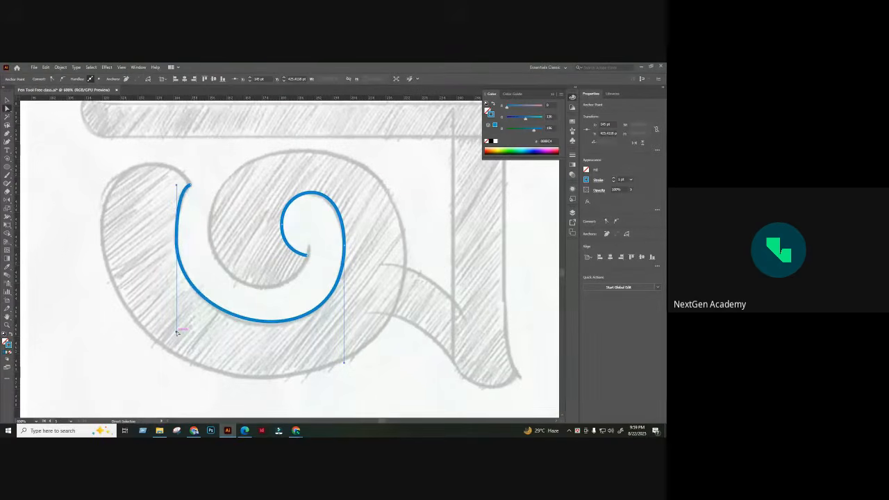
drag(190, 188, 202, 182)
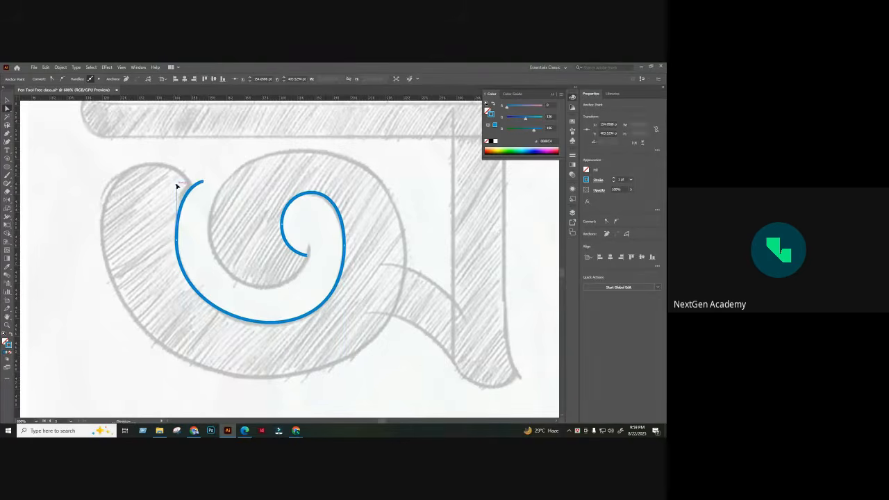
click(209, 168)
drag(204, 182, 215, 179)
click(220, 170)
drag(213, 216, 216, 210)
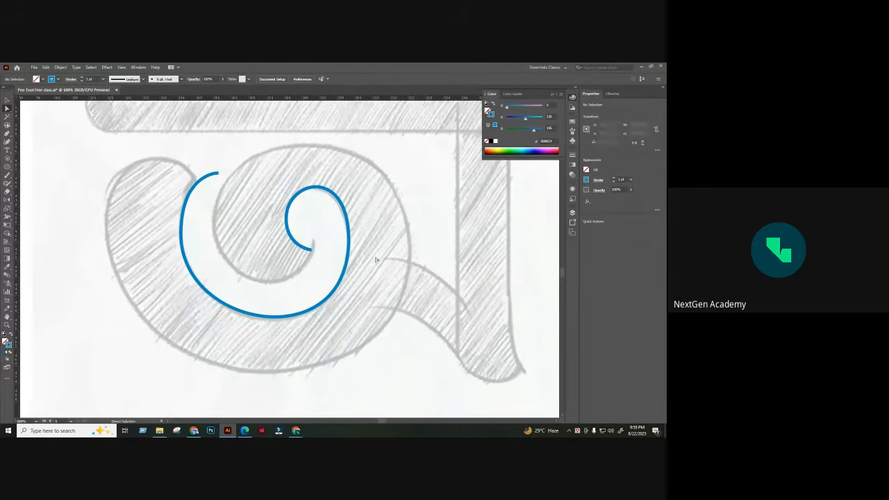
drag(376, 259, 378, 261)
- Start a new Pen path at the lobe's tip and trace smooth curves over its rounded top to the bowl's outer left edge
click(256, 237)
click(6, 136)
click(201, 185)
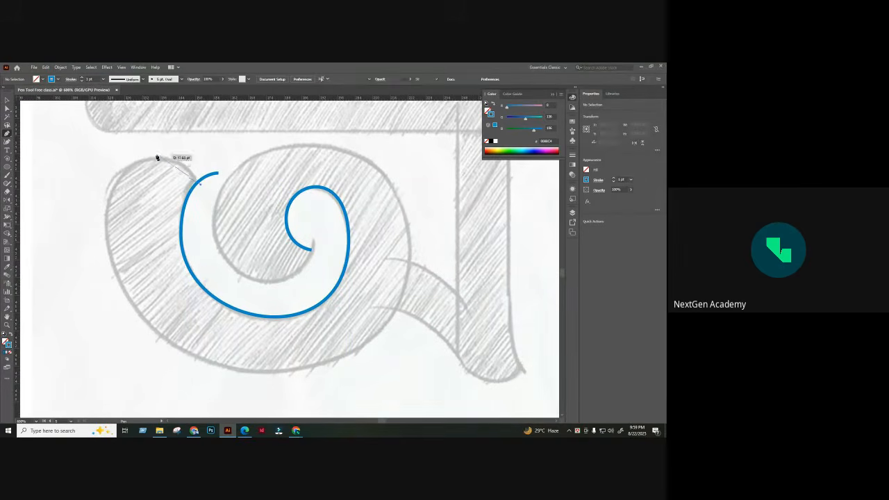
drag(154, 160, 118, 165)
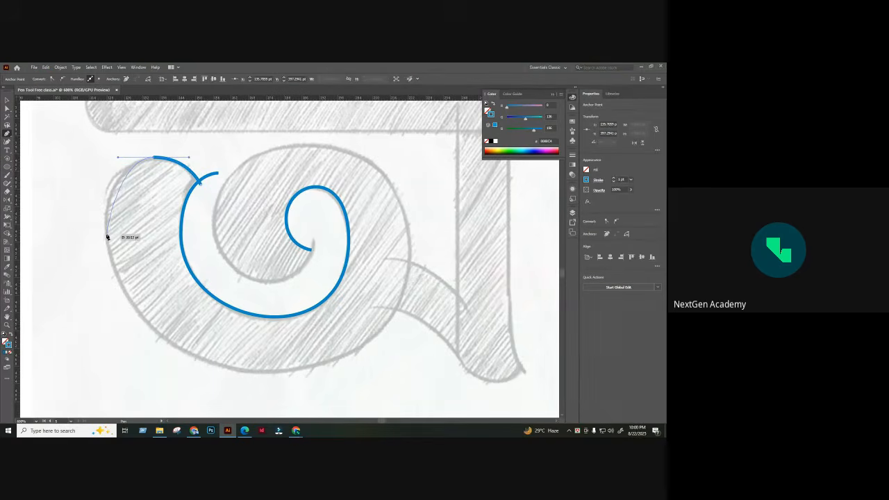
drag(107, 237, 115, 260)
key(ctrl+z)
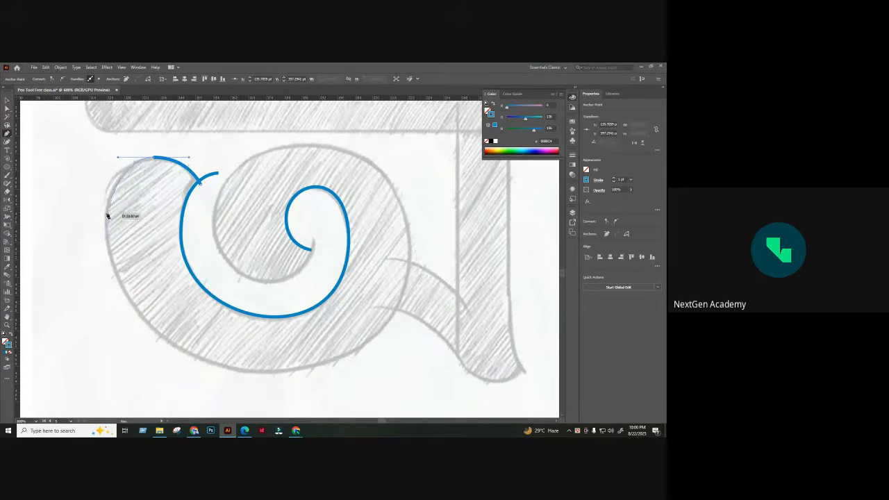
drag(105, 227, 111, 264)
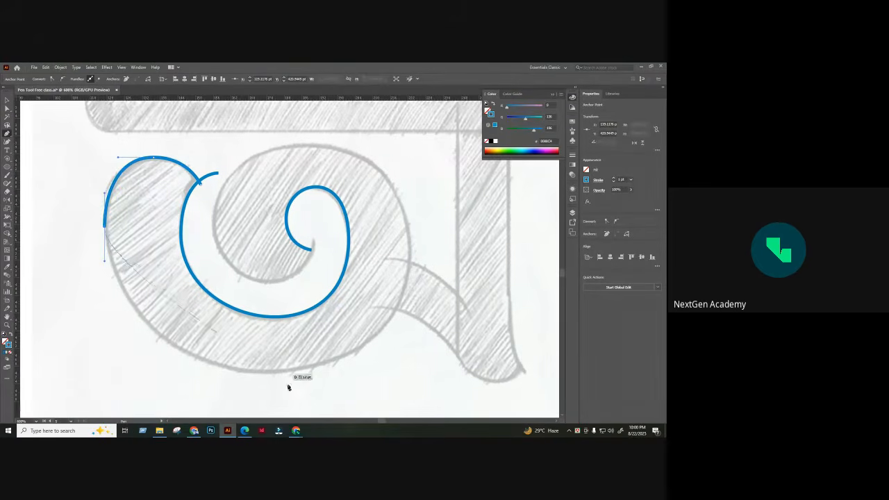
- Continue the outer path with smooth horizontal and vertical handles along the bowl's bottom, up its right side and to the curl's top
drag(287, 387, 272, 367)
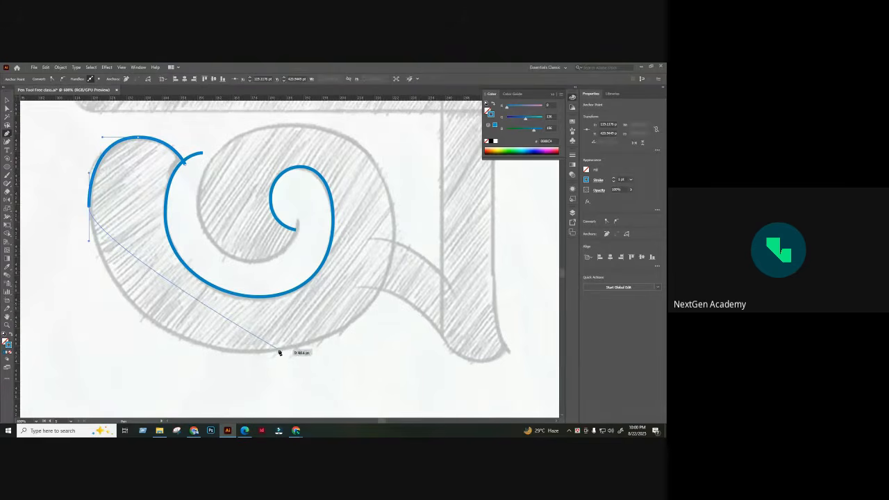
mouse_move(281, 350)
mouse_down()
mouse_move(341, 367)
mouse_move(445, 368)
mouse_up()
key(space)
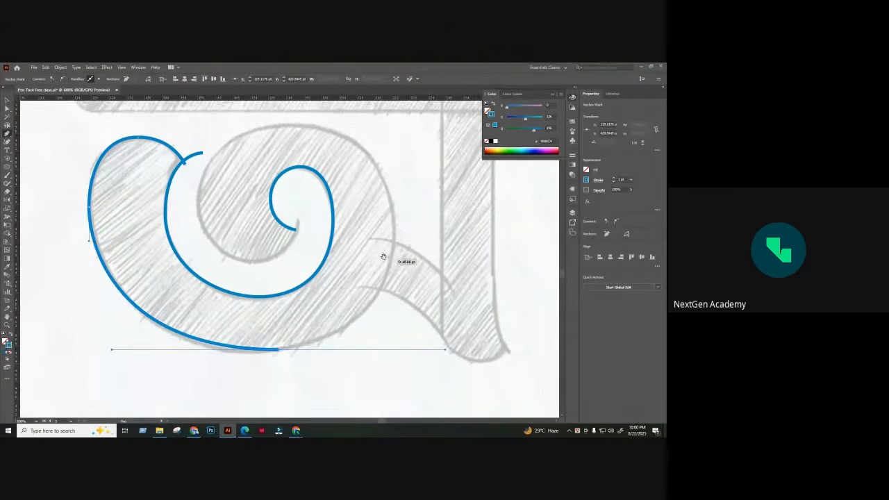
drag(383, 257, 390, 314)
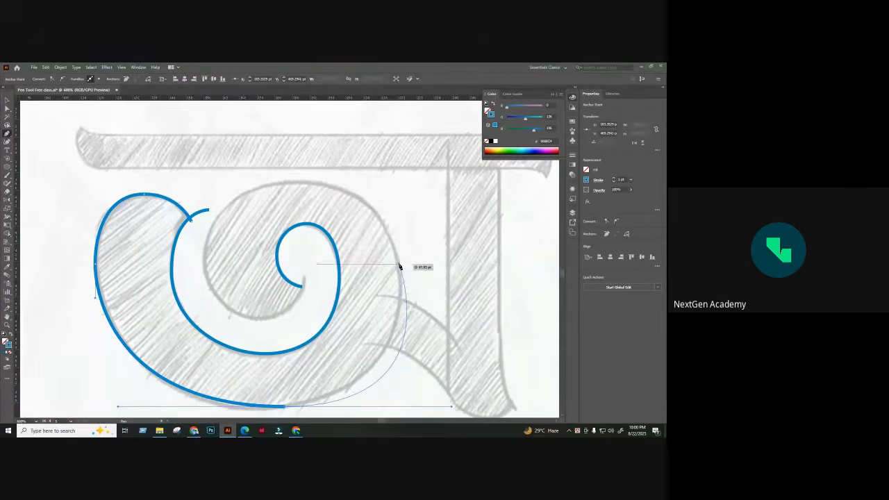
drag(400, 266, 399, 221)
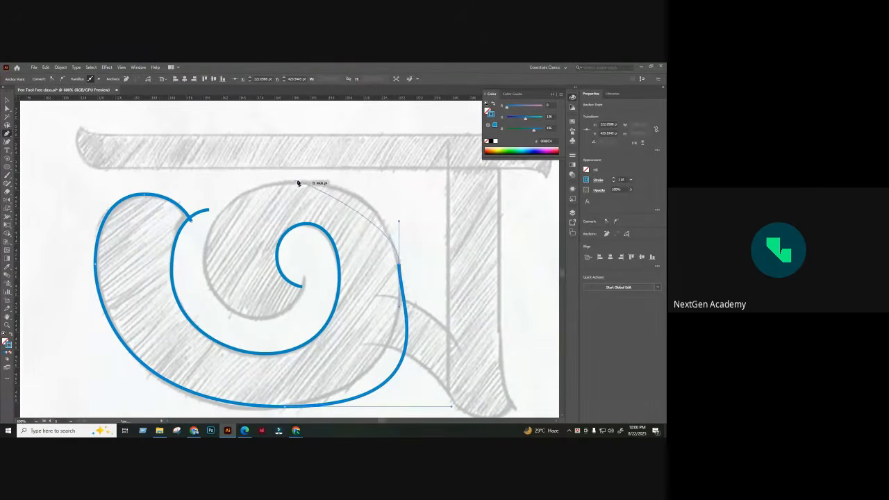
drag(298, 183, 241, 181)
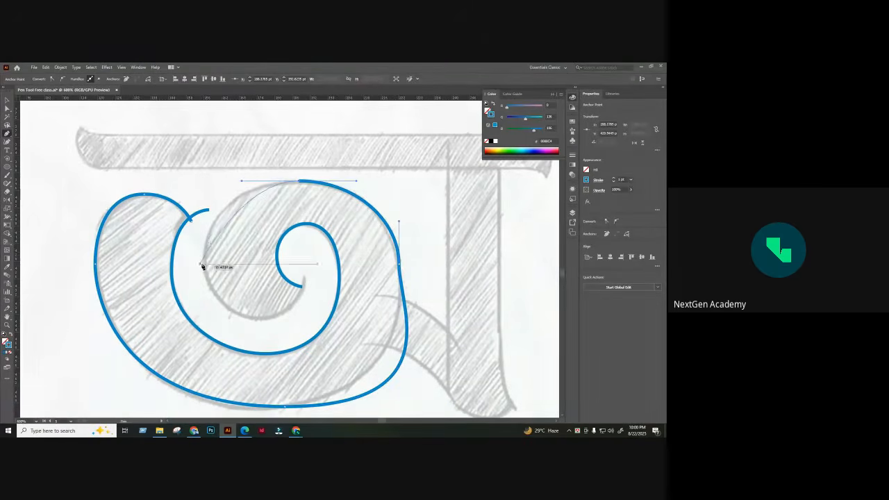
- Trace the inner spiral's left and lower edge to its hook tip with the Pen tool, and lengthen the left anchor's lower handle
drag(204, 264, 205, 318)
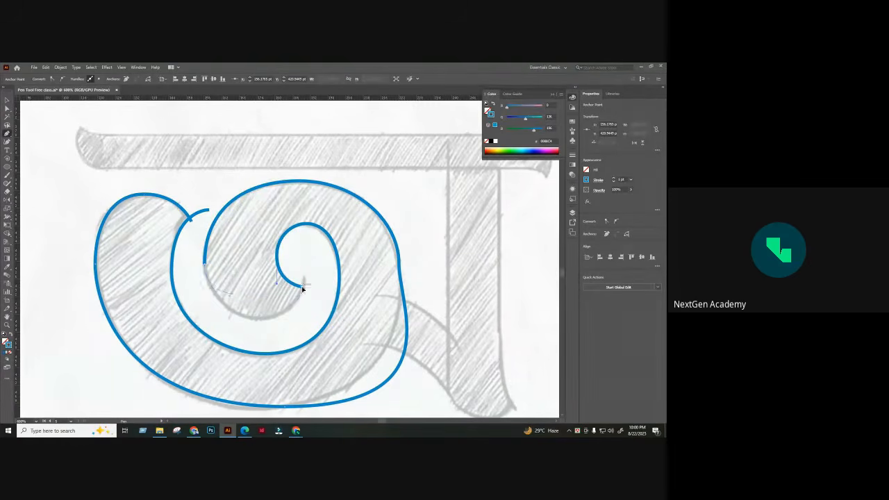
drag(302, 288, 298, 228)
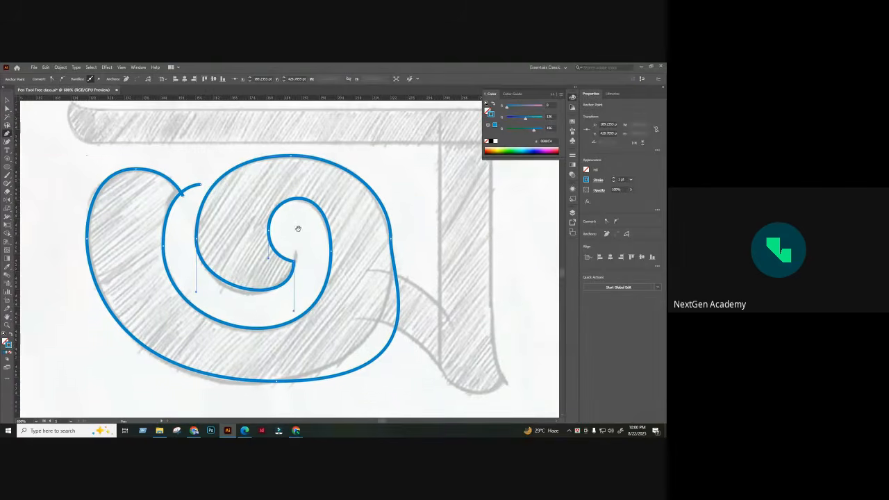
click(6, 109)
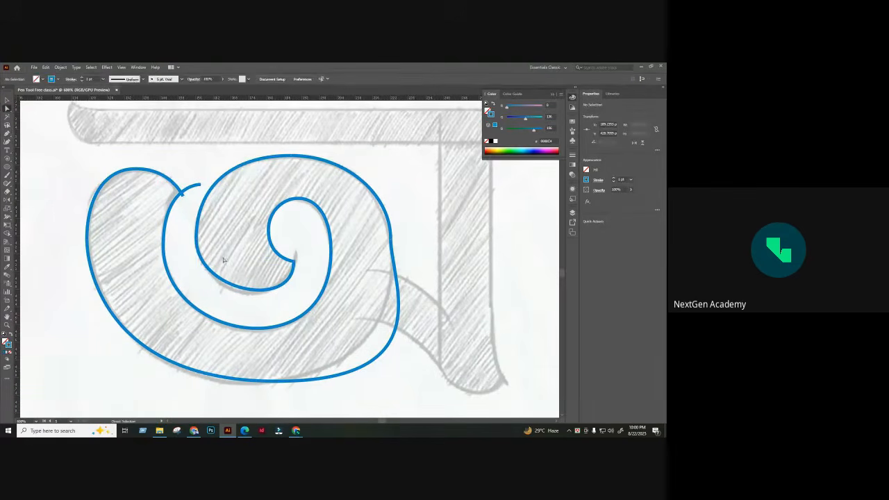
drag(197, 293, 197, 310)
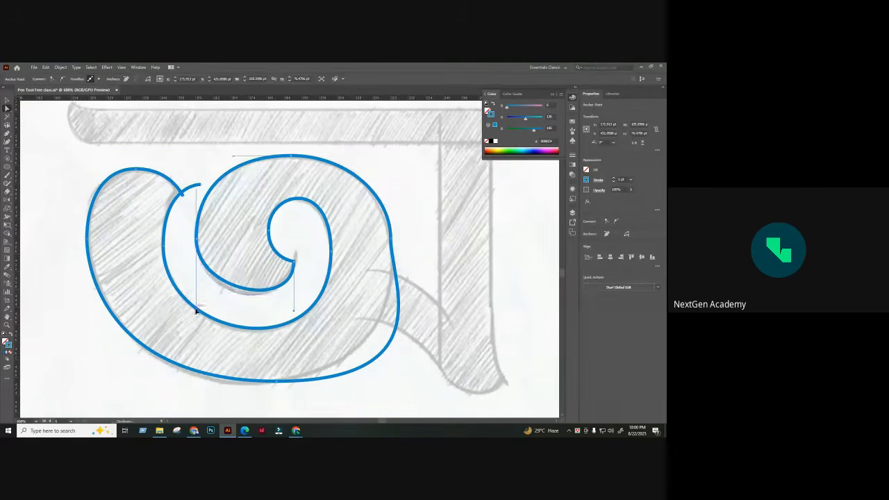
click(303, 250)
drag(303, 250, 188, 260)
drag(246, 335, 347, 282)
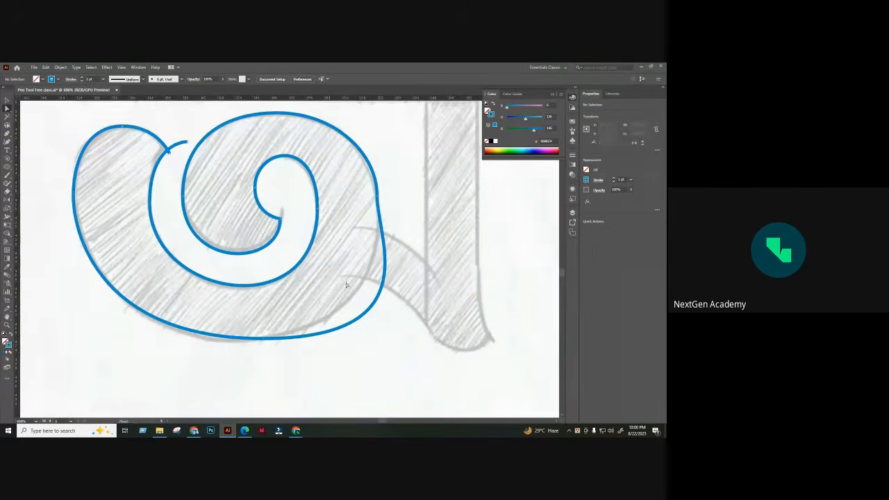
- Shorten the bottom anchor's right handle and lengthen the right-edge anchor's lower handle so the outer curve follows the sketch
click(368, 316)
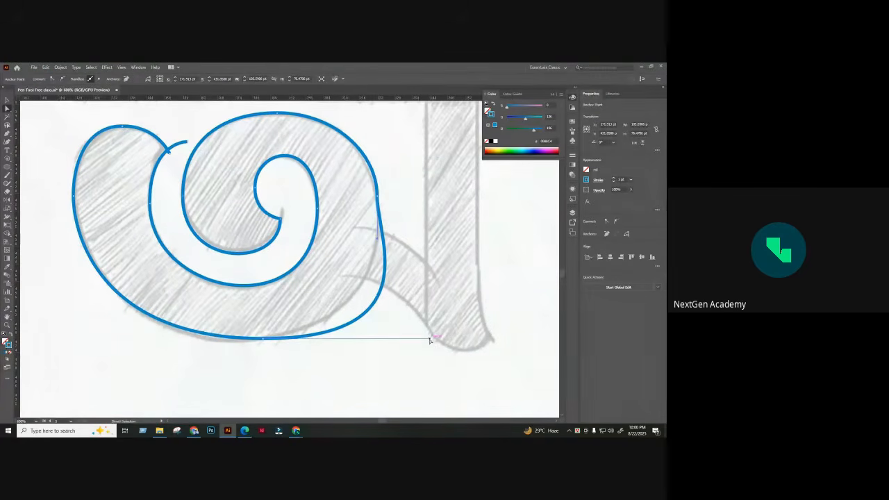
drag(430, 341, 350, 338)
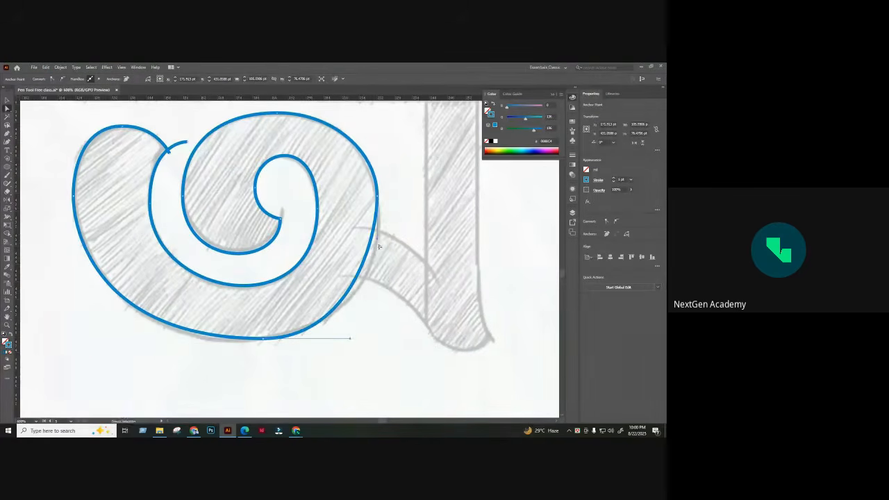
drag(378, 246, 373, 306)
- Shift the right-edge anchor of the outer curve slightly outward and adjust its upper handle to match the sketch
click(365, 226)
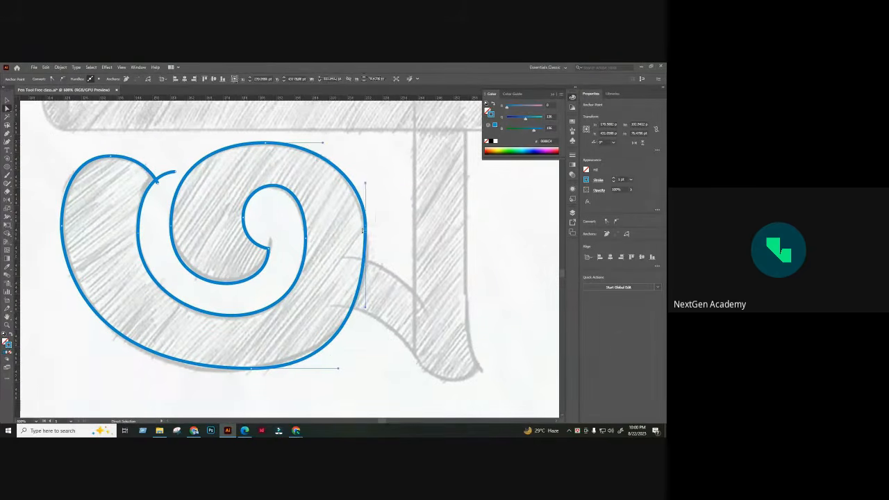
mouse_move(367, 230)
mouse_down()
mouse_move(368, 241)
mouse_move(369, 216)
mouse_up()
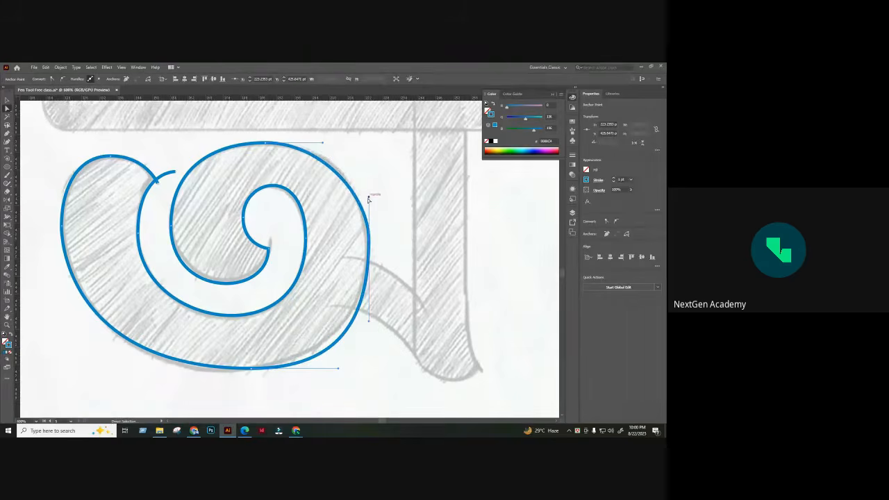
click(377, 205)
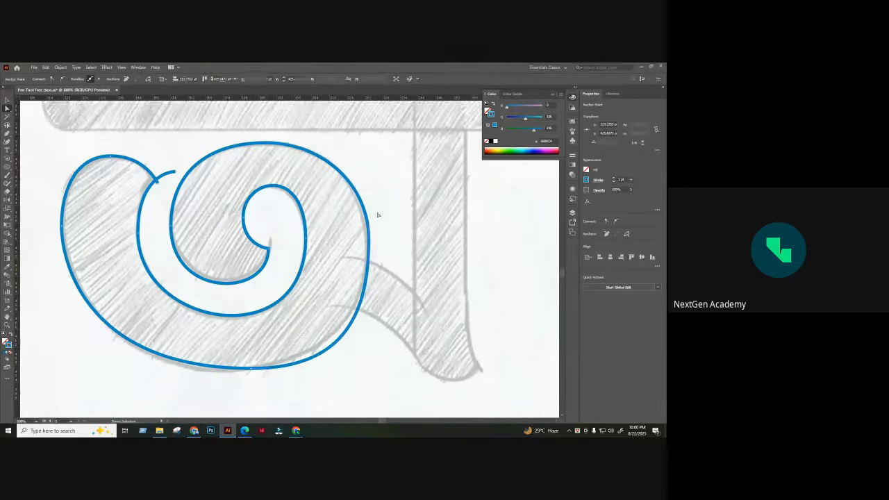
- Fine-tune the lower-right bend by pulling in the bottom anchor's right handle and slightly extending the right-edge anchor's lower handle
scroll(373, 224, down, 1)
click(373, 223)
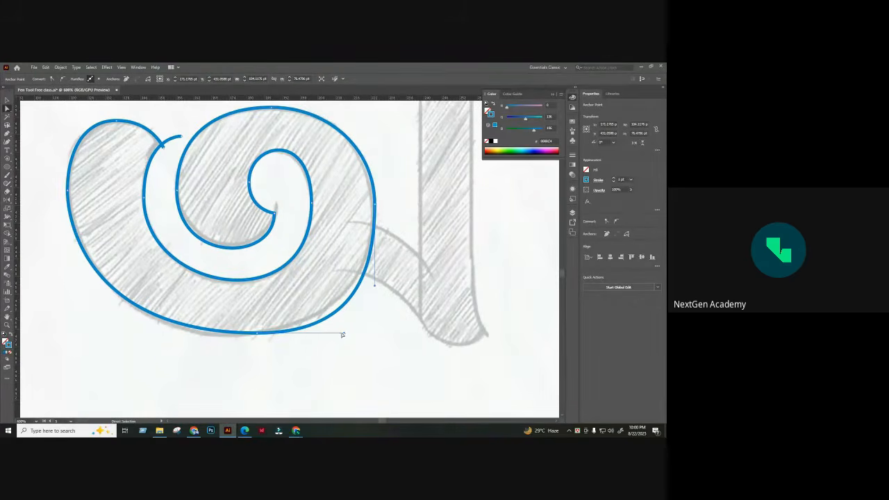
drag(343, 335, 323, 334)
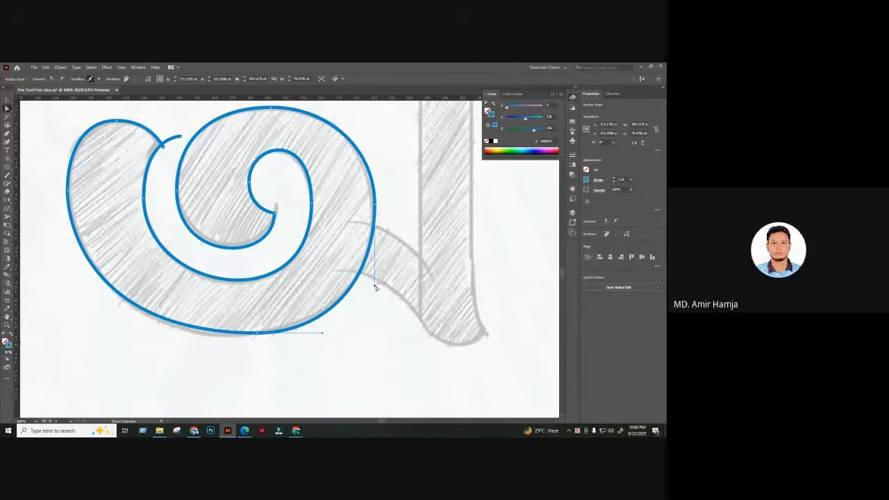
drag(375, 287, 375, 291)
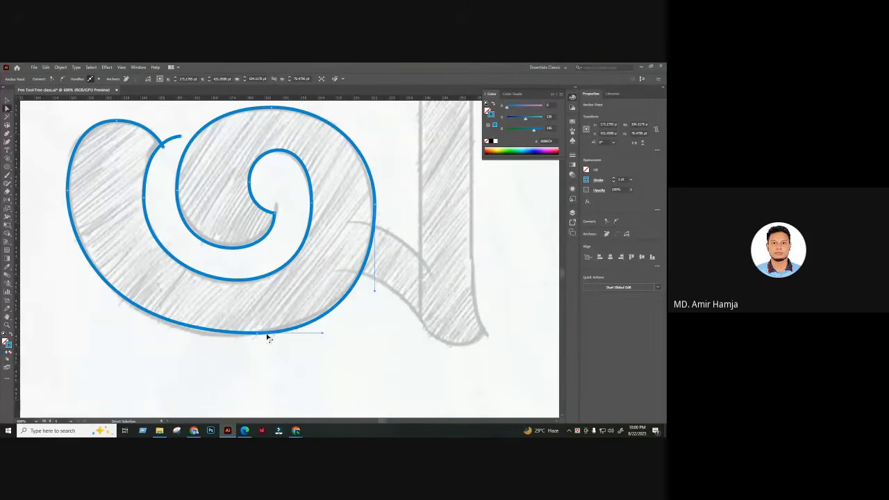
- Move the outer curve's bottom anchor slightly left and shorten its left handle to fit the lower-left edge
mouse_move(257, 334)
mouse_down()
mouse_move(273, 338)
mouse_move(252, 338)
mouse_up()
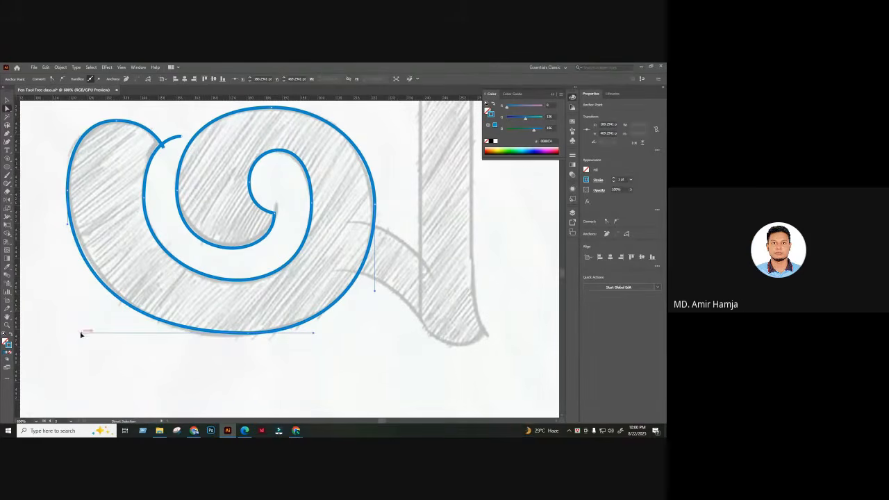
drag(82, 335, 93, 333)
click(121, 218)
drag(121, 218, 167, 292)
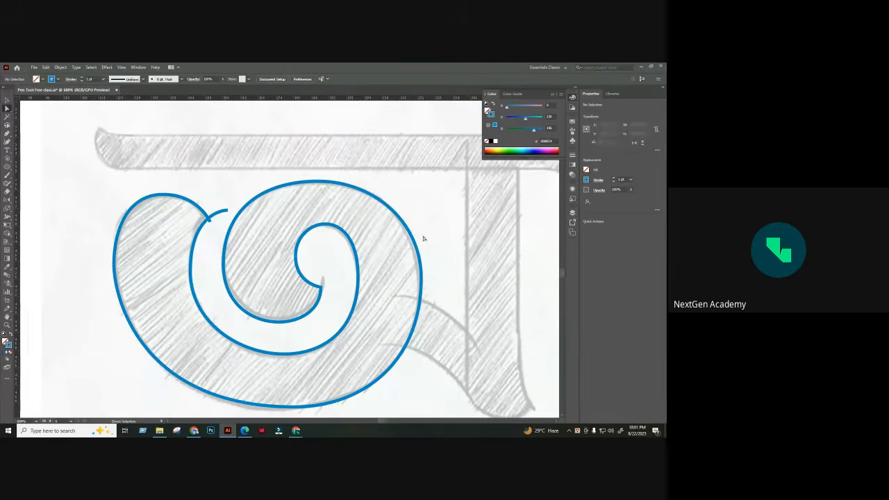
- Examine the anchors and handles along the outline's top-left and left edge, and compare the whole traced spiral with the sketch
click(187, 206)
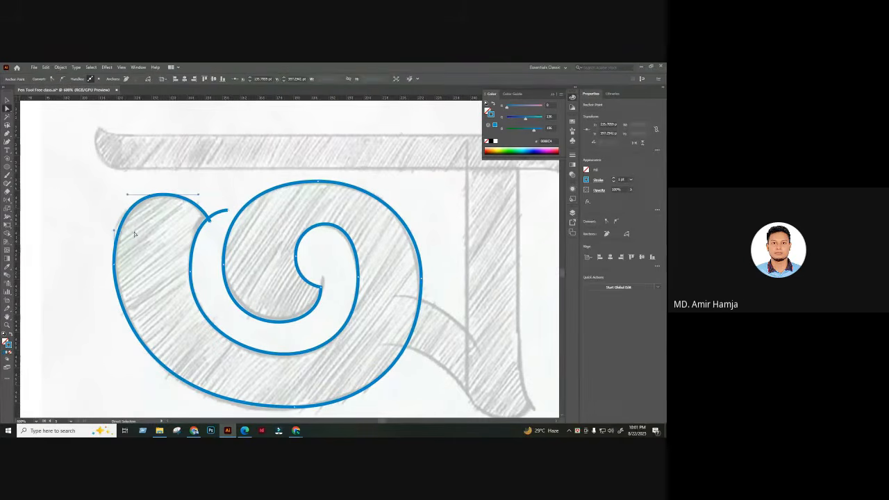
click(111, 264)
scroll(112, 292, down, 2)
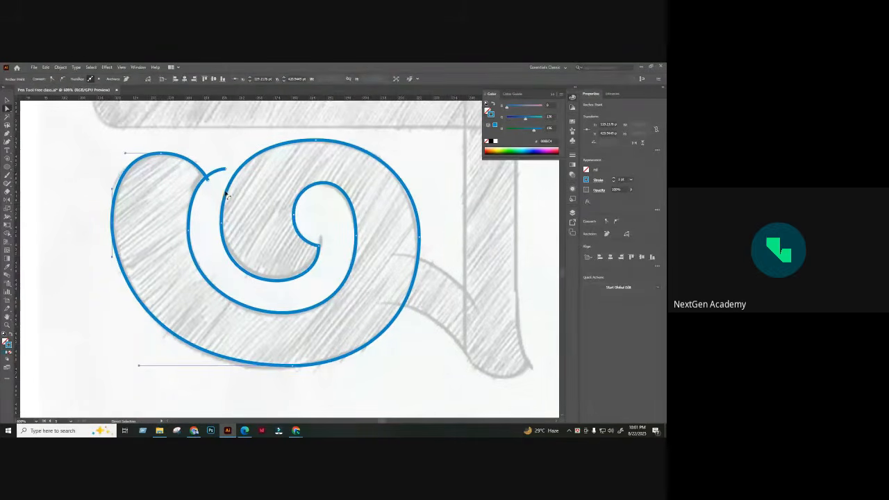
click(165, 184)
click(111, 258)
click(117, 286)
scroll(391, 208, up, 2)
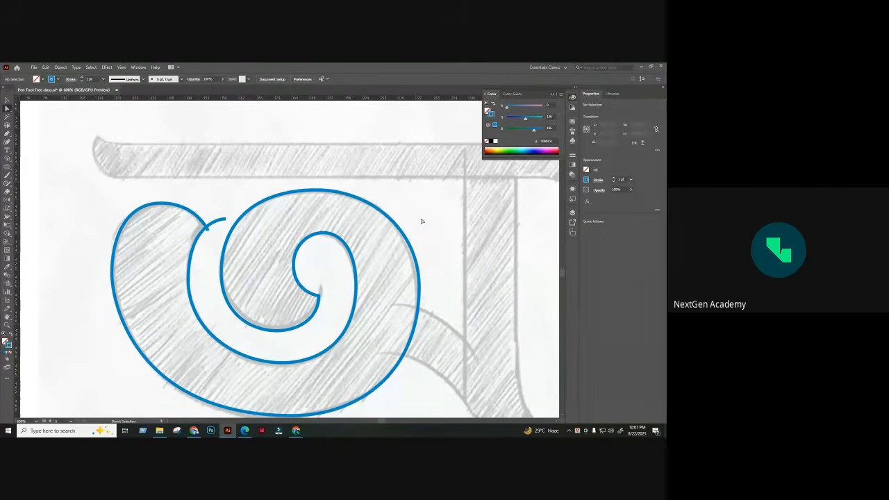
scroll(410, 229, down, 3)
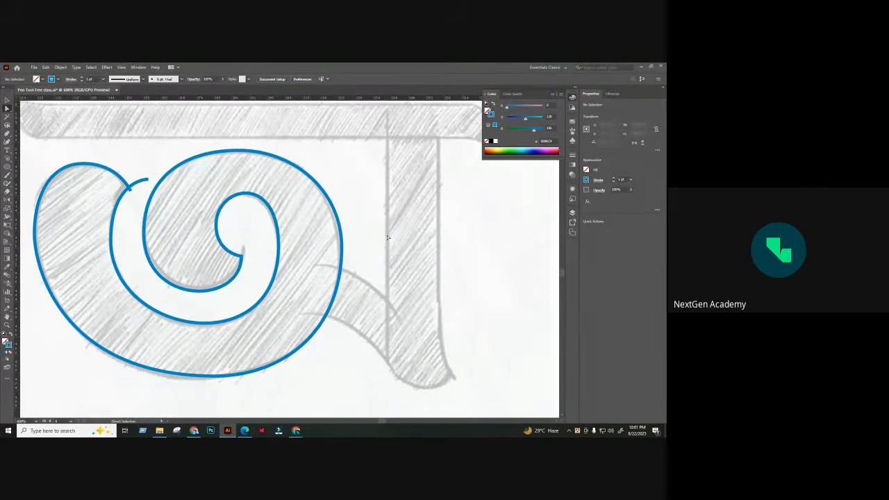
key(ctrl+minus)
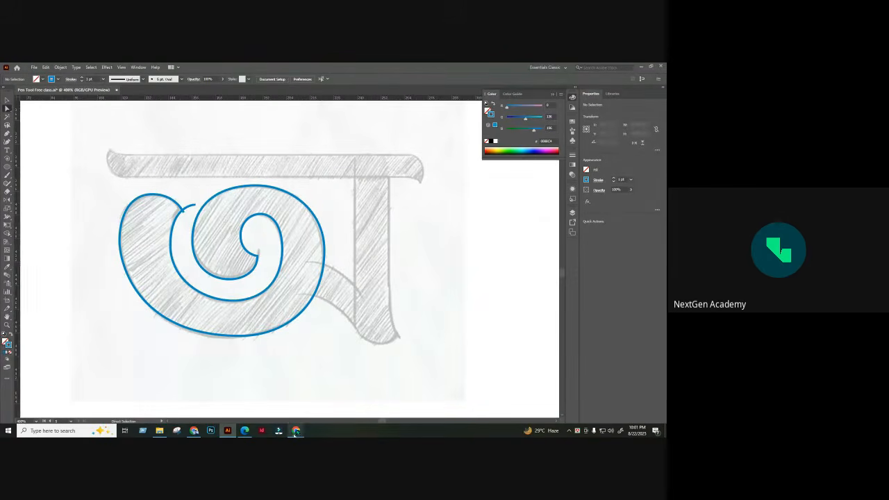
- Switch to the Google Meet call, admit the waiting participant, and return to Illustrator
click(320, 392)
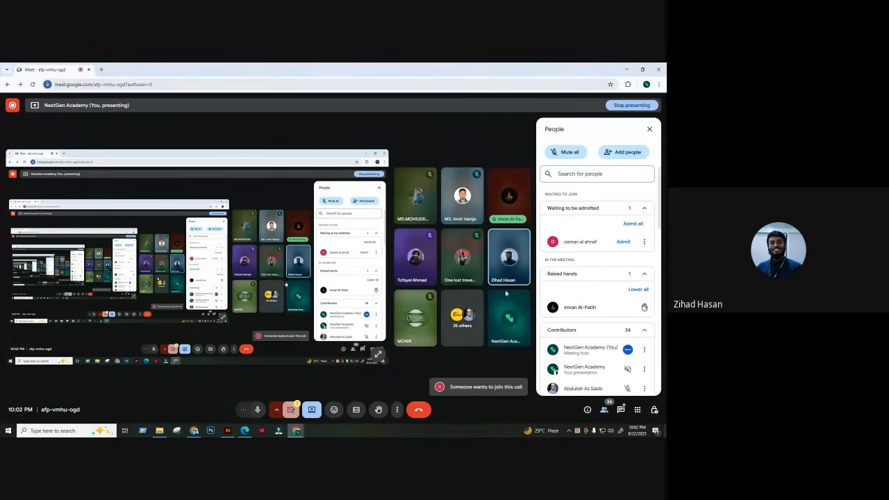
click(623, 242)
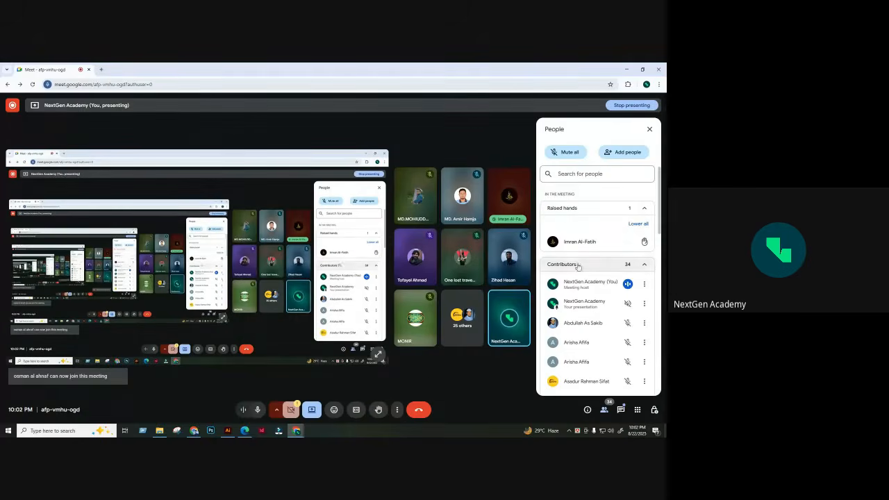
click(227, 430)
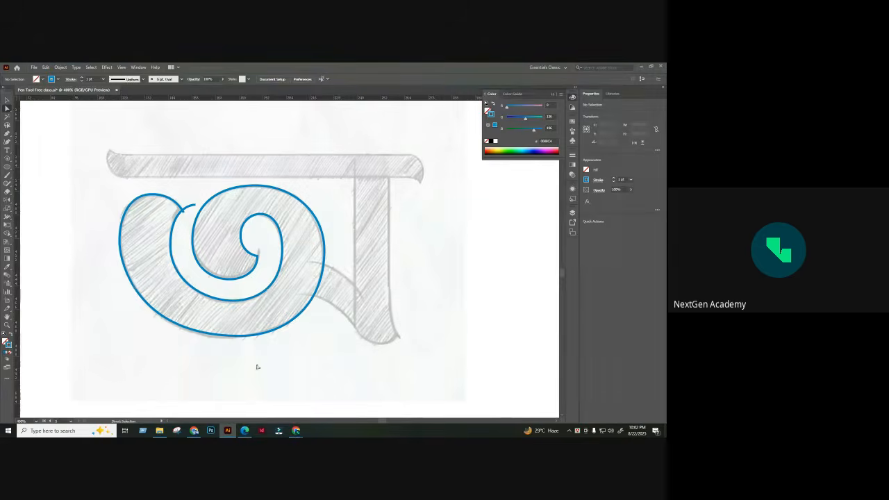
- Try moving the right-edge anchor of the spiral's outer curve slightly inward
click(325, 252)
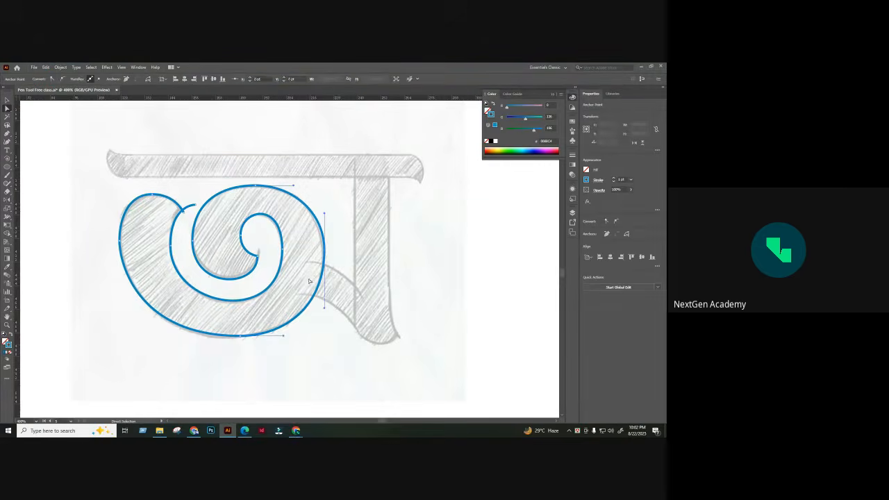
drag(327, 251, 322, 257)
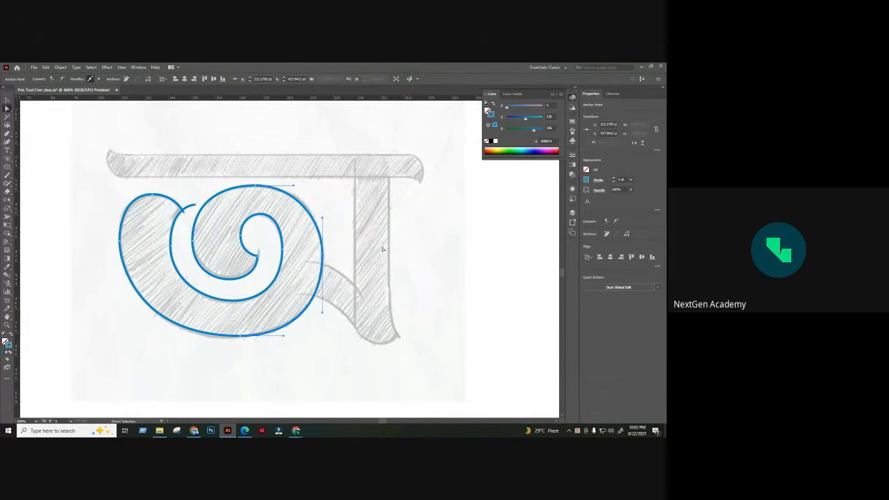
key(v)
click(417, 255)
key(ctrl+minus)
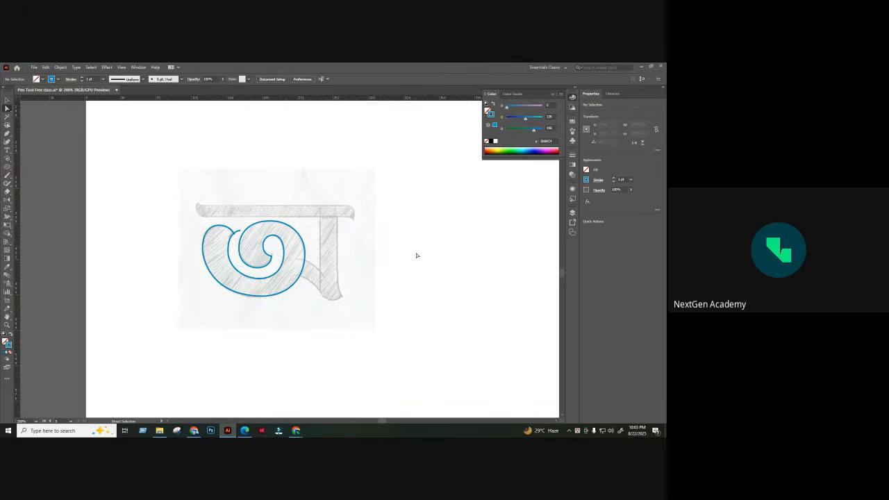
key(ctrl+equal)
key(ctrl+equal)
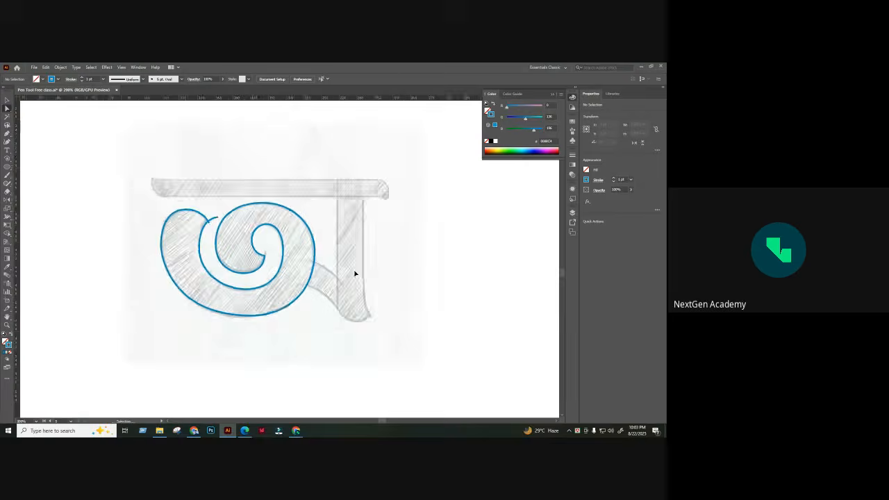
- Try shifting the bottom anchor of the spiral's outer curve to the left
mouse_move(241, 336)
mouse_down()
mouse_move(232, 337)
mouse_move(254, 340)
mouse_move(231, 339)
mouse_up()
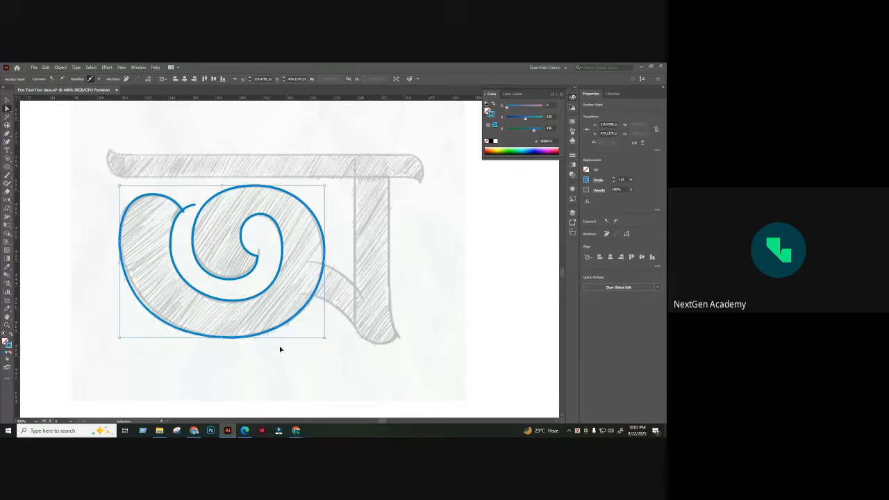
ctrl+click(308, 350)
scroll(367, 246, up, 1)
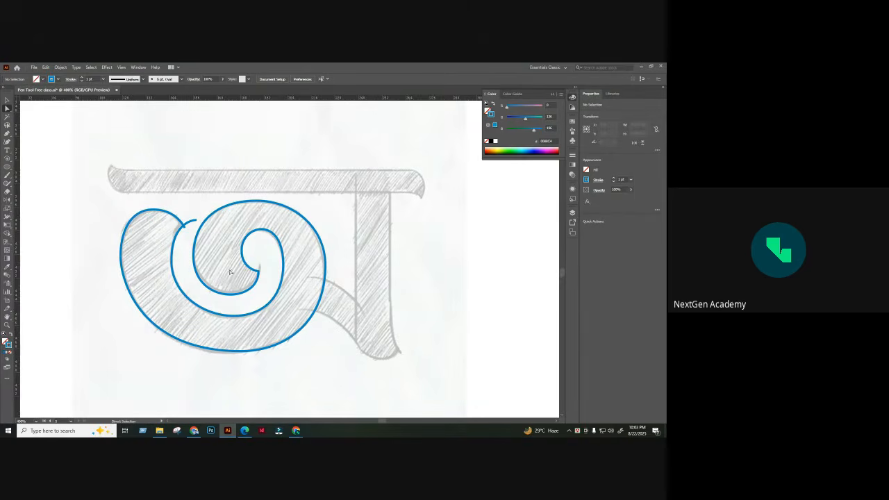
- Slightly shorten the left handle of the spiral's top anchor to refine the upper-left curve
click(227, 216)
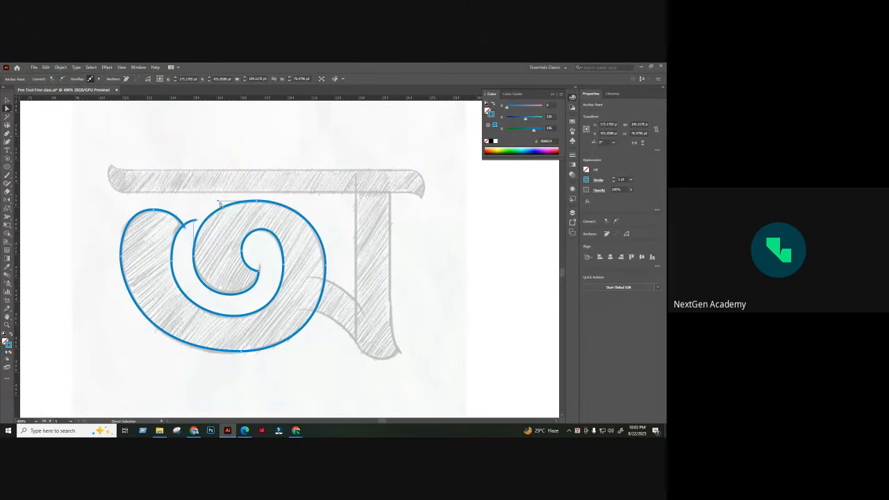
drag(219, 201, 223, 202)
click(287, 189)
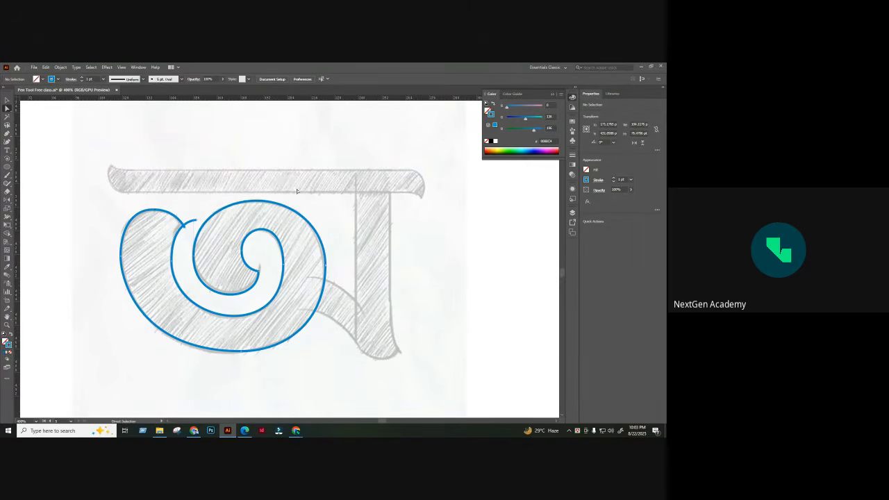
drag(327, 211, 339, 226)
drag(349, 258, 330, 217)
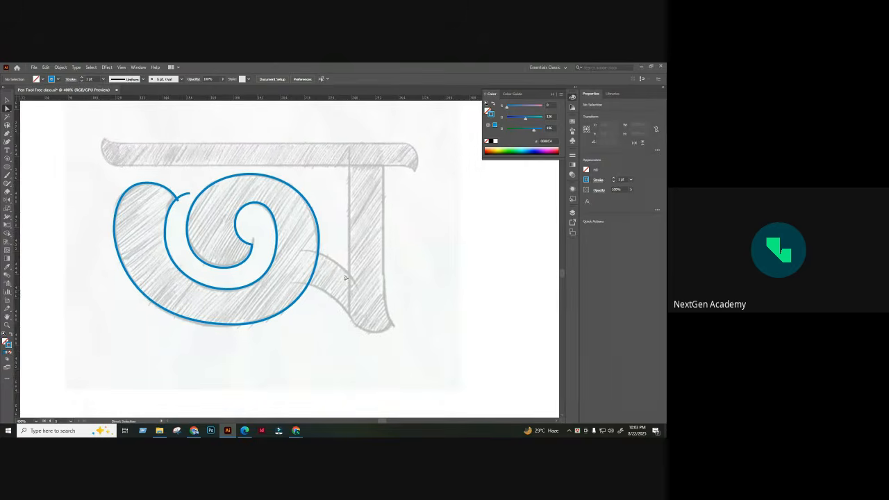
- Trace the upper edge of the connecting stroke from the spiral into the vertical stem as a curved Pen path, redoing its end anchor
click(7, 133)
drag(312, 251, 346, 250)
drag(362, 282, 363, 301)
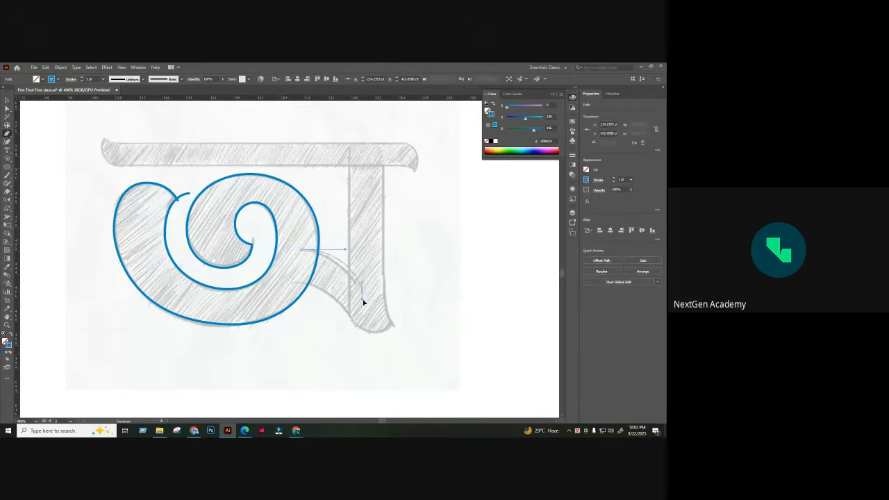
key(ctrl+z)
click(361, 299)
key(ctrl+z)
click(361, 298)
key(ctrl+plus)
key(ctrl+plus)
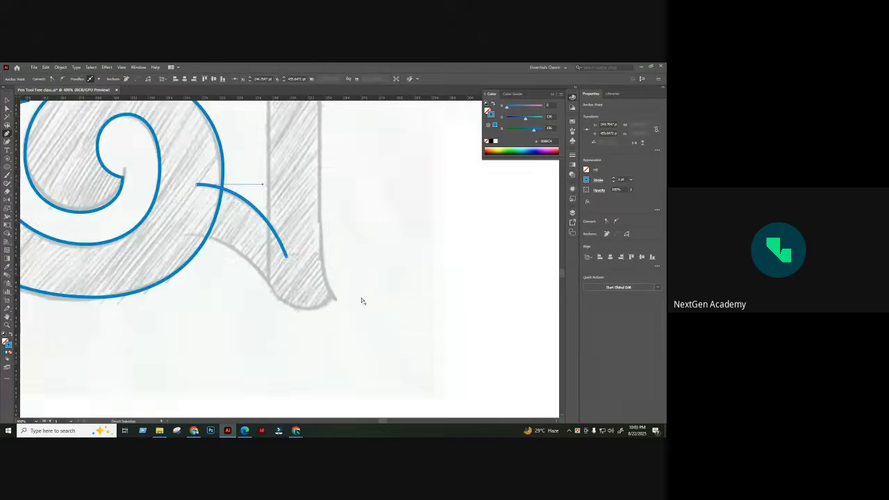
key(ctrl+z)
drag(293, 263, 337, 283)
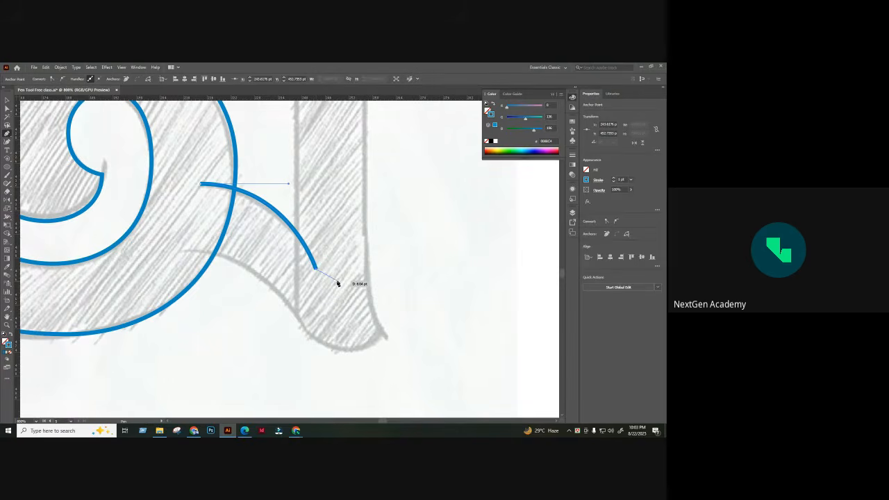
- Redo the end anchor of the connecting stroke's upper curve, placing it lower inside the vertical stem
key(ctrl+z)
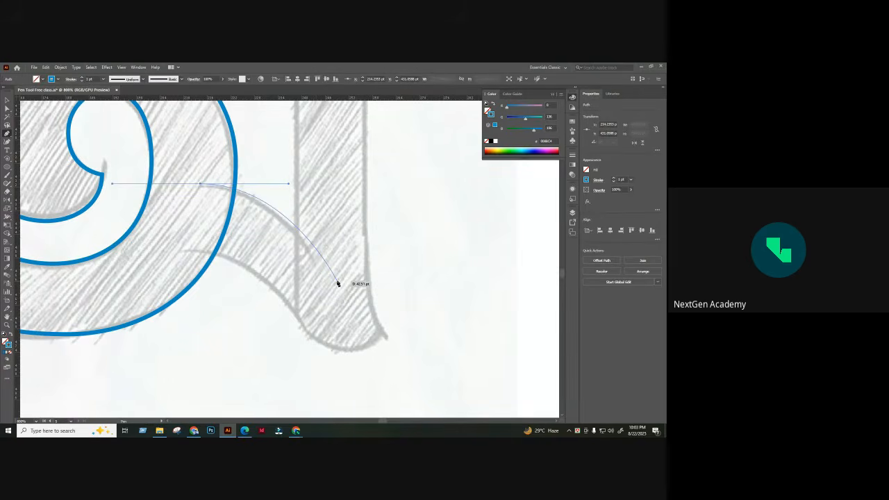
drag(310, 292, 324, 283)
key(ctrl+z)
key(ctrl+z)
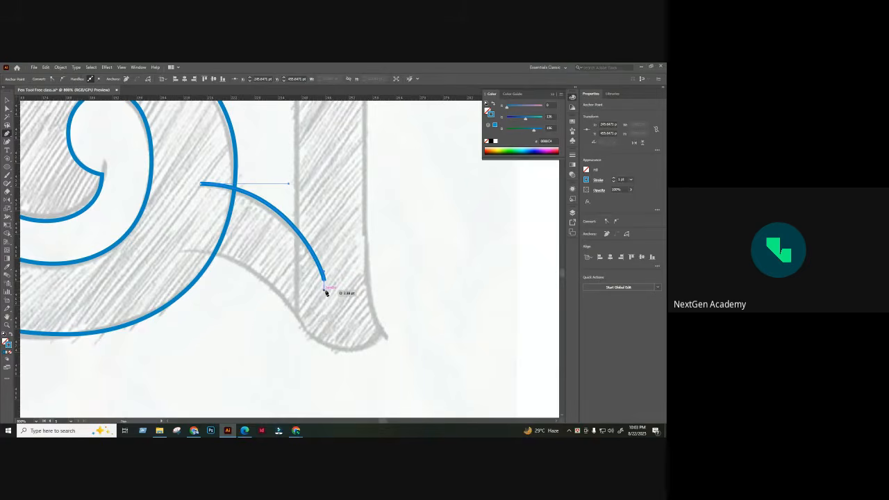
- Try pulling the upper handle of the connecting stroke's end anchor far upward to reshape the curve
ctrl+click(314, 286)
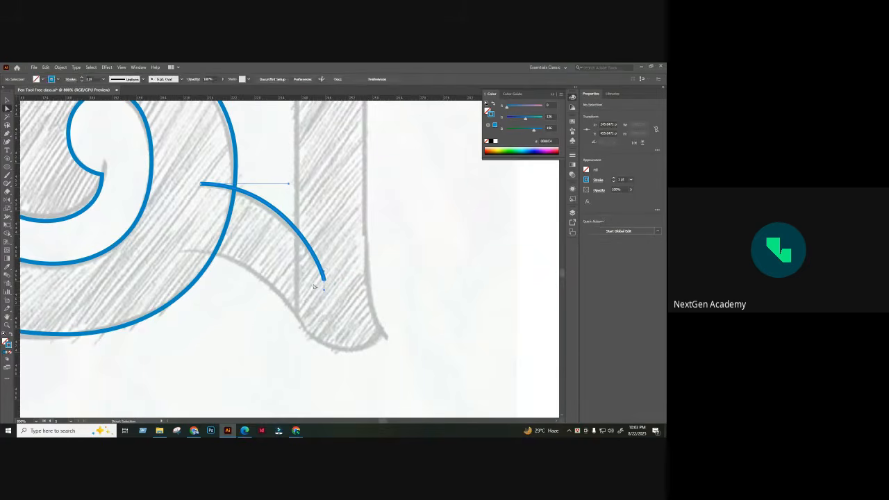
click(323, 281)
drag(323, 272, 321, 145)
key(ctrl+z)
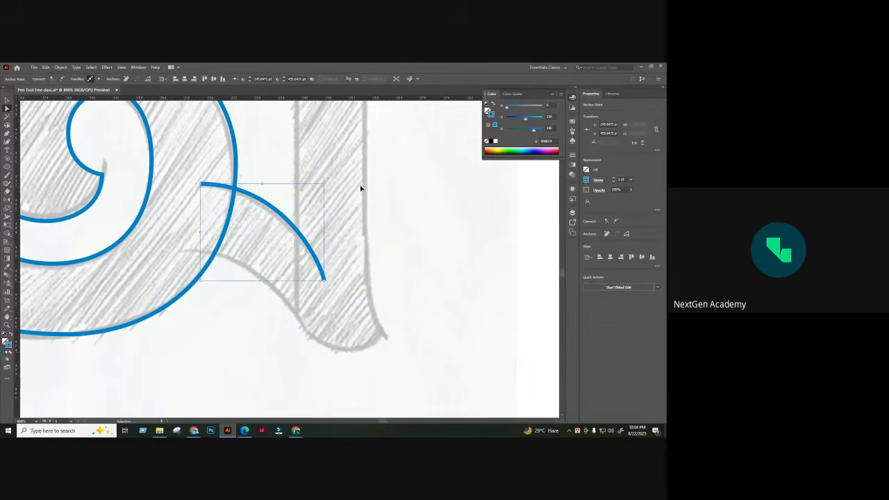
- Select the connecting stroke's upper and lower curves and join their open ends inside the spiral
click(361, 188)
click(7, 109)
key(v)
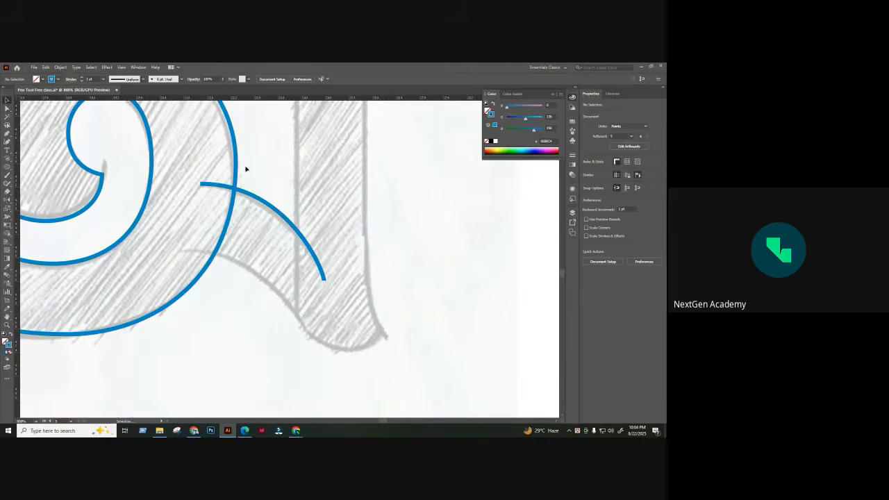
drag(255, 200, 241, 264)
right_click(263, 212)
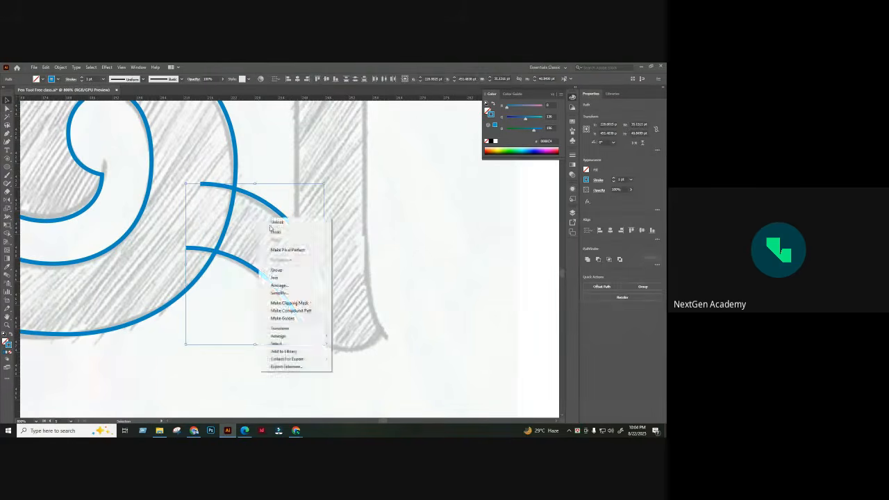
click(285, 275)
click(369, 249)
- Draw the stem's left edge as a straight vertical Pen path from inside the headline bar down to the foot
drag(369, 248, 303, 200)
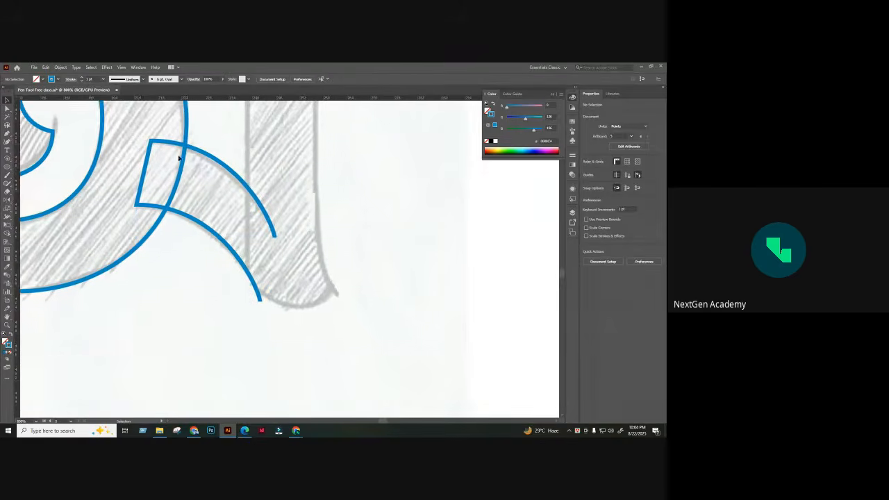
scroll(286, 234, up, 3)
key(ctrl+minus)
key(ctrl+minus)
key(ctrl+minus)
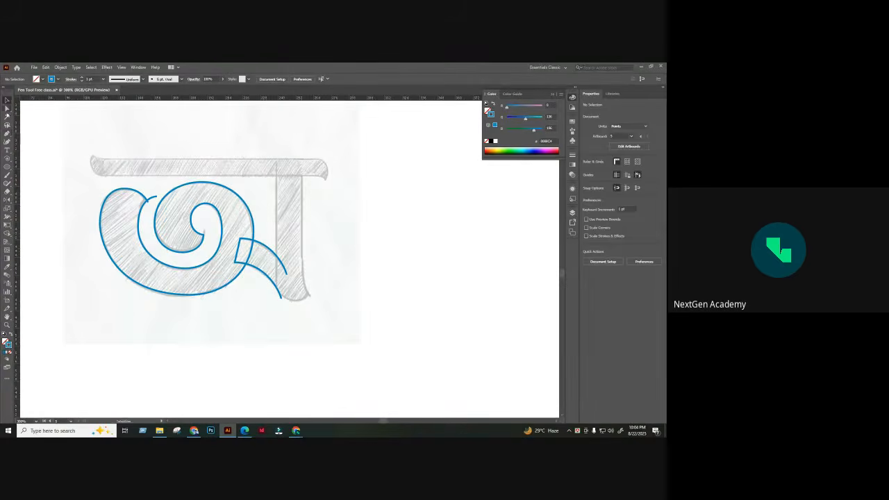
key(p)
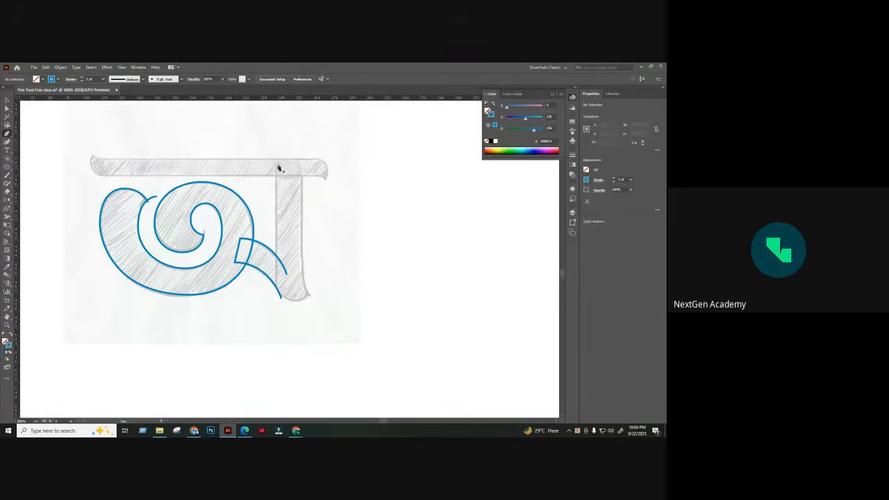
click(277, 168)
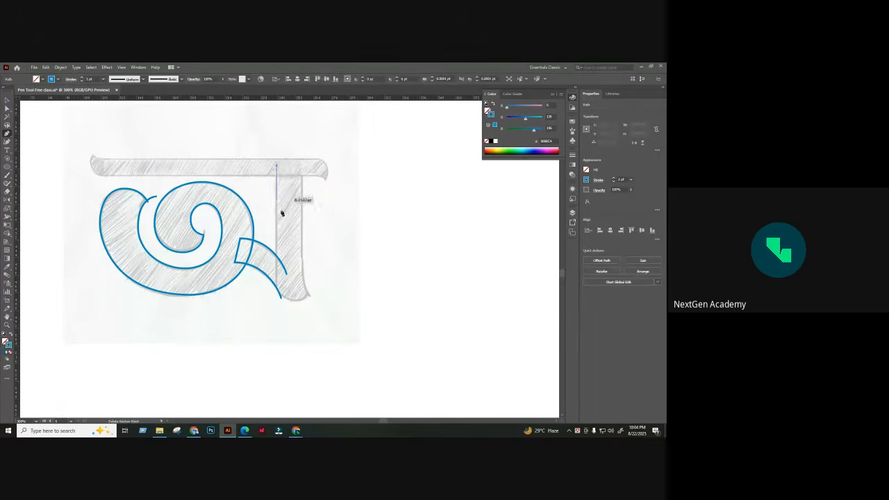
click(278, 290)
- Continue the stem path around the rounded foot to its right tip and make that tip a corner
key(ctrl+plus)
key(ctrl+plus)
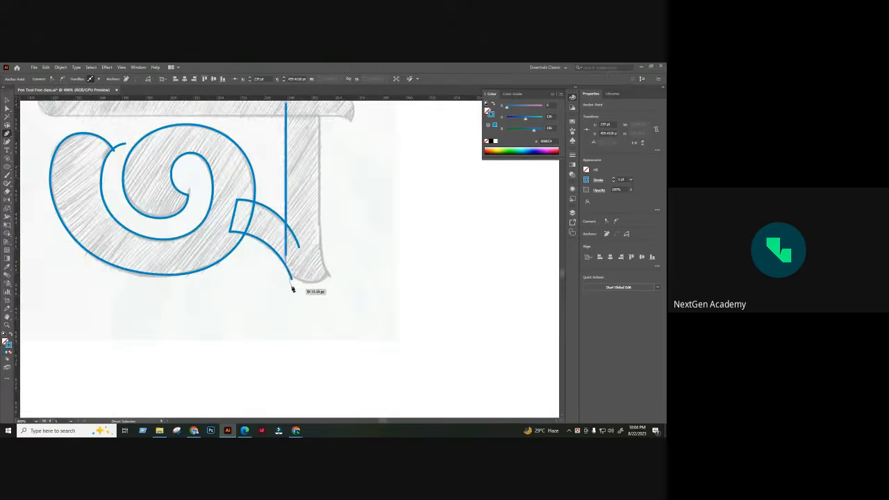
key(ctrl+plus)
key(ctrl+plus)
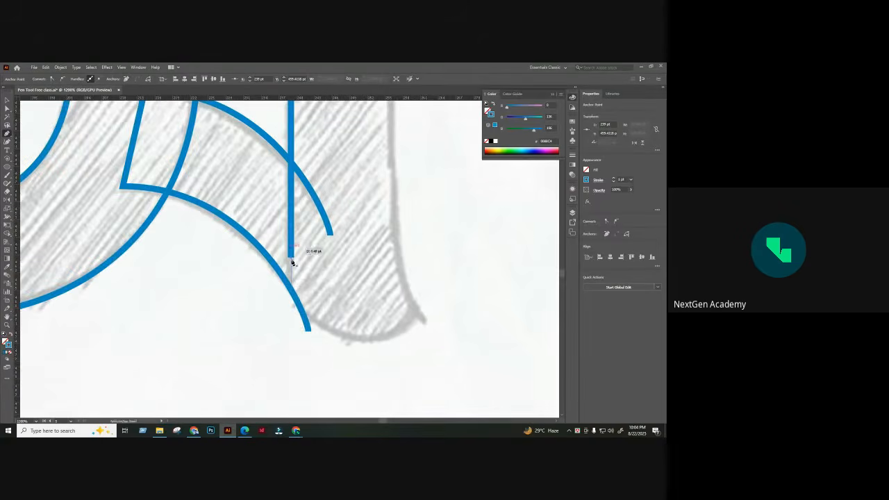
drag(348, 322, 236, 336)
drag(304, 333, 307, 244)
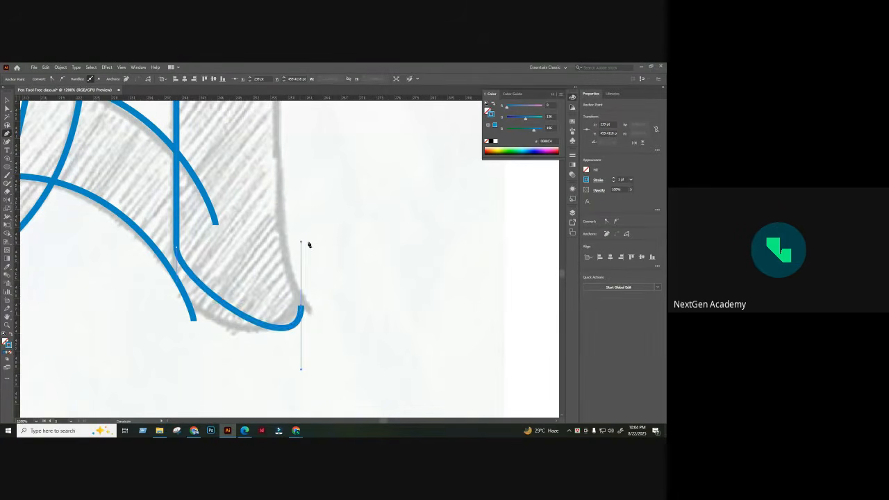
click(301, 307)
- Trace the stem's right edge up into the headline bar and close the path at its starting anchor
drag(278, 199, 284, 329)
drag(287, 286, 290, 175)
scroll(288, 188, up, 5)
click(288, 205)
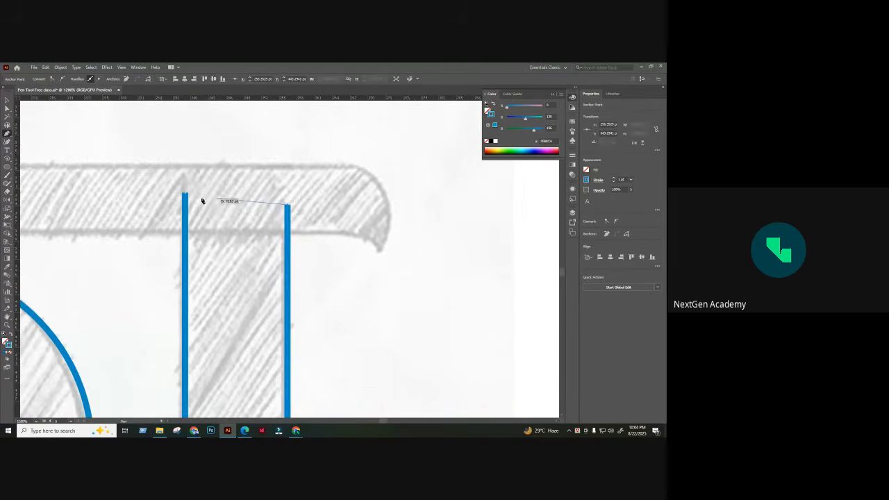
click(185, 193)
- Shorten the left handle of the stem foot's right-tip anchor so the right edge follows the sketch
drag(329, 339, 306, 198)
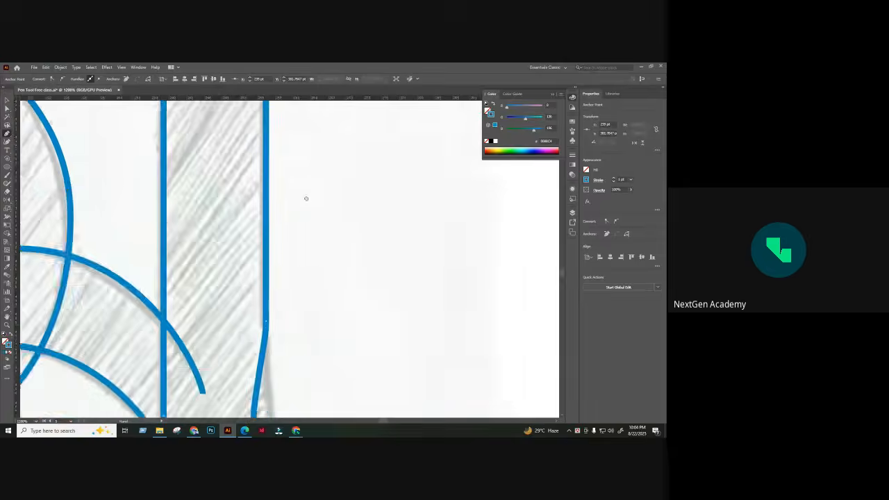
drag(304, 367, 283, 193)
click(7, 110)
click(280, 245)
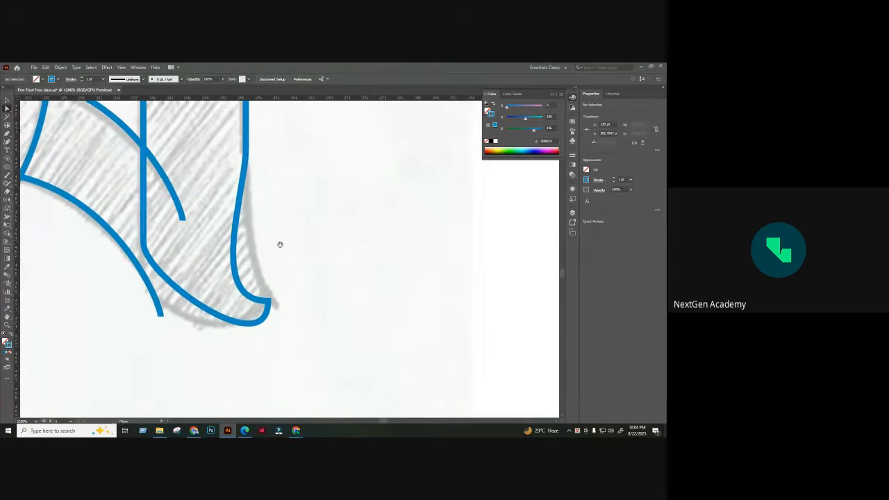
drag(280, 244, 316, 273)
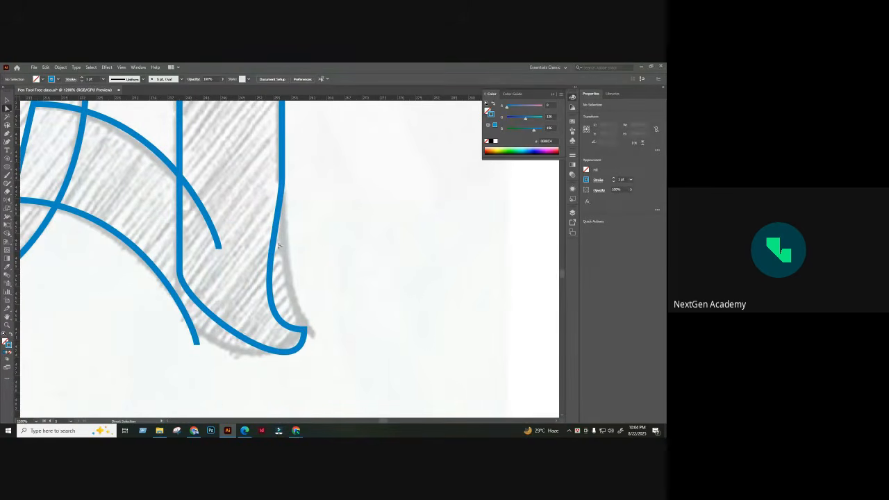
click(309, 325)
drag(248, 331, 278, 318)
- Lengthen the foot's left handle downward and move the right-tip anchor up and slightly left to fit the sketched bottom curve
scroll(342, 294, down, 1)
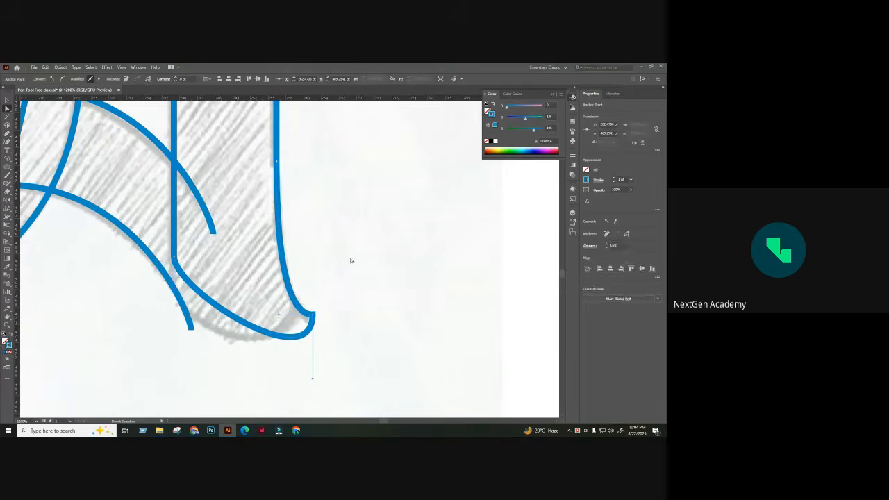
scroll(331, 260, down, 1)
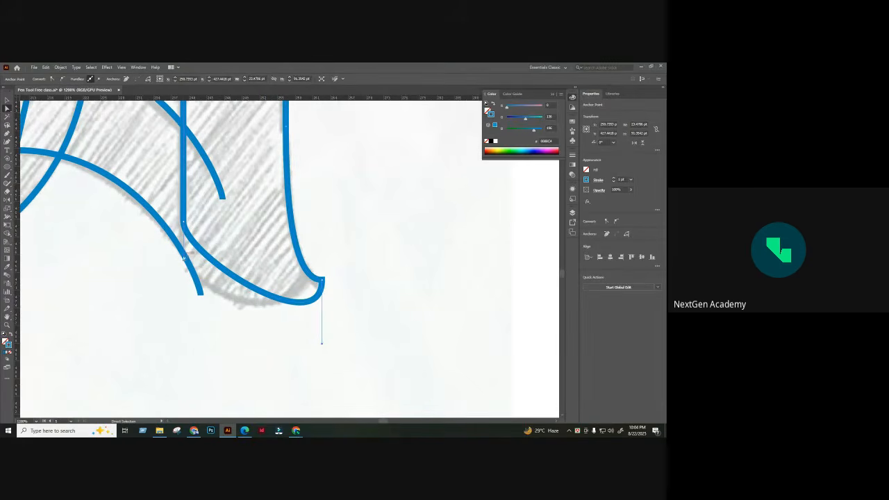
drag(184, 258, 184, 339)
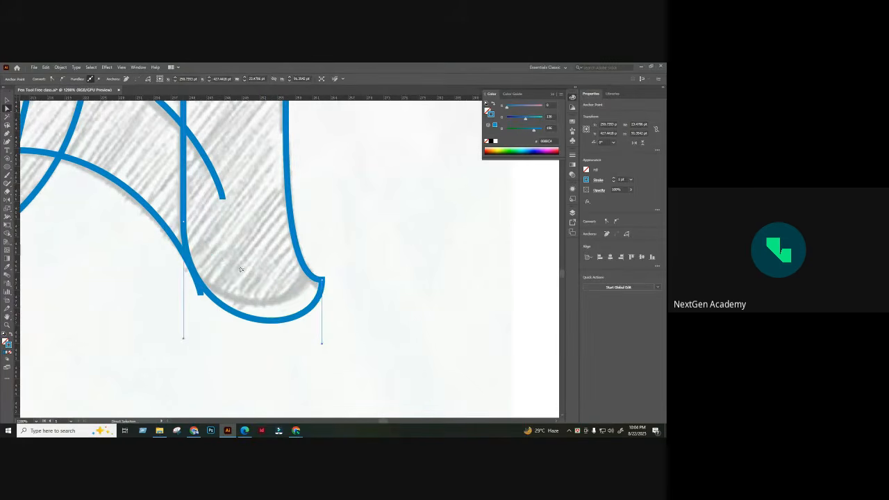
click(241, 270)
click(323, 281)
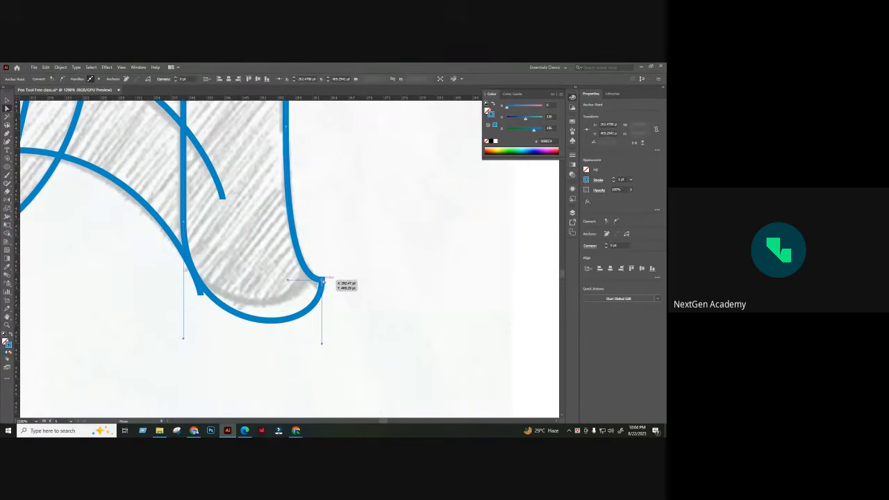
drag(322, 281, 316, 260)
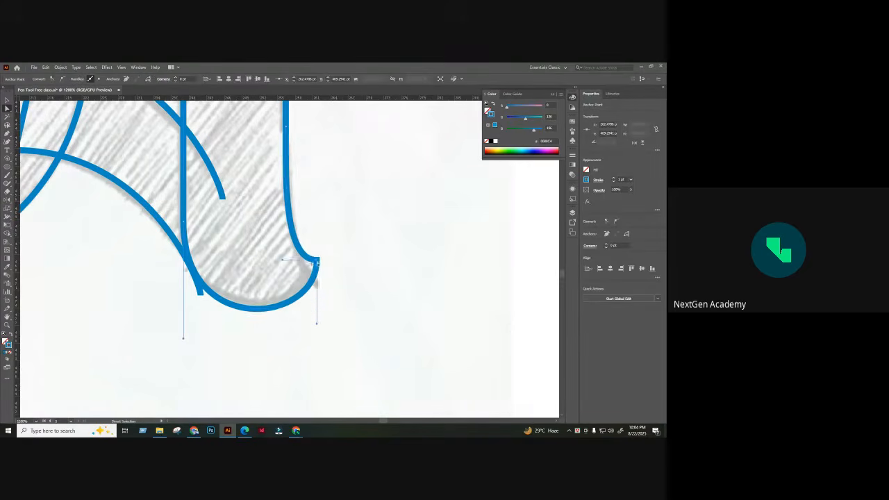
click(337, 220)
- Move the lower end anchor of the connecting stroke up onto the stem's left edge and adjust its curve
scroll(333, 290, up, 3)
scroll(259, 331, left, 2)
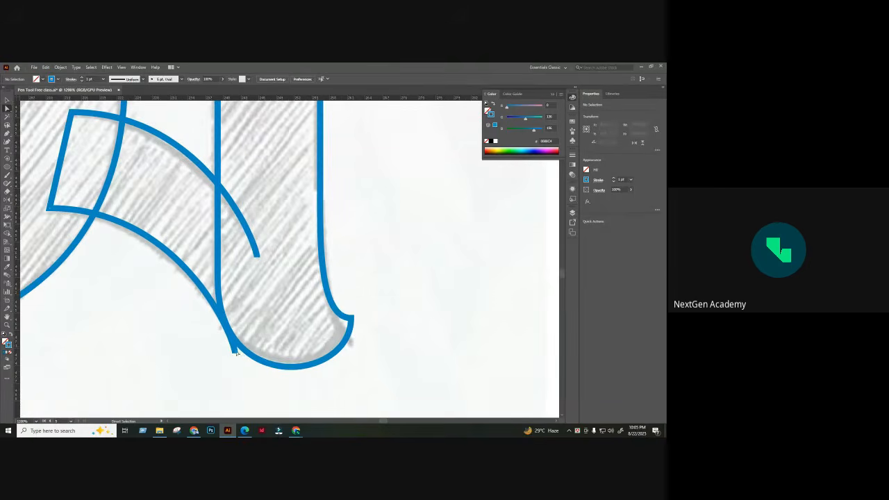
mouse_move(236, 353)
mouse_down()
mouse_move(240, 337)
mouse_move(219, 282)
mouse_up()
drag(182, 210, 151, 208)
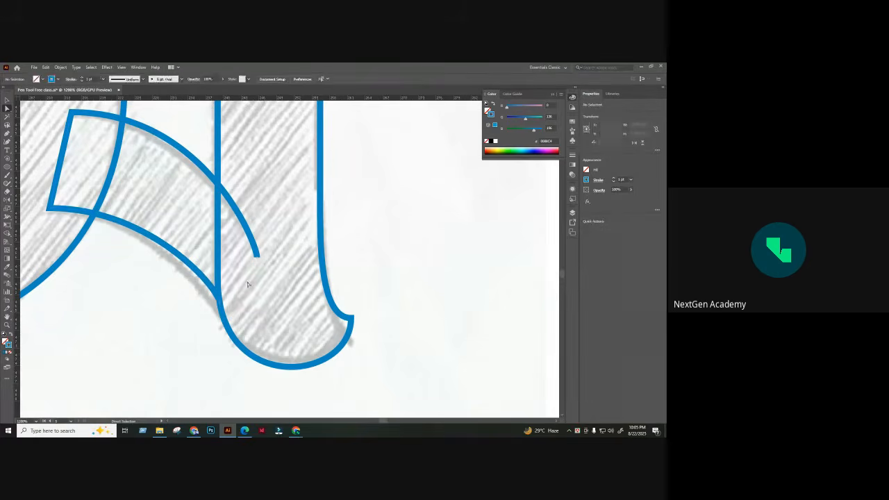
- Close the connecting stroke's path with a straight Pen segment between its two open ends inside the stem, and deselect it
click(257, 254)
click(7, 134)
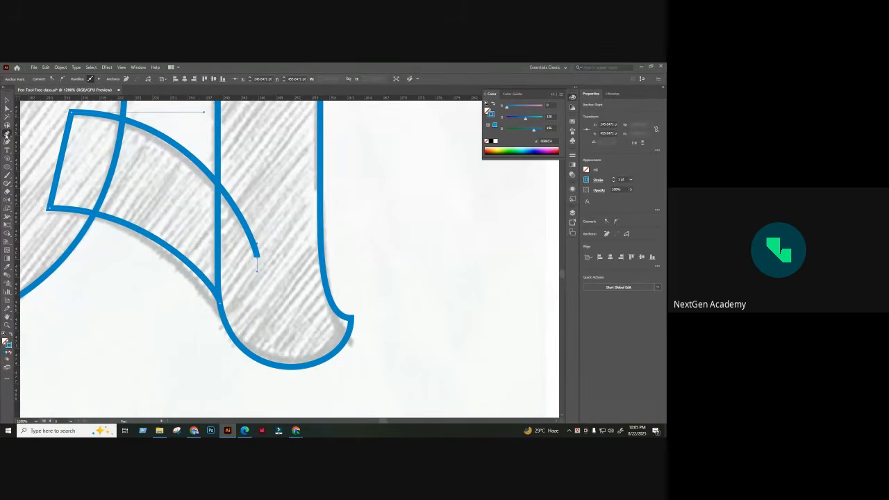
click(220, 299)
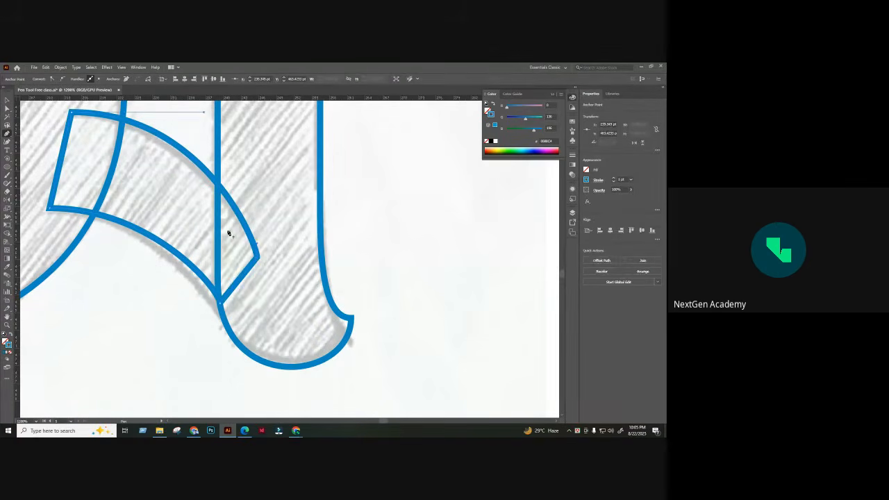
key(v)
click(458, 234)
- Try moving the stem outline to the right, off the sketch, and undo the move
scroll(373, 273, down, 3)
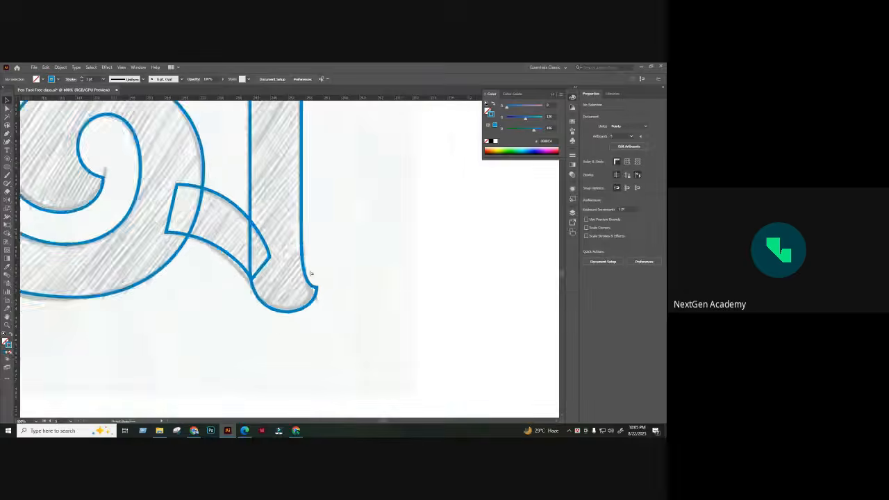
drag(313, 230, 432, 247)
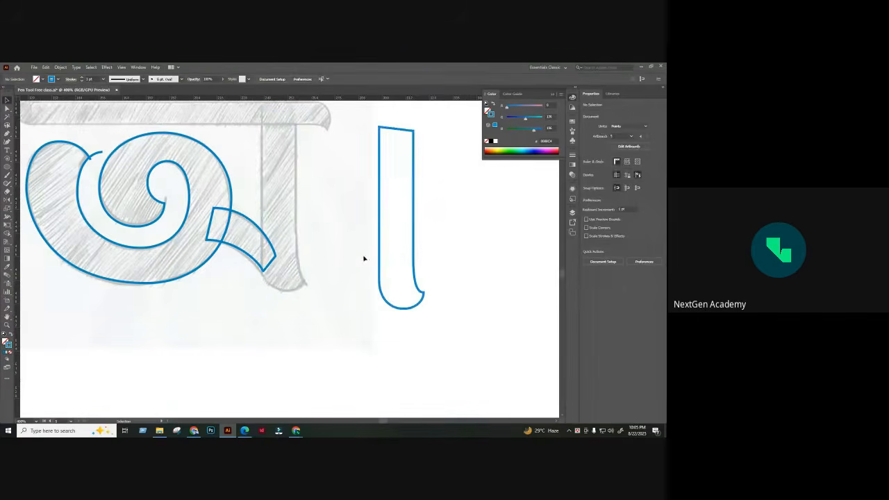
click(471, 300)
key(ctrl+z)
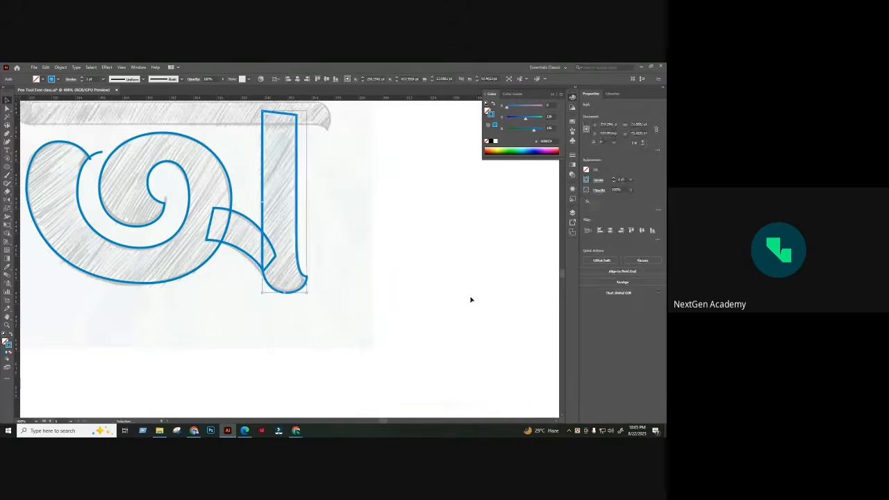
click(470, 299)
mouse_move(248, 285)
mouse_down()
mouse_move(328, 355)
mouse_move(329, 344)
mouse_up()
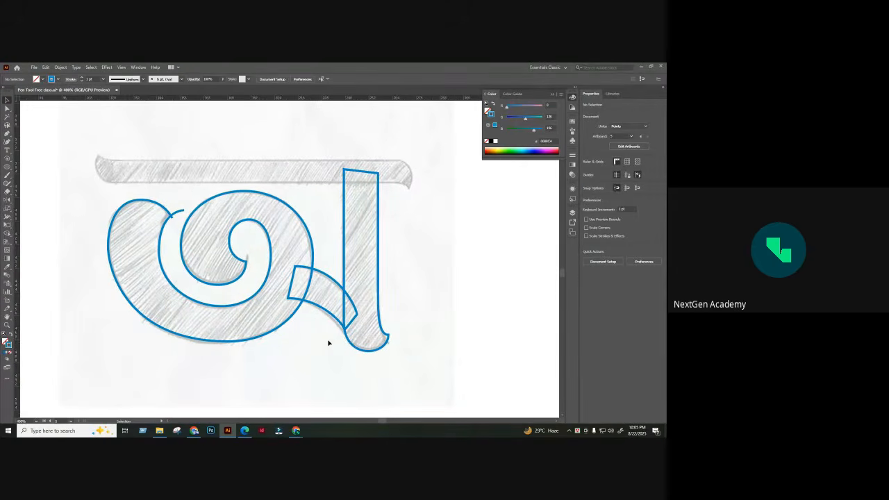
drag(285, 162, 350, 160)
drag(423, 246, 405, 230)
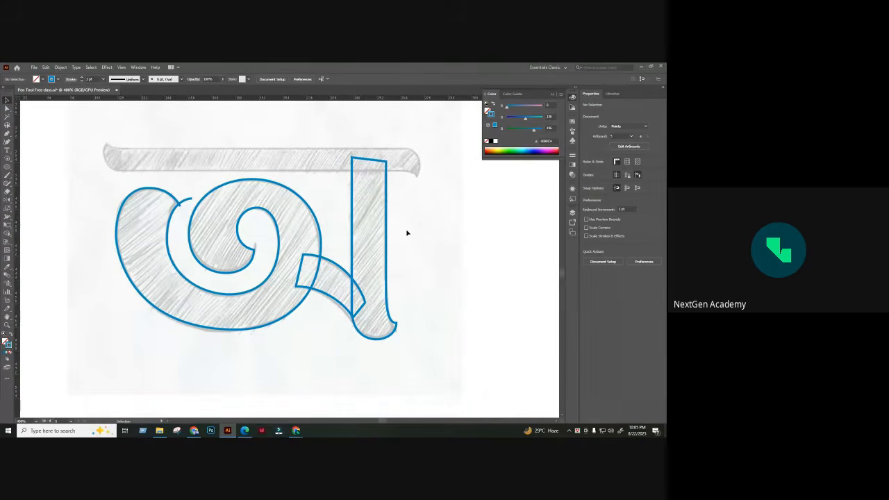
scroll(407, 233, up, 1)
scroll(408, 233, up, 2)
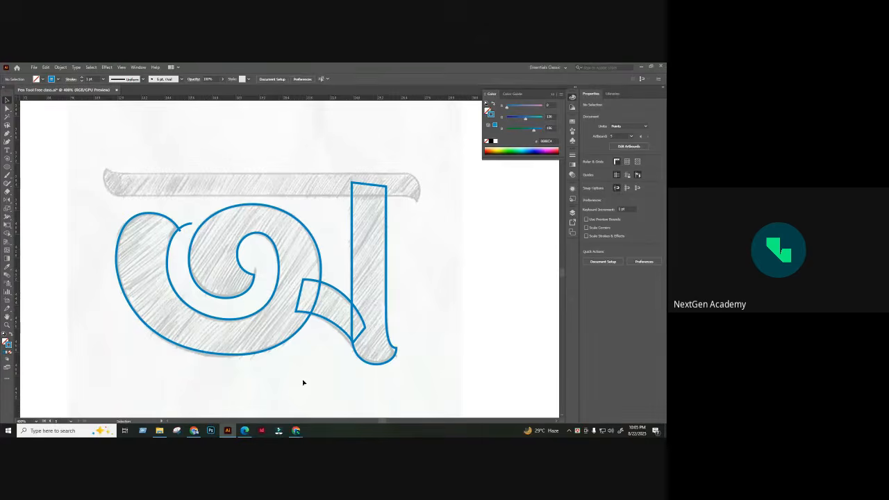
click(256, 392)
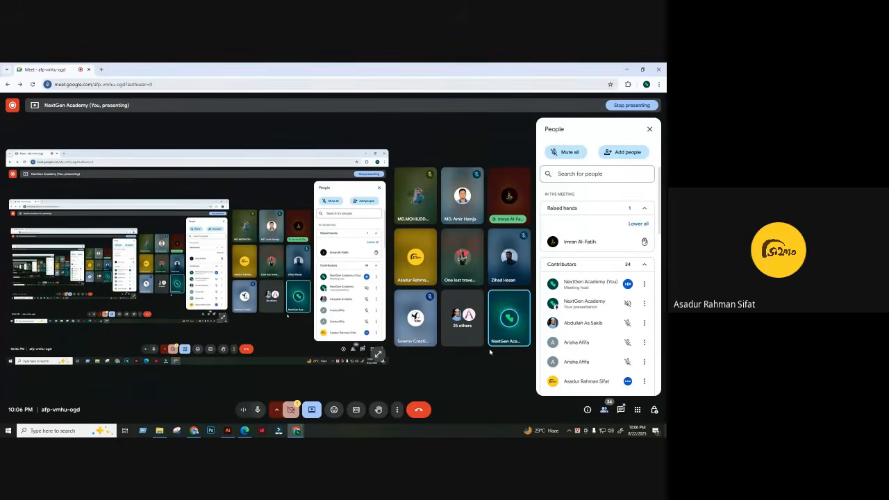
- Switch from Google Meet back to Illustrator and view the whole traced letter on the artboard
click(227, 431)
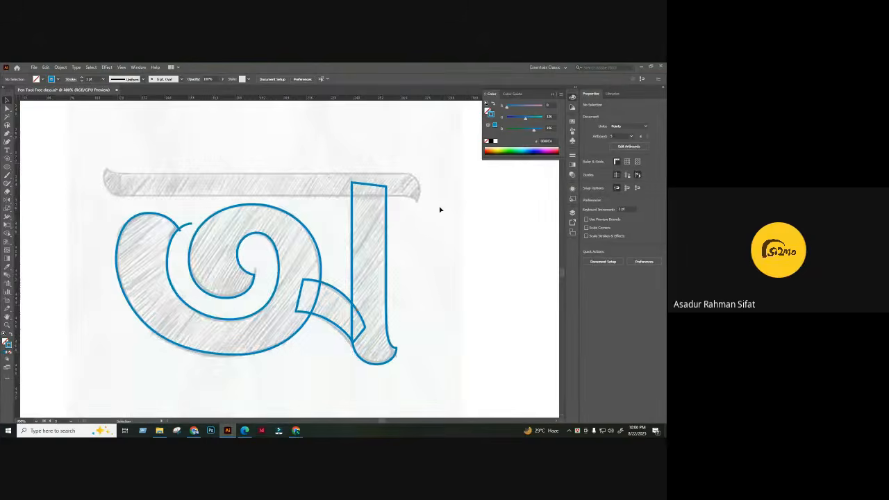
key(ctrl+minus)
key(ctrl+minus)
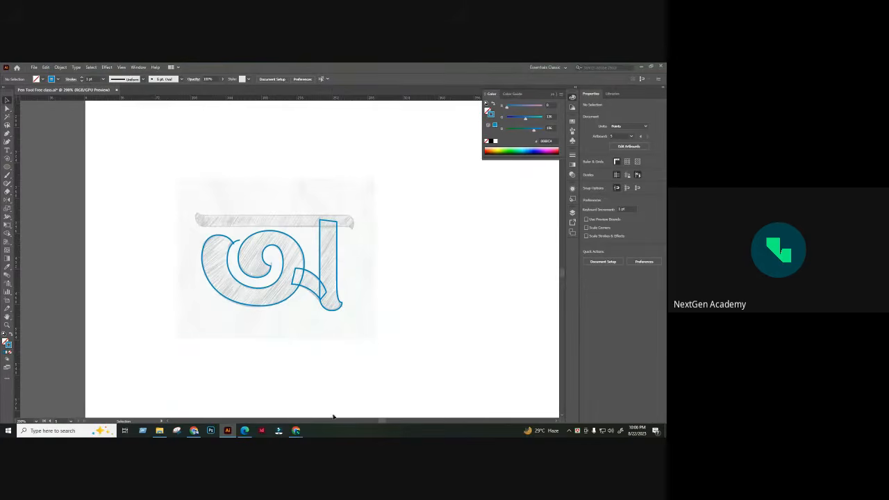
- Check the participants in the Google Meet call and switch back to Illustrator
mouse_move(297, 429)
click(332, 379)
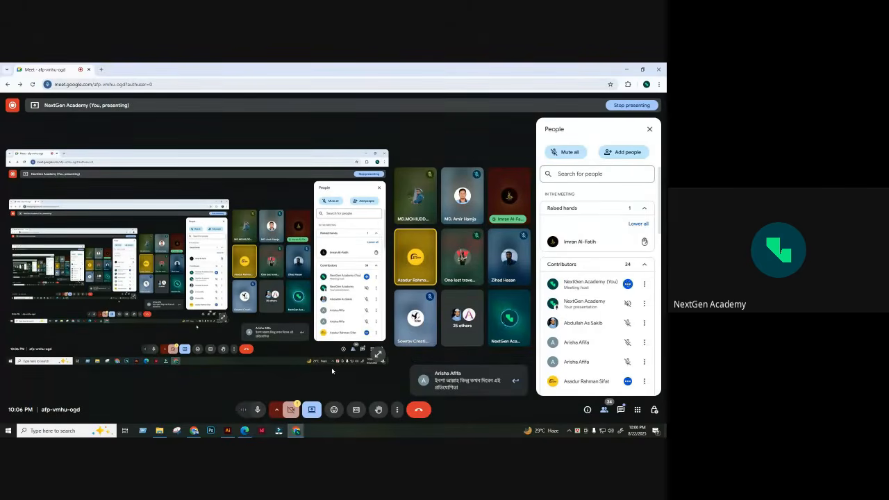
click(228, 431)
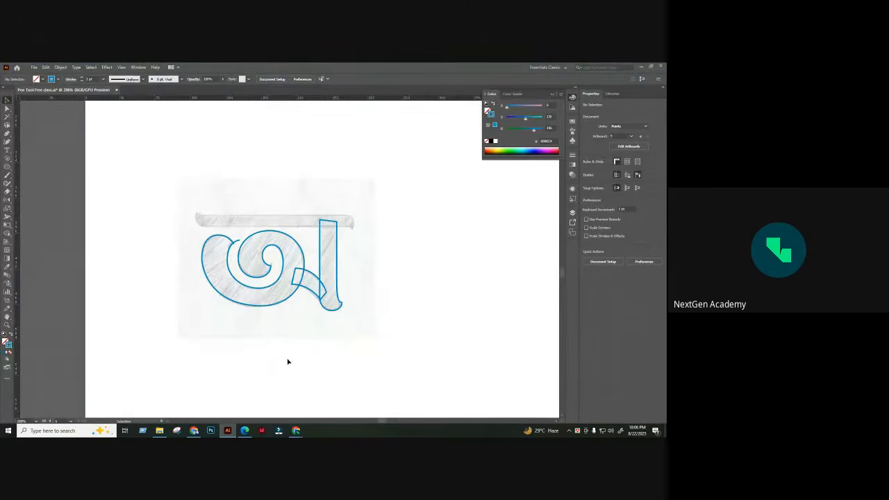
- Duplicate the stem outline and rotate the copy 90° so it lies horizontally above the sketched headline bar
key(ctrl+equal)
key(ctrl+equal)
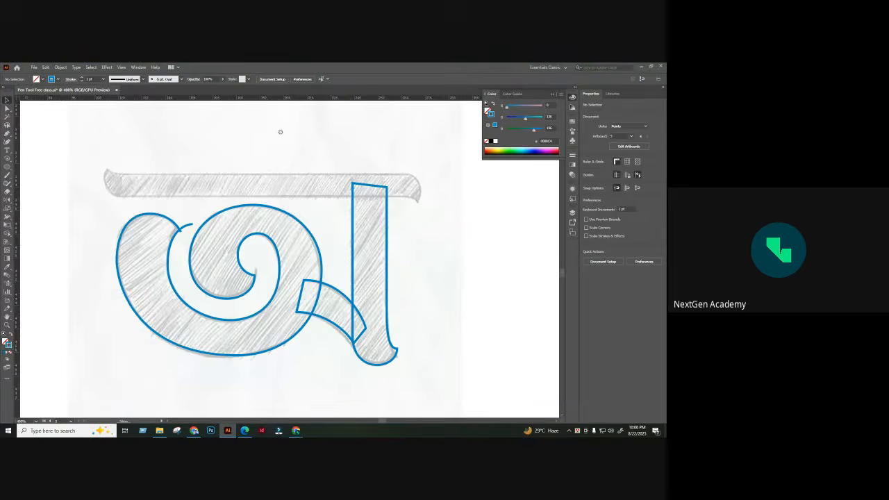
scroll(280, 131, up, 1)
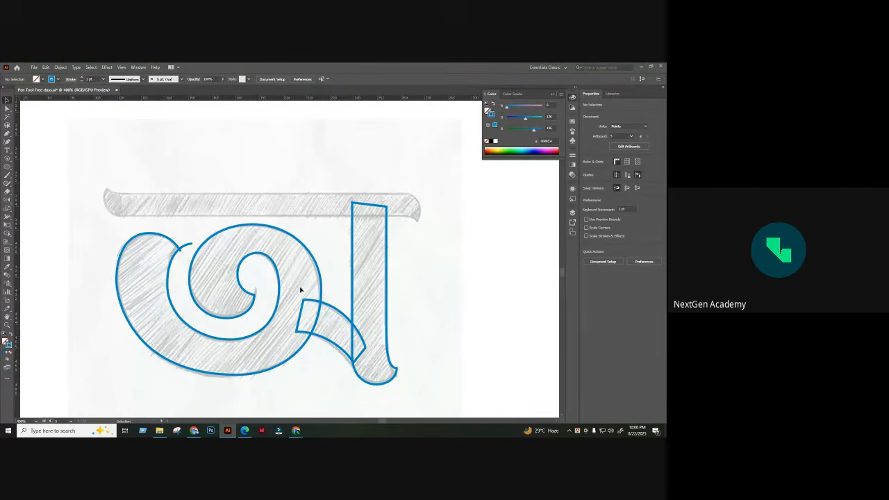
drag(353, 278, 261, 150)
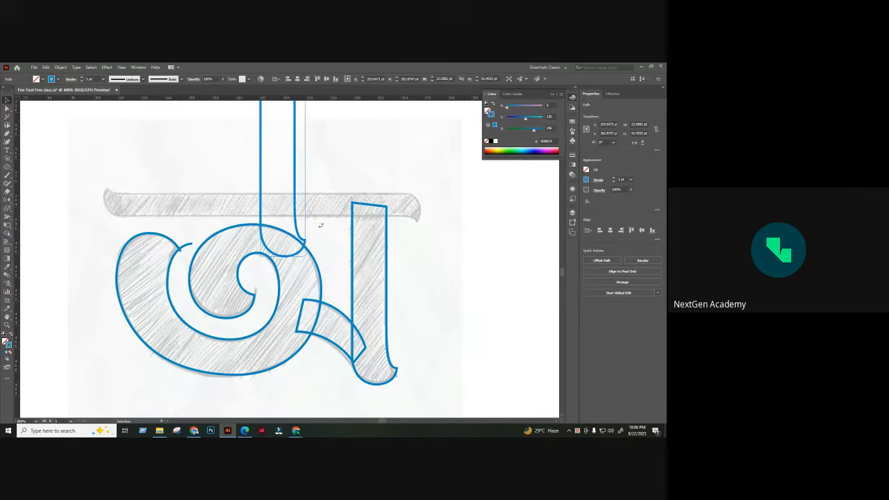
drag(321, 225, 388, 153)
click(380, 140)
scroll(381, 177, up, 2)
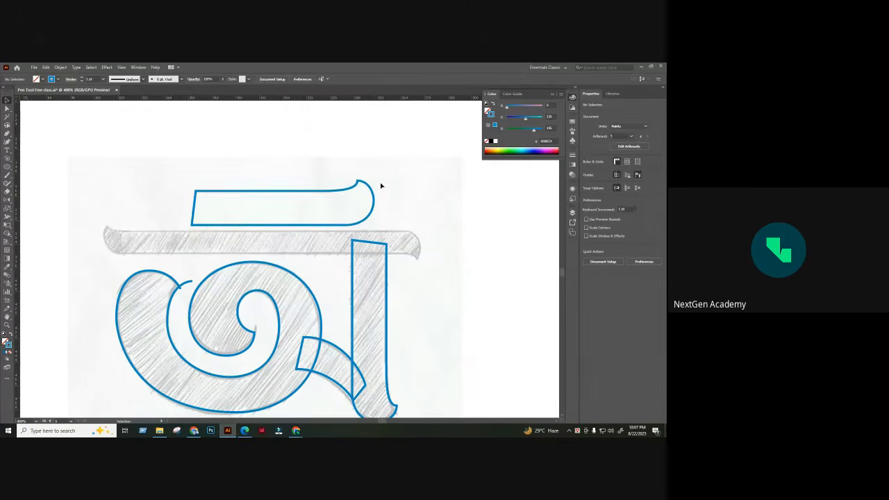
drag(381, 186, 141, 241)
click(7, 200)
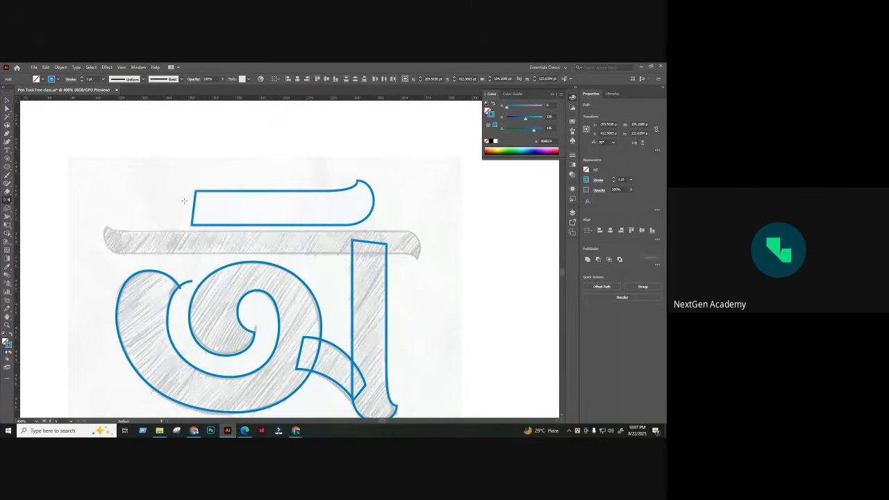
drag(194, 204, 353, 203)
key(ctrl+z)
- Reflect the horizontal stem copy across a vertical axis so its curved foot faces left
ctrl+click(103, 135)
click(7, 108)
key(v)
click(291, 203)
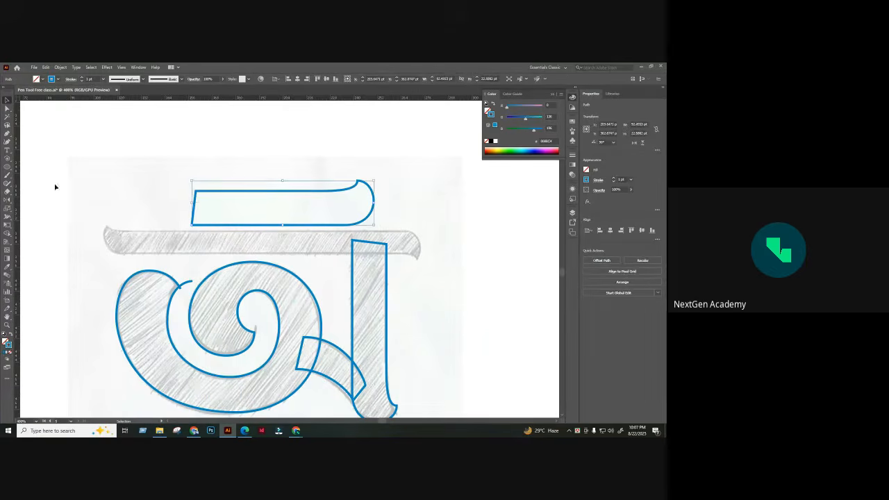
click(26, 201)
drag(175, 197, 341, 187)
click(7, 102)
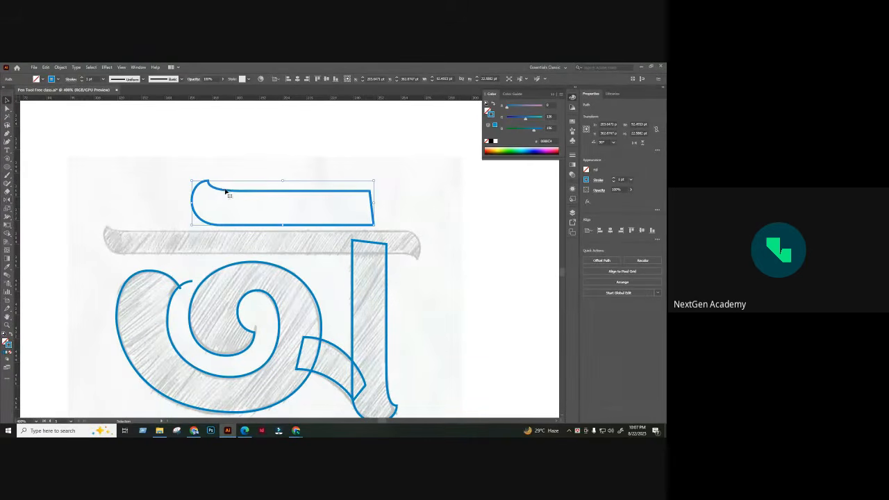
- Move the mirrored piece onto the left end of the sketched headline bar and scale it down to the bar's thickness
drag(226, 193, 137, 223)
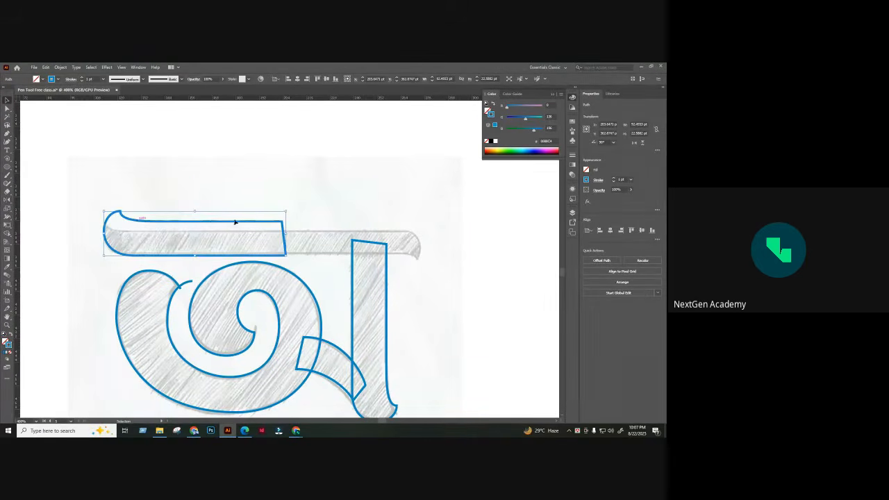
drag(286, 210, 234, 223)
click(288, 193)
scroll(229, 181, down, 2)
- Duplicate the bar piece to the right, rotate the copy 180°, and overlap its flat end with the first piece
drag(214, 176, 434, 182)
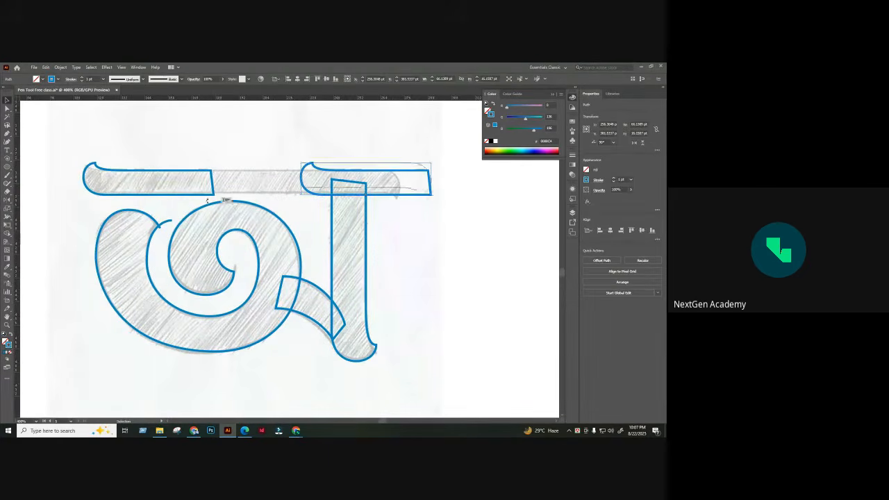
click(313, 159)
drag(316, 167, 221, 173)
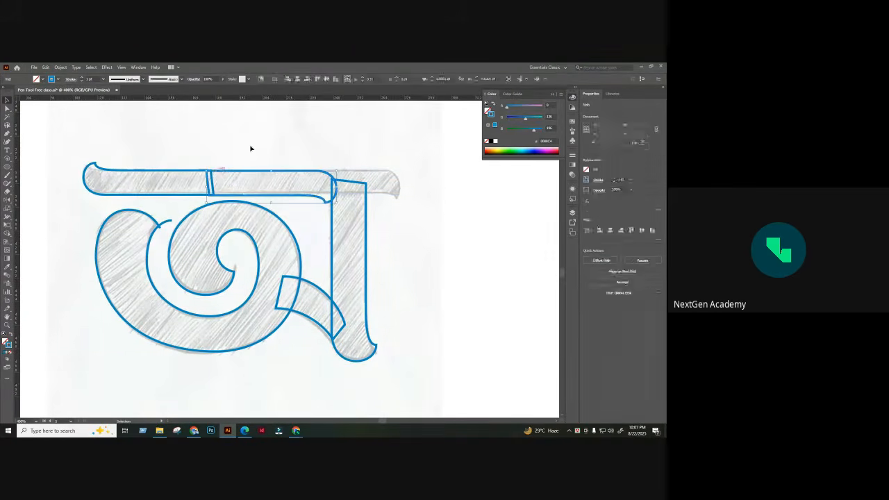
- In Outline view, nudge the rotated bar piece so its long edges line up with the first piece, and return to preview
drag(250, 147, 313, 198)
scroll(314, 197, up, 10)
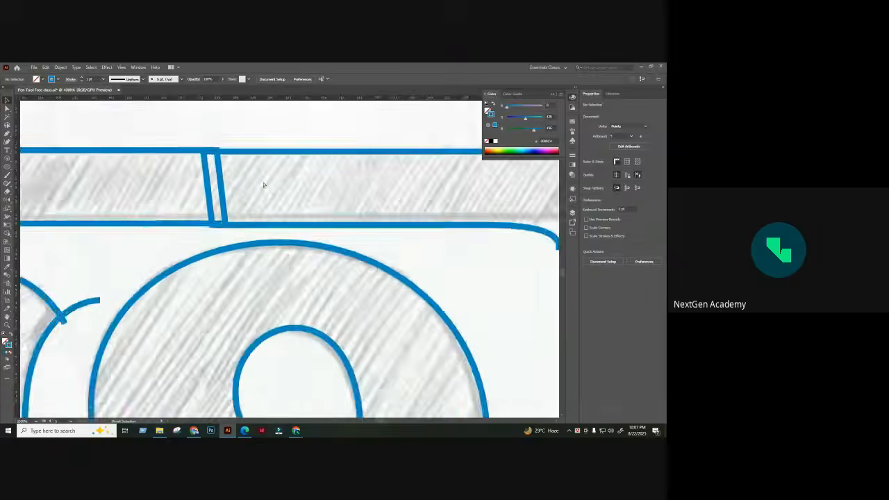
key(ctrl+y)
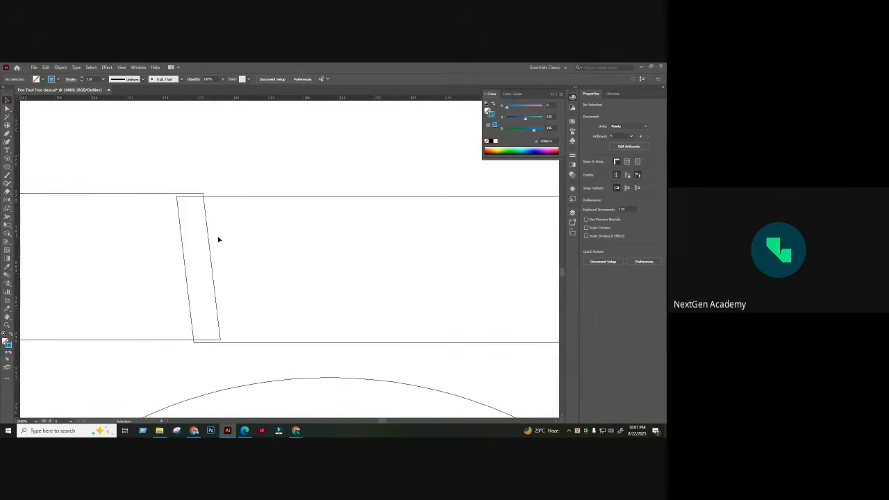
drag(230, 196, 235, 197)
click(282, 174)
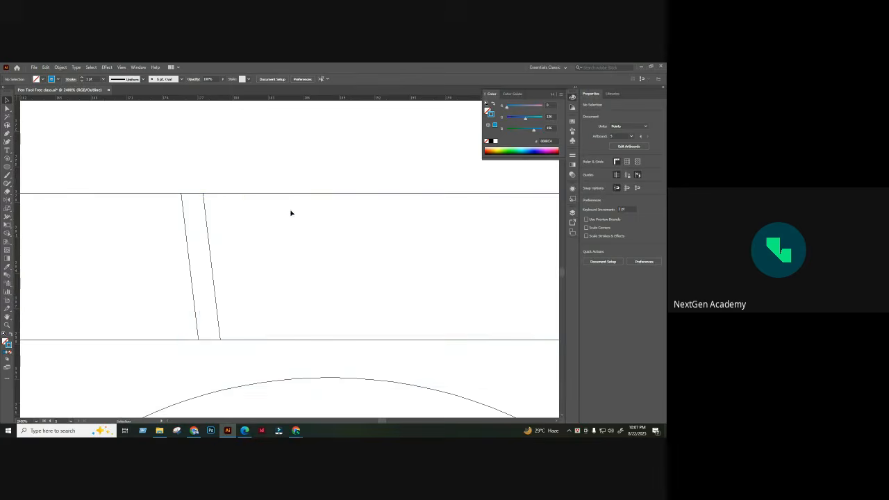
key(ctrl+y)
alt+scroll(291, 212, down, 6)
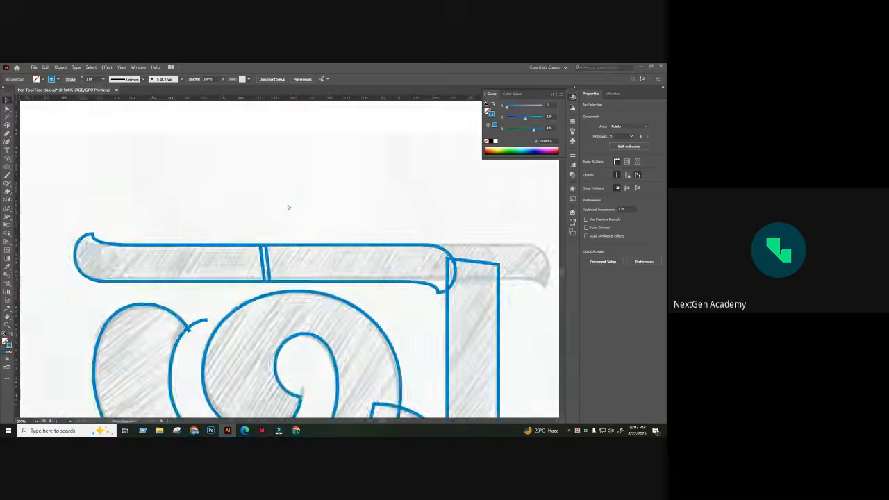
- Unite the two overlapping bar pieces into one headline shape and keep it as a blue stroke without fill
click(278, 251)
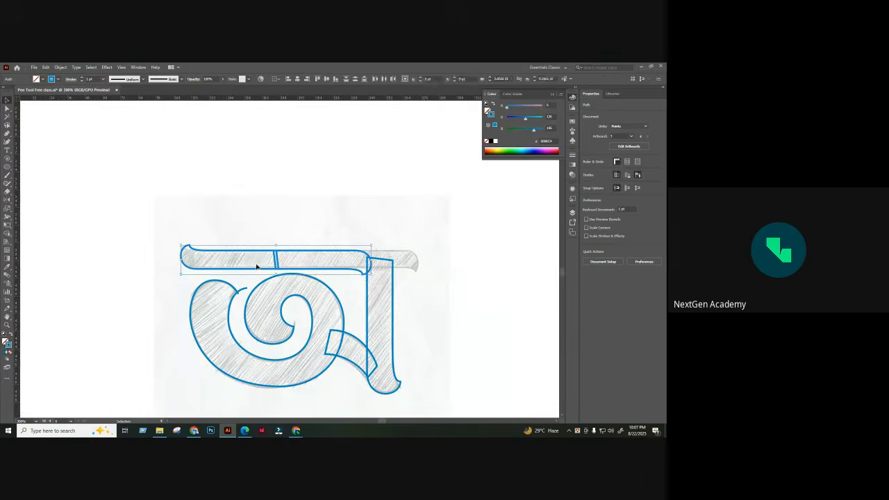
click(9, 335)
click(587, 259)
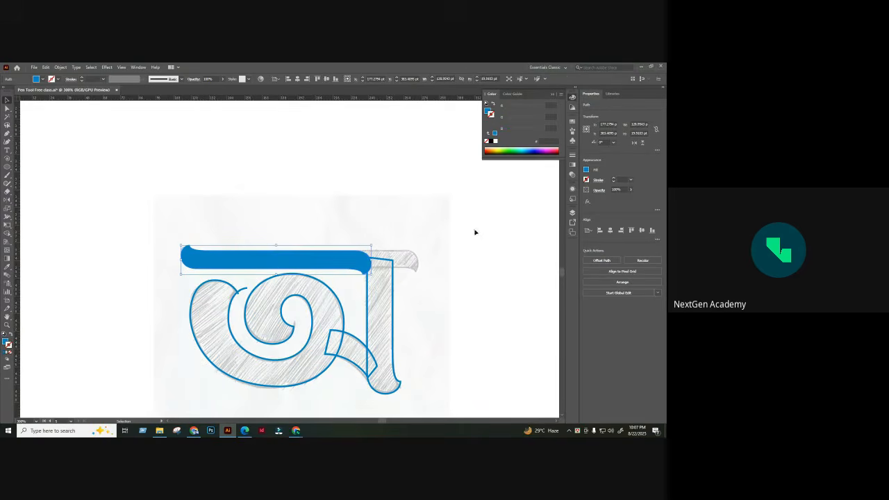
click(9, 336)
click(133, 250)
- Hide the stem outline, extend the united bar's right end to the end of the sketched headline, and show the stem again
drag(278, 158, 226, 110)
click(312, 252)
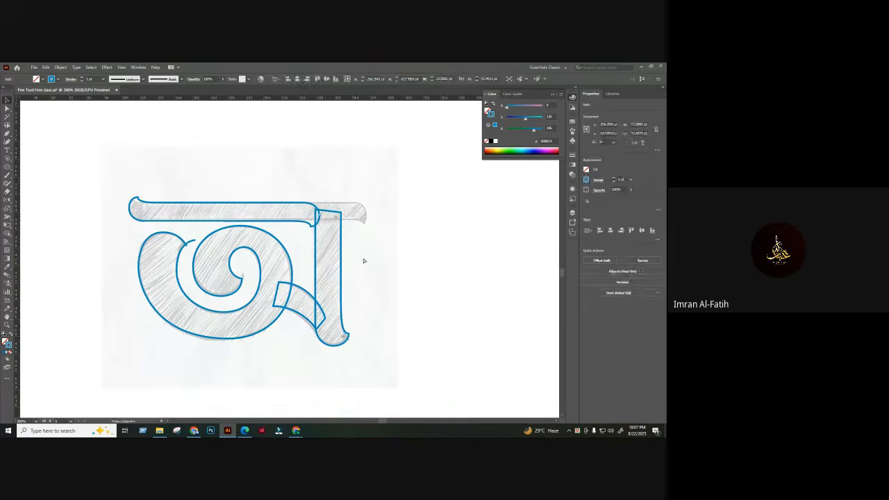
key(Delete)
click(8, 109)
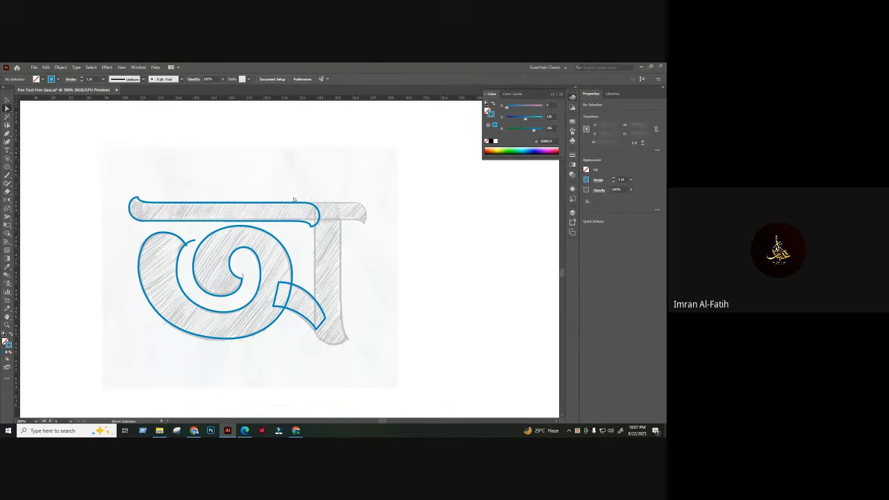
drag(294, 198, 368, 232)
drag(405, 188, 348, 225)
click(370, 275)
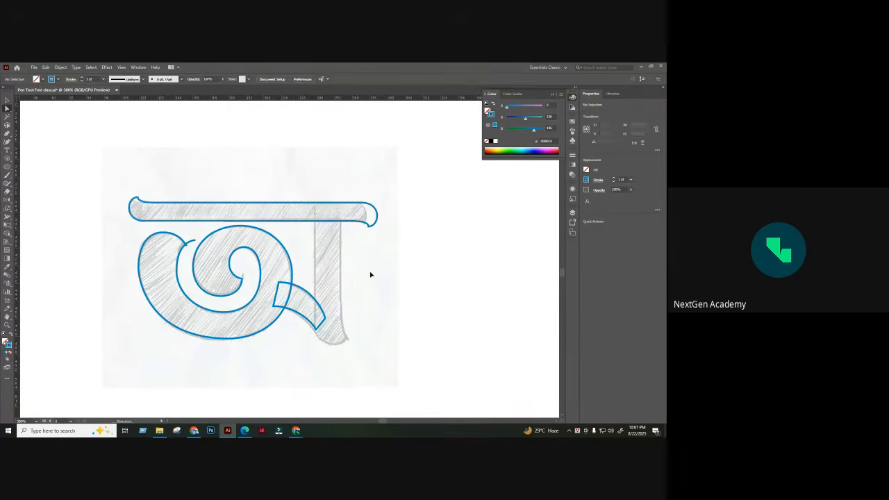
key(ctrl+alt+3)
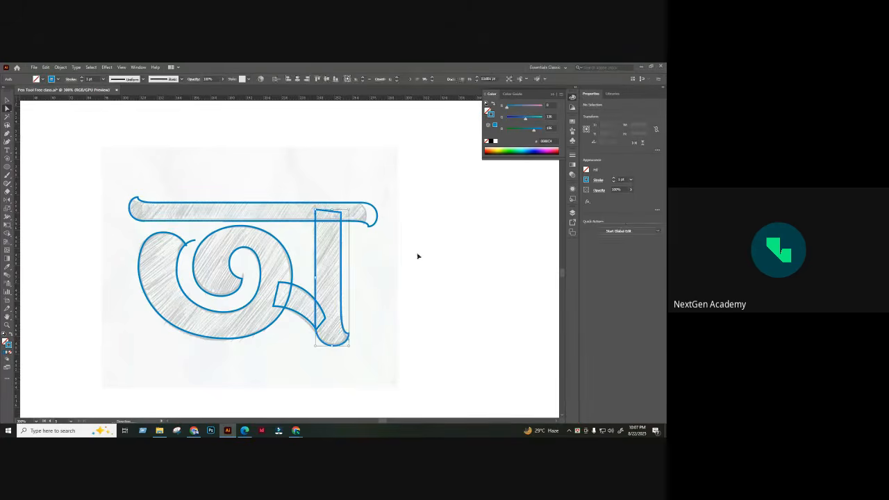
click(420, 256)
- Duplicate all the letter outlines below the sketch and swap the copy's blue stroke to a solid fill
key(ctrl+minus)
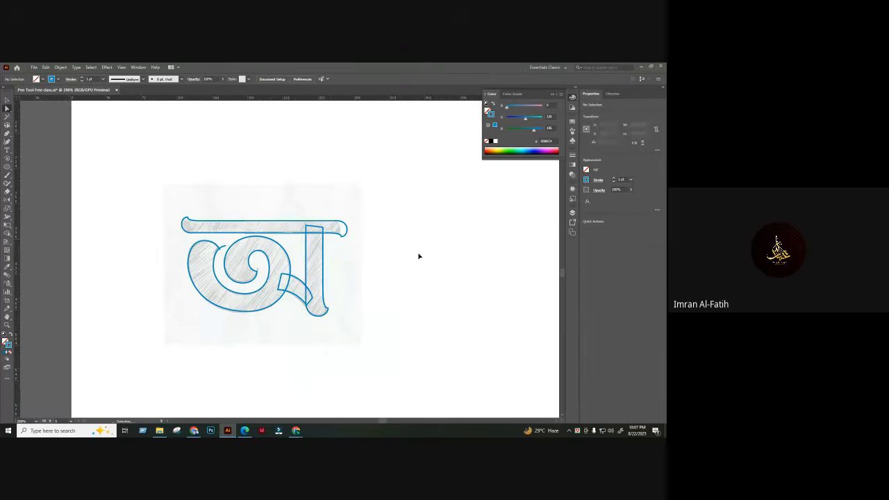
key(v)
key(ctrl+a)
scroll(355, 332, down, 4)
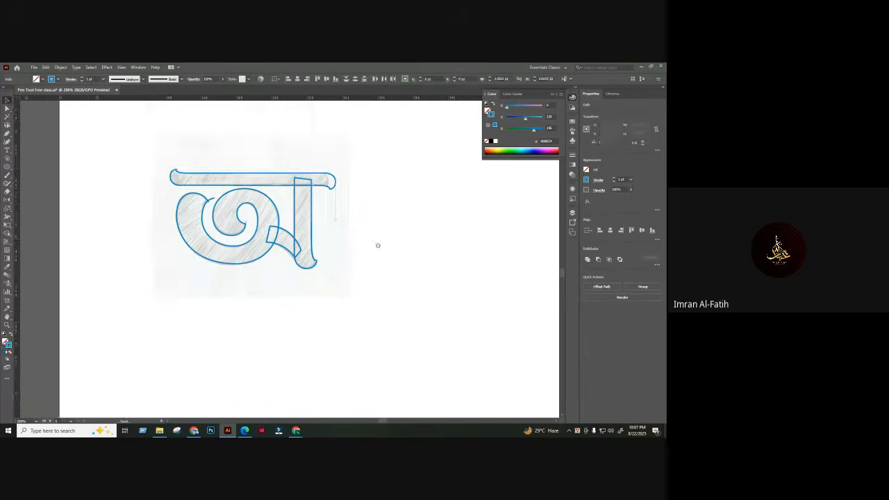
drag(313, 217, 314, 351)
click(12, 335)
click(97, 255)
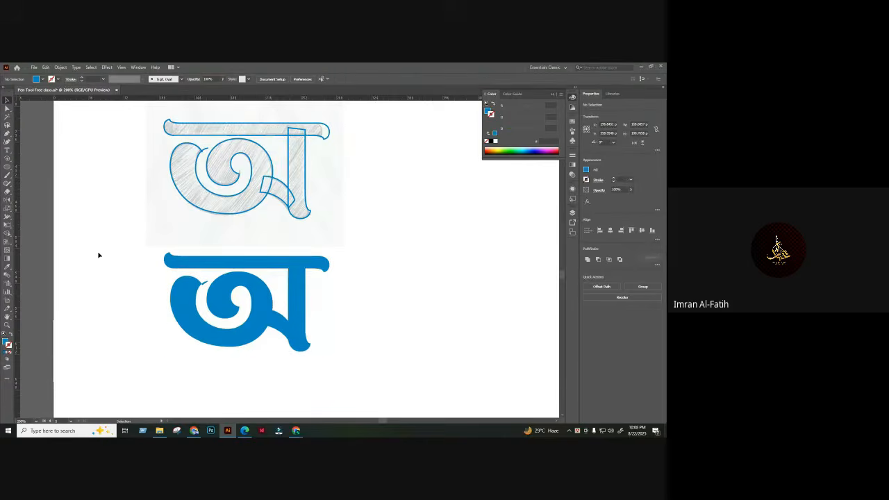
- Shift the bottom anchor of the filled spiral slightly left to smooth its lower curve, and deselect it
drag(165, 235, 213, 178)
key(a)
key(ctrl+plus)
key(ctrl+plus)
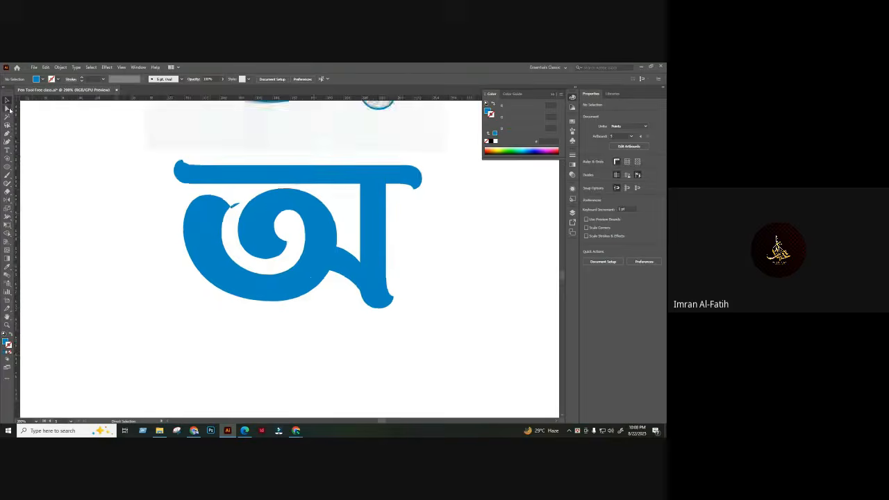
click(311, 319)
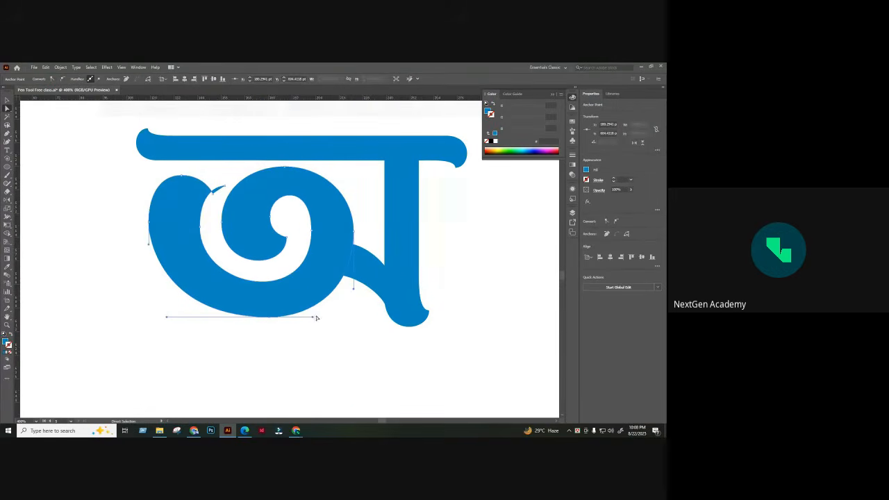
drag(275, 320, 264, 318)
click(272, 333)
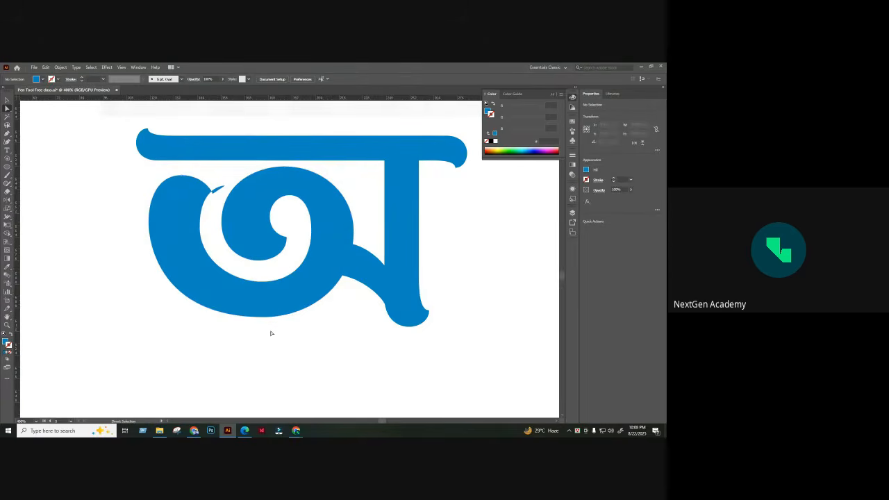
- Select the filled spiral and split its self-overlapping parts with a Pathfinder operation
key(ctrl+minus)
key(ctrl+minus)
key(ctrl+minus)
click(285, 257)
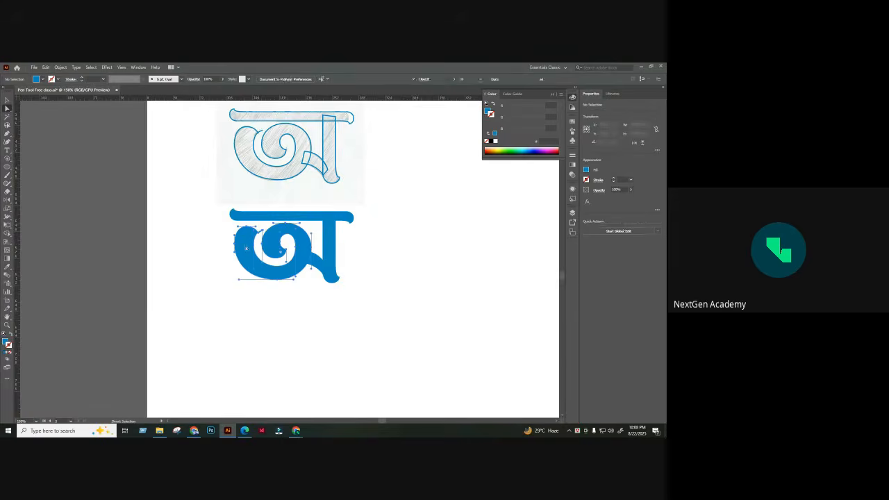
click(141, 68)
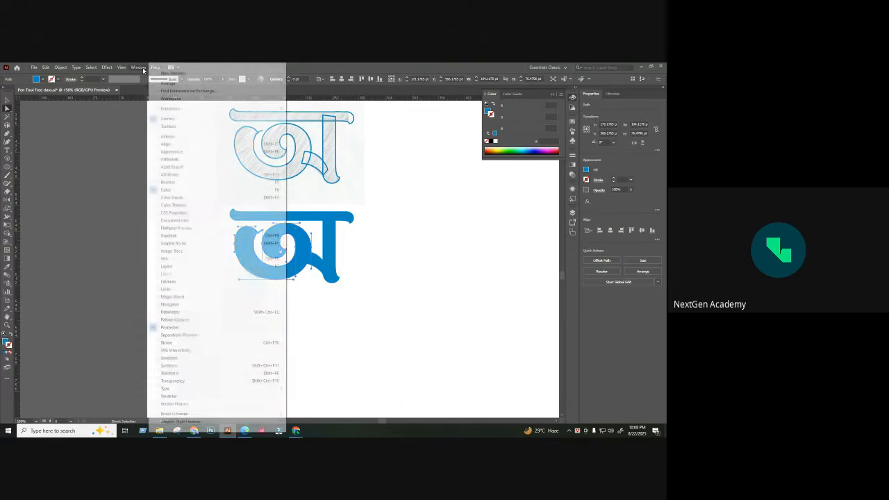
click(185, 314)
click(382, 248)
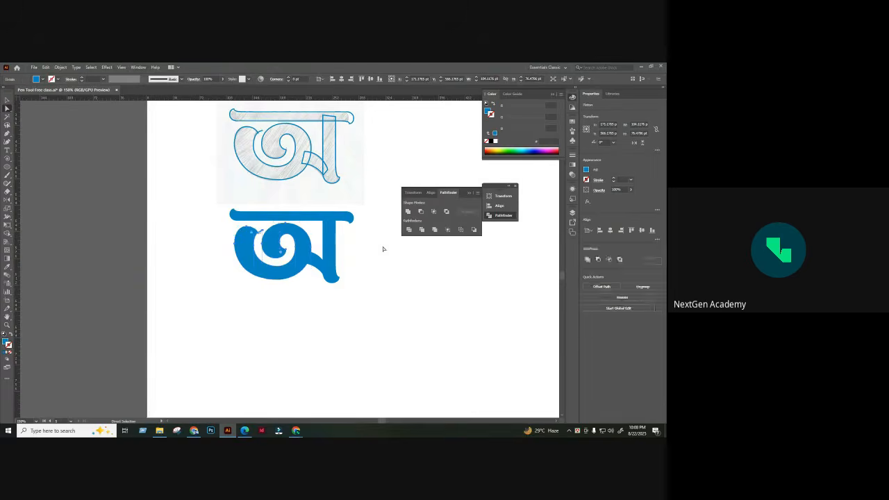
- Delete the stray sliver beside the filled spiral's upper-left end and close the Pathfinder panel
key(ctrl+plus)
key(ctrl+plus)
key(ctrl+plus)
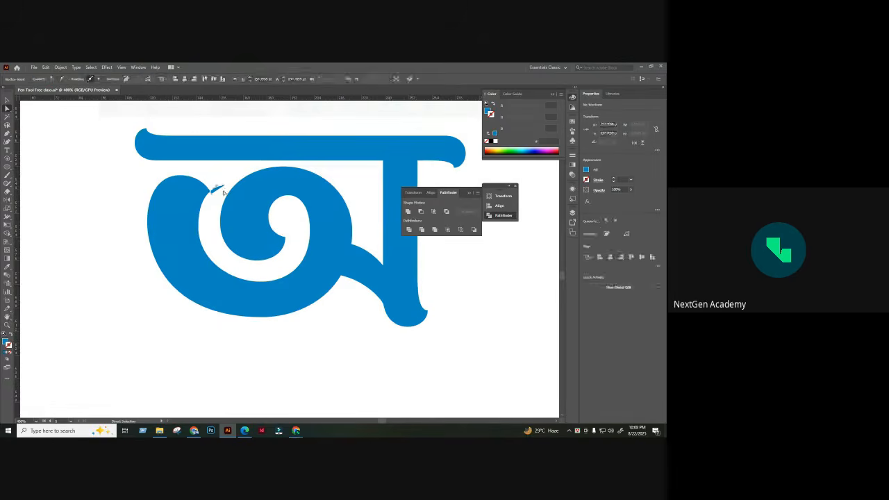
key(ctrl+minus)
key(ctrl+minus)
key(ctrl+minus)
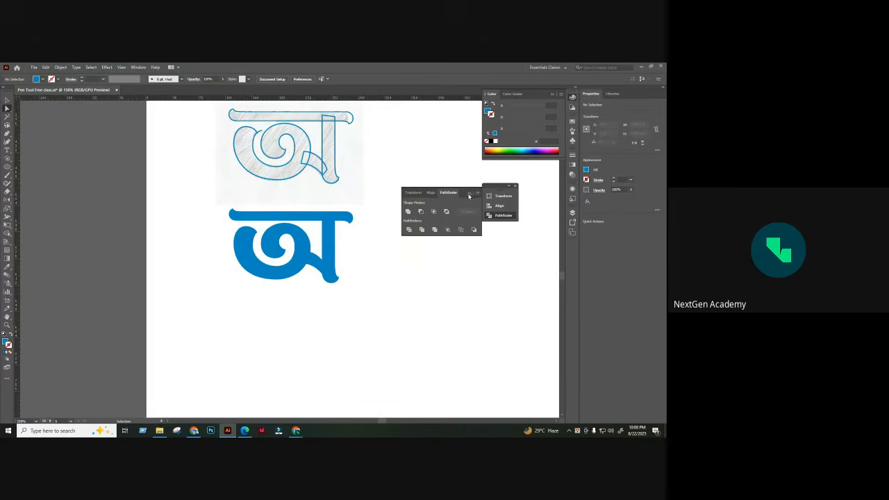
click(470, 193)
click(516, 186)
- Bring the Pen tool exercise artboards into view beside the finished letter's artboard
drag(263, 318, 350, 289)
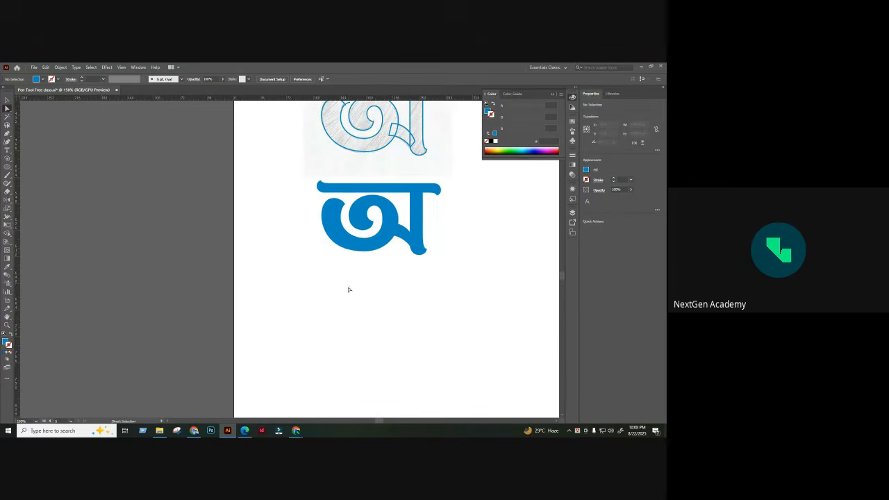
key(ctrl+minus)
key(ctrl+minus)
key(ctrl+minus)
drag(168, 259, 309, 297)
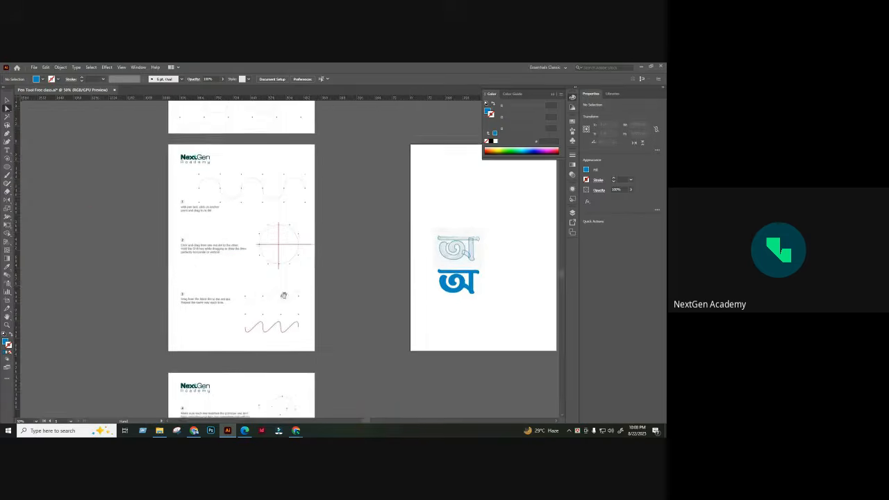
- Examine the worksheet's Curvature Tool exercise, comparing the pencil-sketched Bengali letter with its traced outline
scroll(252, 318, down, 5)
scroll(247, 231, down, 5)
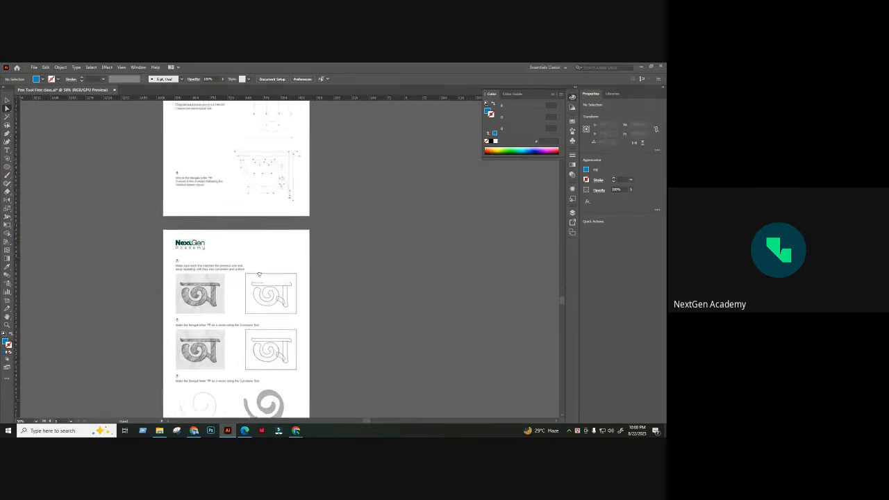
key(z)
drag(198, 258, 335, 274)
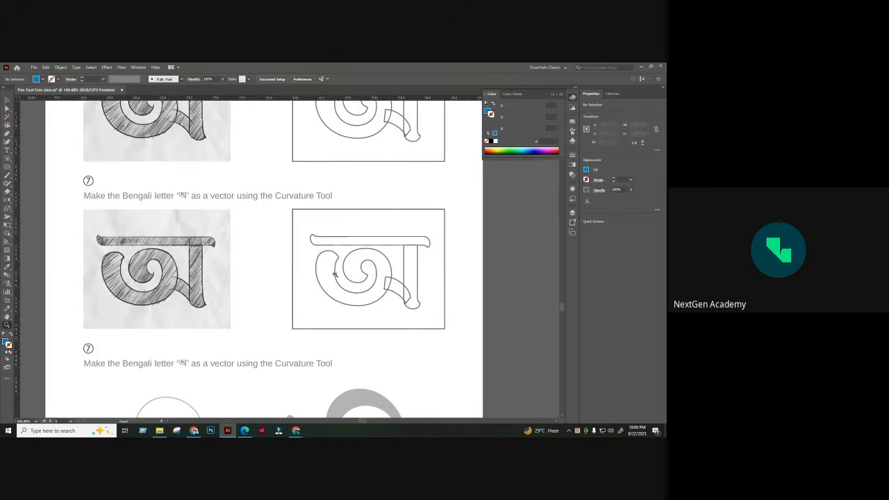
click(6, 101)
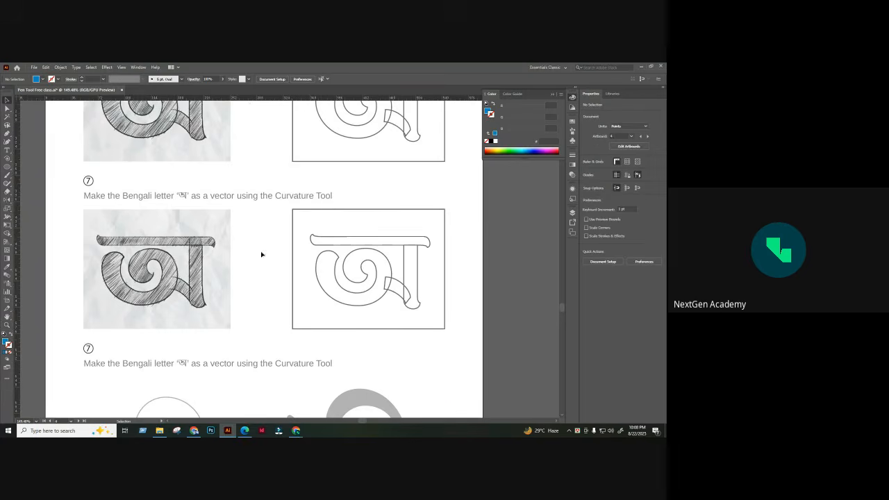
click(160, 247)
click(268, 273)
drag(262, 280, 183, 355)
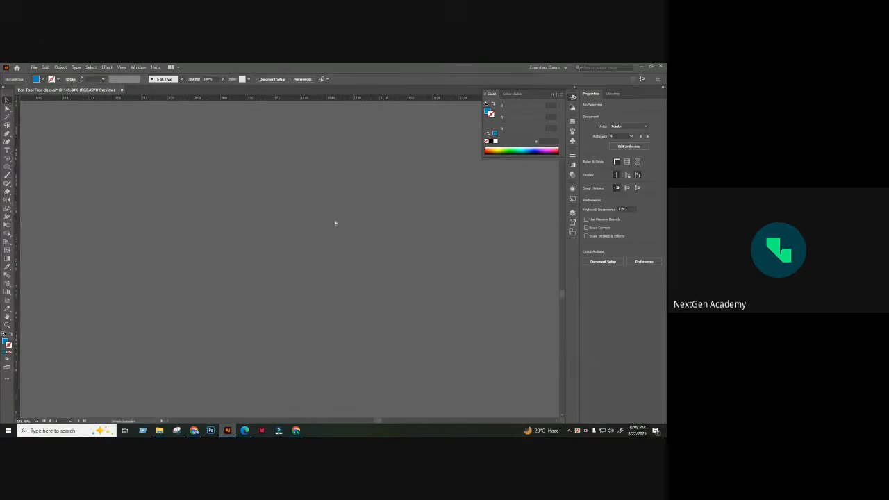
- Unlock all locked objects so the sketch image behind the traced letter can be selected
key(ctrl+minus)
key(ctrl+minus)
key(ctrl+minus)
drag(287, 163, 290, 306)
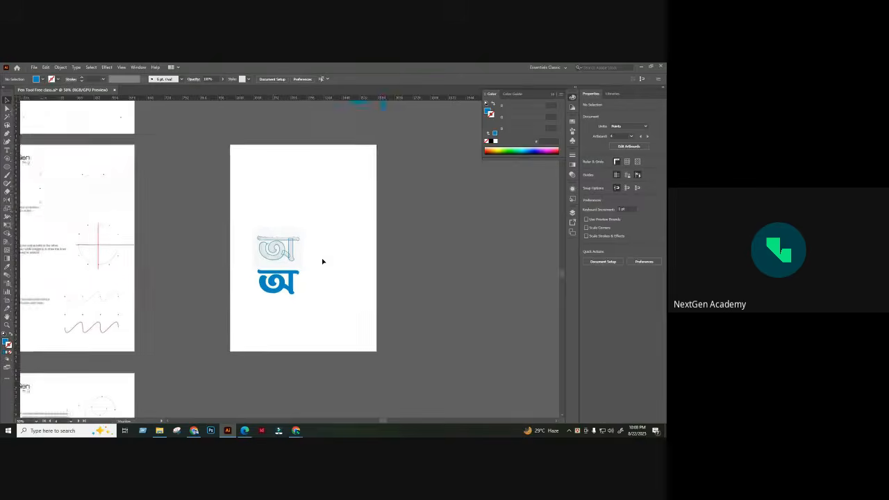
key(ctrl+plus)
key(ctrl+plus)
key(ctrl+plus)
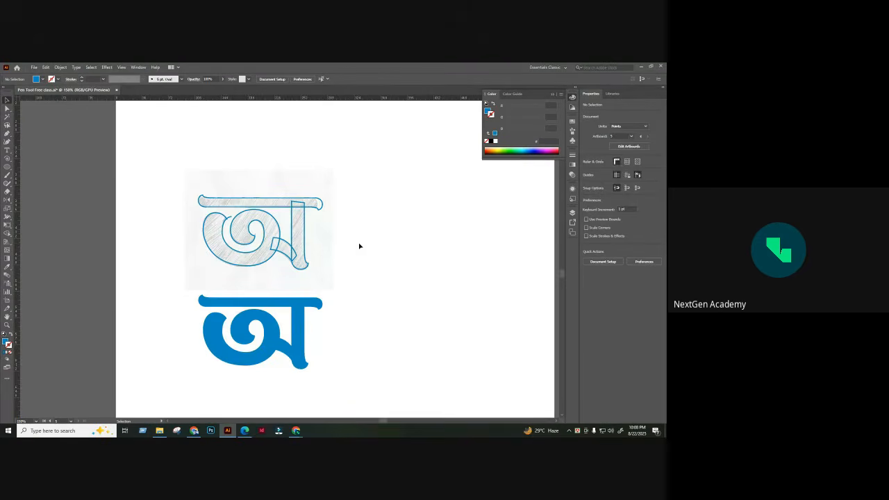
drag(341, 212, 161, 371)
key(ctrl+minus)
key(ctrl+minus)
key(ctrl+minus)
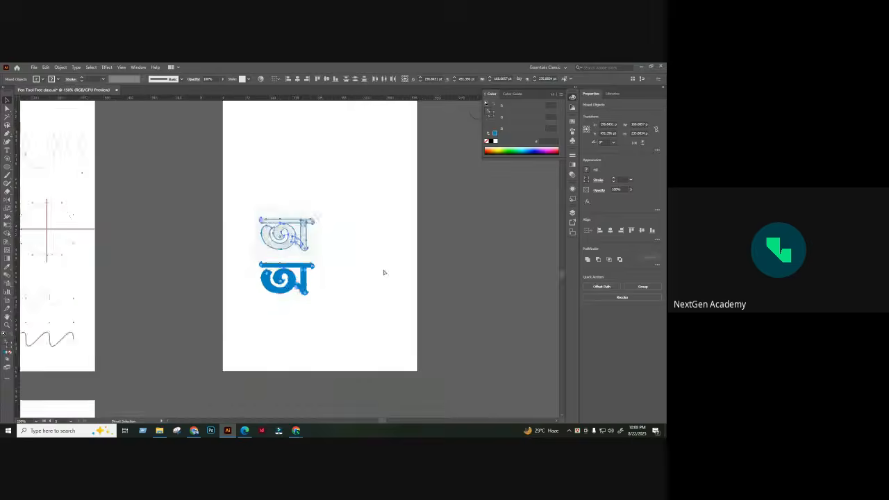
click(396, 287)
key(ctrl+alt+2)
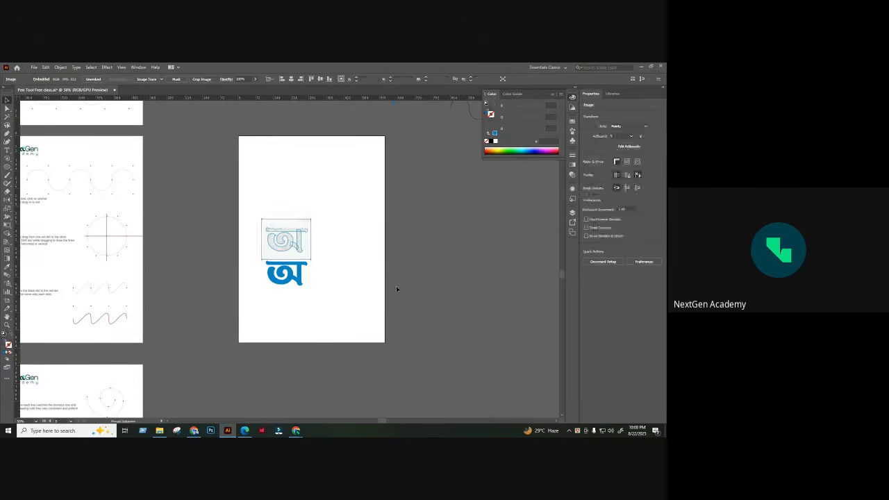
- Place a copy of the sketch image, blue outlines and solid letter on the empty canvas to the right of the artboard
click(395, 286)
mouse_move(287, 296)
mouse_down()
mouse_move(258, 344)
mouse_move(252, 291)
mouse_move(520, 234)
mouse_move(520, 246)
mouse_up()
click(403, 279)
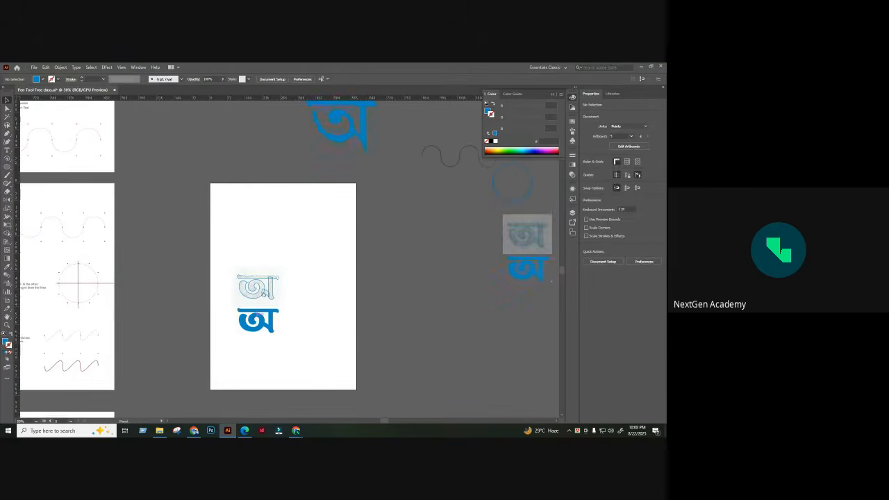
- Delete the blue outlines and the solid letter from the artboard, keeping only the sketch image
mouse_move(295, 307)
mouse_down()
mouse_move(306, 275)
mouse_move(183, 363)
mouse_up()
key(ctrl+plus)
key(ctrl+plus)
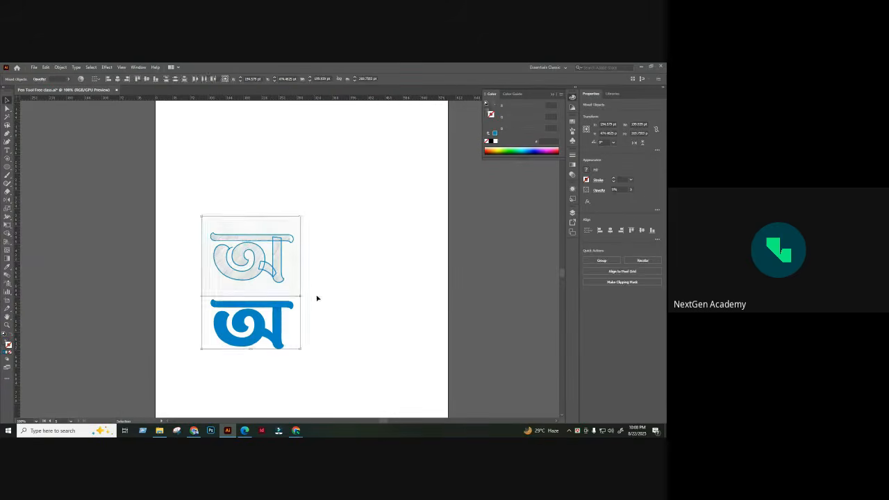
click(317, 298)
click(286, 270)
mouse_move(303, 213)
mouse_down()
mouse_move(227, 377)
mouse_move(243, 385)
mouse_up()
key(ctrl+z)
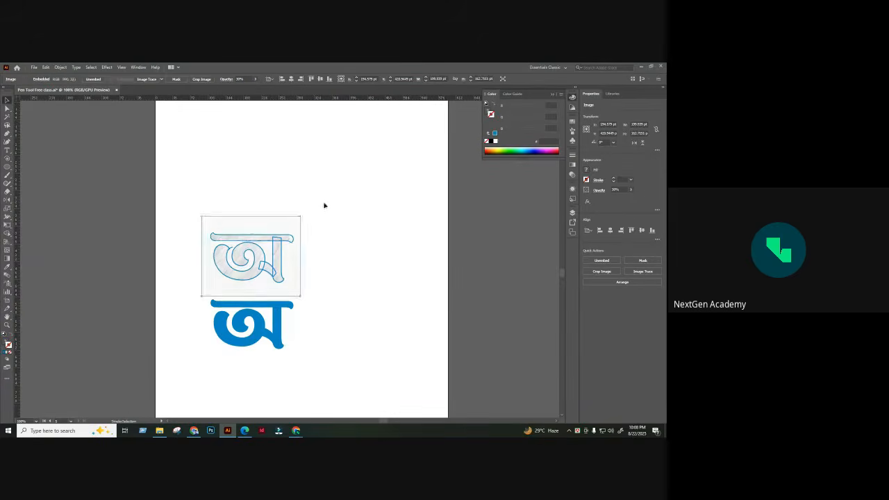
key(ctrl+2)
drag(325, 205, 159, 415)
key(Delete)
key(ctrl+plus)
key(ctrl+plus)
key(ctrl+plus)
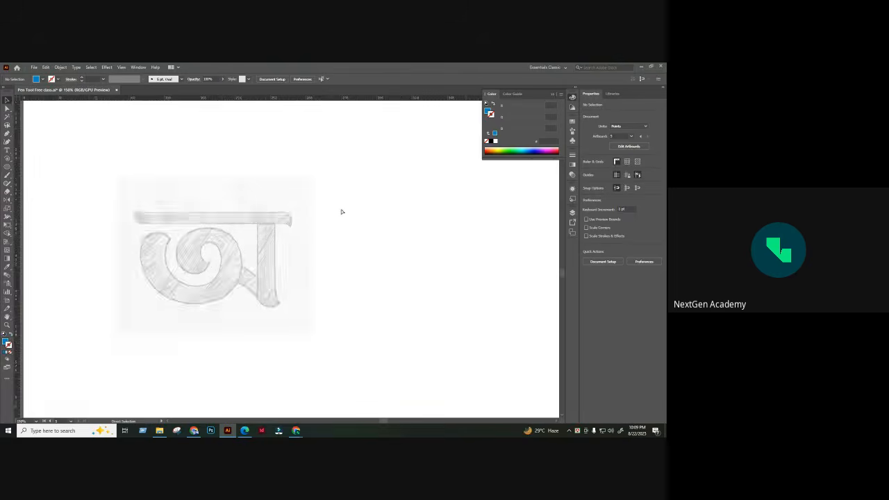
drag(230, 270, 250, 270)
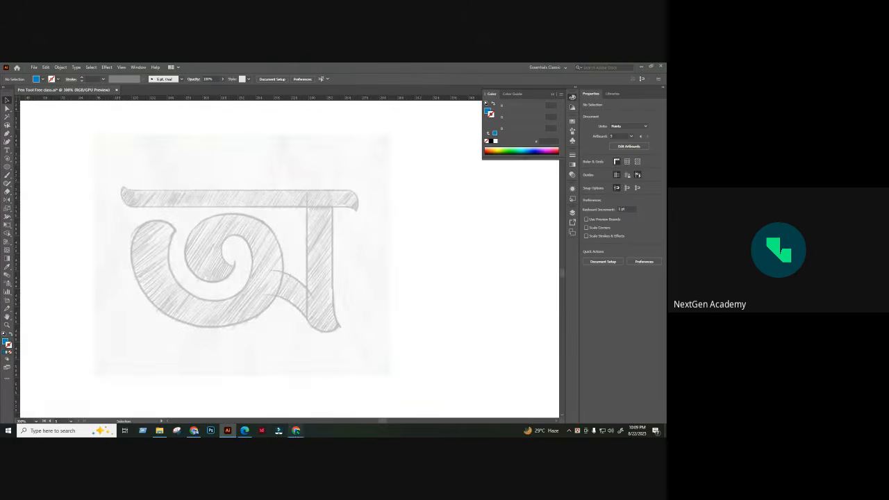
- Check the video meeting in Google Meet and return to Illustrator
mouse_move(296, 431)
click(260, 400)
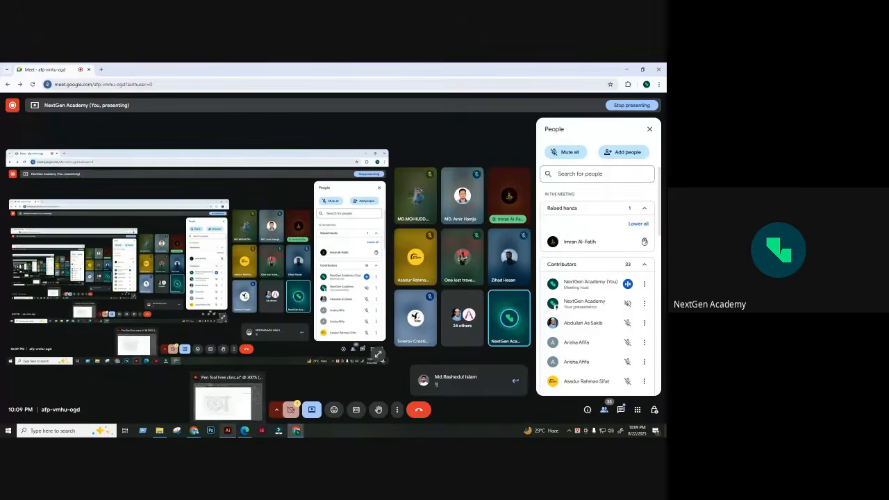
click(228, 431)
- Lock the sketch image in place on the artboard
click(356, 287)
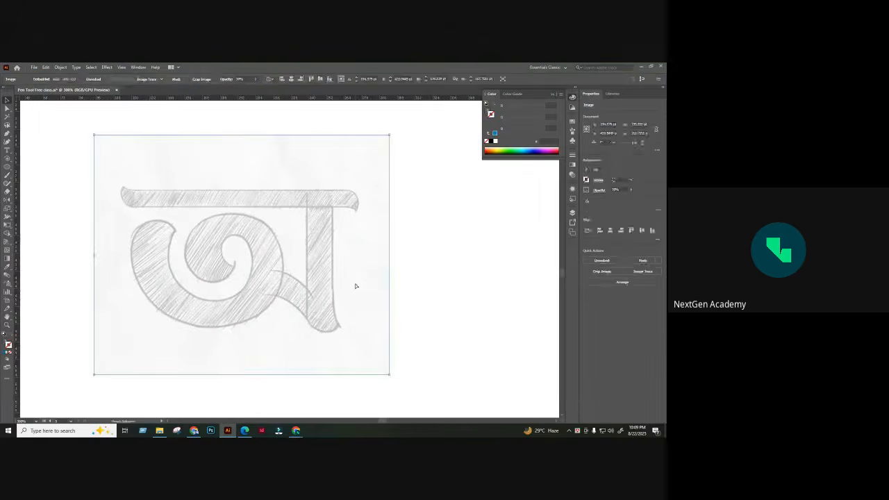
key(ctrl+2)
drag(102, 179, 114, 186)
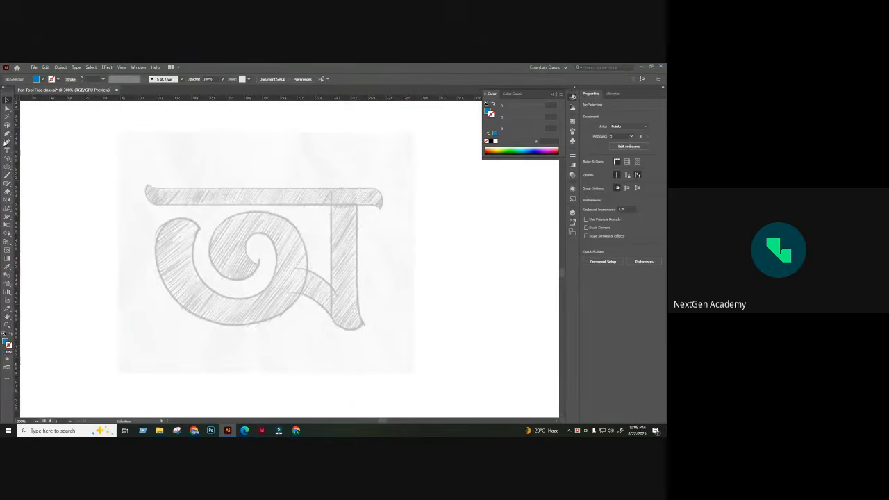
click(7, 133)
key(ctrl+plus)
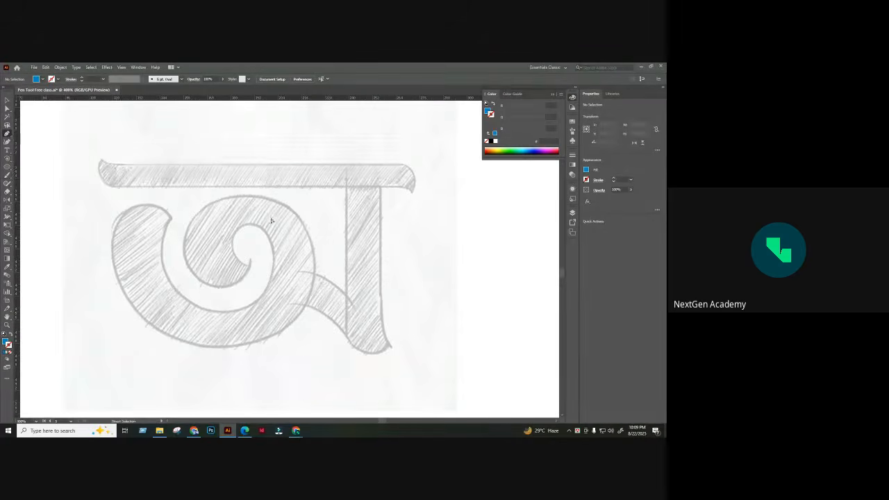
click(7, 134)
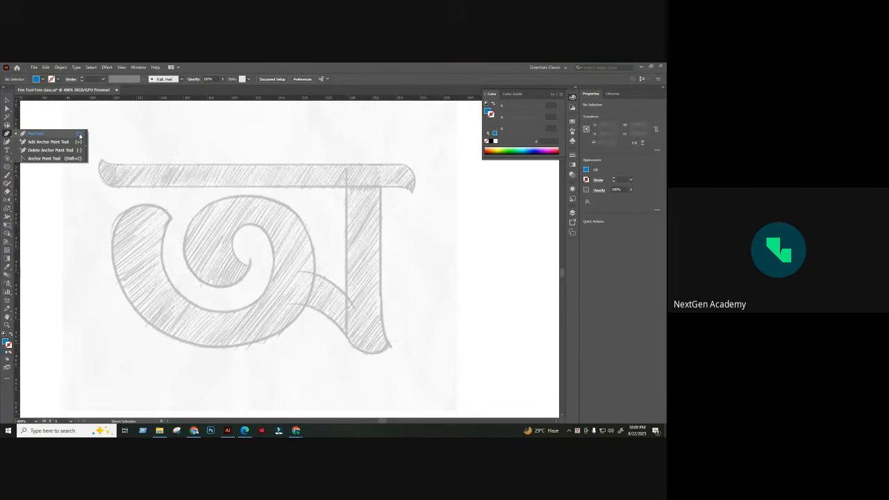
click(198, 186)
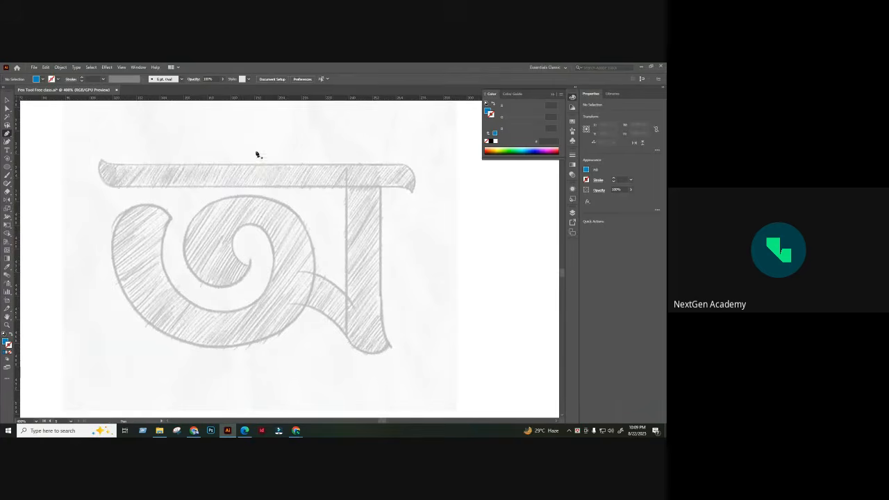
drag(256, 148, 340, 144)
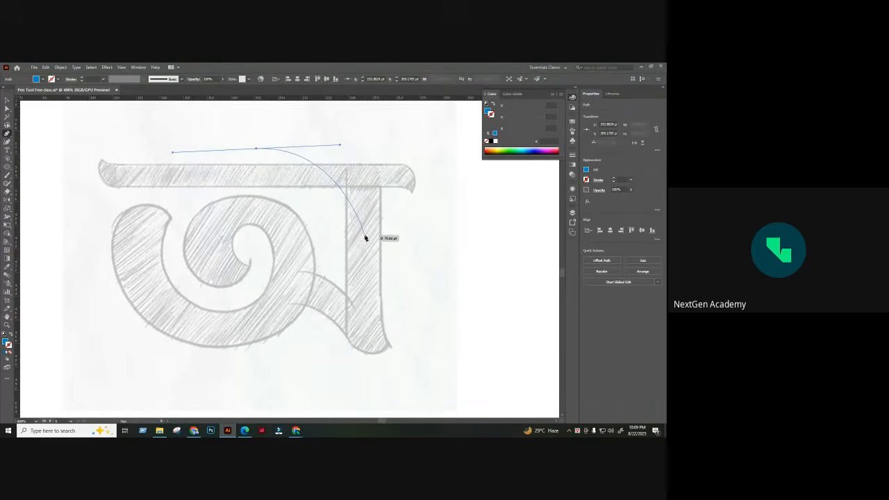
key(plus)
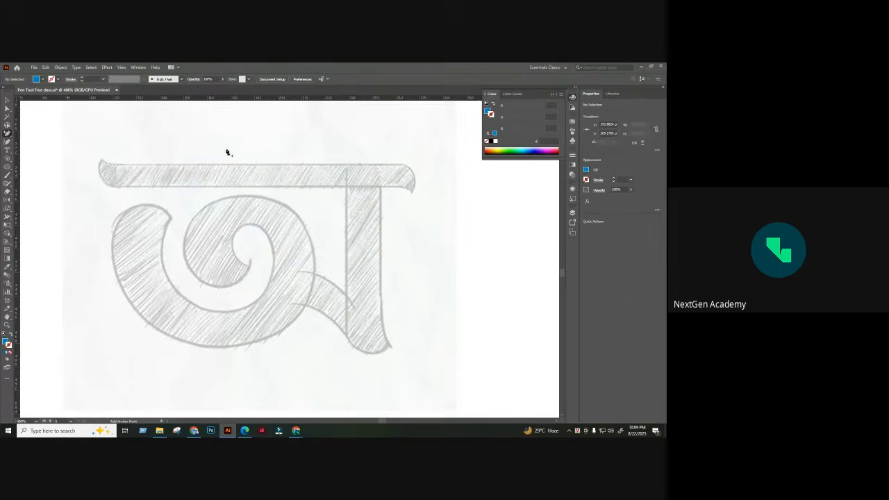
click(227, 150)
click(382, 257)
click(237, 203)
click(386, 257)
- Draw a three-anchor arch over the headline bar with the Pen tool and swap its fill and stroke to a blue outline without fill
click(172, 189)
drag(299, 130, 401, 144)
click(367, 278)
drag(366, 278, 33, 314)
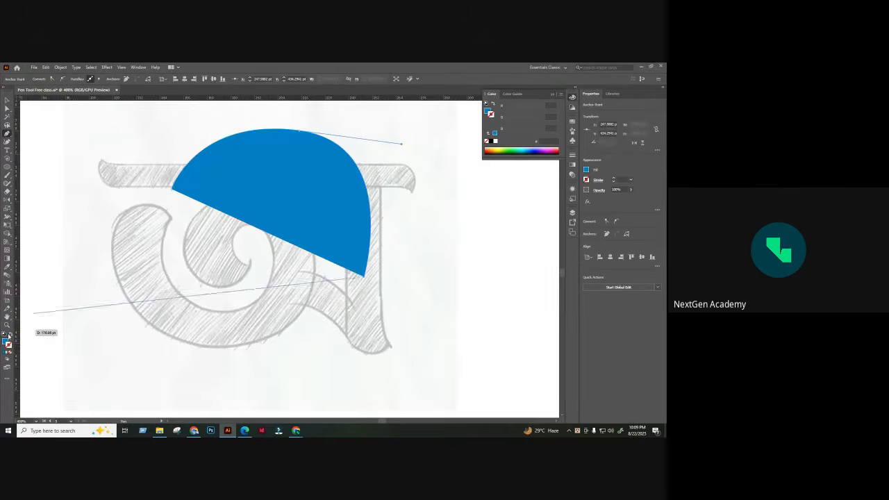
click(9, 335)
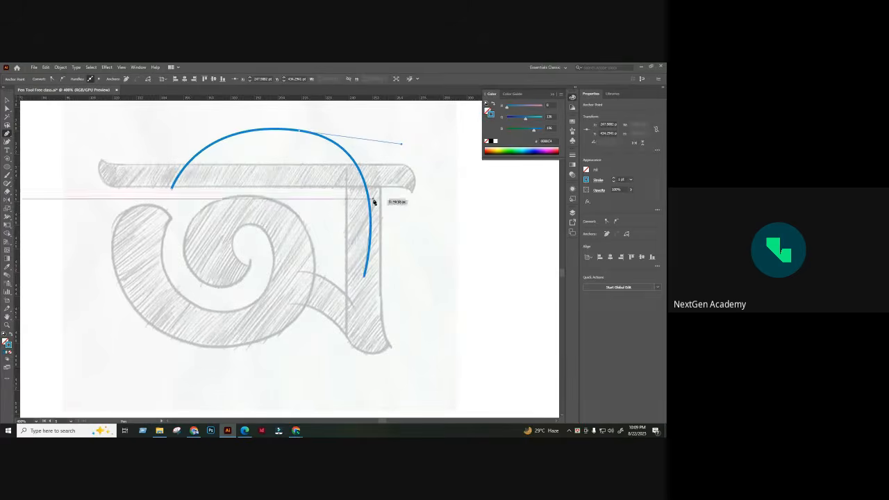
- Add an anchor point to the arch's right side where it runs over the top of the stem
key(plus)
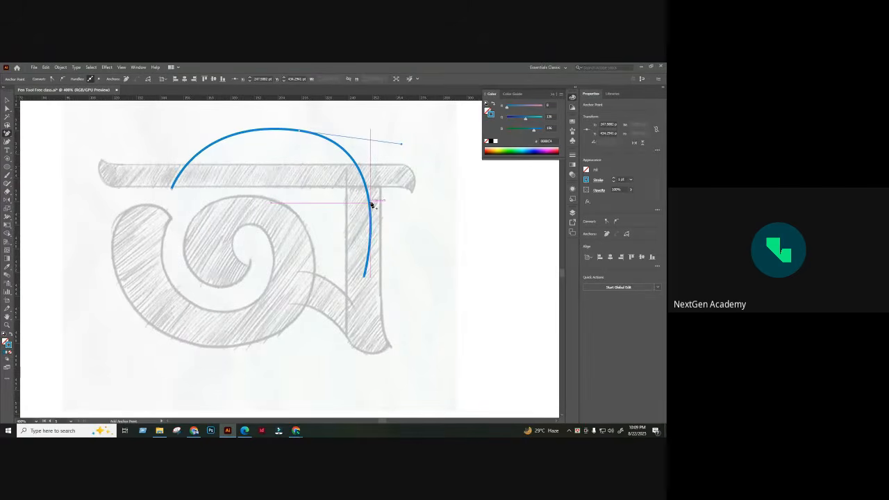
click(373, 207)
click(387, 256)
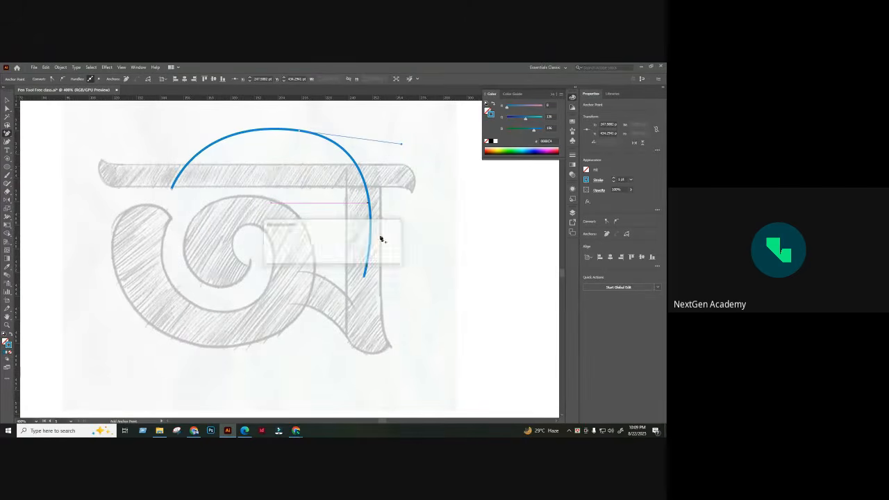
click(380, 237)
click(387, 256)
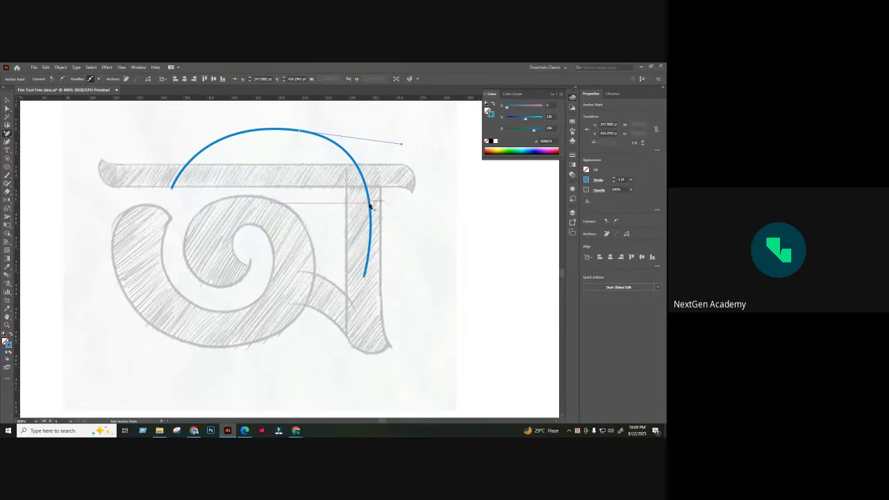
click(371, 206)
- Try to bend the arch by swinging the added anchor's upper handle to the left, and undo it
click(7, 109)
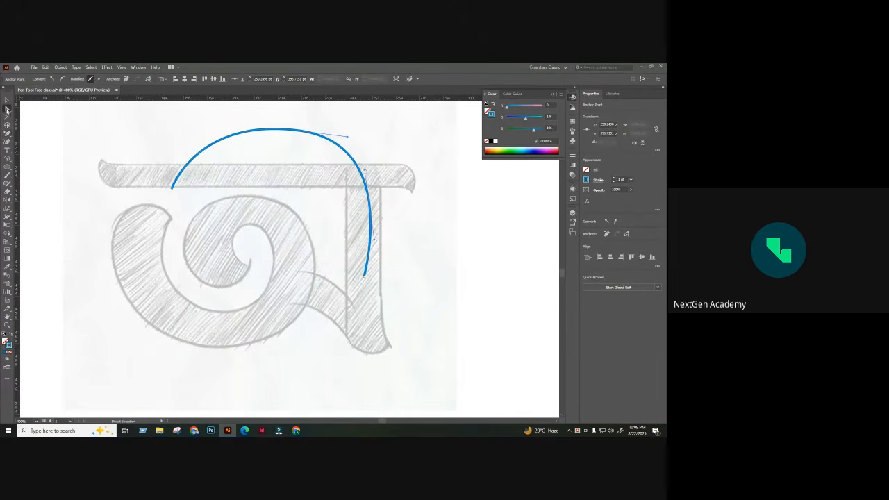
drag(365, 171, 312, 209)
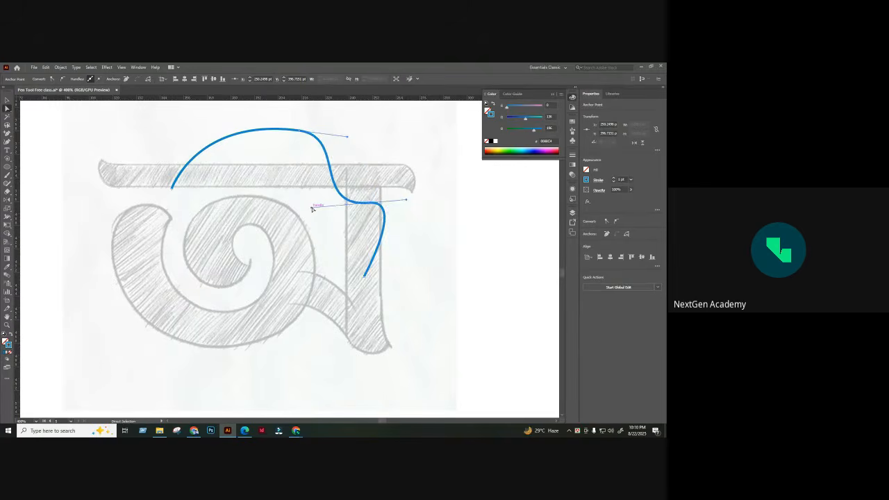
key(ctrl+z)
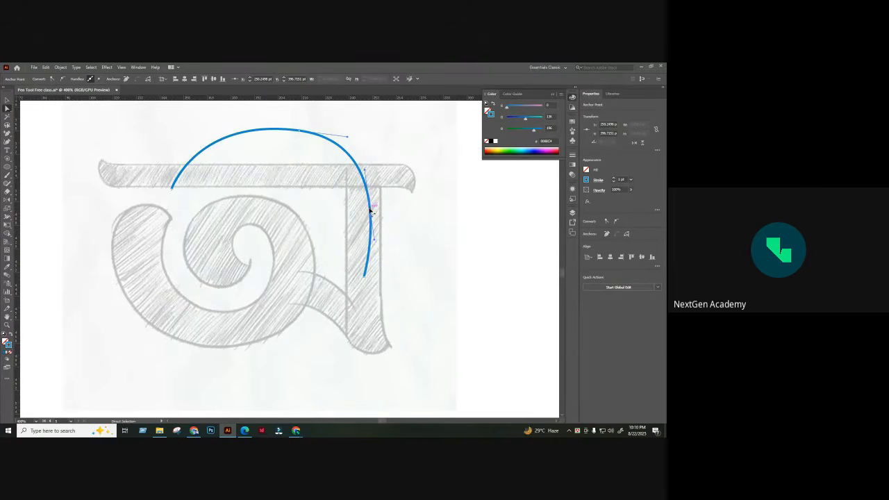
- Remove the added anchor point with the Delete Anchor Point tool and delete the whole practice arch
key(minus)
click(371, 205)
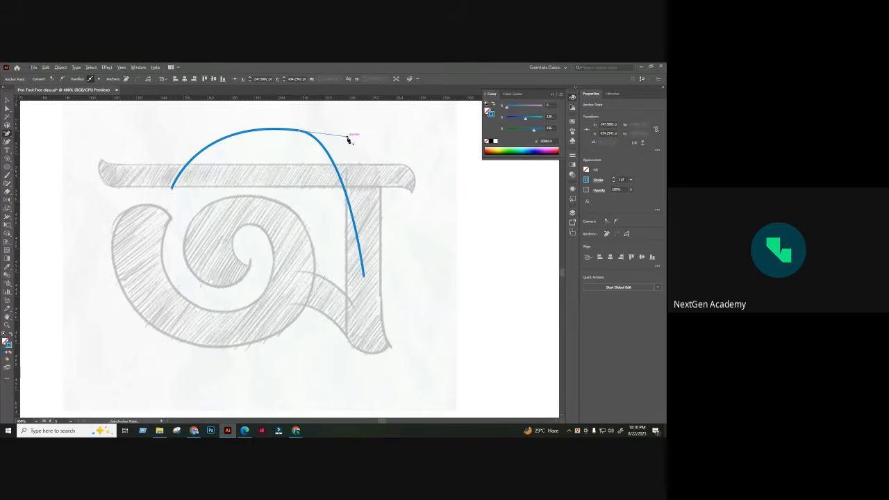
click(9, 135)
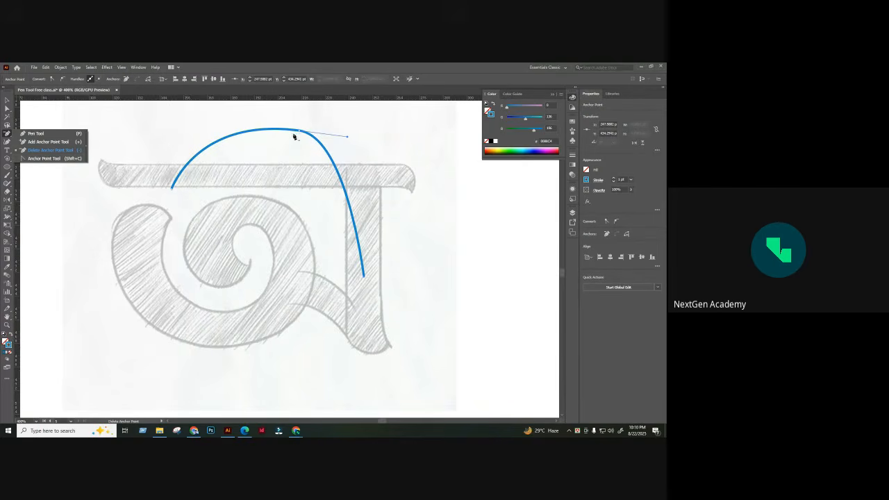
click(11, 109)
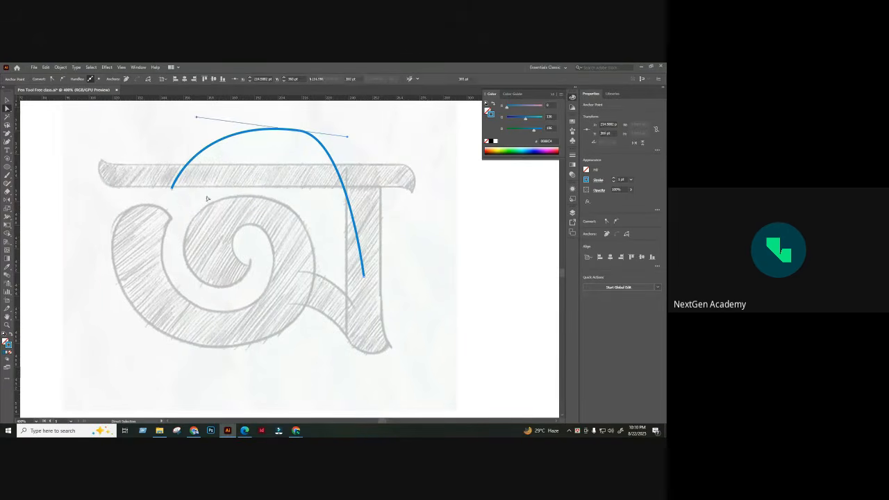
key(Delete)
- Draw an open inverted V of two straight segments over the left half of the sketch with the Pen tool, and deselect it
click(7, 137)
click(27, 131)
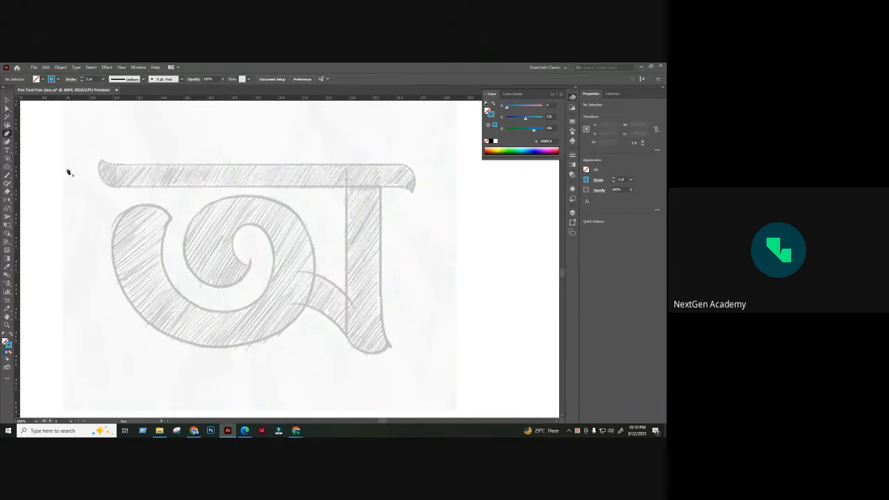
click(88, 266)
click(191, 140)
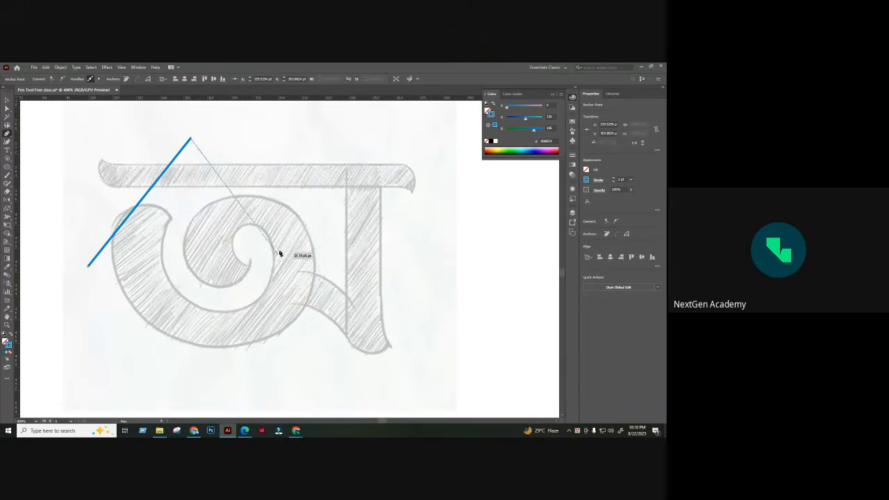
click(279, 249)
click(7, 109)
click(121, 123)
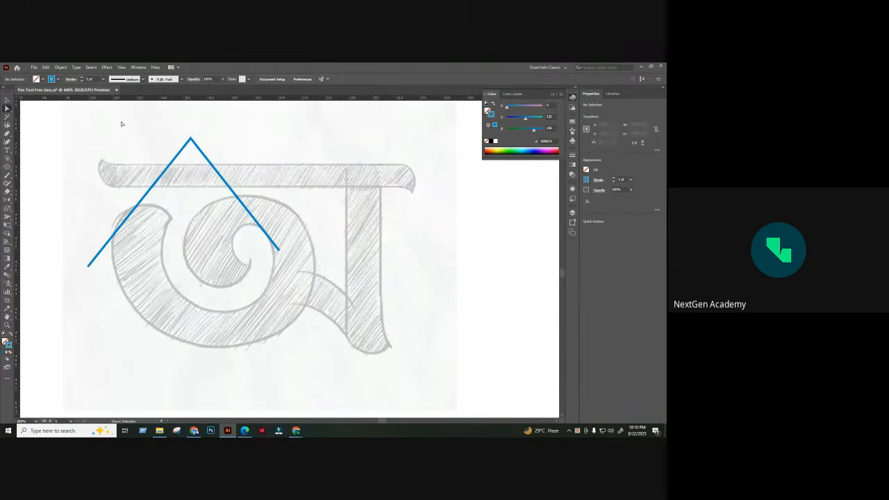
- Pull the inverted V's apex into a smooth curve with long horizontal handles using the Anchor Point tool, and delete the practice arch
key(shift+c)
right_click(7, 134)
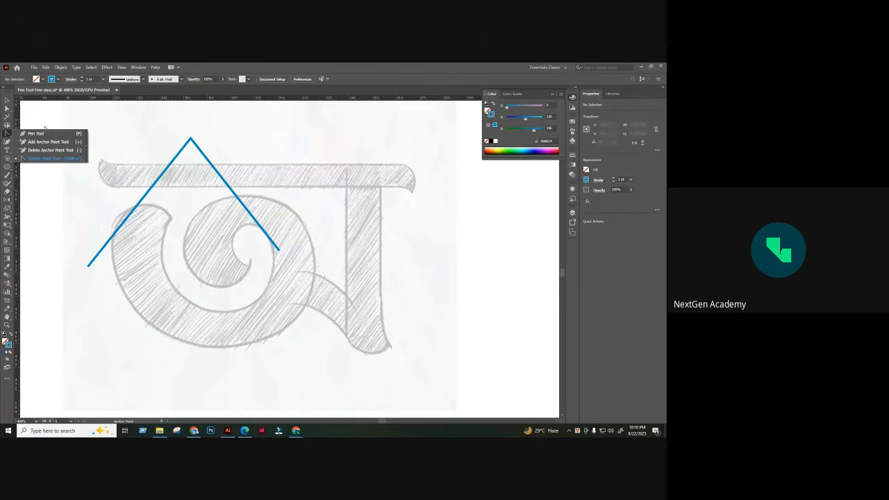
drag(191, 138, 240, 139)
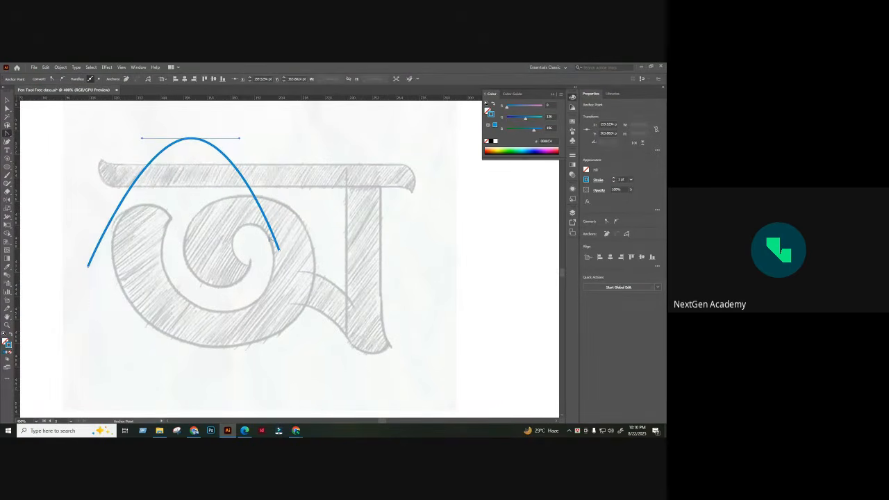
drag(239, 139, 259, 138)
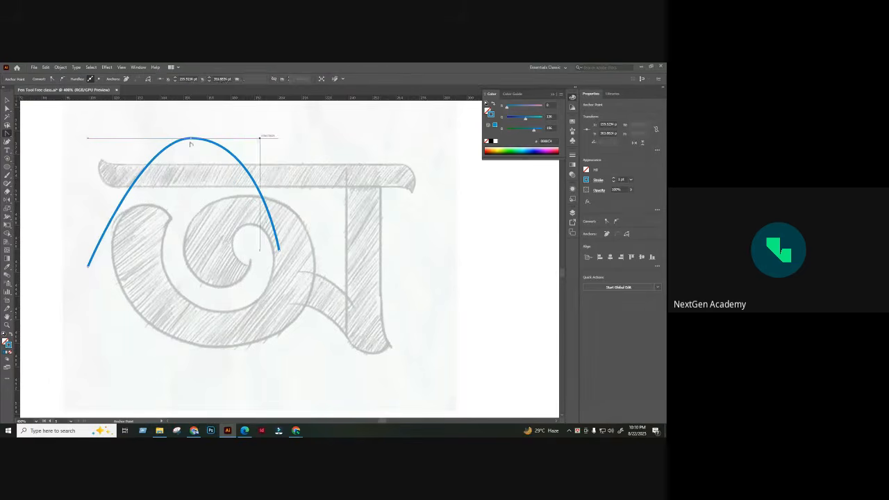
click(6, 101)
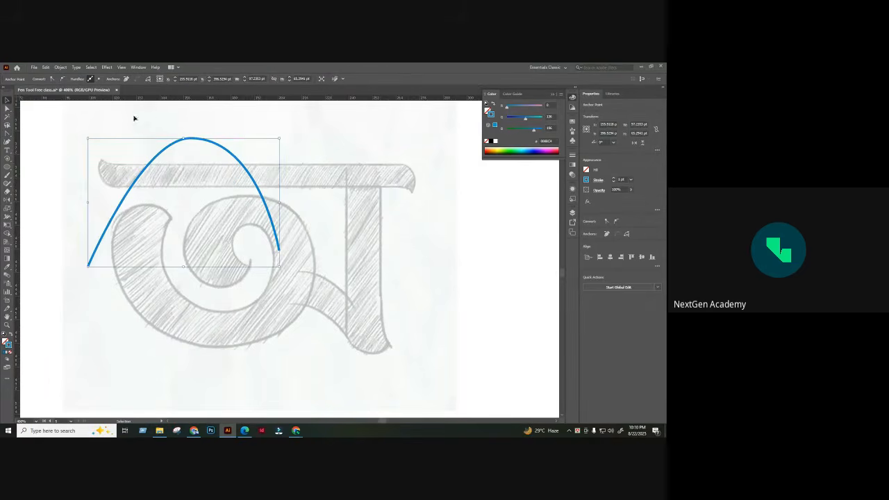
key(Delete)
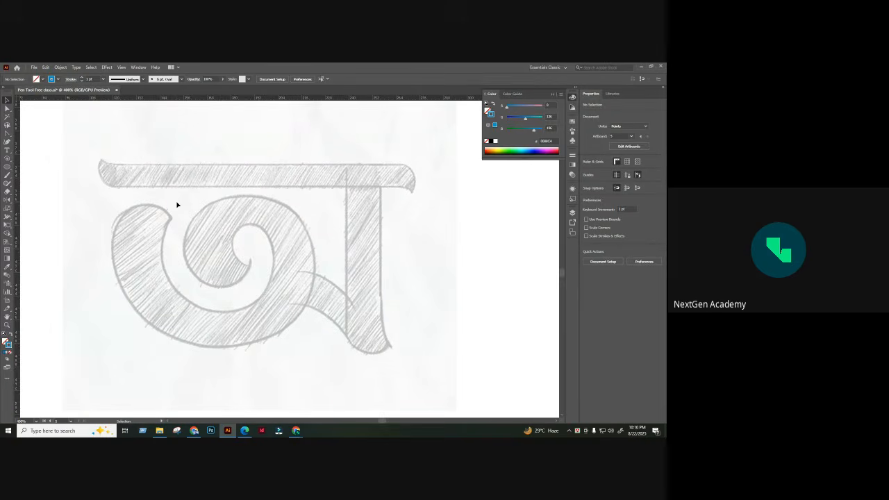
- Trace the spiral's inner edge with straight Pen segments, from its central tip around to the pointed end of the left hook
click(10, 145)
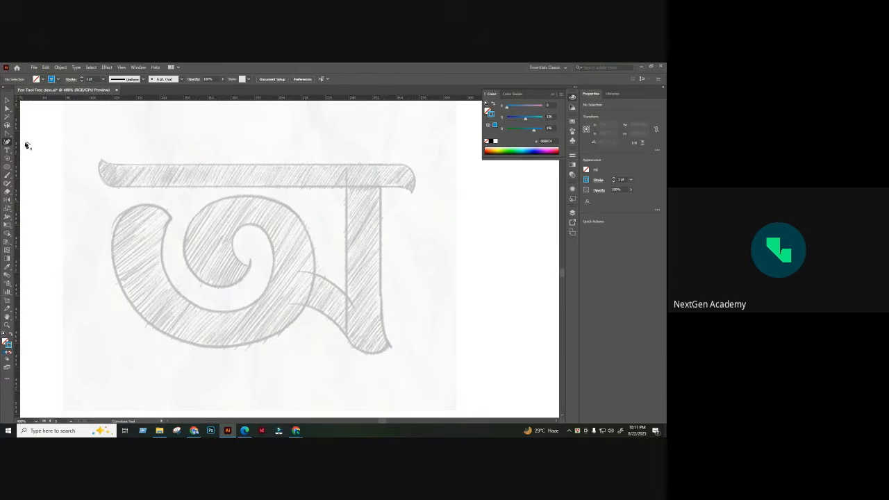
drag(7, 134, 38, 135)
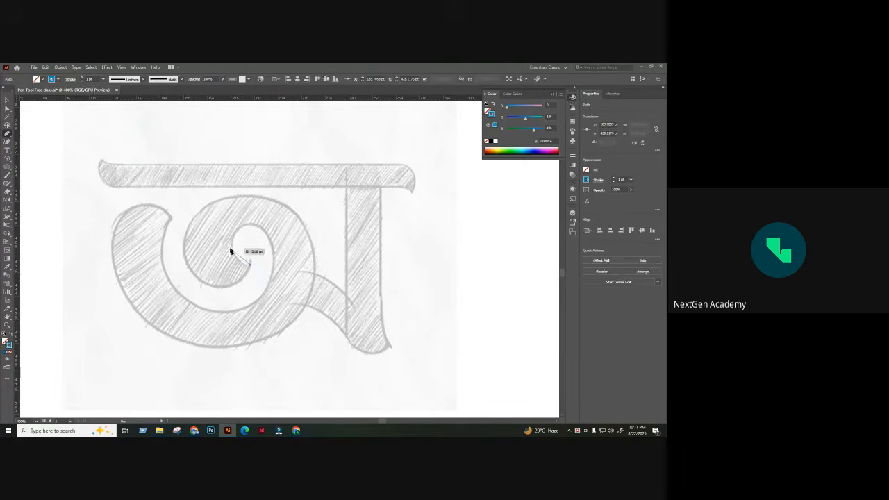
drag(233, 248, 250, 264)
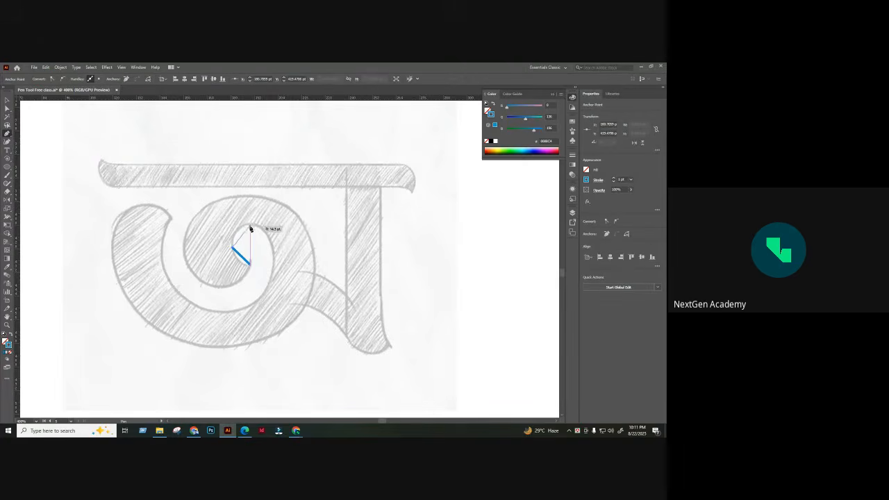
click(251, 226)
click(274, 269)
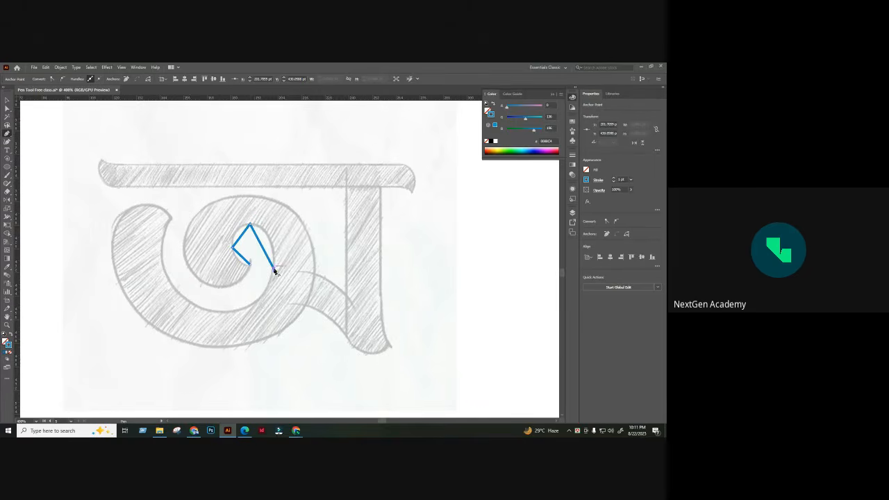
click(220, 311)
click(161, 262)
click(172, 219)
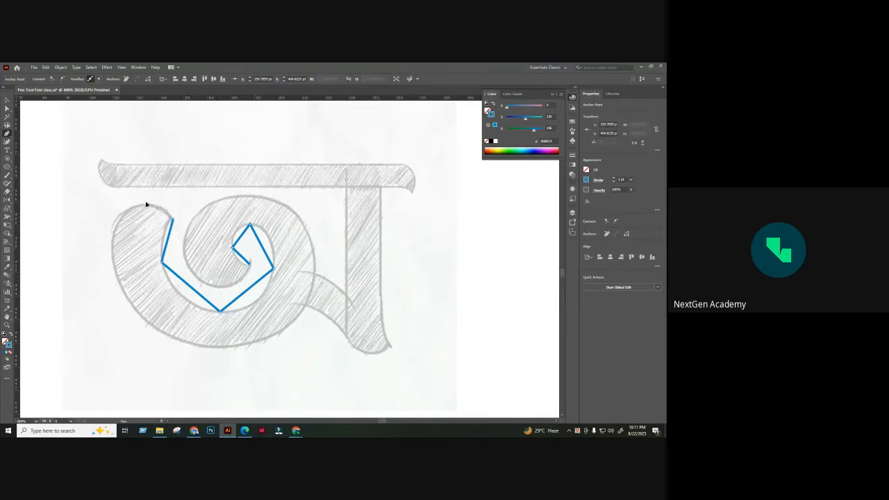
- Continue the straight-segment trace around the hook's top and the spiral's outer edge, closing the path at the central tip
click(146, 202)
click(111, 262)
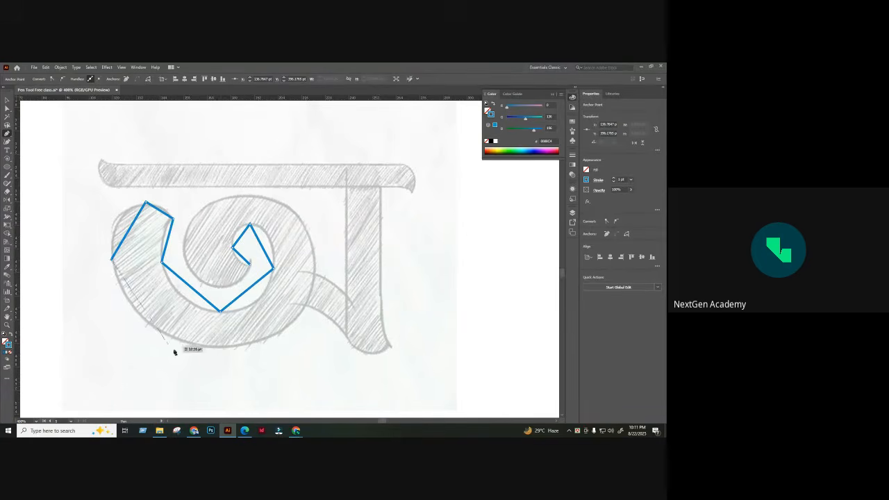
click(222, 345)
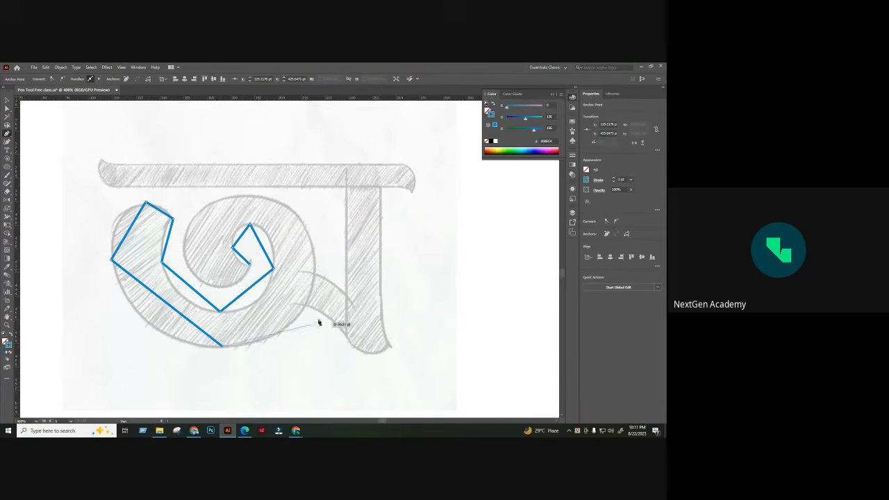
click(316, 271)
click(247, 197)
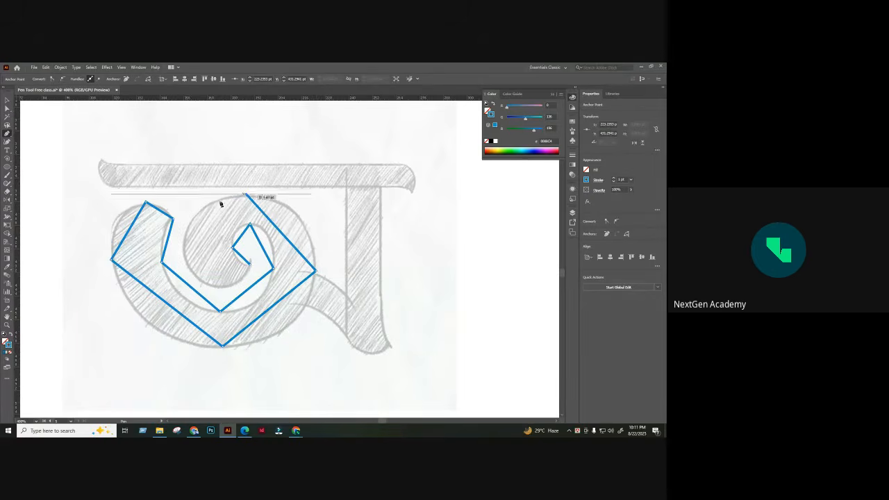
click(183, 249)
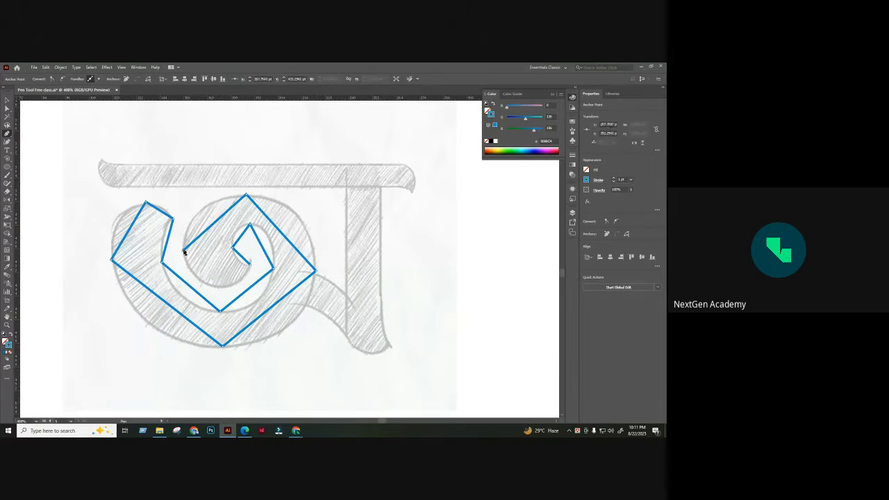
click(218, 286)
click(251, 264)
- Try to round the corner at the top of the spiral with the Curvature tool, and undo it
click(8, 142)
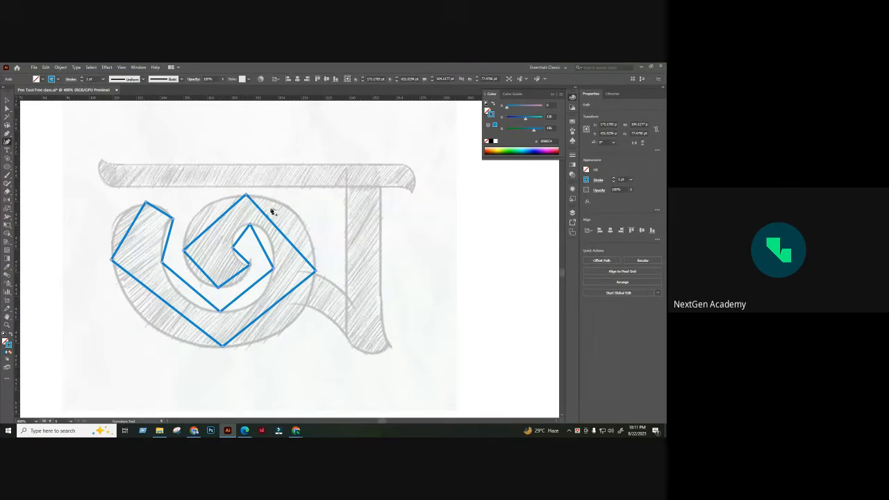
double_click(247, 197)
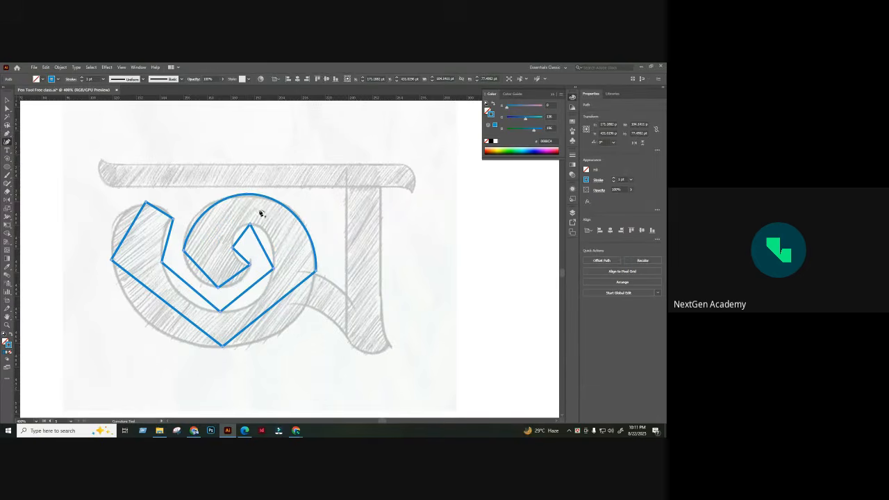
key(ctrl+z)
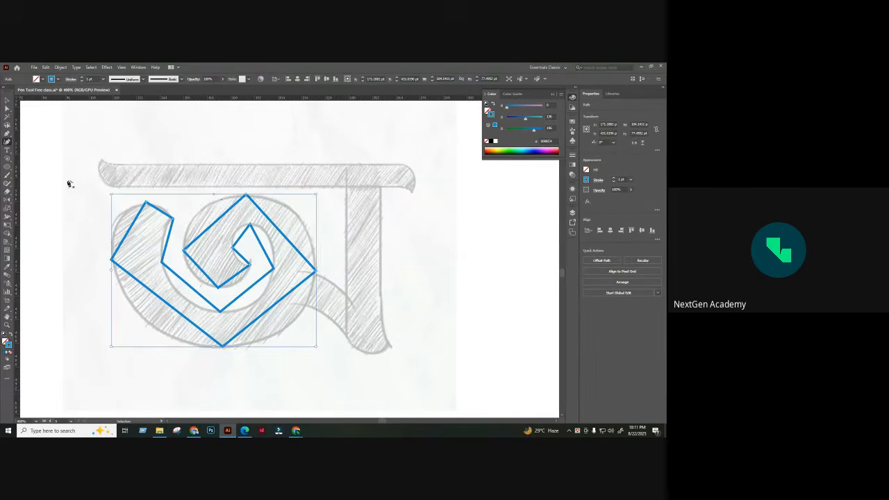
- Round the outer corners at the spiral's top, right side, bottom, left side and hook top with the Curvature tool
click(8, 143)
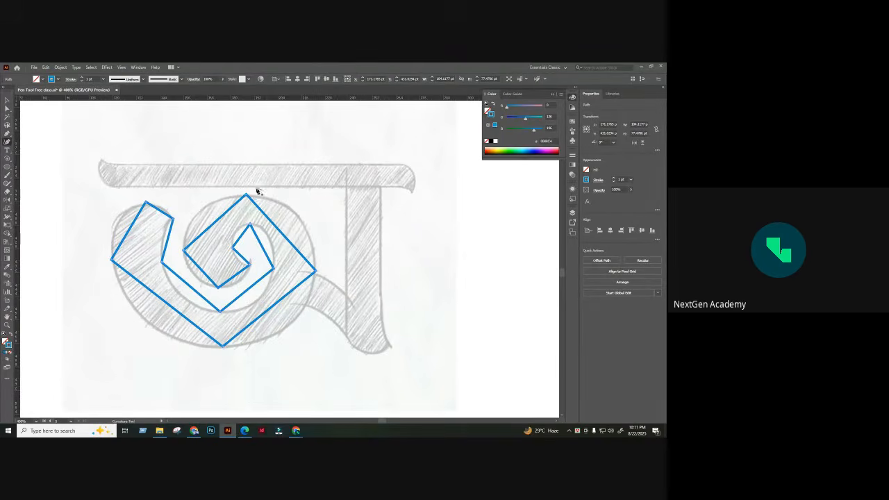
double_click(248, 197)
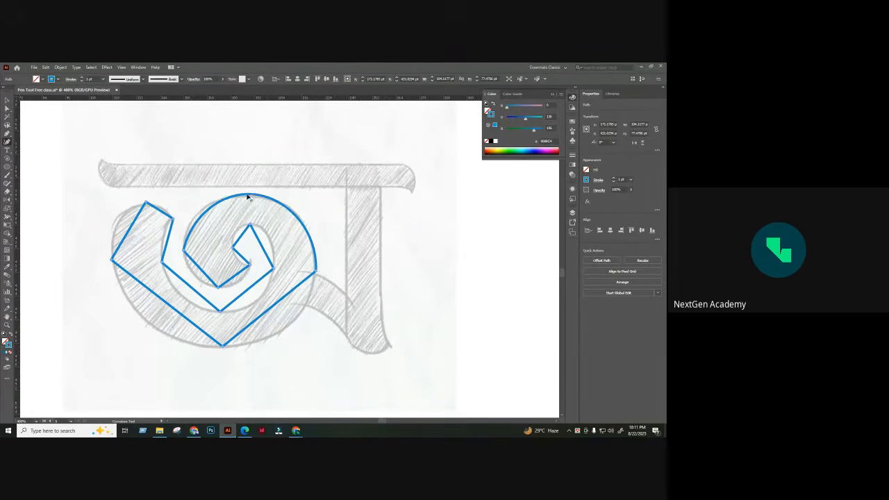
double_click(317, 273)
double_click(222, 346)
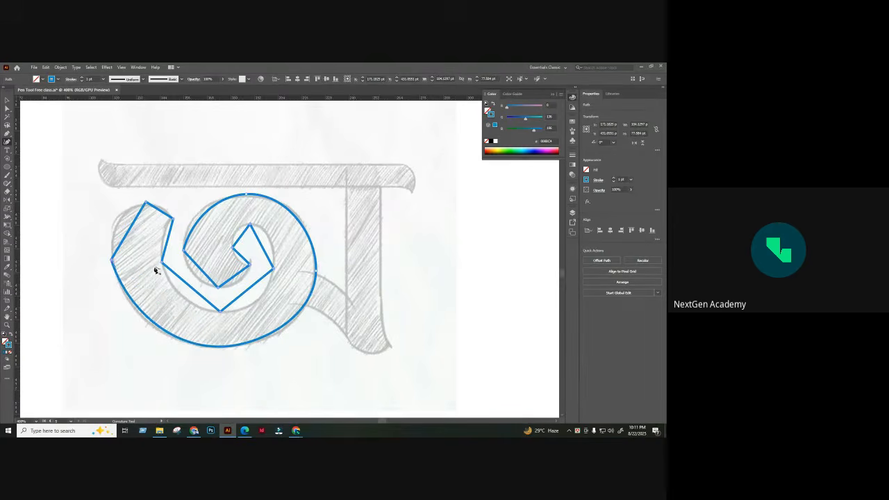
double_click(112, 261)
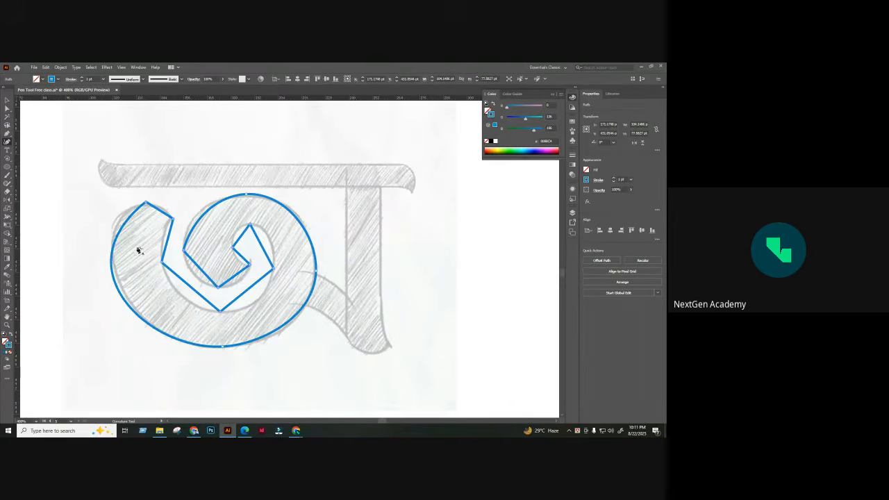
double_click(146, 204)
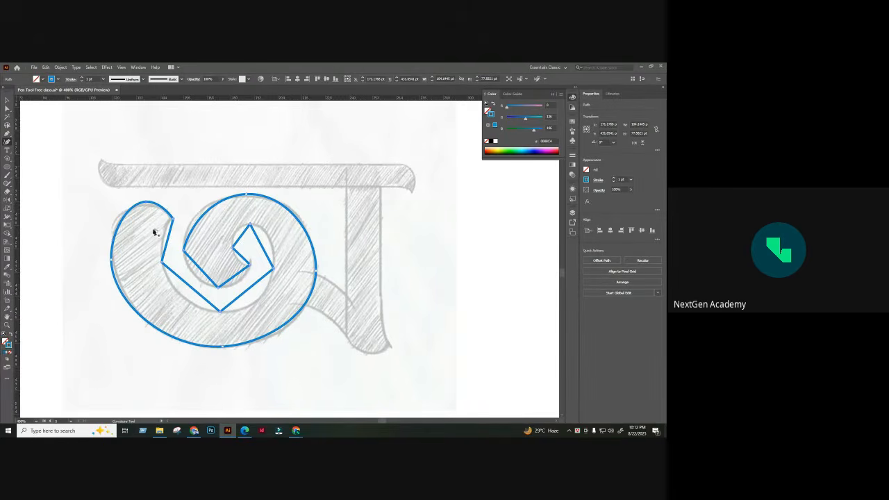
- Round the corners along the inner edge and the spiral's central bulb, leaving the two pointed tips sharp, and deselect the path
double_click(164, 262)
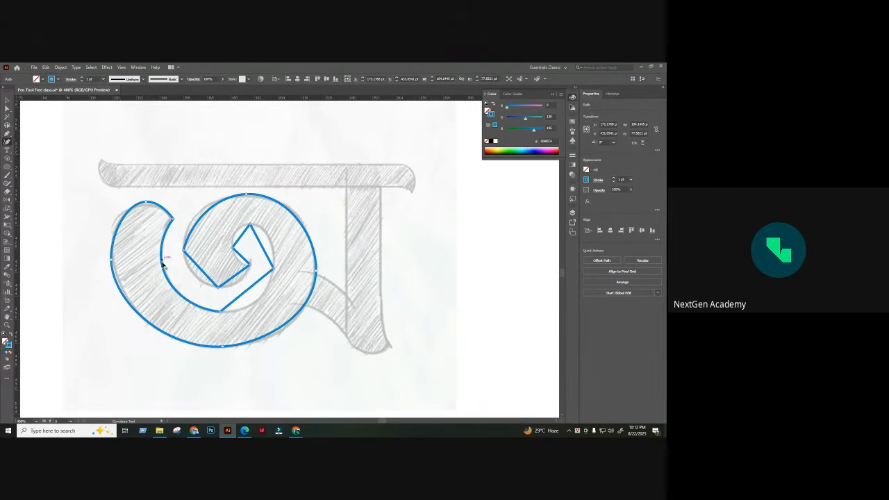
double_click(221, 310)
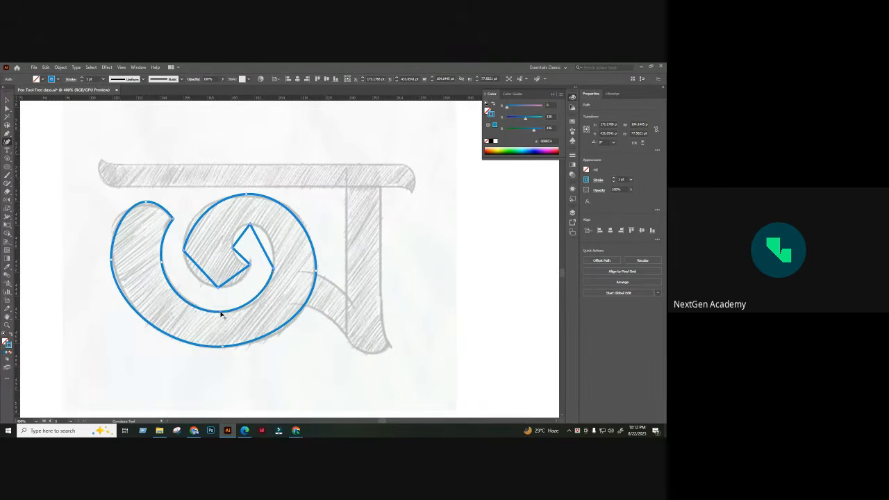
double_click(273, 270)
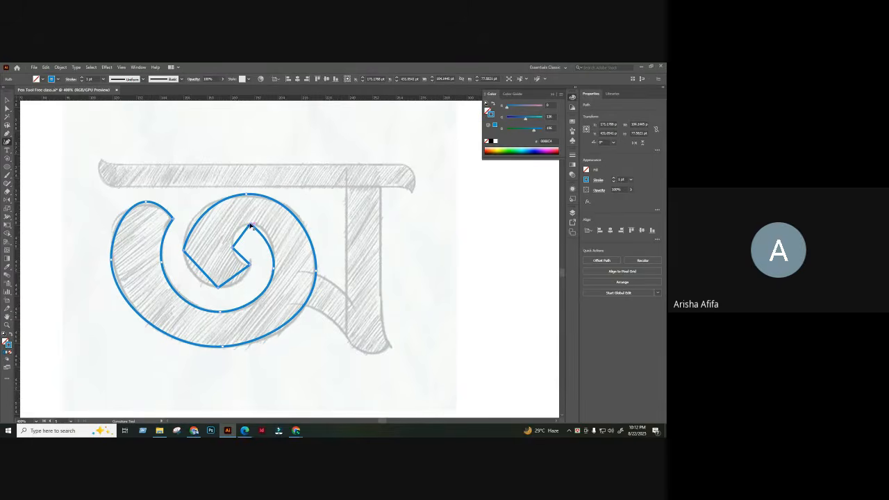
double_click(251, 225)
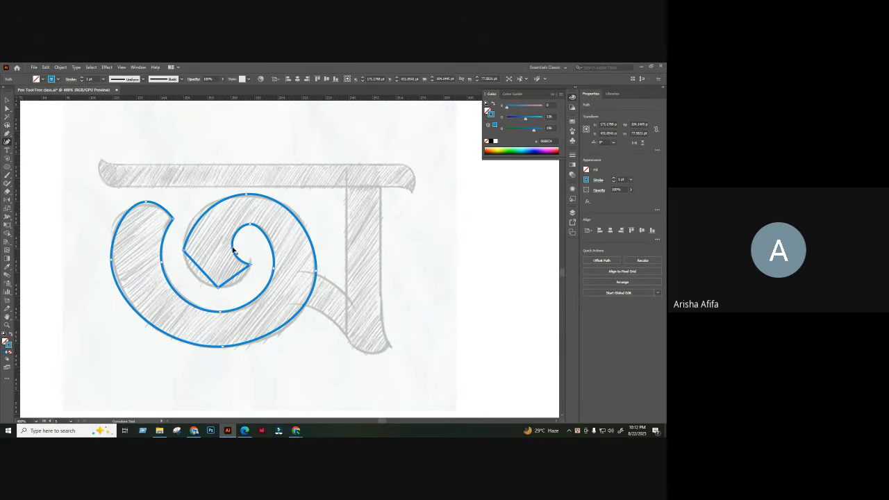
double_click(219, 287)
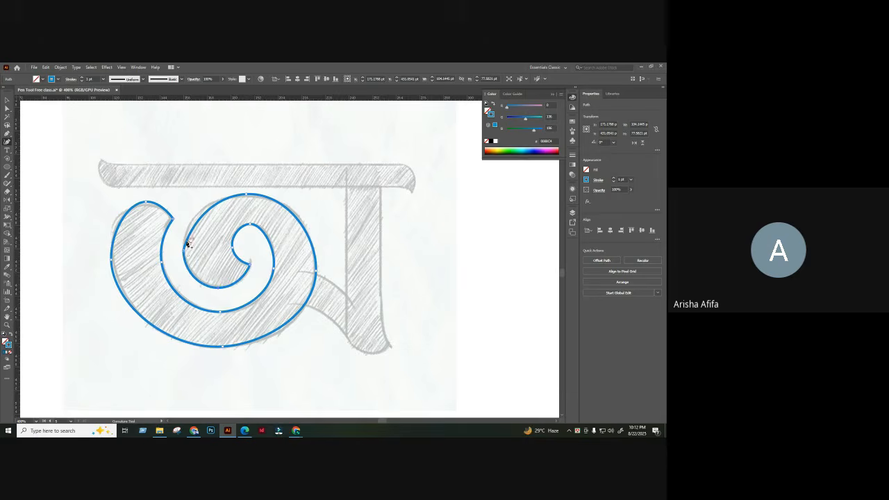
double_click(185, 251)
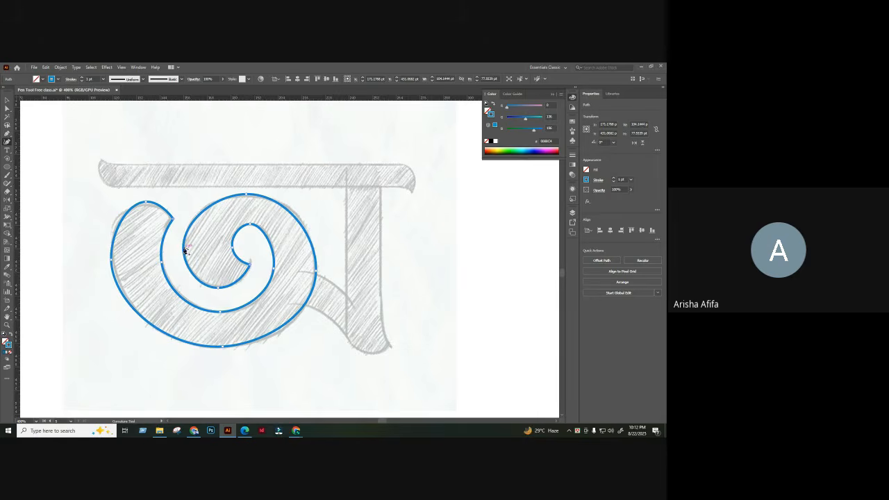
key(v)
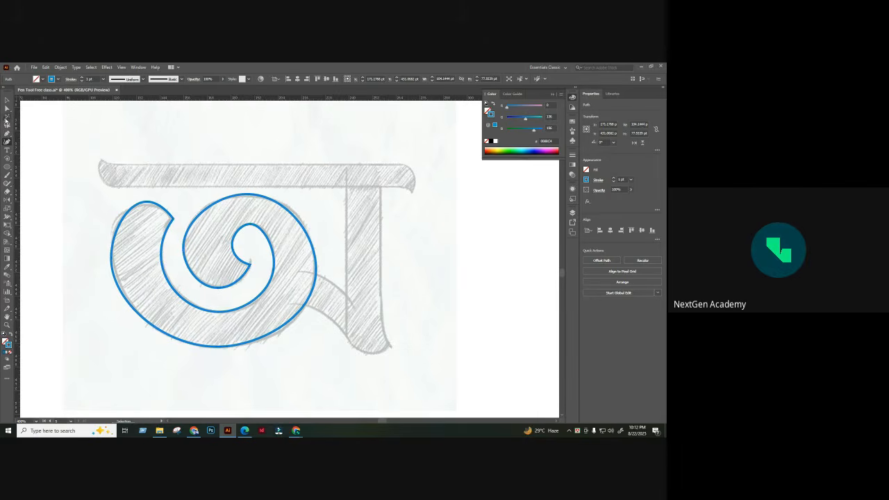
click(197, 189)
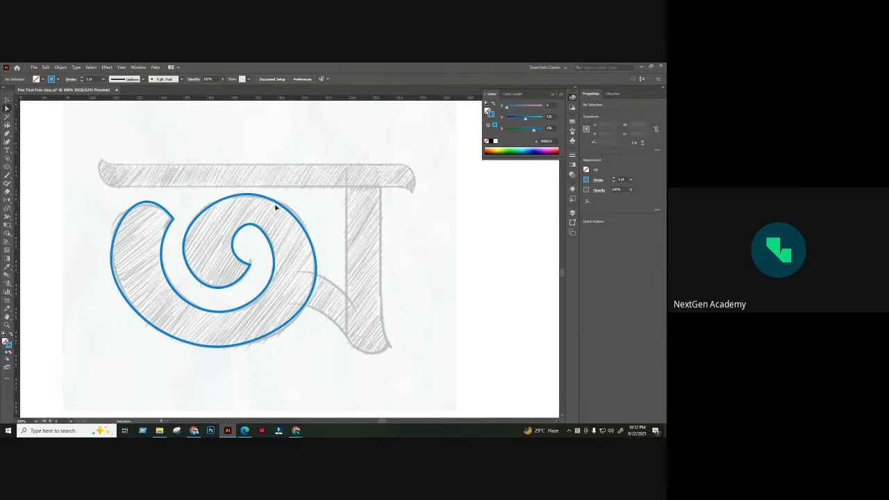
- Examine the spiral path and its hook-top handles in Outline view, and return to Preview with nothing selected
key(ctrl+y)
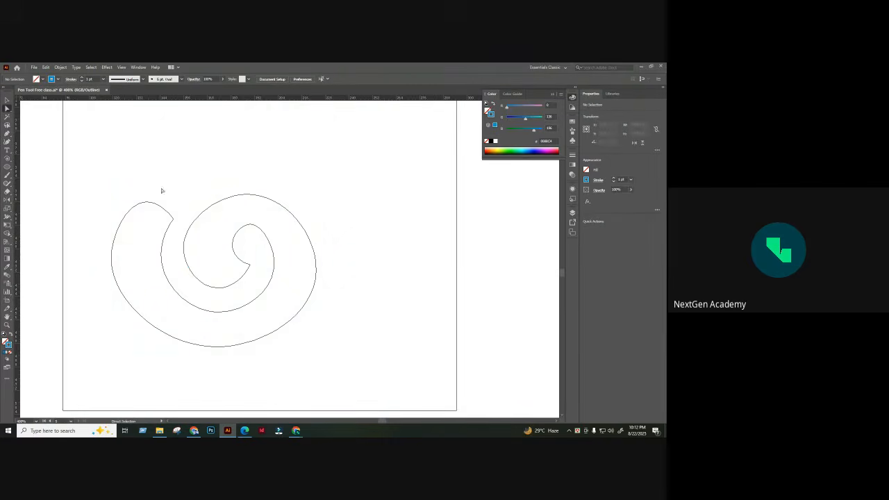
click(129, 208)
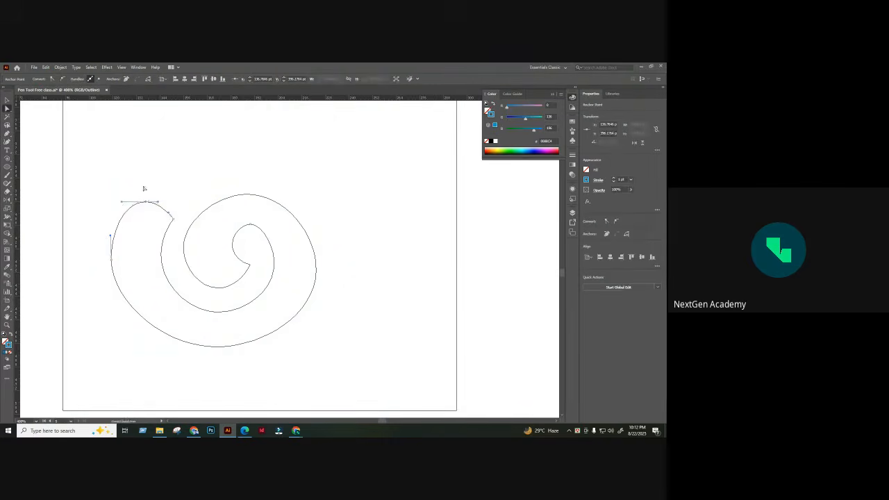
click(151, 188)
key(ctrl+a)
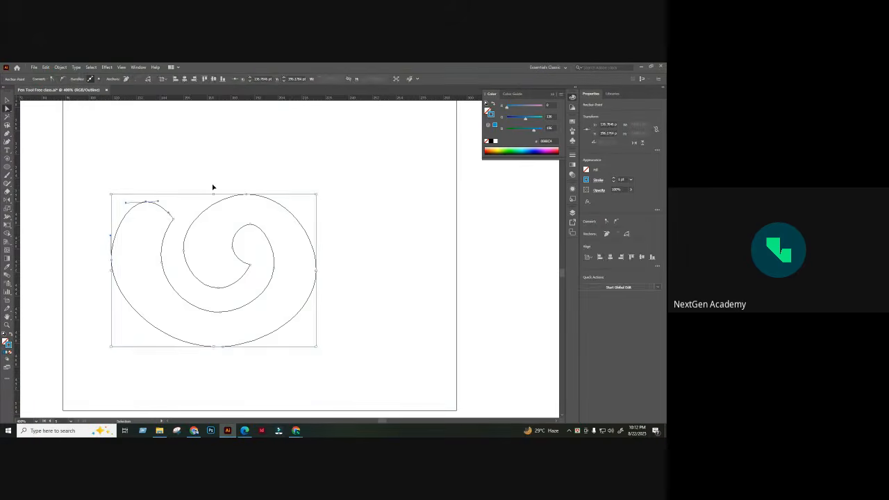
key(ctrl+y)
key(v)
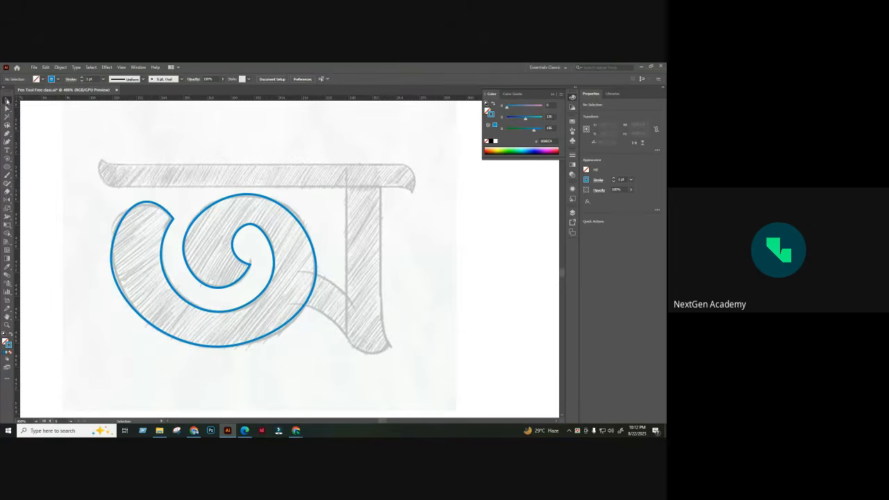
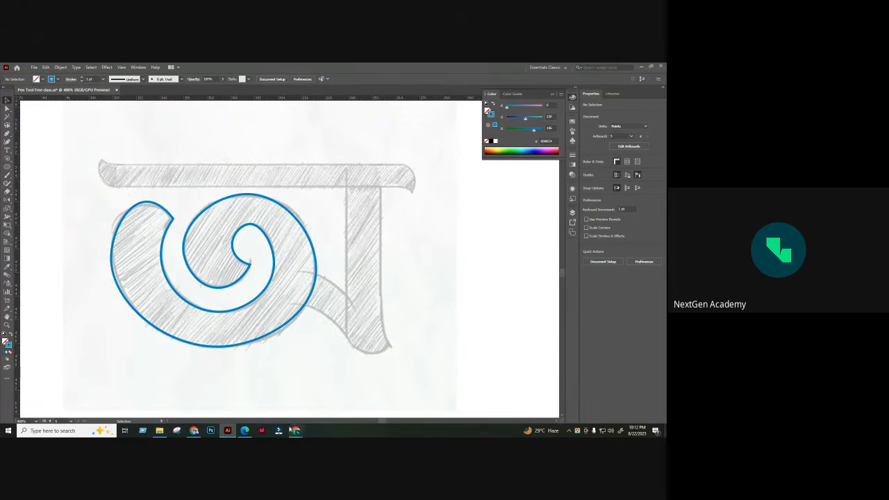
click(333, 392)
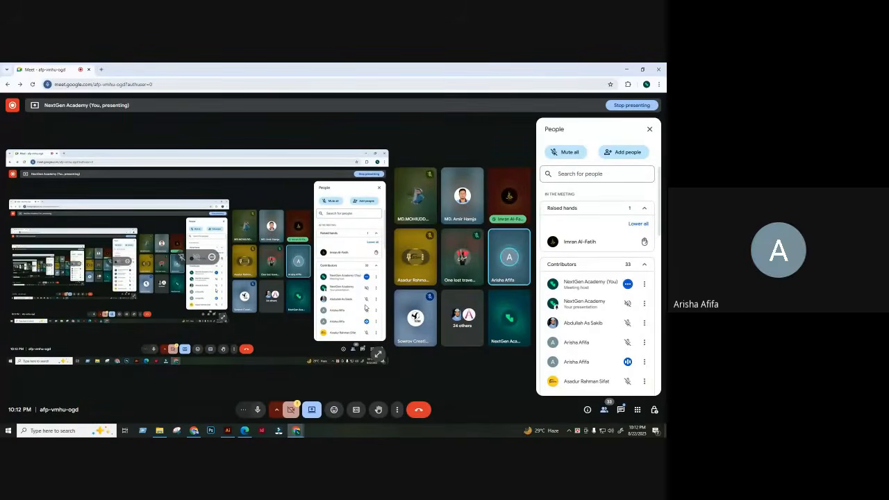
click(227, 430)
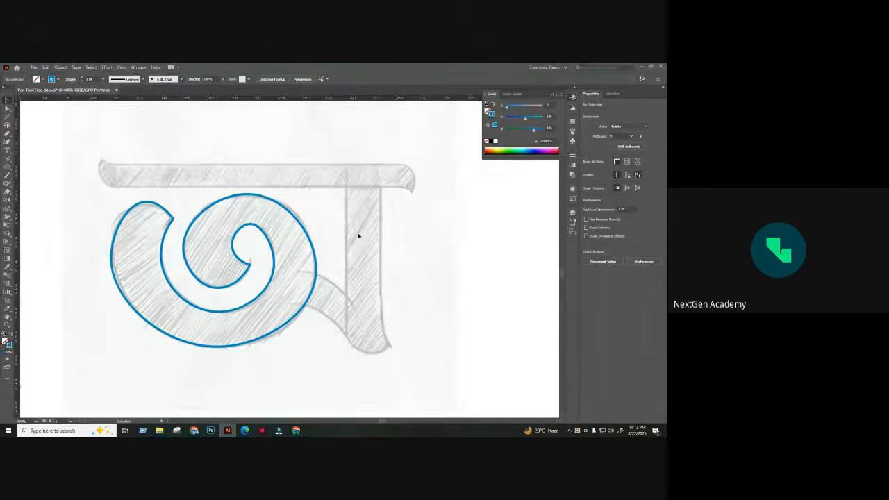
- Delete the rounded spiral path from over the sketch
drag(323, 255, 341, 260)
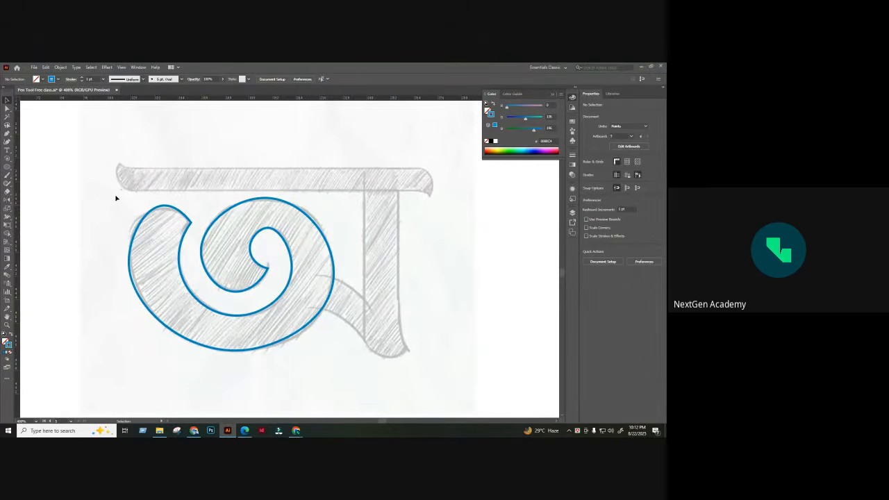
click(312, 332)
key(Delete)
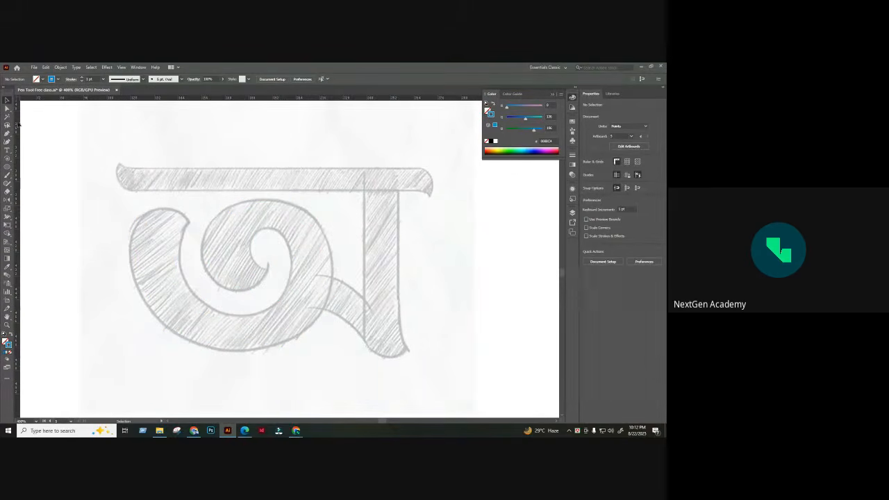
- Trace the spiral's outer edge with straight Pen segments, from the hook's tip around the bottom, right side and top to the central bulb
click(8, 134)
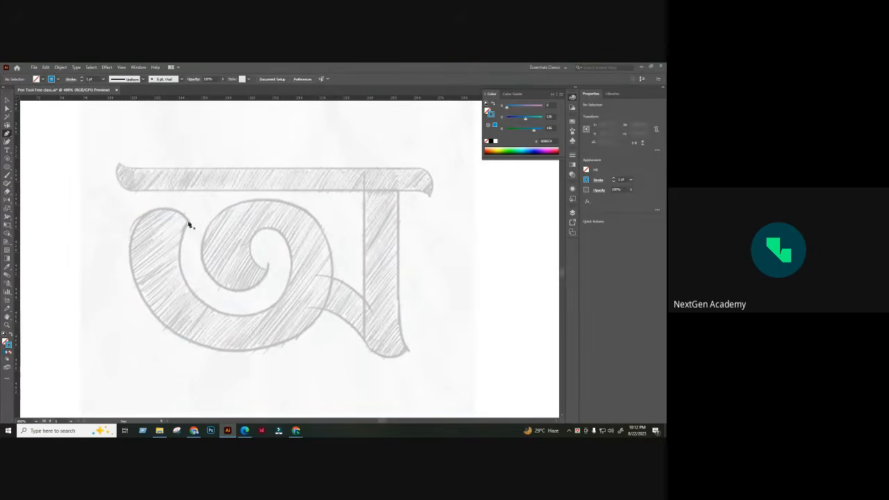
drag(175, 214, 162, 207)
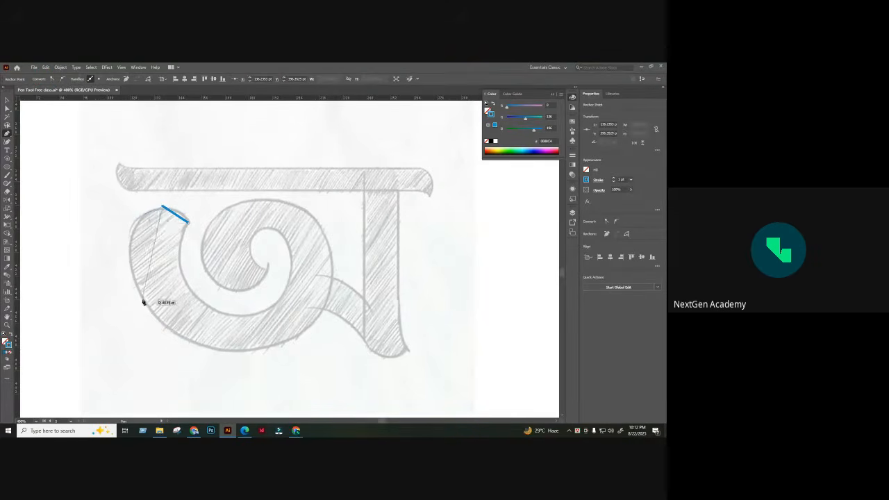
click(130, 263)
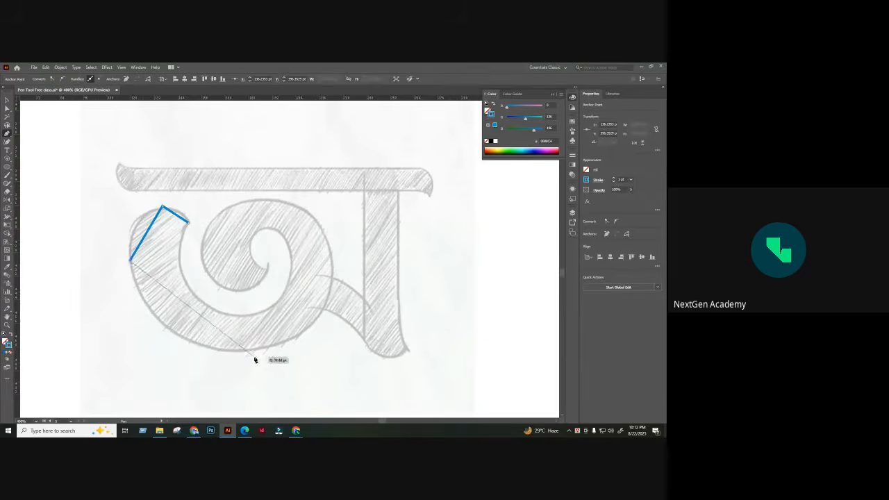
click(245, 352)
click(334, 264)
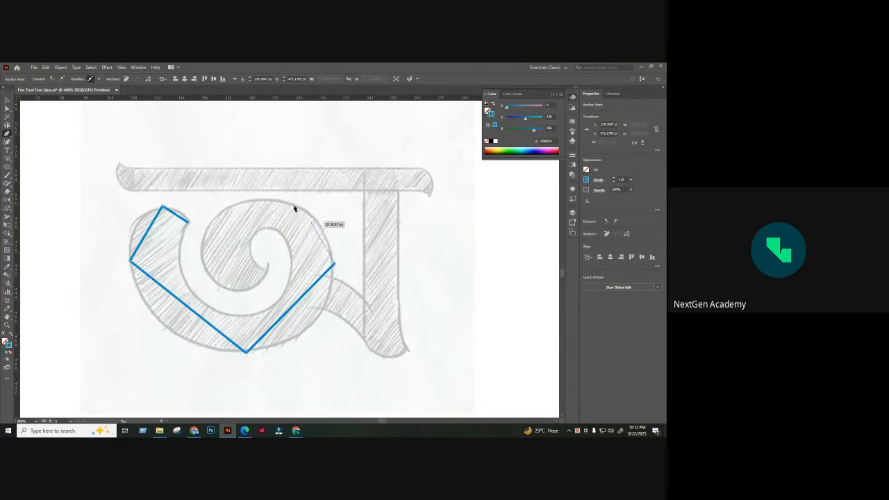
click(259, 199)
click(201, 252)
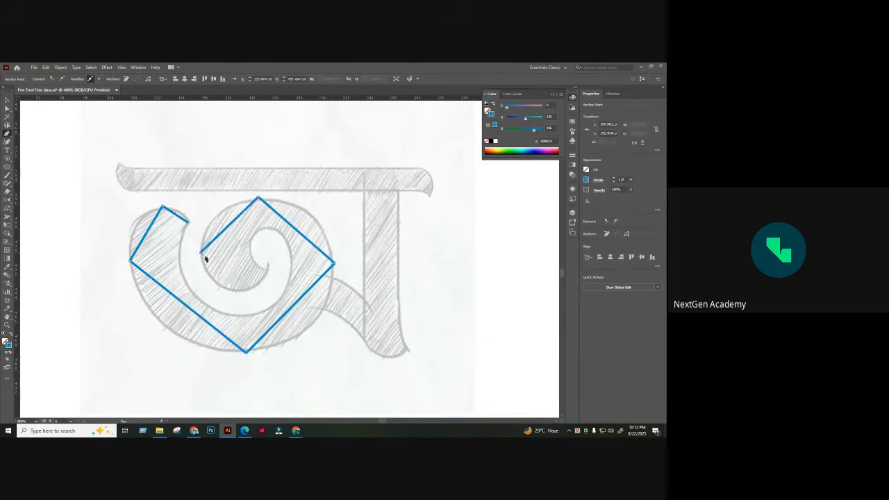
- Continue the straight-segment path around the central bulb and back along the inner edge, closing it at the hook's tip
click(239, 290)
click(269, 266)
click(251, 248)
click(266, 229)
click(290, 276)
click(246, 314)
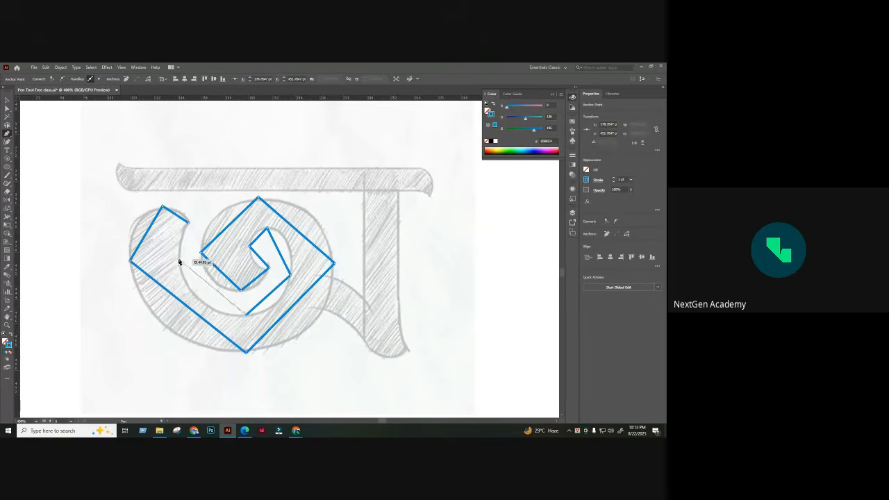
click(179, 260)
click(188, 223)
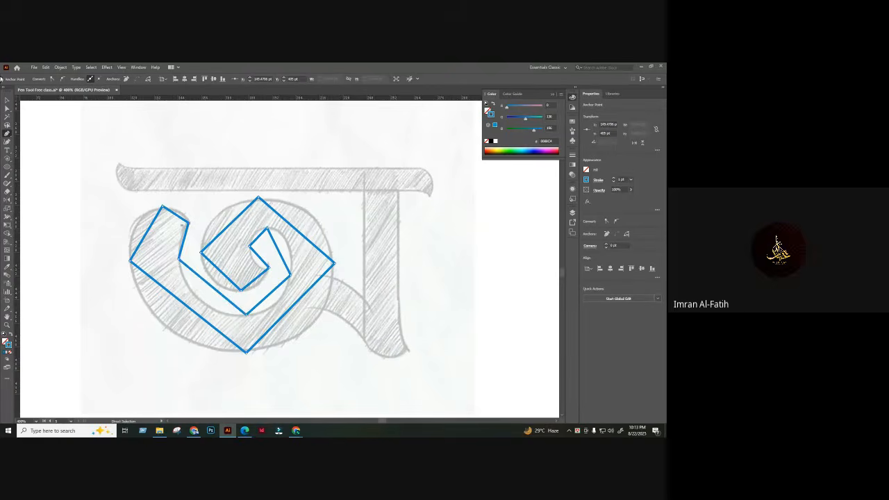
- Round the outer corners at the spiral's top, bottom and hook top with the Curvature tool
click(7, 141)
double_click(257, 199)
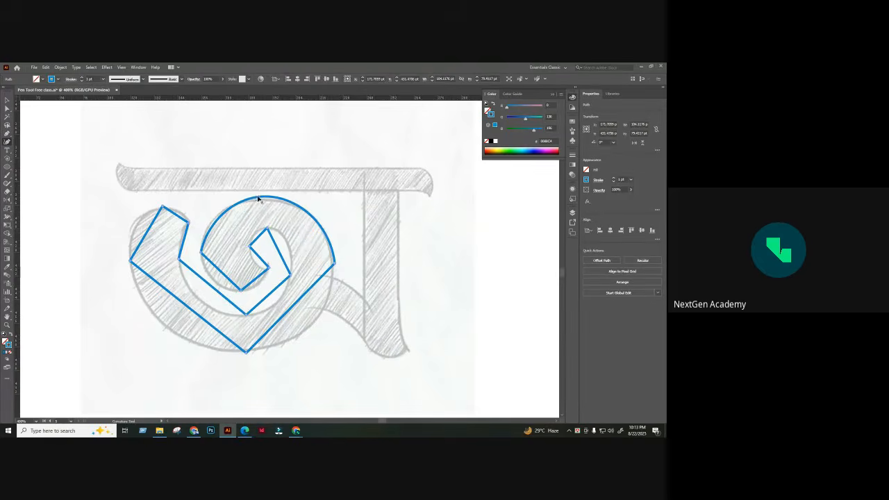
double_click(247, 353)
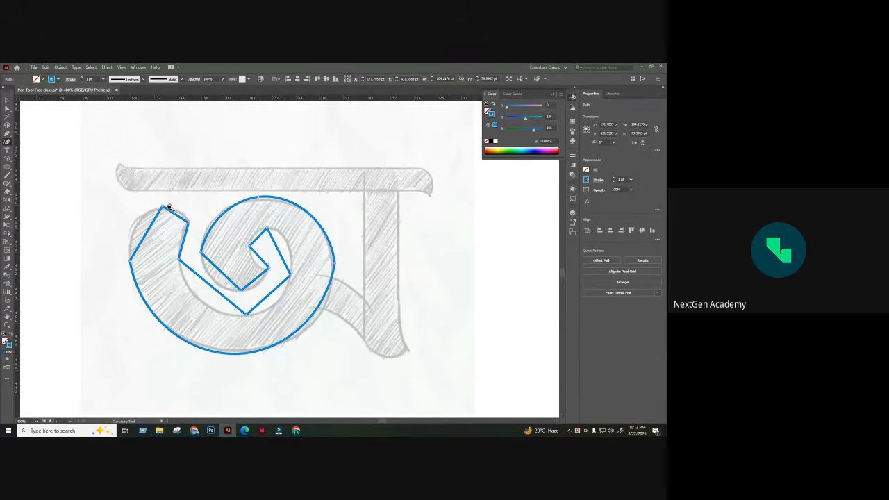
double_click(163, 207)
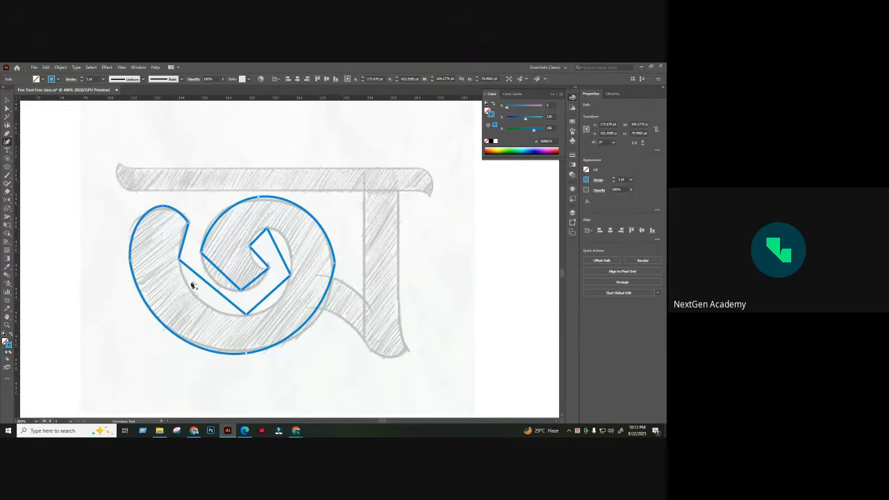
- Round the corners at the inner edge's bottom and top and at the central bulb's inner side and bottom, keeping its tip sharp
double_click(246, 315)
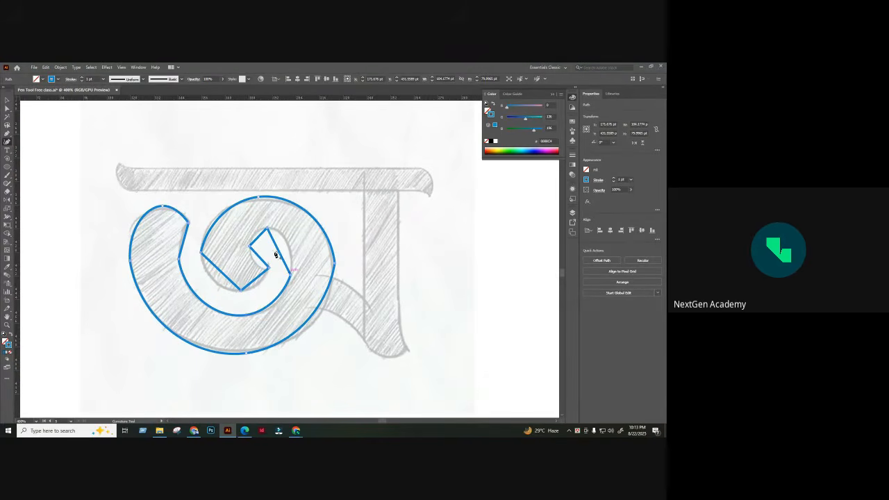
double_click(268, 228)
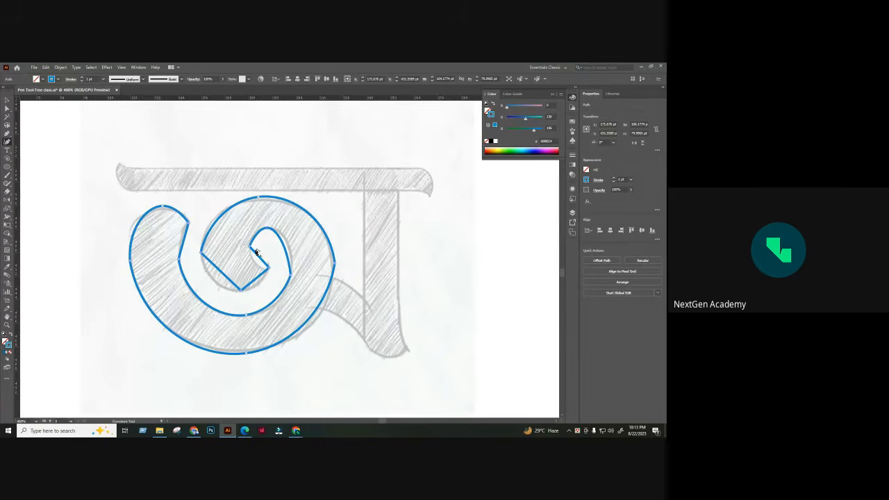
double_click(250, 248)
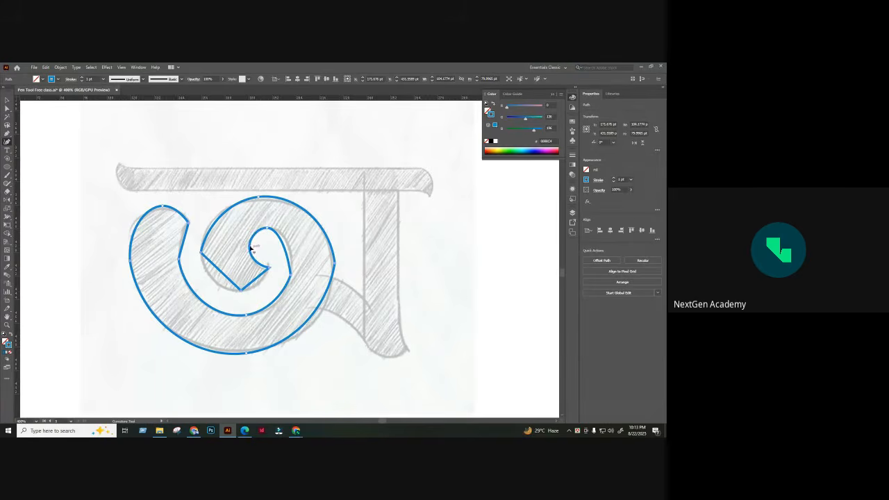
double_click(200, 254)
key(ctrl+z)
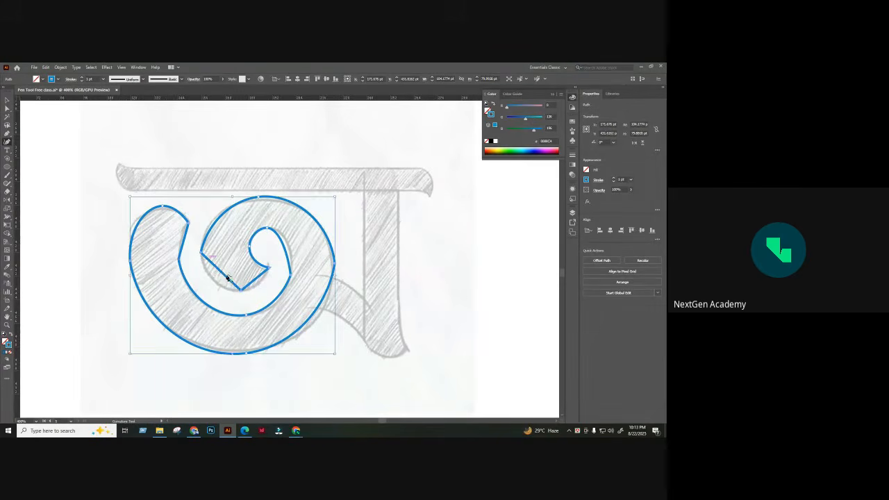
double_click(241, 291)
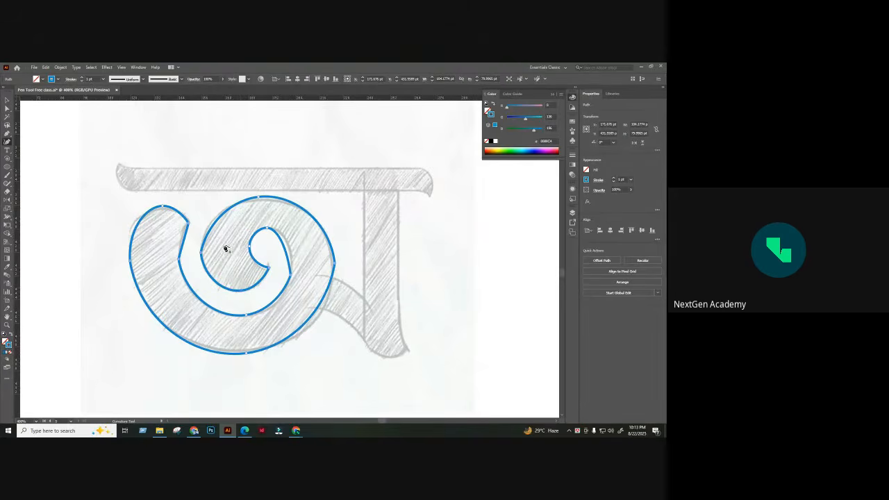
- Smooth the remaining points on both sides of the inner edge, the spiral's outer right side and the bulb's left side, and deselect the path
double_click(179, 260)
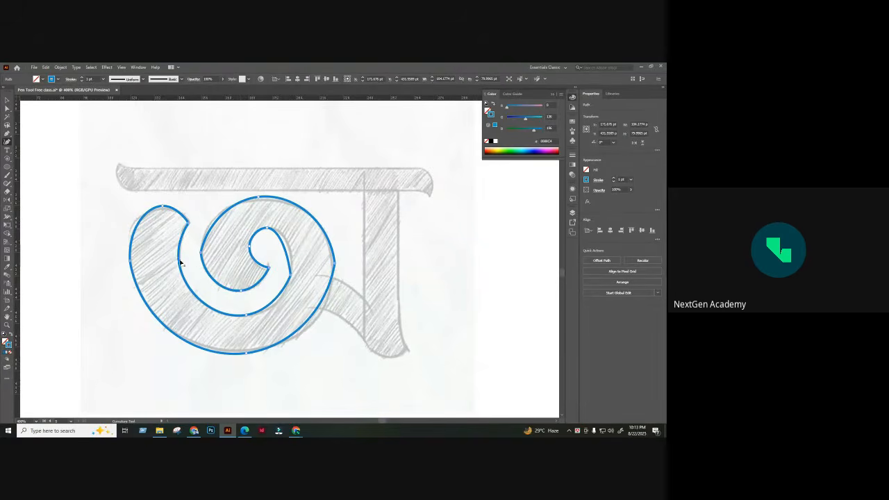
double_click(291, 275)
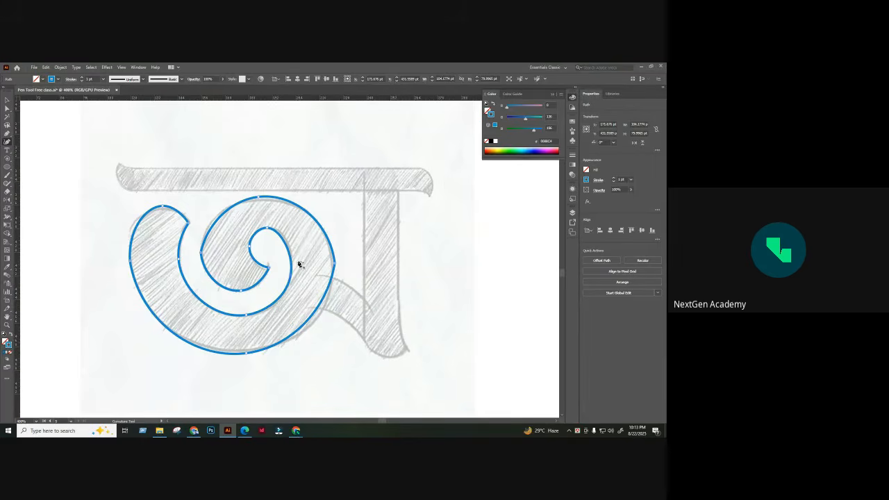
double_click(334, 265)
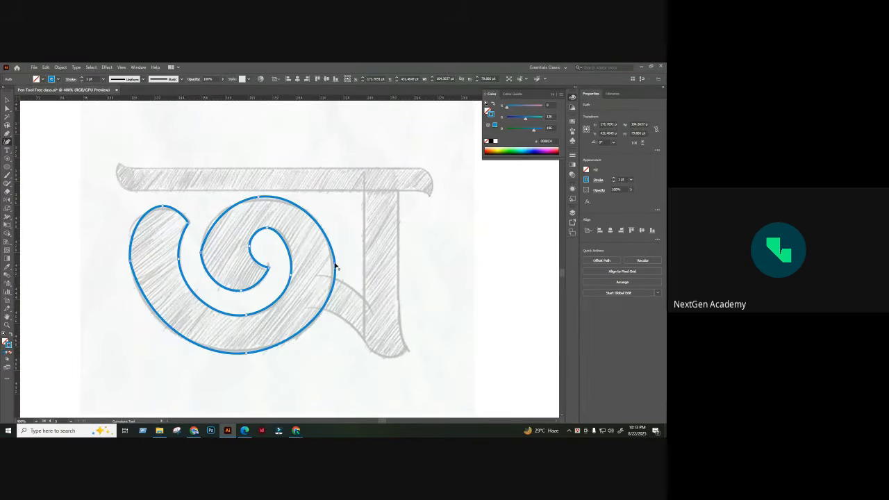
double_click(201, 256)
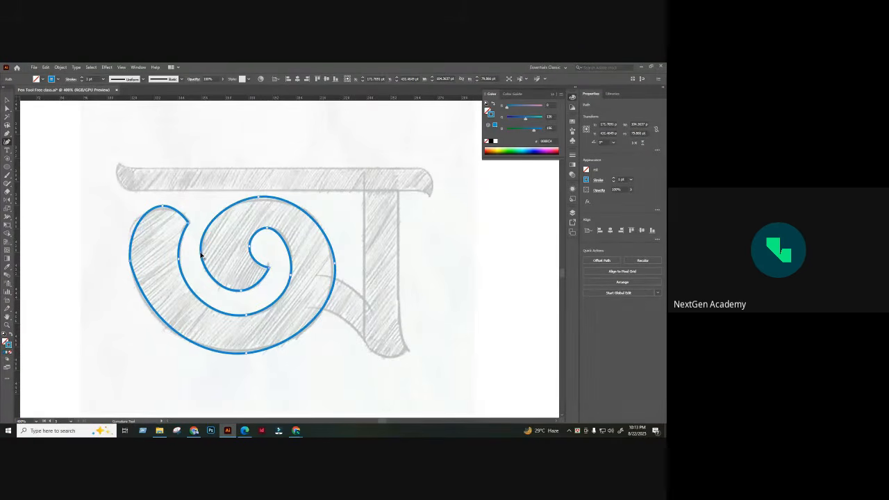
click(7, 108)
click(236, 262)
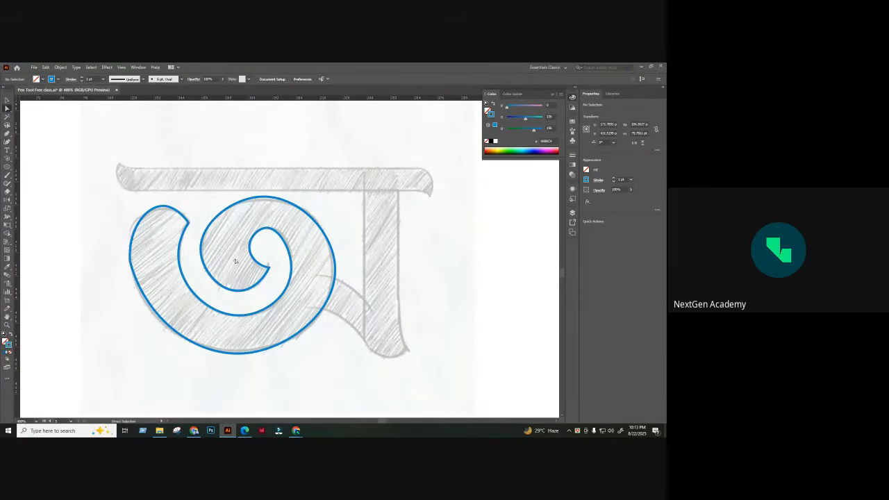
- Adjust the curve handles at the spiral's top and the hook's left side to fit the sketch, and check the path in Outline view
click(265, 199)
drag(296, 194, 299, 195)
click(219, 202)
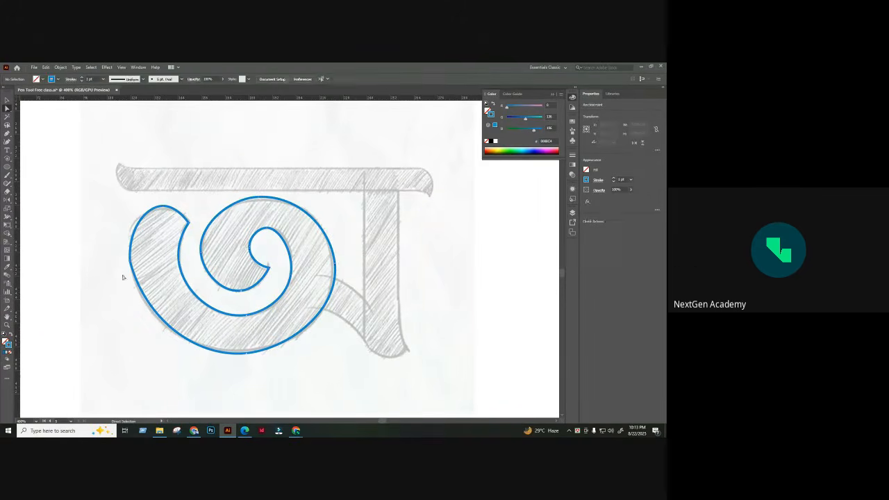
click(129, 242)
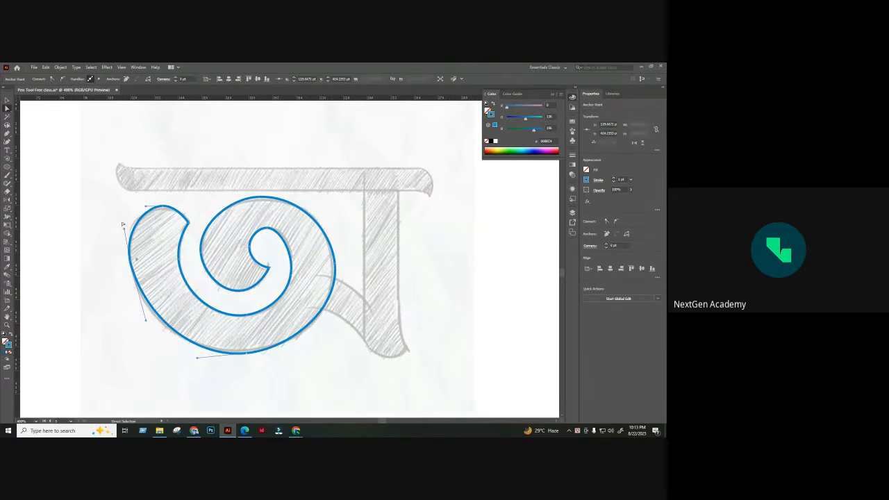
click(173, 179)
scroll(362, 272, down, 2)
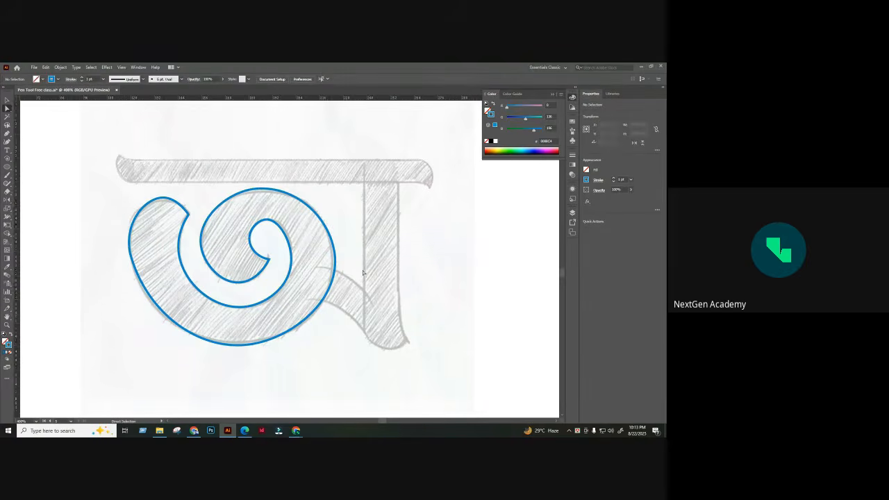
key(ctrl+y)
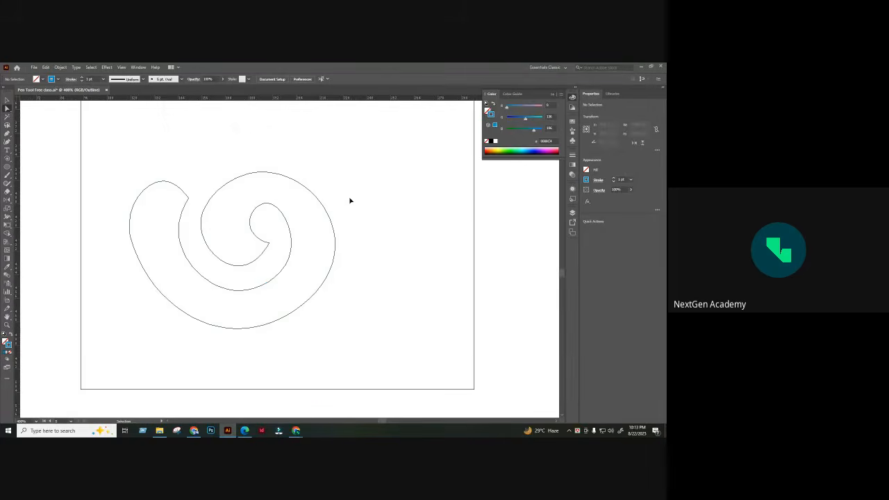
key(ctrl+y)
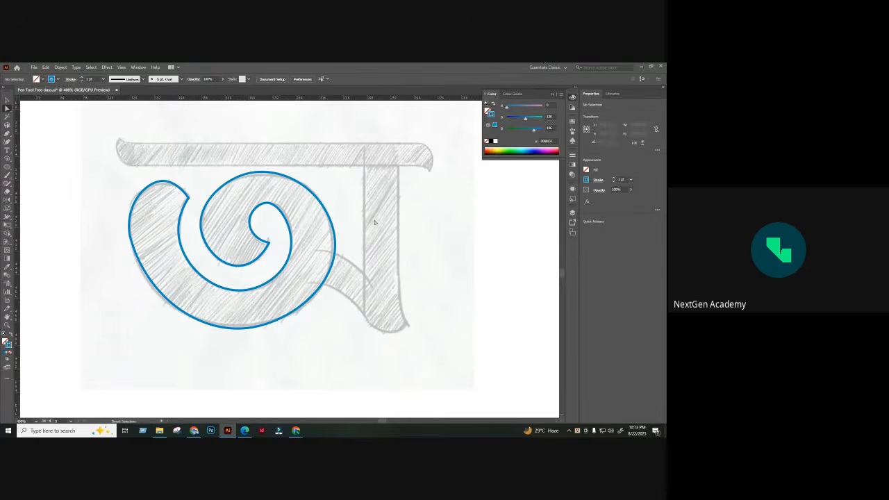
- Draw a closed outline around the letter's vertical stem and its flared foot with straight Pen segments
scroll(375, 223, up, 1)
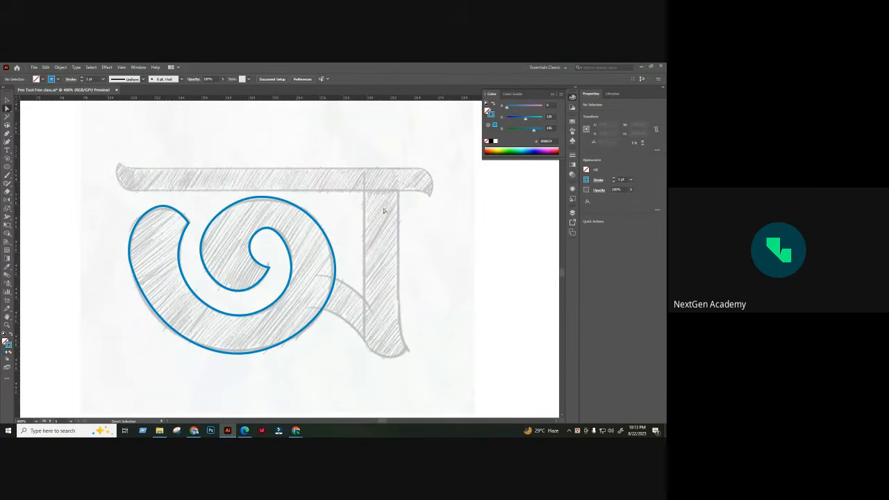
click(8, 135)
click(364, 174)
click(364, 342)
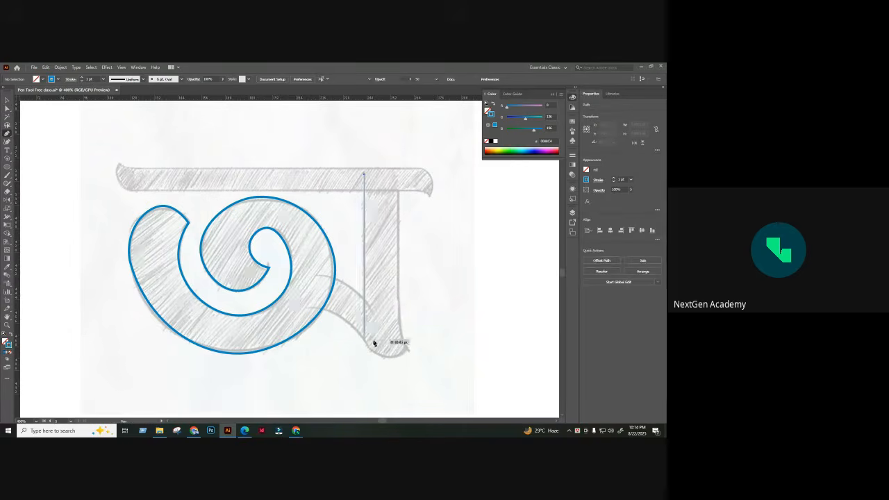
click(387, 359)
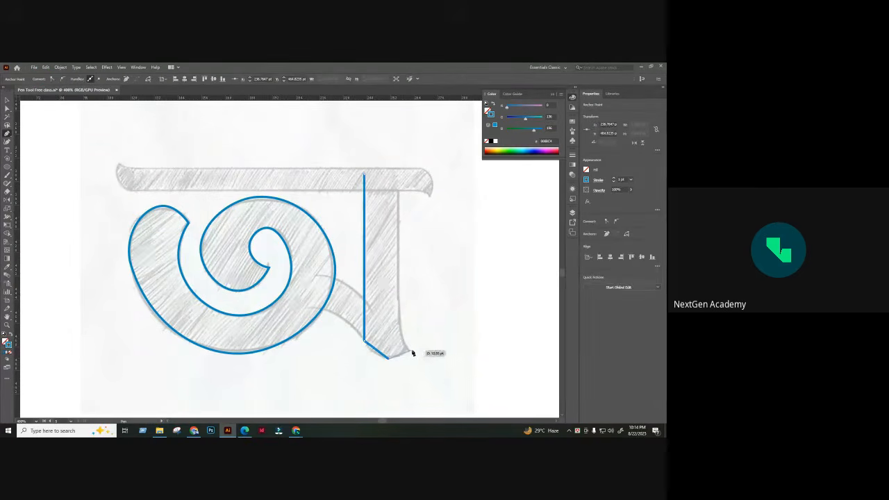
click(412, 350)
click(400, 324)
click(400, 179)
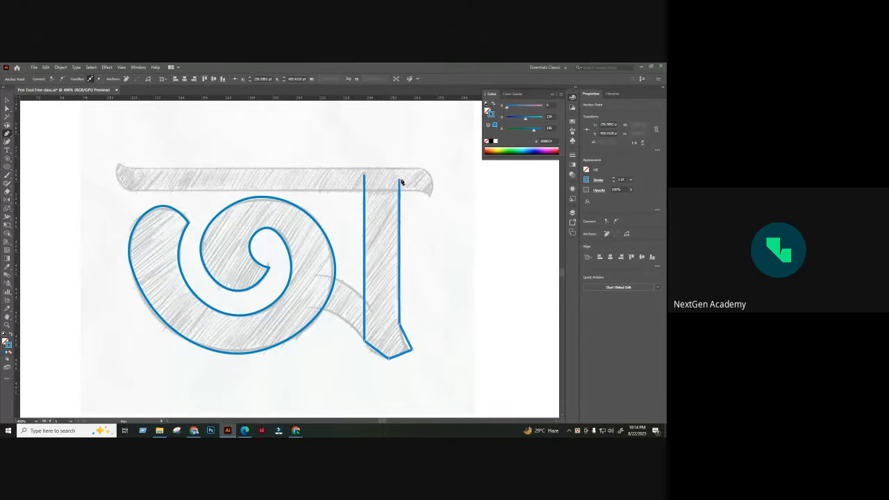
click(365, 178)
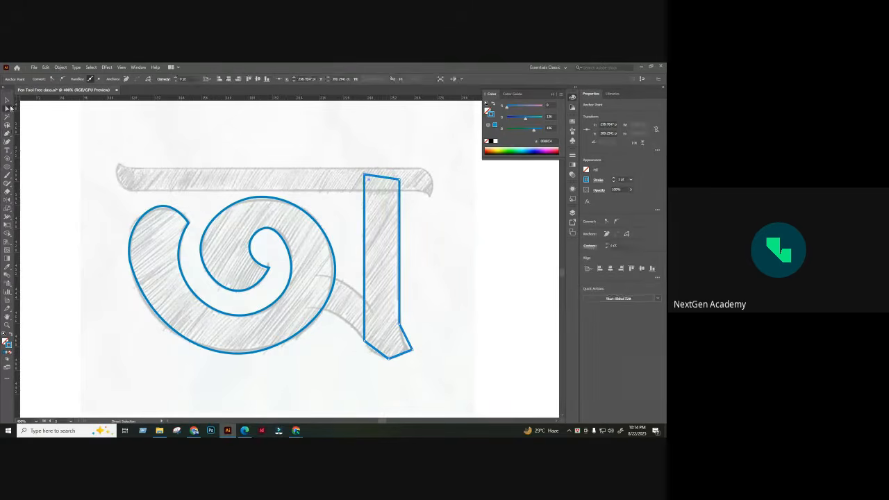
key(a)
key(p)
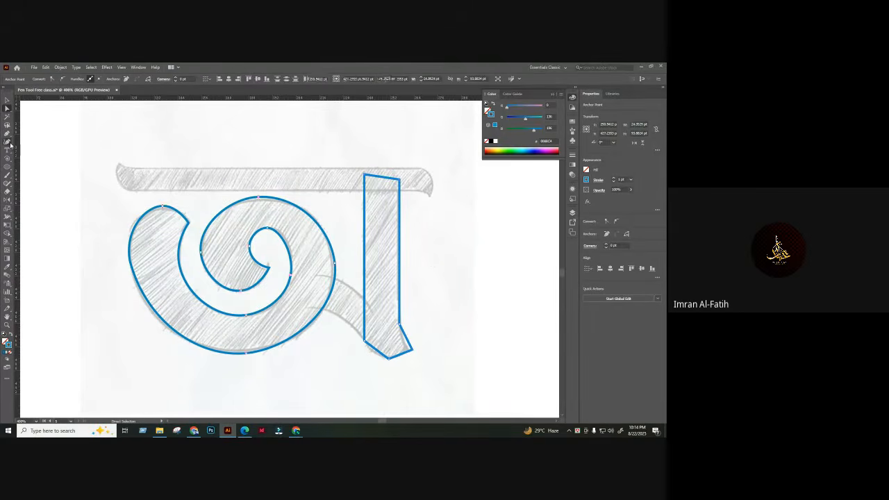
- Round the bottom of the stem's flared foot with the Curvature tool, keeping the corner where the flare begins sharp
double_click(389, 360)
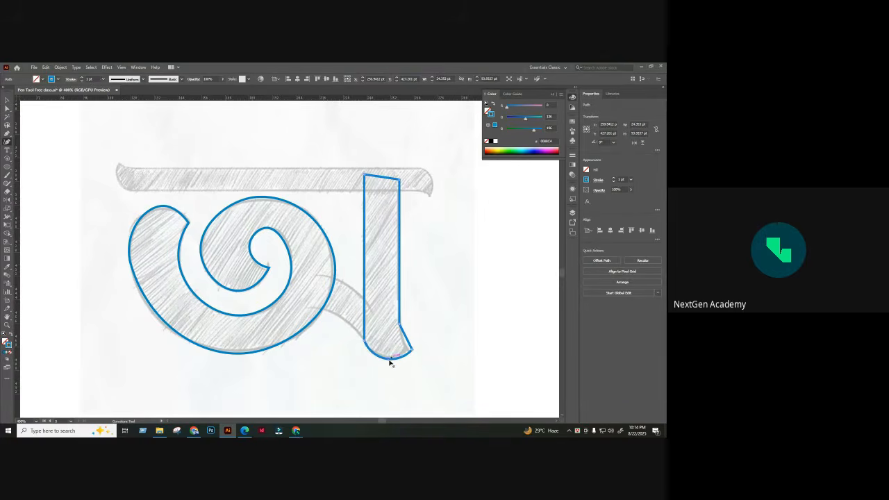
double_click(399, 324)
double_click(400, 325)
- Move the point where the stem's right side meets the flare downward, curve the flare's right edge to fit the sketch, and deselect the path
click(7, 109)
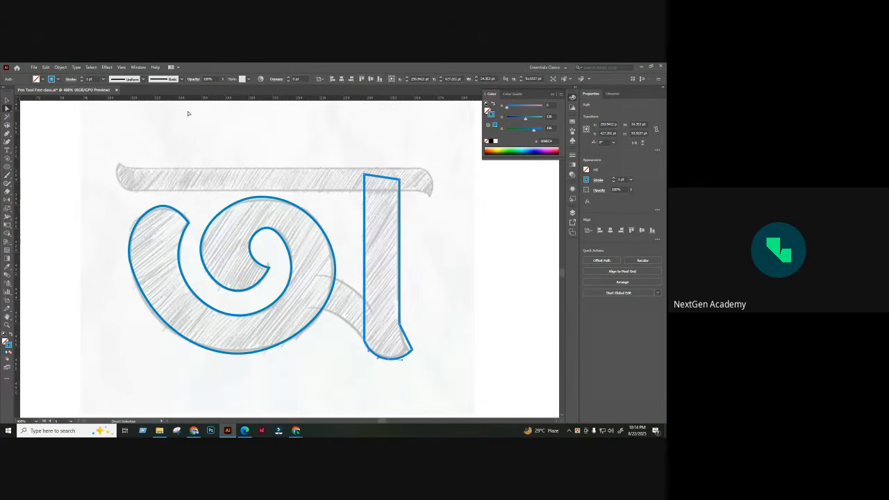
click(425, 305)
click(400, 324)
click(401, 325)
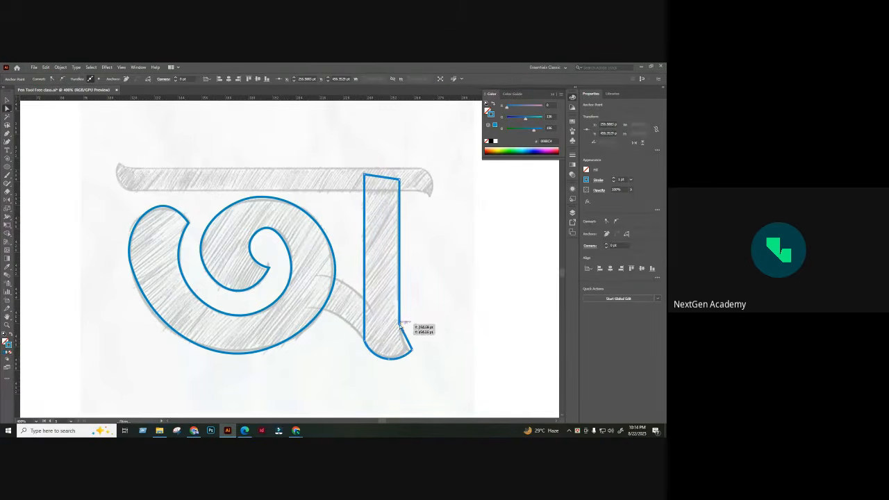
drag(401, 325, 401, 335)
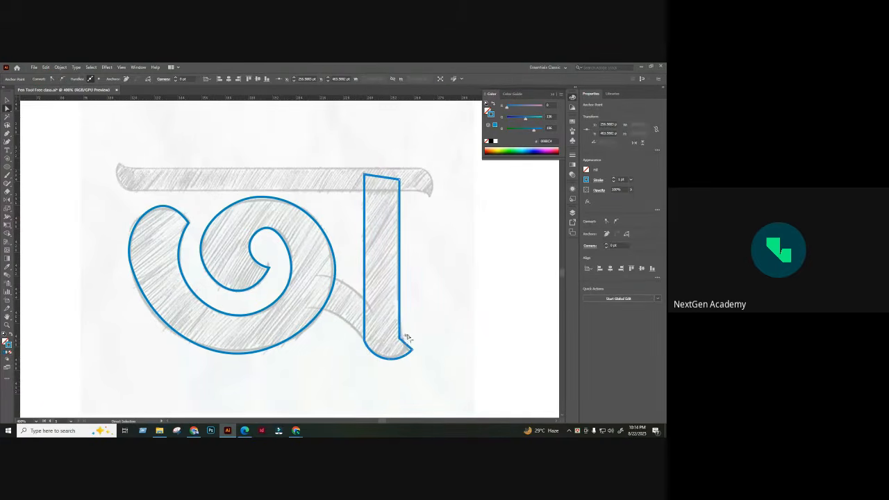
click(467, 264)
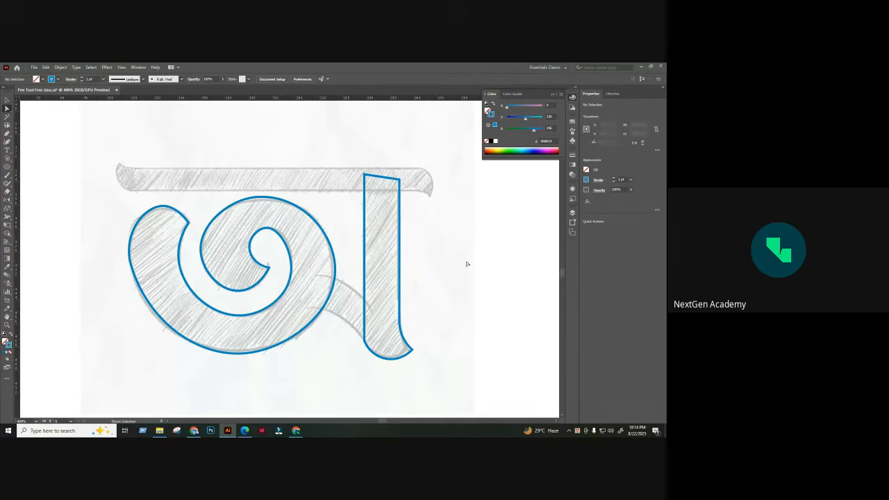
- Look through the practice sheets from the Pen Tool masterclass page down to the Bengali letter and spiral exercises on the last sheet
key(ctrl+minus)
key(ctrl+minus)
key(ctrl+minus)
key(ctrl+minus)
key(ctrl+minus)
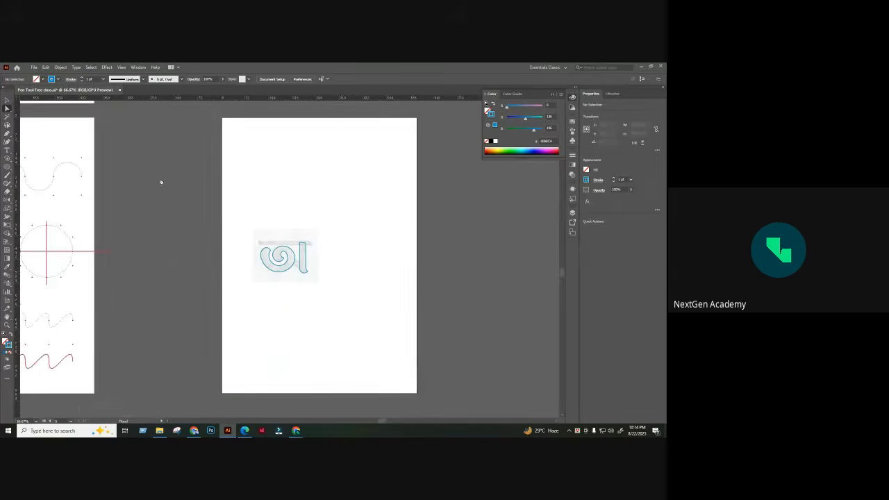
scroll(162, 182, up, 10)
scroll(161, 182, left, 10)
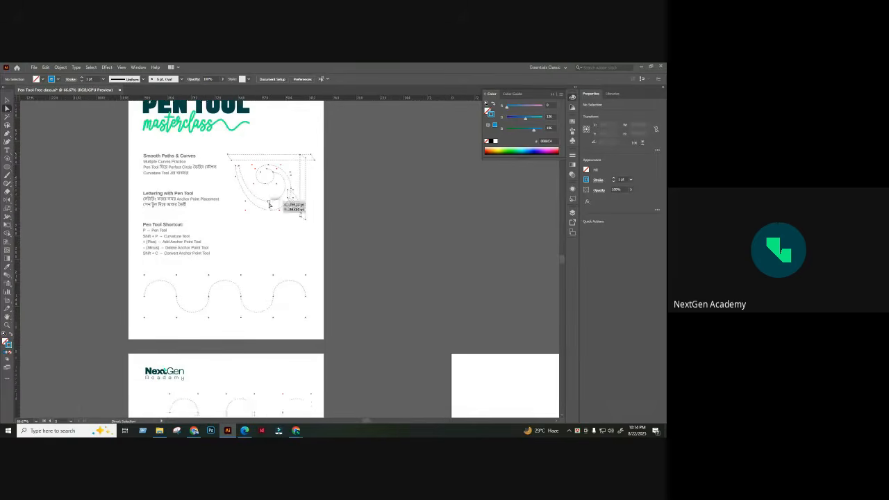
scroll(269, 206, up, 1)
key(z)
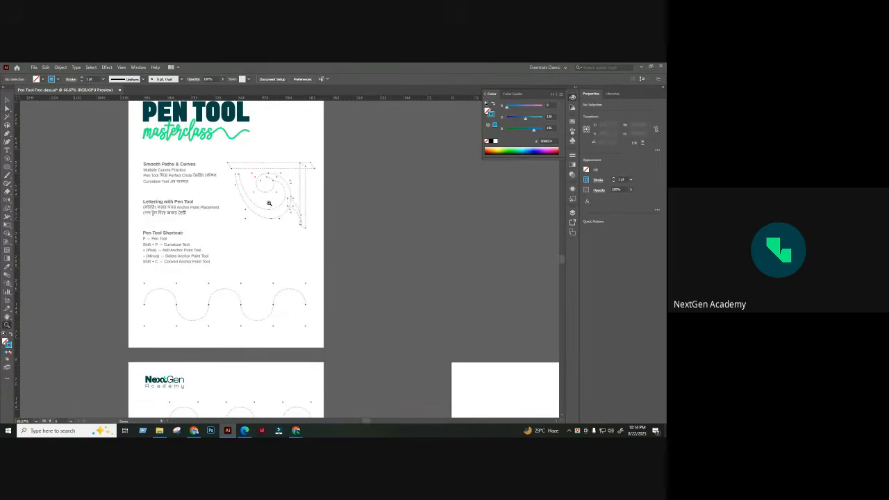
scroll(222, 195, up, 2)
scroll(230, 201, down, 6)
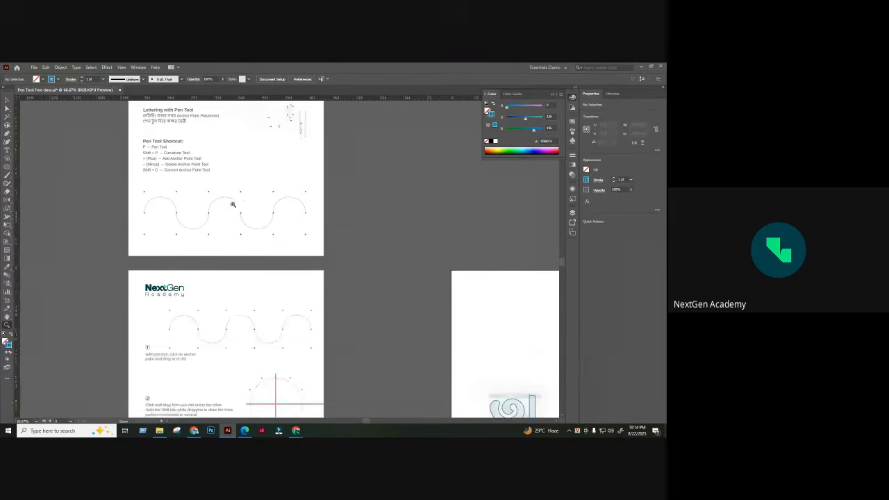
scroll(240, 215, down, 9)
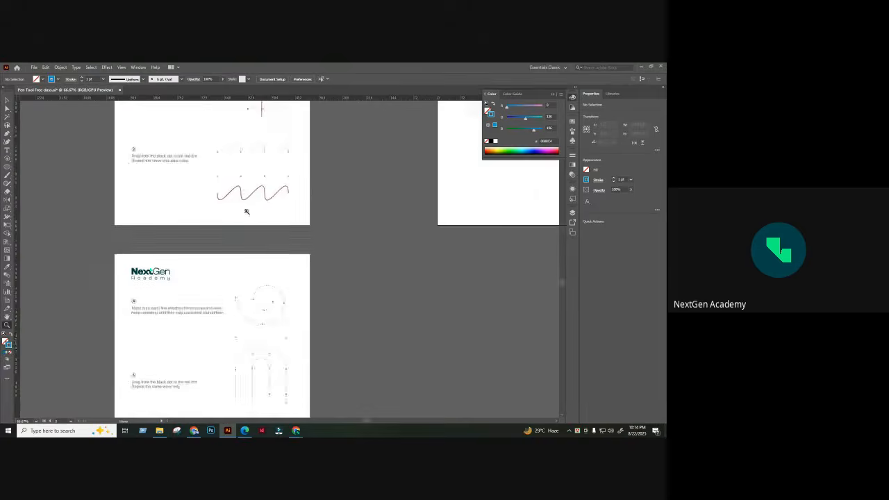
click(248, 289)
drag(301, 329, 358, 335)
drag(243, 357, 304, 211)
drag(314, 335, 247, 334)
drag(275, 364, 257, 176)
drag(240, 387, 242, 193)
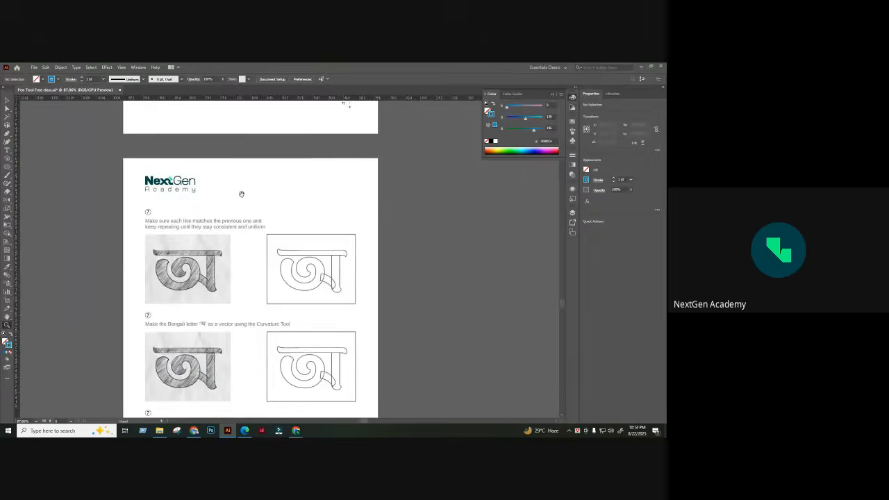
drag(263, 322, 259, 216)
scroll(203, 277, down, 1)
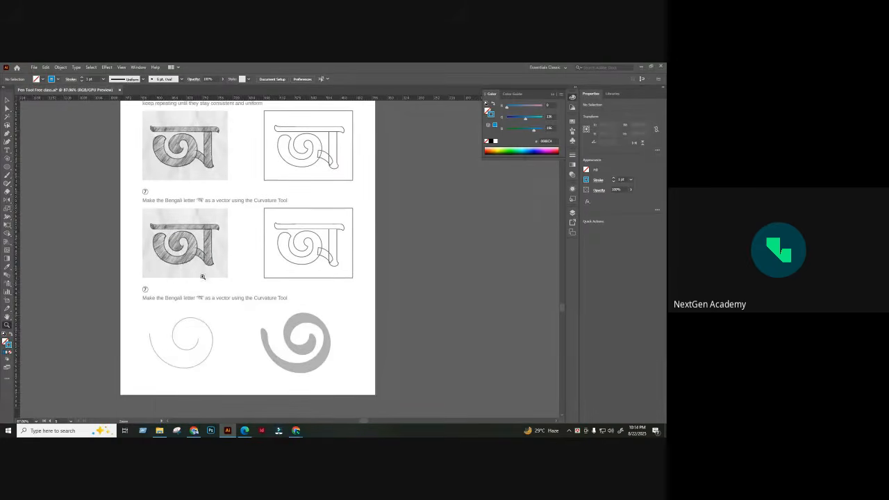
drag(223, 321, 248, 251)
- Select the thin spiral line on the last practice sheet to examine its path, and compare it with the thick grey spiral
key(v)
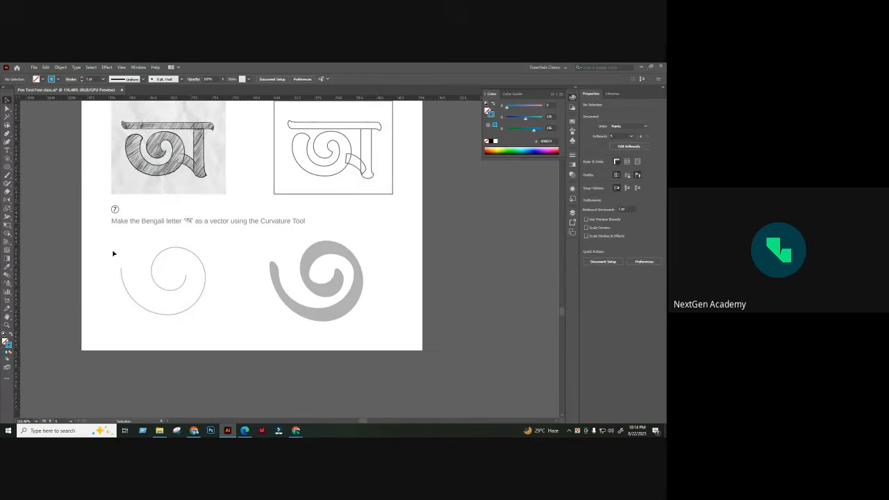
drag(113, 253, 222, 312)
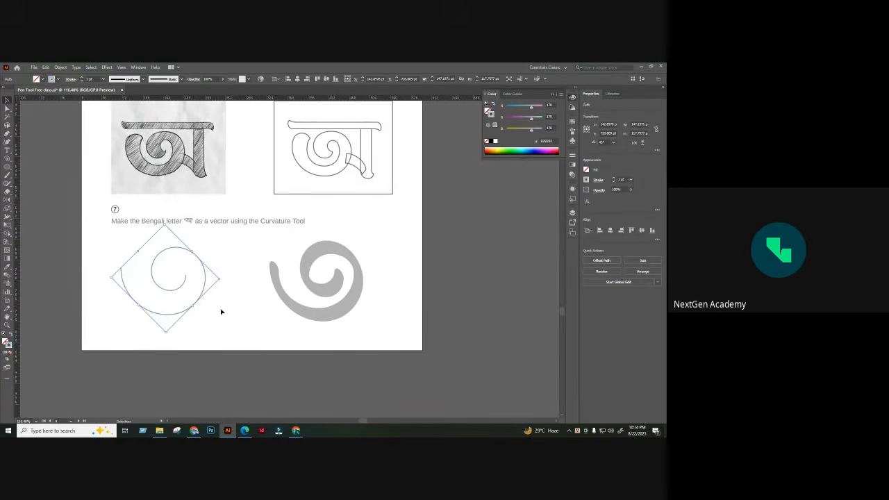
click(221, 268)
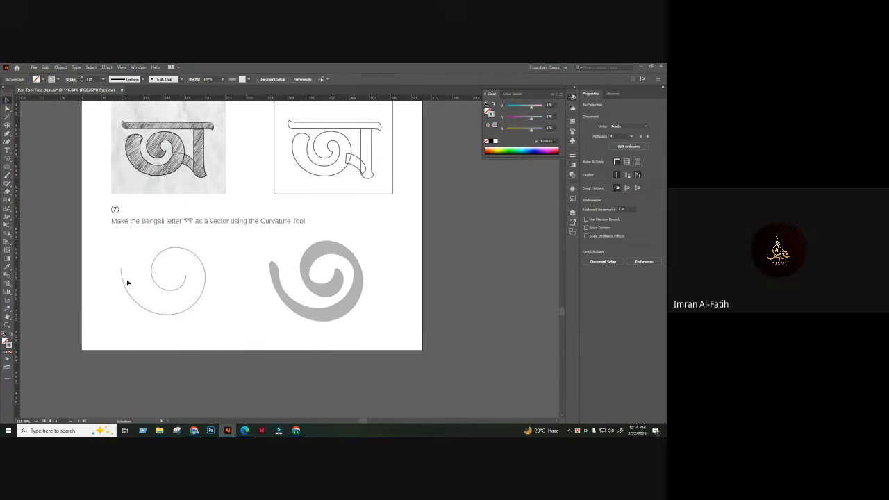
click(157, 305)
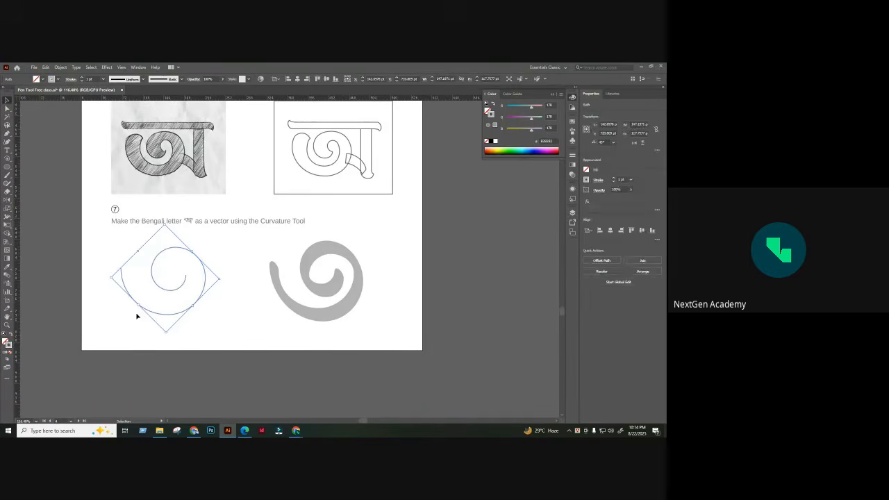
scroll(212, 281, up, 2)
click(208, 291)
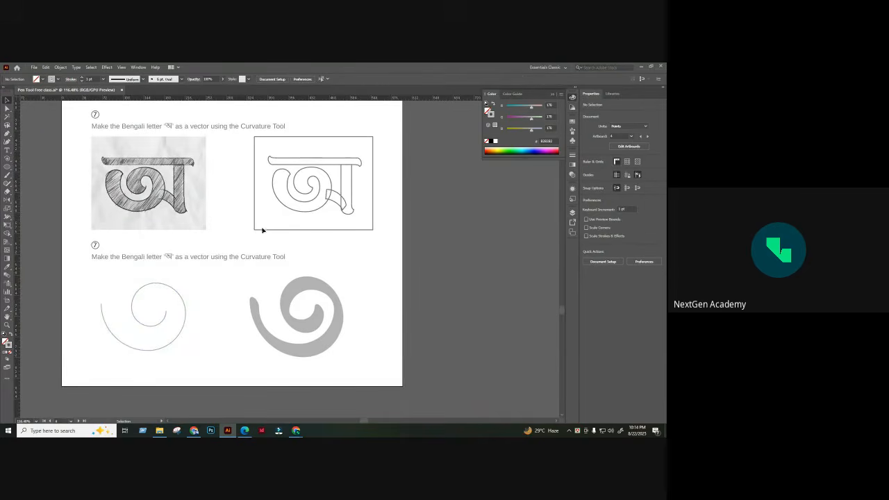
scroll(373, 230, down, 2)
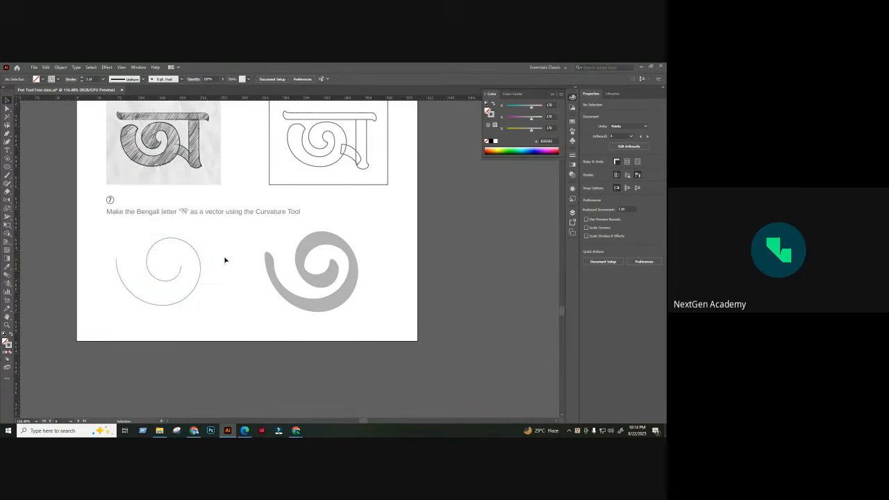
- Start a Pen path in the empty area below the traced letter with a slanted line and a curve, removing the curve's outgoing handle
click(7, 133)
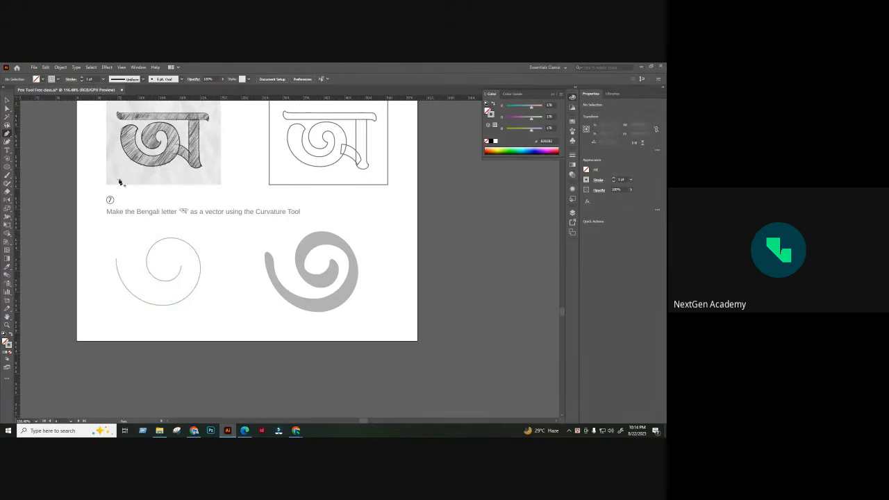
scroll(291, 244, right, 15)
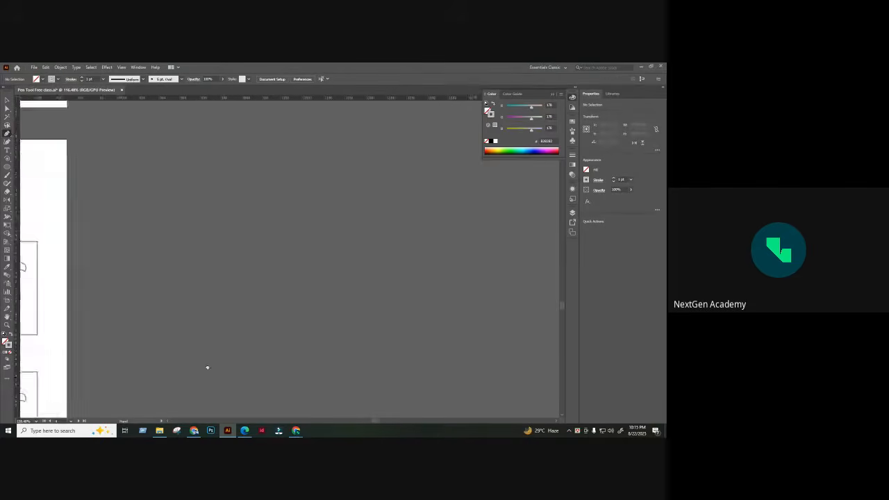
scroll(287, 284, left, 4)
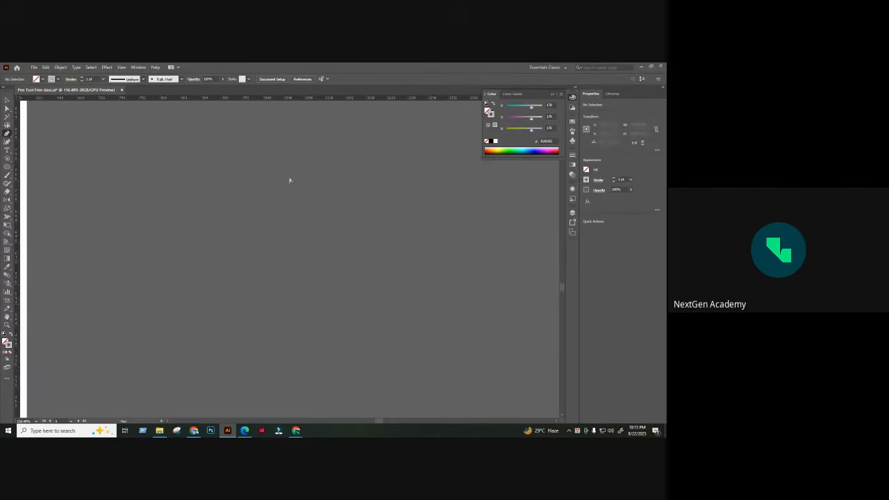
scroll(291, 181, down, 5)
scroll(326, 258, up, 4)
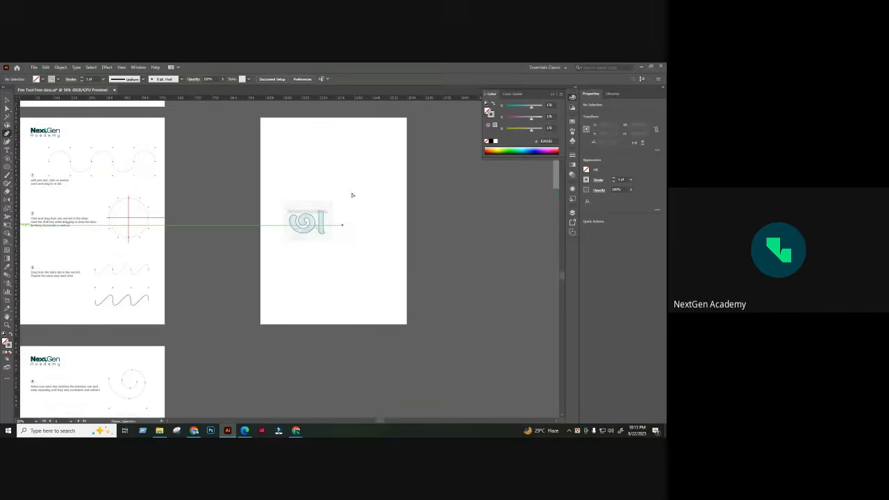
scroll(353, 193, up, 4)
scroll(299, 221, up, 2)
click(335, 224)
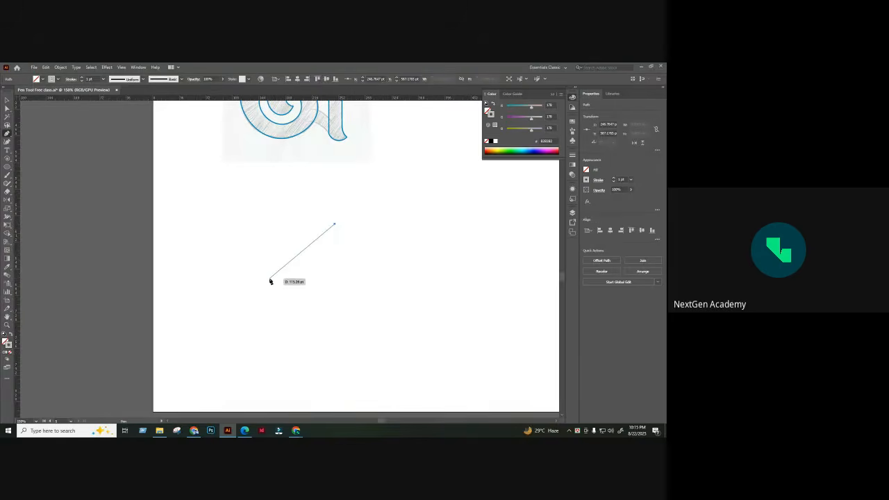
click(270, 279)
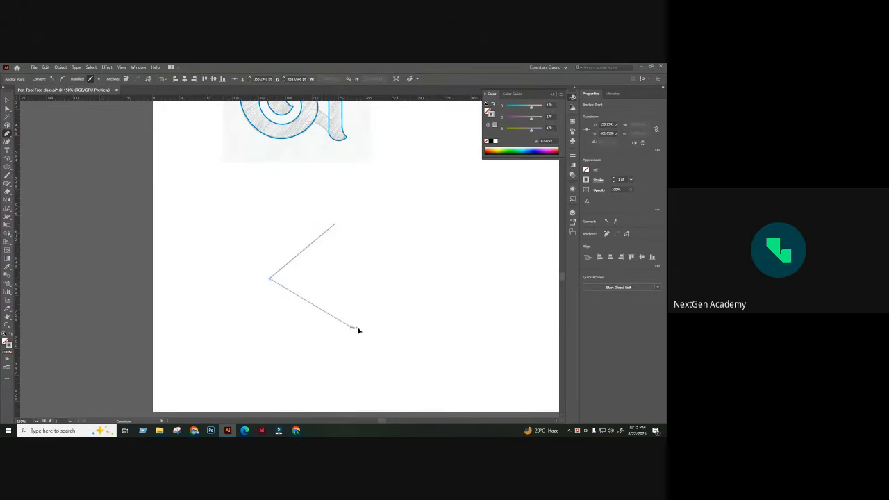
drag(354, 328, 410, 332)
click(353, 328)
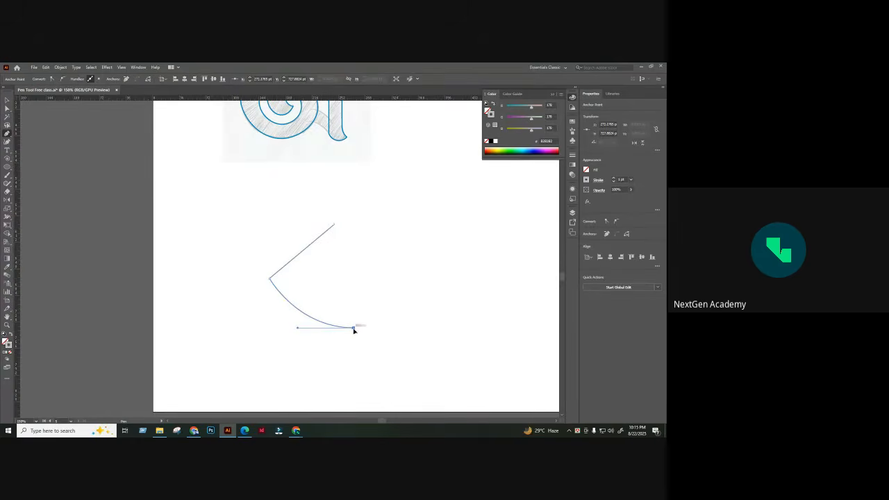
- Continue the Pen path with a straight vertical segment up from the curve's end and a curved hook to its right
click(354, 197)
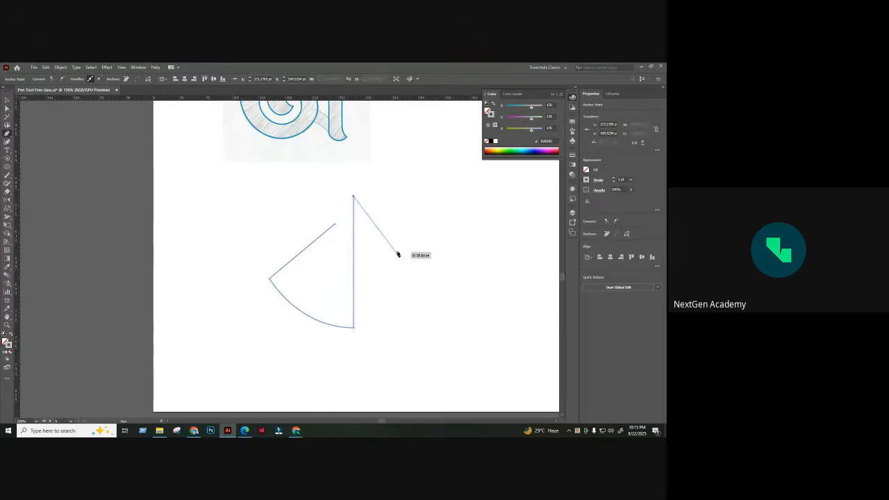
drag(398, 248, 401, 289)
drag(367, 261, 367, 237)
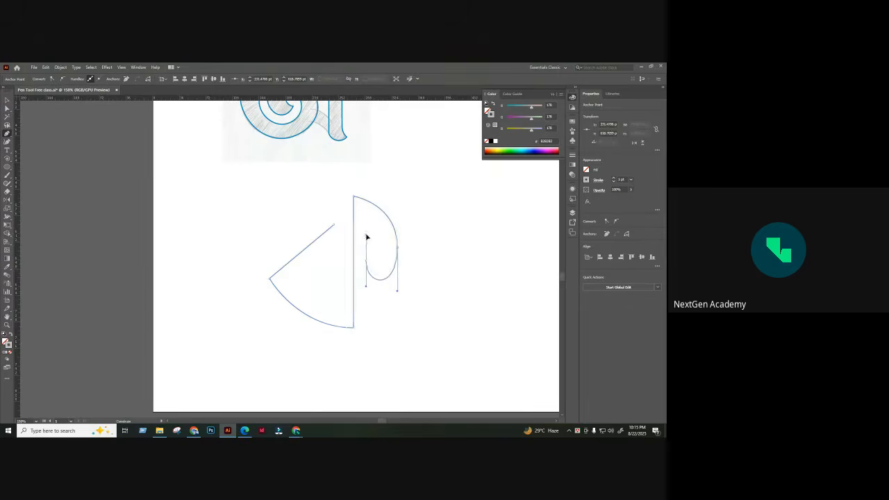
- Move the practice path's hook downward and its slanted line's free end past the top of the vertical line
click(7, 108)
click(336, 199)
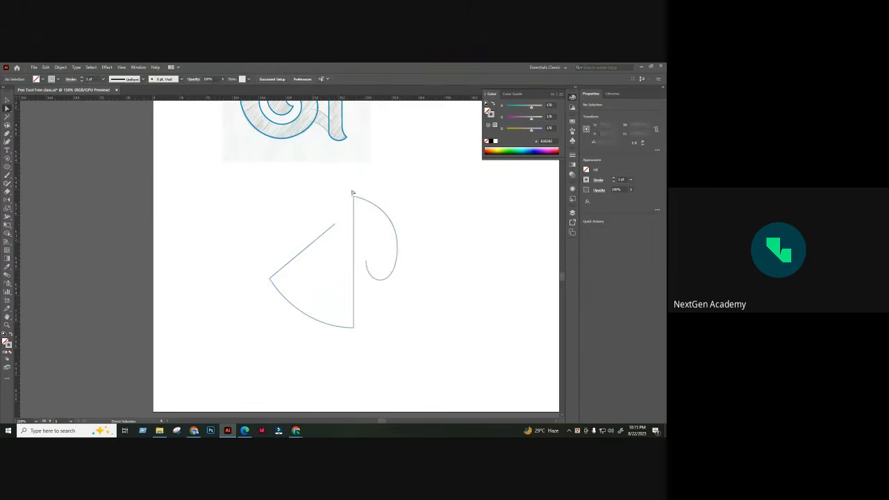
drag(366, 261, 368, 292)
drag(335, 225, 359, 224)
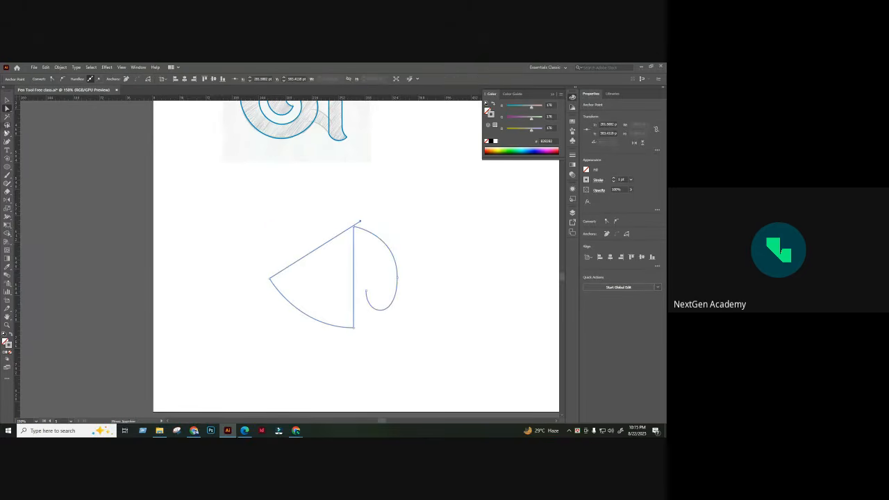
- Extend the practice path from the slanted line's free end with a straight horizontal Pen segment to the left
key(p)
click(360, 223)
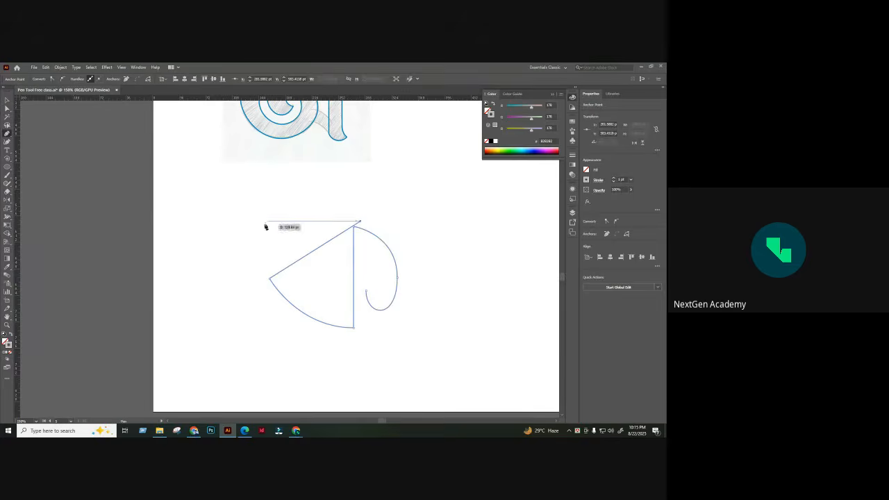
click(265, 222)
- Reshape the practice path's hook with the Direct Selection tool, widening its curve, and deselect the path
click(7, 109)
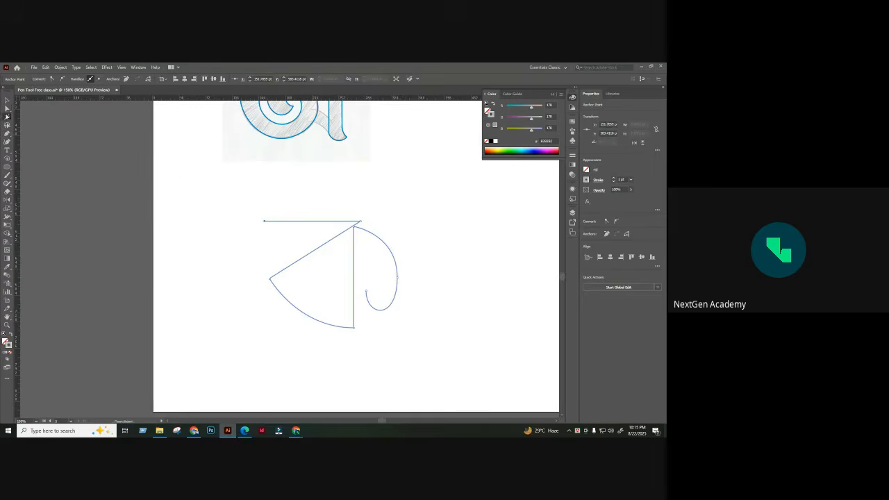
click(206, 169)
drag(396, 272, 370, 282)
click(471, 260)
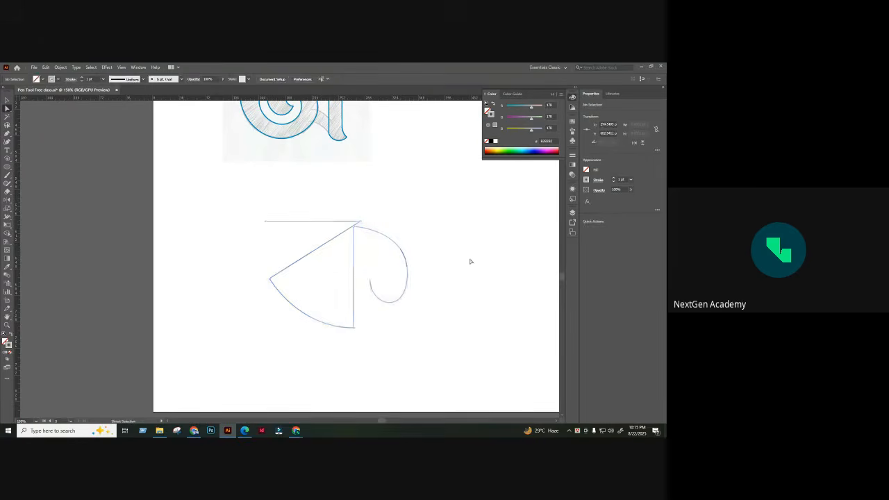
key(ctrl+minus)
click(356, 287)
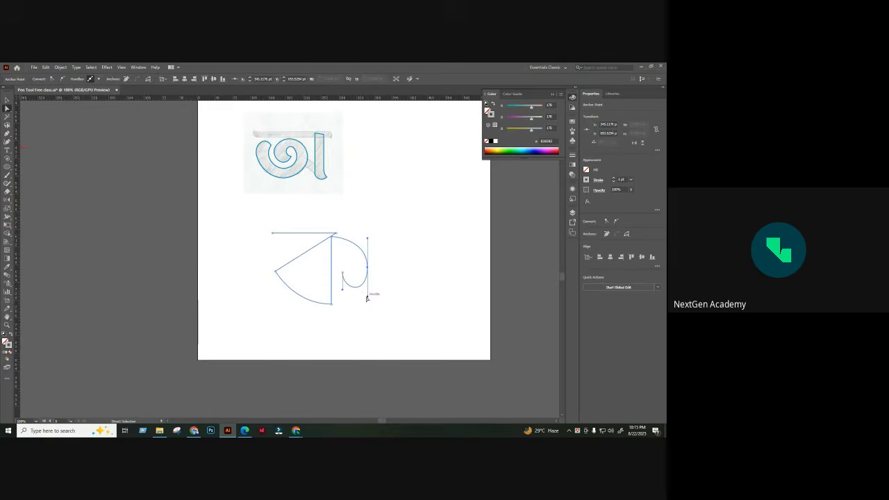
click(350, 292)
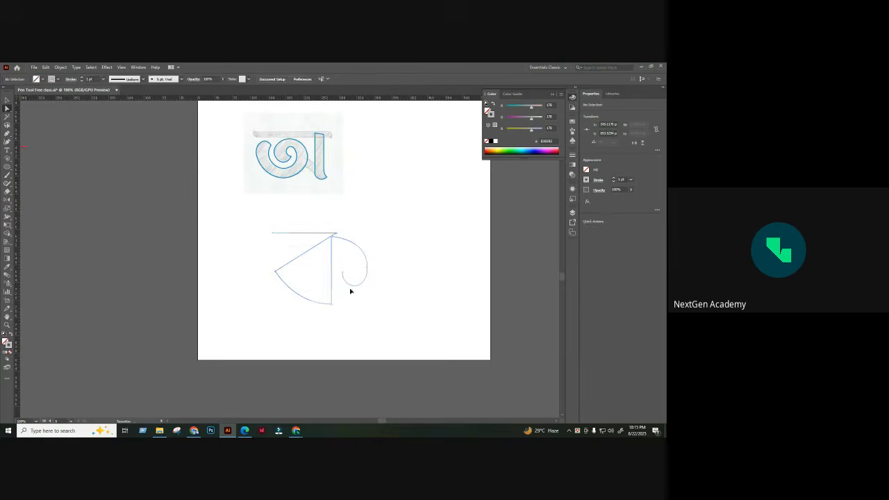
- Look over the practice sheet's final exercise with the spiral and its brushed version, and return to the drawing artboard
key(ctrl+minus)
key(ctrl+minus)
key(ctrl+minus)
scroll(213, 279, down, 5)
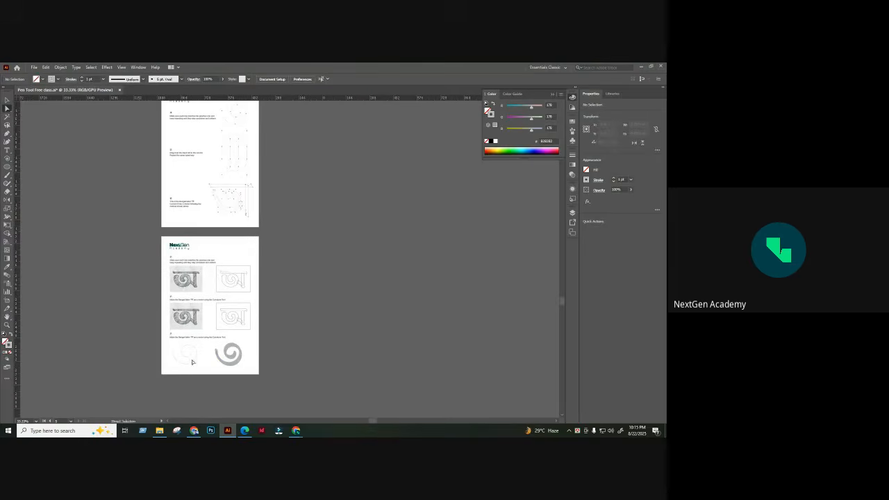
drag(300, 183, 251, 345)
drag(323, 195, 312, 267)
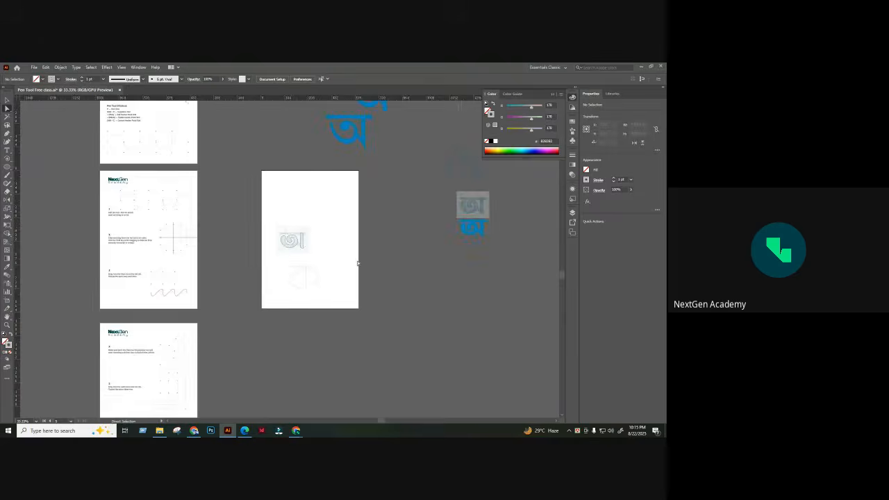
key(ctrl+plus)
key(ctrl+plus)
key(ctrl+plus)
drag(383, 280, 302, 200)
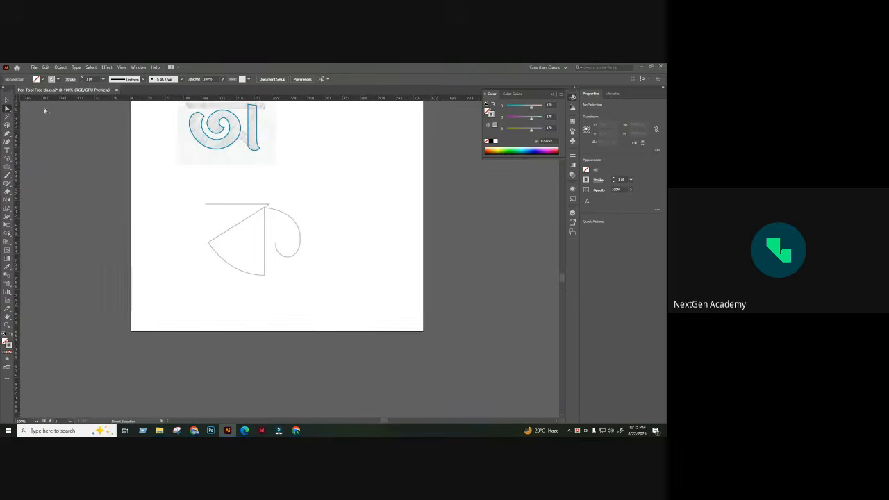
- Copy the thin spiral path from the last practice sheet exercise and paste it beside the traced letter on the drawing artboard
click(8, 102)
drag(159, 302, 278, 143)
drag(118, 319, 239, 104)
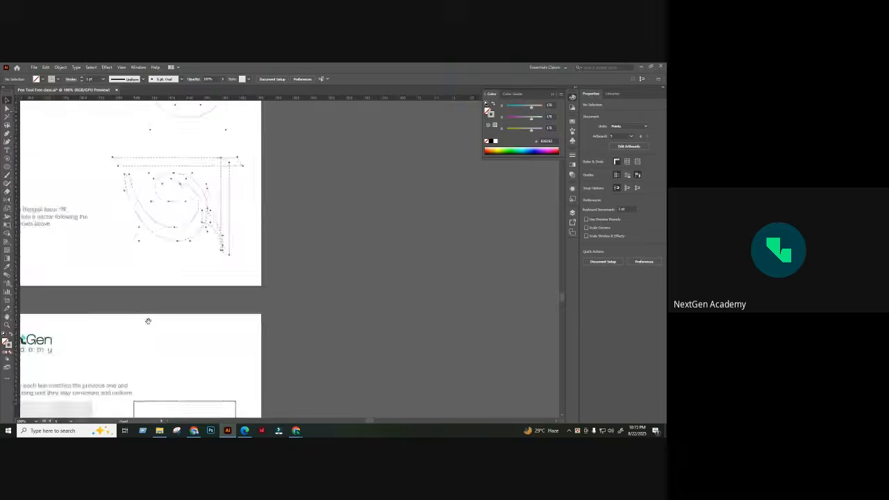
drag(148, 321, 202, 67)
drag(163, 305, 173, 182)
click(116, 320)
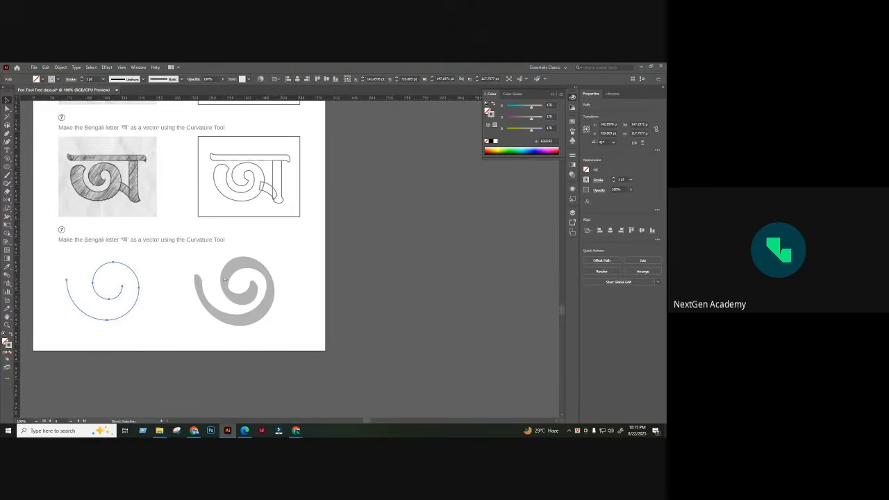
drag(342, 207, 244, 406)
drag(363, 106, 257, 348)
drag(294, 174, 213, 368)
drag(332, 104, 224, 295)
drag(335, 205, 298, 293)
key(ctrl+v)
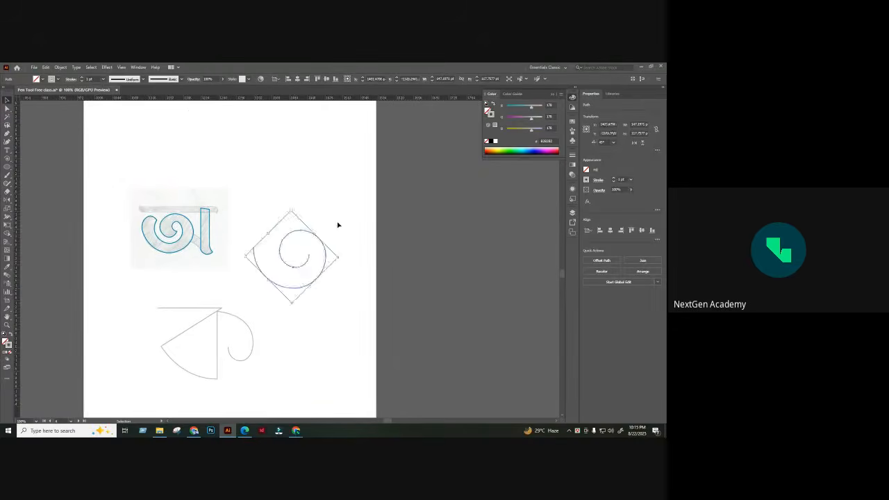
- Select the pasted spiral, display the Brushes panel and enlarge it to show the whole brush list
click(339, 225)
drag(339, 210, 339, 254)
drag(329, 306, 330, 241)
click(297, 267)
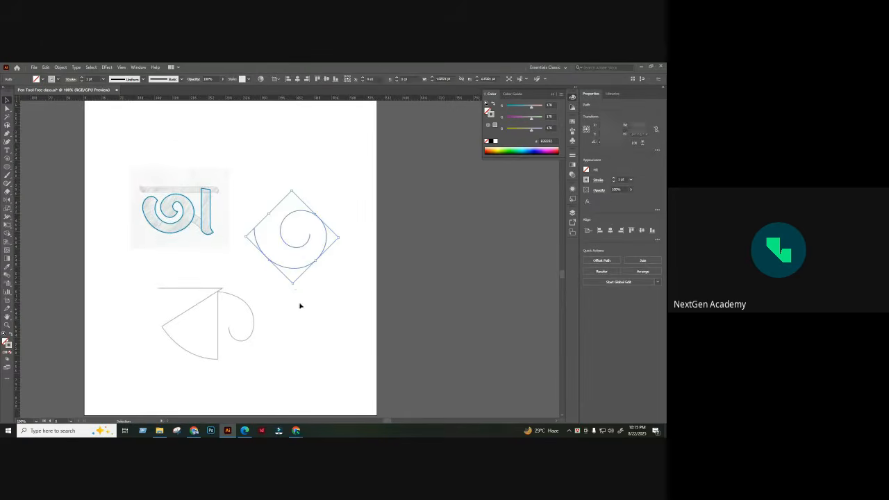
click(147, 68)
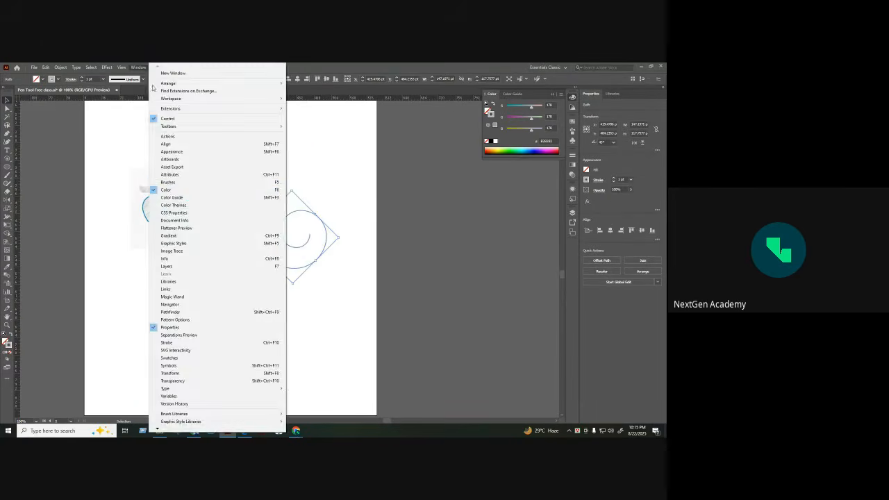
click(158, 184)
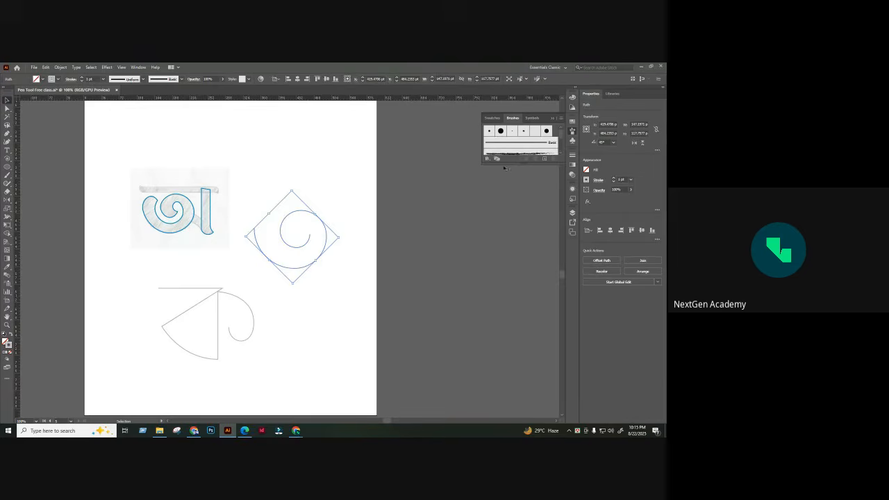
drag(506, 163, 514, 300)
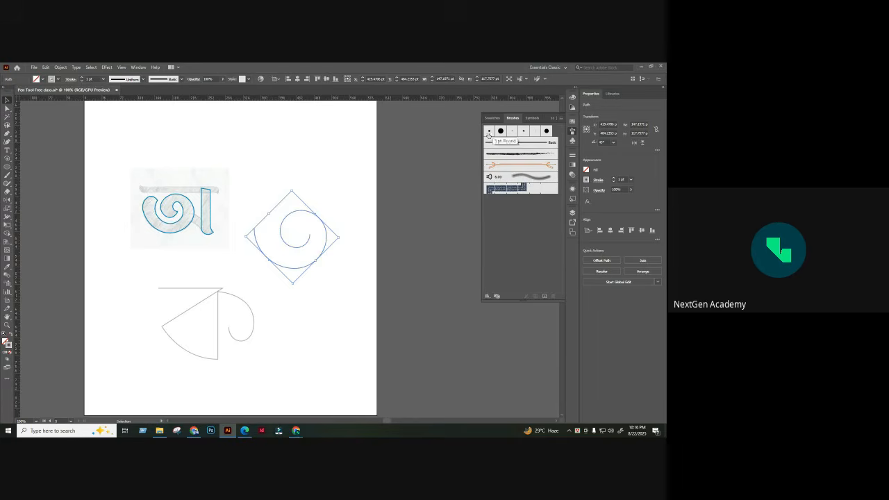
- Try the rough charcoal-style art brush with a heavier stroke weight and the 15 pt. Round brush on the spiral
click(518, 154)
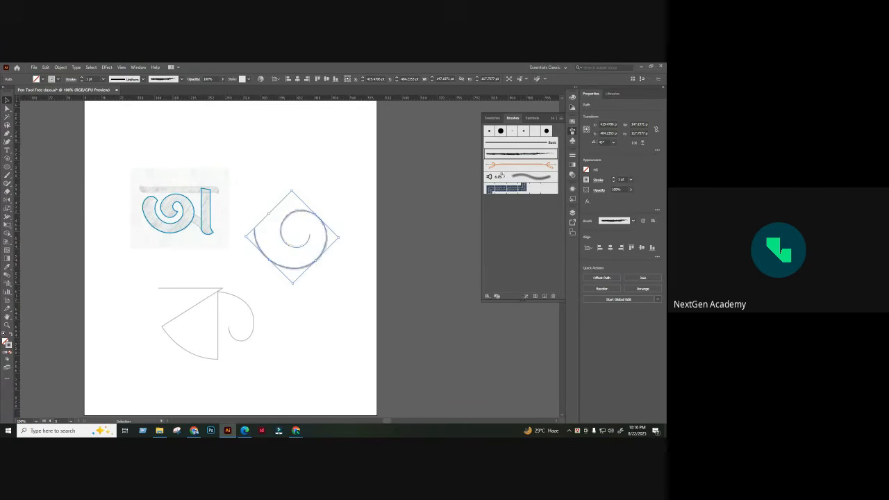
click(386, 268)
key(ctrl+equal)
key(ctrl+equal)
key(ctrl+equal)
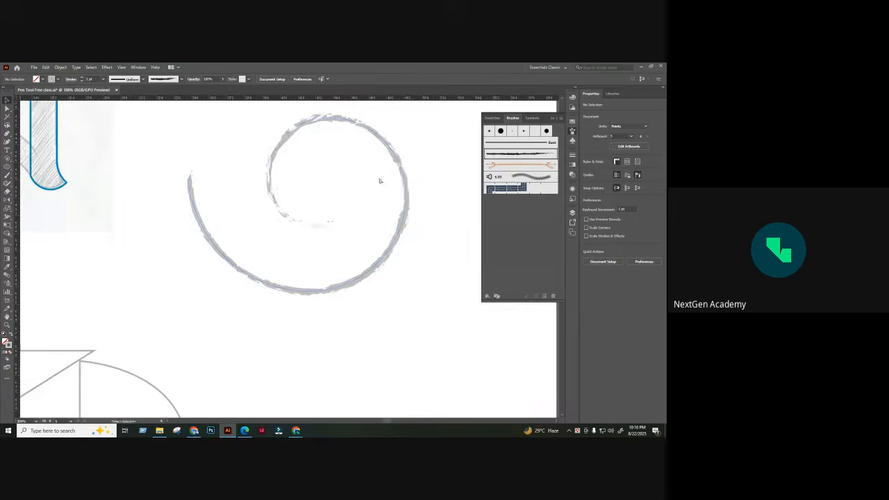
click(402, 165)
click(92, 80)
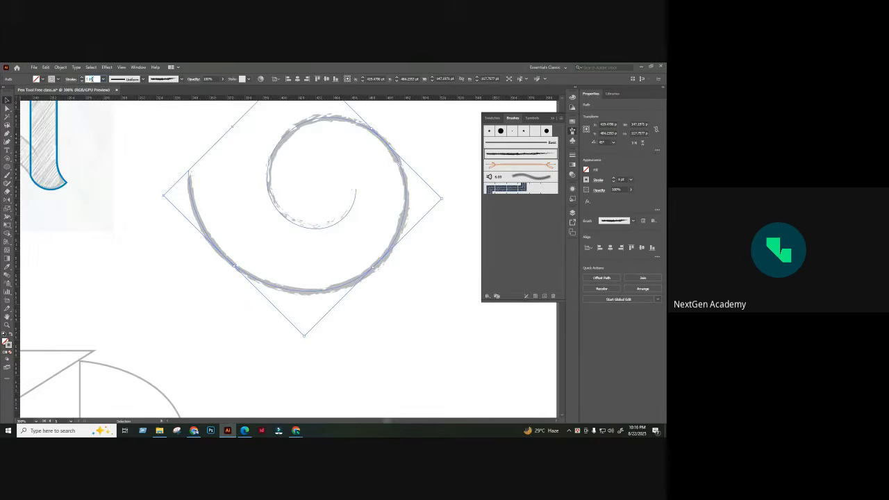
scroll(93, 80, up, 3)
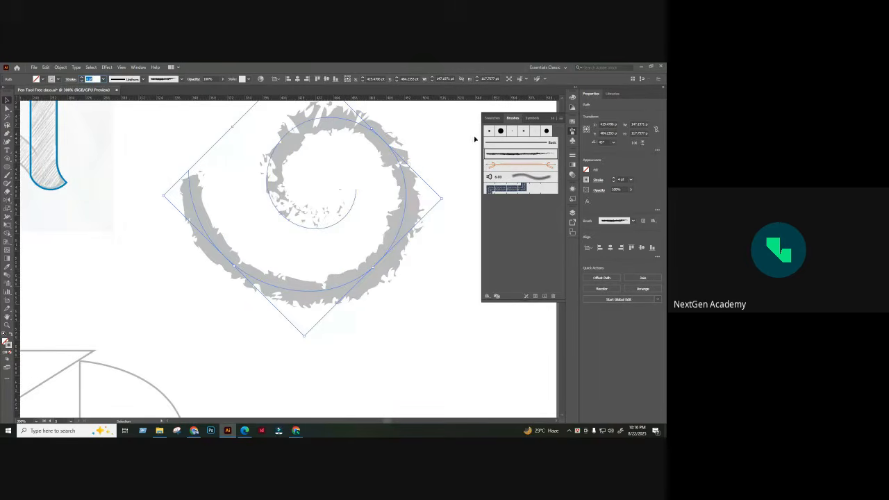
click(500, 131)
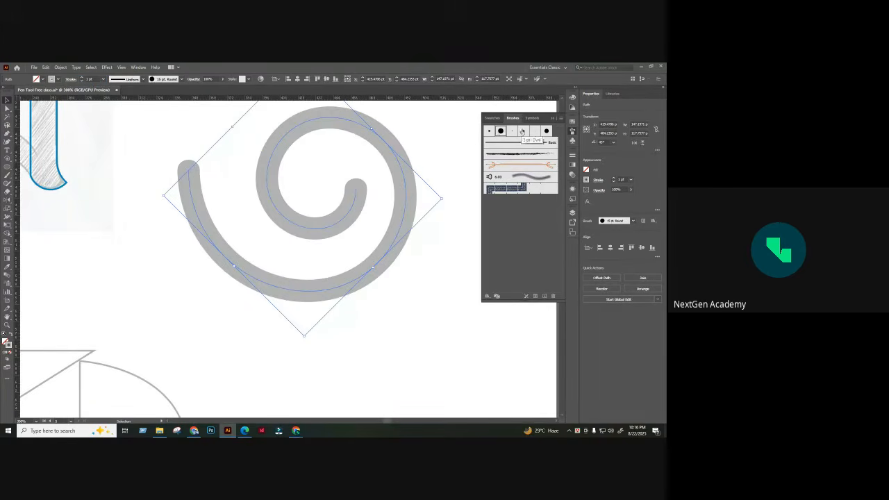
- Apply the 5 pt. Oval brush to the spiral and set its stroke weight to 5 pt
click(524, 131)
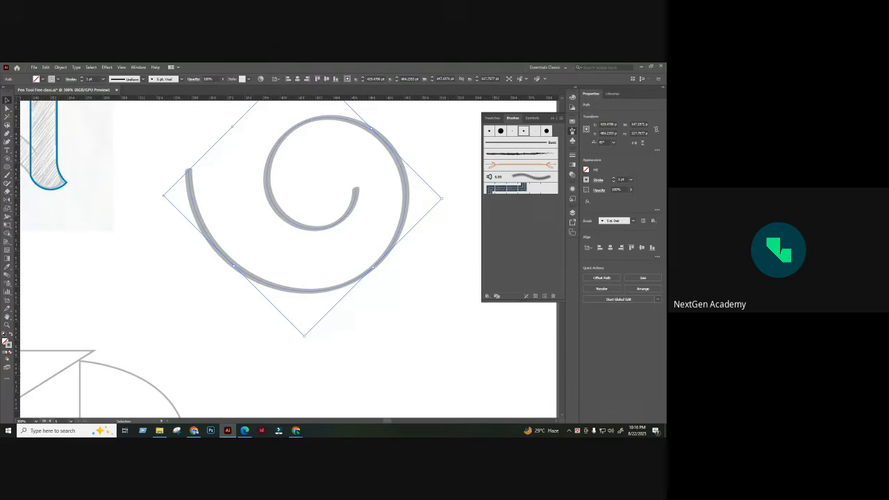
click(89, 79)
scroll(89, 80, up, 5)
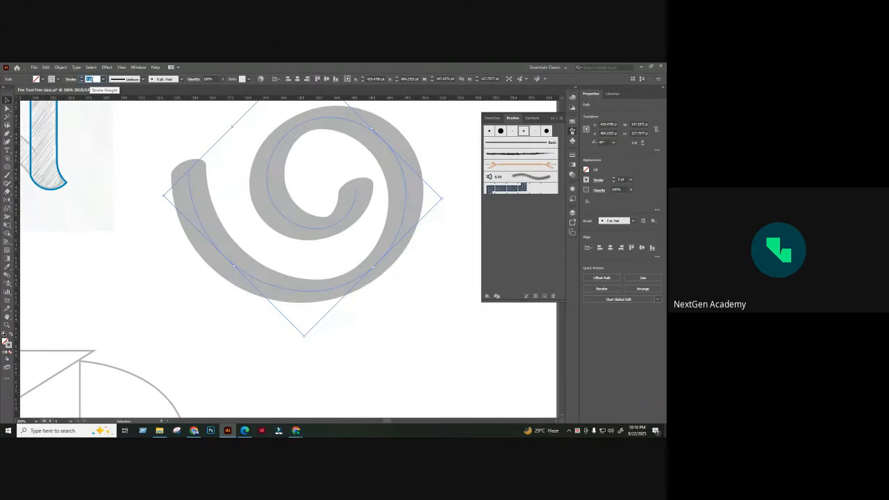
click(383, 296)
key(ctrl+minus)
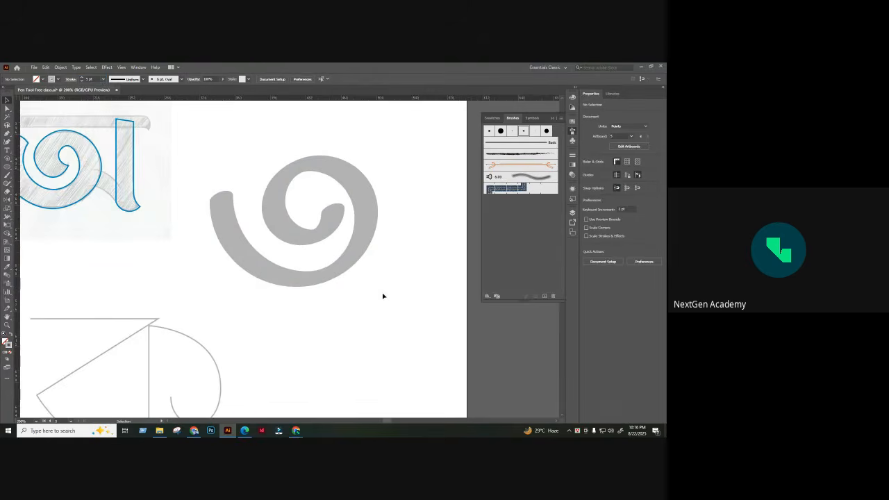
- Apply the 5 pt. Oval brush to the practice letter path below and set its stroke weight to 6 pt
click(6, 134)
drag(258, 288, 267, 215)
drag(210, 278, 286, 235)
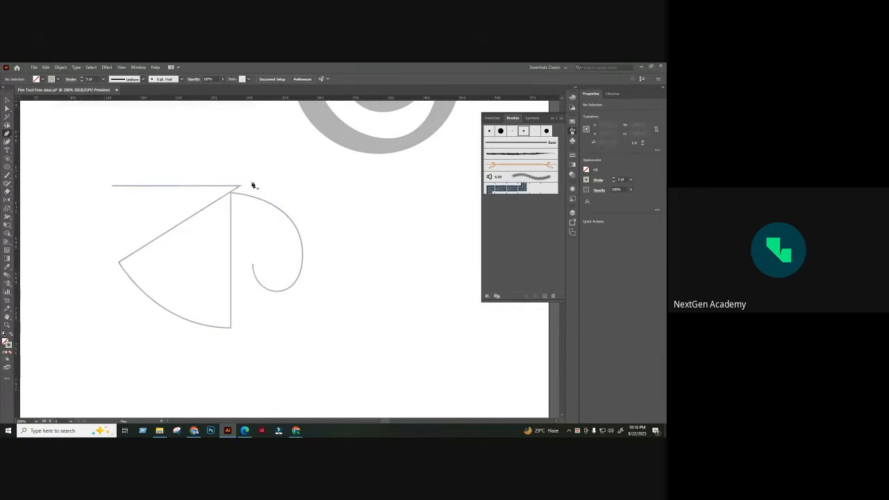
click(7, 100)
drag(189, 135, 180, 196)
click(165, 290)
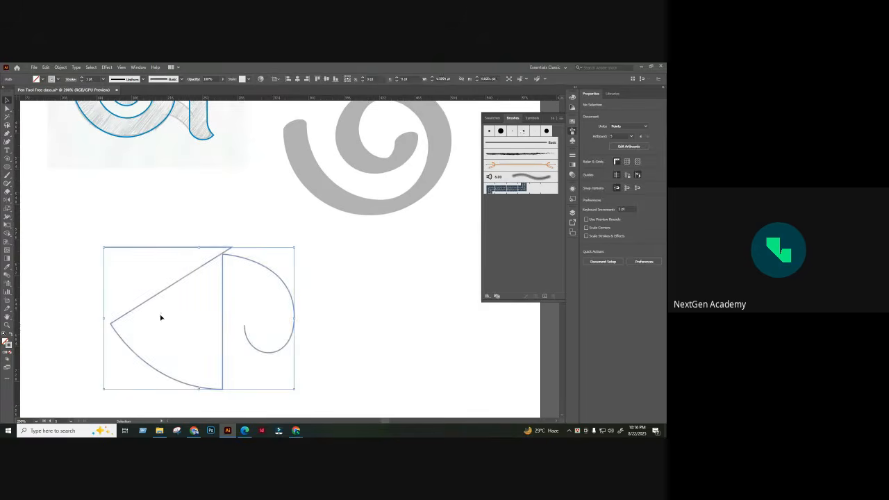
click(523, 132)
scroll(98, 78, up, 4)
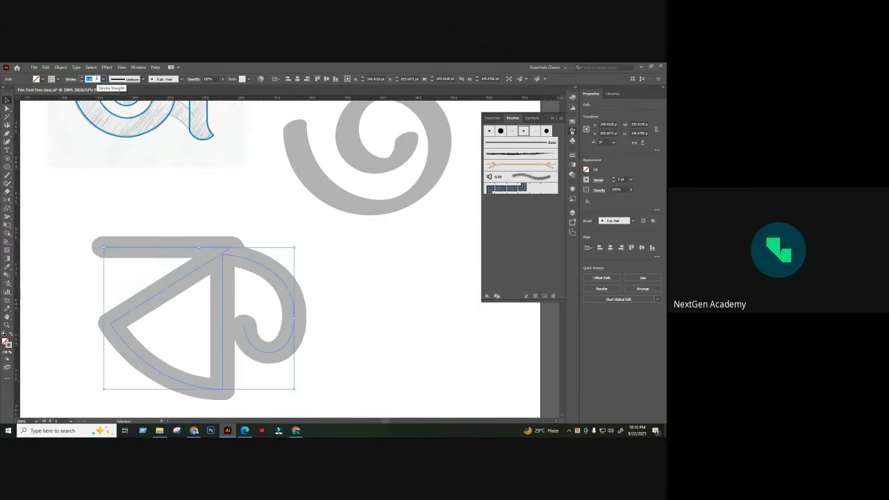
scroll(97, 78, up, 1)
click(250, 221)
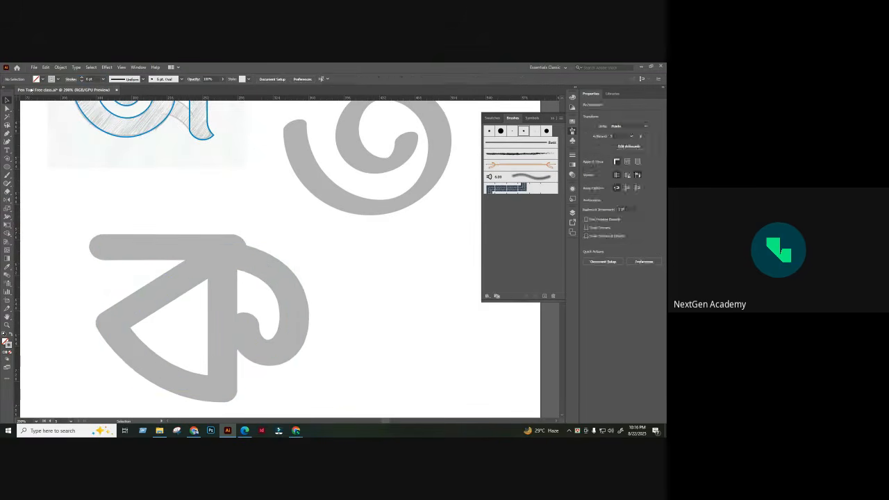
- Shift the practice letter's hook slightly to the right with the Direct Selection tool, away from the vertical stroke
click(6, 109)
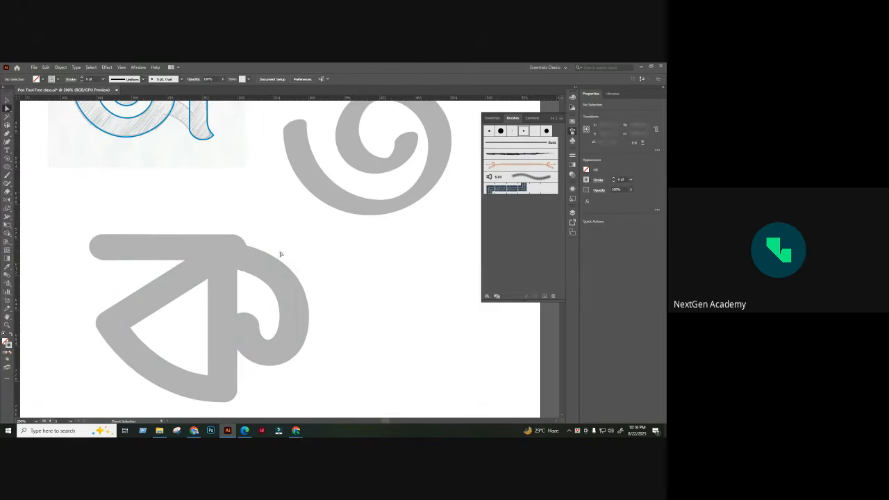
click(243, 378)
drag(244, 324, 256, 325)
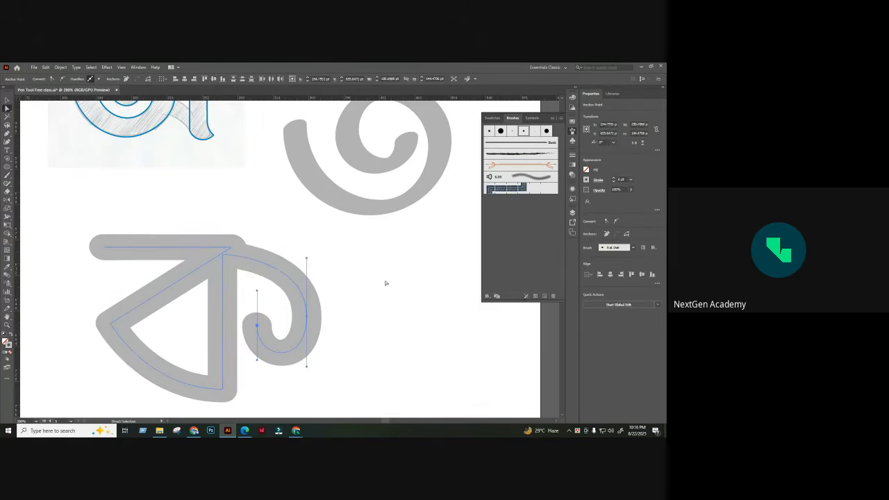
click(386, 281)
- Draw a second letter with the Pen tool beside the first: a horizontal line, two slanted lines, a vertical line and a curved hook
drag(296, 232, 209, 284)
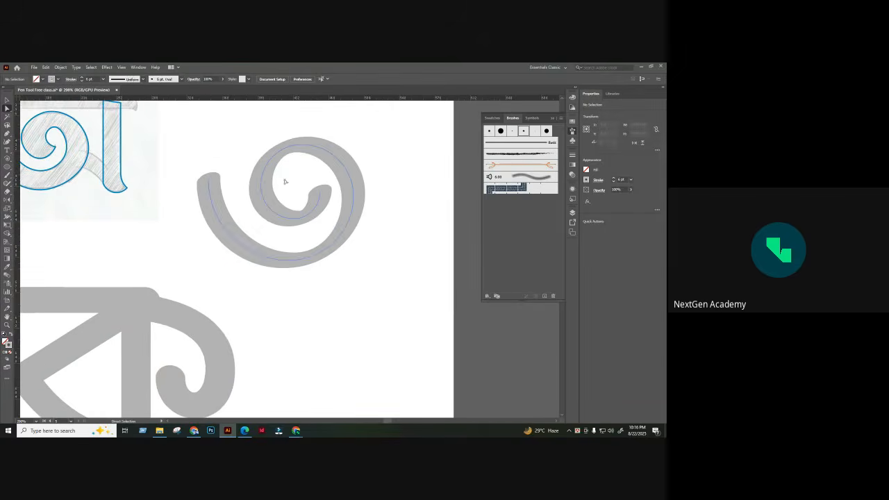
drag(321, 344, 336, 243)
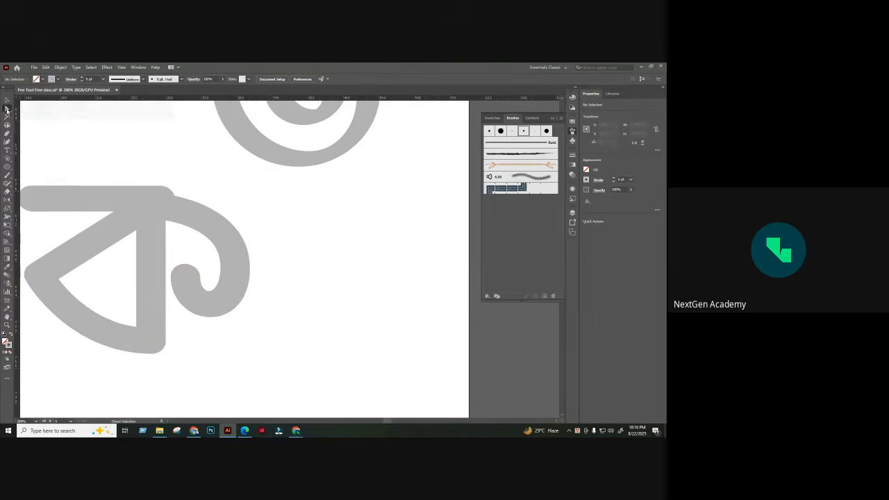
key(p)
click(287, 205)
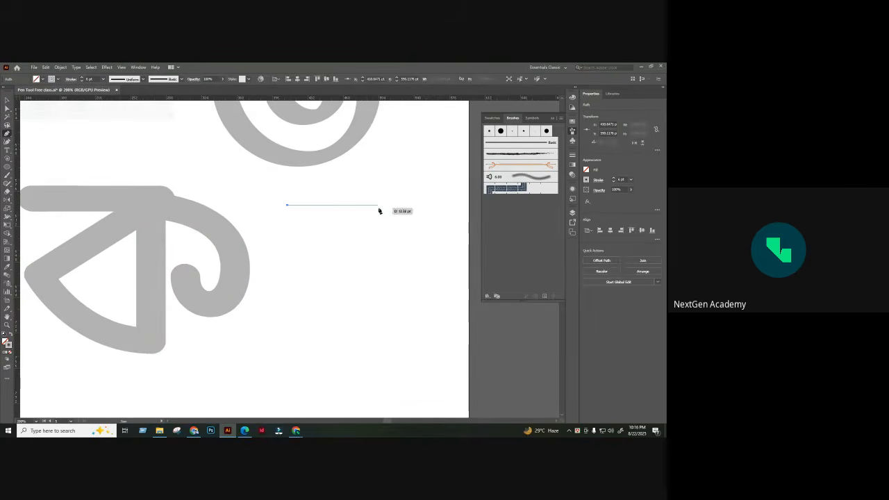
click(379, 205)
click(308, 298)
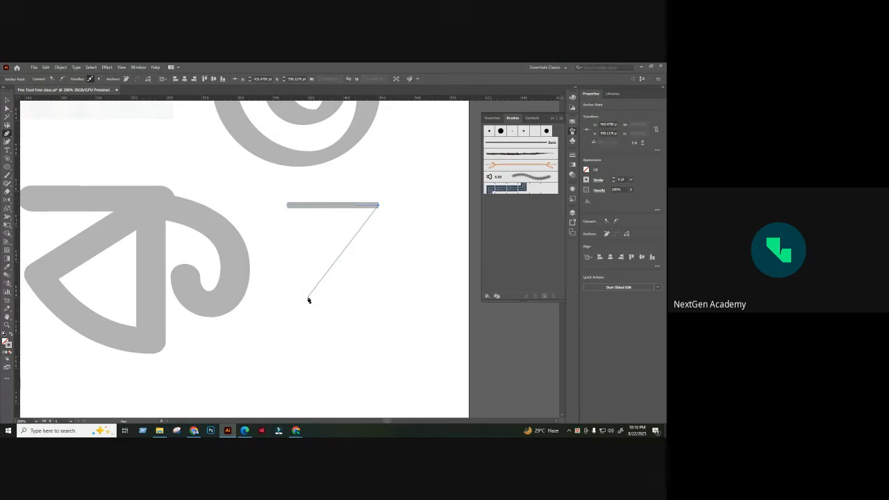
click(382, 340)
click(383, 212)
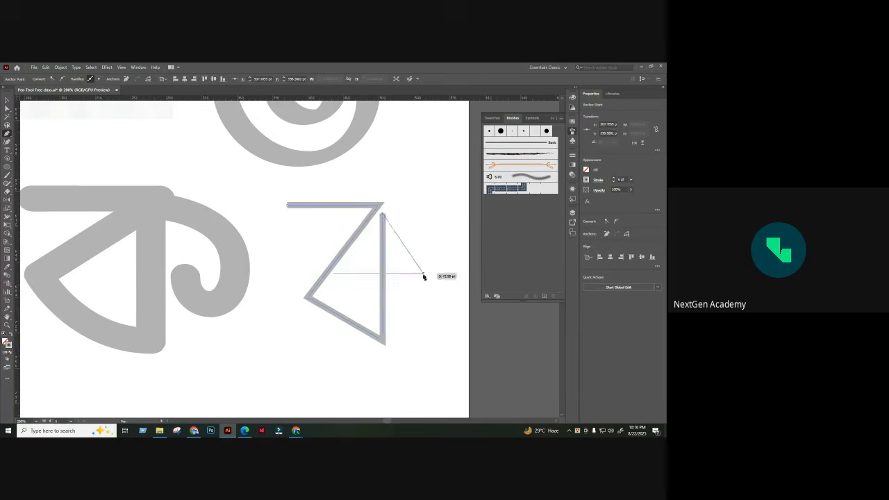
drag(424, 278, 429, 323)
drag(362, 281, 362, 244)
- Move the second letter's hook end slightly upward and adjust its direction handle with the Direct Selection tool
click(7, 110)
click(306, 248)
drag(400, 278, 376, 244)
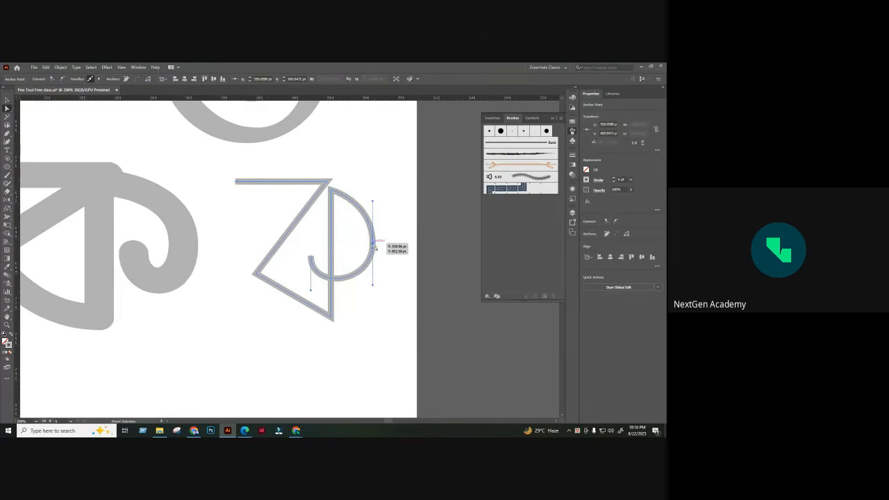
click(385, 216)
drag(310, 257, 311, 247)
drag(311, 281, 311, 283)
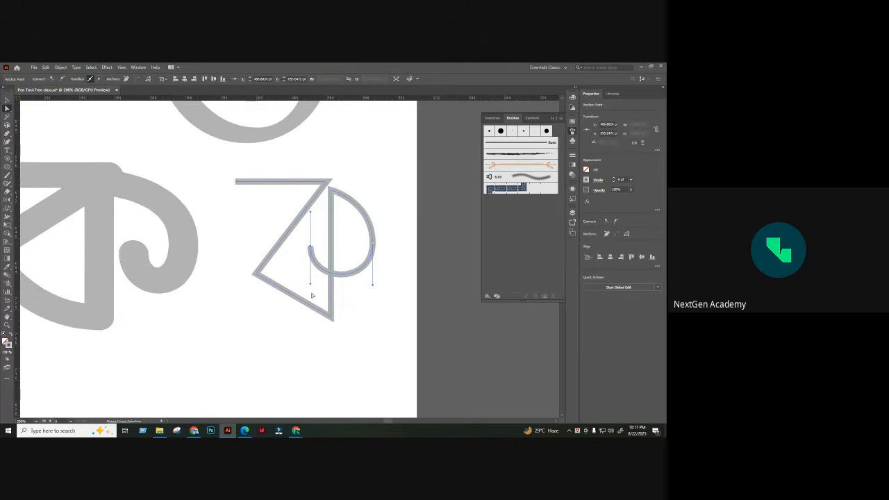
- Try the flat calligraphic brush on the second letter and replace it with the soft bristle brush
click(535, 132)
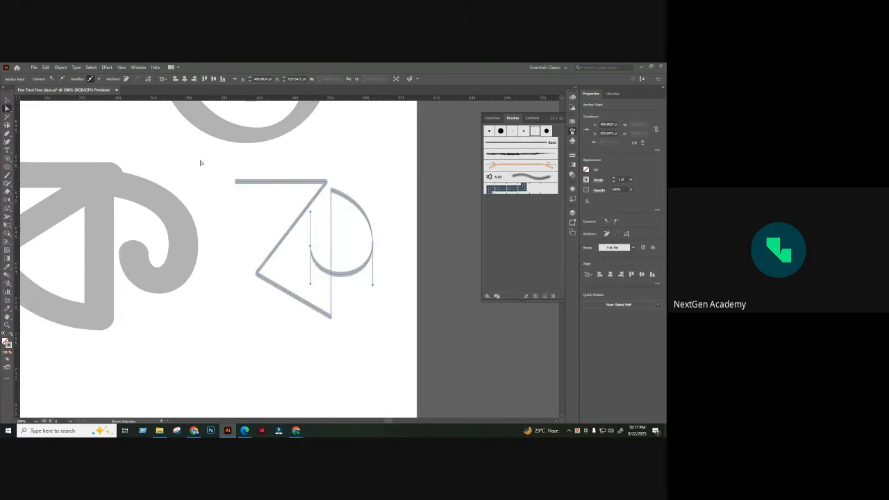
click(99, 143)
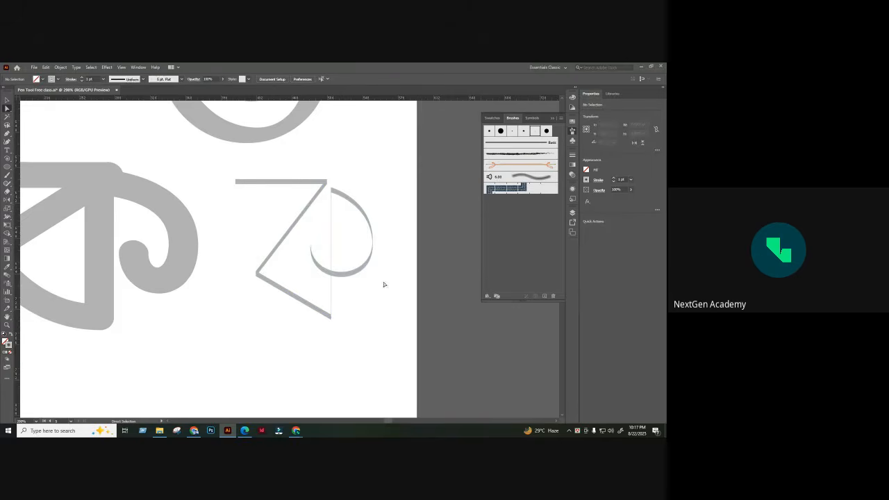
click(369, 260)
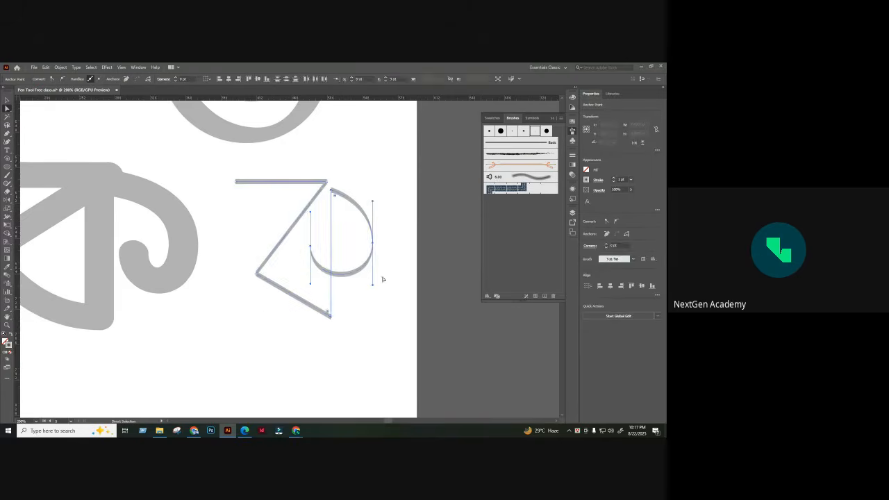
click(533, 179)
click(384, 194)
drag(190, 328, 287, 339)
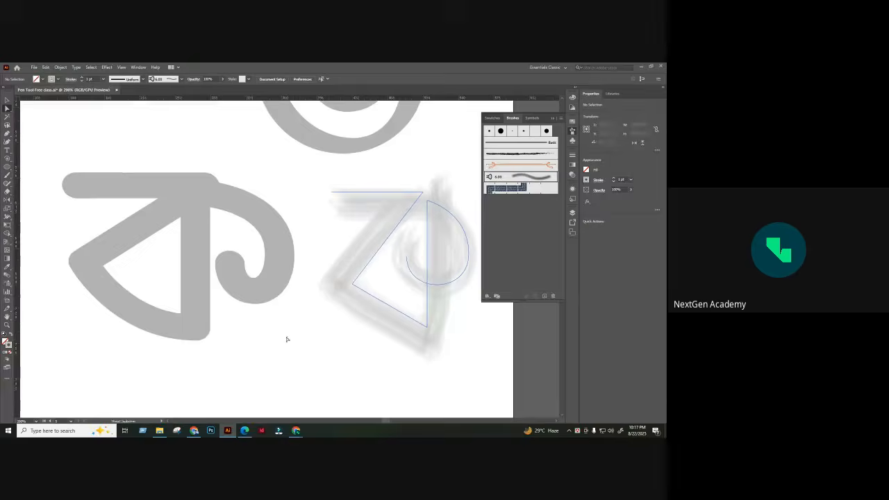
- Replace the second letter's soft bristle brush with the orange arrow-ended ornamental brush
key(ctrl+minus)
key(ctrl+minus)
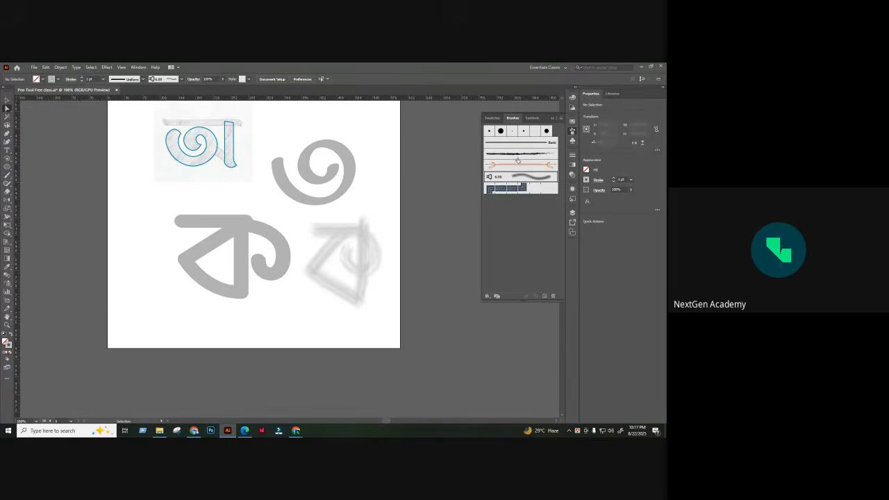
click(344, 299)
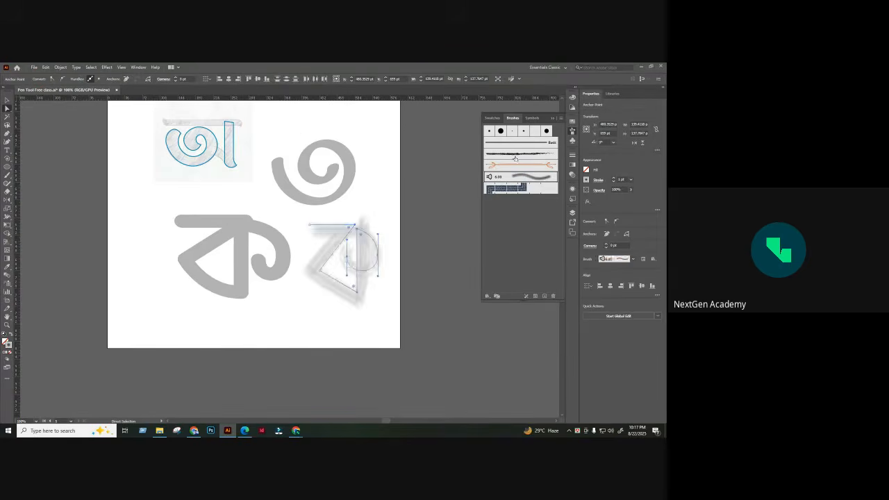
click(490, 166)
click(389, 220)
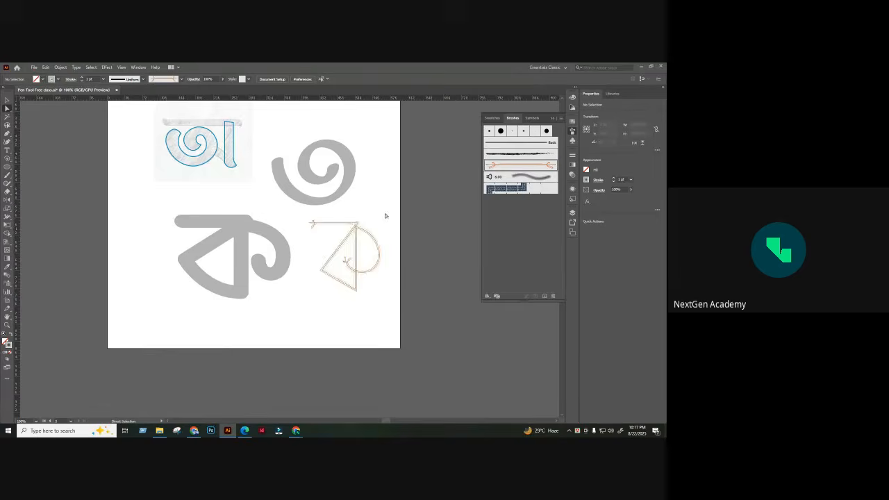
- Examine the ornamental strokes on the second letter up close and look over the exercise and letter artboards
key(ctrl+plus)
key(ctrl+plus)
key(ctrl+plus)
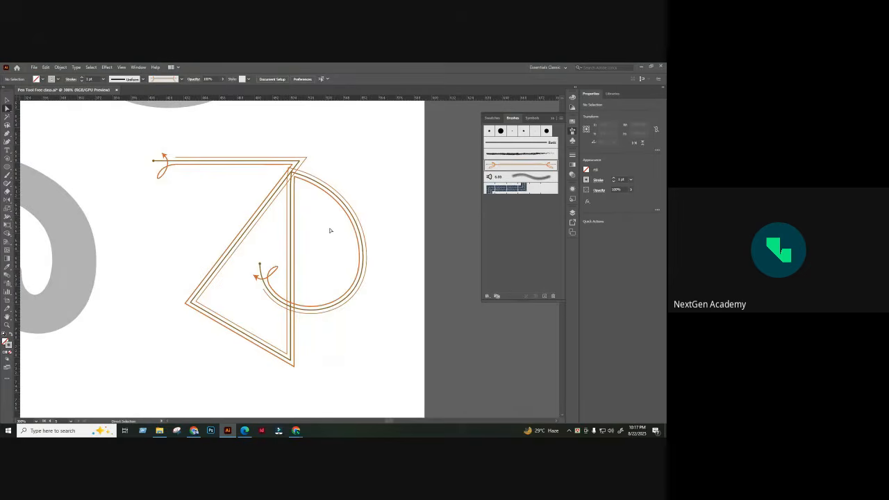
drag(119, 193, 259, 267)
scroll(226, 208, down, 4)
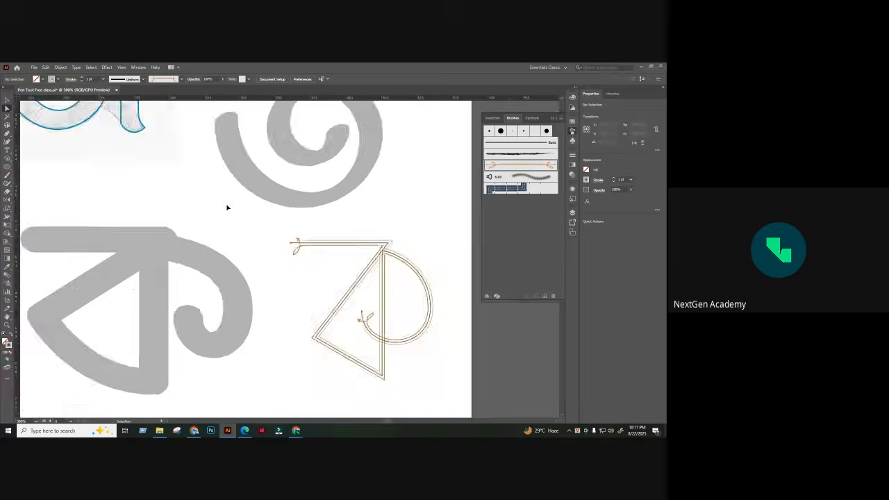
scroll(340, 242, left, 3)
scroll(341, 241, down, 2)
scroll(340, 241, left, 1)
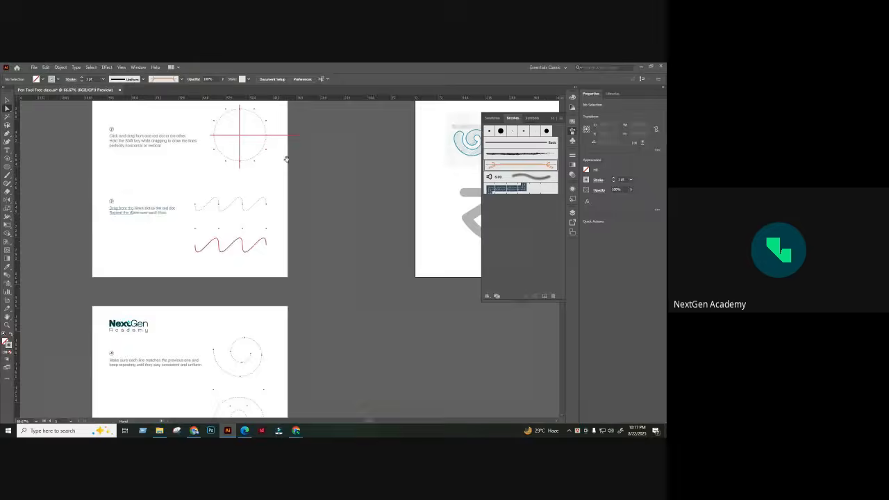
scroll(262, 229, down, 3)
scroll(261, 228, up, 5)
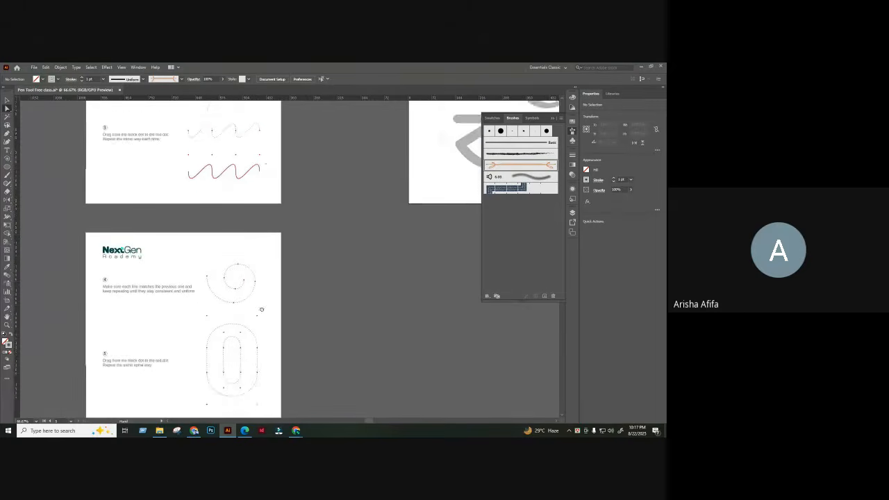
scroll(344, 215, right, 4)
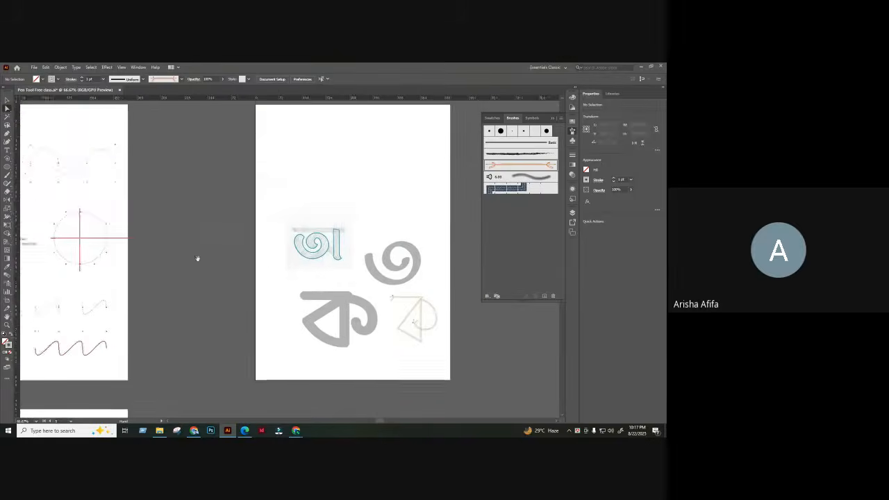
scroll(230, 243, right, 2)
key(z)
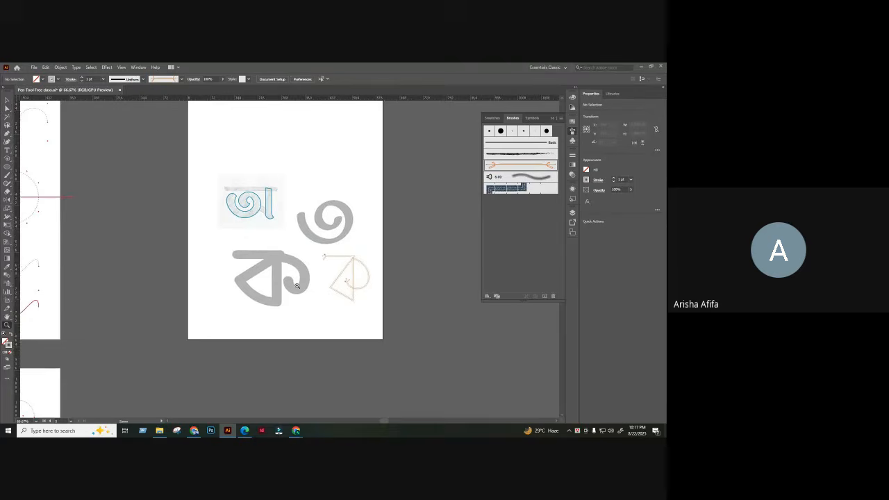
drag(337, 279, 409, 335)
drag(347, 256, 357, 237)
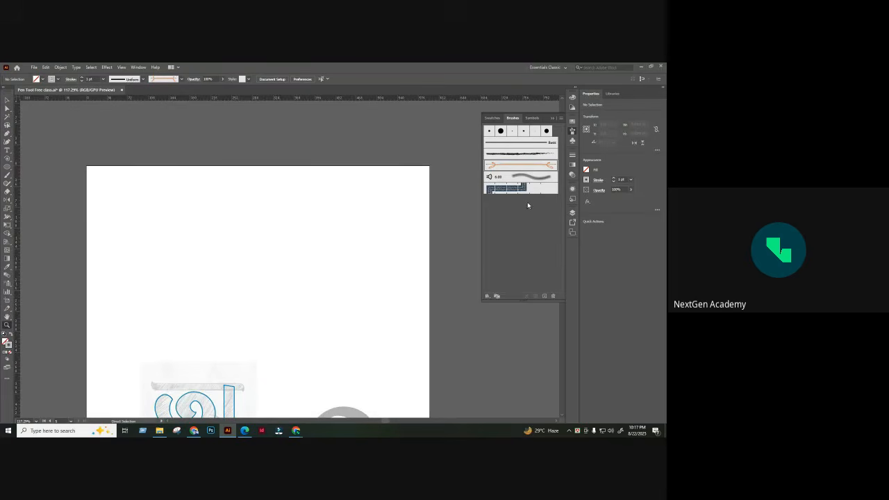
drag(295, 232, 256, 168)
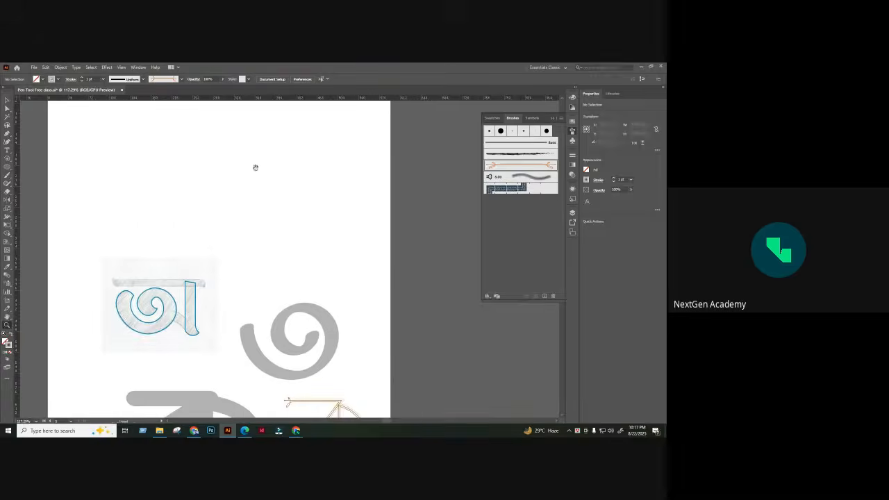
- Try the blue denim pattern brush on the gray spiral letter, inspect the stitching up close, and undo it
key(v)
click(251, 330)
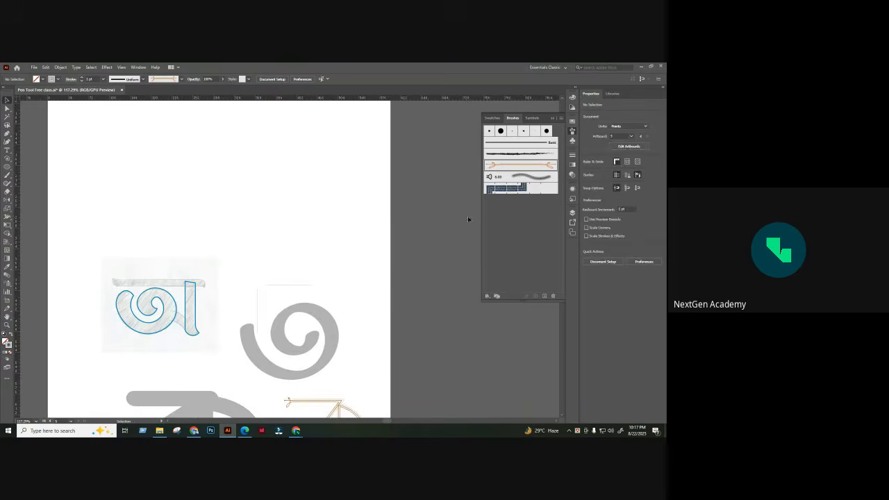
click(506, 187)
click(349, 276)
key(z)
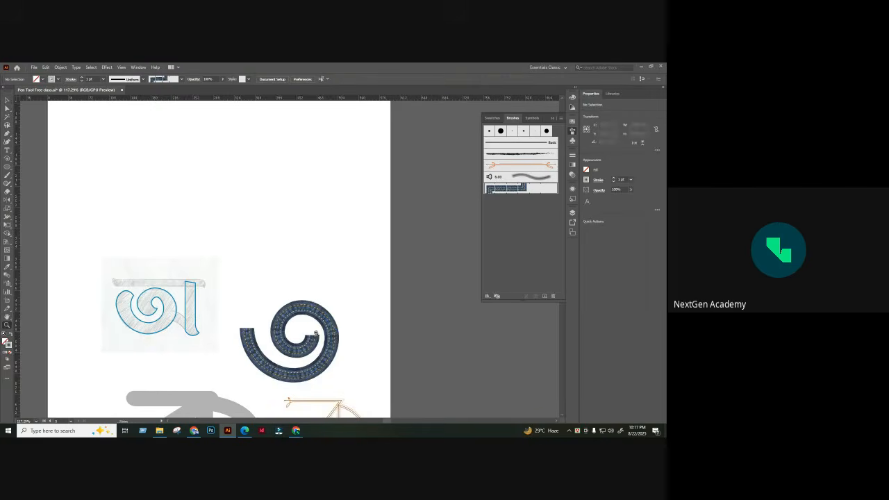
drag(314, 332, 423, 359)
drag(366, 346, 374, 264)
scroll(374, 264, down, 4)
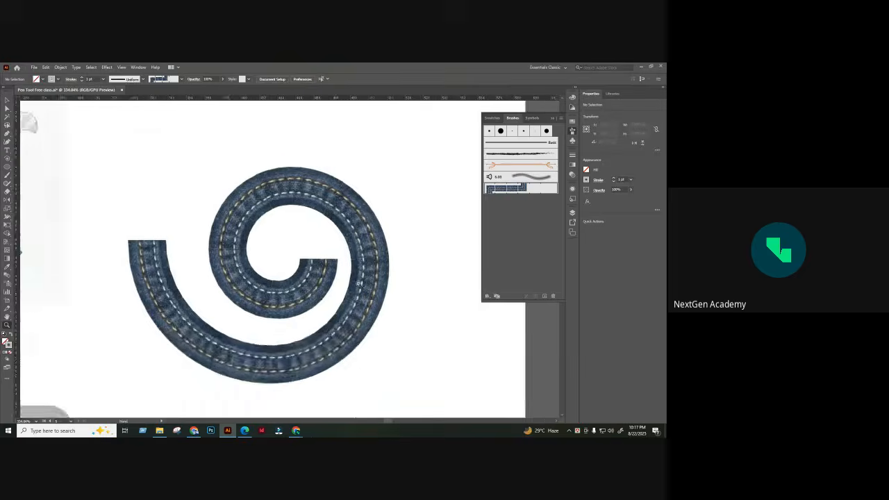
drag(364, 201, 358, 263)
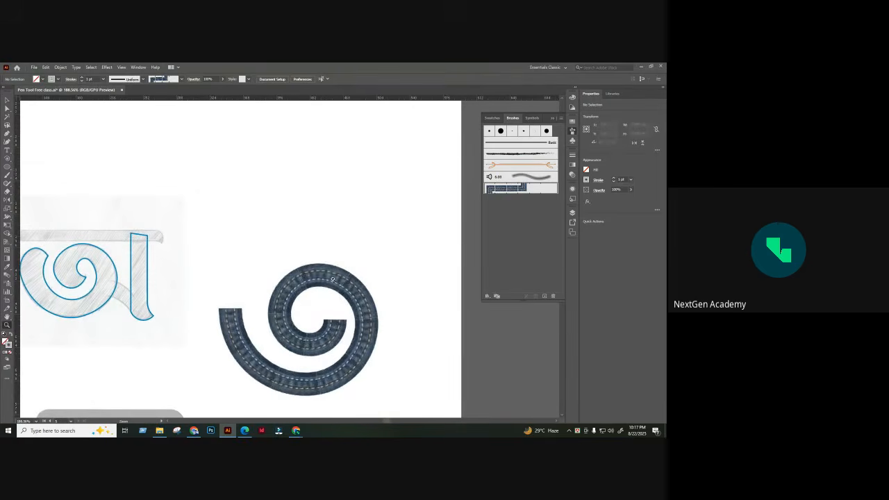
key(ctrl+z)
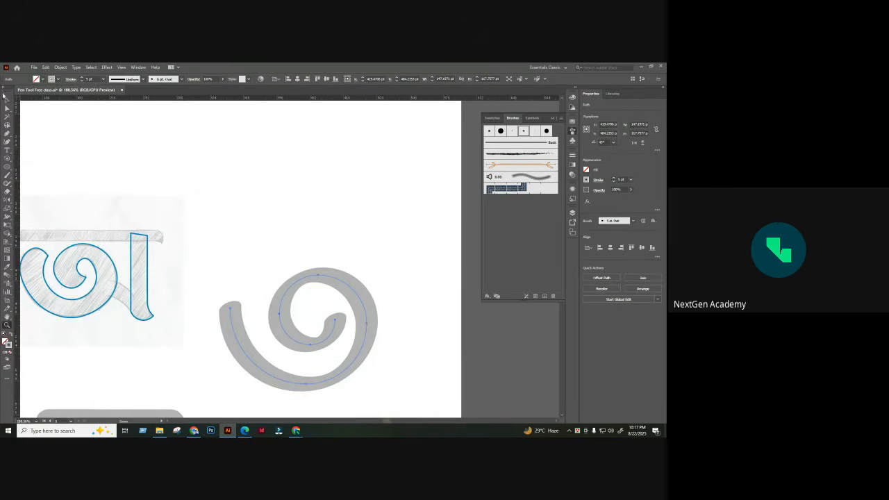
- Draw a wide rectangle about 225 by 24 pt above the letters and swap its gray stroke into a fill
click(7, 98)
click(206, 143)
drag(207, 143, 207, 195)
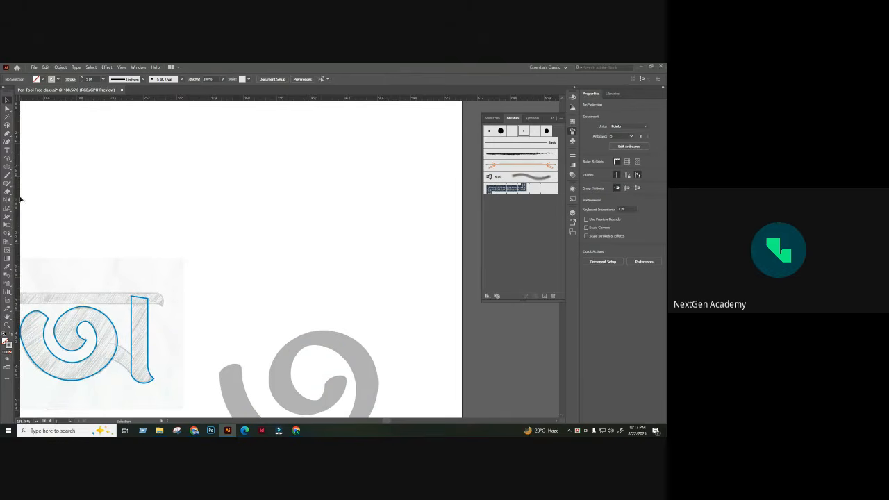
drag(9, 172, 31, 166)
mouse_move(131, 162)
mouse_down()
mouse_move(292, 190)
mouse_move(342, 187)
mouse_up()
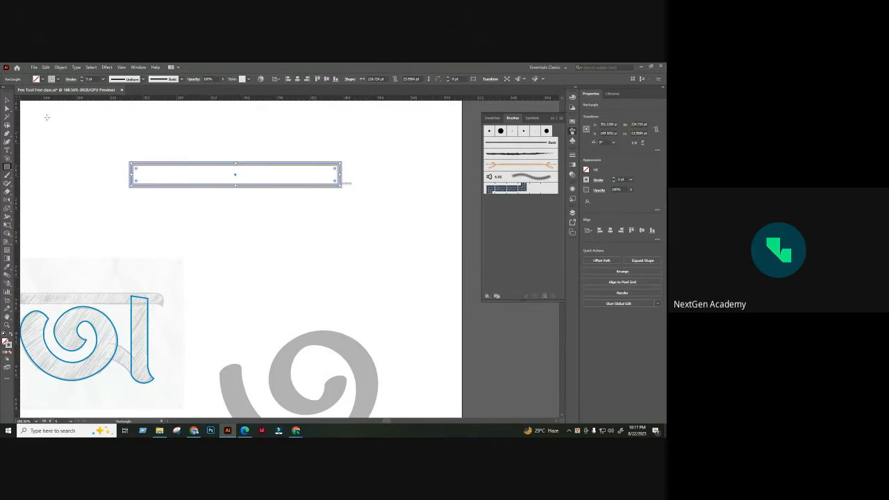
click(11, 336)
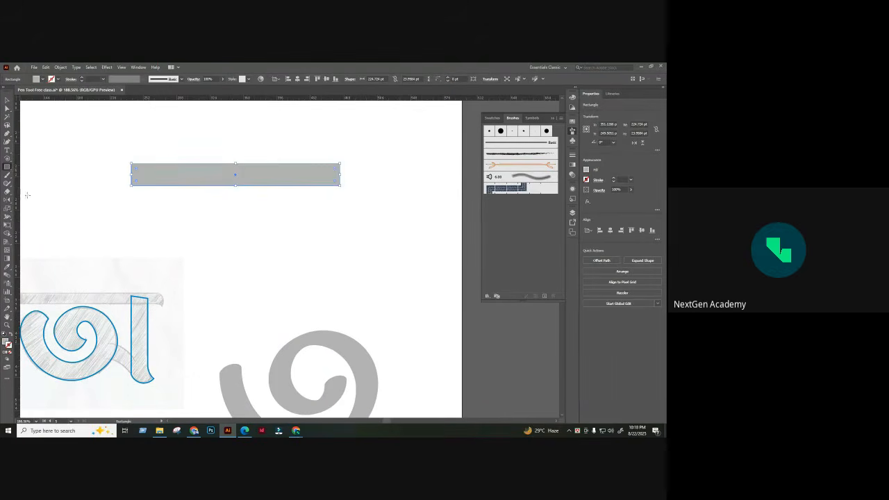
click(7, 101)
click(198, 137)
scroll(243, 166, up, 2)
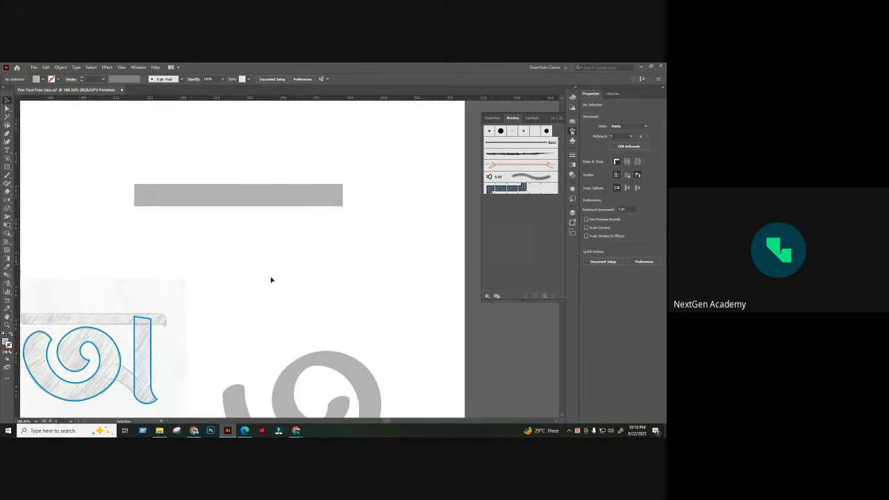
- Try the Wrinkle tool along the gray rectangle's lower edge and undo the distortion
scroll(242, 294, down, 5)
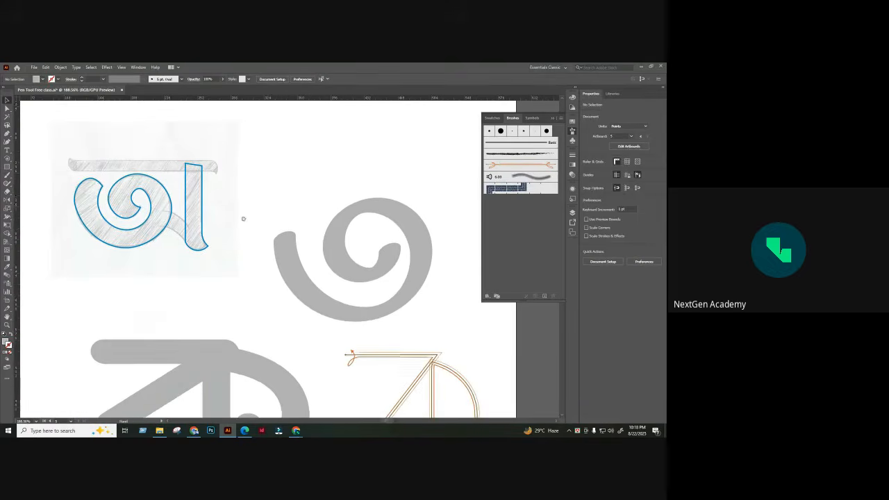
scroll(243, 218, up, 5)
click(170, 208)
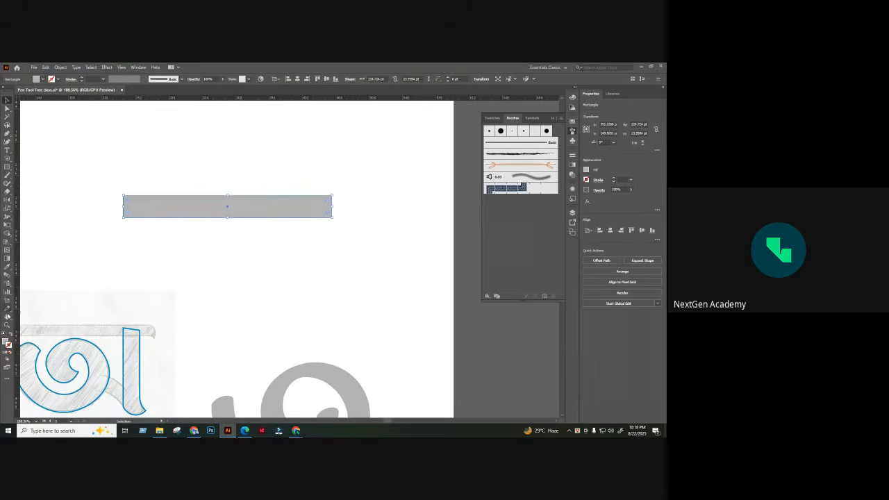
click(8, 217)
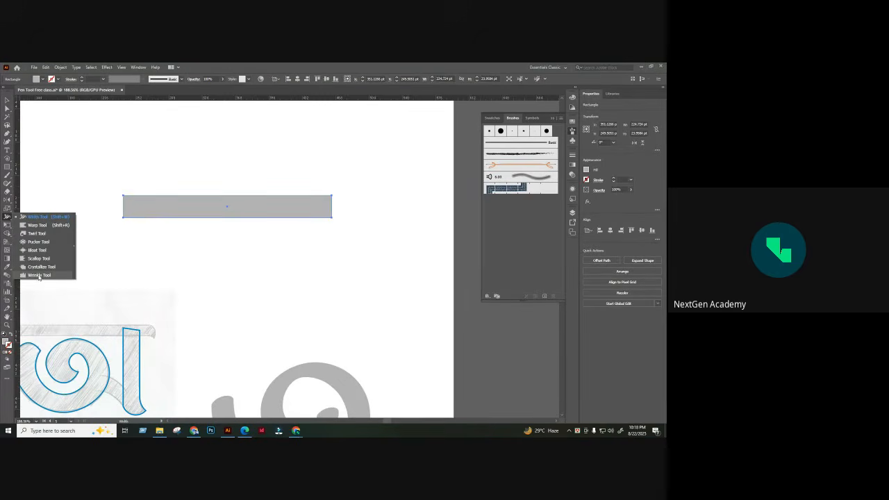
click(39, 275)
drag(147, 252, 374, 255)
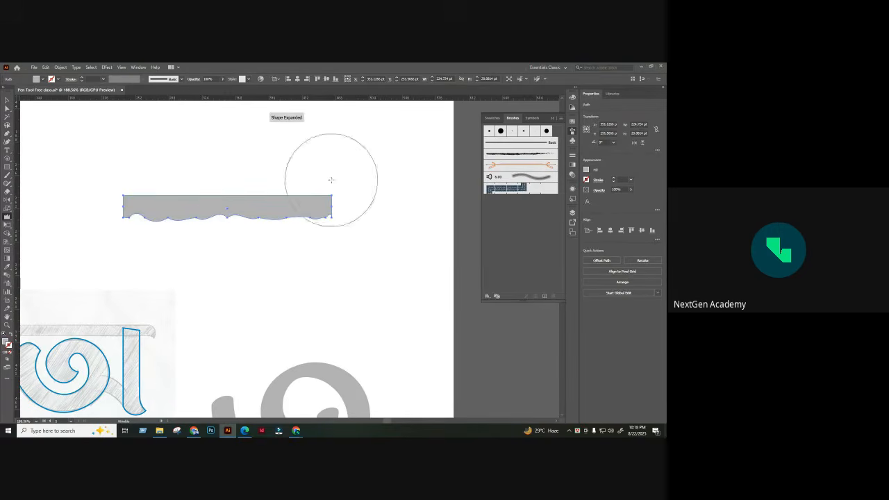
key(ctrl+z)
- Enlarge the gray rectangle proportionally to about 1752 by 187 pt and move it to the empty canvas below the artboards
click(8, 101)
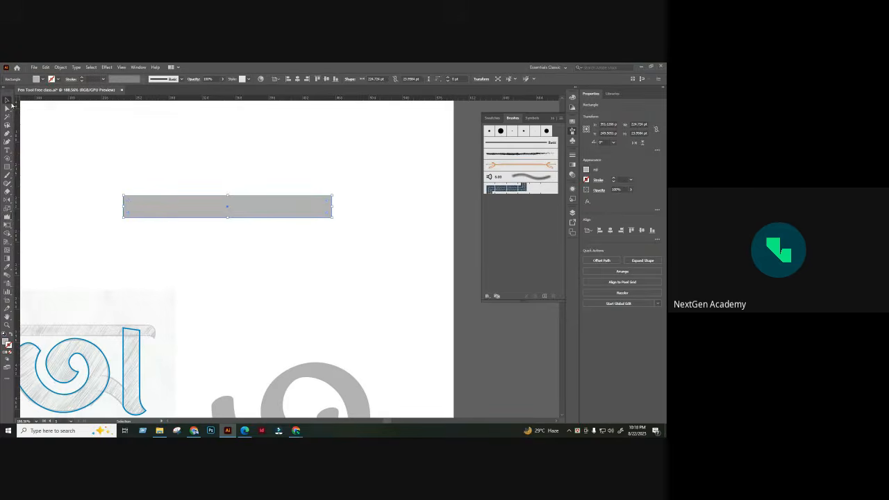
key(ctrl+minus)
key(ctrl+minus)
key(ctrl+minus)
key(ctrl+minus)
key(ctrl+minus)
drag(306, 269, 453, 349)
drag(360, 276, 293, 212)
drag(257, 126, 276, 273)
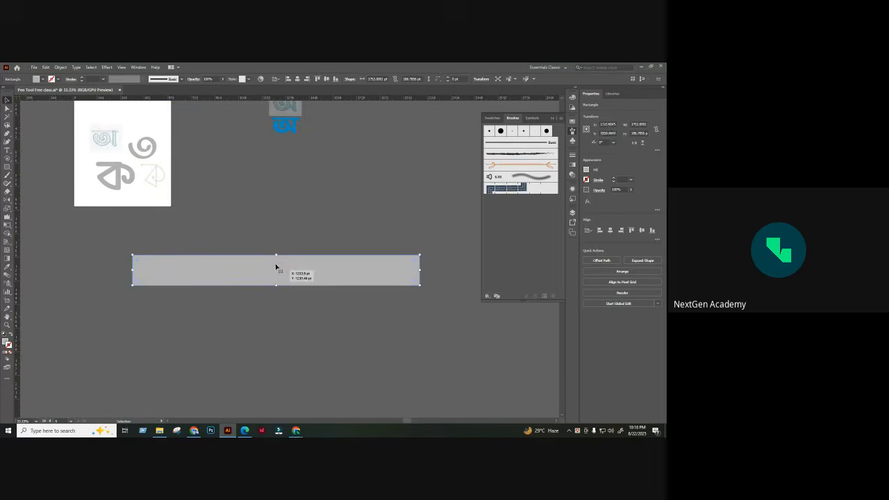
- Roughen the enlarged rectangle's long upper and lower edges with the Wrinkle tool and inspect them up close
click(242, 251)
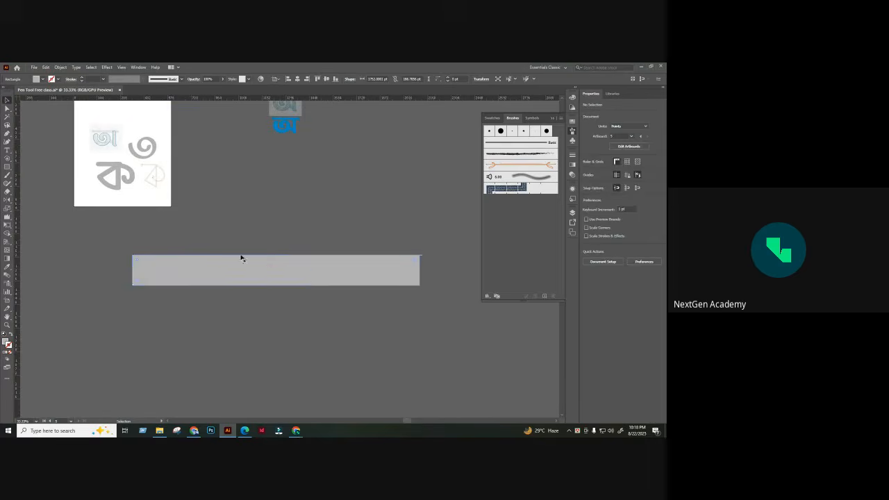
click(7, 217)
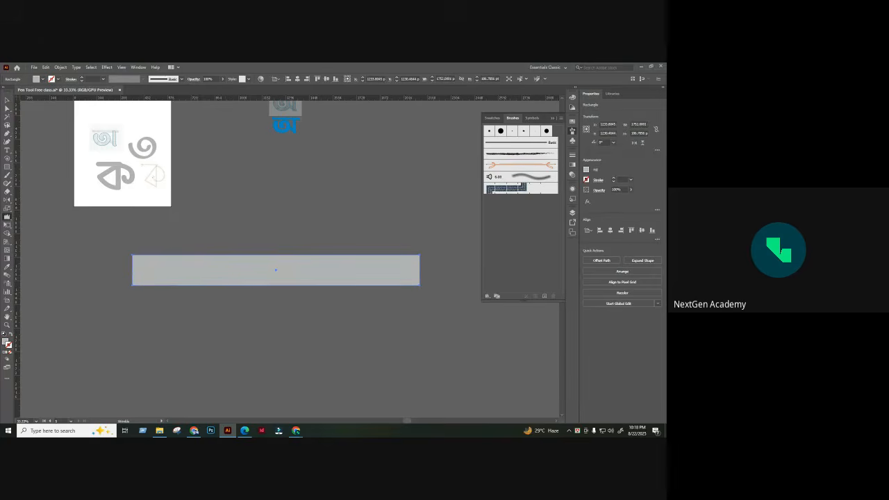
drag(279, 292, 334, 272)
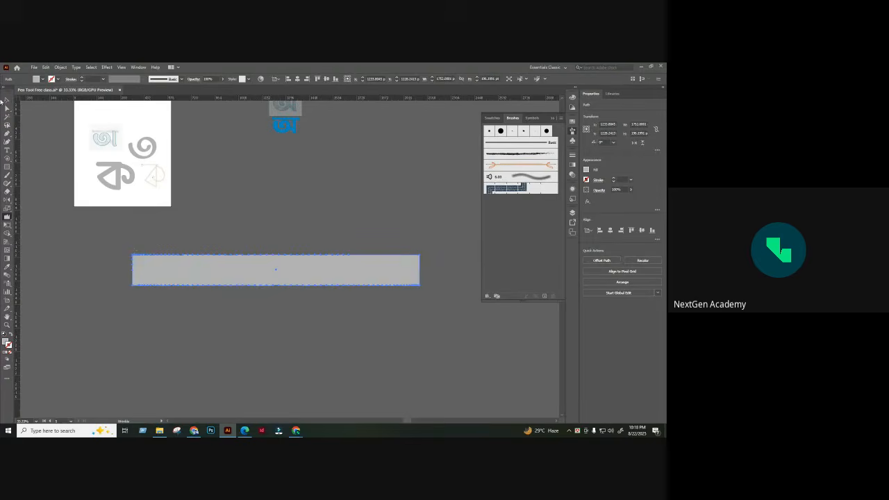
click(6, 101)
click(336, 211)
key(ctrl+1)
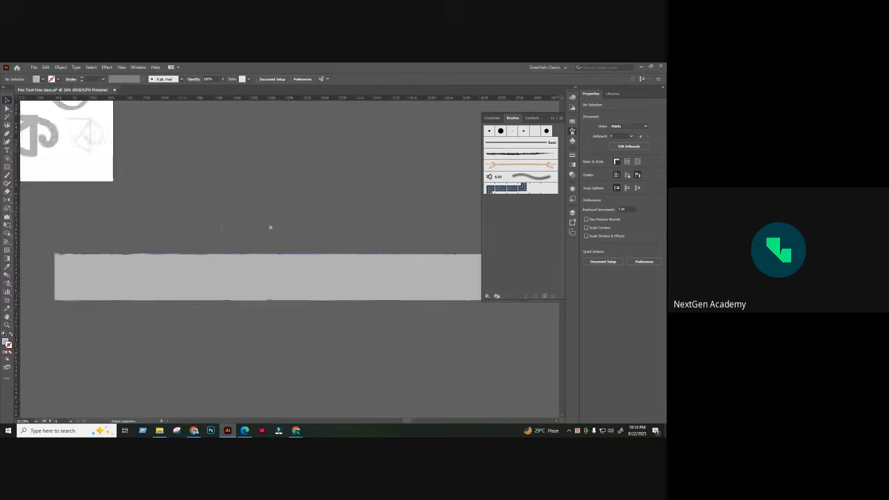
scroll(270, 224, down, 2)
drag(213, 225, 320, 209)
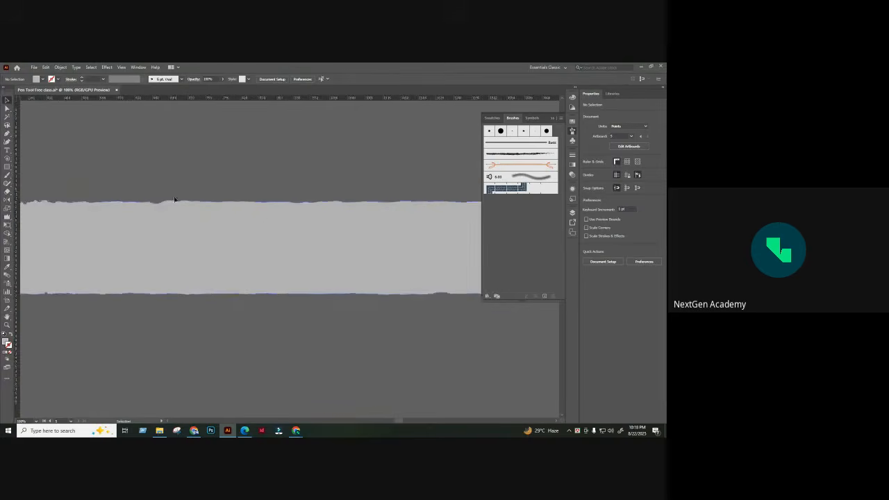
drag(125, 205, 193, 176)
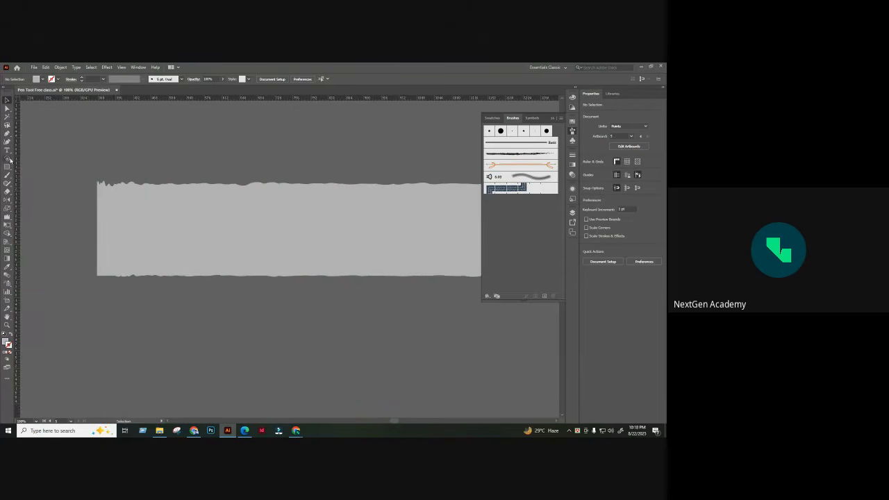
- Draw a taller rectangle across part of the roughened strip and separate their overlapping area with the Shape Builder tool
click(8, 166)
drag(146, 155, 331, 292)
click(7, 108)
click(416, 272)
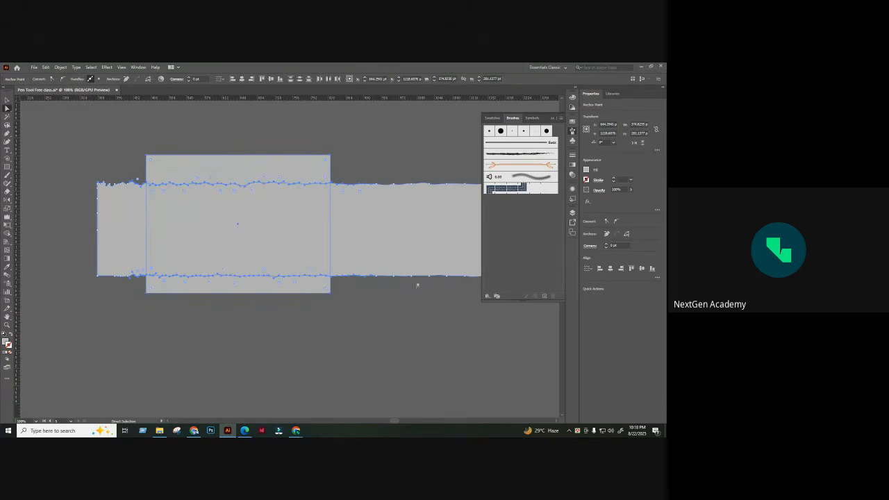
click(8, 233)
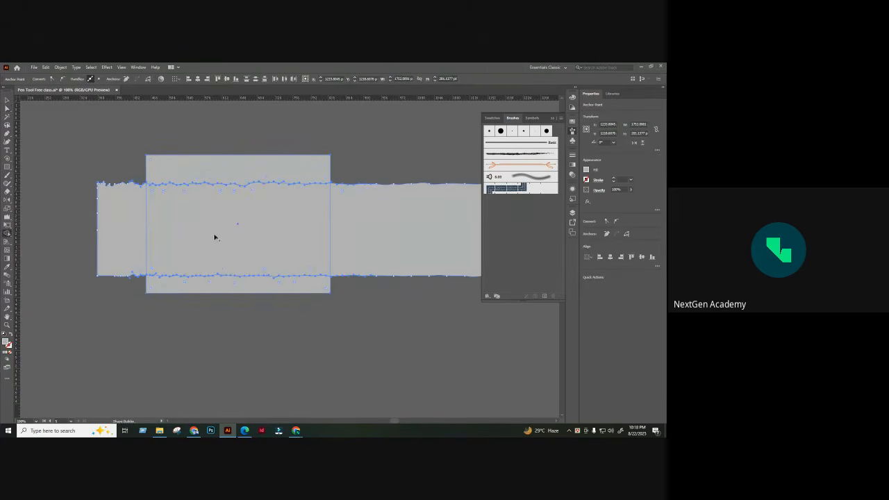
click(215, 236)
- Separate the overlapping middle piece from the strip, delete the leftover shapes around it, and move it to their former place
click(7, 109)
click(80, 147)
drag(185, 211, 330, 340)
click(97, 165)
drag(330, 273, 375, 294)
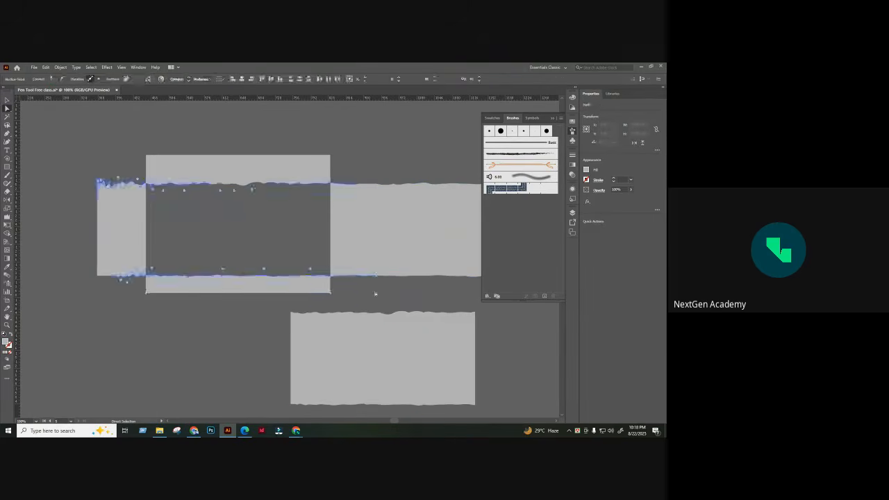
key(Delete)
key(Delete)
drag(392, 331, 190, 184)
click(308, 241)
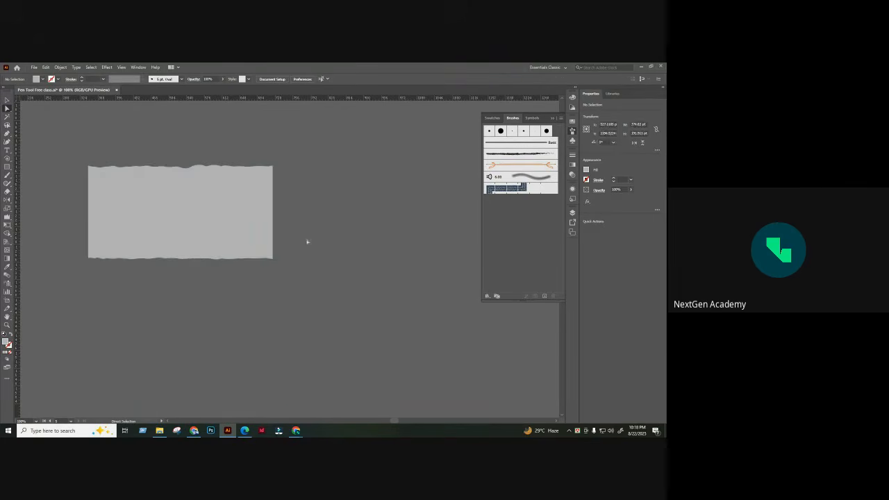
- Duplicate the rough-edged piece, rotate the copy upright, and place upright copies over both straight ends of the original
drag(226, 212, 402, 246)
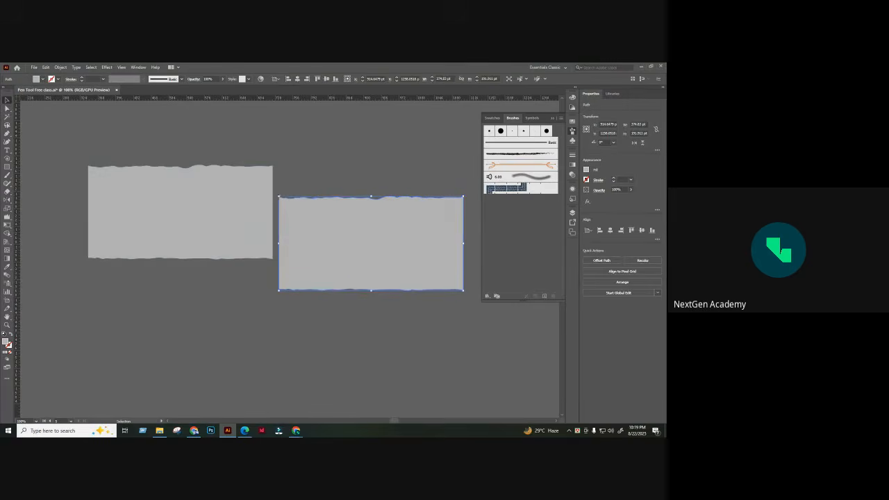
drag(276, 194, 399, 177)
shift+click(387, 187)
drag(379, 210, 59, 160)
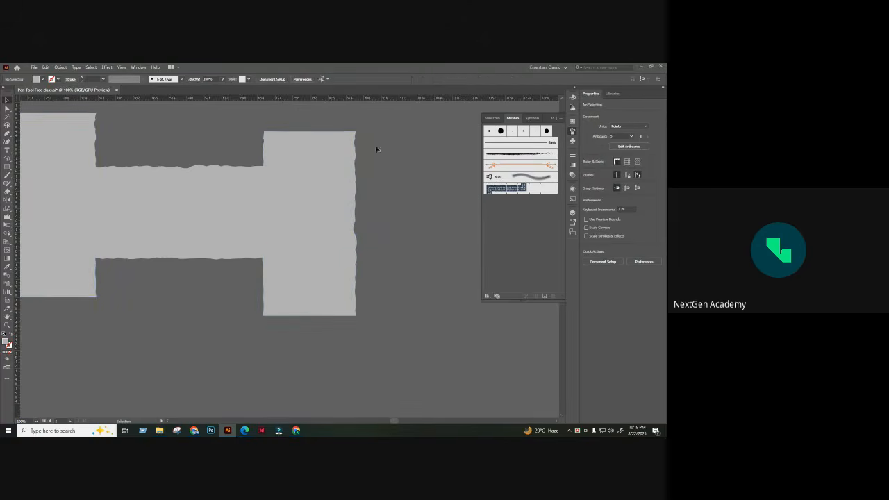
- Separate the section between the two upright copies' rough edges with the Shape Builder tool and move it below them
key(ctrl+a)
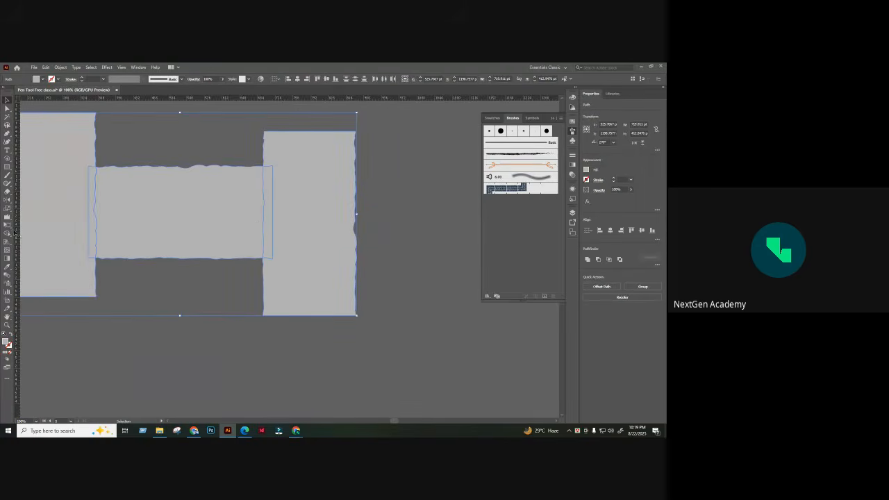
click(9, 234)
click(121, 202)
click(7, 109)
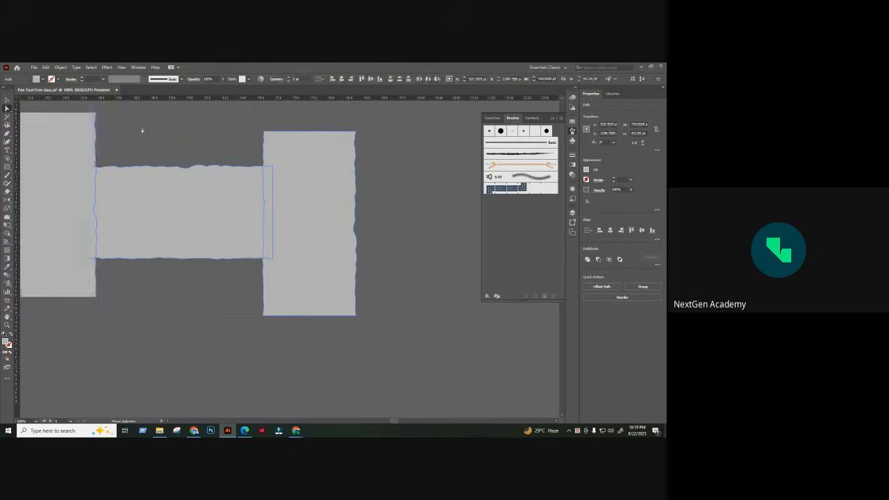
click(144, 131)
drag(153, 186, 157, 341)
click(403, 144)
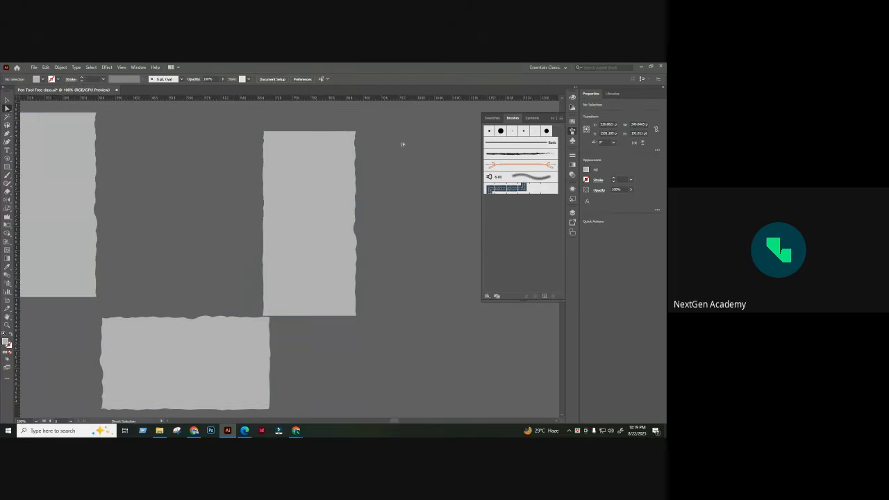
- Delete the leftover upright shapes and move the piece roughened on all four sides into the cleared area
drag(274, 165, 50, 257)
key(Delete)
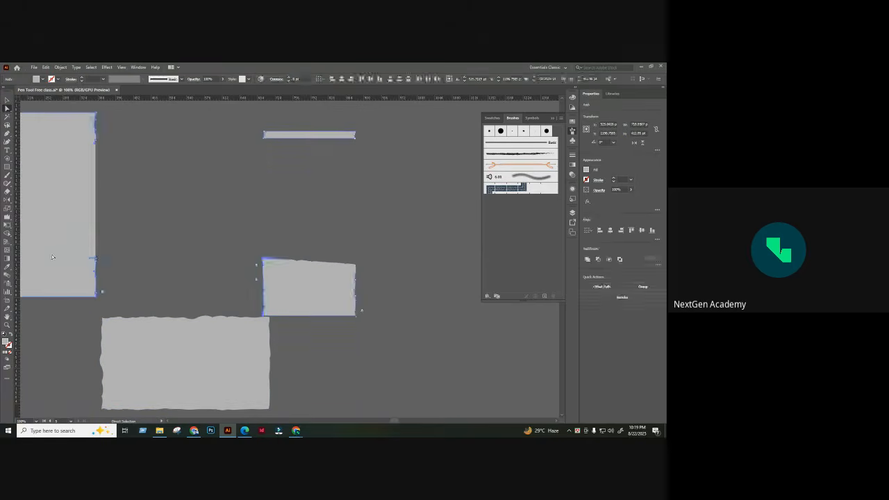
key(Delete)
drag(144, 338, 281, 157)
click(281, 157)
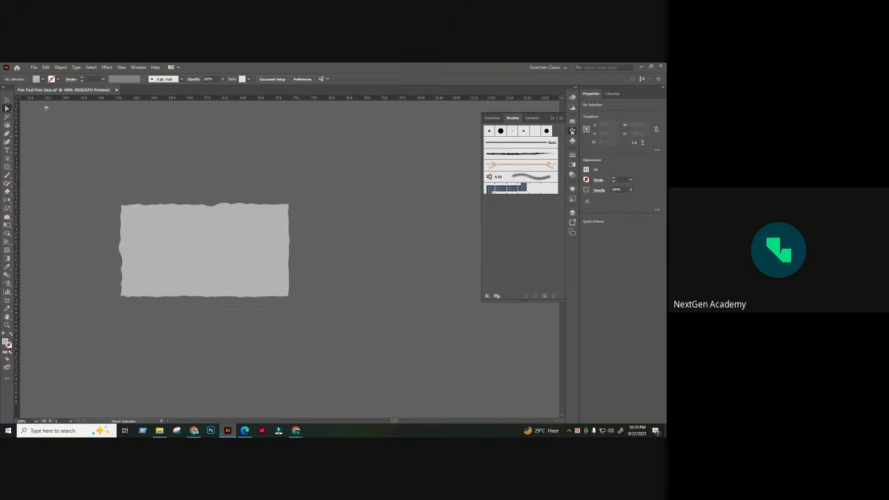
- Stretch the rough-edged piece wider and reduce its height, making a strip about 655 by 146 pt
click(7, 100)
click(239, 234)
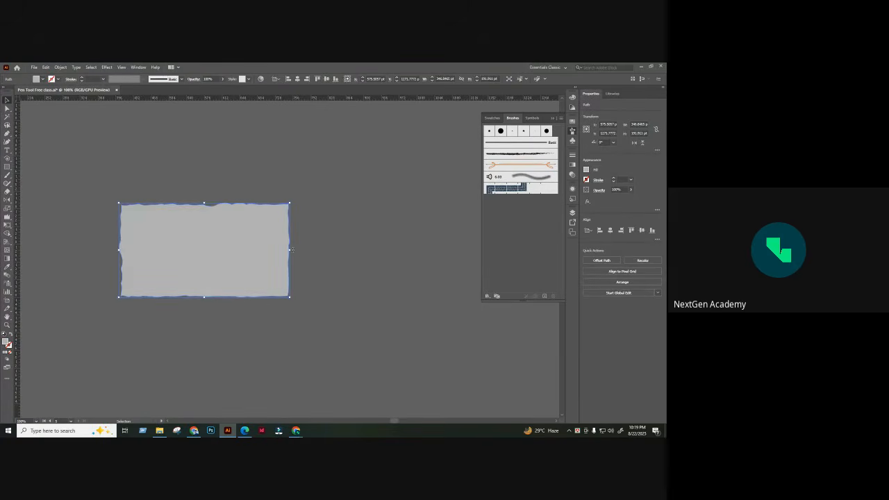
drag(290, 250, 441, 252)
drag(297, 271, 271, 211)
click(270, 226)
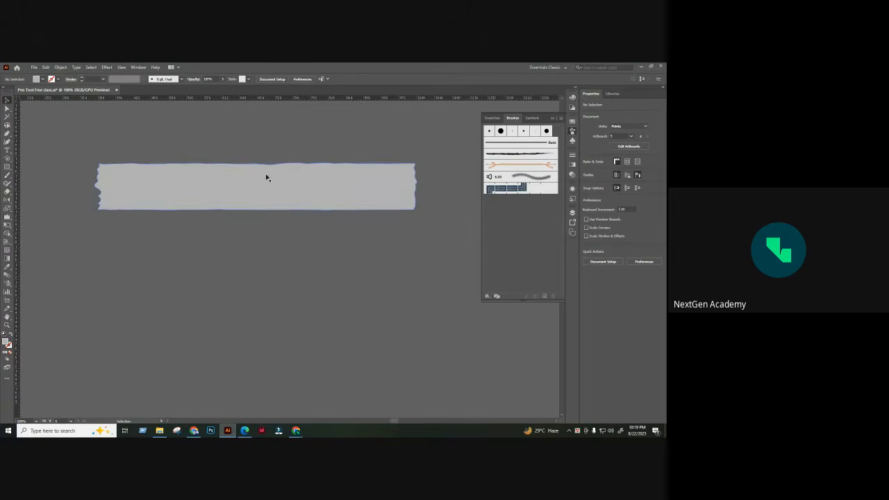
key(ctrl+z)
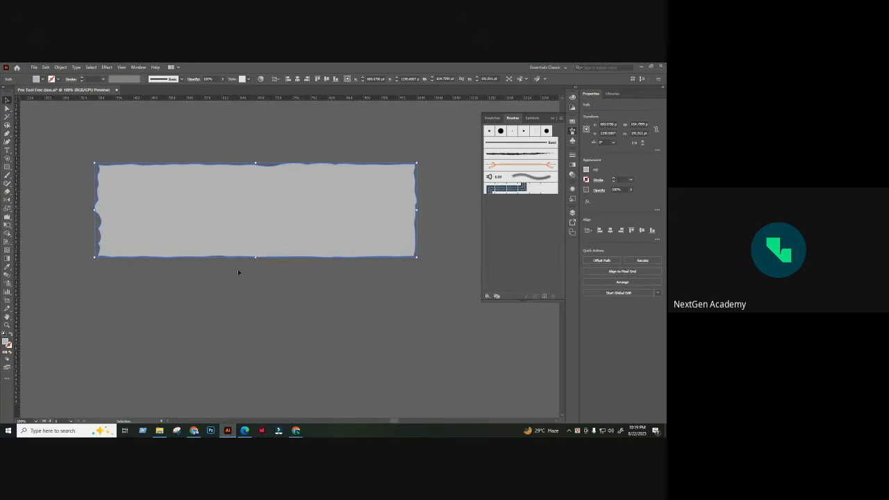
drag(257, 257, 257, 234)
click(275, 272)
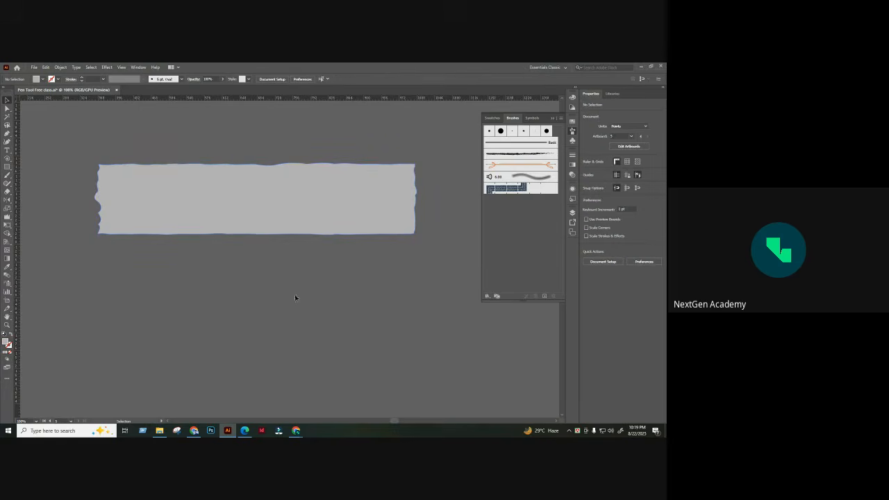
- Change the strip's fill to a bright blue with 100% saturation and 86% brightness
click(247, 205)
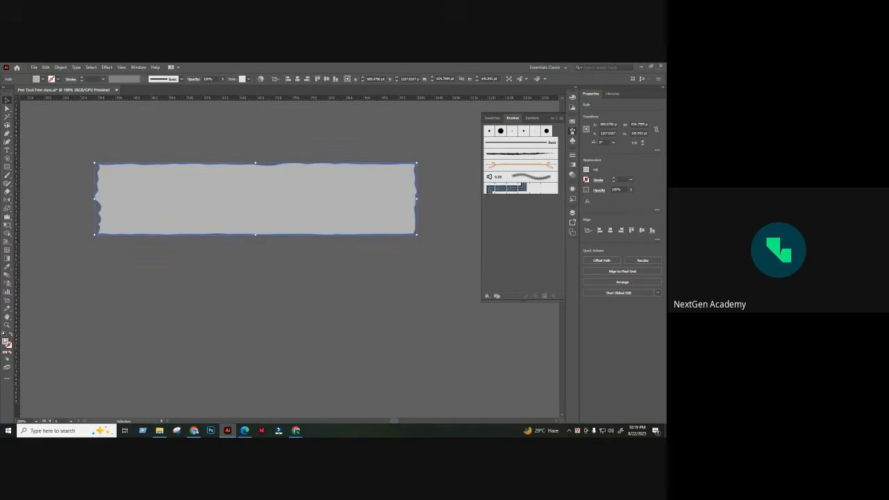
double_click(5, 342)
click(330, 213)
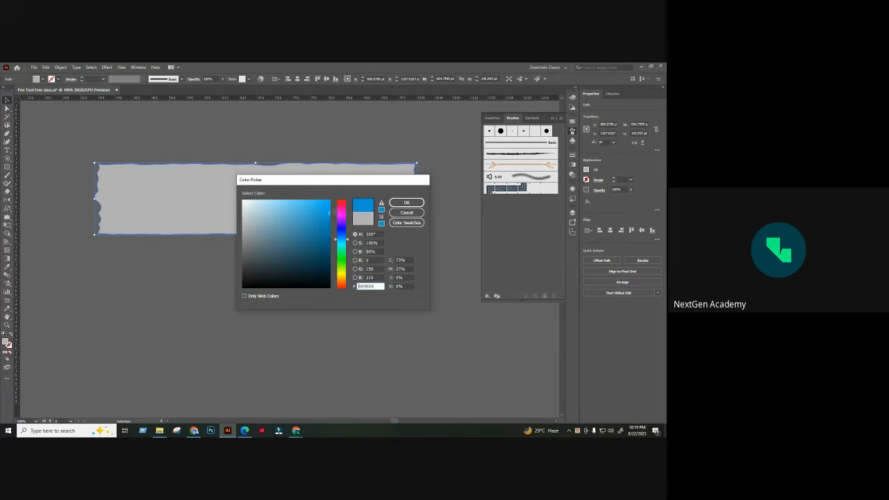
click(407, 202)
click(363, 151)
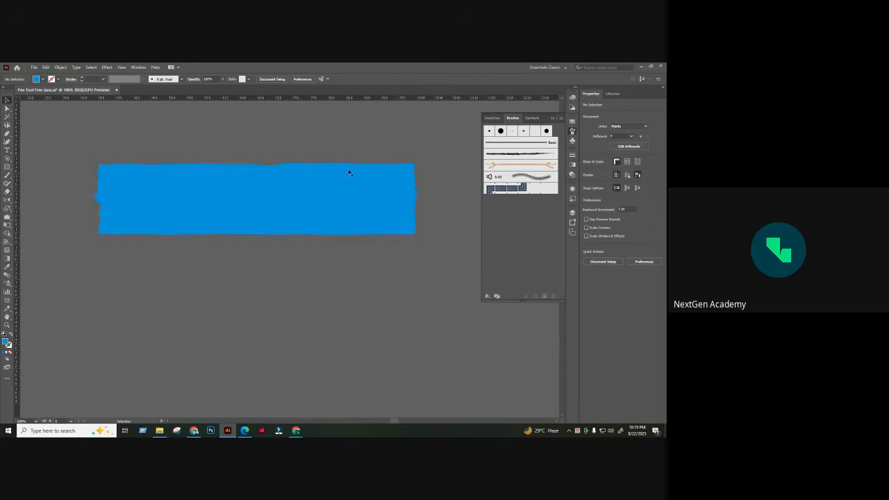
- Create a new Art Brush from the blue strip with the Stretch to Fit Stroke Length option
drag(394, 164, 501, 157)
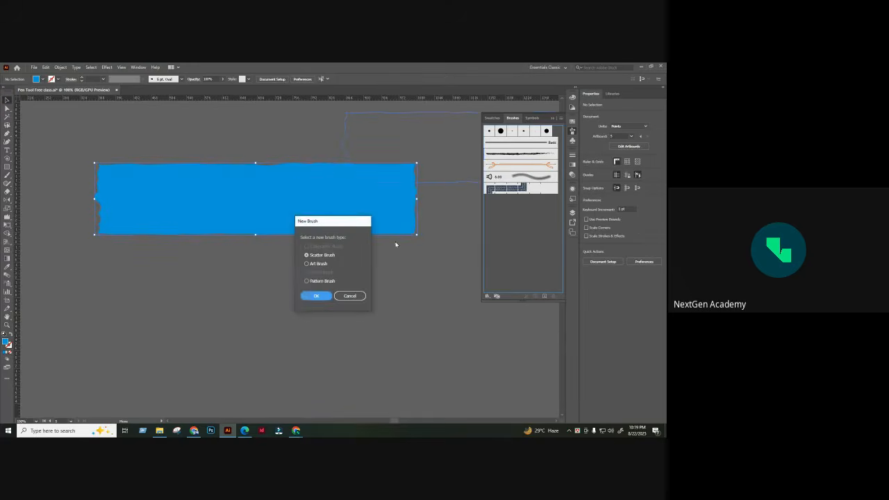
click(313, 264)
click(316, 296)
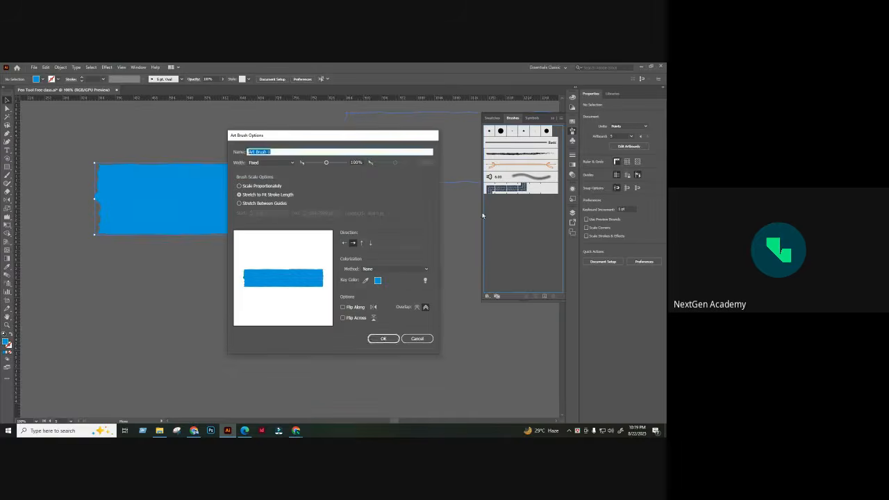
click(391, 338)
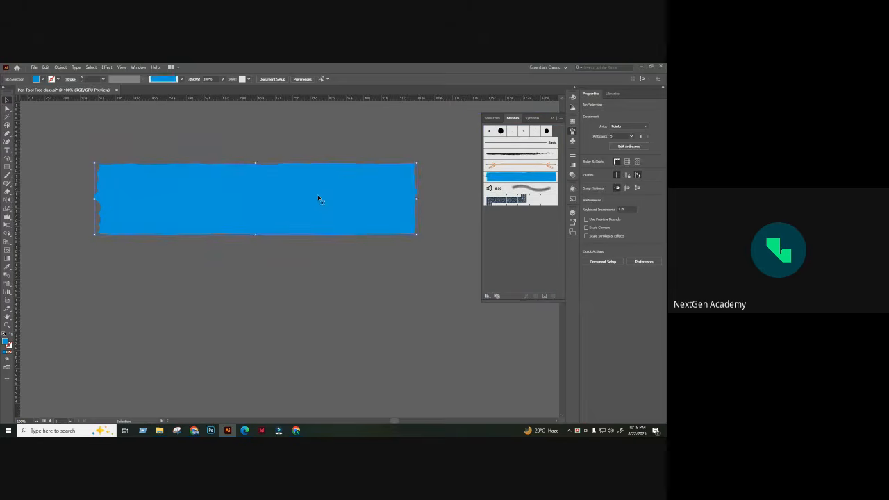
- Start another brush from the blue strip, cancel it, and delete the strip from the canvas
key(Delete)
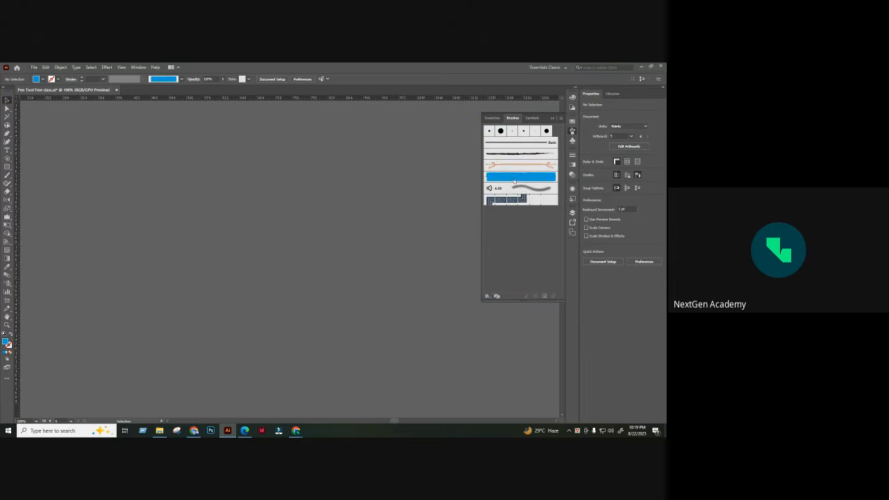
key(ctrl+z)
click(330, 156)
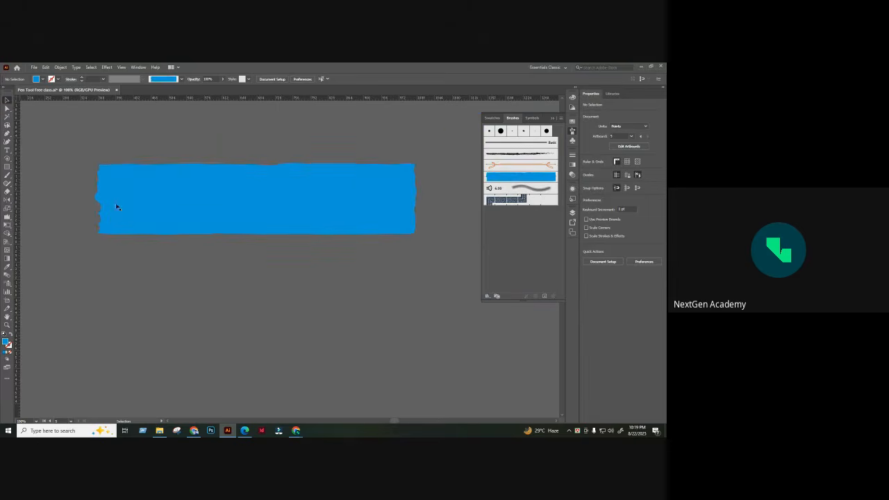
mouse_move(118, 207)
mouse_down()
mouse_move(393, 180)
mouse_move(521, 230)
mouse_up()
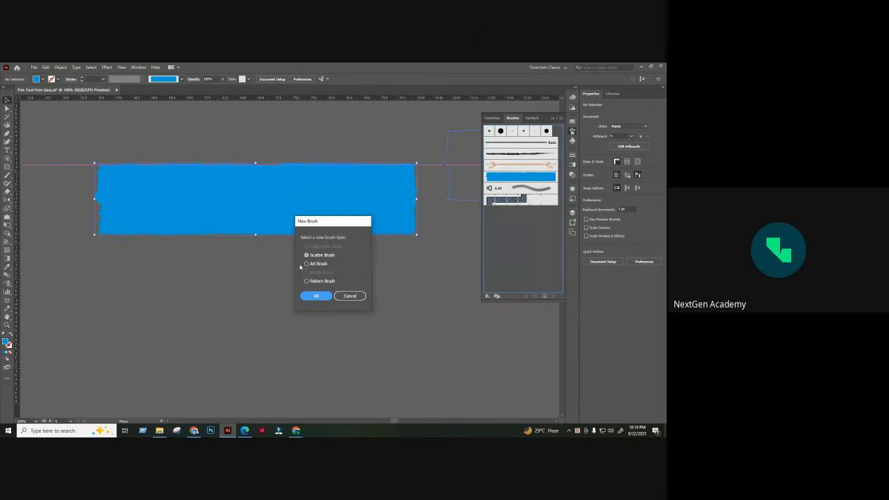
click(350, 296)
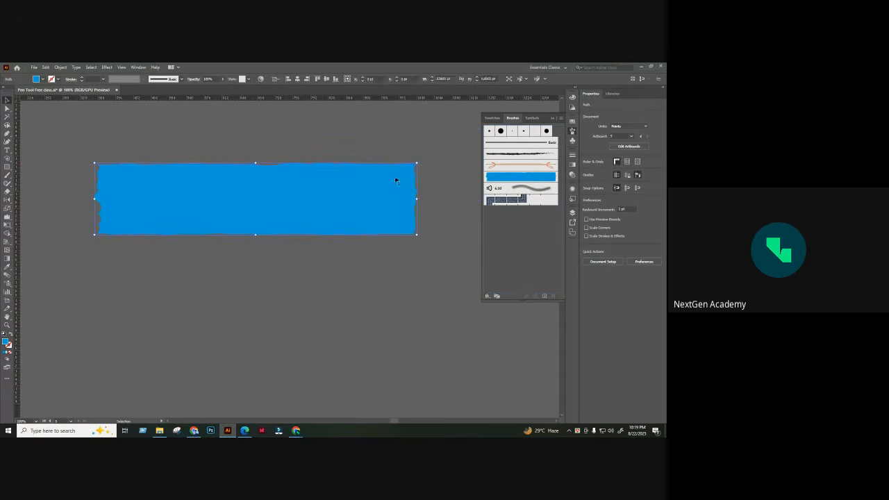
drag(375, 204, 335, 242)
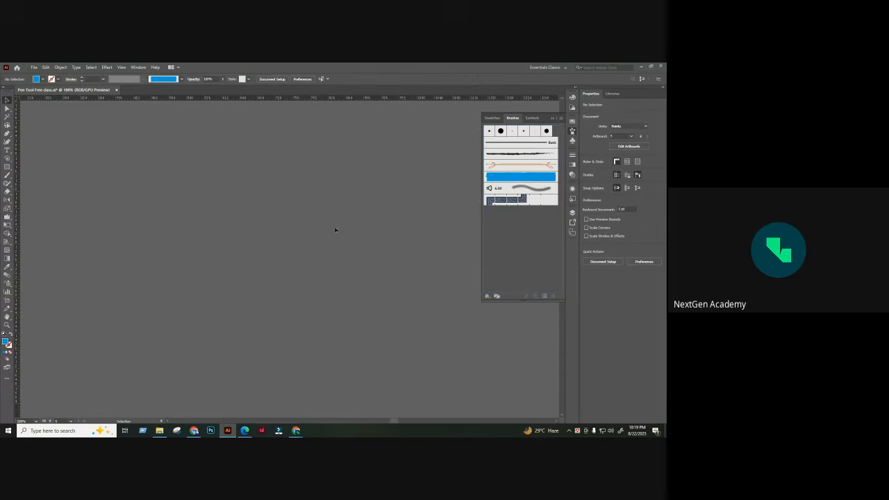
- Move the gray letter ক to the empty upper area of its artboard, above the letter sketch
key(ctrl+minus)
key(ctrl+minus)
key(ctrl+minus)
key(ctrl+minus)
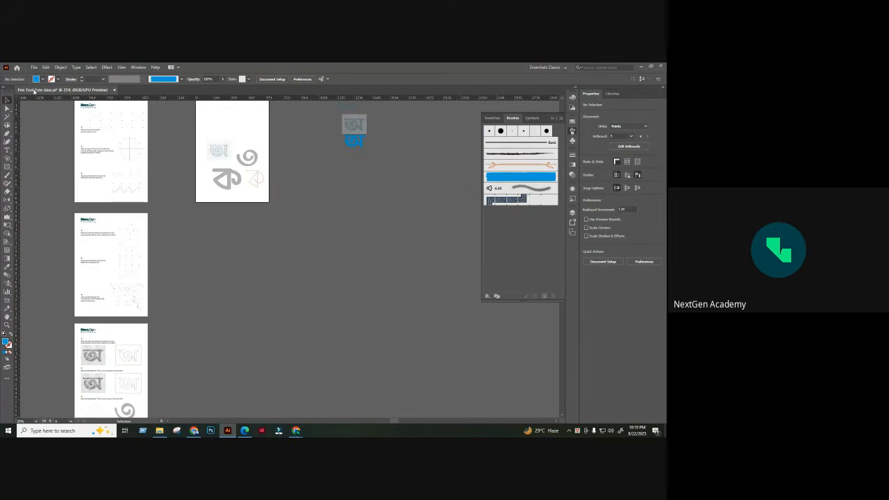
drag(223, 279, 319, 308)
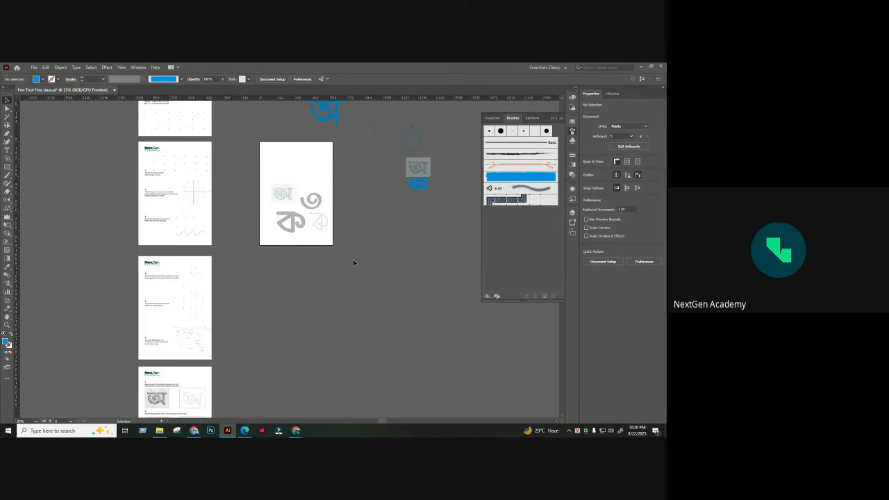
key(ctrl+equal)
key(ctrl+equal)
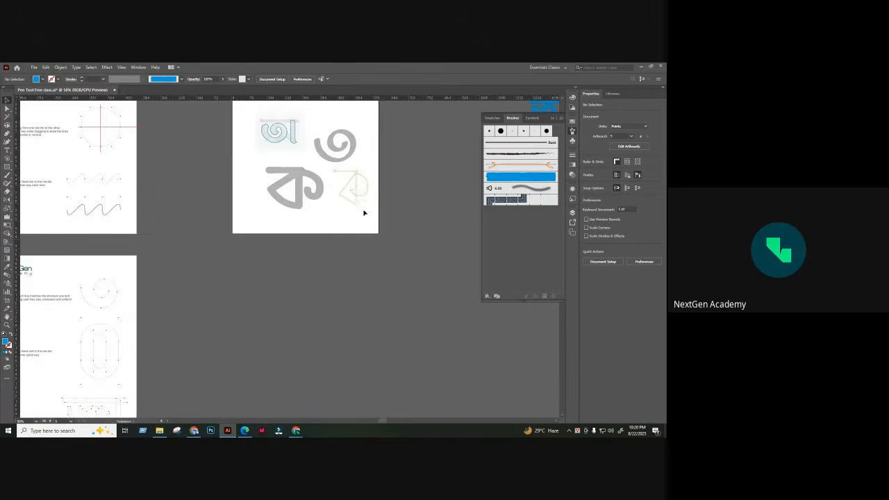
drag(364, 214, 384, 346)
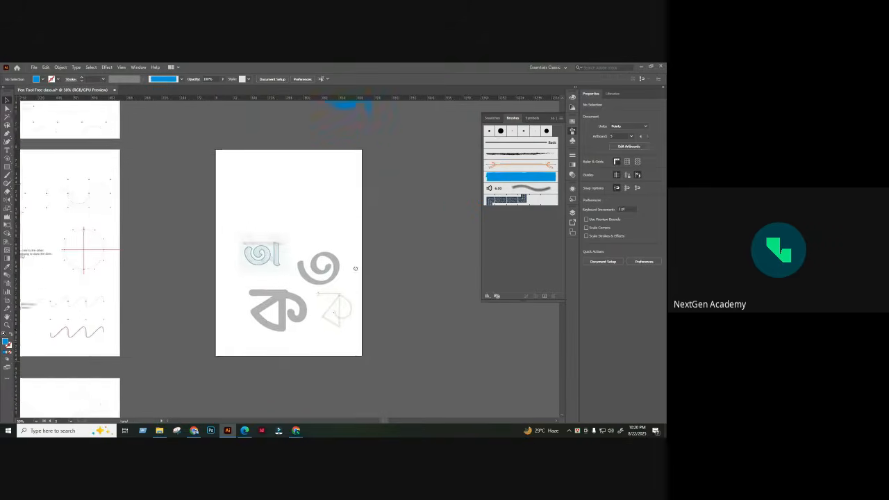
scroll(355, 268, up, 1)
key(ctrl+equal)
key(ctrl+equal)
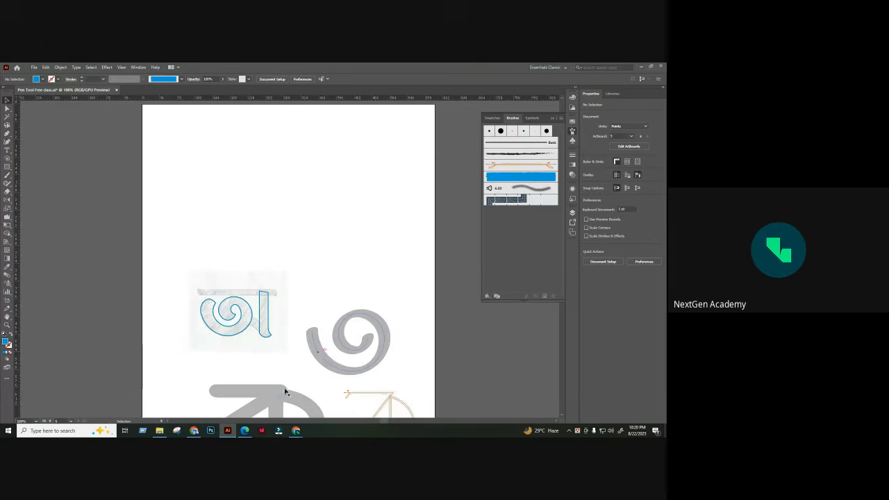
drag(277, 393, 279, 148)
drag(346, 139, 321, 182)
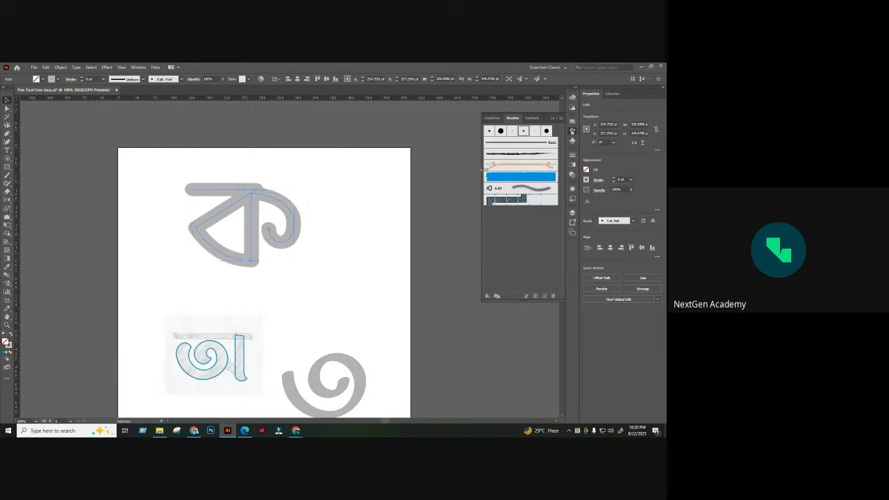
- Apply the blue rough-edged art brush to the letter ক and set its stroke weight to 0.25 pt
click(507, 177)
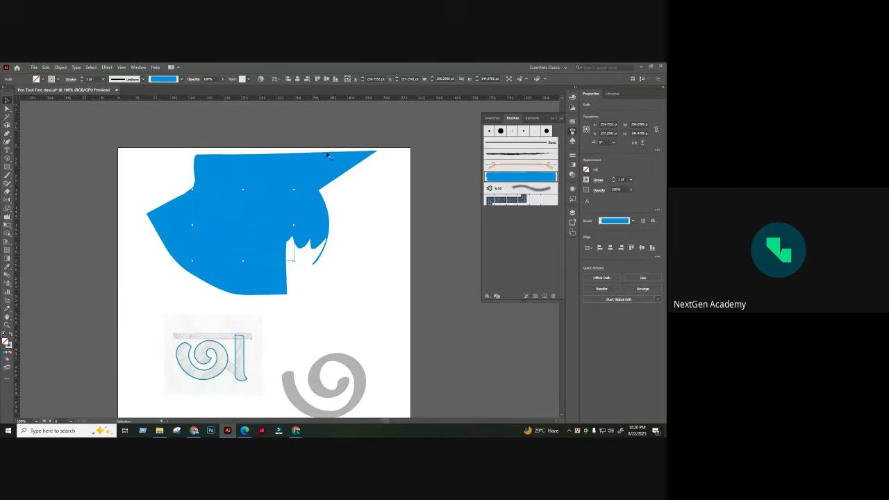
click(103, 79)
click(108, 85)
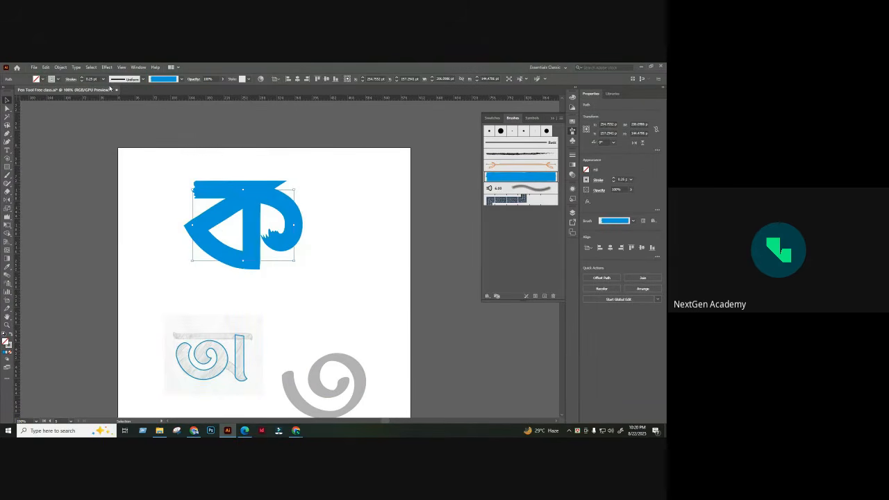
mouse_move(210, 267)
mouse_down()
mouse_move(157, 260)
mouse_move(132, 114)
mouse_up()
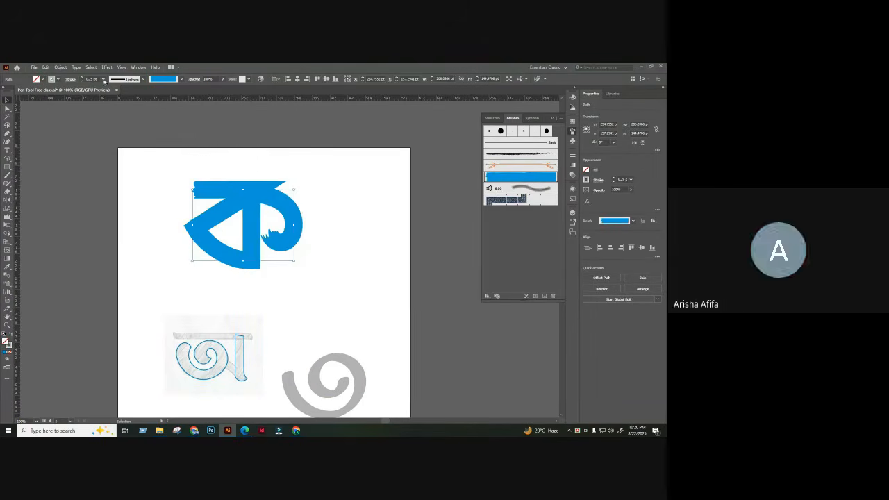
click(103, 79)
click(111, 88)
click(320, 174)
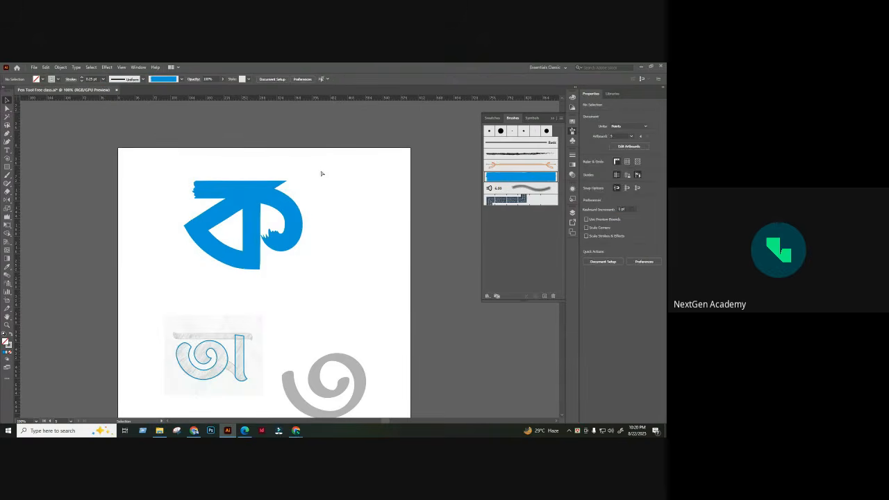
scroll(322, 174, up, 2)
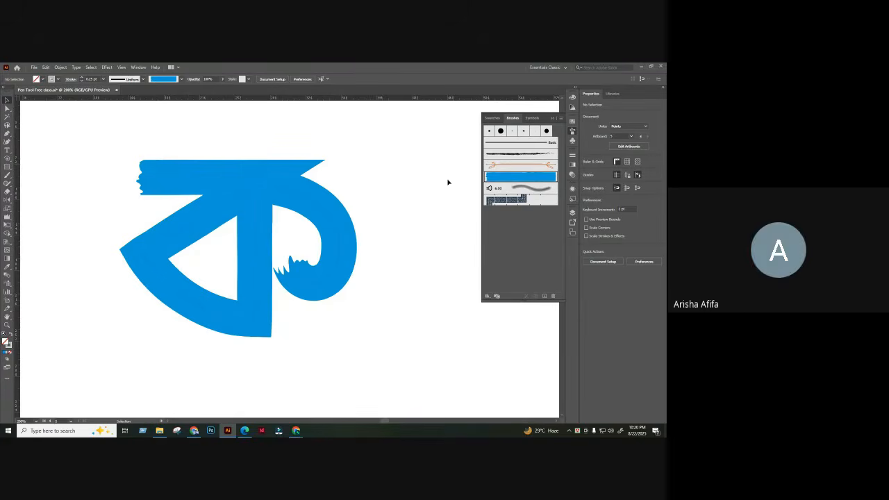
- Delete the large blue rough-edged strip overlapping the upper edge of the artboard that holds the blue letter ক
mouse_move(274, 128)
mouse_down()
mouse_move(264, 138)
mouse_move(351, 264)
mouse_move(369, 260)
mouse_up()
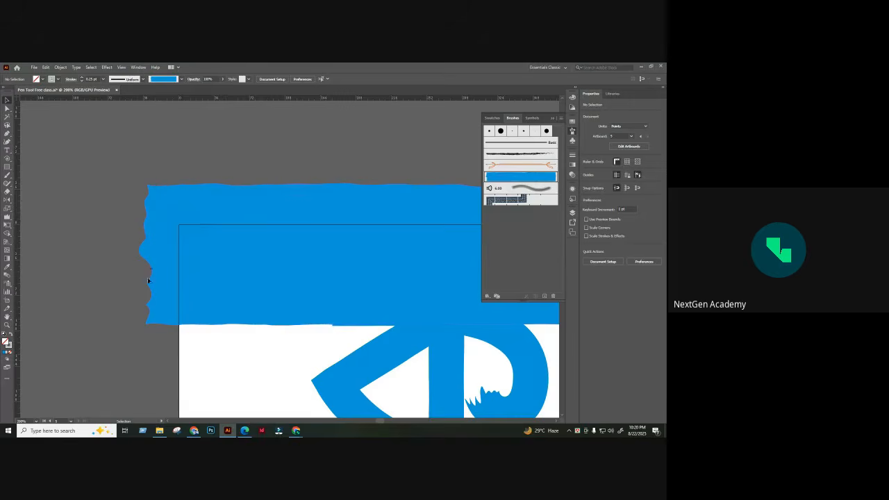
drag(198, 269, 79, 264)
drag(356, 229, 314, 87)
click(367, 139)
key(Delete)
key(ctrl+minus)
key(ctrl+minus)
key(ctrl+minus)
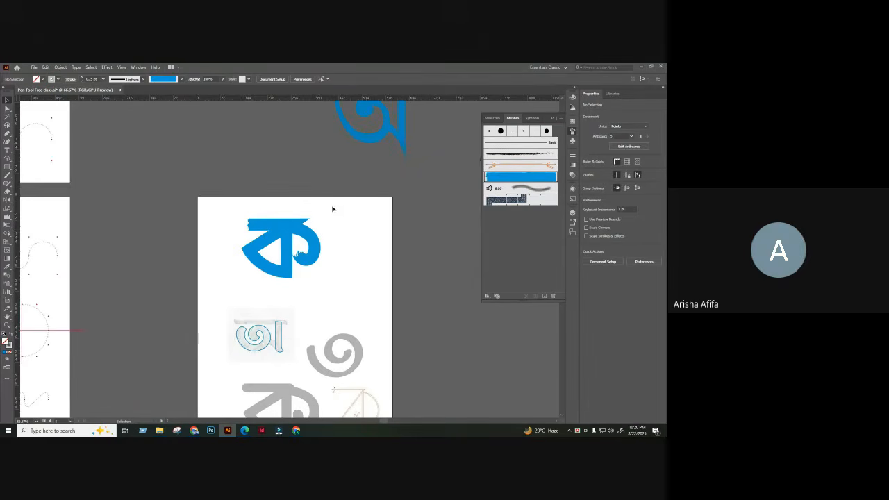
key(ctrl+plus)
key(ctrl+plus)
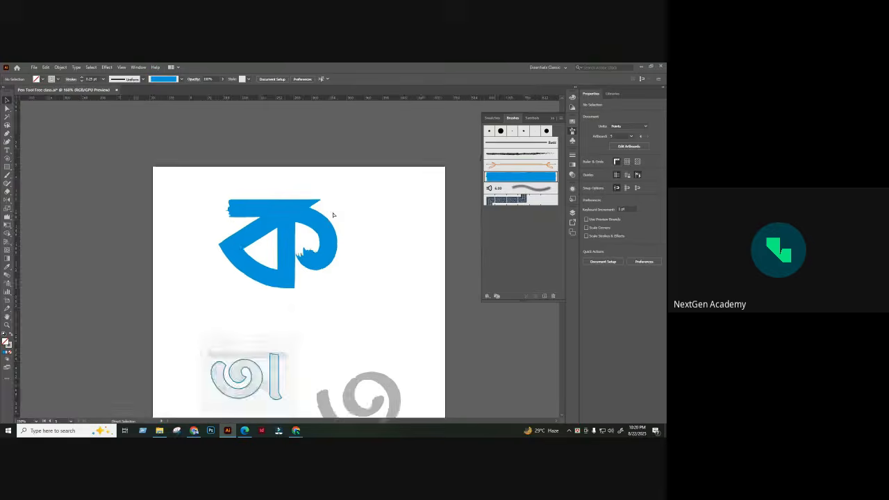
- Switch to Chrome and open the Freepik website in a new tab
click(194, 431)
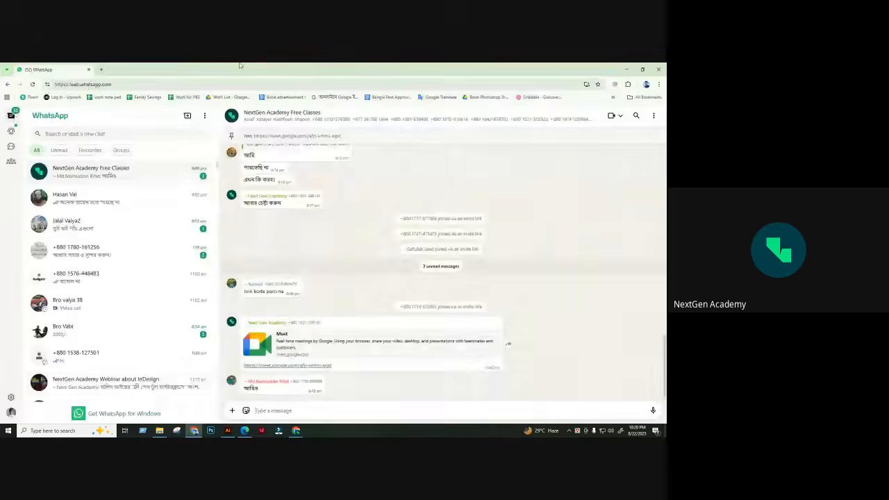
click(101, 70)
text(fre)
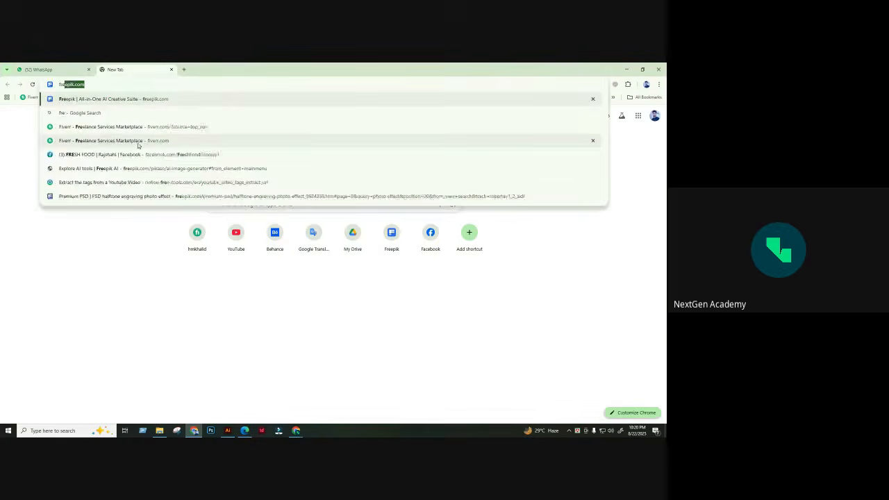
key(Return)
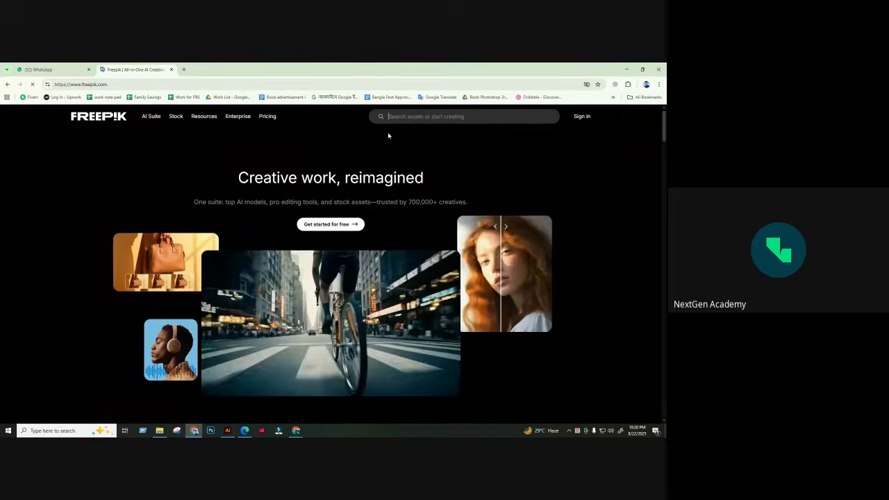
- Search Freepik for "brush" and look through the brush-stroke artwork in the results
click(401, 117)
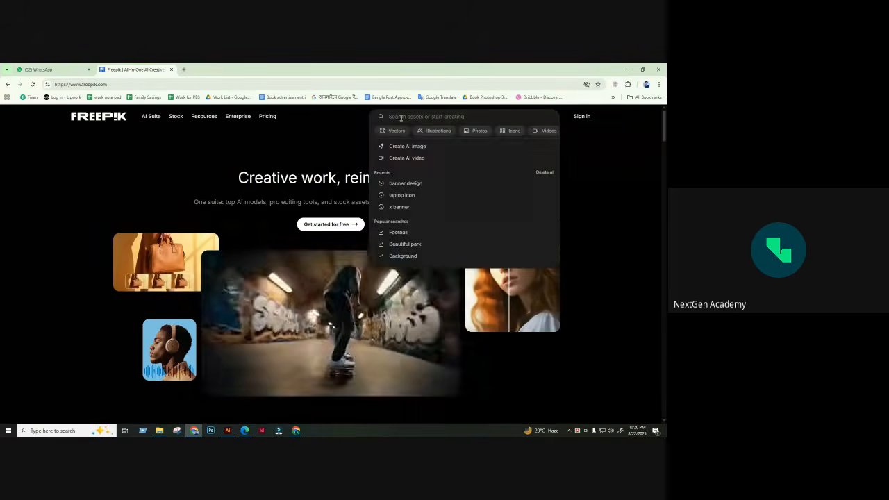
text(brush)
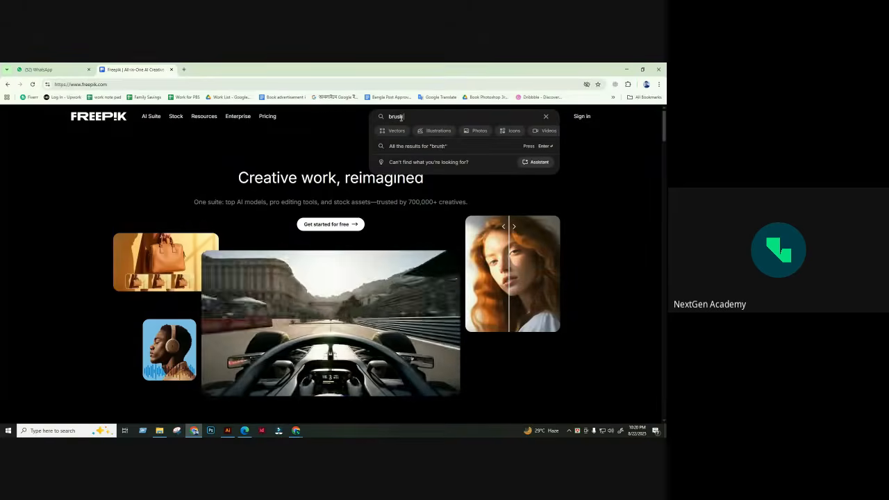
key(Return)
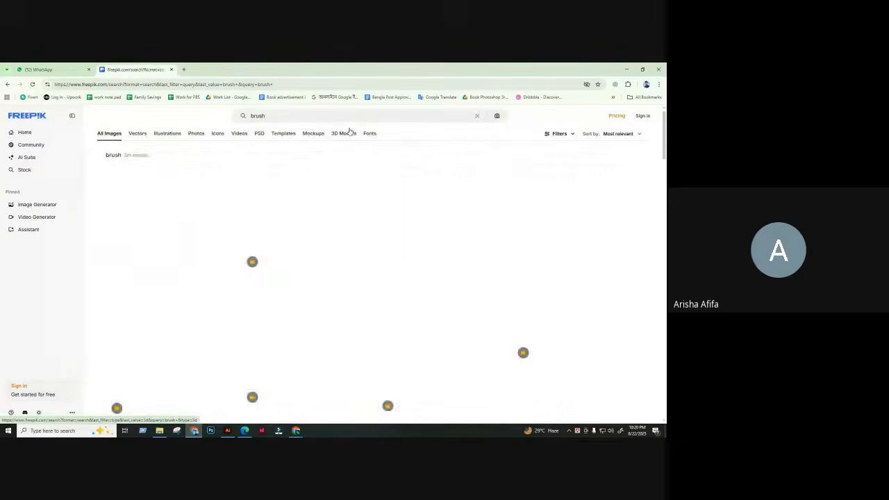
scroll(431, 292, down, 2)
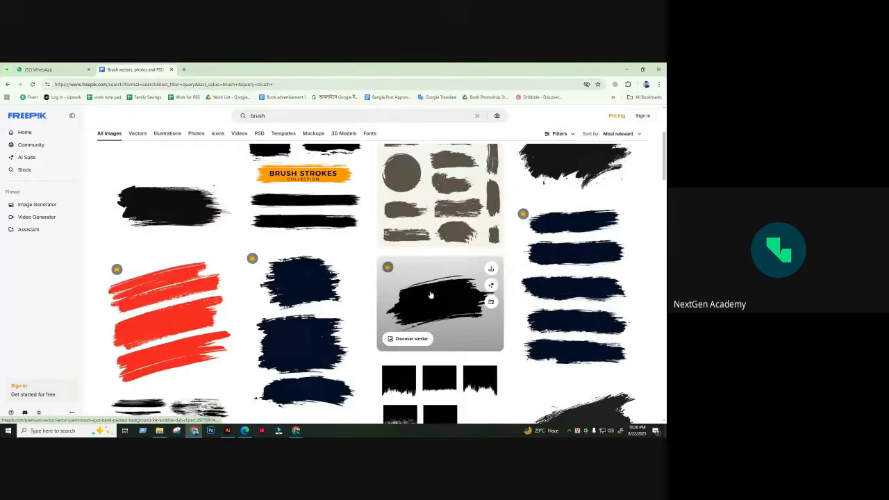
scroll(347, 284, up, 2)
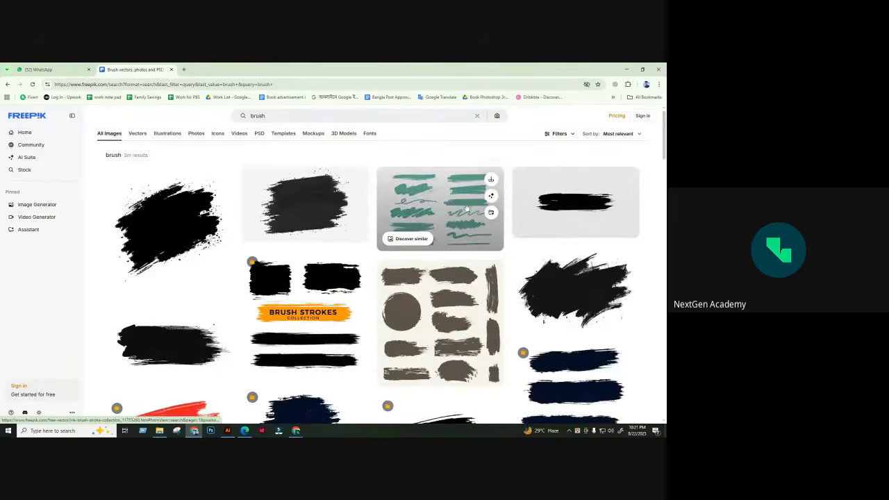
scroll(430, 201, down, 2)
scroll(299, 214, up, 1)
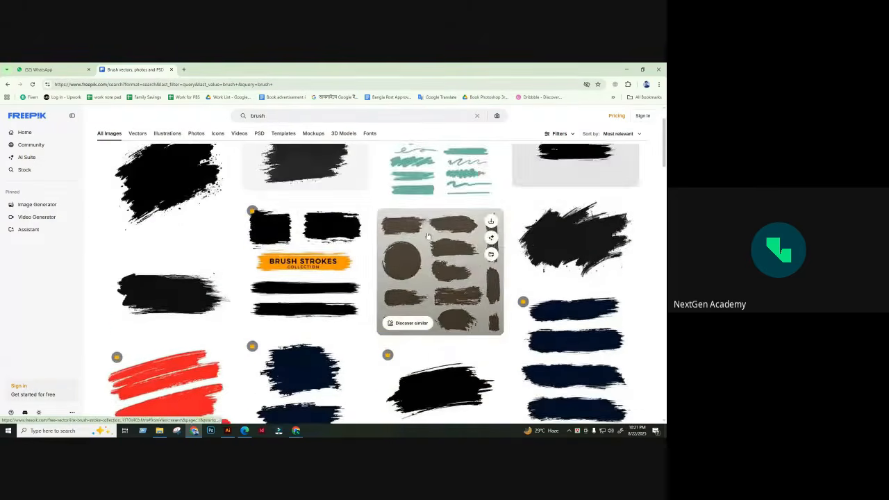
scroll(452, 278, down, 1)
scroll(416, 253, up, 1)
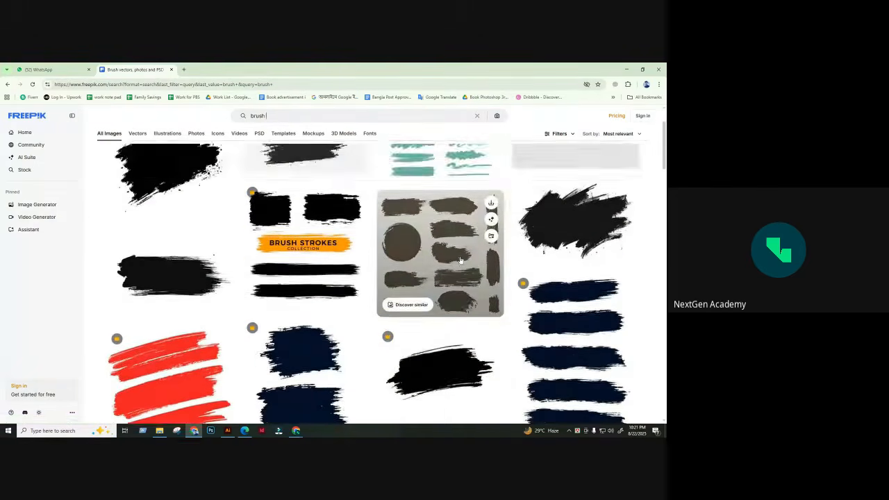
scroll(460, 261, down, 5)
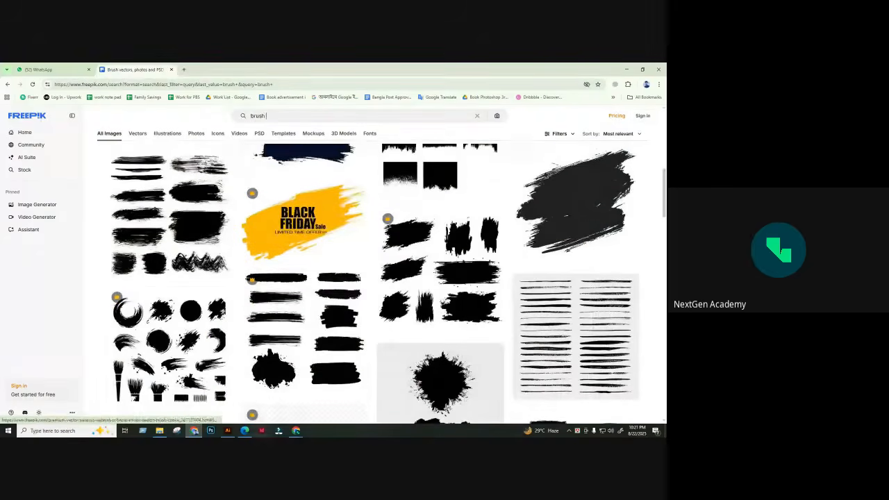
- Switch back to Illustrator and examine the pencil sketch of the letter অ on the last worksheet page
click(227, 431)
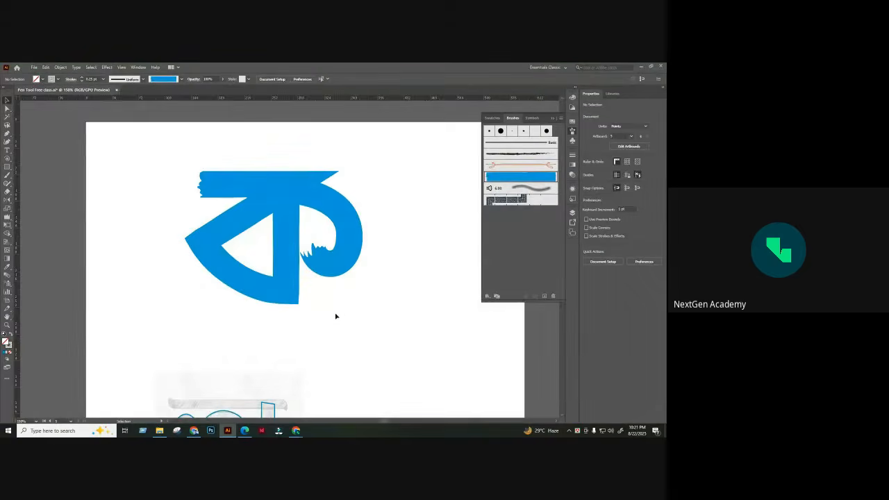
scroll(336, 316, down, 5)
drag(242, 350, 252, 287)
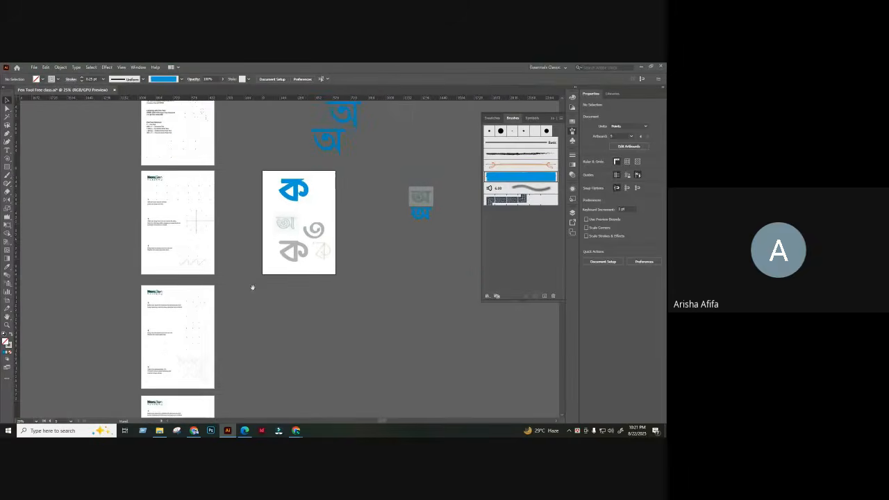
drag(251, 335, 292, 297)
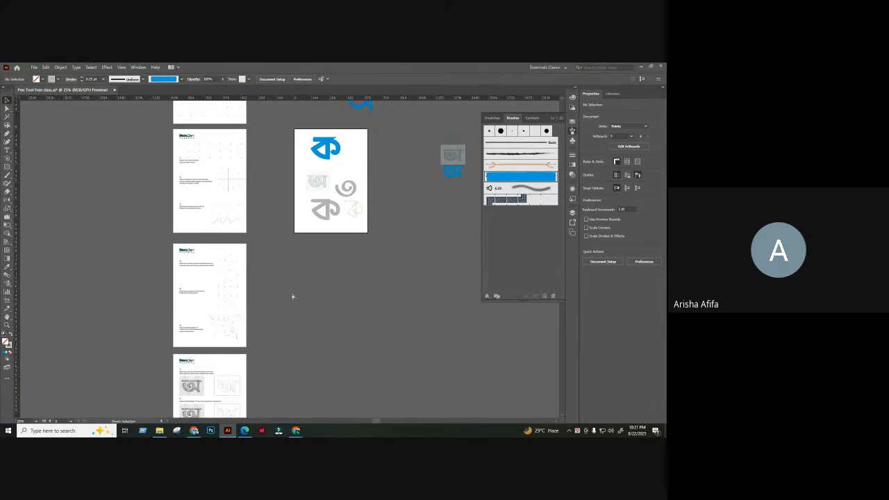
scroll(292, 297, down, 3)
key(z)
drag(193, 312, 317, 328)
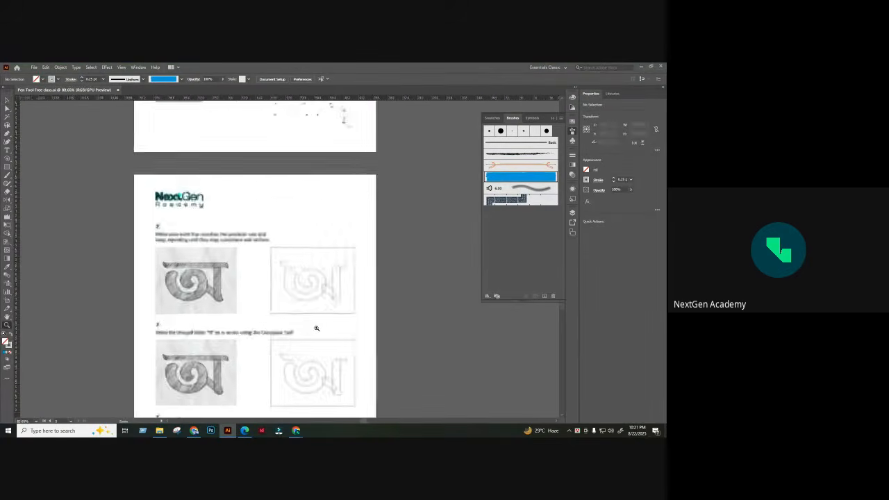
scroll(316, 328, down, 2)
mouse_move(185, 204)
mouse_down()
mouse_move(180, 187)
mouse_move(157, 199)
mouse_move(190, 211)
mouse_up()
scroll(156, 201, up, 2)
scroll(200, 226, up, 1)
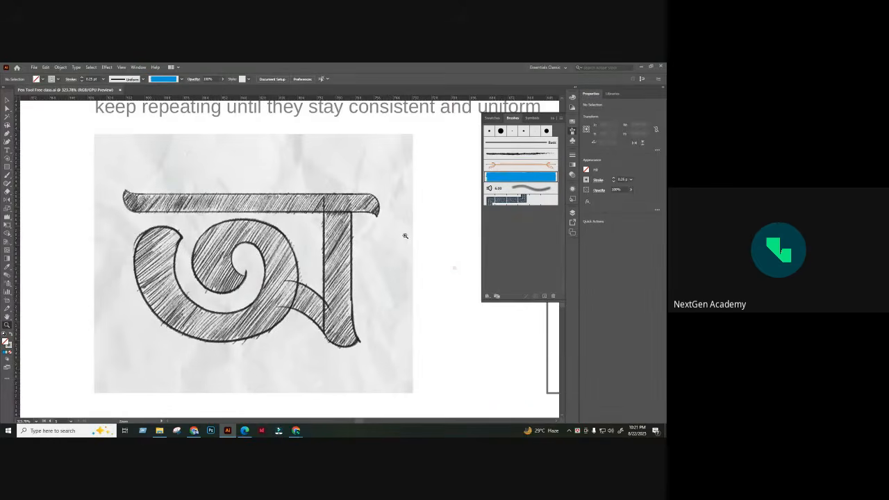
drag(410, 233, 216, 327)
drag(428, 176, 279, 306)
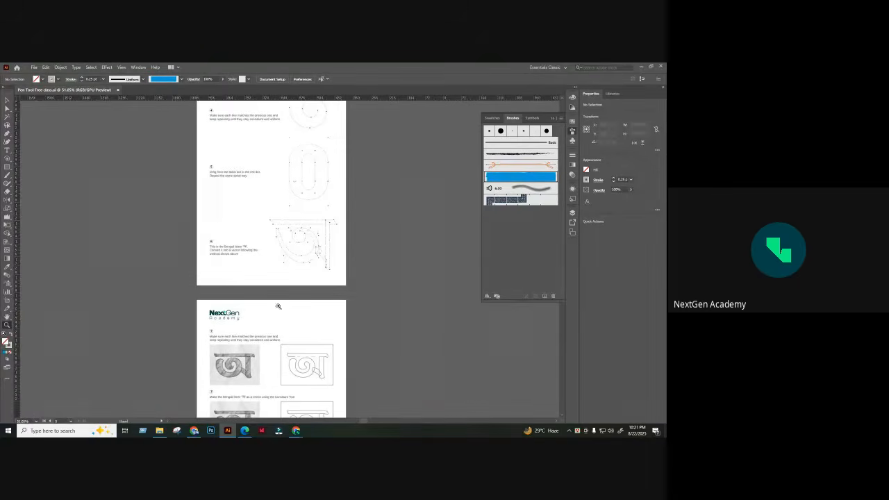
- Examine the numbered exercises and their instructions on the second worksheet page, down to the wave-line exercise 3
scroll(295, 177, up, 3)
scroll(236, 118, up, 3)
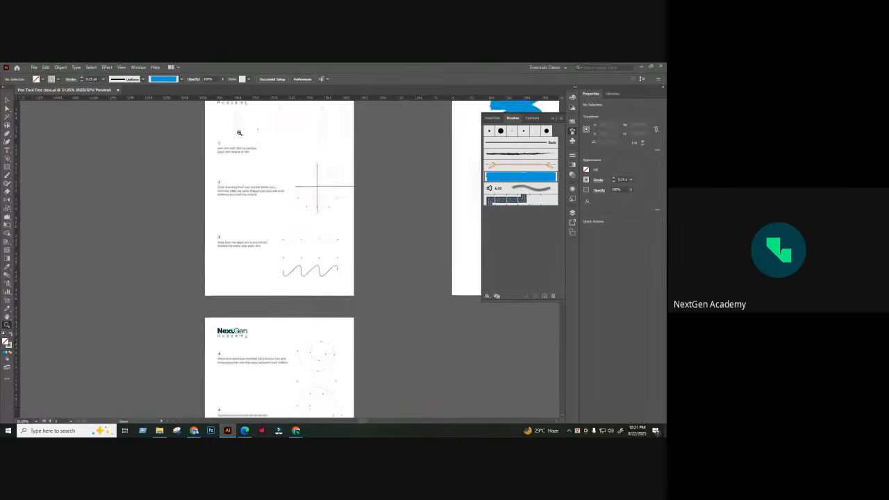
drag(239, 132, 335, 224)
drag(208, 195, 239, 225)
drag(426, 282, 340, 215)
drag(296, 267, 180, 171)
drag(127, 259, 287, 232)
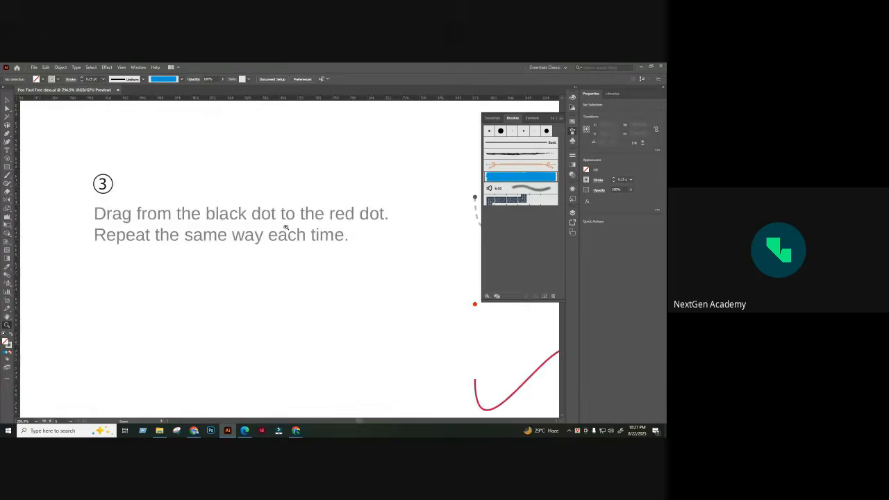
drag(341, 286, 195, 308)
drag(428, 293, 292, 189)
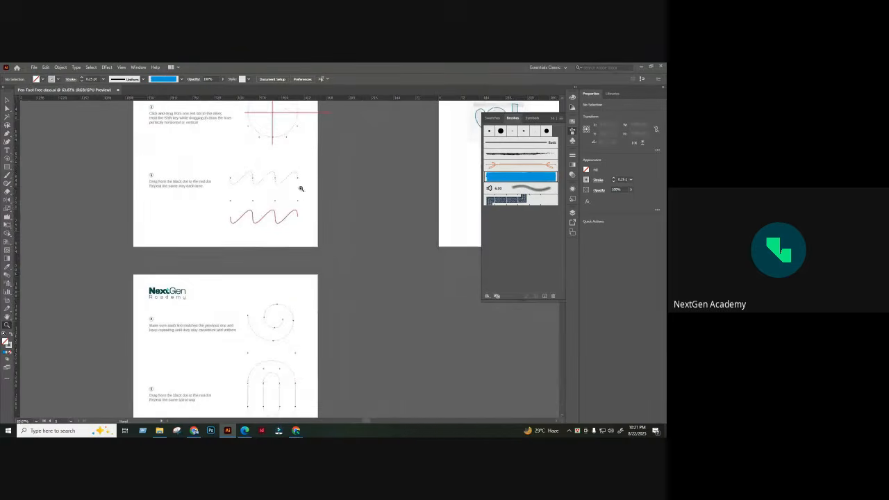
- Delete the vertical and horizontal red lines crossing the circle in exercise 2 on the second worksheet page
scroll(290, 240, down, 5)
scroll(273, 295, down, 2)
alt+click(275, 294)
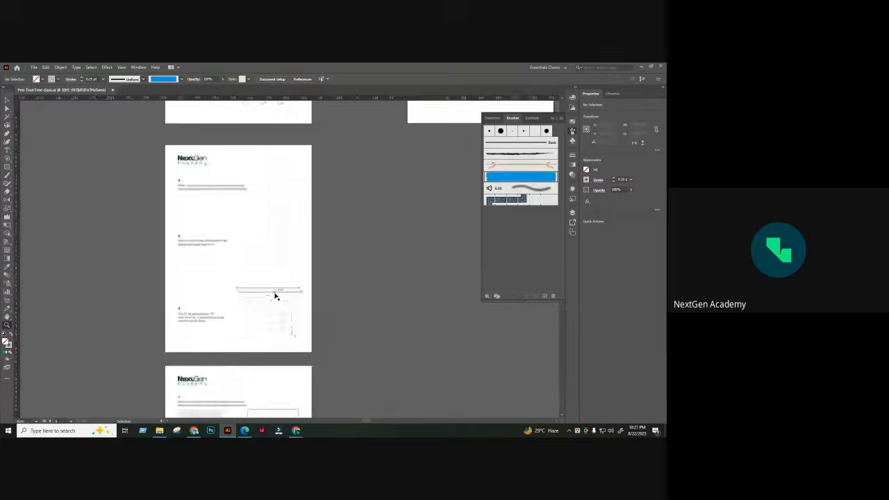
alt+click(275, 294)
alt+click(275, 293)
drag(338, 216, 276, 284)
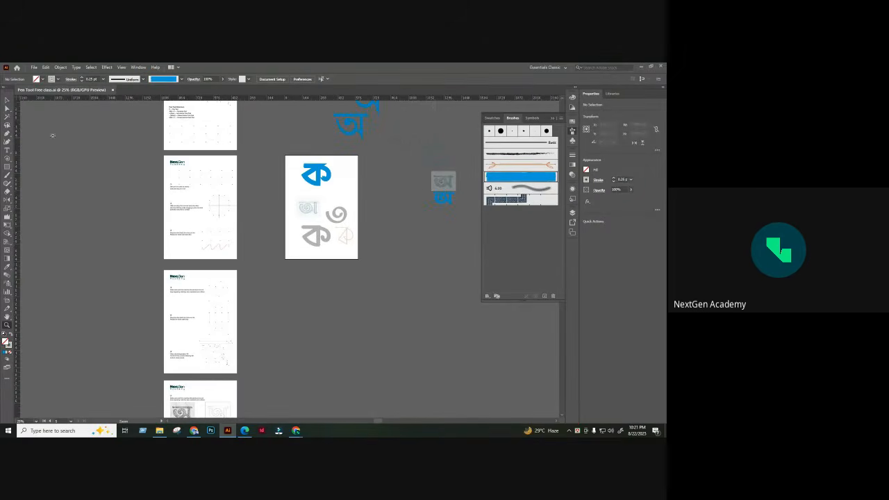
key(v)
click(219, 203)
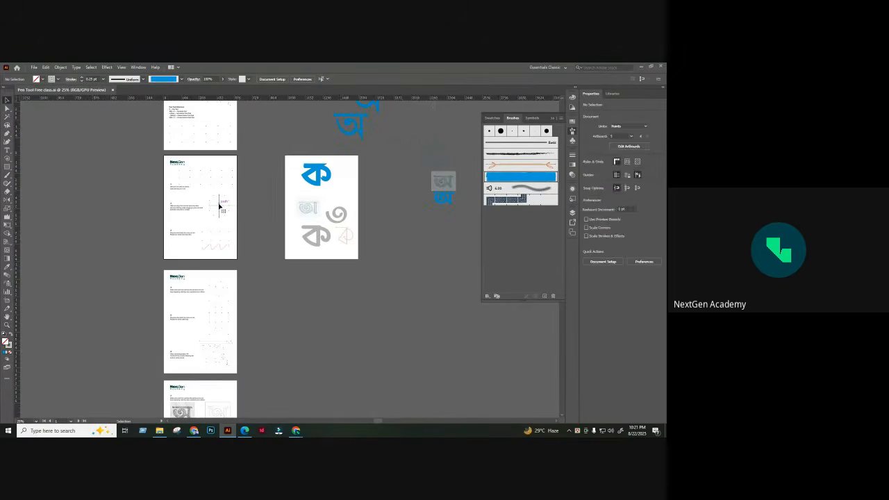
key(Delete)
click(220, 206)
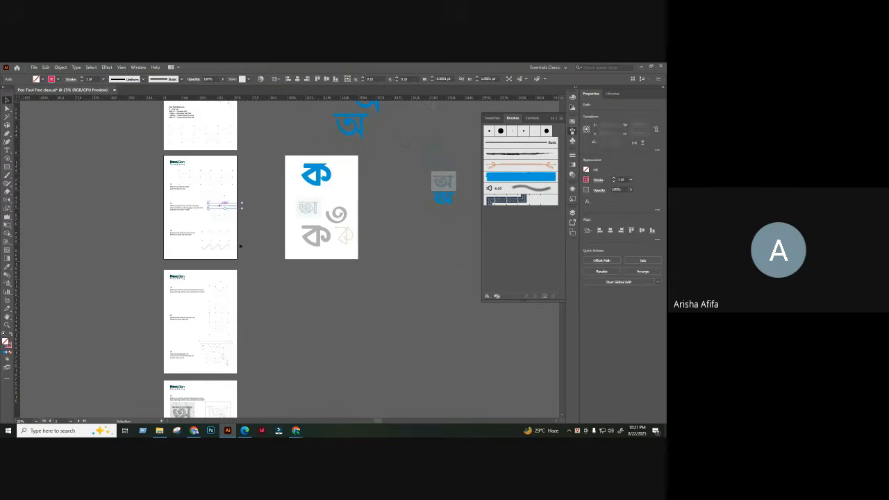
key(Delete)
key(ctrl+minus)
key(ctrl+minus)
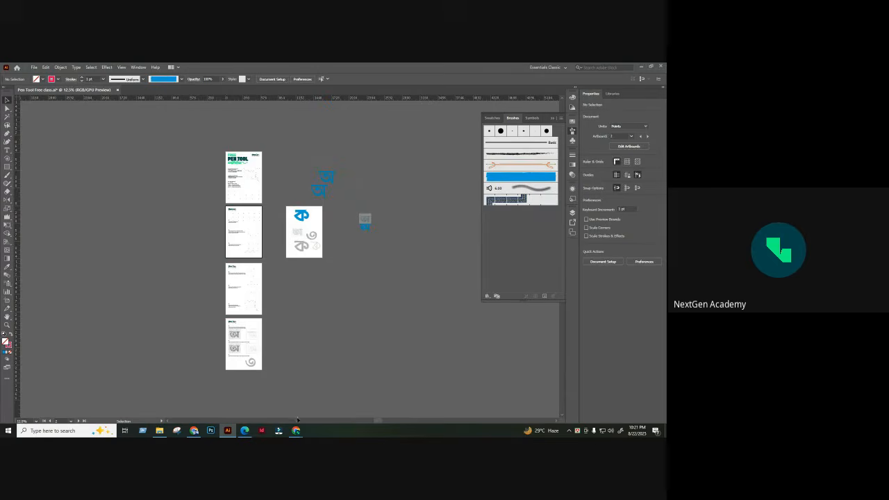
- Look over the letter-tracing exercises on the last worksheet page and switch to the Google Meet window
key(z)
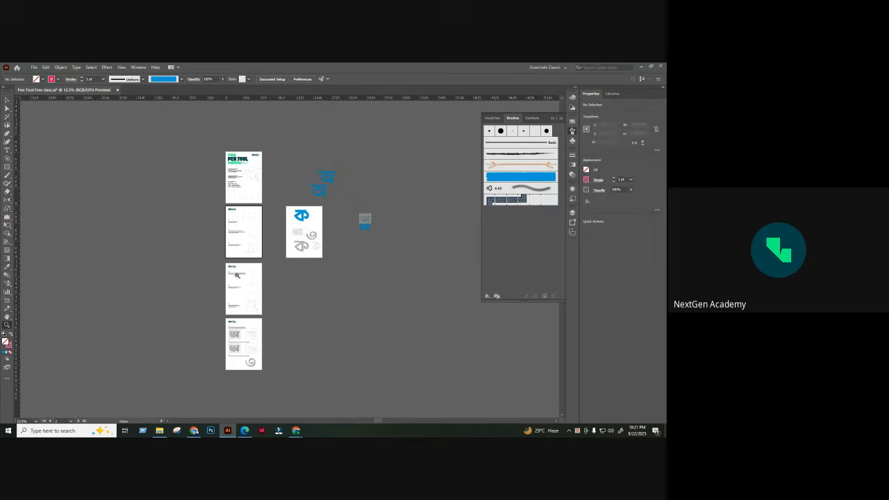
drag(238, 276, 300, 125)
key(space)
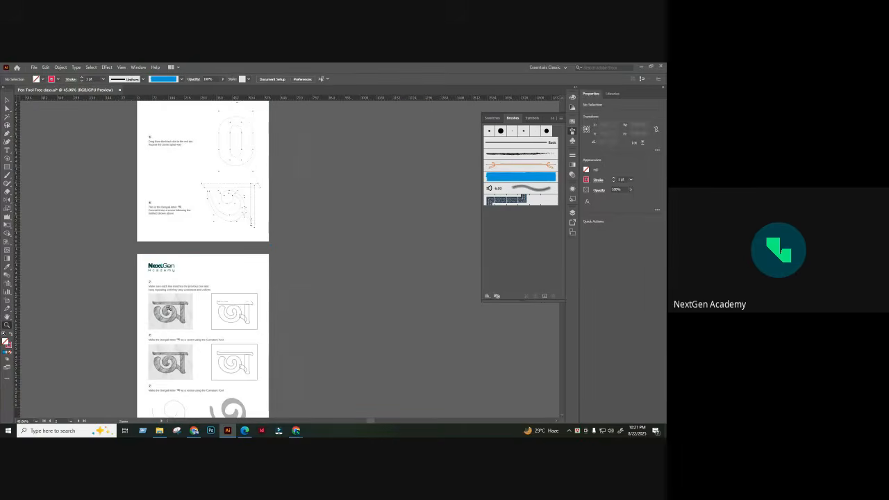
scroll(314, 358, down, 2)
mouse_move(296, 431)
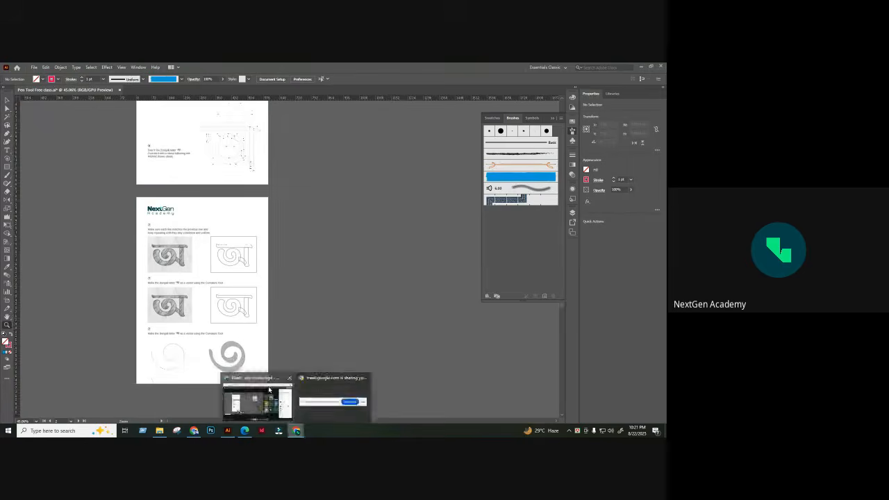
click(269, 389)
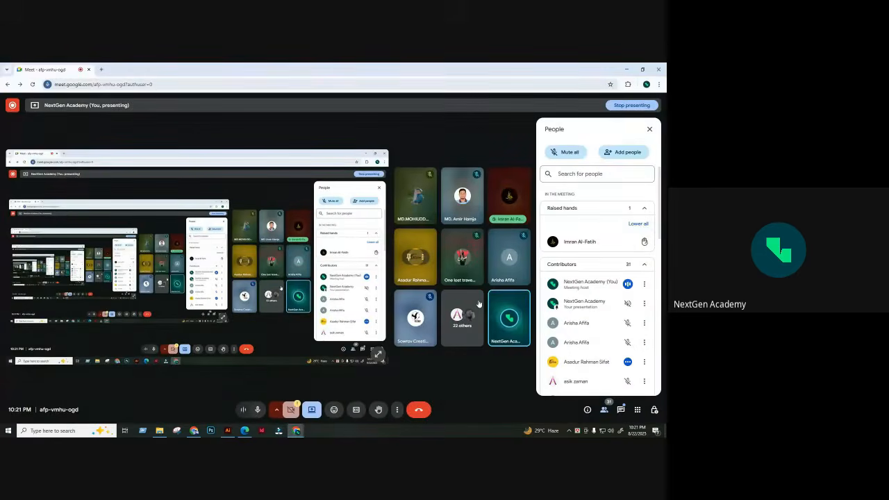